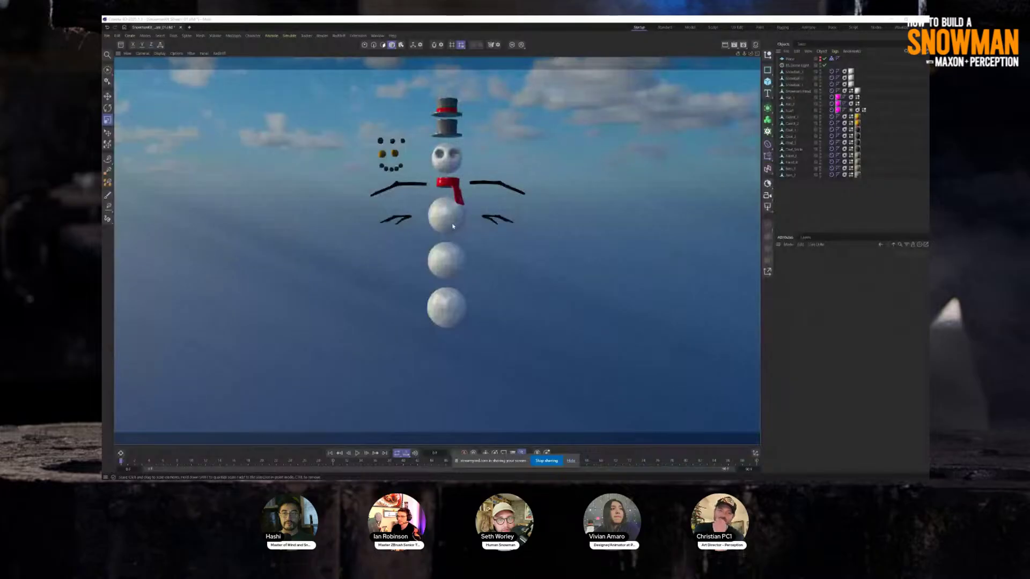
Step: Examine the laid-out snowman kit parts in the viewport, including the RS Dome Light and the Hat_2 object
{"action": "scroll", "coordinate": [453, 226], "scroll_direction": "up", "scroll_amount": 4}
{"action": "middle_click_drag", "start_coordinate": [454, 220], "coordinate": [448, 262], "text": "alt"}
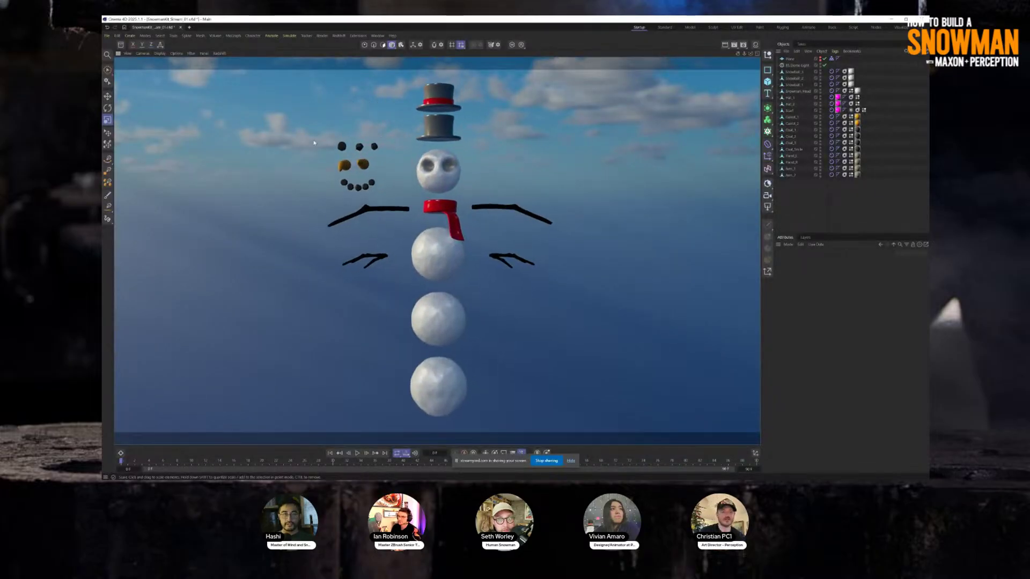
{"action": "left_click_drag", "start_coordinate": [439, 231], "coordinate": [472, 263], "text": "alt"}
{"action": "left_click", "coordinate": [796, 65]}
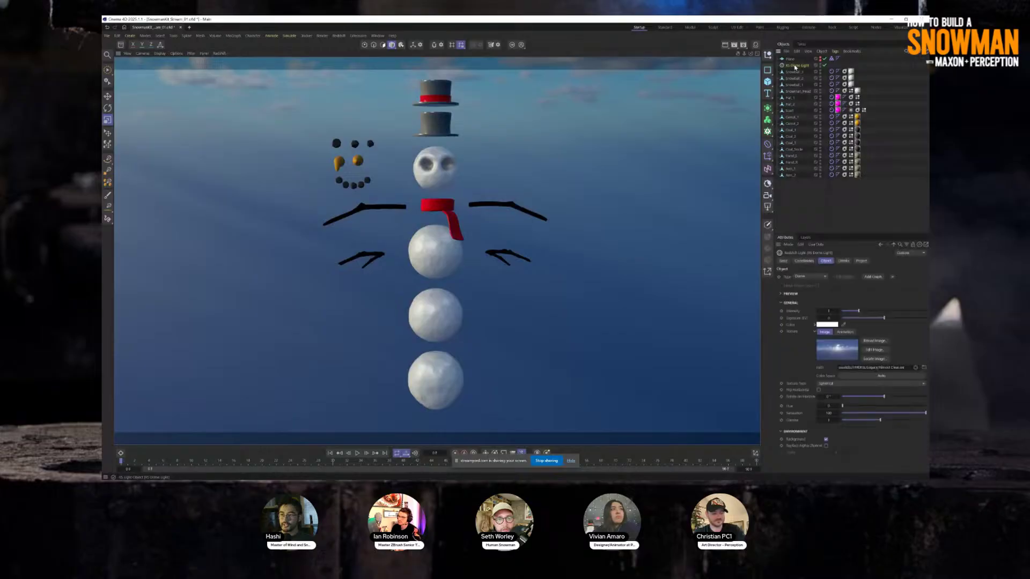
{"action": "left_click_drag", "start_coordinate": [479, 243], "coordinate": [440, 257], "text": "alt"}
{"action": "left_click", "coordinate": [430, 171]}
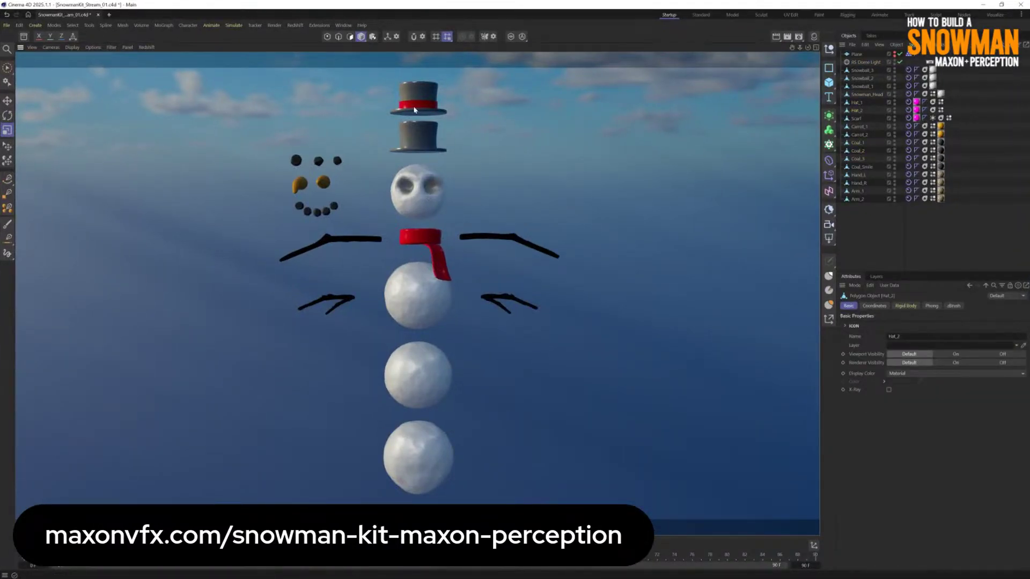
{"action": "left_click", "coordinate": [914, 229]}
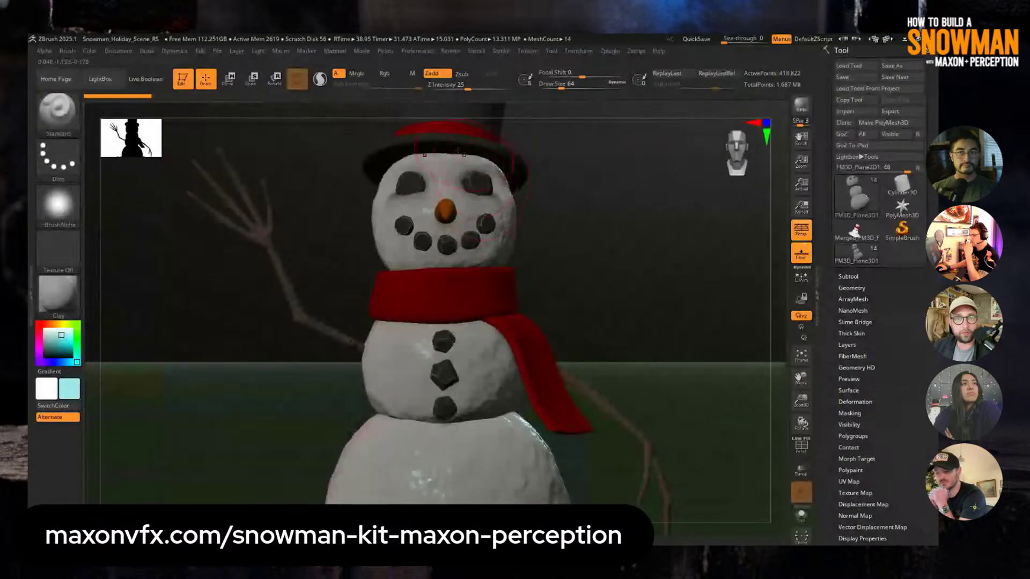
Step: Switch to ZBrush and load the tool file Snowman_IMM_Kit.ztl from the ZBrush_Scene folder
{"action": "mouse_move", "coordinate": [626, 274]}
{"action": "left_mouse_down", "text": "alt"}
{"action": "mouse_move", "coordinate": [606, 236]}
{"action": "mouse_move", "coordinate": [601, 262]}
{"action": "mouse_move", "coordinate": [579, 257]}
{"action": "left_mouse_up", "text": "alt"}
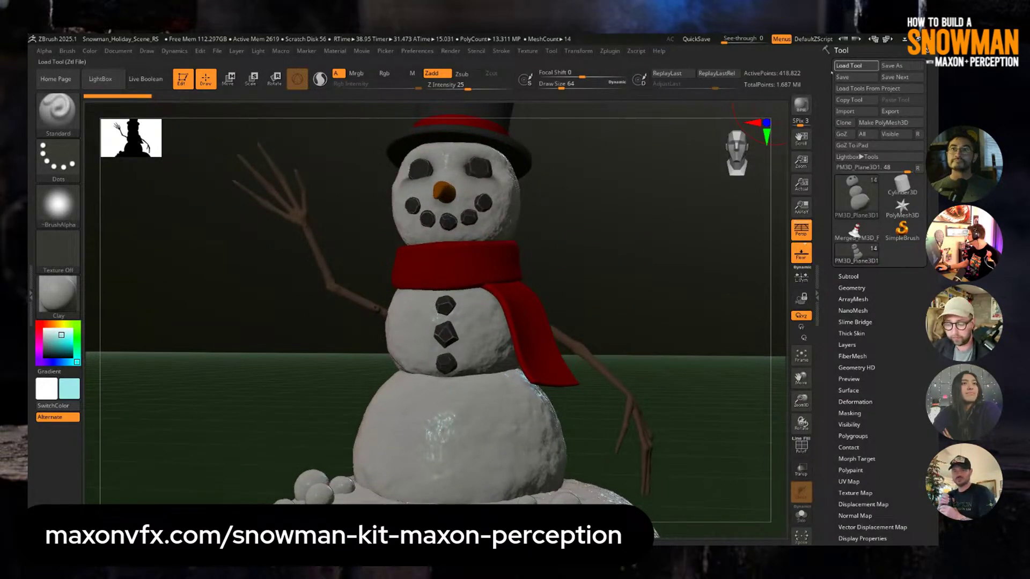
{"action": "left_click", "coordinate": [850, 66]}
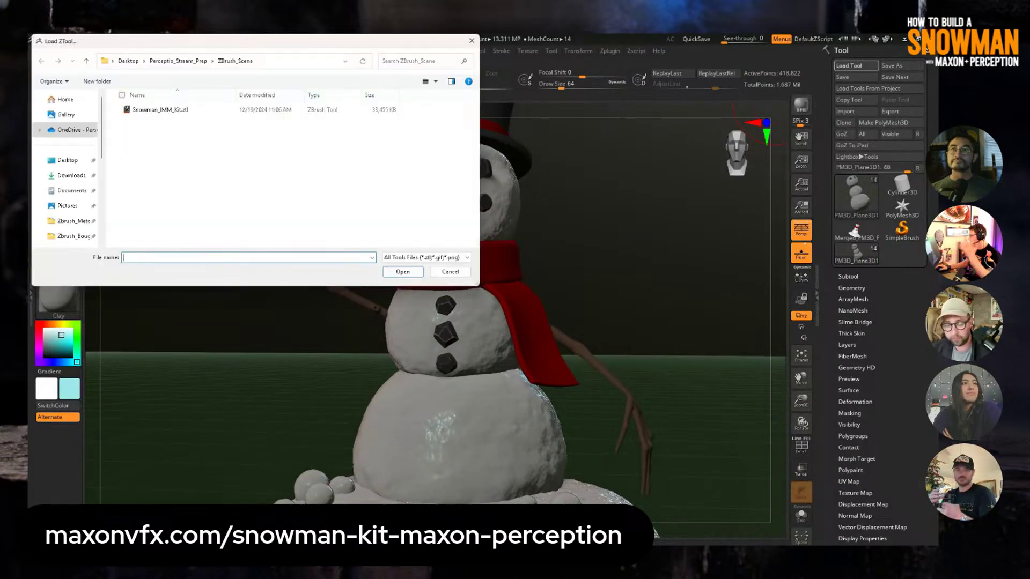
{"action": "left_click", "coordinate": [188, 110]}
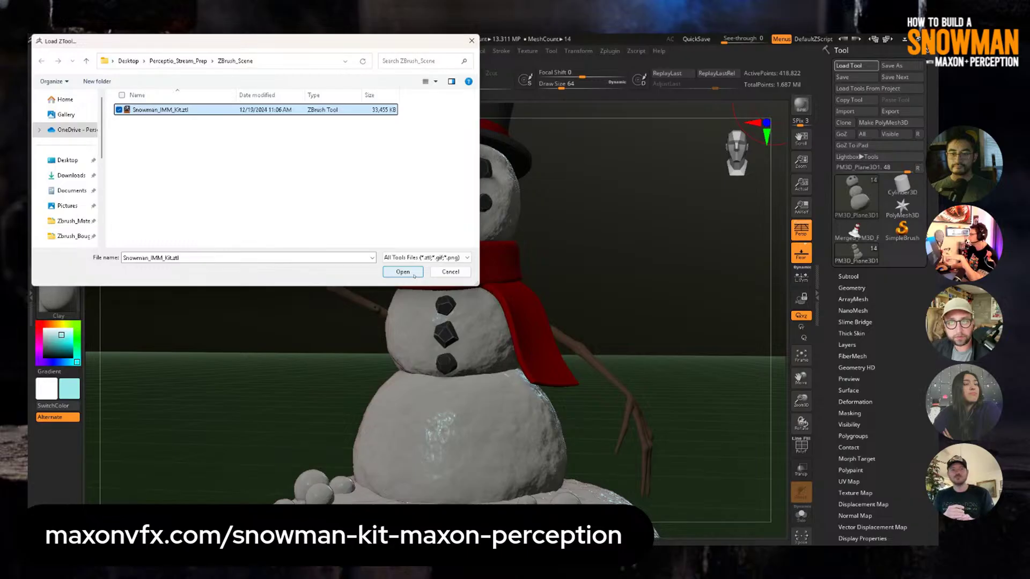
{"action": "left_click", "coordinate": [403, 272]}
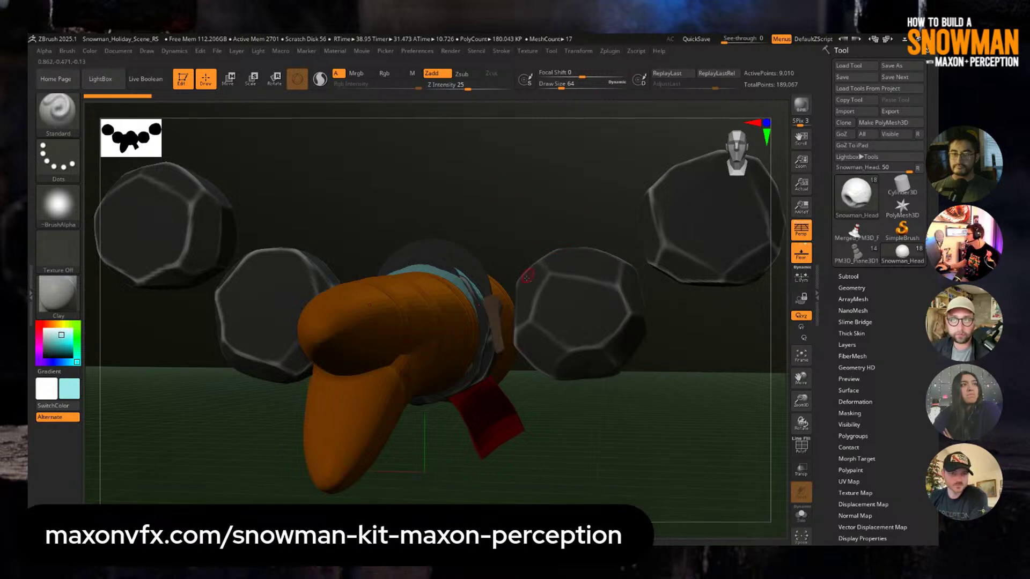
Step: Display the kit's subtools spread out in a grid and set the material to SkinShade4
{"action": "mouse_move", "coordinate": [527, 278]}
{"action": "right_mouse_down", "text": "ctrl"}
{"action": "mouse_move", "coordinate": [491, 226]}
{"action": "mouse_move", "coordinate": [504, 221]}
{"action": "right_mouse_up", "text": "ctrl"}
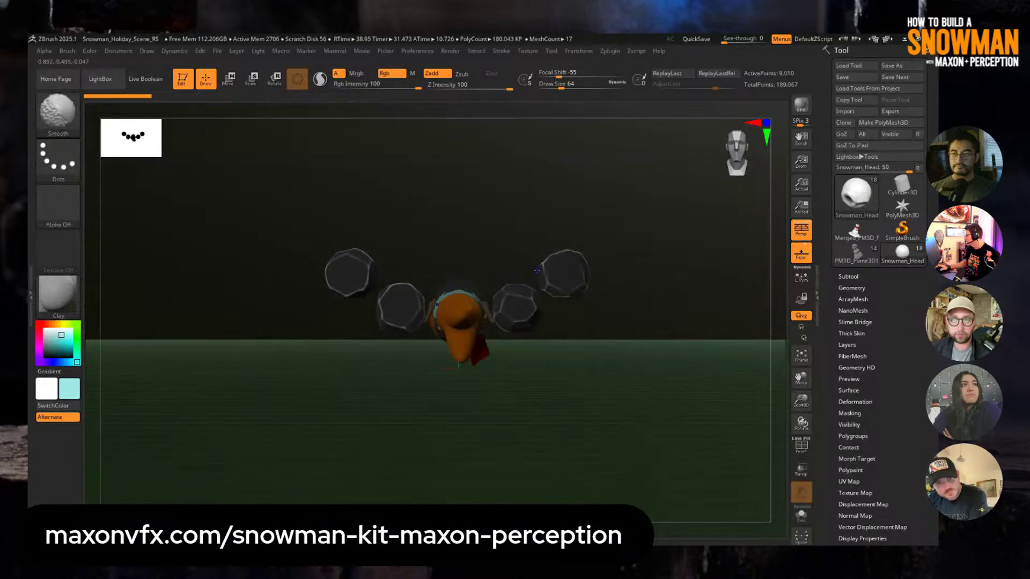
{"action": "mouse_move", "coordinate": [537, 271]}
{"action": "right_mouse_down"}
{"action": "mouse_move", "coordinate": [536, 306]}
{"action": "mouse_move", "coordinate": [537, 268]}
{"action": "right_mouse_up"}
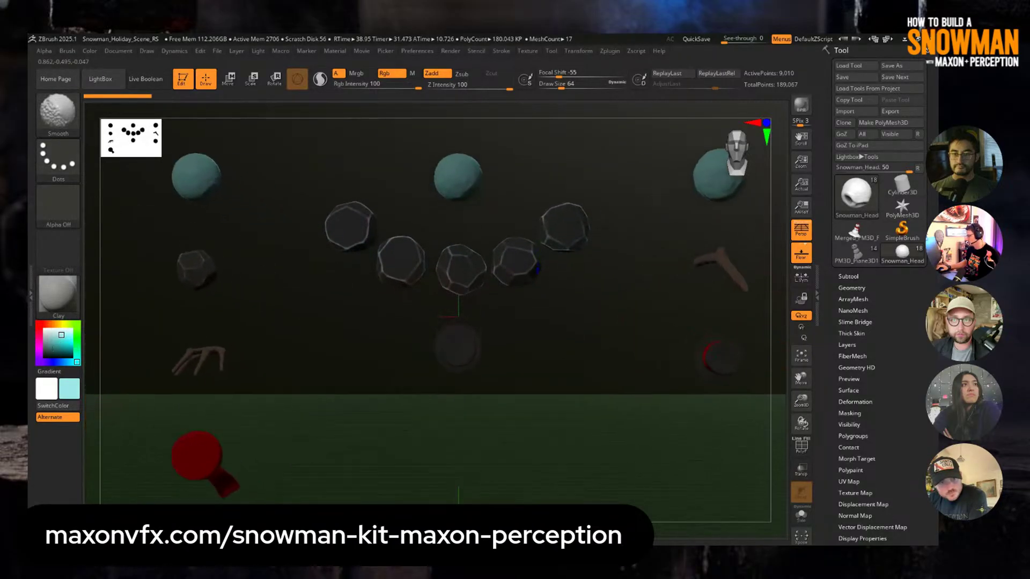
{"action": "left_click", "coordinate": [55, 289]}
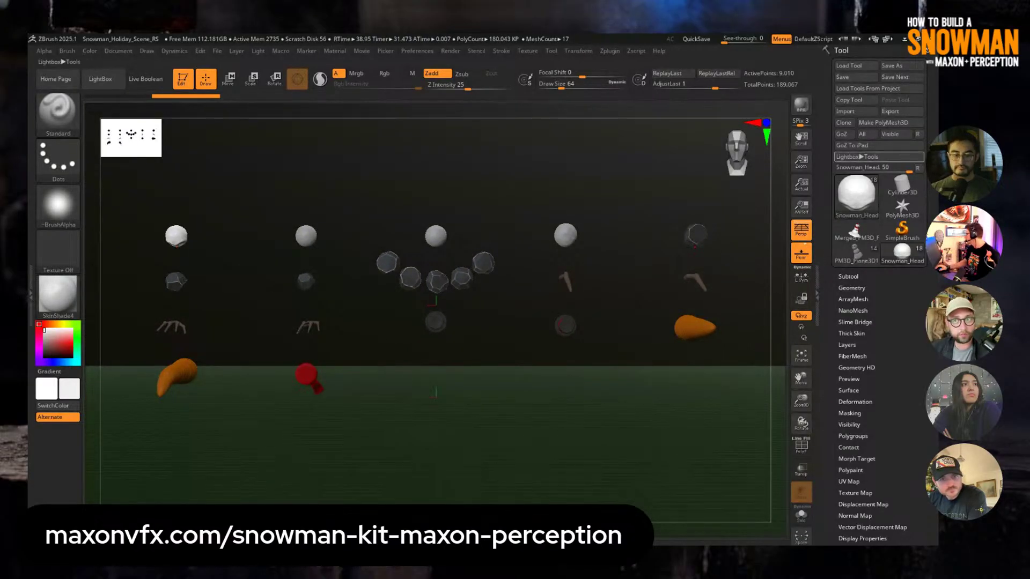
Step: Isolate the Snowman_Head subtool in Solo mode and inspect its shape and eye sockets
{"action": "left_click", "coordinate": [849, 276]}
{"action": "left_click", "coordinate": [801, 515]}
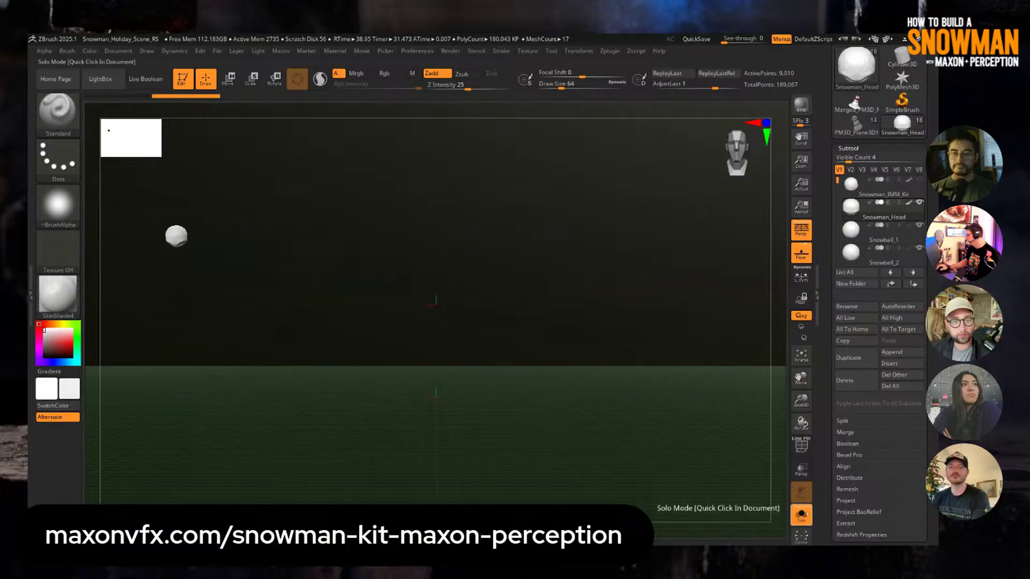
{"action": "key", "text": "f"}
{"action": "scroll", "coordinate": [510, 258], "scroll_direction": "down", "scroll_amount": 5}
{"action": "mouse_move", "coordinate": [490, 240]}
{"action": "right_mouse_down"}
{"action": "mouse_move", "coordinate": [451, 223]}
{"action": "mouse_move", "coordinate": [491, 220]}
{"action": "right_mouse_up"}
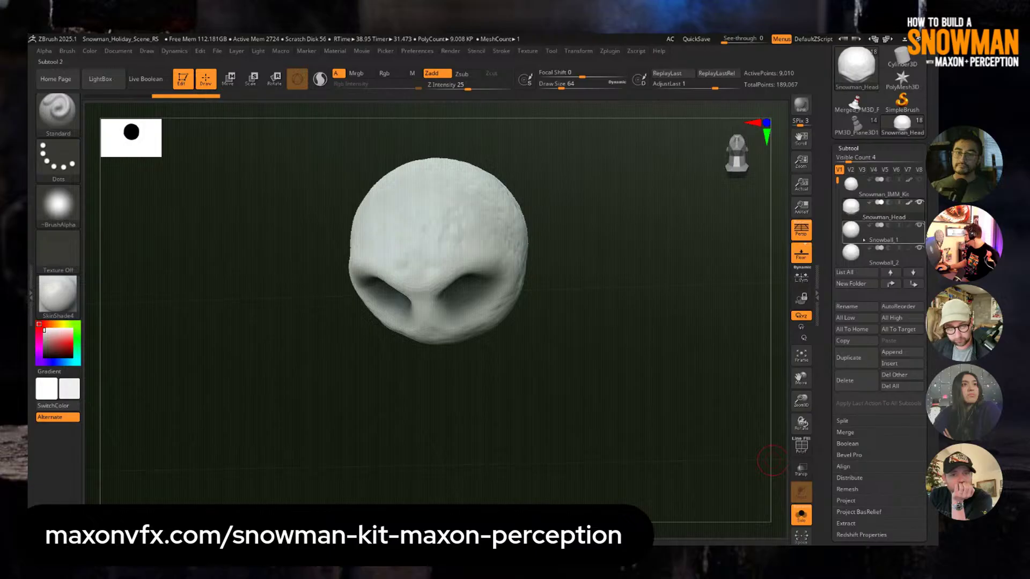
Step: Select the Snowball_1 subtool and inspect its surface in isolation
{"action": "left_click", "coordinate": [880, 232]}
{"action": "key", "text": "f"}
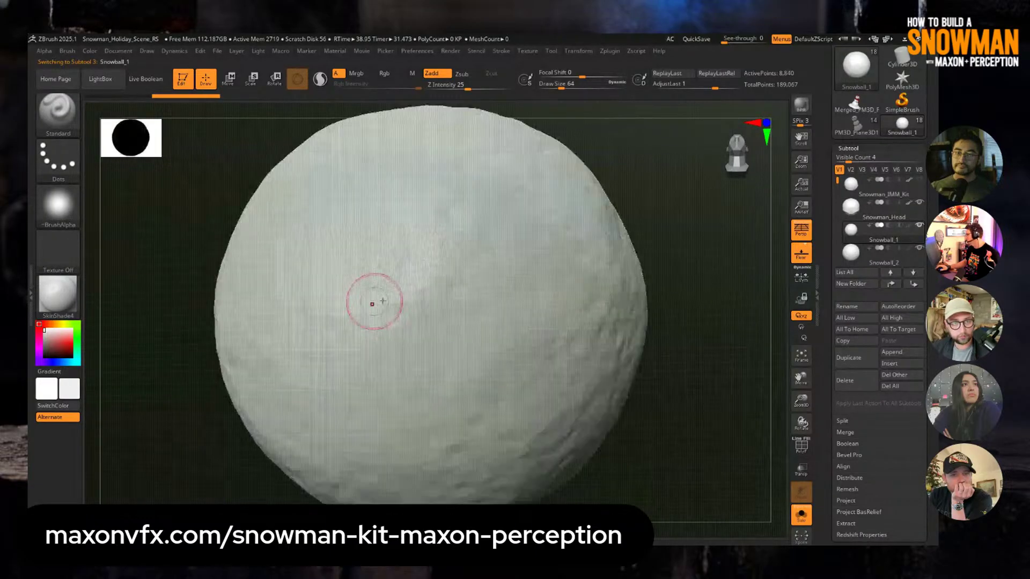
{"action": "right_click_drag", "start_coordinate": [372, 301], "coordinate": [387, 238]}
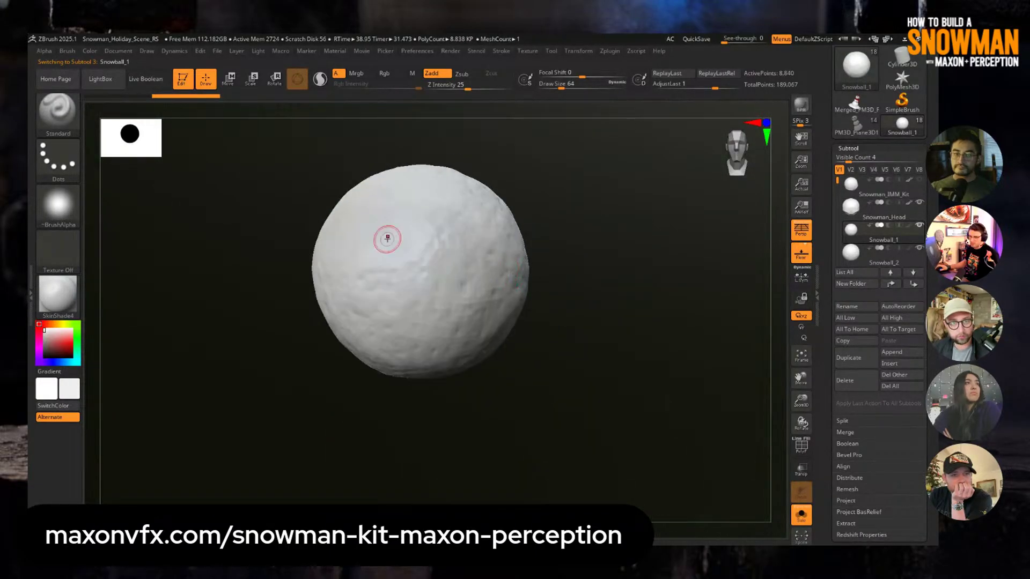
Step: Inspect the isolated Coal_1 subtool and bring the whole kit back into view with Solo mode off
{"action": "scroll", "coordinate": [879, 226], "scroll_direction": "down", "scroll_amount": 2}
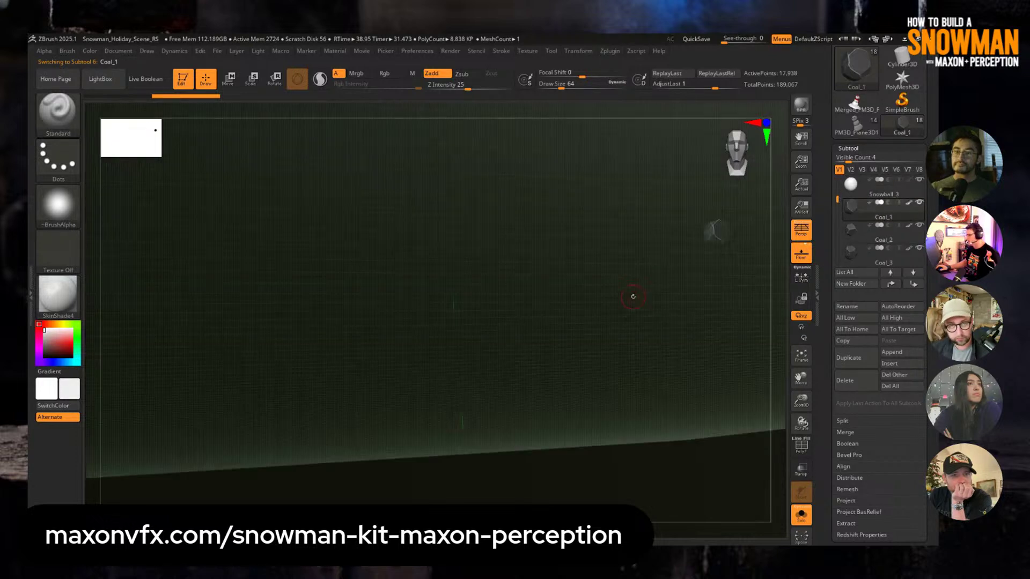
{"action": "key", "text": "f"}
{"action": "right_click_drag", "start_coordinate": [634, 295], "coordinate": [605, 336], "text": "ctrl"}
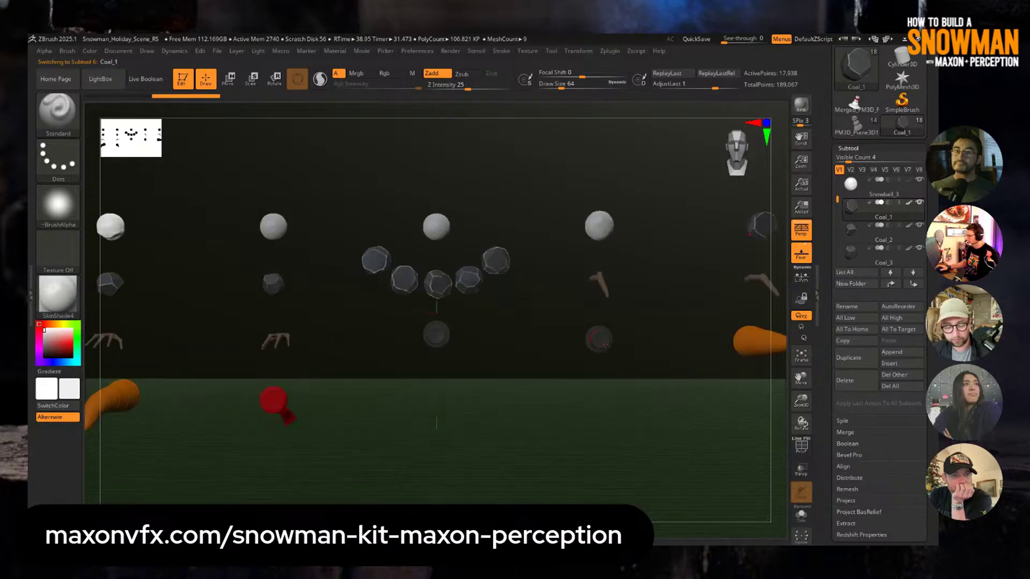
{"action": "right_click_drag", "start_coordinate": [519, 327], "coordinate": [392, 317], "text": "ctrl"}
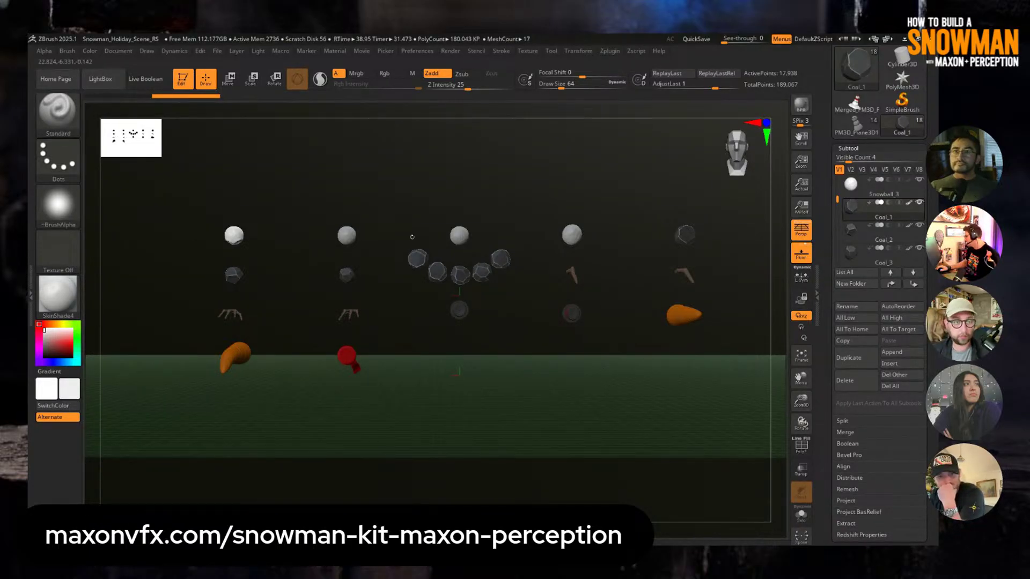
Step: Collapse the subtool grid to the parts' stacked positions and turn off perspective
{"action": "key", "text": "shift+x"}
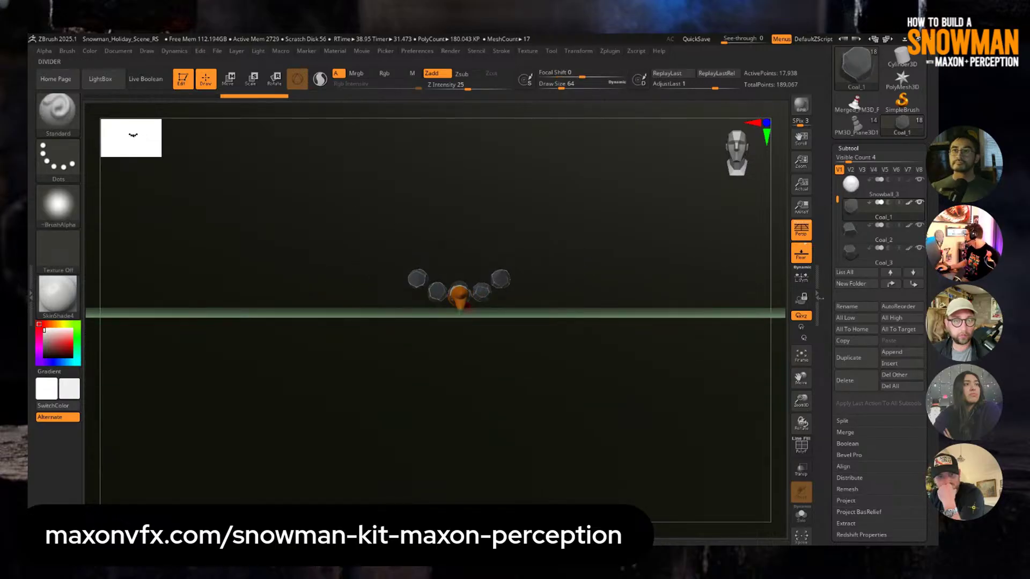
{"action": "key", "text": "p"}
{"action": "key", "text": "f"}
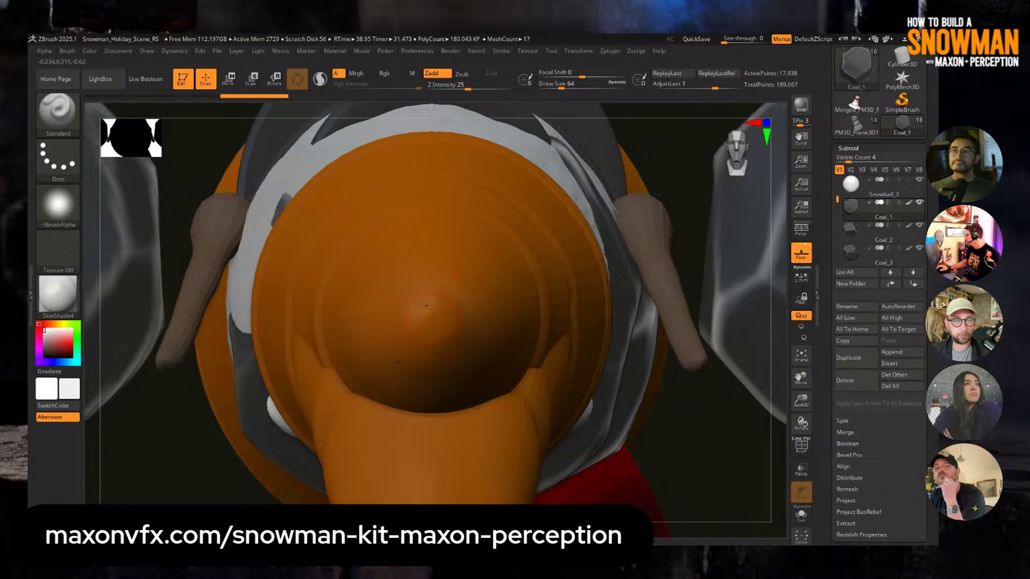
Step: Select the Carrot_1 subtool and isolate it in Solo mode with the polyframe off
{"action": "left_click", "coordinate": [427, 306], "text": "alt"}
{"action": "key", "text": "f"}
{"action": "key", "text": "shift+f"}
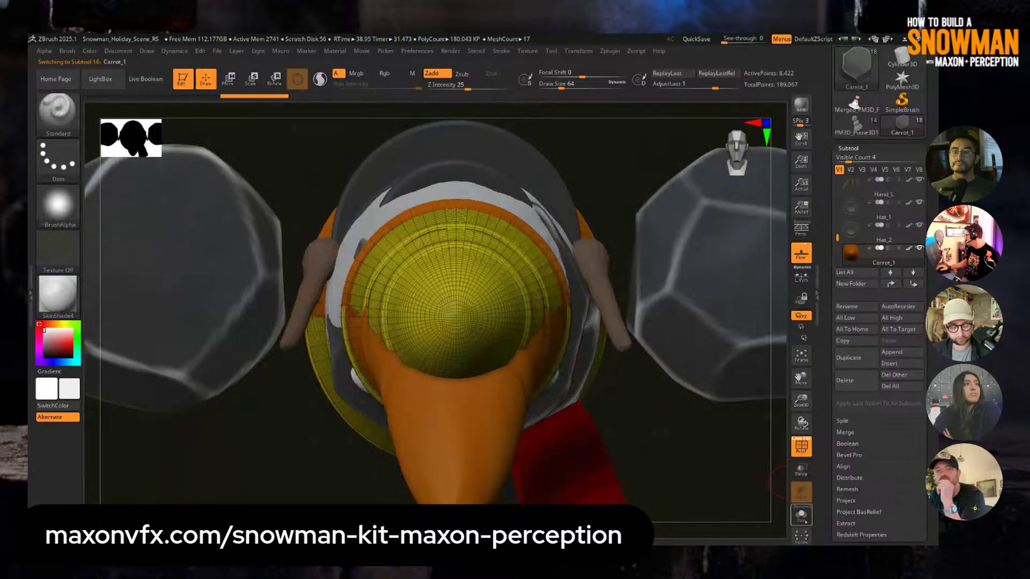
{"action": "left_click", "coordinate": [803, 518]}
{"action": "key", "text": "f"}
{"action": "key", "text": "shift+f"}
Step: Examine the isolated carrot's orientation from the side, front and along its length, and turn Solo mode off
{"action": "left_click_drag", "start_coordinate": [584, 350], "coordinate": [432, 287]}
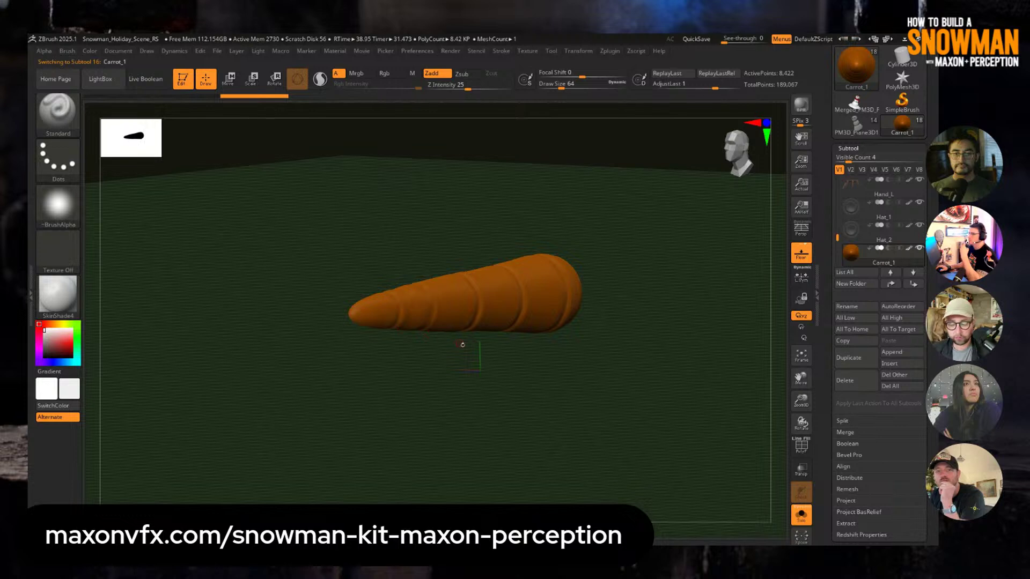
{"action": "left_click_drag", "start_coordinate": [473, 343], "coordinate": [386, 273]}
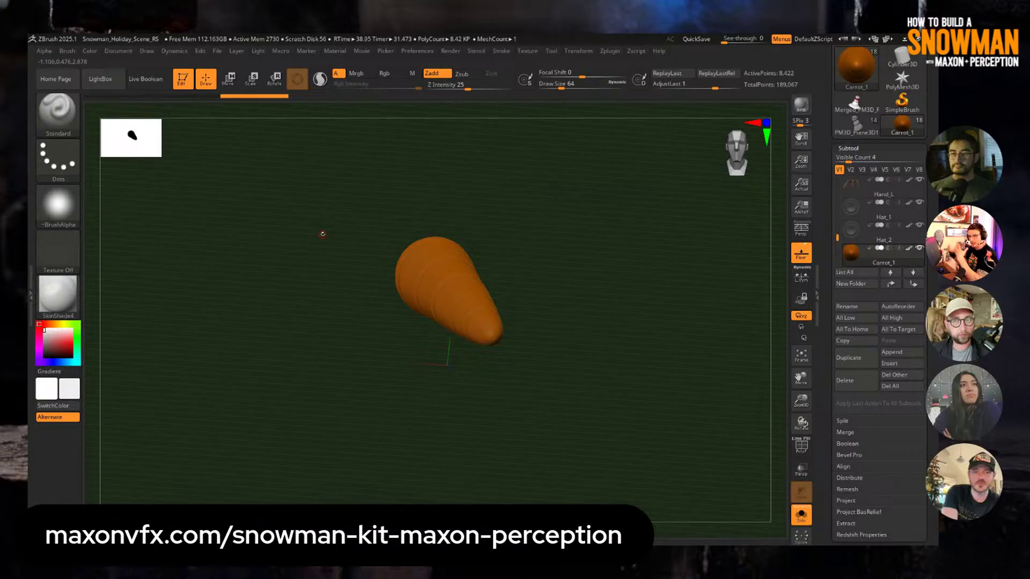
{"action": "left_click_drag", "start_coordinate": [413, 214], "coordinate": [518, 307]}
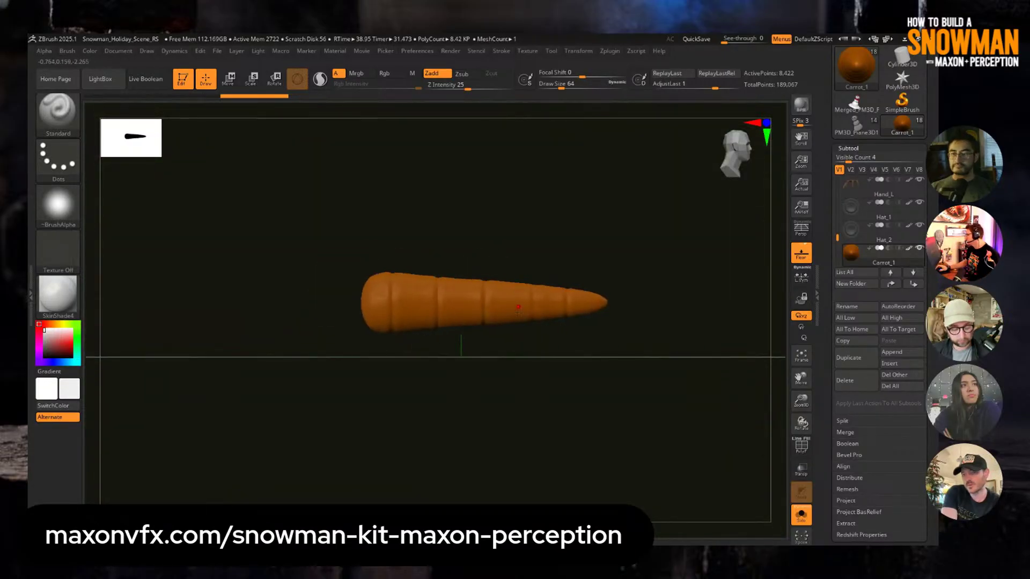
{"action": "left_click_drag", "start_coordinate": [499, 261], "coordinate": [440, 282]}
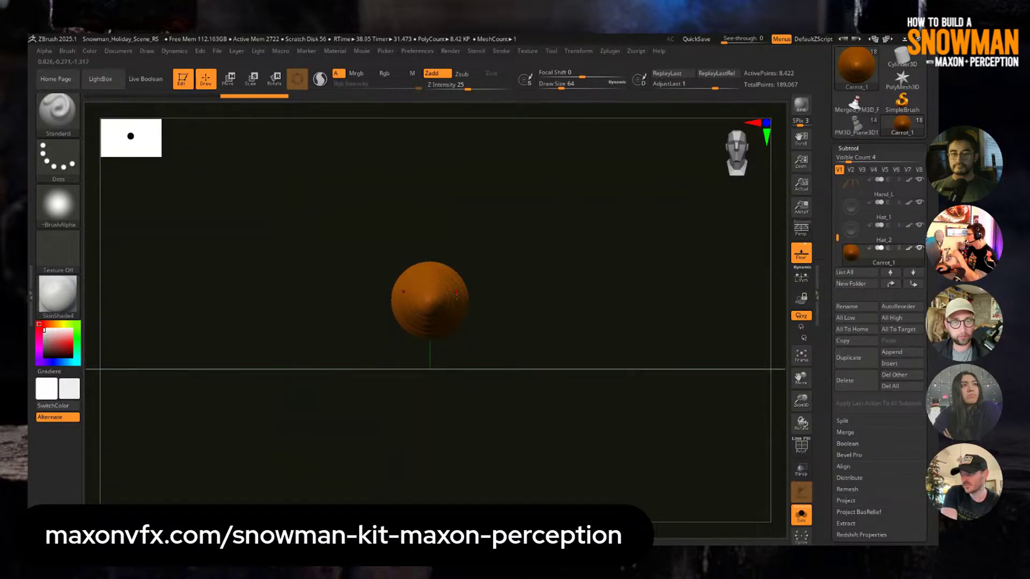
{"action": "left_click_drag", "start_coordinate": [496, 310], "coordinate": [462, 310], "text": "shift"}
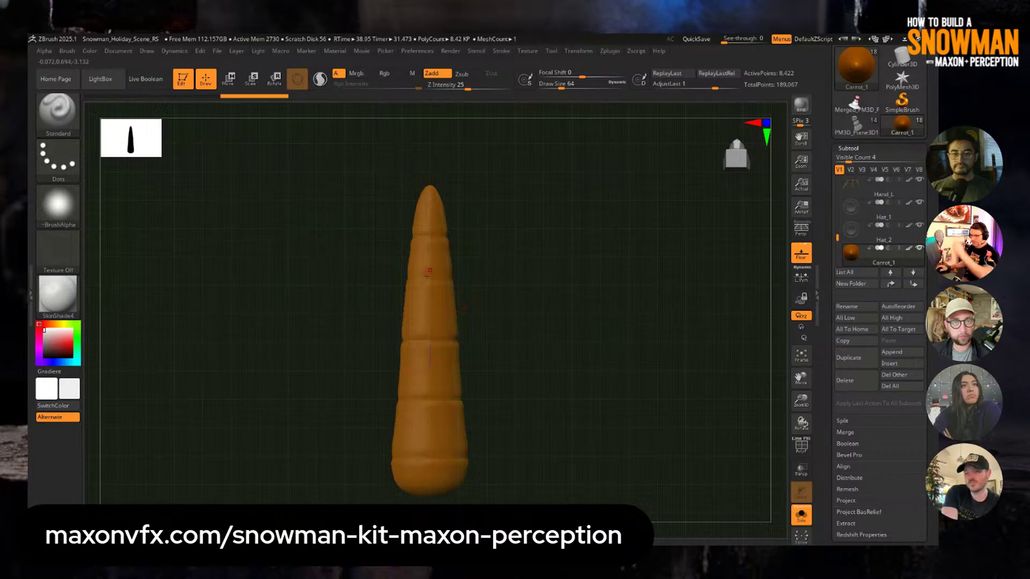
{"action": "left_click_drag", "start_coordinate": [462, 376], "coordinate": [499, 440], "text": "shift"}
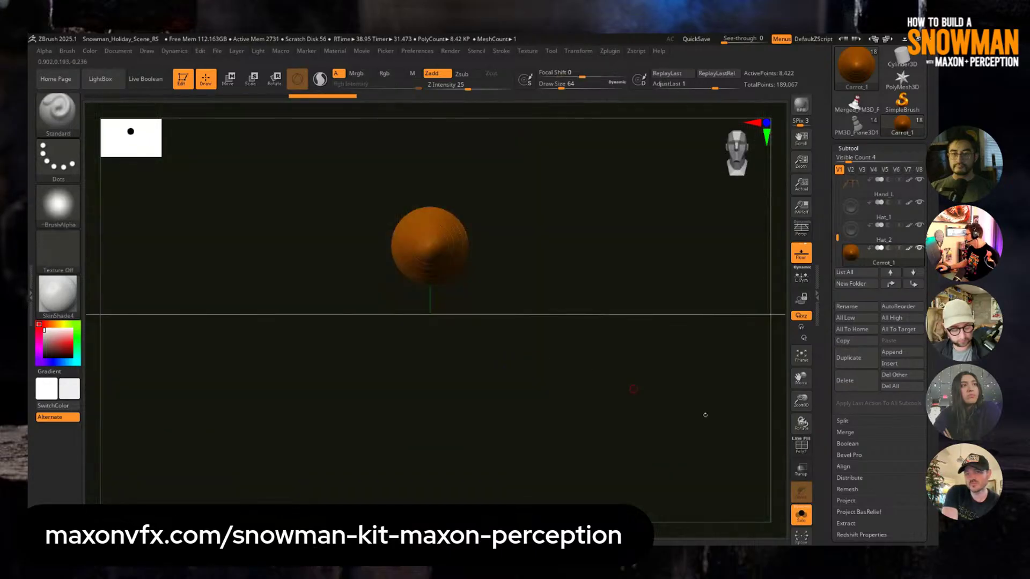
{"action": "left_click", "coordinate": [802, 515]}
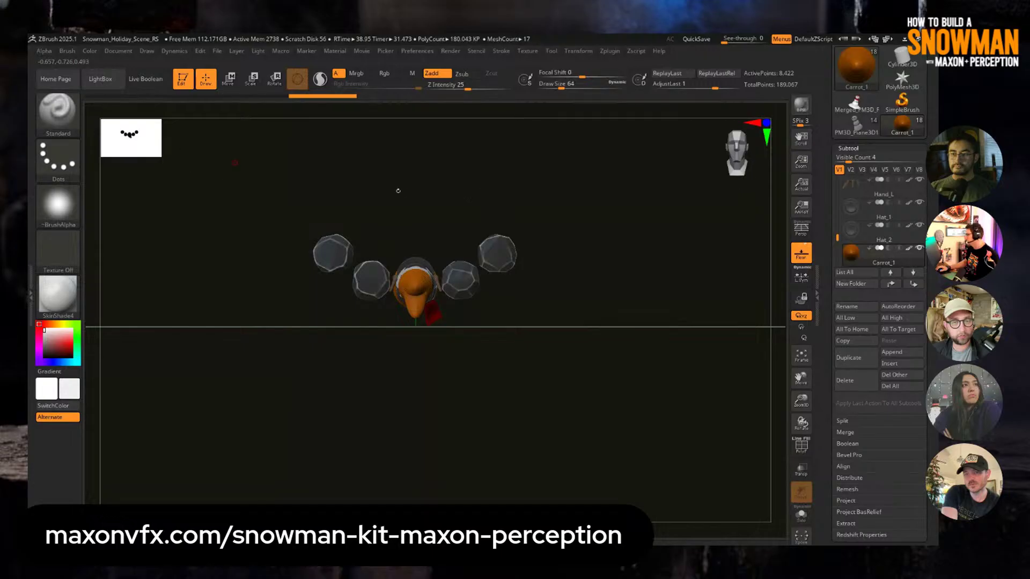
Step: Find the Create InsertMultiMesh command among the brush creation options
{"action": "left_click", "coordinate": [70, 51]}
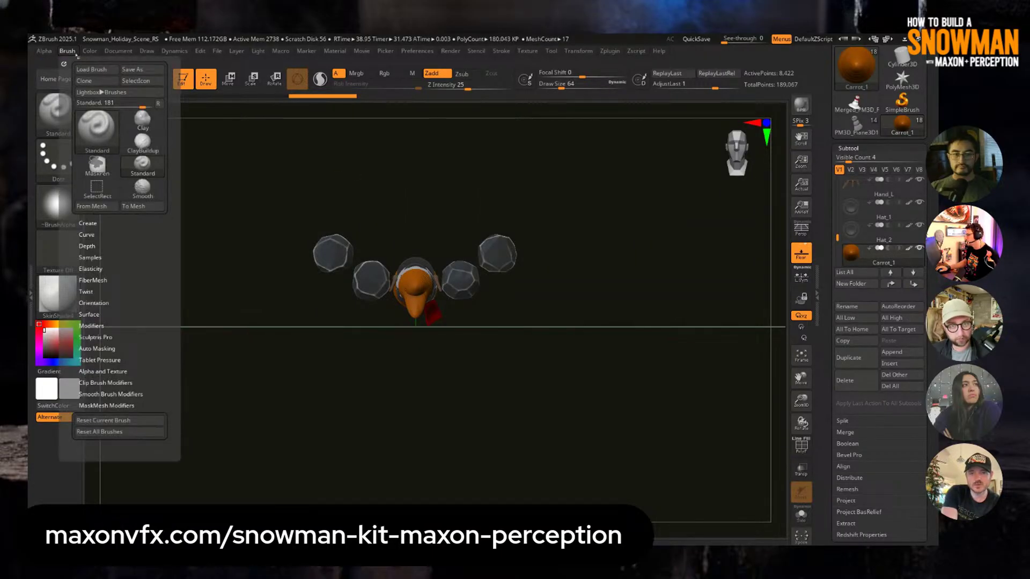
{"action": "left_click", "coordinate": [88, 223]}
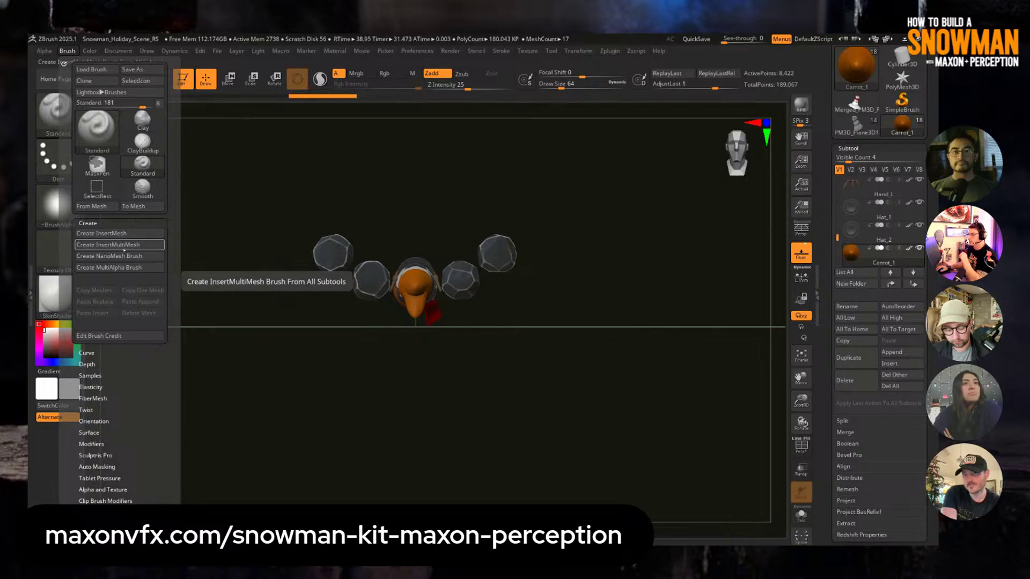
{"action": "left_click", "coordinate": [124, 248]}
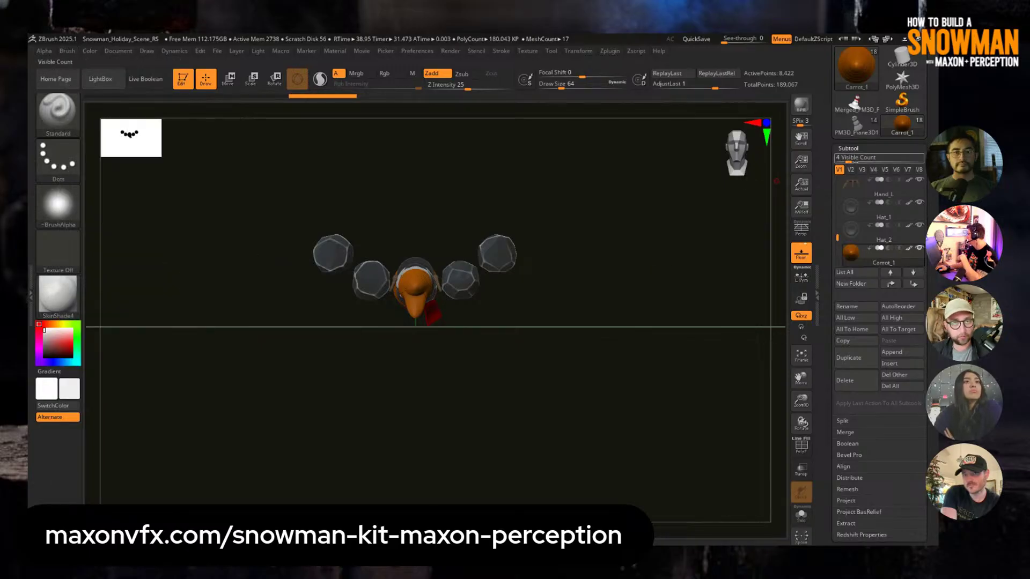
Step: Set the subtool list's visible count to 13 and review the Coal subtools in it
{"action": "left_click_drag", "start_coordinate": [850, 159], "coordinate": [881, 160]}
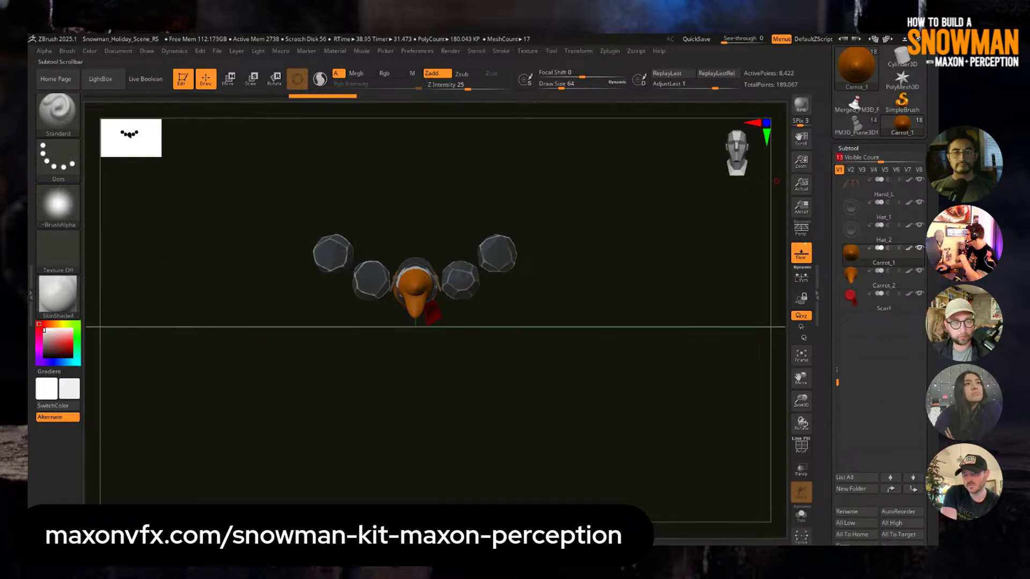
{"action": "left_click_drag", "start_coordinate": [837, 371], "coordinate": [837, 219]}
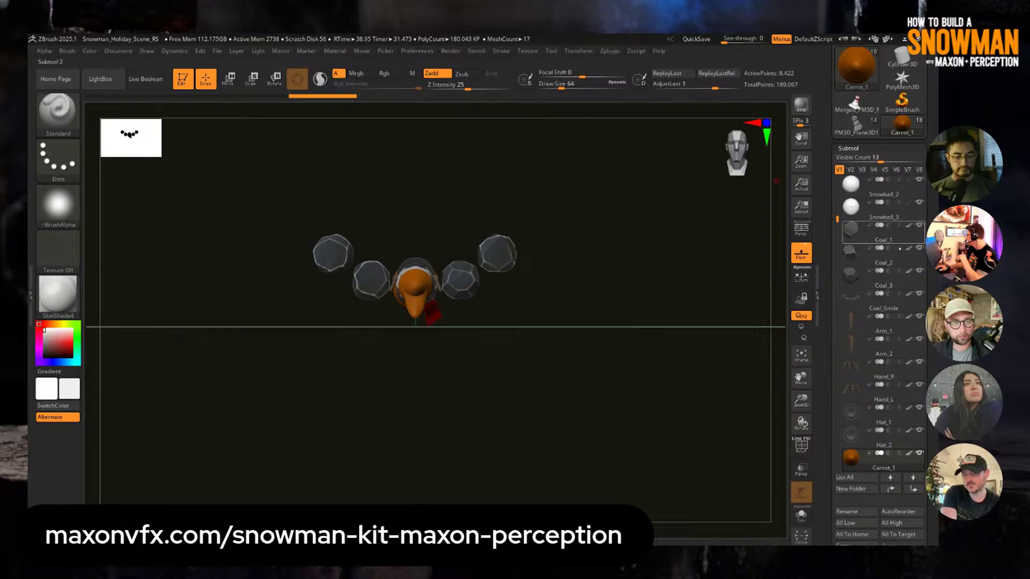
{"action": "left_click", "coordinate": [893, 276]}
{"action": "left_click", "coordinate": [885, 302]}
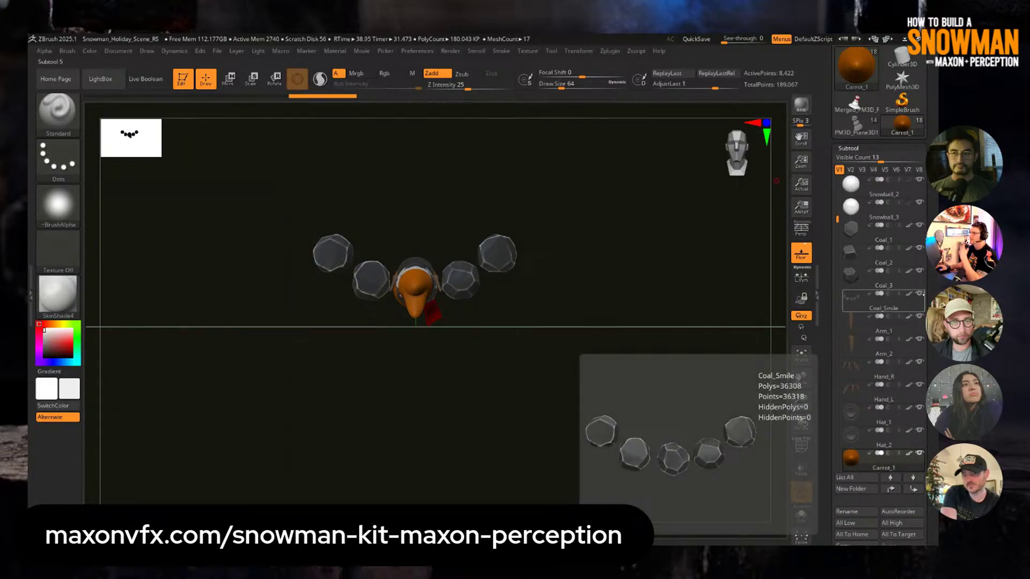
{"action": "left_click", "coordinate": [907, 271]}
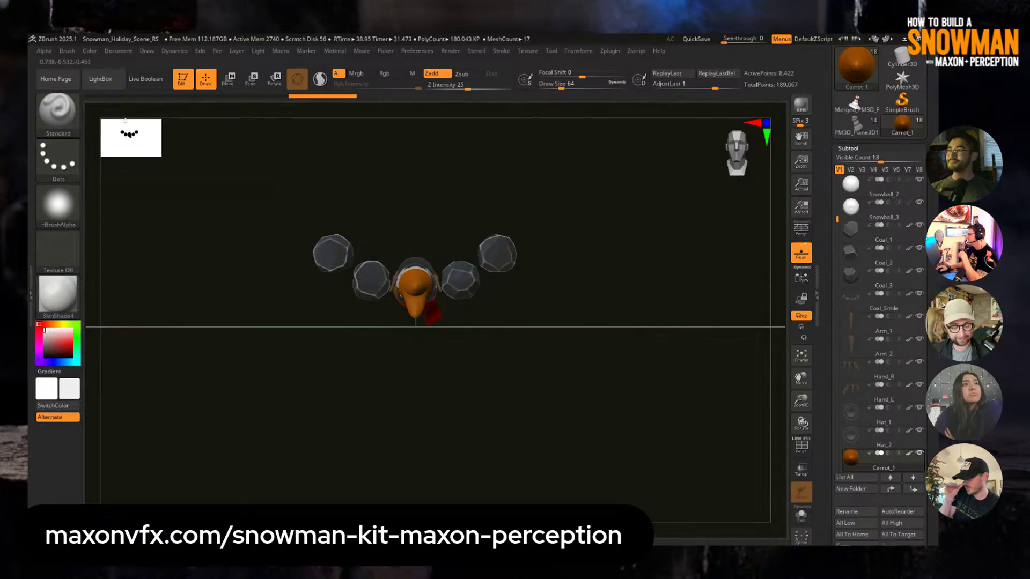
Step: Create an InsertMultiMesh brush from the snowman kit's subtools
{"action": "left_click", "coordinate": [68, 51]}
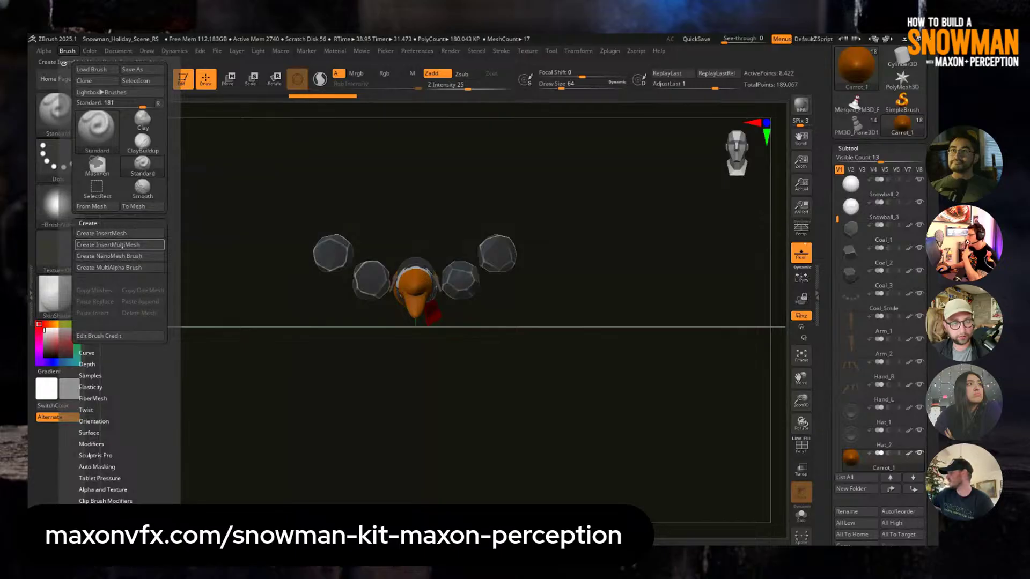
{"action": "left_click", "coordinate": [130, 244]}
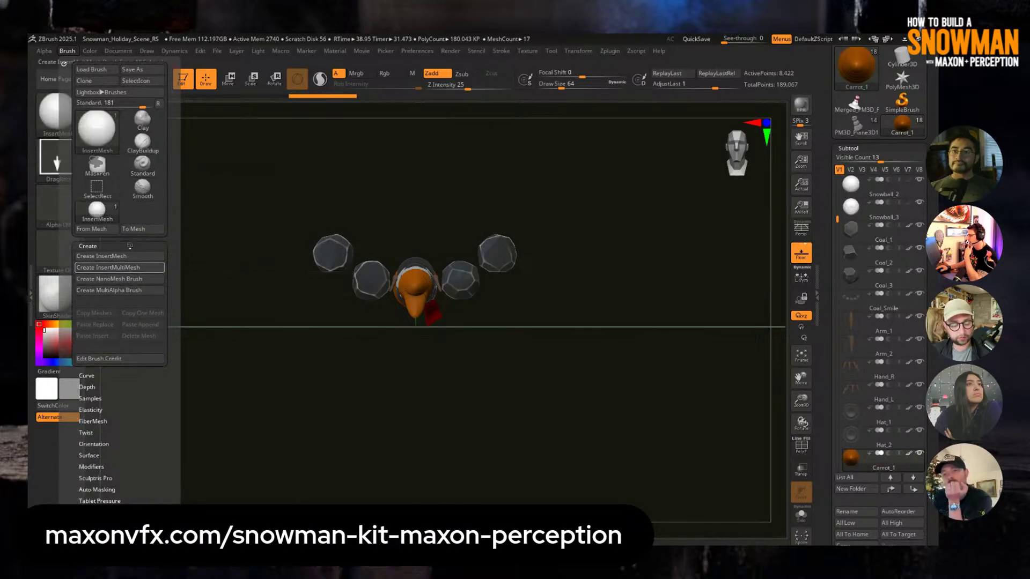
{"action": "left_click_drag", "start_coordinate": [205, 110], "coordinate": [333, 91]}
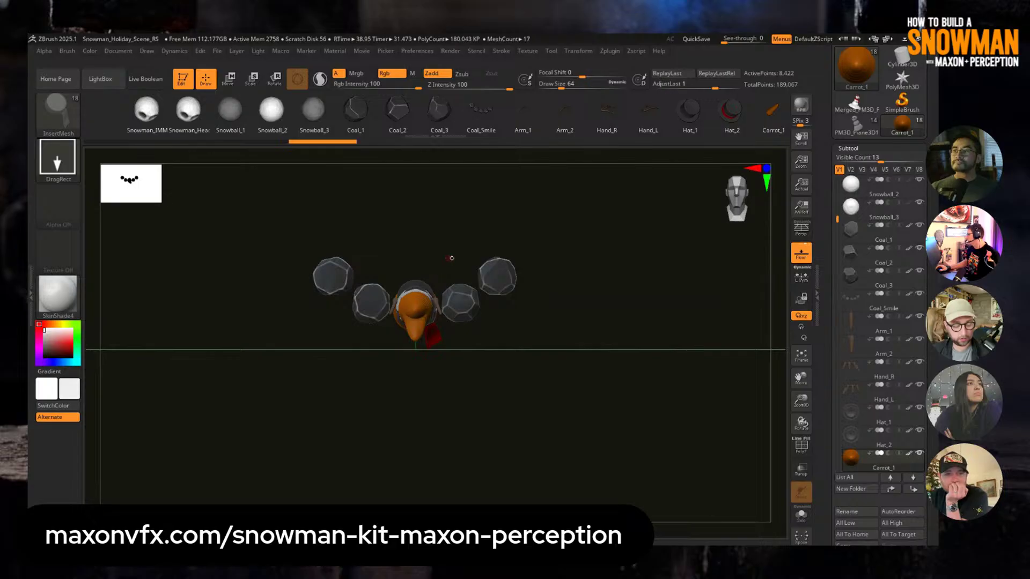
Step: Isolate the carrot in Solo mode and insert a mirrored pair of snowballs on its wide end
{"action": "right_click_drag", "start_coordinate": [451, 258], "coordinate": [539, 370], "text": "ctrl"}
{"action": "left_click", "coordinate": [540, 370]}
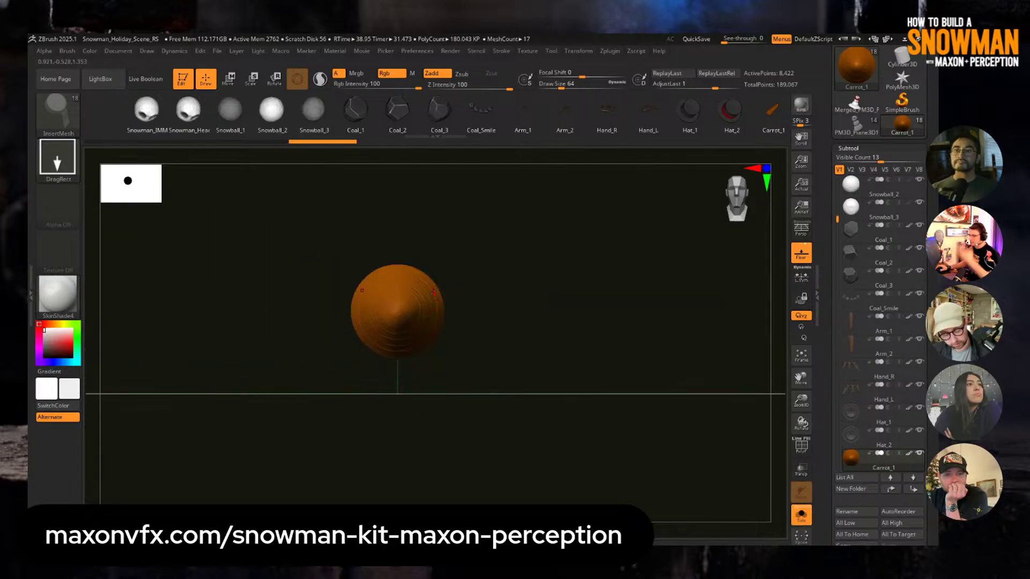
{"action": "left_click_drag", "start_coordinate": [448, 240], "coordinate": [375, 187]}
{"action": "left_click_drag", "start_coordinate": [439, 258], "coordinate": [440, 232]}
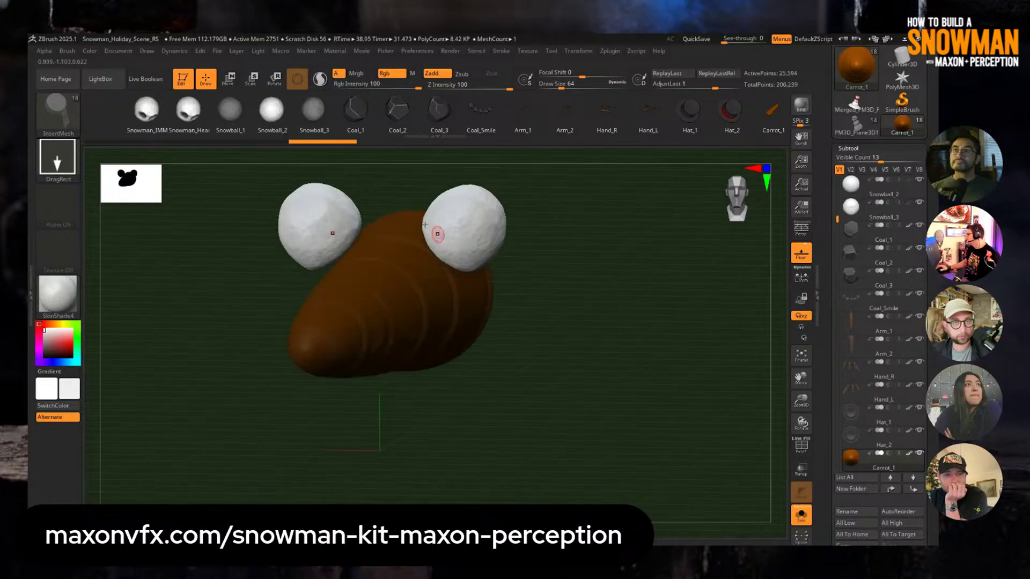
Step: Insert mirrored pairs of Coal_1 and Coal_2 meshes along the carrot, in front of the snowballs
{"action": "left_click", "coordinate": [354, 110]}
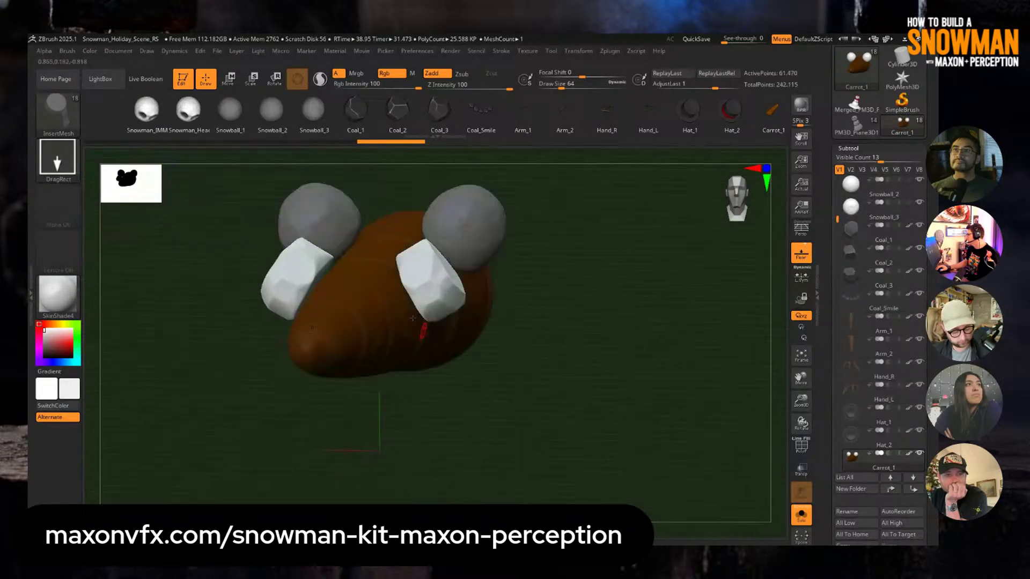
{"action": "left_click", "coordinate": [396, 111]}
{"action": "left_click_drag", "start_coordinate": [372, 294], "coordinate": [375, 339]}
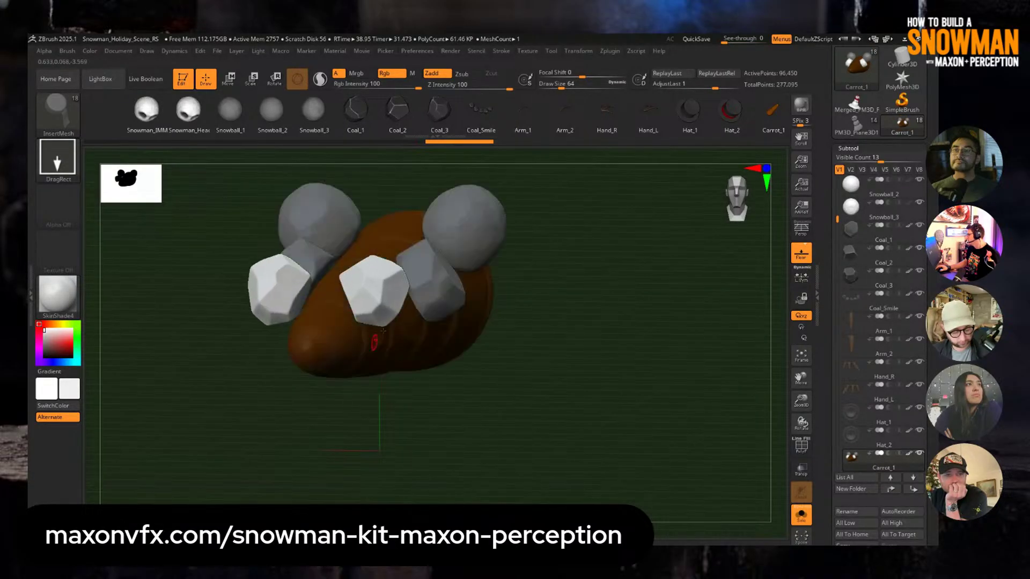
{"action": "left_click_drag", "start_coordinate": [376, 230], "coordinate": [321, 227]}
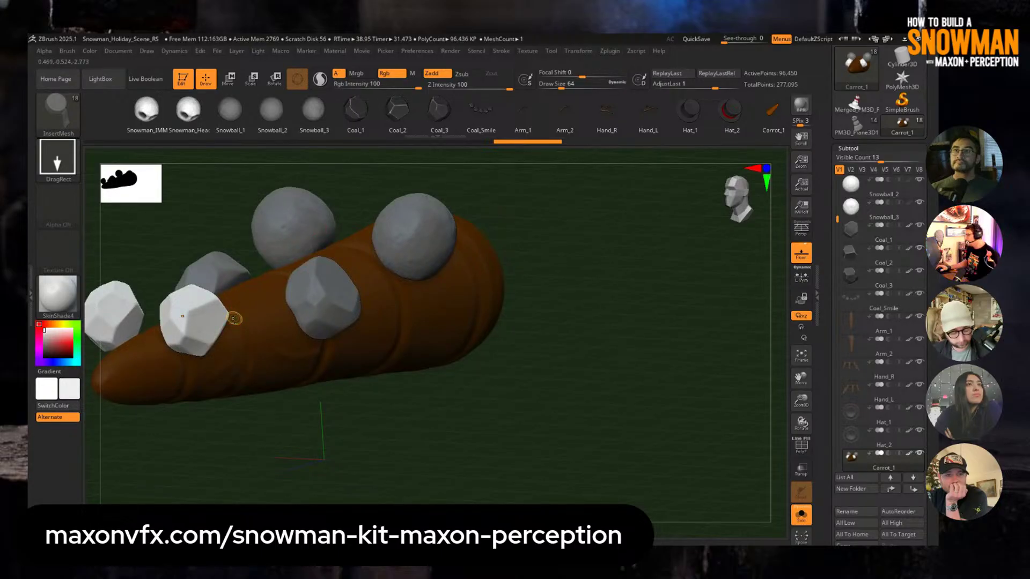
Step: Undo the snowball and coal insertions on the carrot
{"action": "key", "text": "ctrl+z"}
{"action": "key", "text": "ctrl+z"}
{"action": "key", "text": "ctrl+z"}
{"action": "key", "text": "ctrl+z"}
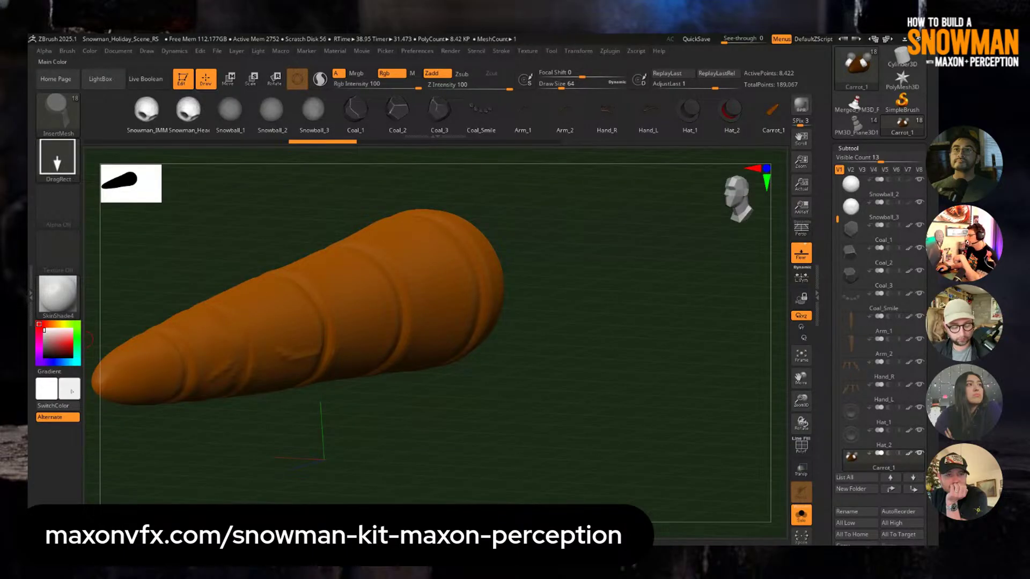
Step: Turn off the Rgb channel for the insert brush and insert a mirrored pair of Coal_2 meshes near the carrot's wide end
{"action": "left_click", "coordinate": [69, 392]}
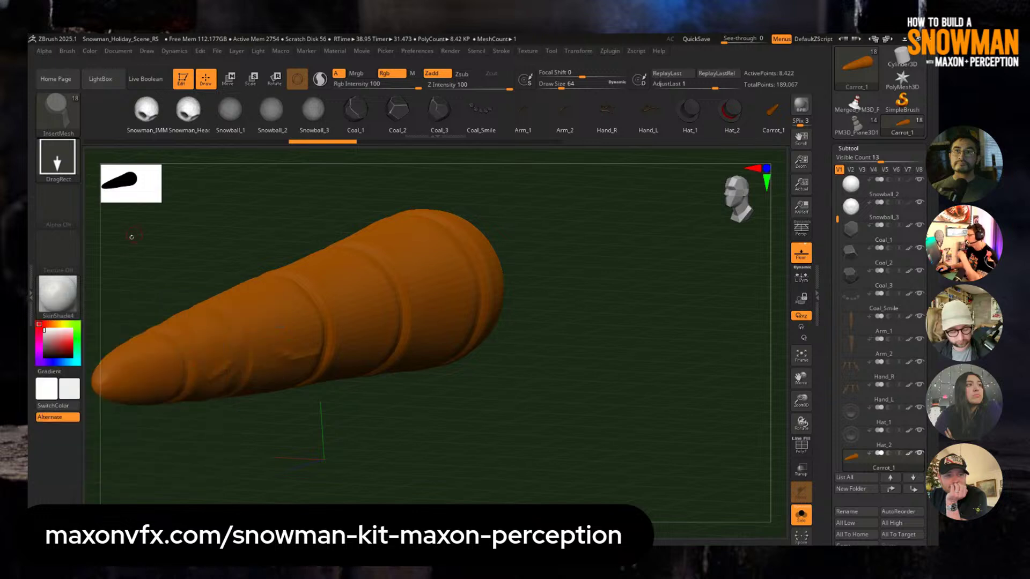
{"action": "left_click", "coordinate": [397, 110]}
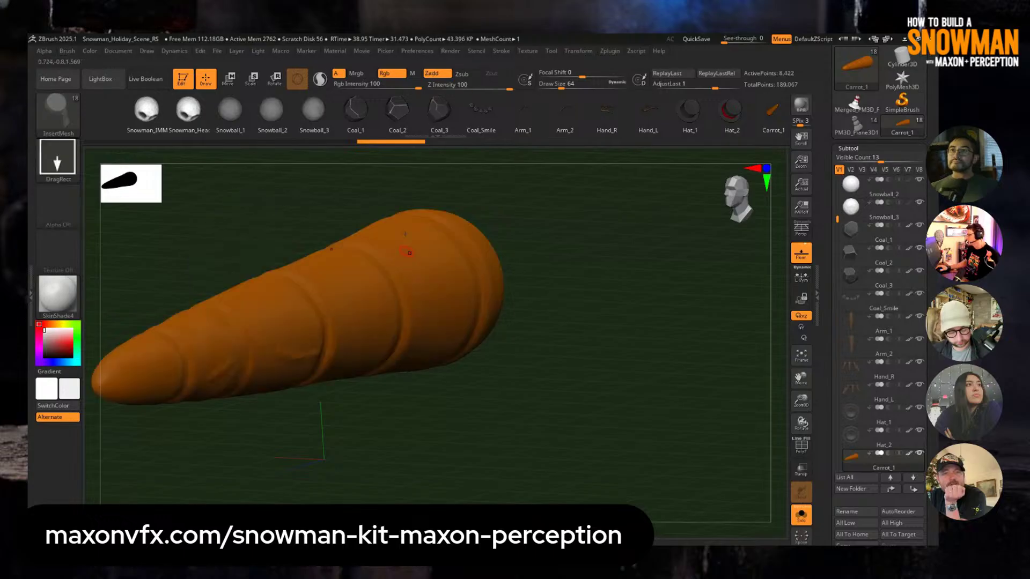
{"action": "key", "text": "ctrl+z"}
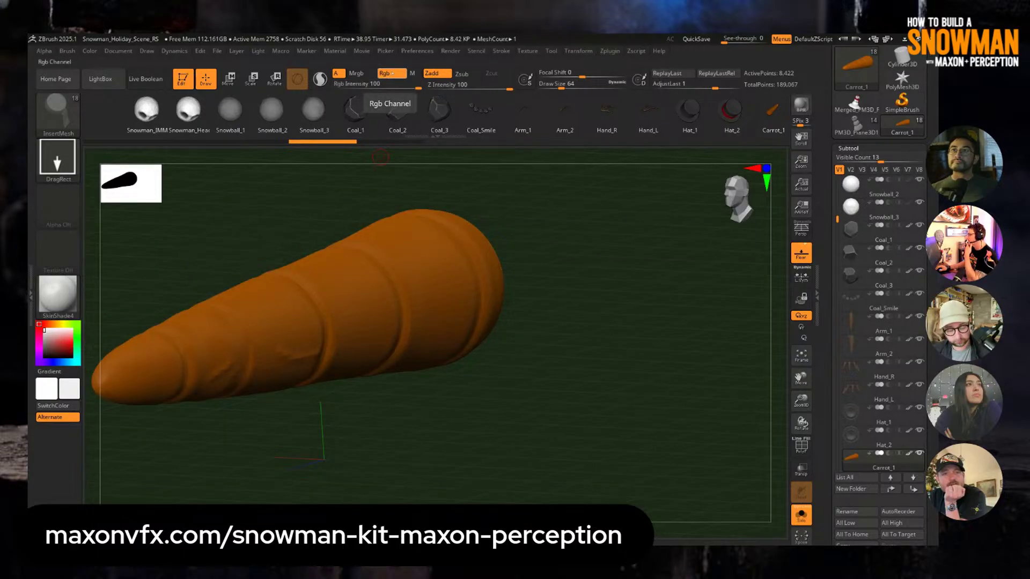
{"action": "left_click", "coordinate": [392, 74]}
{"action": "left_click", "coordinate": [397, 110]}
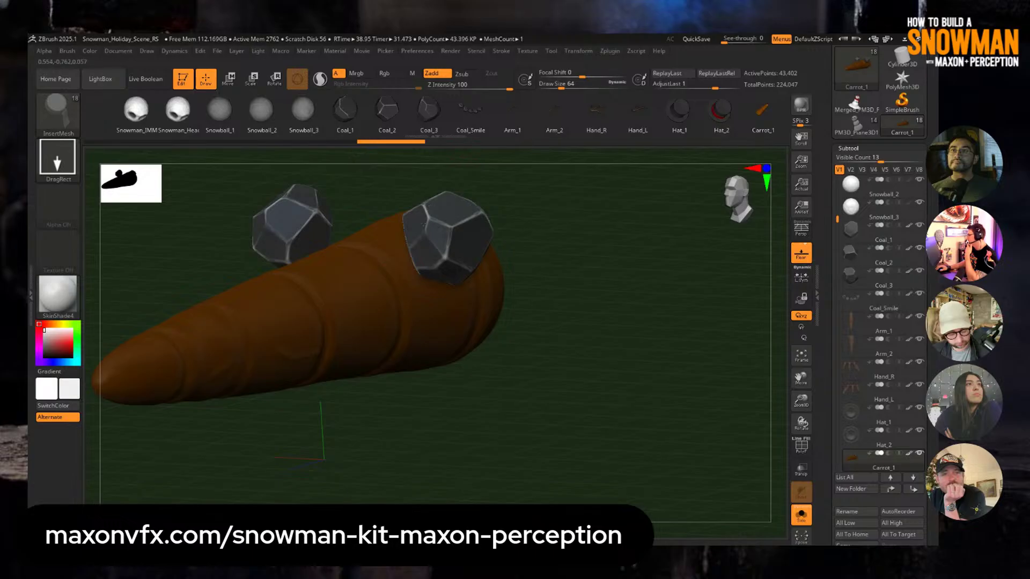
Step: Insert two mirrored Coal_Smile rows along the carrot's side, a larger one and a smaller one nearer the tip
{"action": "left_click", "coordinate": [467, 121]}
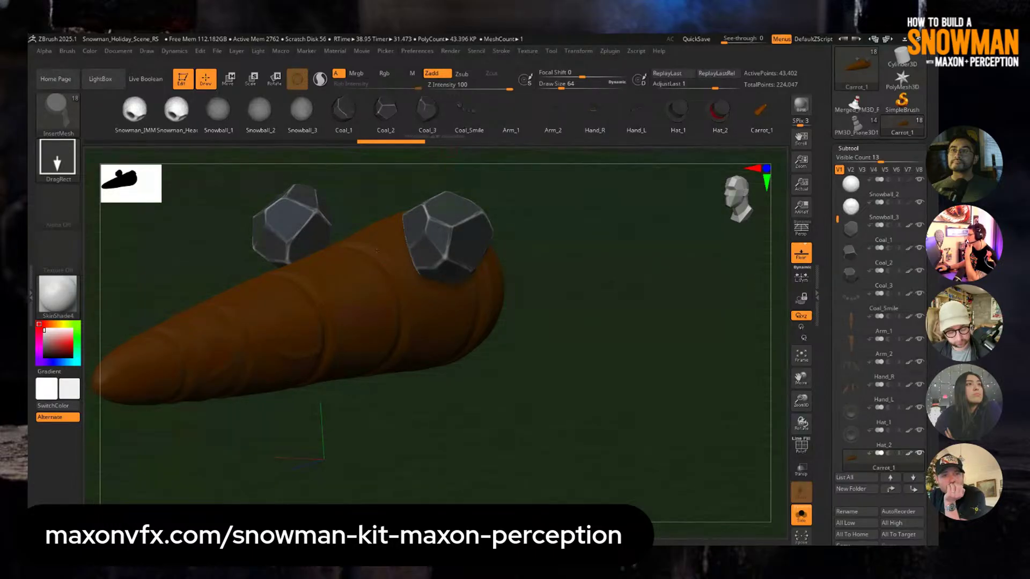
{"action": "left_click_drag", "start_coordinate": [334, 298], "coordinate": [364, 392]}
{"action": "left_click_drag", "start_coordinate": [397, 389], "coordinate": [408, 269]}
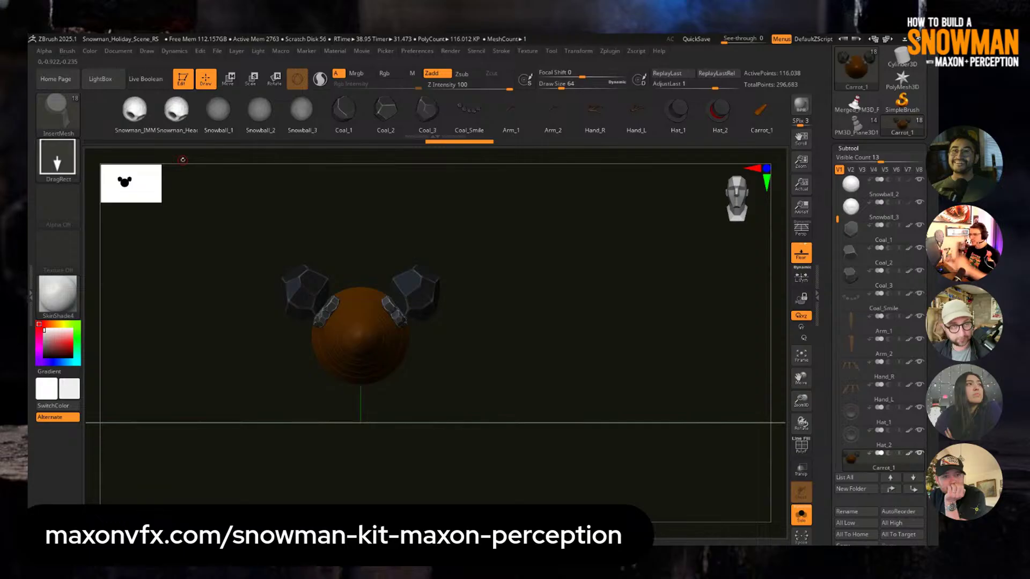
{"action": "left_click_drag", "start_coordinate": [416, 322], "coordinate": [355, 348]}
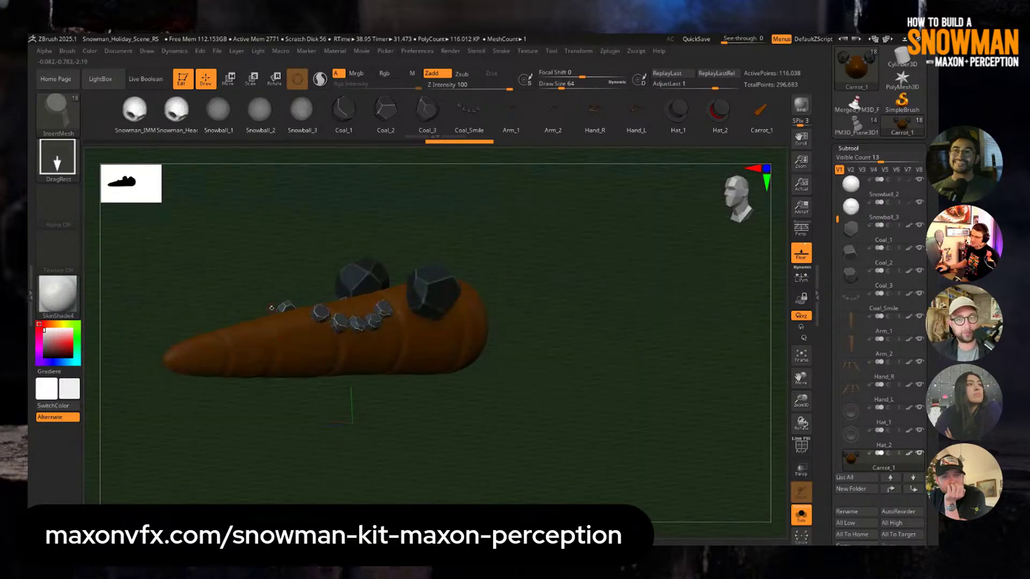
{"action": "left_click_drag", "start_coordinate": [212, 306], "coordinate": [219, 354], "text": "alt"}
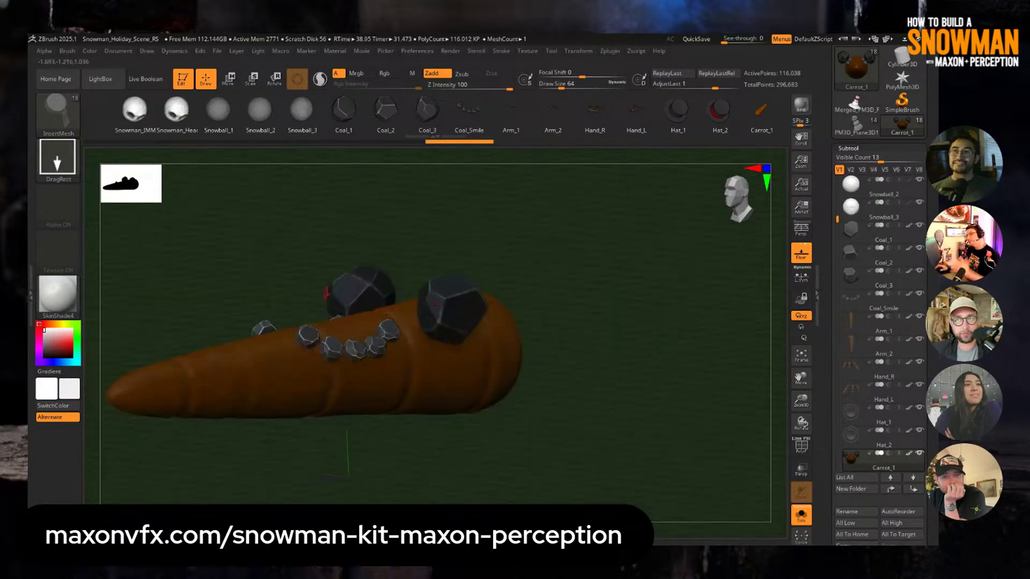
{"action": "right_click_drag", "start_coordinate": [401, 333], "coordinate": [432, 266], "text": "alt"}
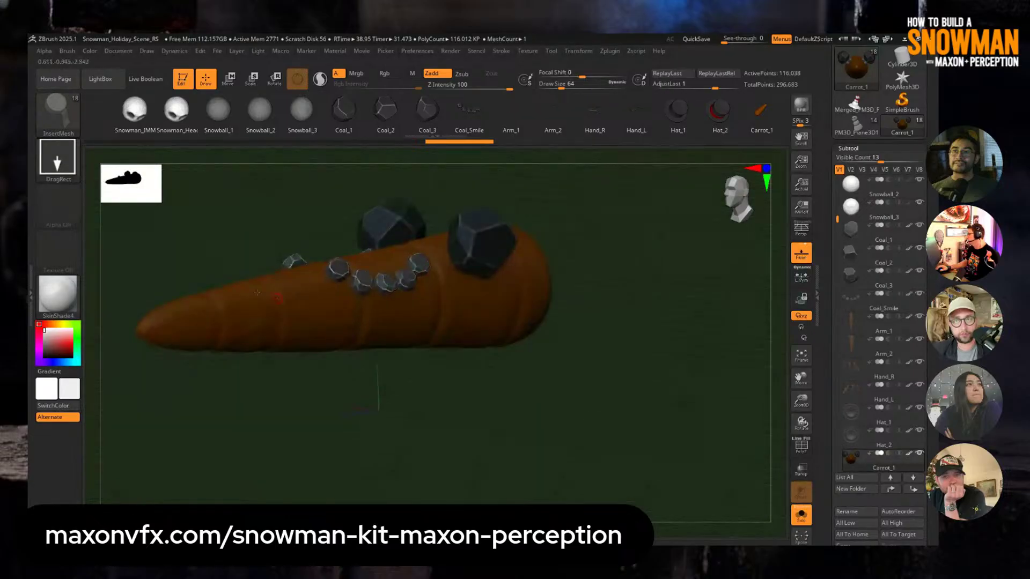
{"action": "right_click_drag", "start_coordinate": [342, 300], "coordinate": [344, 344], "text": "ctrl"}
{"action": "left_click_drag", "start_coordinate": [239, 296], "coordinate": [269, 368]}
{"action": "mouse_move", "coordinate": [268, 370]}
{"action": "right_mouse_down"}
{"action": "mouse_move", "coordinate": [300, 322]}
{"action": "mouse_move", "coordinate": [279, 300]}
{"action": "right_mouse_up"}
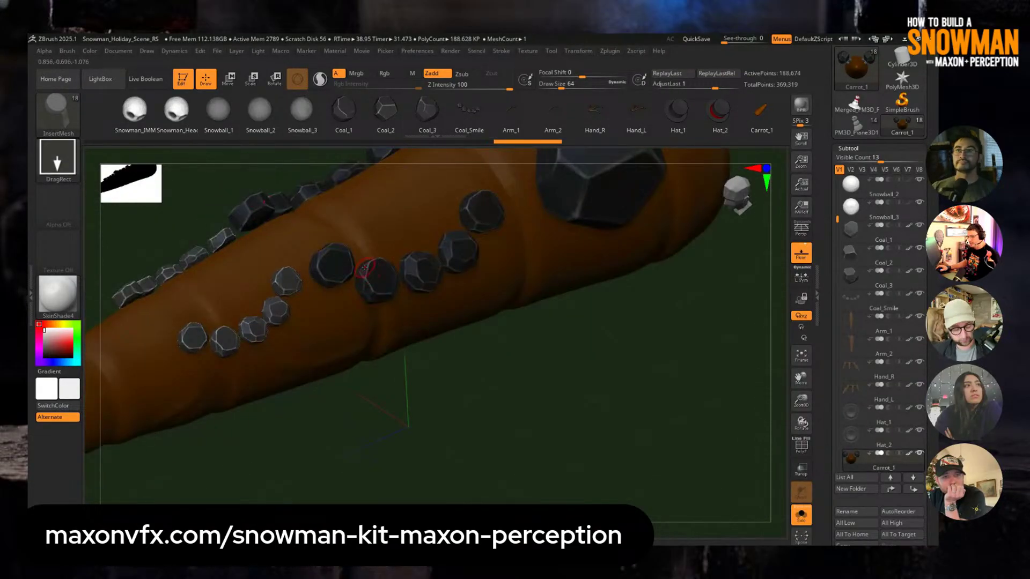
Step: Switch to the ClayBuildup brush with a draw size of about 163 and view the decorated carrot
{"action": "key", "text": "b"}
{"action": "key", "text": "c"}
{"action": "key", "text": "b"}
{"action": "key", "text": "s"}
{"action": "left_click_drag", "start_coordinate": [396, 272], "coordinate": [409, 273]}
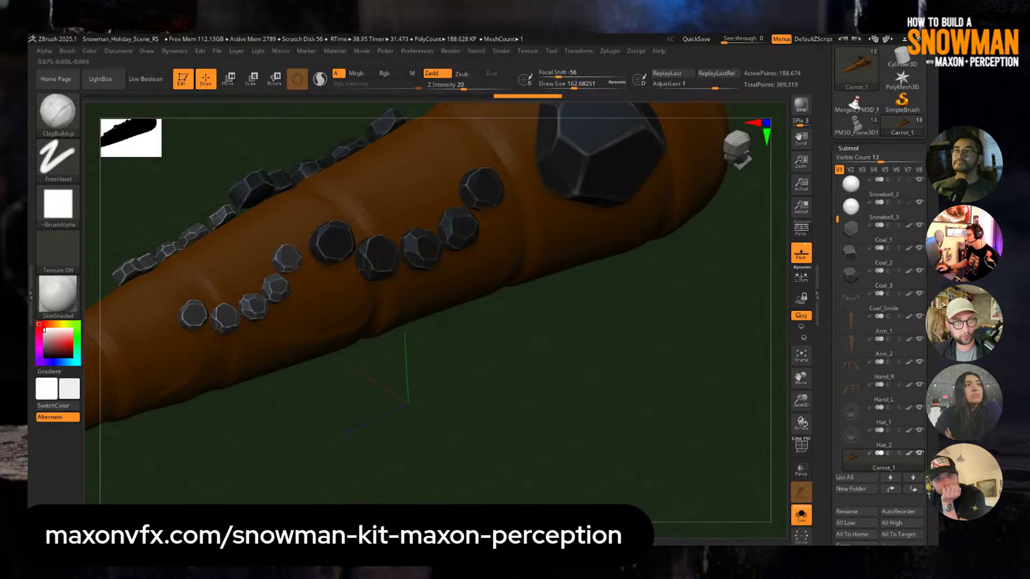
{"action": "mouse_move", "coordinate": [283, 255]}
{"action": "left_mouse_down"}
{"action": "mouse_move", "coordinate": [268, 290]}
{"action": "mouse_move", "coordinate": [236, 309]}
{"action": "mouse_move", "coordinate": [301, 310]}
{"action": "left_mouse_up"}
{"action": "mouse_move", "coordinate": [400, 352]}
{"action": "left_mouse_down"}
{"action": "mouse_move", "coordinate": [423, 349]}
{"action": "mouse_move", "coordinate": [388, 286]}
{"action": "left_mouse_up"}
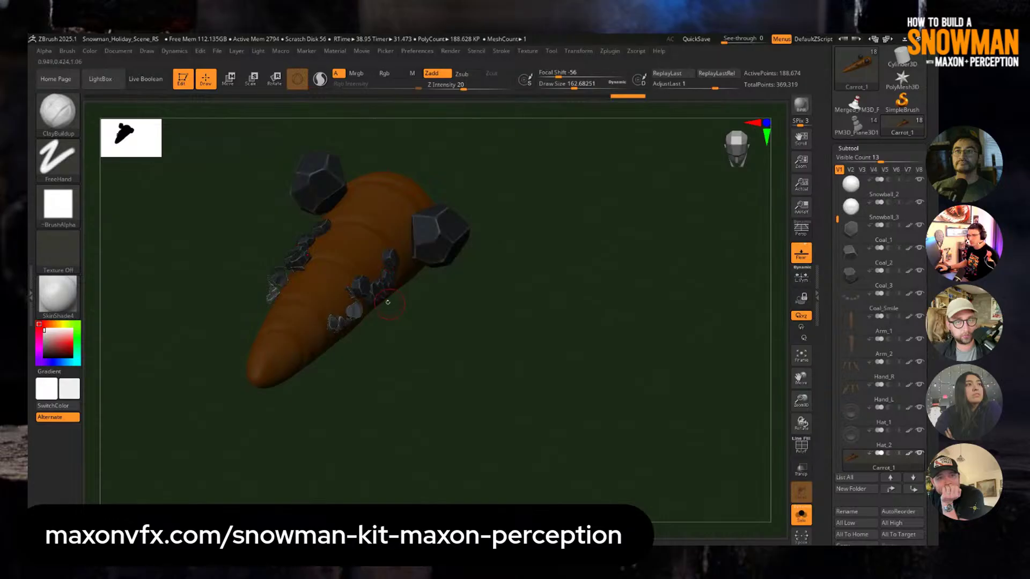
Step: Undo all the coal insertions on the carrot and turn Solo mode off
{"action": "key", "text": "ctrl+z"}
{"action": "key", "text": "ctrl+z"}
{"action": "key", "text": "ctrl+z"}
{"action": "key", "text": "ctrl+z"}
{"action": "key", "text": "ctrl+z"}
{"action": "key", "text": "ctrl+z"}
{"action": "key", "text": "ctrl+z"}
{"action": "key", "text": "ctrl+z"}
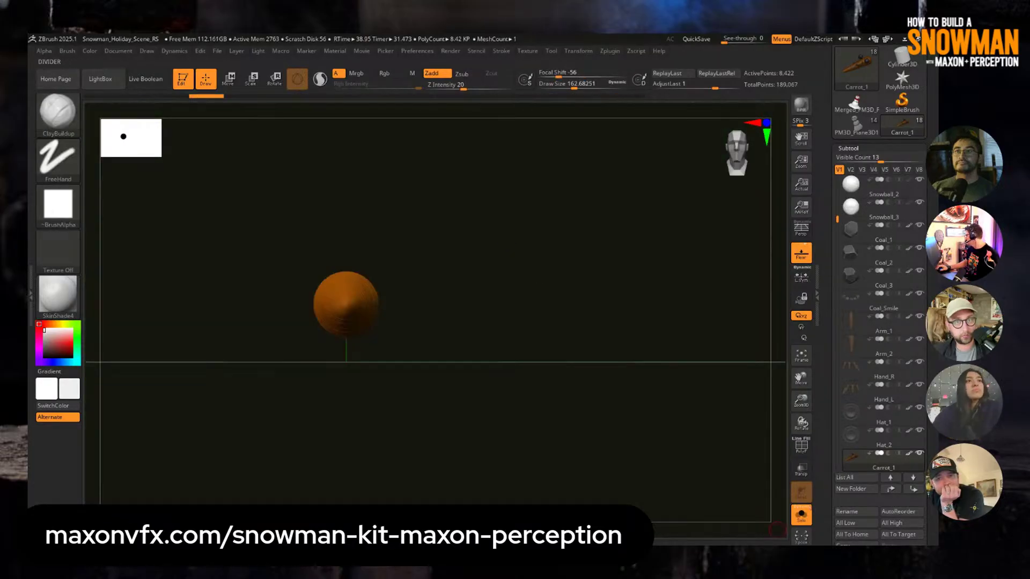
{"action": "left_click_drag", "start_coordinate": [680, 442], "coordinate": [453, 305], "text": "alt"}
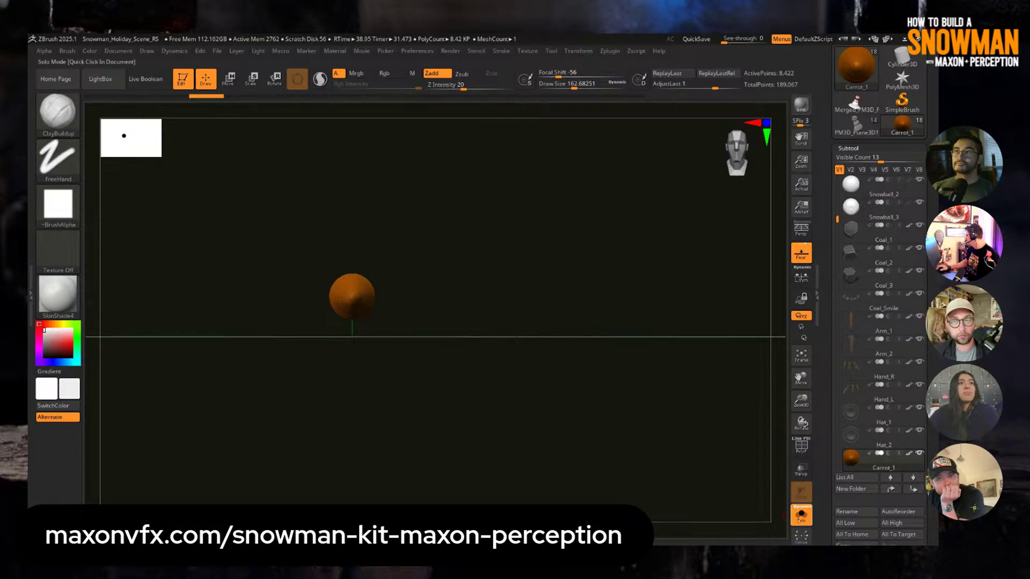
{"action": "left_click", "coordinate": [802, 514]}
Step: Switch from the kit parts to the merged snowman tool and set the draw size to about 59
{"action": "left_click", "coordinate": [884, 210]}
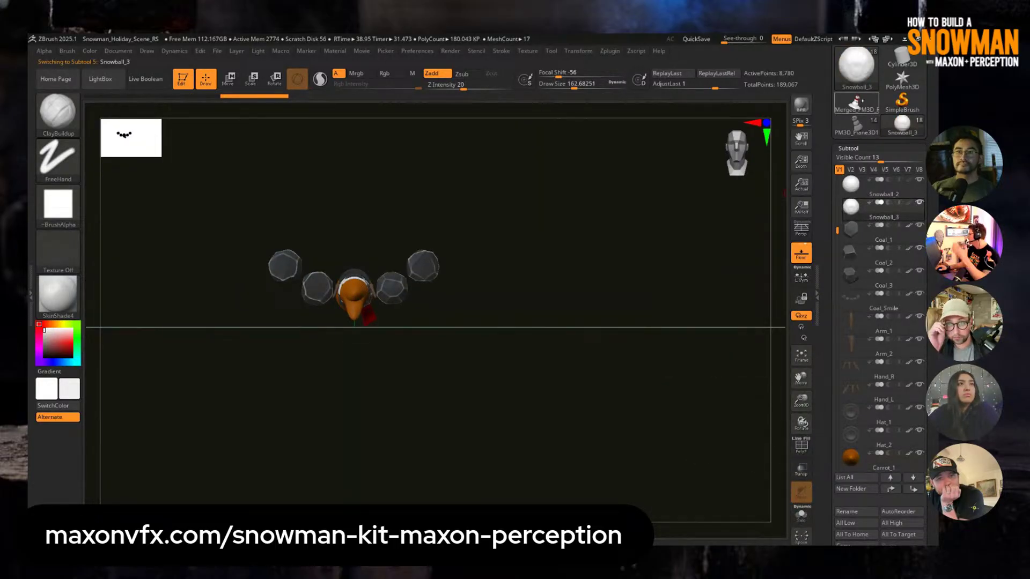
{"action": "left_click", "coordinate": [856, 102]}
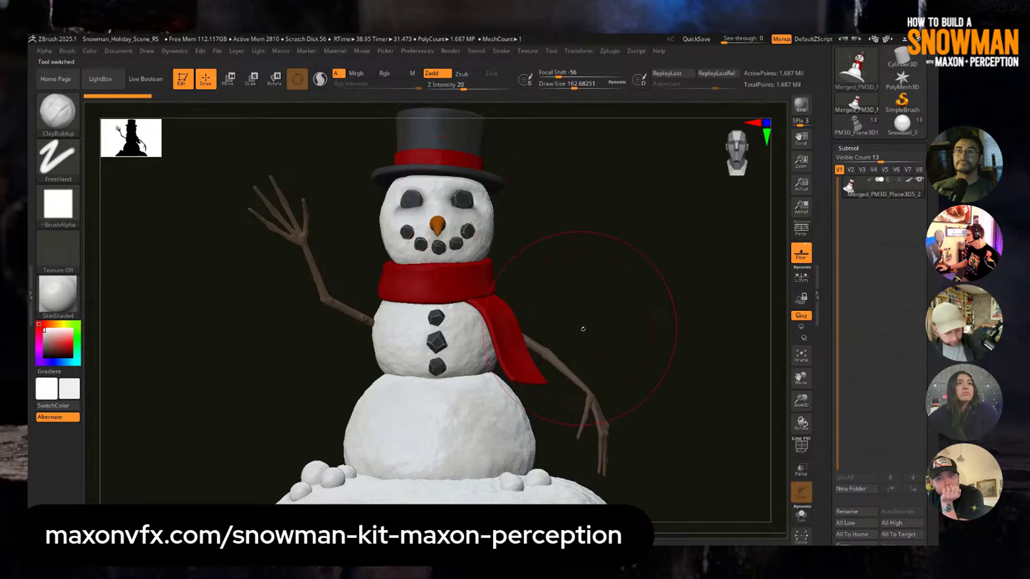
{"action": "mouse_move", "coordinate": [584, 327]}
{"action": "left_mouse_down", "text": "alt"}
{"action": "mouse_move", "coordinate": [586, 293]}
{"action": "mouse_move", "coordinate": [559, 301]}
{"action": "mouse_move", "coordinate": [538, 244]}
{"action": "mouse_move", "coordinate": [552, 247]}
{"action": "mouse_move", "coordinate": [555, 216]}
{"action": "mouse_move", "coordinate": [541, 276]}
{"action": "mouse_move", "coordinate": [541, 263]}
{"action": "left_mouse_up", "text": "alt"}
{"action": "key", "text": "s"}
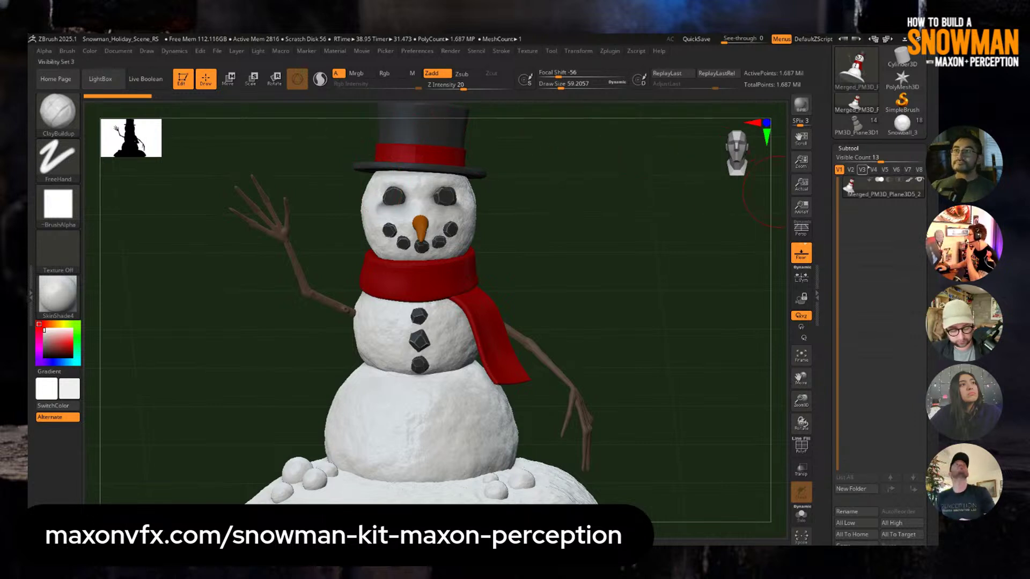
Step: Open the project Snowman_Holiday_Scene_RS.ZPR without saving the changes to the current project
{"action": "left_click_drag", "start_coordinate": [926, 129], "coordinate": [926, 257]}
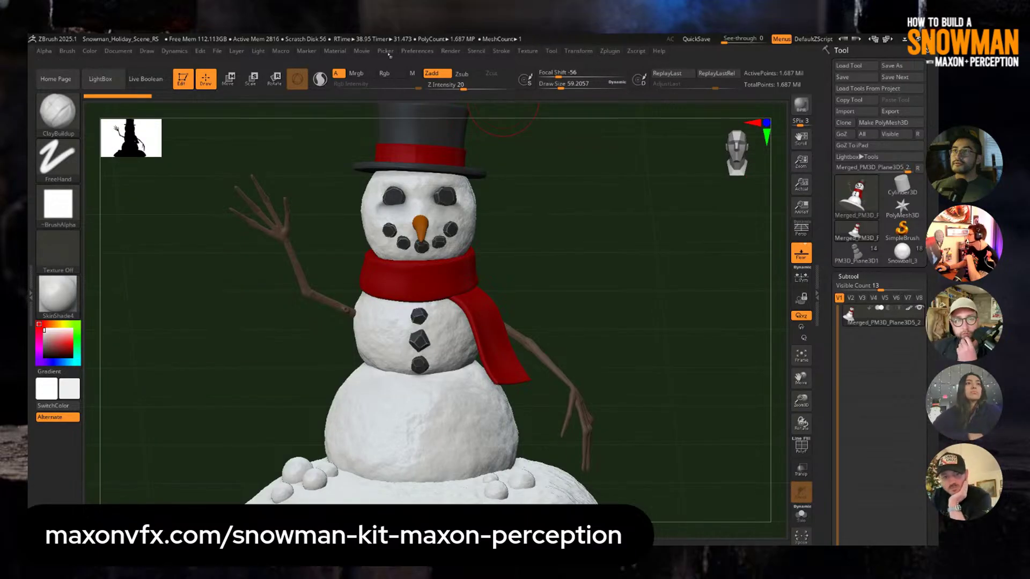
{"action": "left_click", "coordinate": [451, 51]}
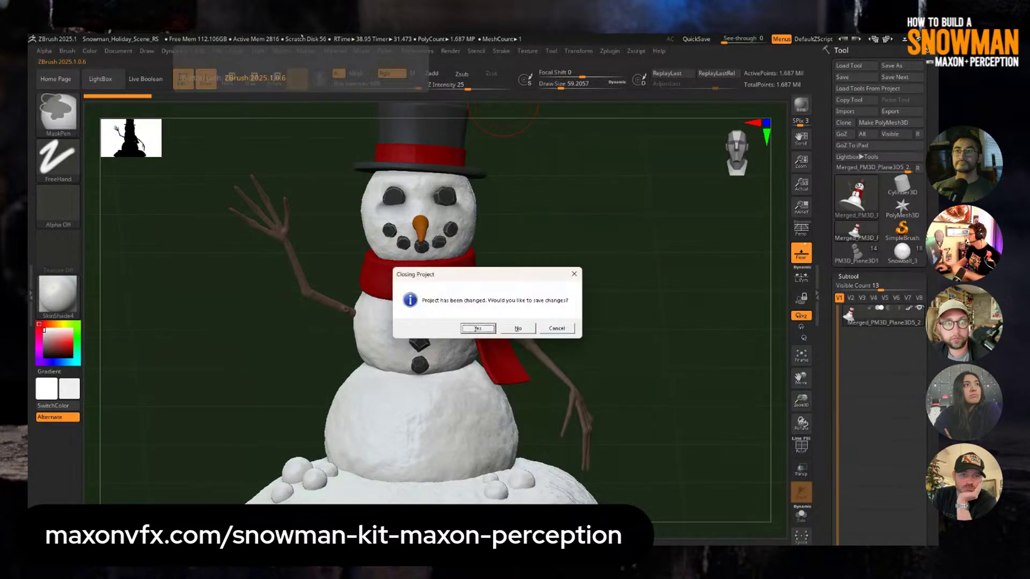
{"action": "left_click", "coordinate": [517, 329]}
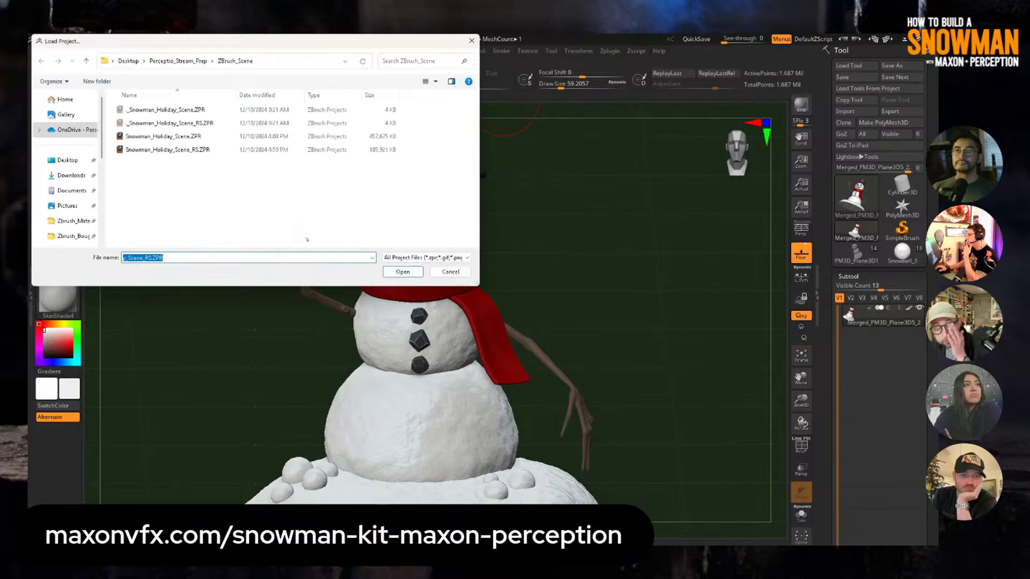
{"action": "double_click", "coordinate": [218, 156]}
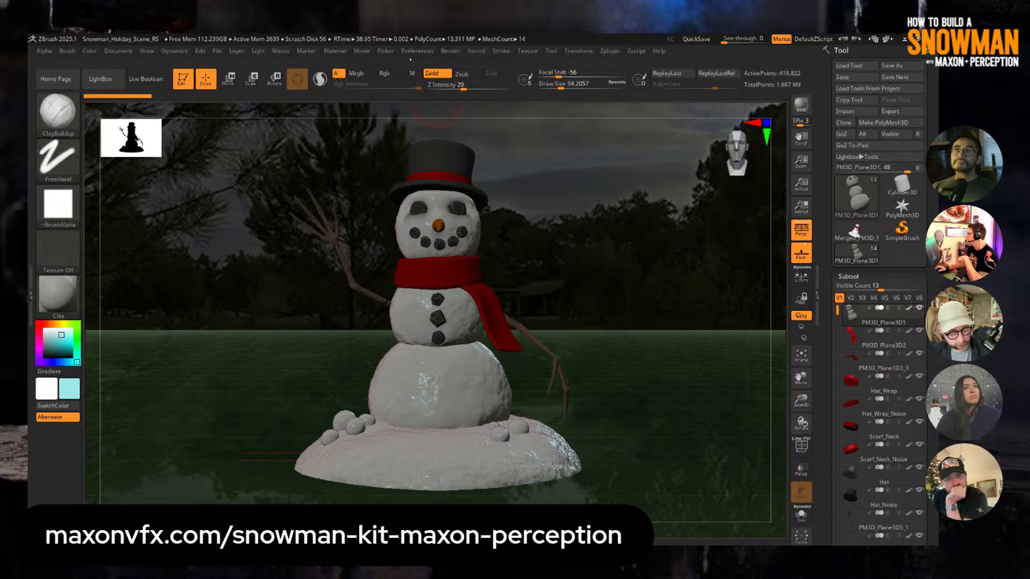
Step: Review the Redshift render settings, dock the light settings and set the background environment's blur to about 47
{"action": "left_click", "coordinate": [450, 51]}
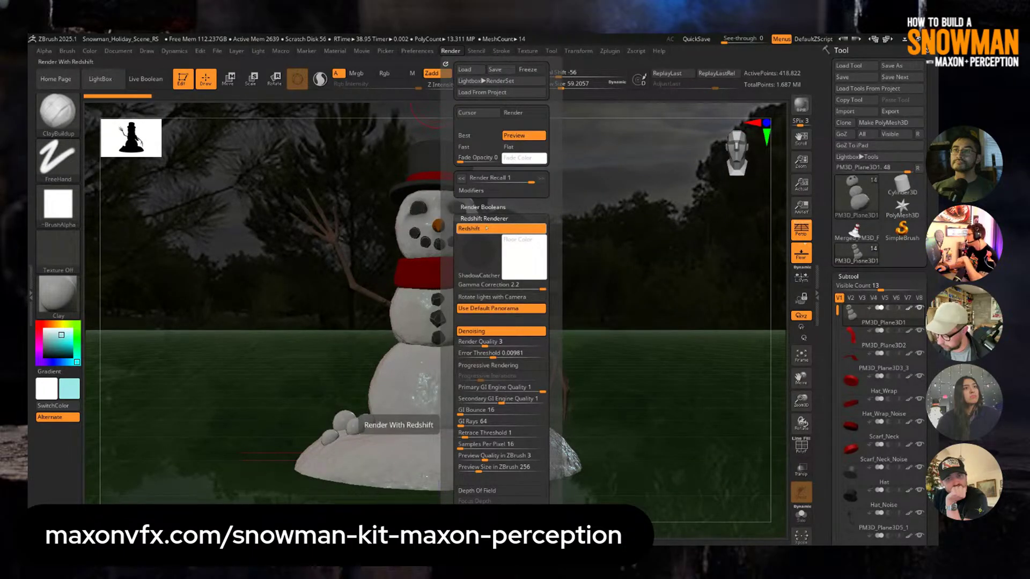
{"action": "left_click", "coordinate": [258, 52]}
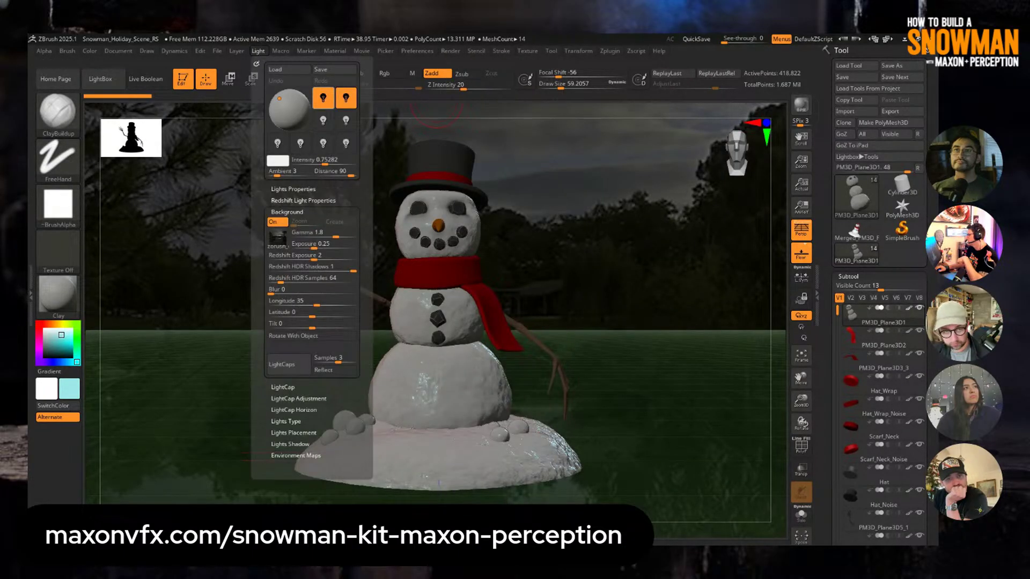
{"action": "left_click", "coordinate": [256, 63]}
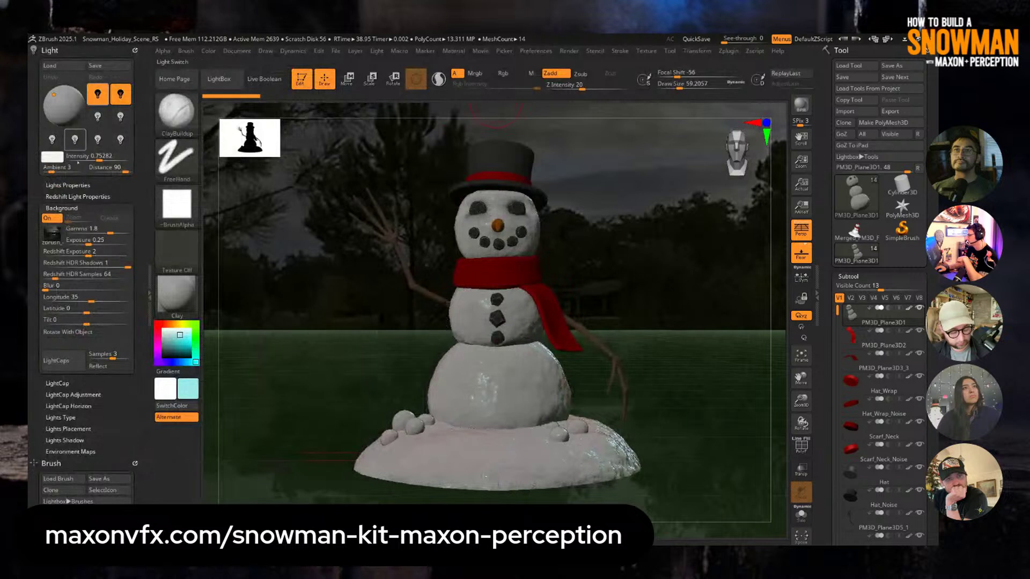
{"action": "mouse_move", "coordinate": [52, 234]}
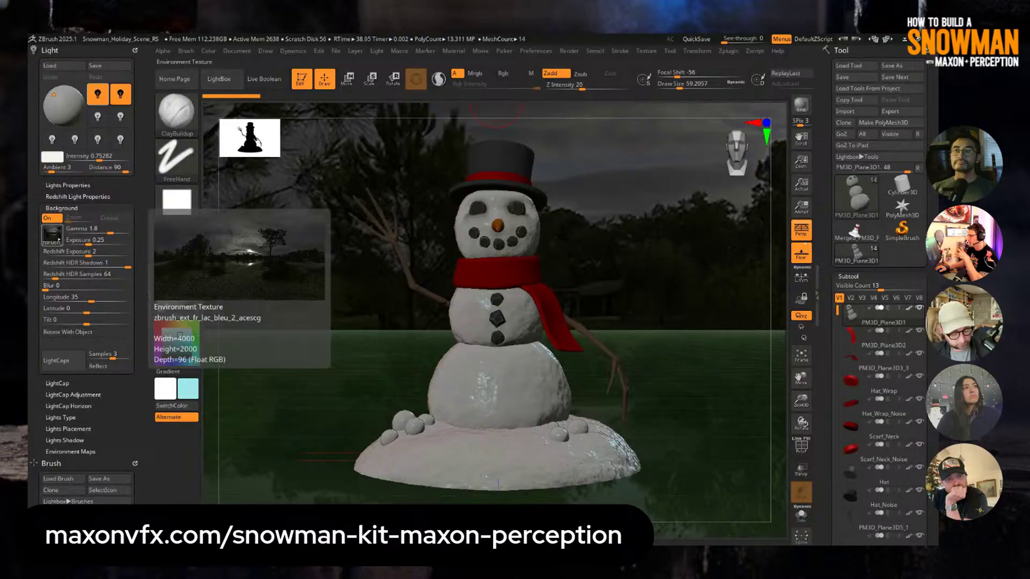
{"action": "left_click_drag", "start_coordinate": [47, 289], "coordinate": [85, 290]}
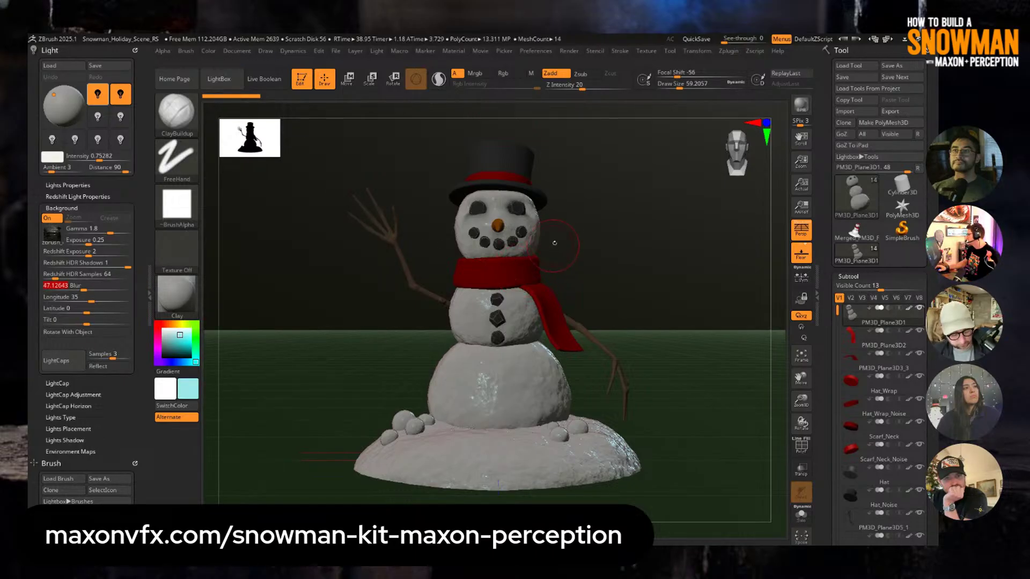
Step: Frame the snowman's upper body more closely and render the view with Redshift
{"action": "scroll", "coordinate": [443, 261], "scroll_direction": "up", "scroll_amount": 3}
{"action": "left_click_drag", "start_coordinate": [721, 319], "coordinate": [716, 360], "text": "alt"}
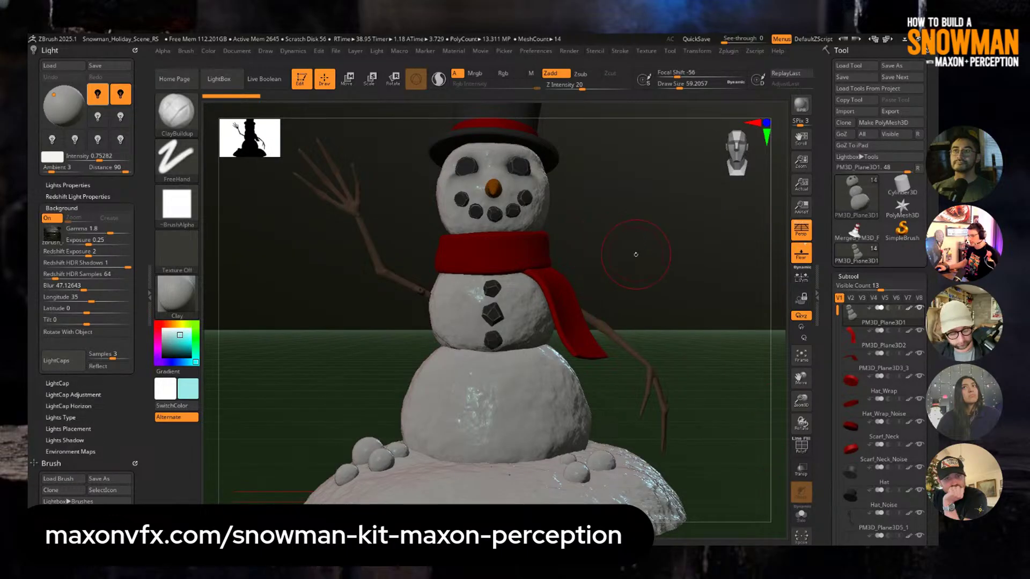
{"action": "key", "text": "shift+r"}
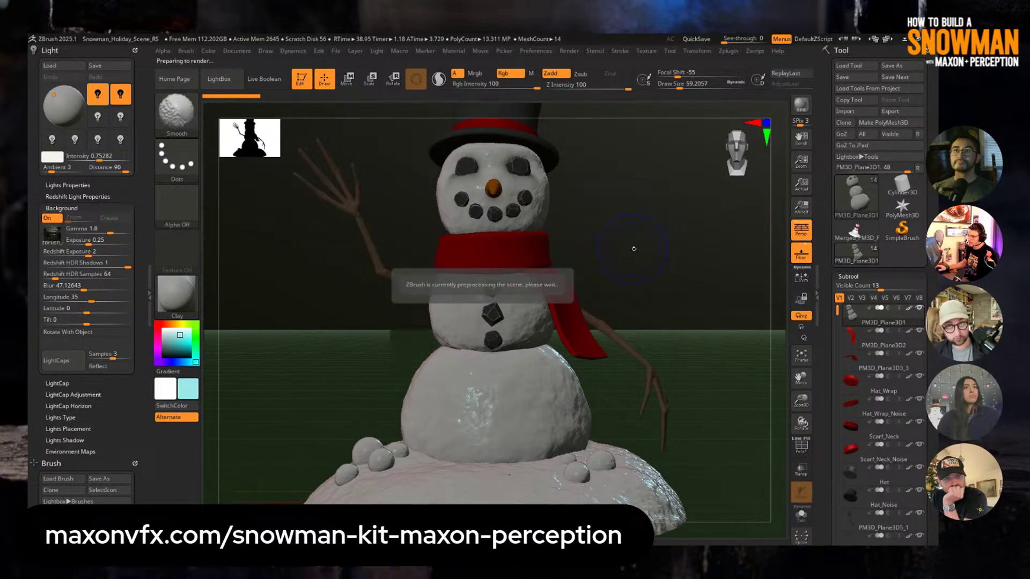
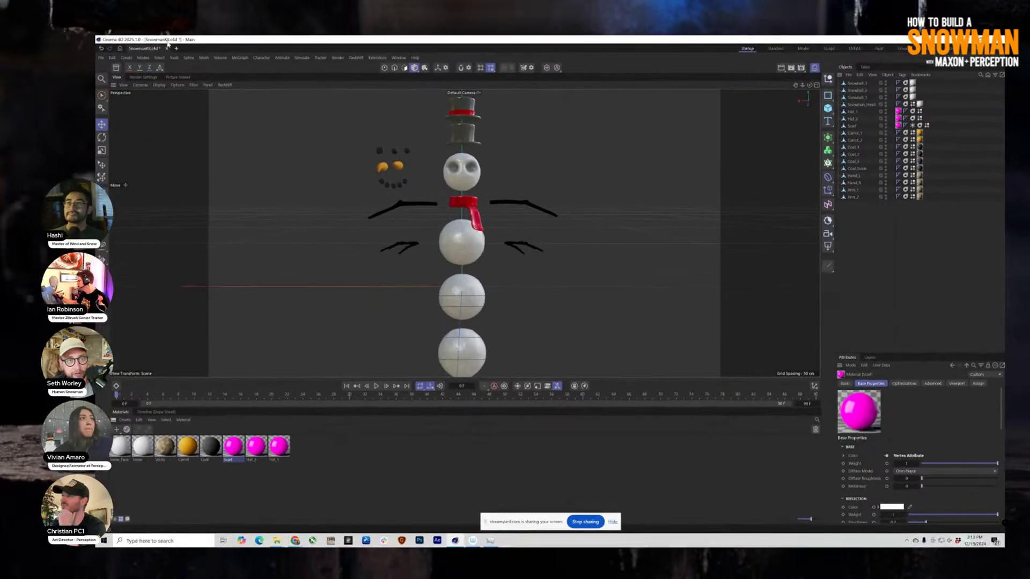
Step: Switch to Cinema 4D, create a new empty project and add a Motion Tracker object
{"action": "left_click", "coordinate": [269, 68]}
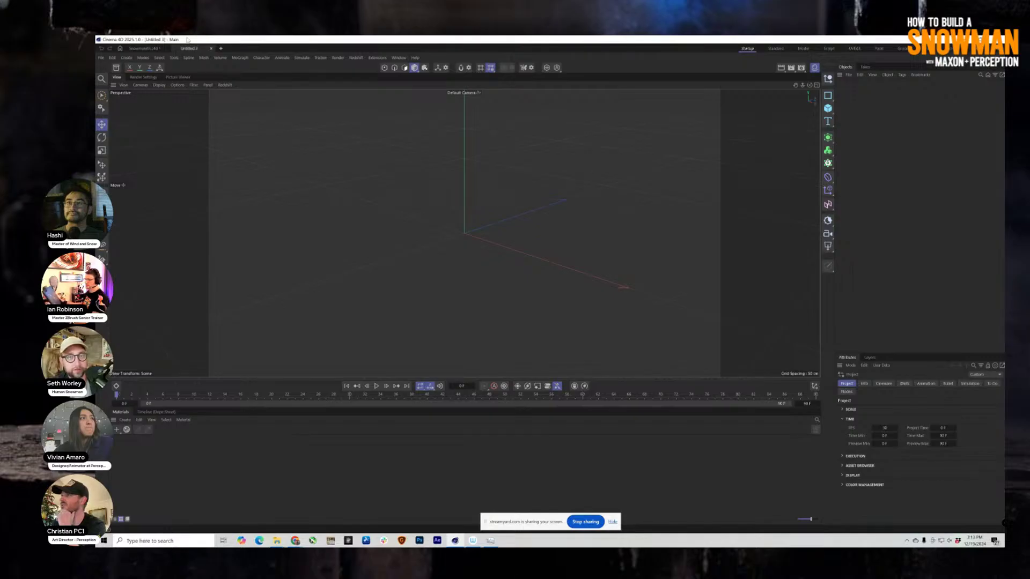
{"action": "left_click", "coordinate": [240, 57]}
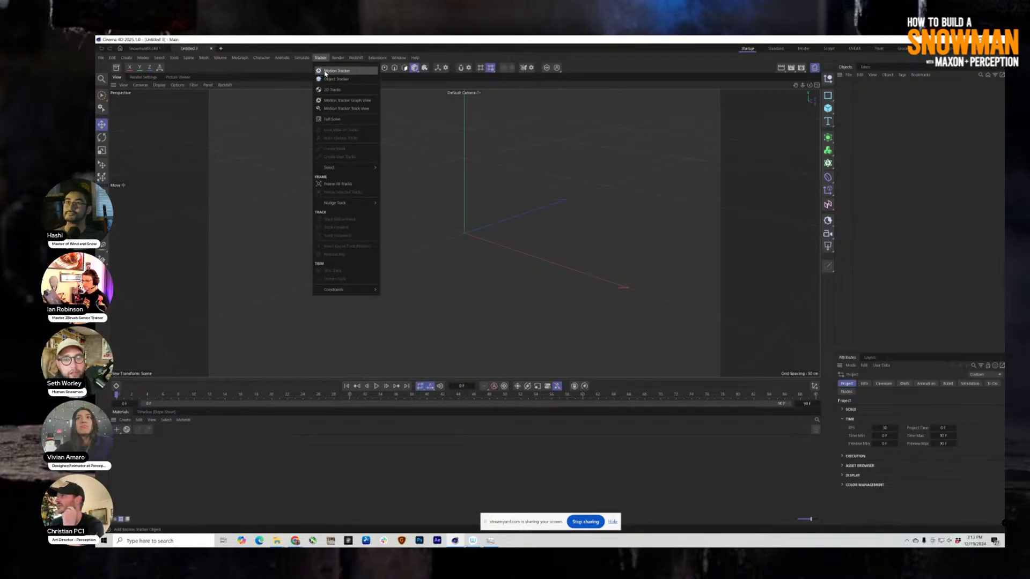
{"action": "left_click", "coordinate": [337, 70]}
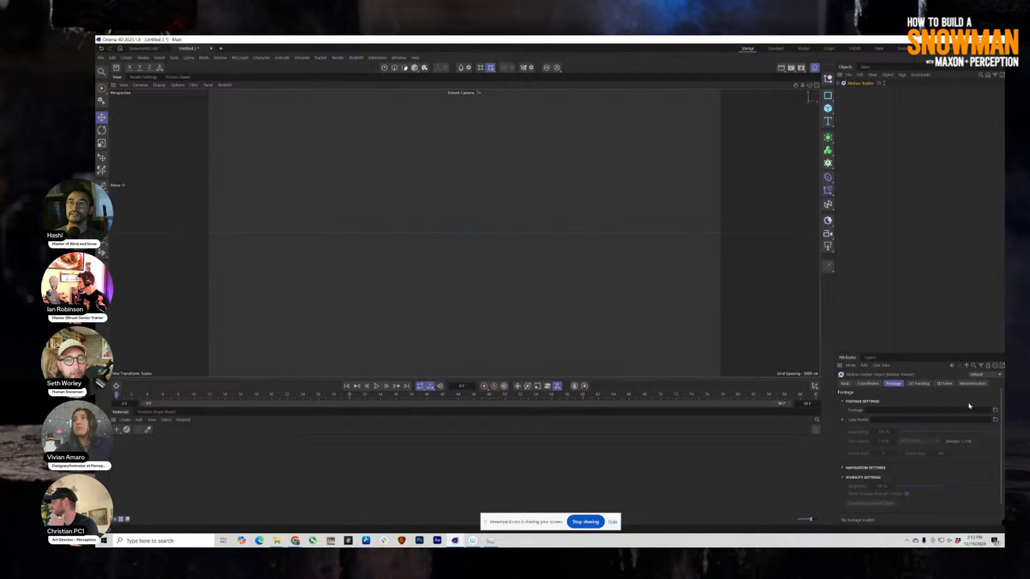
Step: Load the MP4 shot from the MAXON project's "_SHOTS for C4D" folder as the Motion Tracker's footage
{"action": "left_click", "coordinate": [995, 410]}
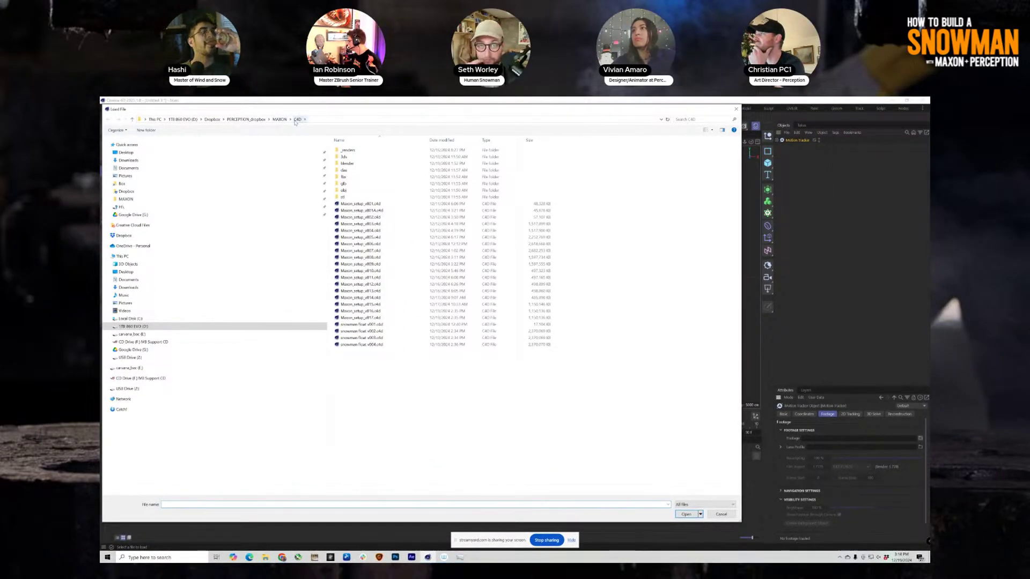
{"action": "left_click", "coordinate": [280, 119]}
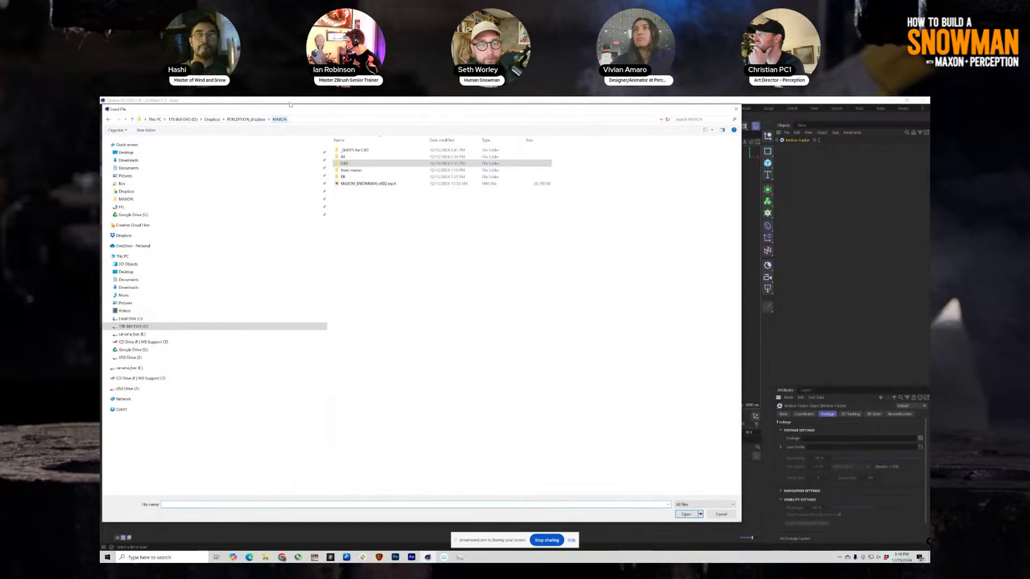
{"action": "double_click", "coordinate": [346, 157]}
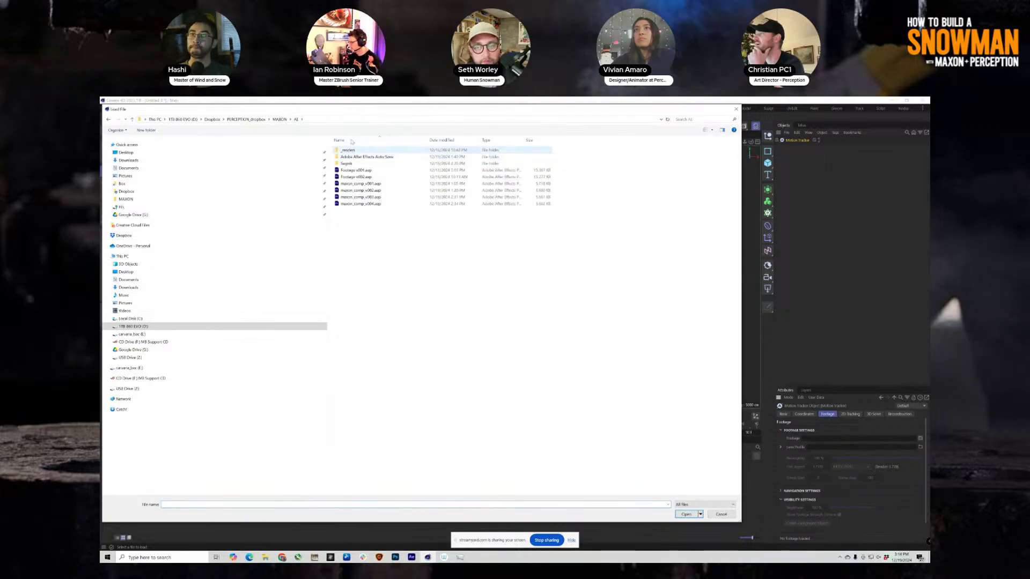
{"action": "double_click", "coordinate": [347, 151]}
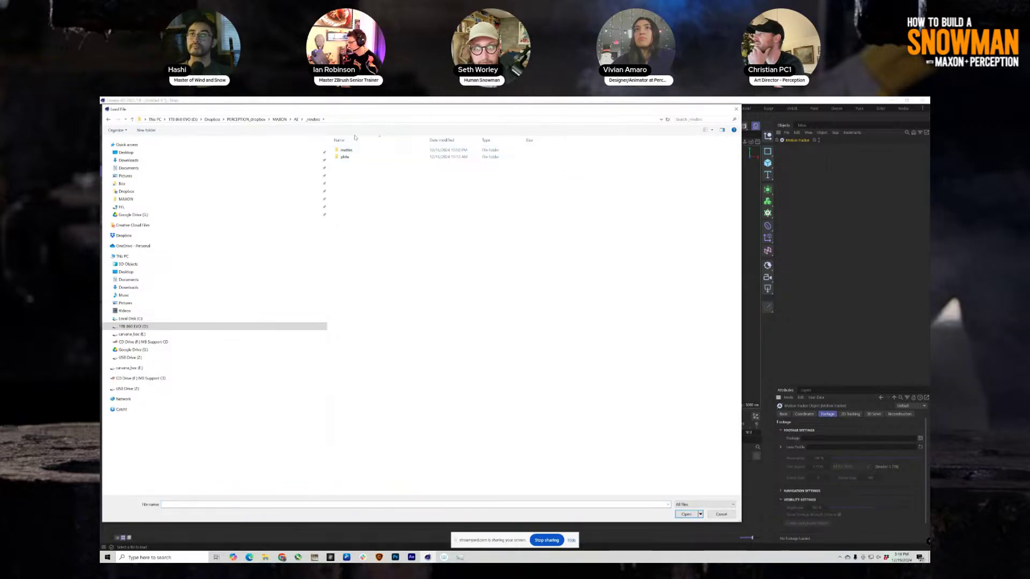
{"action": "left_click", "coordinate": [300, 120]}
{"action": "left_click", "coordinate": [296, 119]}
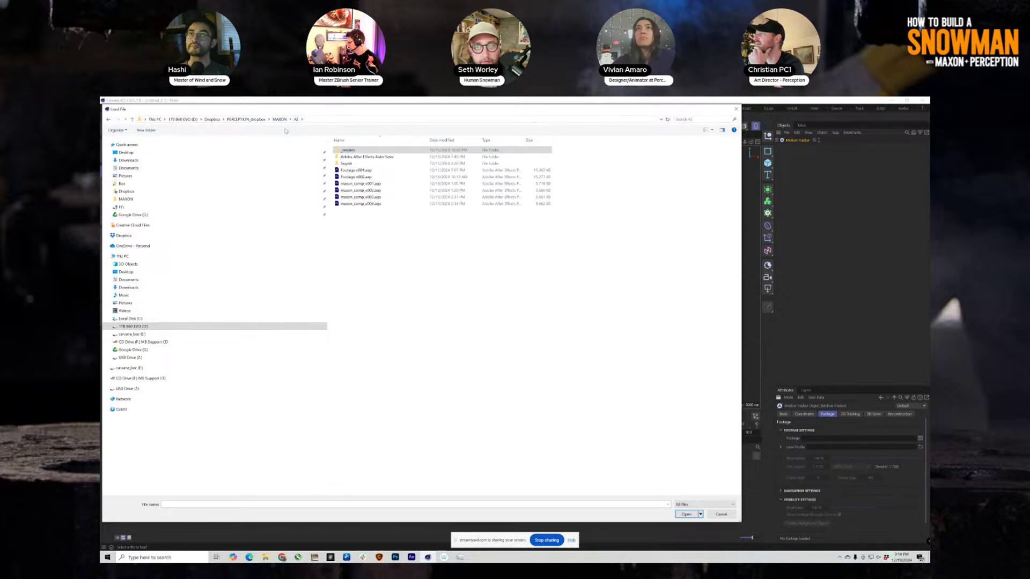
{"action": "left_click", "coordinate": [279, 120]}
{"action": "double_click", "coordinate": [348, 150]}
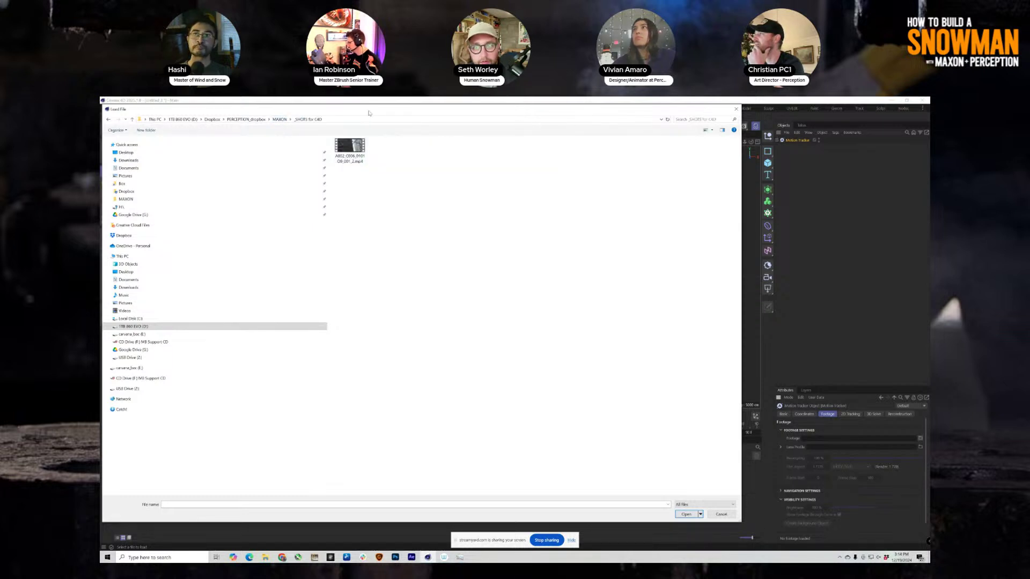
{"action": "left_click", "coordinate": [350, 149]}
{"action": "double_click", "coordinate": [350, 149]}
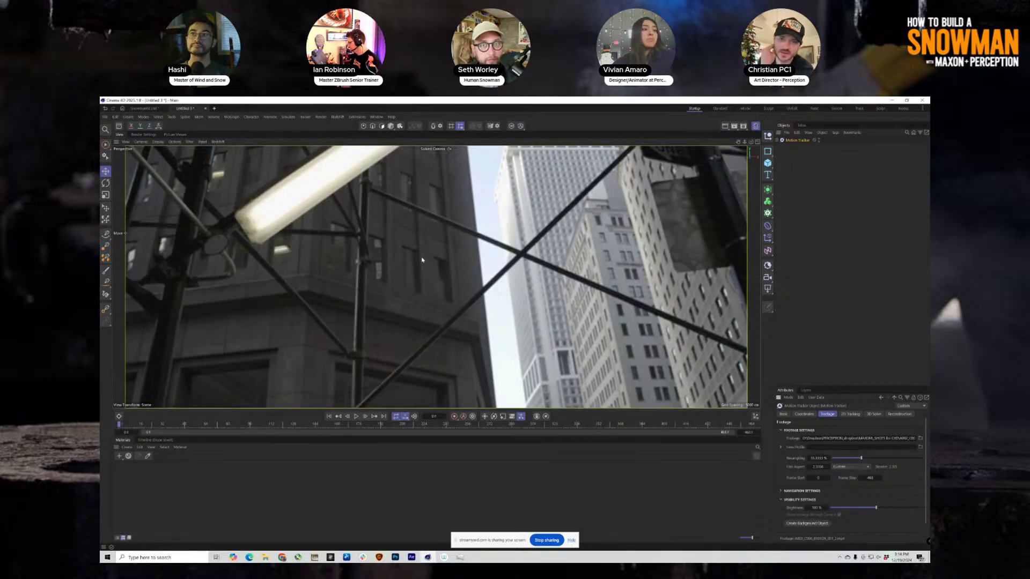
Step: Preview the building footage, return to the first frame and run a Full Solve on it
{"action": "left_click_drag", "start_coordinate": [120, 424], "coordinate": [259, 424]}
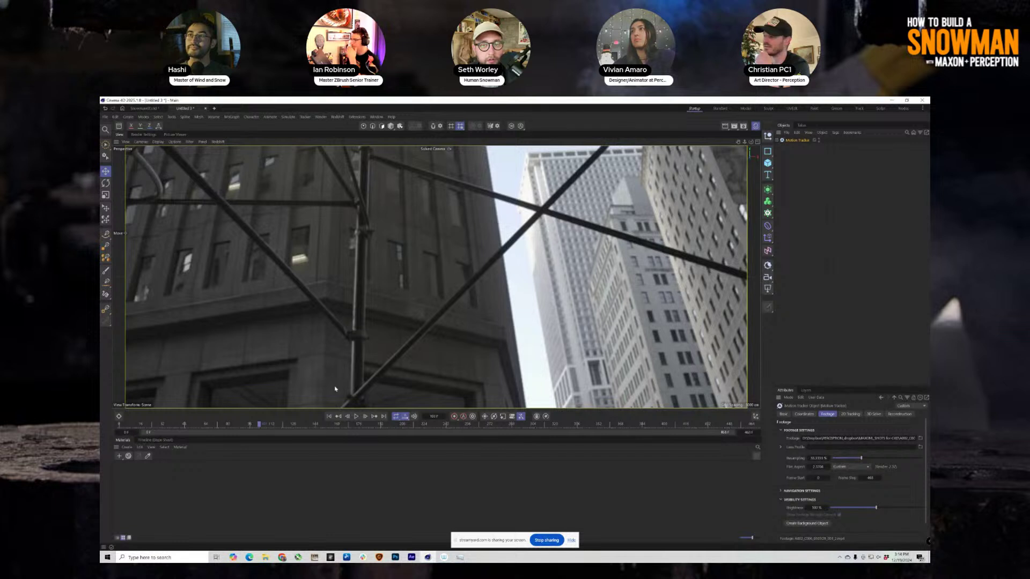
{"action": "left_click_drag", "start_coordinate": [260, 426], "coordinate": [110, 432]}
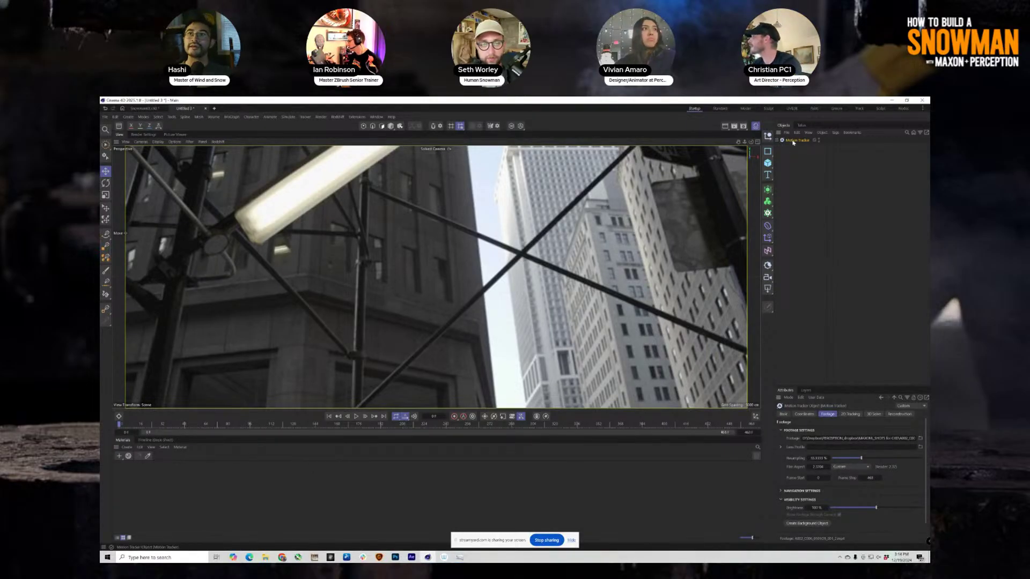
{"action": "left_click", "coordinate": [305, 117]}
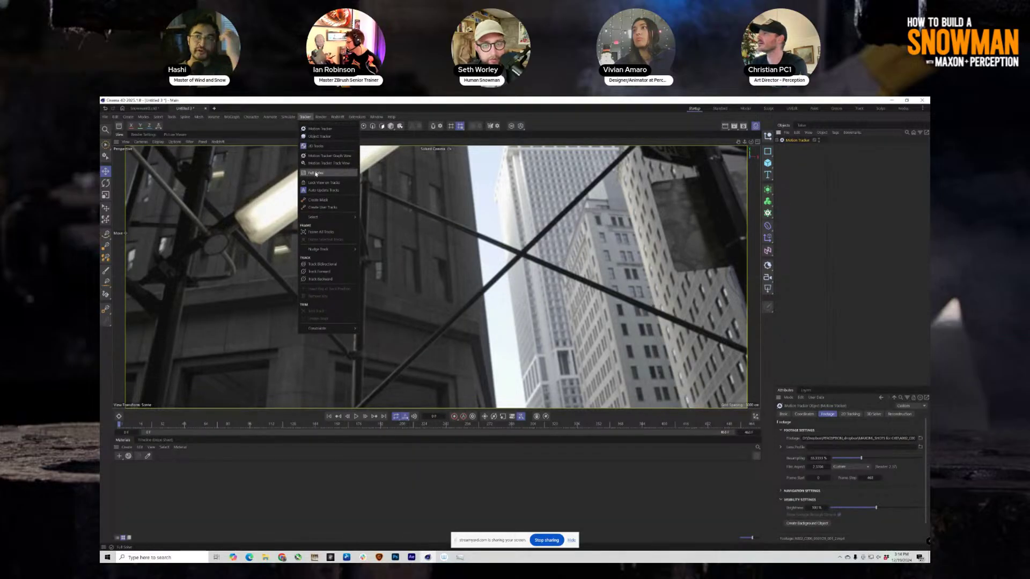
{"action": "left_click", "coordinate": [315, 174]}
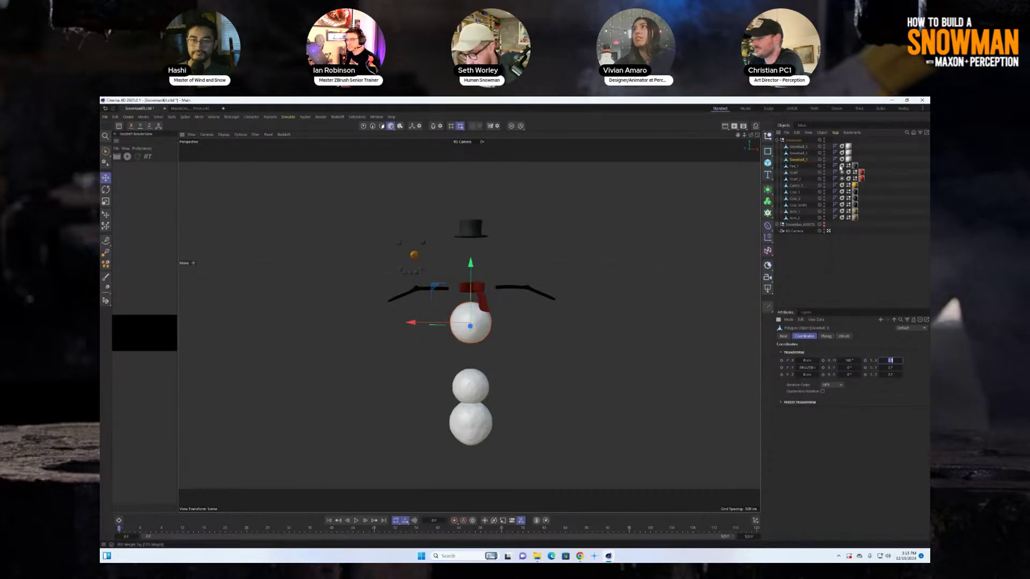
Step: In the snowman kit scene, compare the base snowman and extra asset groups by toggling their visibility, leaving only the base snowman shown
{"action": "left_click", "coordinate": [824, 141]}
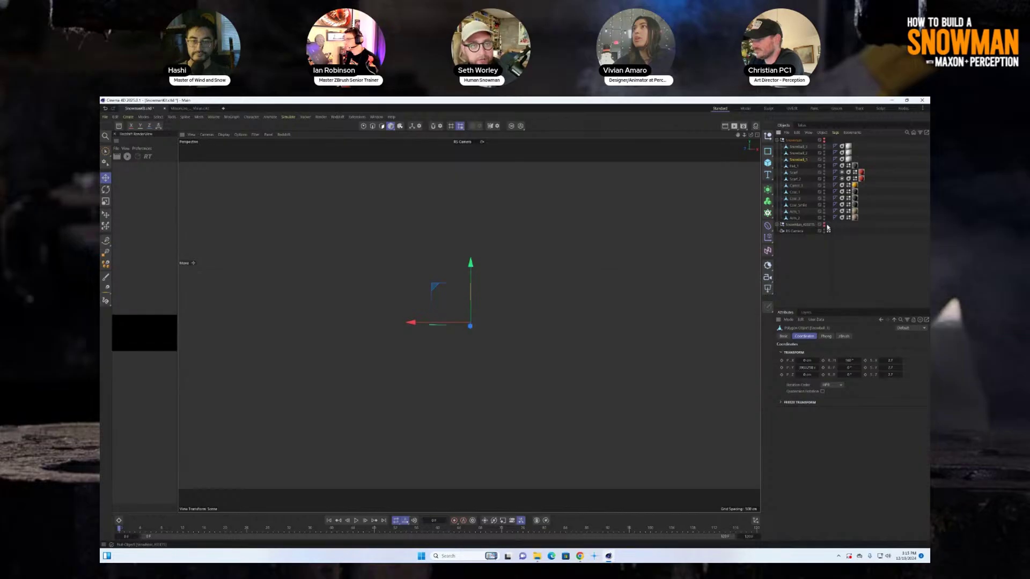
{"action": "left_click", "coordinate": [825, 225]}
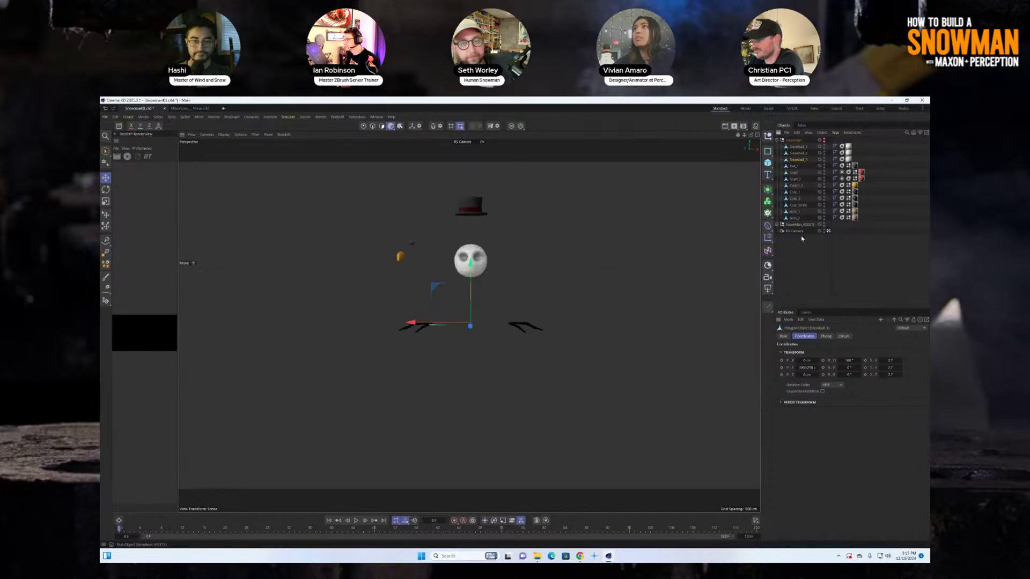
{"action": "left_click", "coordinate": [777, 225]}
{"action": "left_click", "coordinate": [824, 140]}
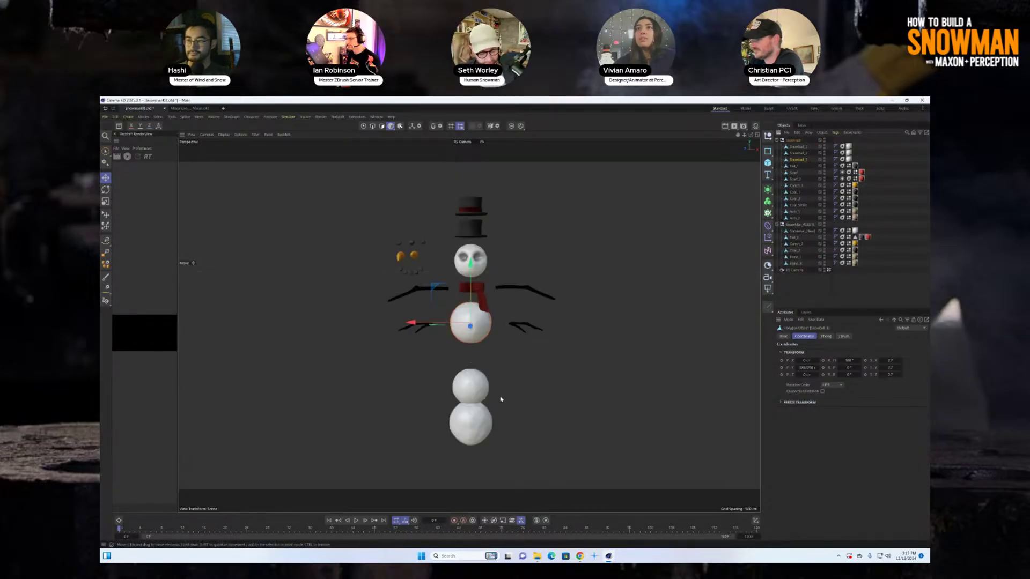
{"action": "left_click", "coordinate": [824, 225]}
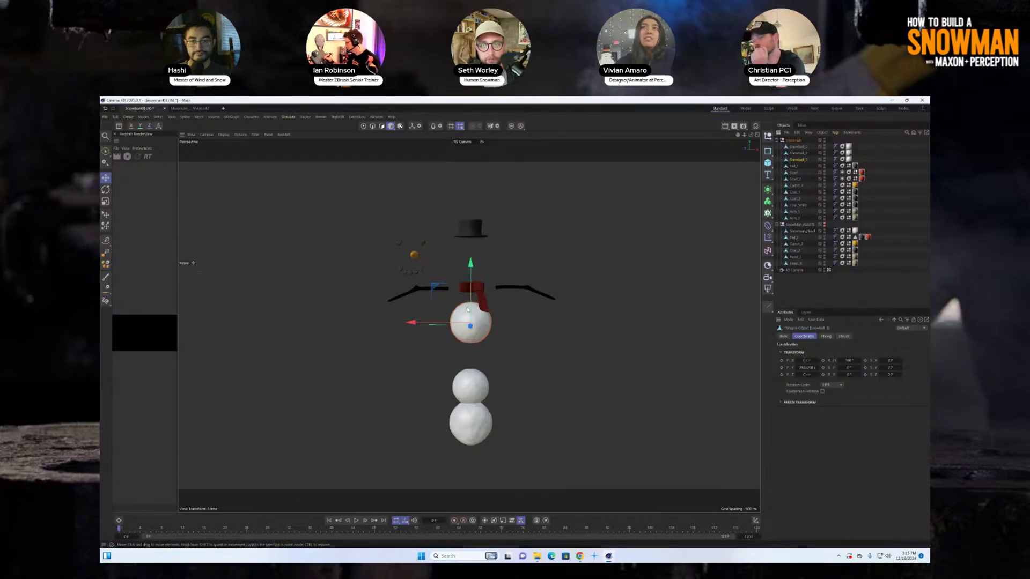
Step: Select the snowball directly beneath the scarf and set its X and Y scale to 2
{"action": "left_click", "coordinate": [479, 296]}
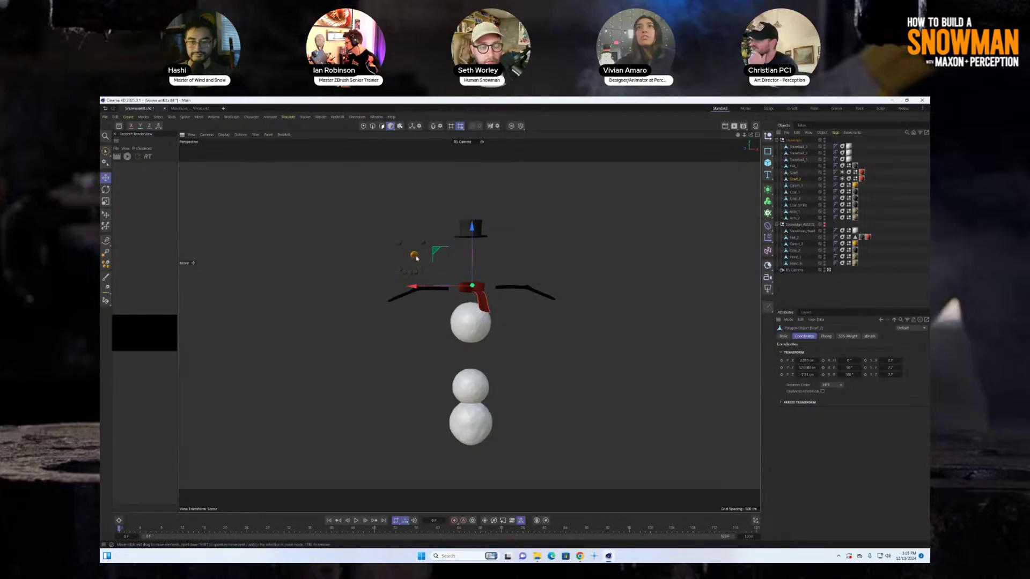
{"action": "left_click", "coordinate": [483, 333]}
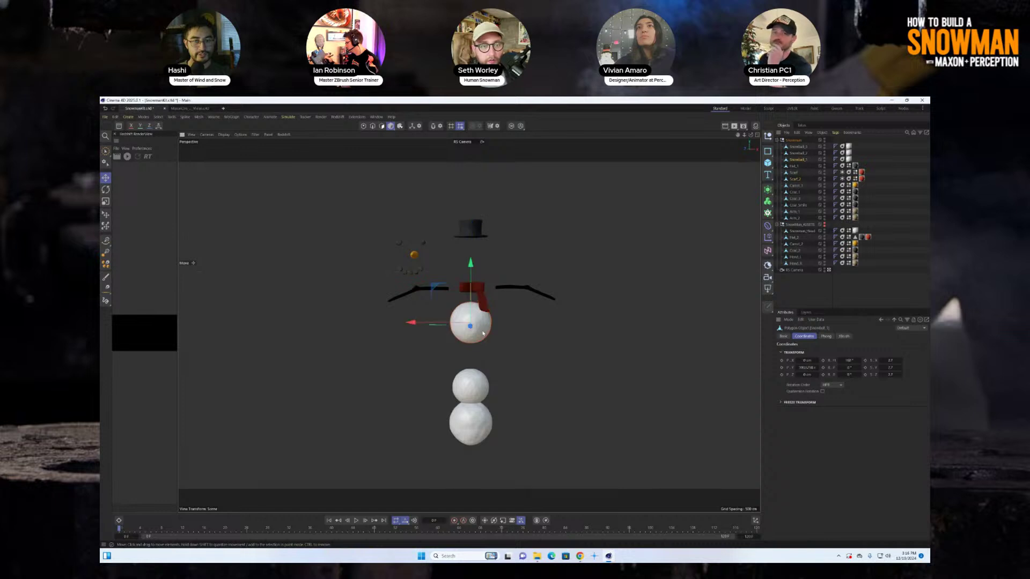
{"action": "left_click", "coordinate": [889, 360]}
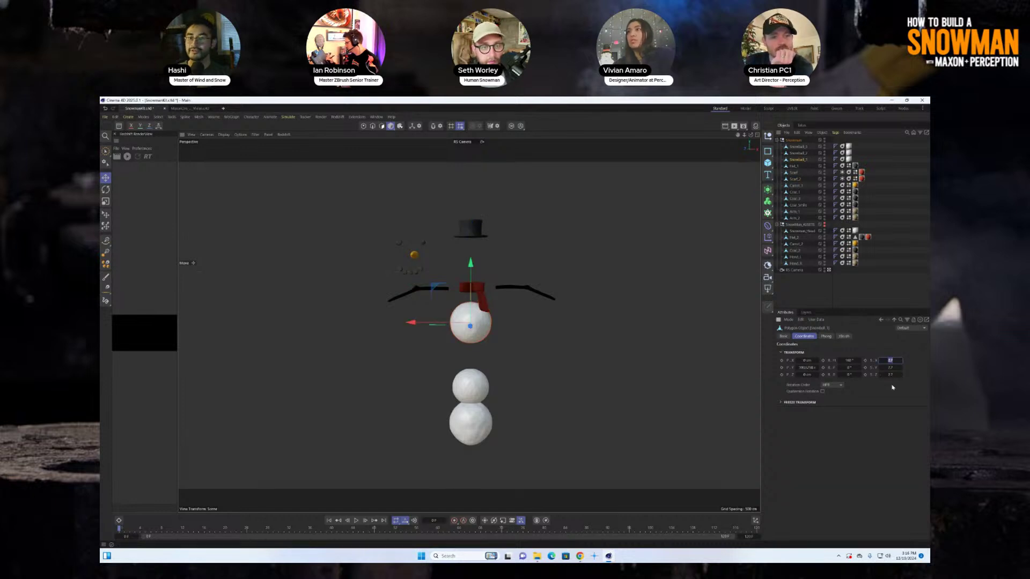
{"action": "type", "text": "2"}
{"action": "key", "text": "Tab"}
{"action": "type", "text": "2"}
{"action": "key", "text": "Tab"}
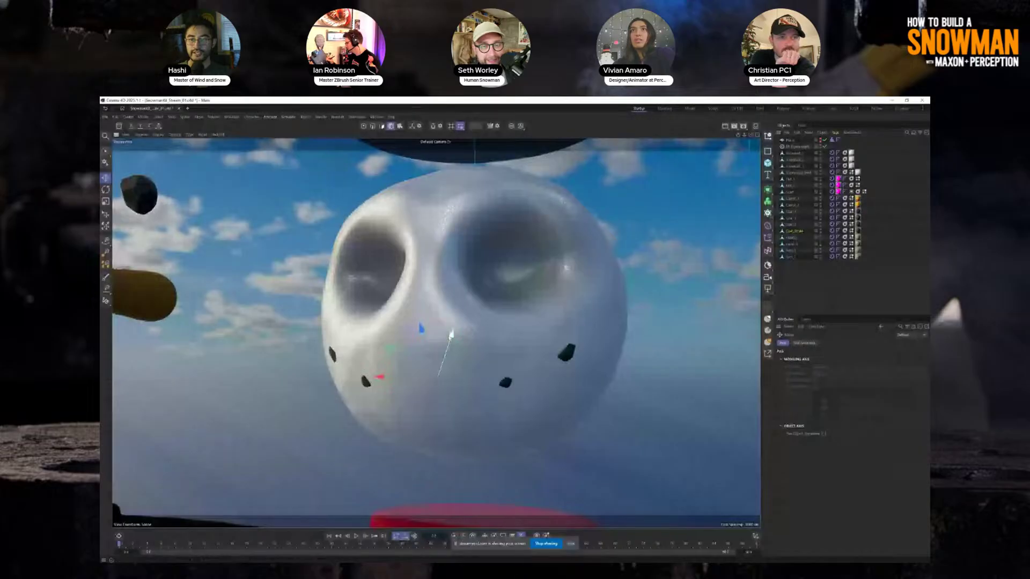
Step: In the sky-lit snowman scene, move the coal smile toward the head and scale its pieces to a fuller thickness
{"action": "left_click_drag", "start_coordinate": [453, 344], "coordinate": [501, 397]}
{"action": "left_click_drag", "start_coordinate": [494, 344], "coordinate": [356, 368], "text": "alt"}
{"action": "left_click", "coordinate": [106, 189]}
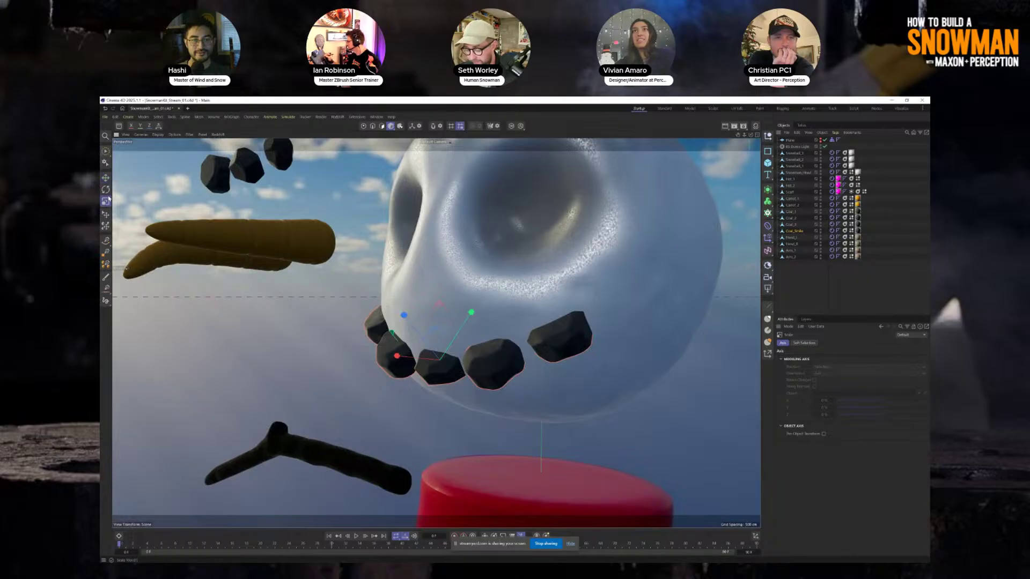
{"action": "left_click_drag", "start_coordinate": [416, 351], "coordinate": [413, 363]}
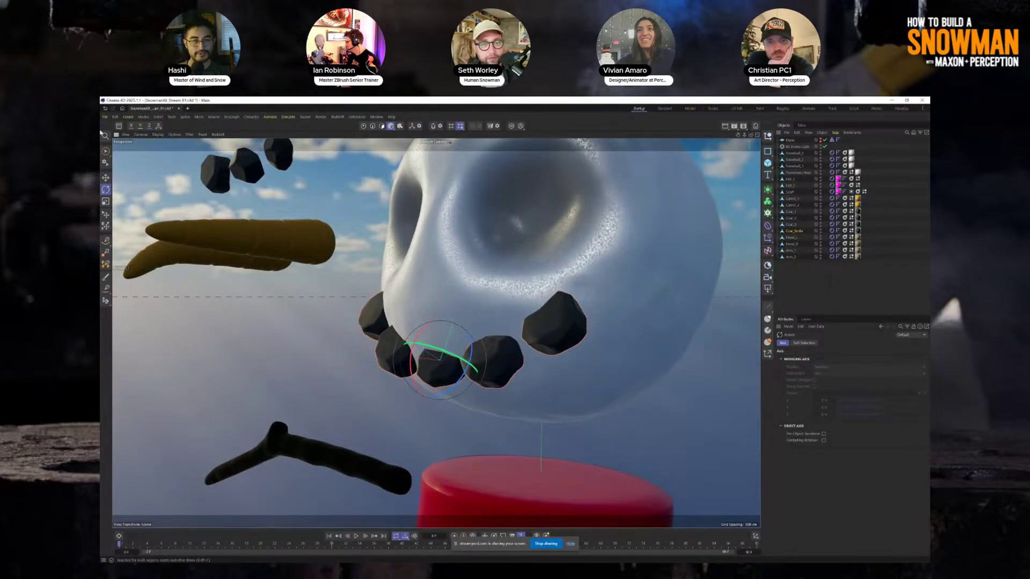
Step: Nudge the coal smile into place on the front of the head below the eye sockets, checking it from several angles
{"action": "left_click", "coordinate": [108, 179]}
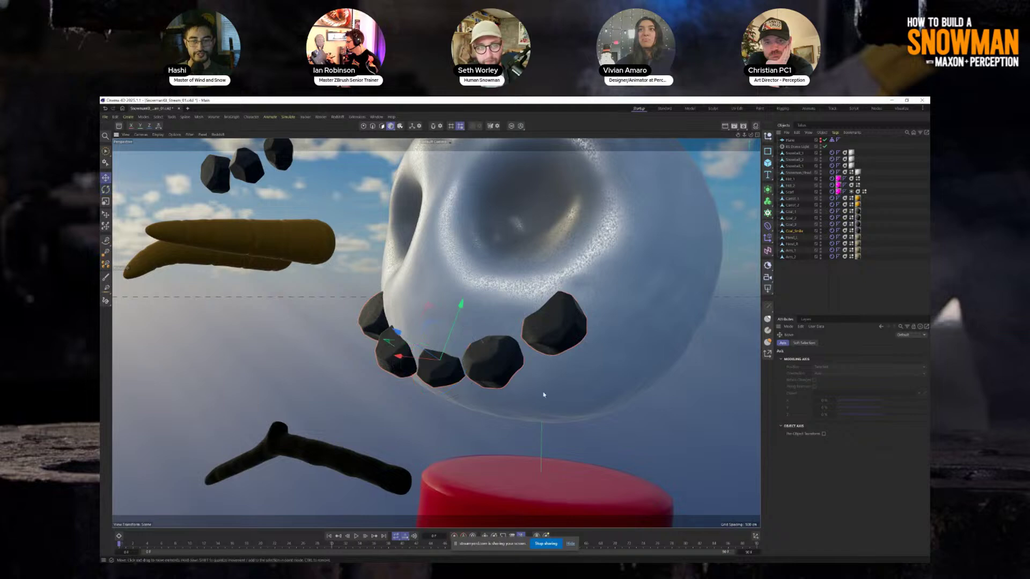
{"action": "left_click_drag", "start_coordinate": [545, 396], "coordinate": [621, 386], "text": "alt"}
{"action": "mouse_move", "coordinate": [532, 334]}
{"action": "left_mouse_down"}
{"action": "mouse_move", "coordinate": [495, 376]}
{"action": "mouse_move", "coordinate": [522, 336]}
{"action": "left_mouse_up"}
{"action": "left_click_drag", "start_coordinate": [575, 370], "coordinate": [530, 383], "text": "alt"}
{"action": "scroll", "coordinate": [530, 383], "scroll_direction": "down", "scroll_amount": 10}
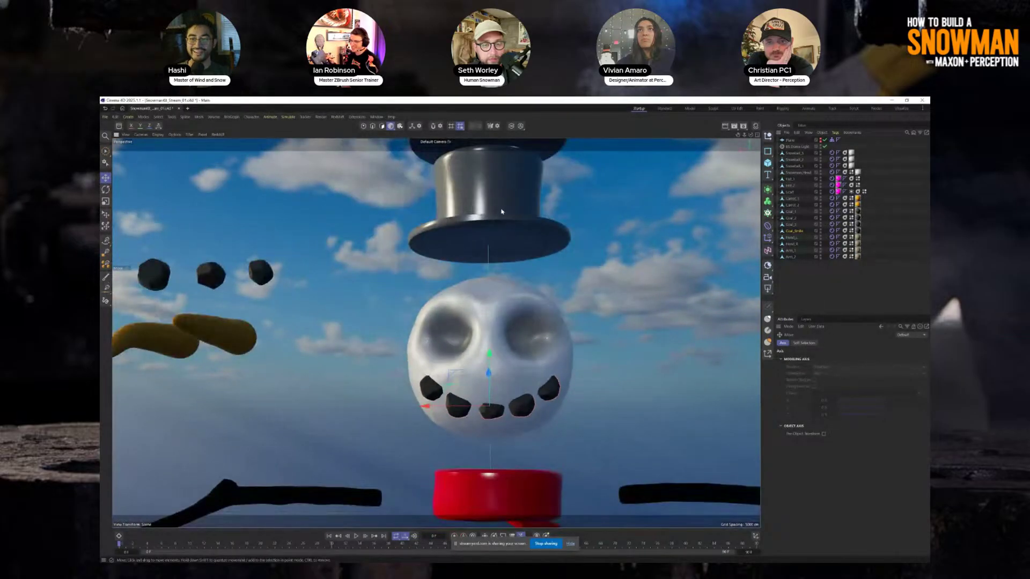
{"action": "left_click_drag", "start_coordinate": [512, 388], "coordinate": [447, 395], "text": "alt"}
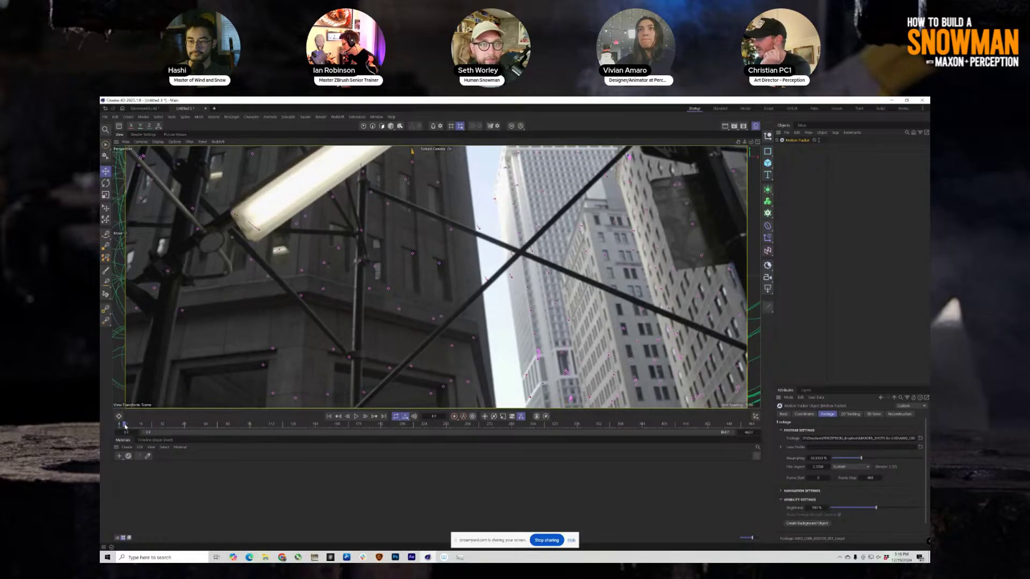
Step: In the tracked footage project, select all auto feature points under the Motion Tracker and shrink their circle radius to tiny dots
{"action": "left_click", "coordinate": [218, 424]}
{"action": "left_click_drag", "start_coordinate": [232, 421], "coordinate": [309, 425]}
{"action": "left_click", "coordinate": [778, 140]}
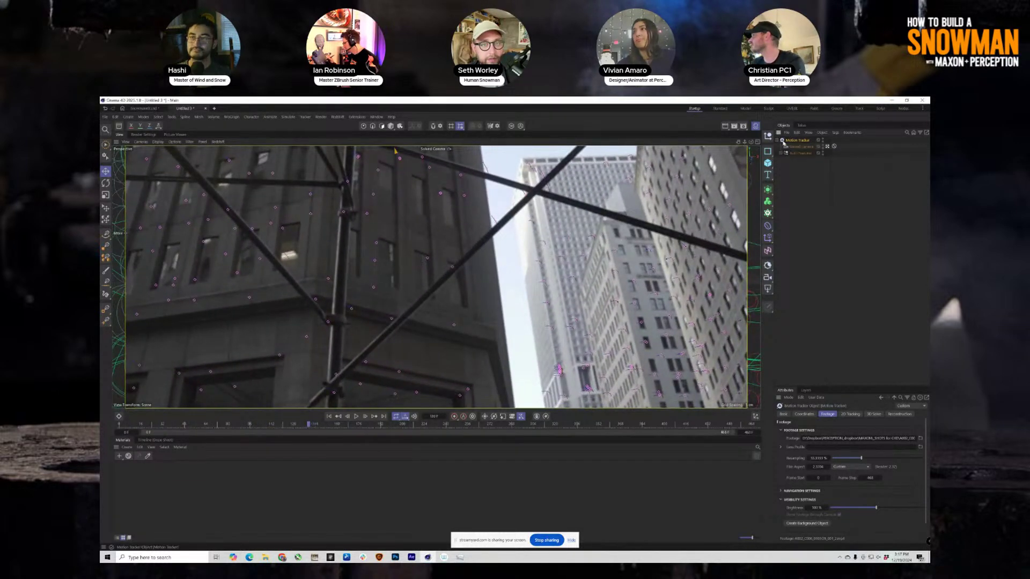
{"action": "left_click", "coordinate": [792, 154]}
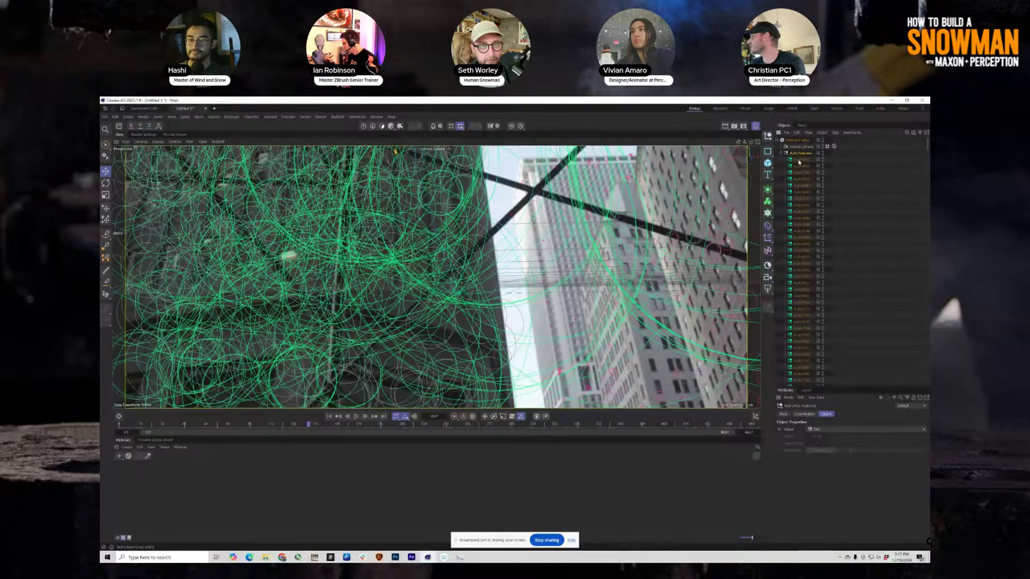
{"action": "left_click_drag", "start_coordinate": [928, 146], "coordinate": [928, 377]}
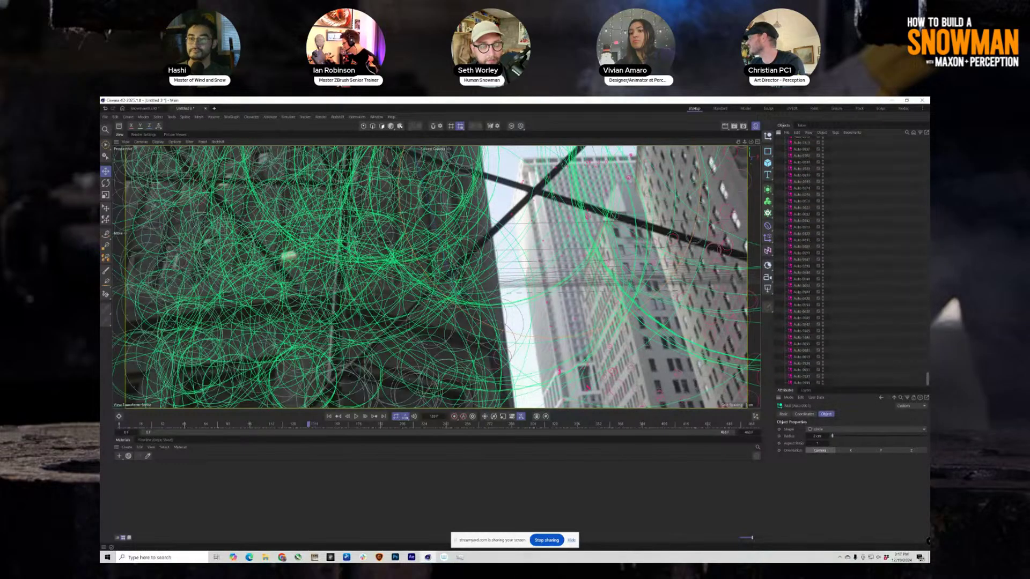
{"action": "left_click", "coordinate": [804, 383], "text": "shift"}
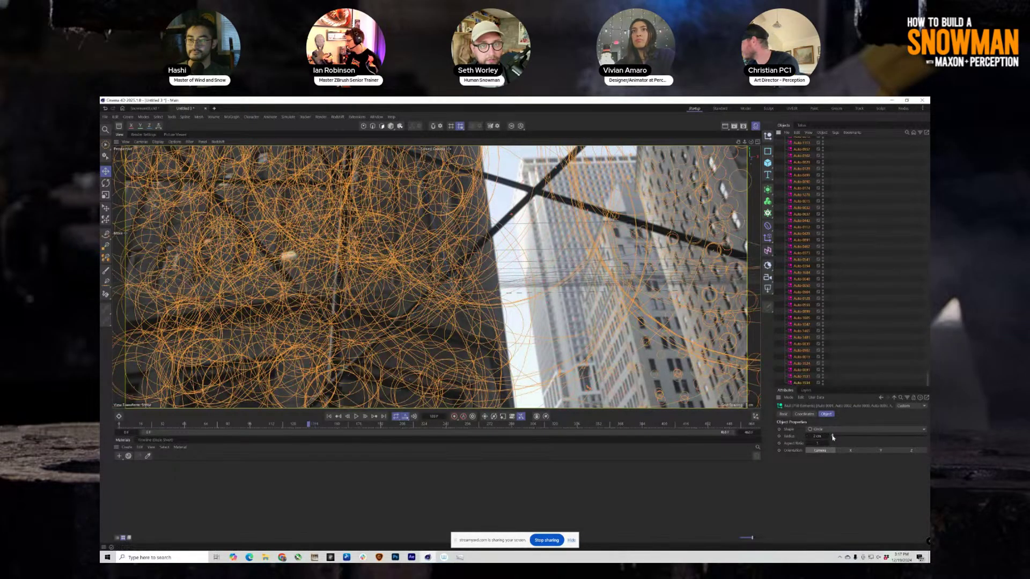
{"action": "left_click_drag", "start_coordinate": [833, 436], "coordinate": [820, 438]}
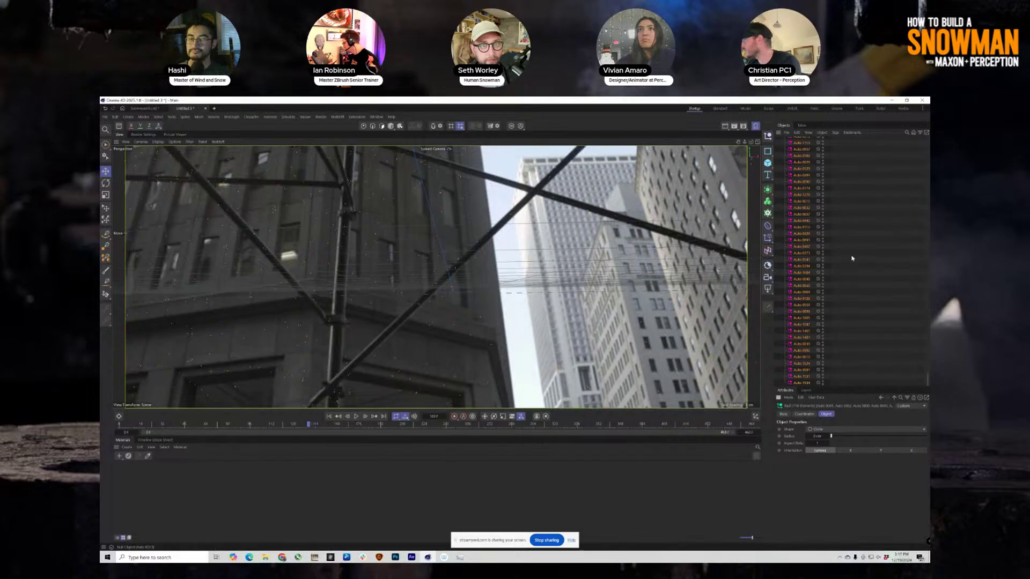
Step: Brush-select the feature points on the upper windows of the dark building and move them to the start of the Auto Features list
{"action": "left_click", "coordinate": [391, 290]}
{"action": "key", "text": "space"}
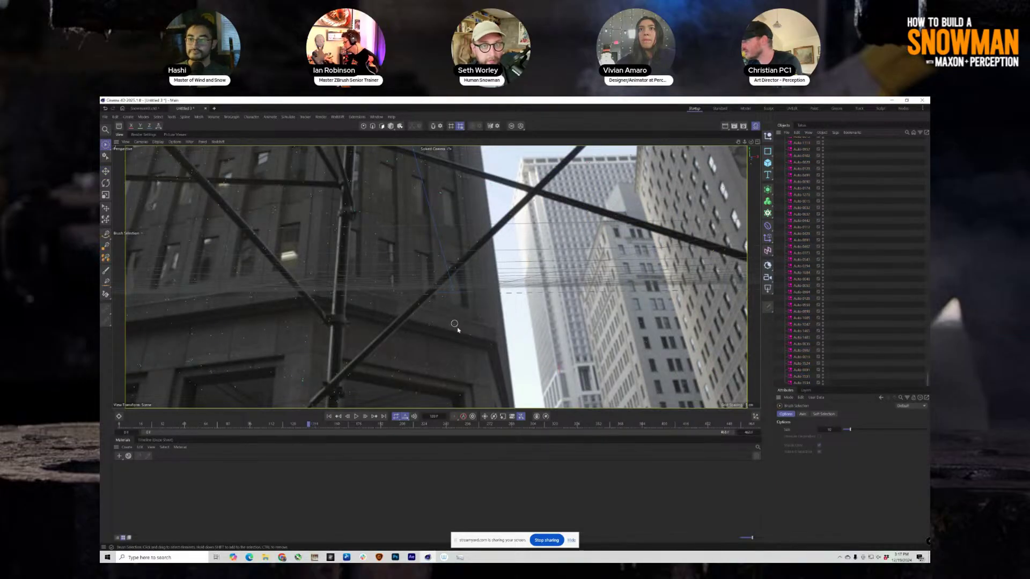
{"action": "left_click", "coordinate": [453, 327]}
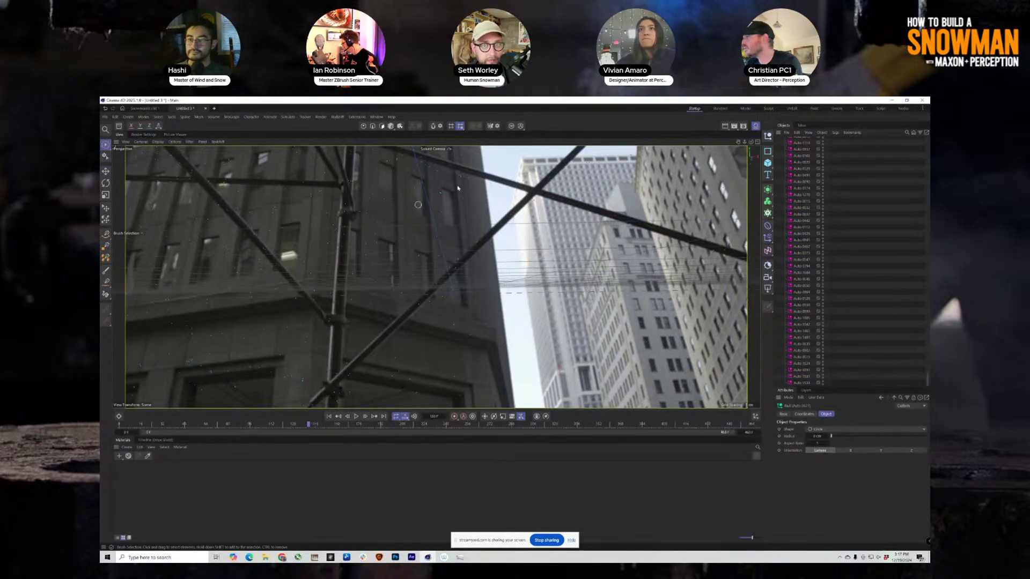
{"action": "left_click", "coordinate": [440, 194]}
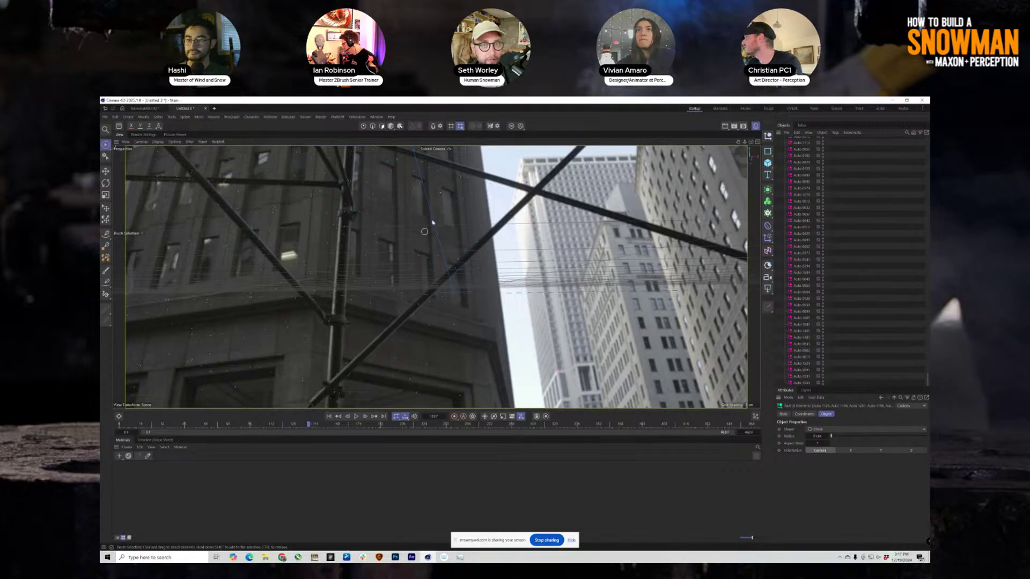
{"action": "left_click_drag", "start_coordinate": [924, 379], "coordinate": [927, 141]}
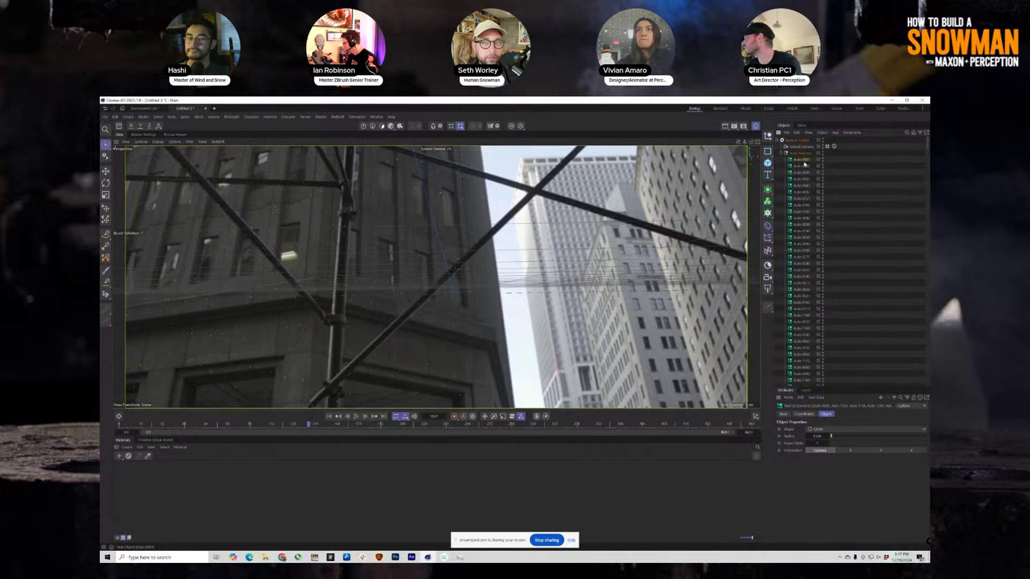
{"action": "left_click_drag", "start_coordinate": [802, 162], "coordinate": [800, 157]}
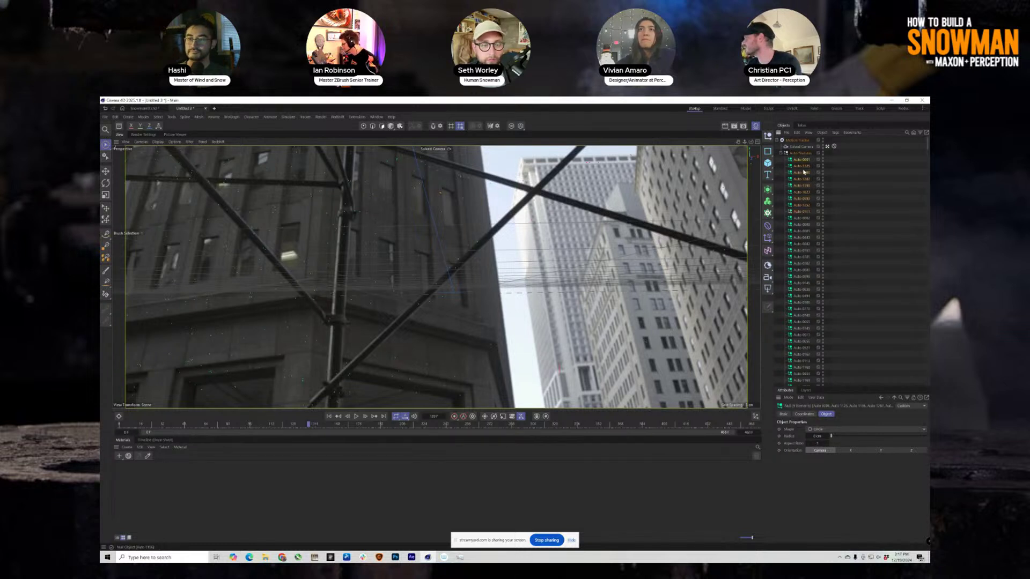
{"action": "left_click", "coordinate": [806, 218]}
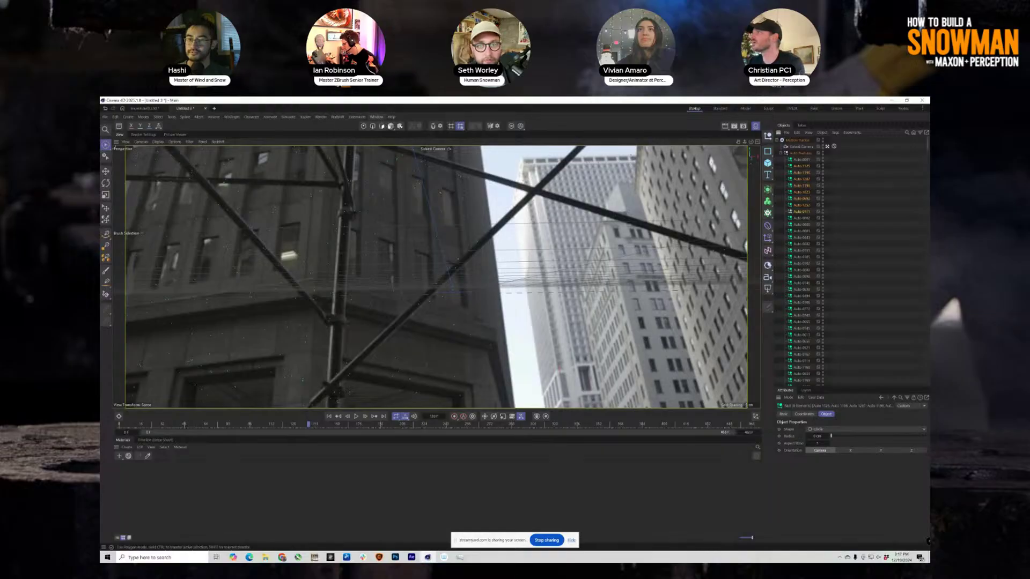
Step: Add a cube at one of the dark building's feature points, scale it down to window size, and separate the point from the cube's hierarchy
{"action": "left_click", "coordinate": [391, 126]}
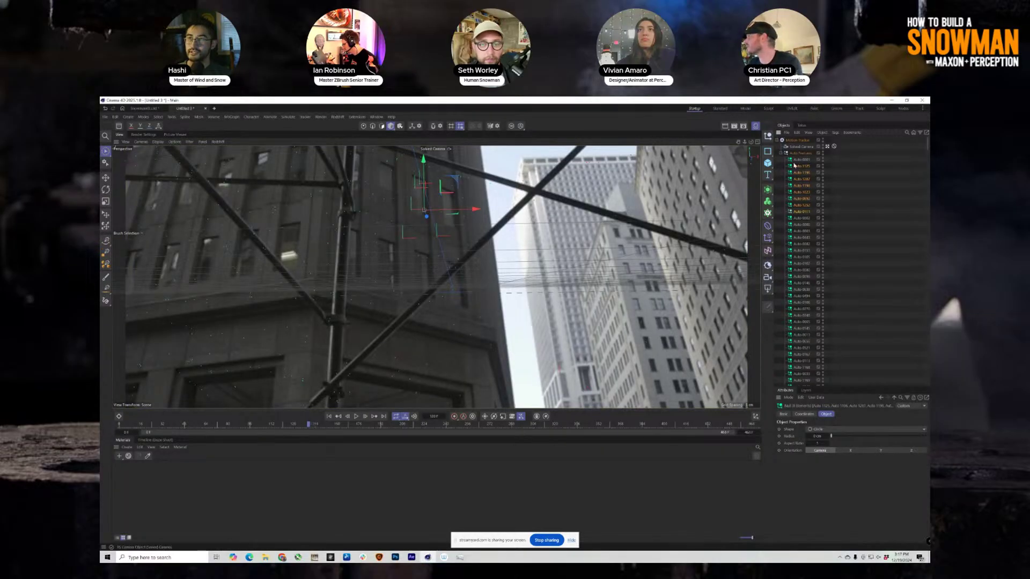
{"action": "left_click", "coordinate": [808, 166]}
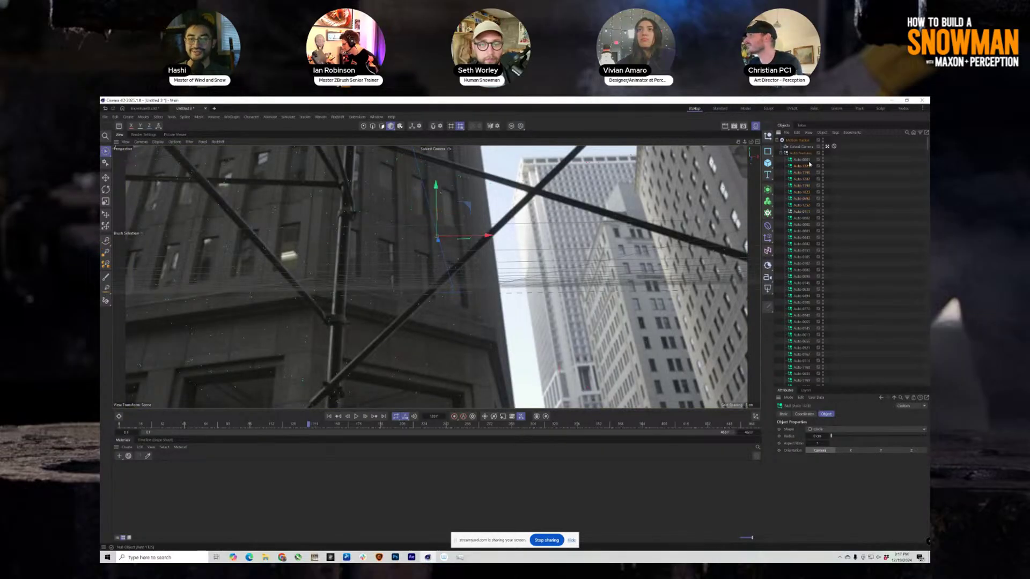
{"action": "left_click", "coordinate": [768, 163]}
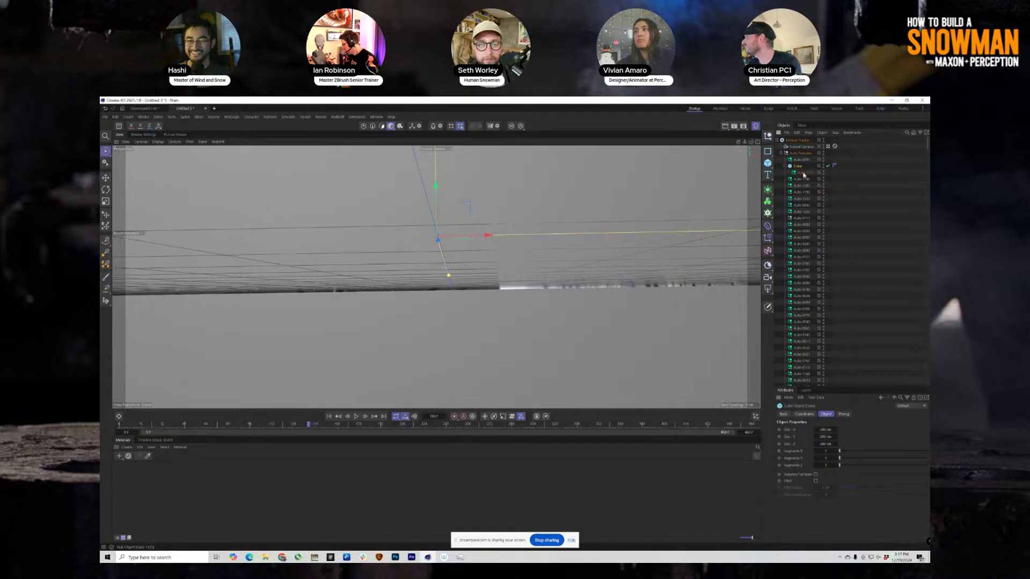
{"action": "key", "text": "t"}
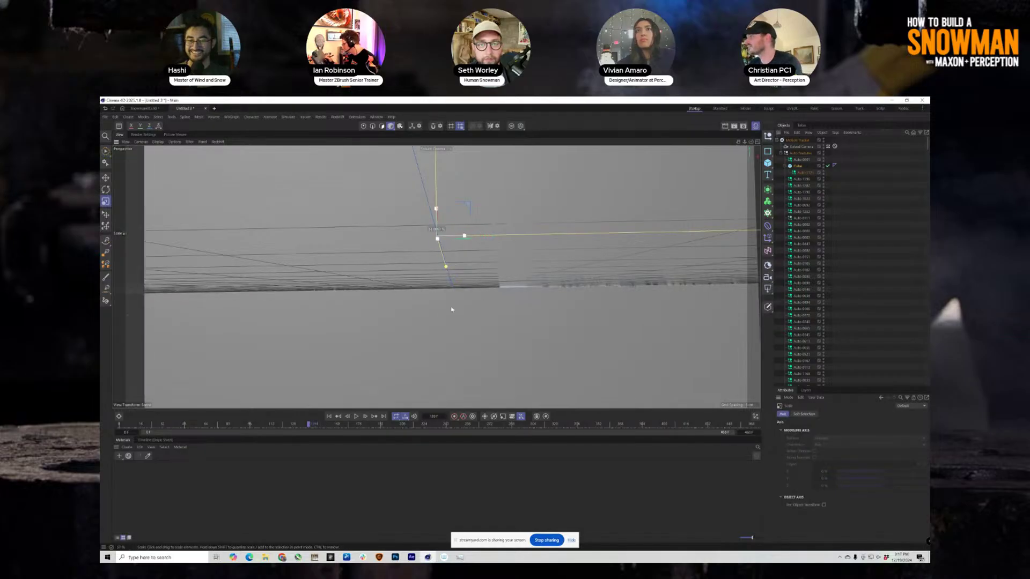
{"action": "left_click_drag", "start_coordinate": [451, 304], "coordinate": [392, 349]}
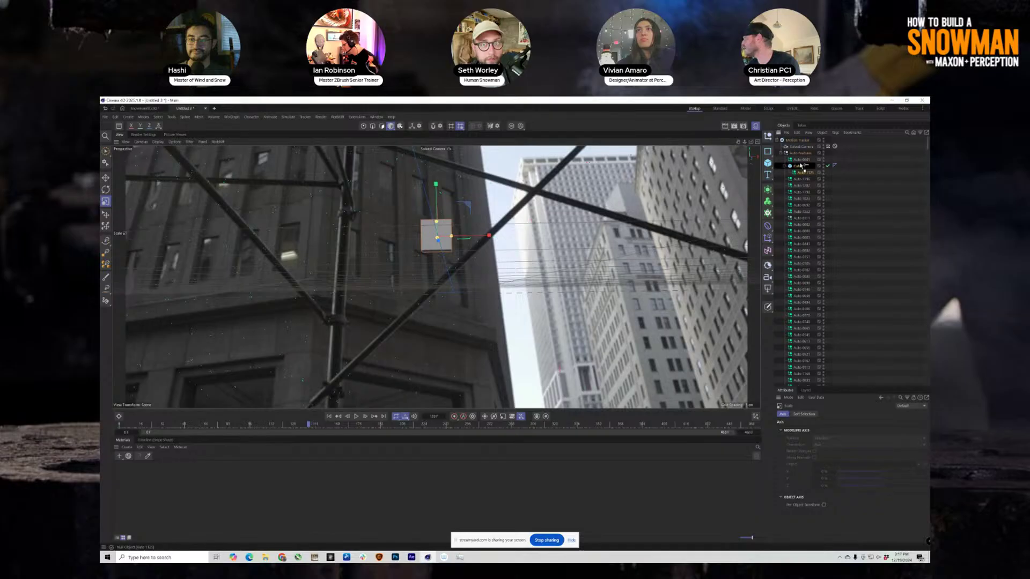
{"action": "left_click_drag", "start_coordinate": [803, 166], "coordinate": [806, 172]}
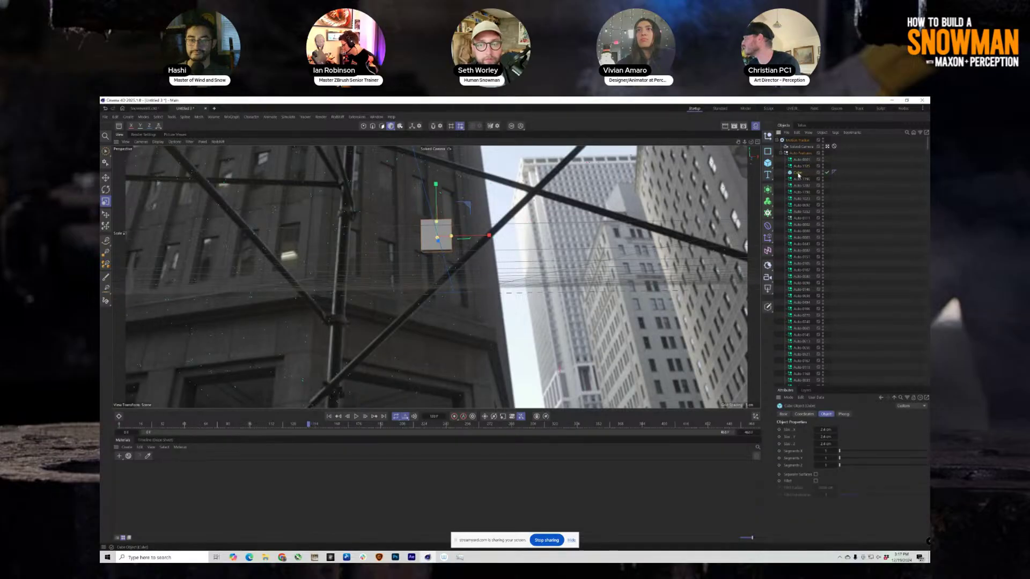
Step: Play the shot from the first frame to check how the small cube follows the building
{"action": "left_click", "coordinate": [329, 416]}
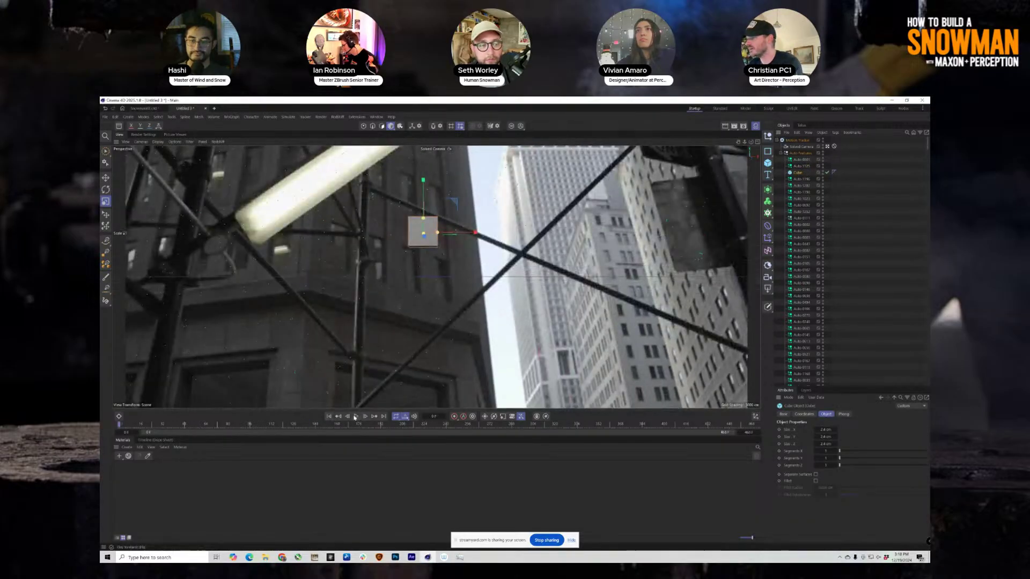
{"action": "left_click", "coordinate": [356, 416]}
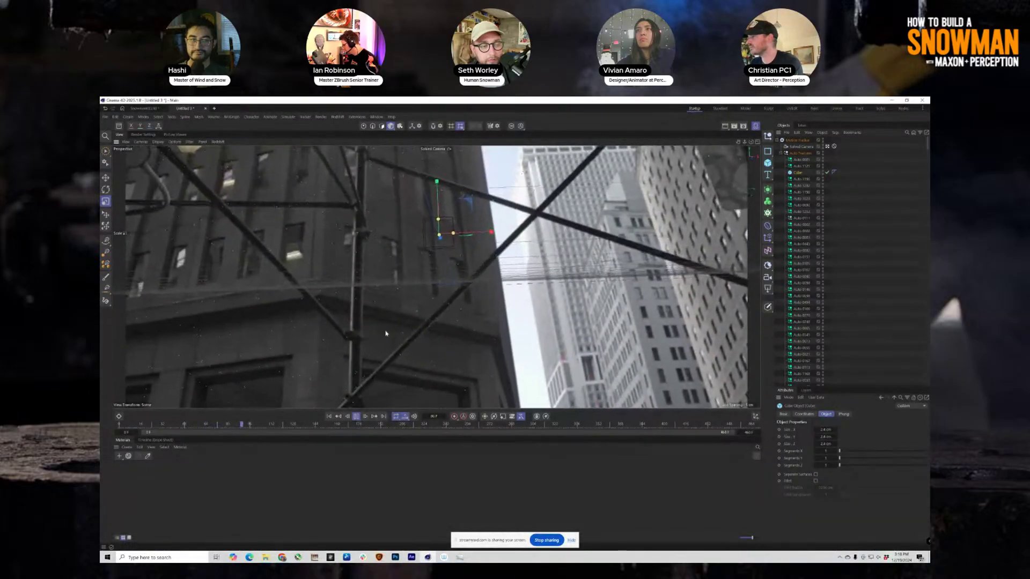
{"action": "left_click", "coordinate": [357, 417]}
Step: Rotate the cube to the angle of the dark building's corner and stretch its dimensions to cover the upper windows
{"action": "key", "text": "r"}
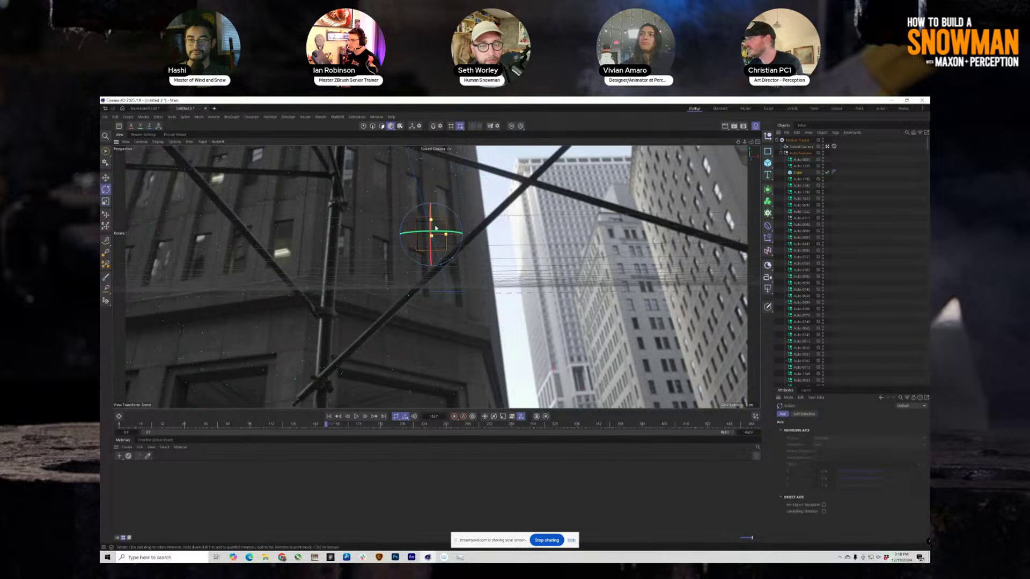
{"action": "mouse_move", "coordinate": [437, 230]}
{"action": "left_mouse_down"}
{"action": "mouse_move", "coordinate": [441, 220]}
{"action": "mouse_move", "coordinate": [432, 221]}
{"action": "mouse_move", "coordinate": [444, 221]}
{"action": "left_mouse_up"}
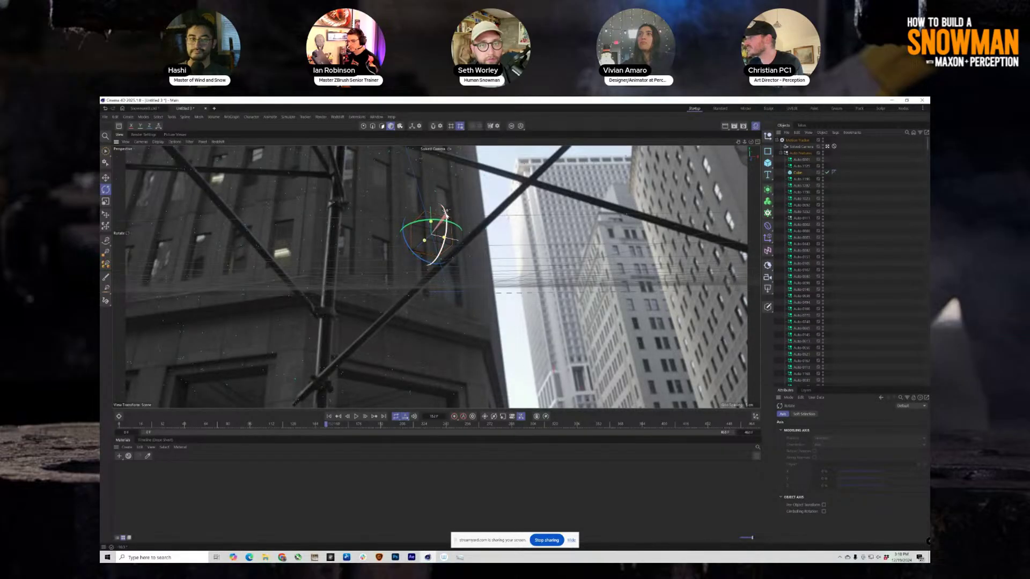
{"action": "left_click_drag", "start_coordinate": [444, 210], "coordinate": [433, 214]}
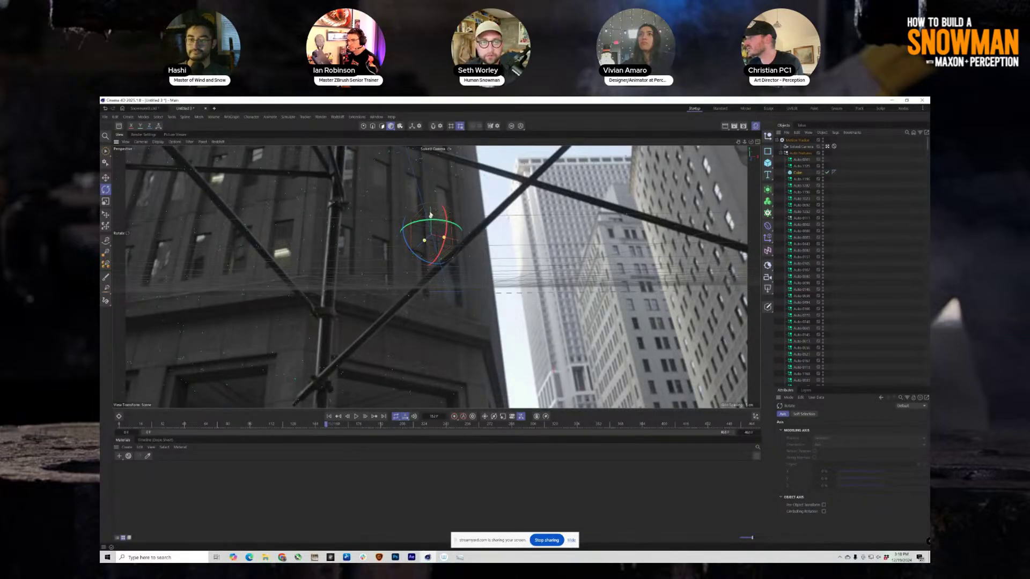
{"action": "left_click_drag", "start_coordinate": [425, 154], "coordinate": [425, 155]}
{"action": "mouse_move", "coordinate": [446, 237]}
{"action": "left_mouse_down"}
{"action": "mouse_move", "coordinate": [466, 240]}
{"action": "mouse_move", "coordinate": [445, 215]}
{"action": "mouse_move", "coordinate": [428, 238]}
{"action": "left_mouse_up"}
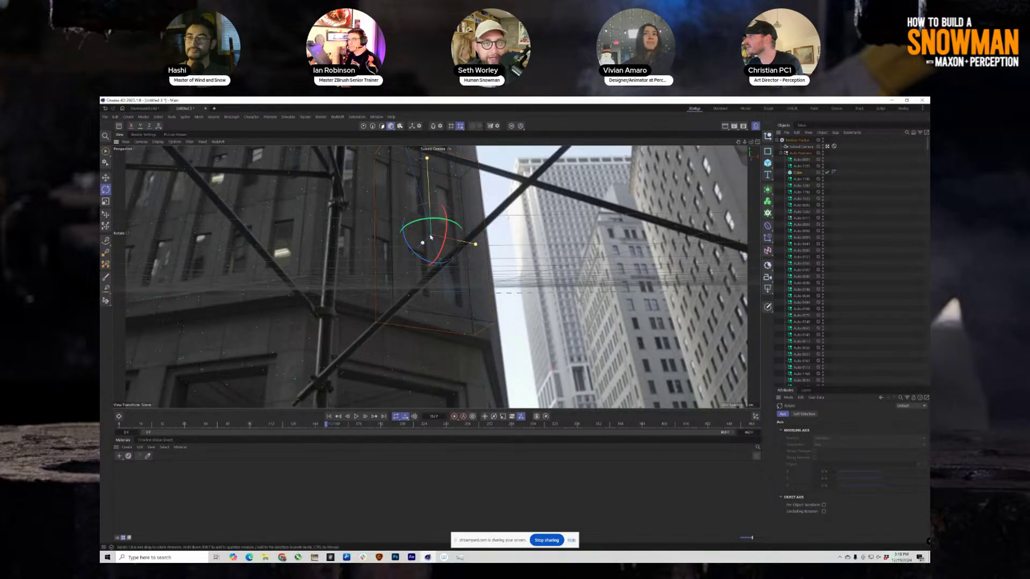
{"action": "left_click_drag", "start_coordinate": [444, 233], "coordinate": [445, 235]}
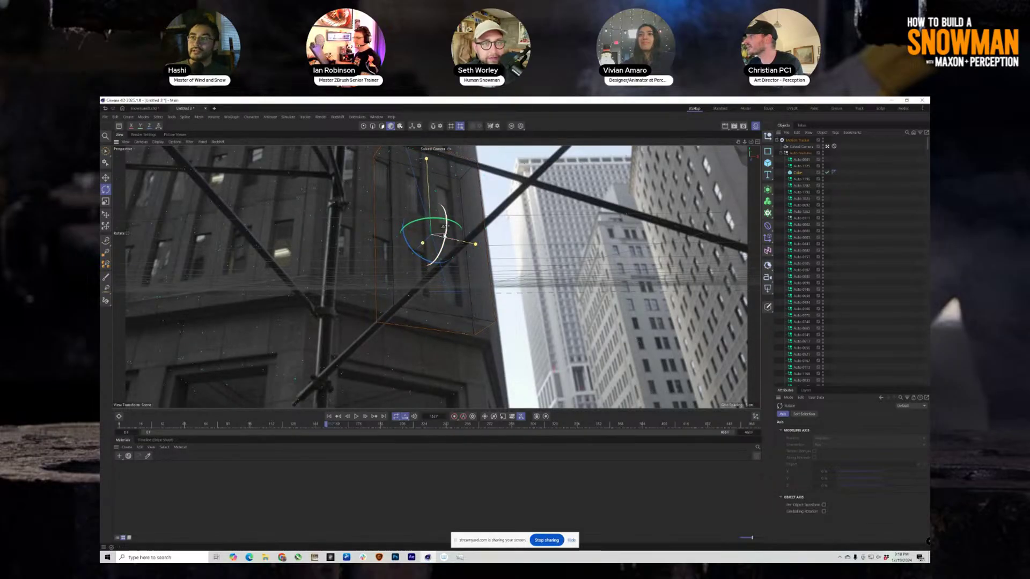
Step: Replay the shot from the start and check the enlarged cube against the building's perspective
{"action": "left_click", "coordinate": [329, 416]}
{"action": "left_click", "coordinate": [356, 417]}
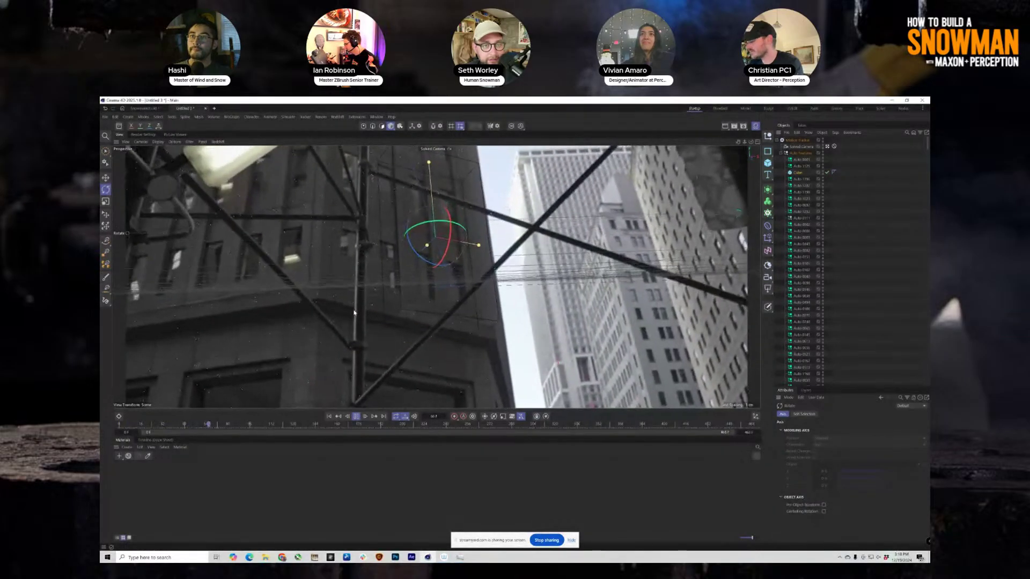
{"action": "left_click", "coordinate": [798, 173]}
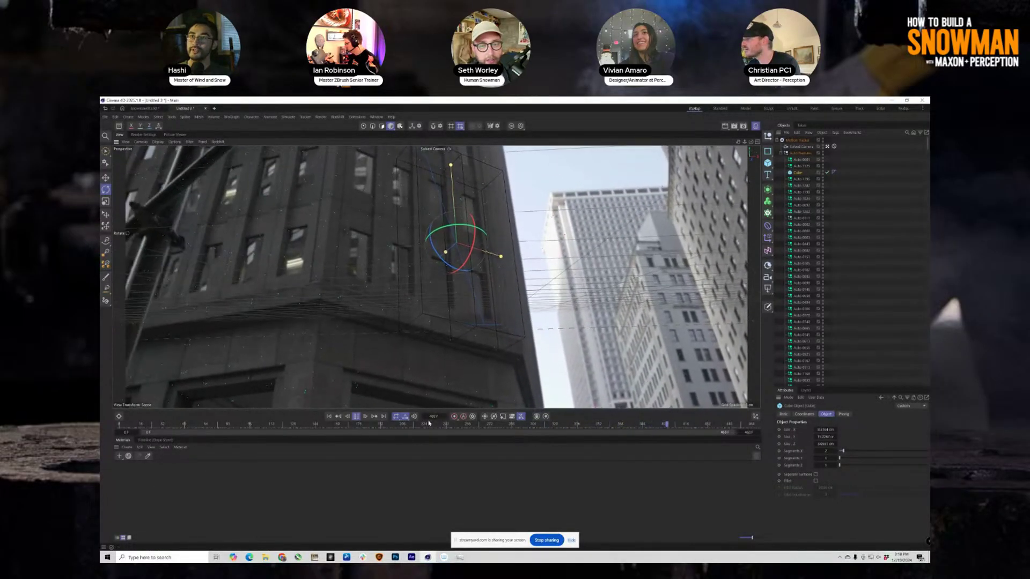
Step: Return to the first frame and shorten the timeline's end so playback covers only the opening part of the shot
{"action": "left_click", "coordinate": [329, 417]}
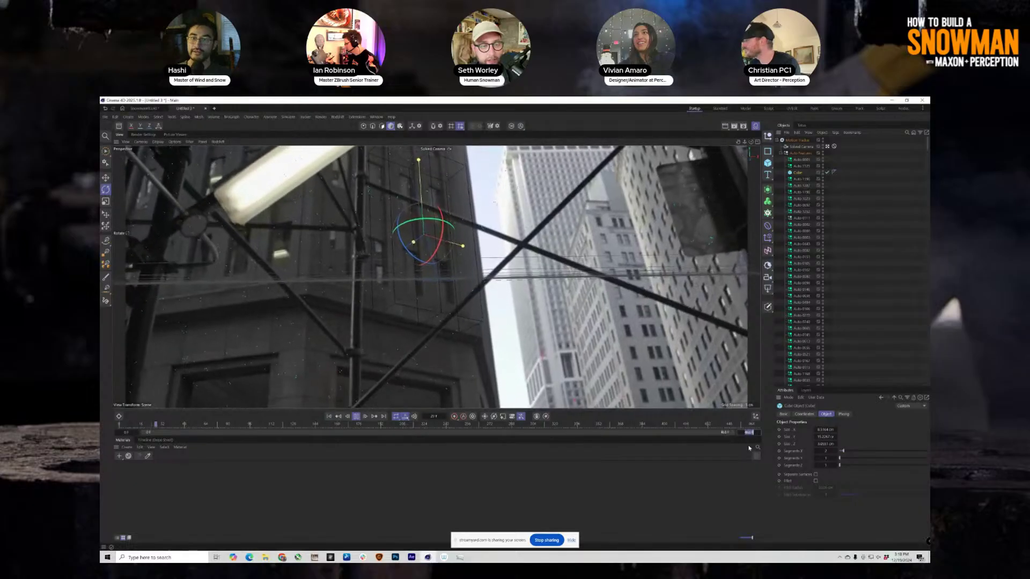
{"action": "type", "text": "0"}
{"action": "key", "text": "Return"}
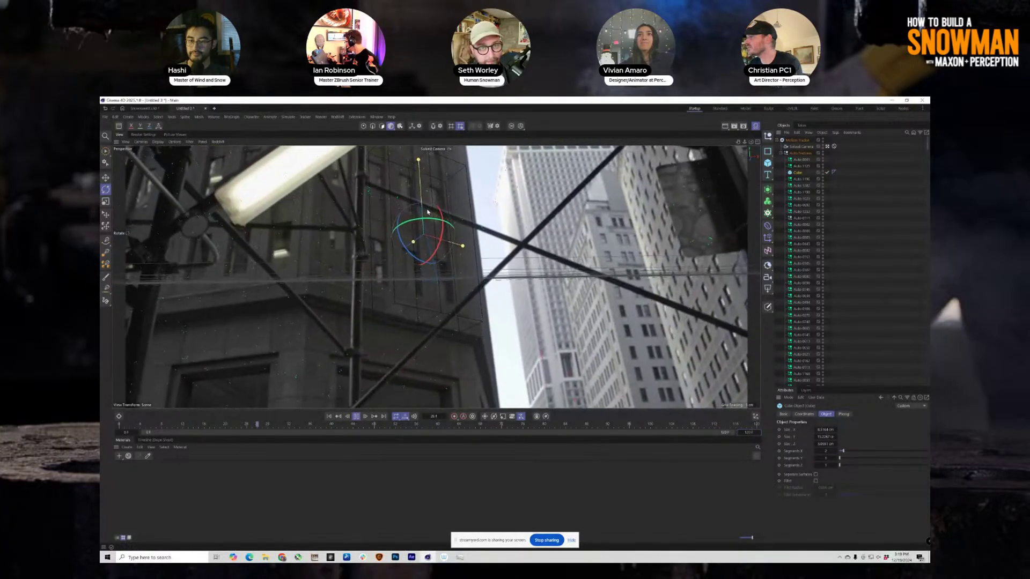
Step: Select the feature points listed just beneath the cube, stop playback, and examine the points around the cube in the top view
{"action": "left_click", "coordinate": [804, 186]}
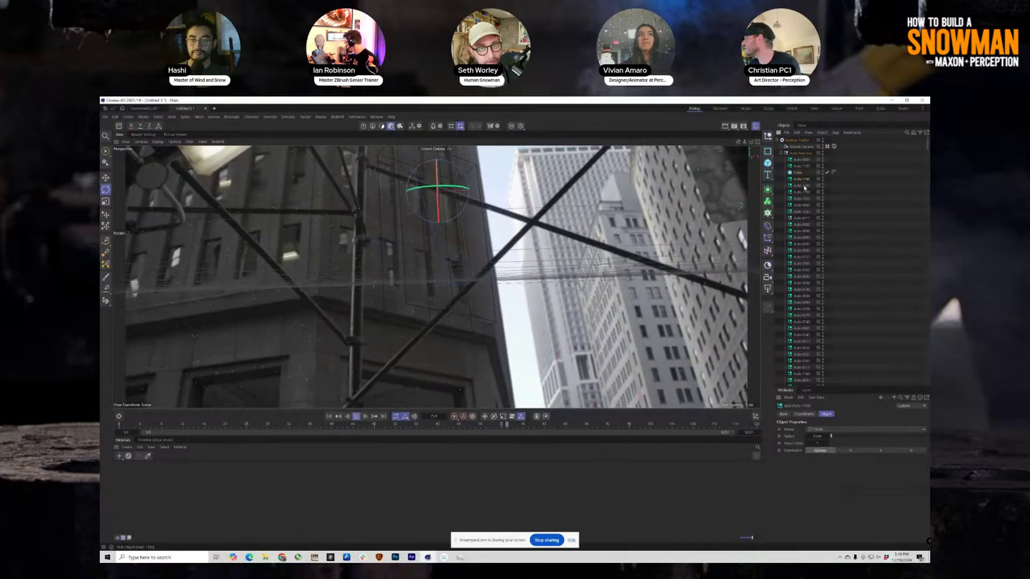
{"action": "left_click", "coordinate": [804, 198], "text": "shift"}
{"action": "left_click", "coordinate": [758, 142]}
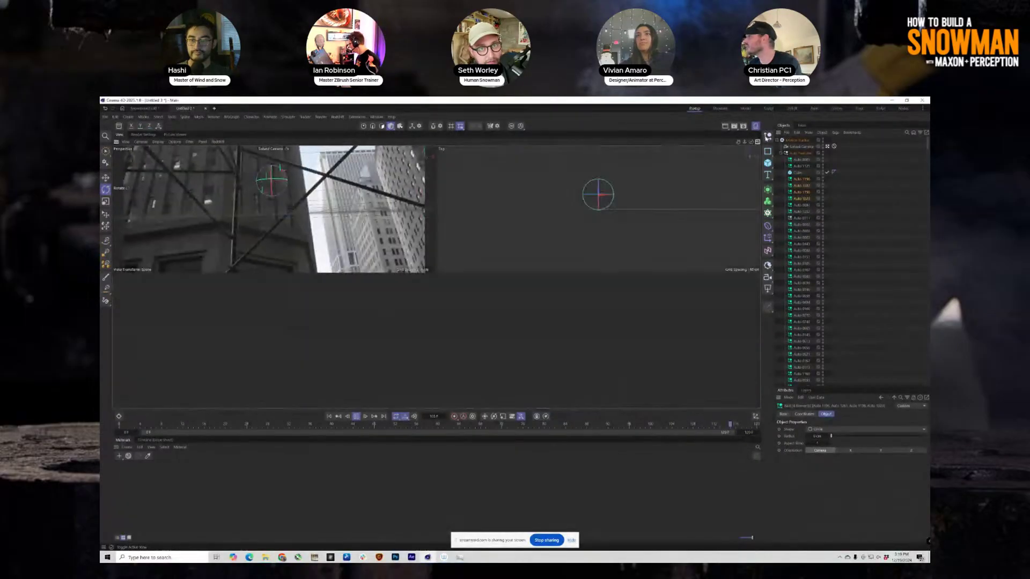
{"action": "left_click", "coordinate": [356, 418]}
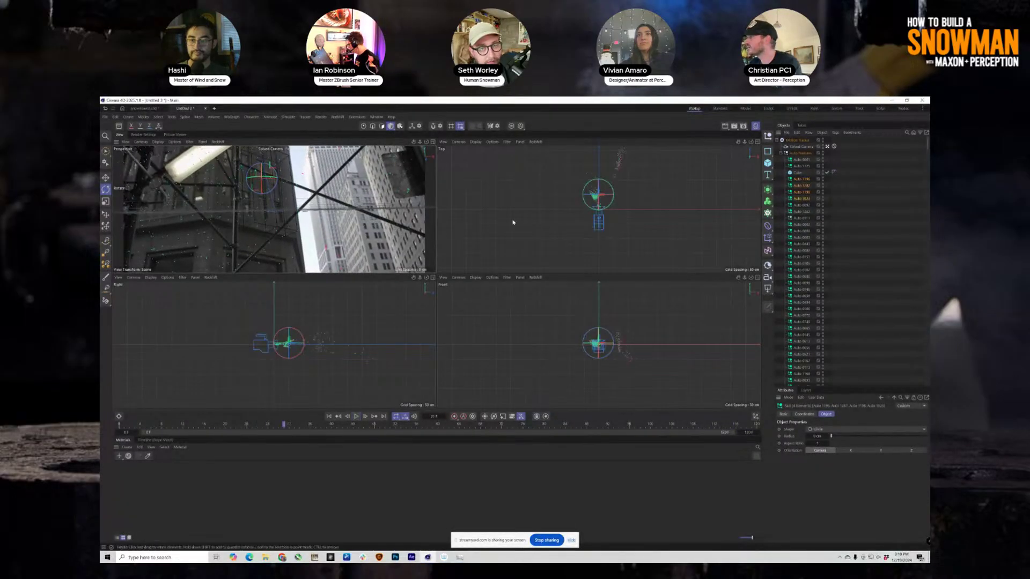
{"action": "scroll", "coordinate": [600, 189], "scroll_direction": "up", "scroll_amount": 2}
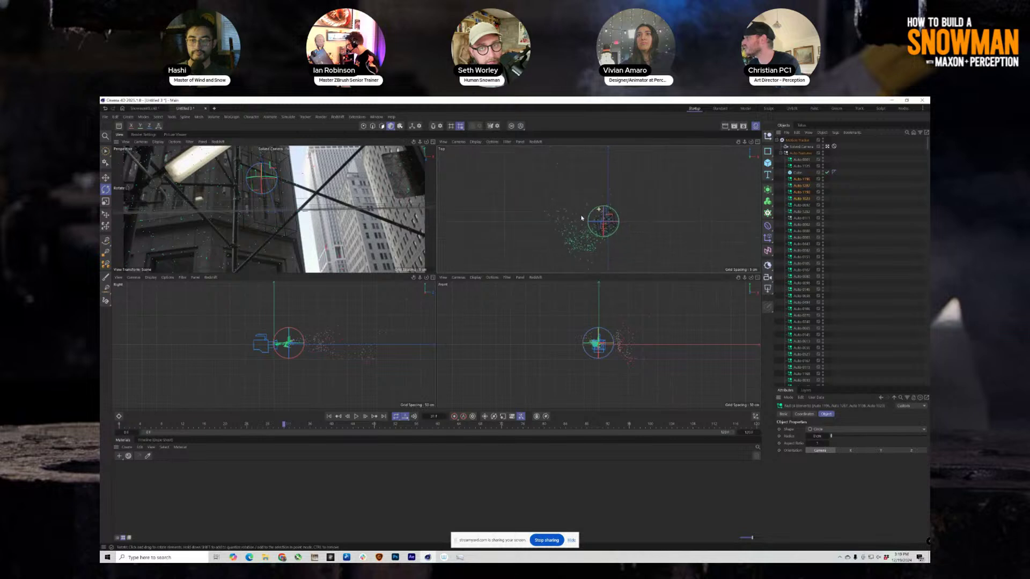
{"action": "scroll", "coordinate": [630, 179], "scroll_direction": "down", "scroll_amount": 2}
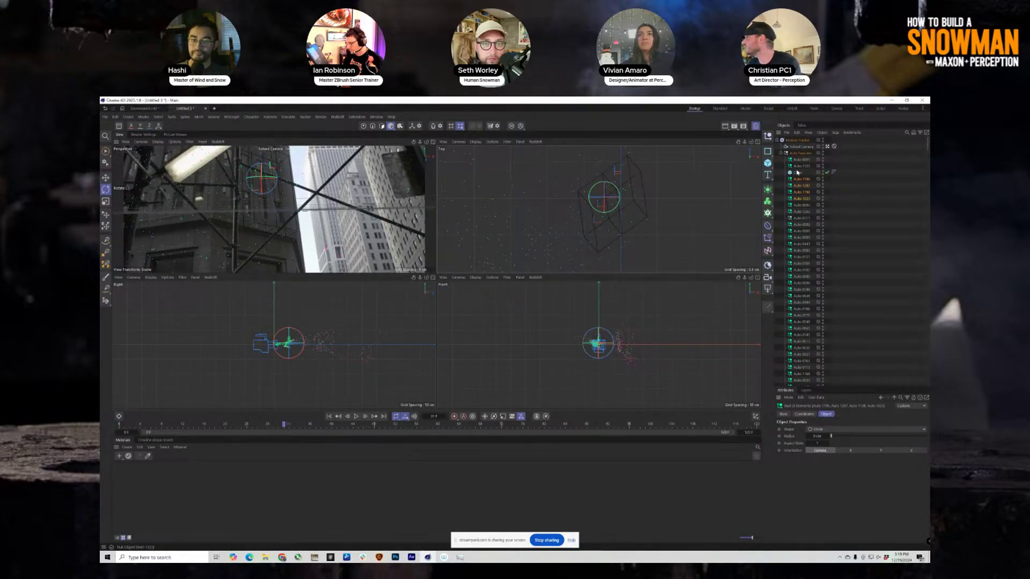
Step: Rotate the cube in the top view, and fine-tune its angle against the dark building through the tracked camera
{"action": "left_click", "coordinate": [644, 205]}
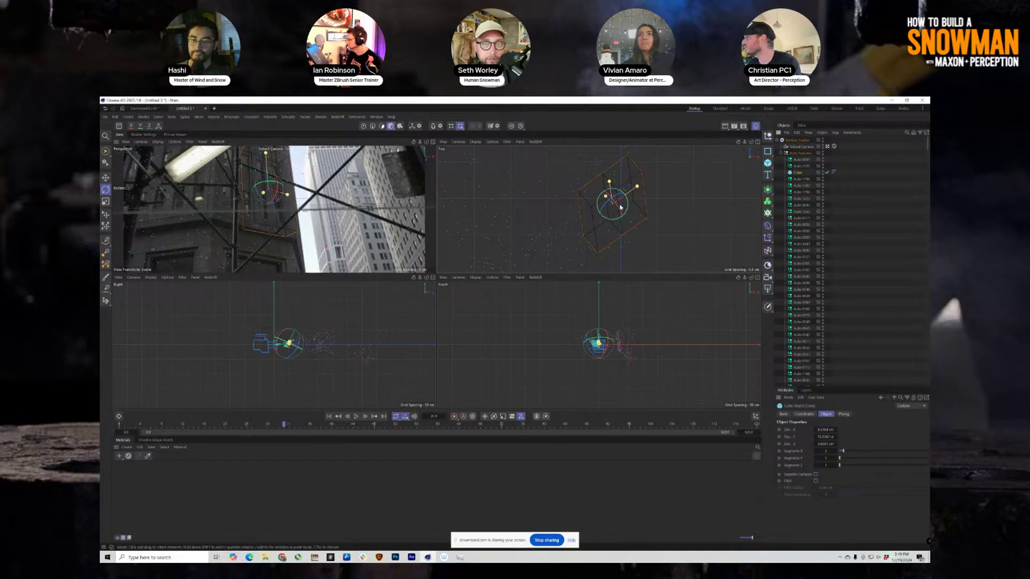
{"action": "left_click_drag", "start_coordinate": [612, 218], "coordinate": [440, 151]}
{"action": "left_click", "coordinate": [433, 142]}
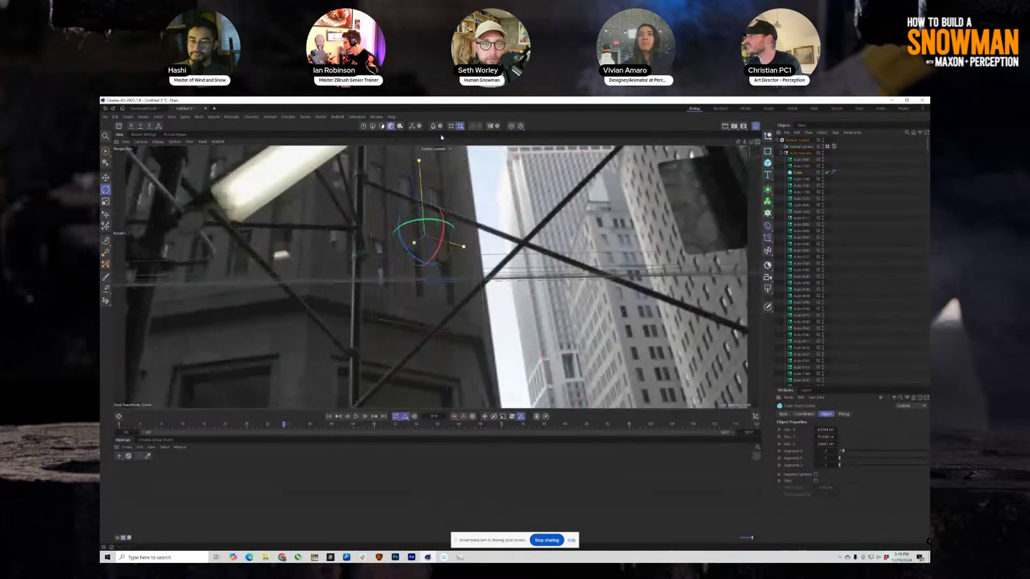
{"action": "left_click_drag", "start_coordinate": [436, 221], "coordinate": [439, 225]}
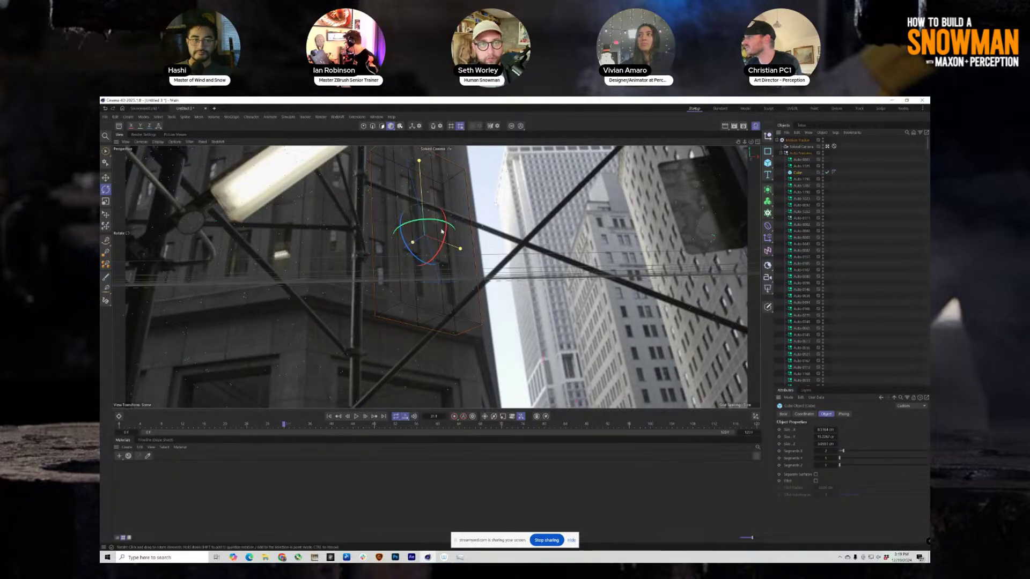
Step: At the first frame, select a feature point on the light building beside the sky gap and scrub forward to check its tracking
{"action": "left_click_drag", "start_coordinate": [285, 424], "coordinate": [120, 424]}
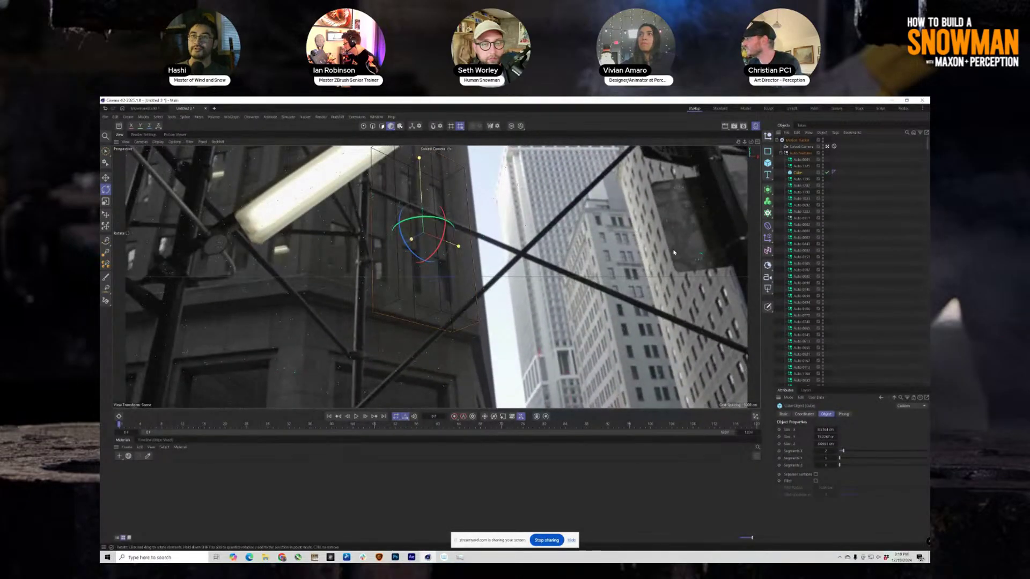
{"action": "left_click", "coordinate": [670, 293]}
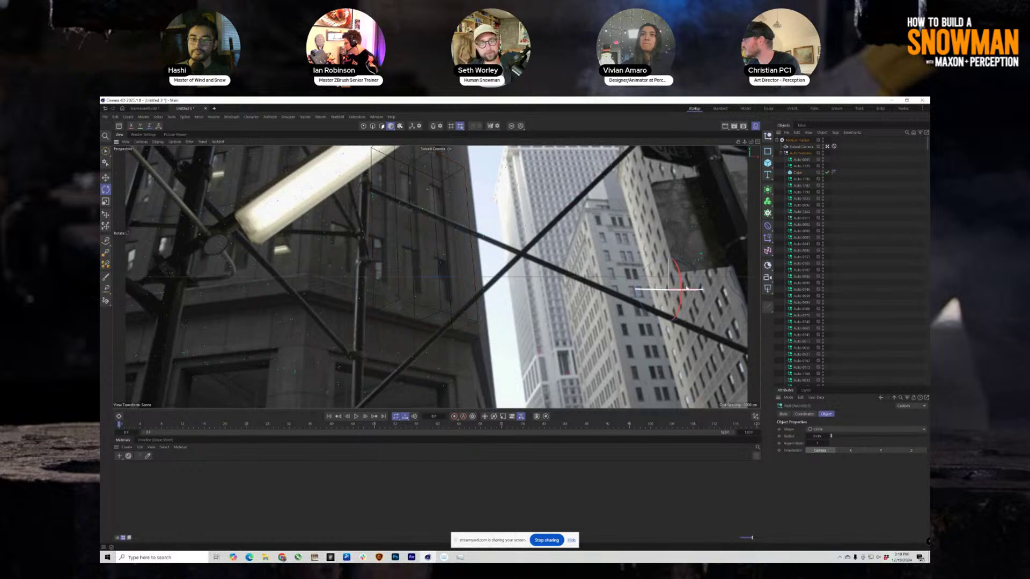
{"action": "key", "text": "space"}
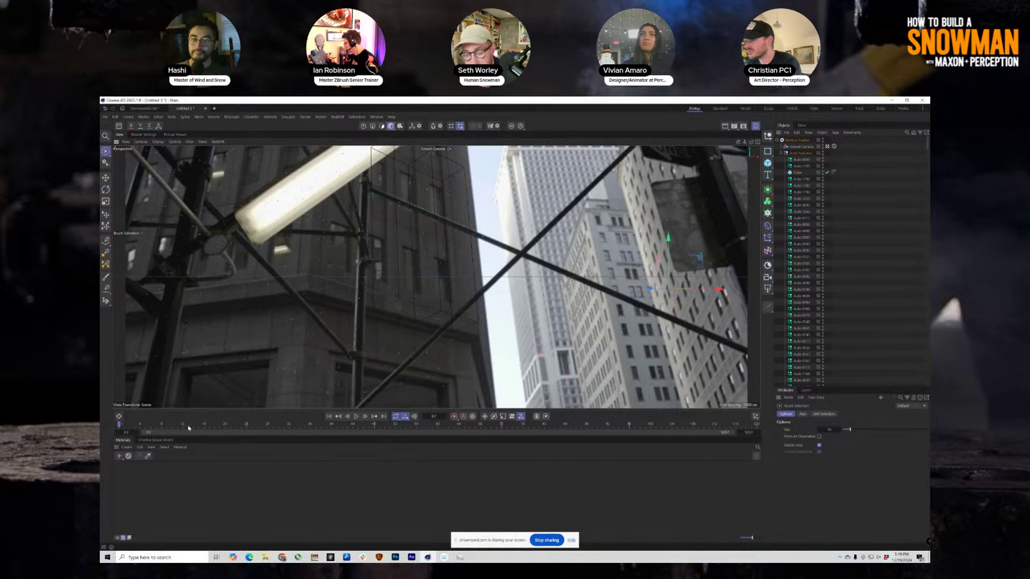
{"action": "mouse_move", "coordinate": [119, 424]}
{"action": "left_mouse_down"}
{"action": "mouse_move", "coordinate": [375, 422]}
{"action": "mouse_move", "coordinate": [662, 399]}
{"action": "mouse_move", "coordinate": [651, 389]}
{"action": "left_mouse_up"}
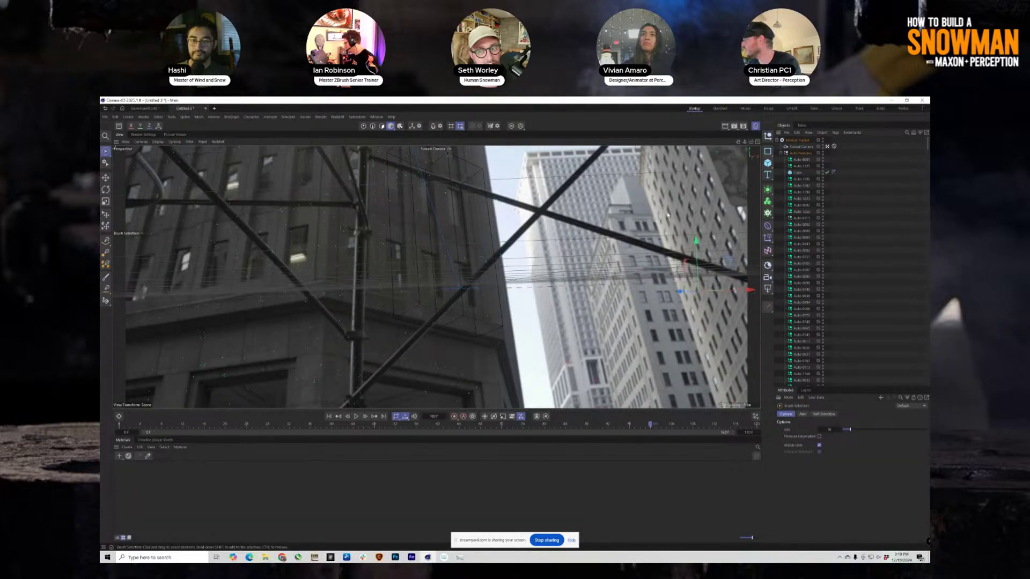
Step: Select tracked feature points on the light building, move them to the start of the feature list above the existing cube, and pick one
{"action": "left_click", "coordinate": [711, 204]}
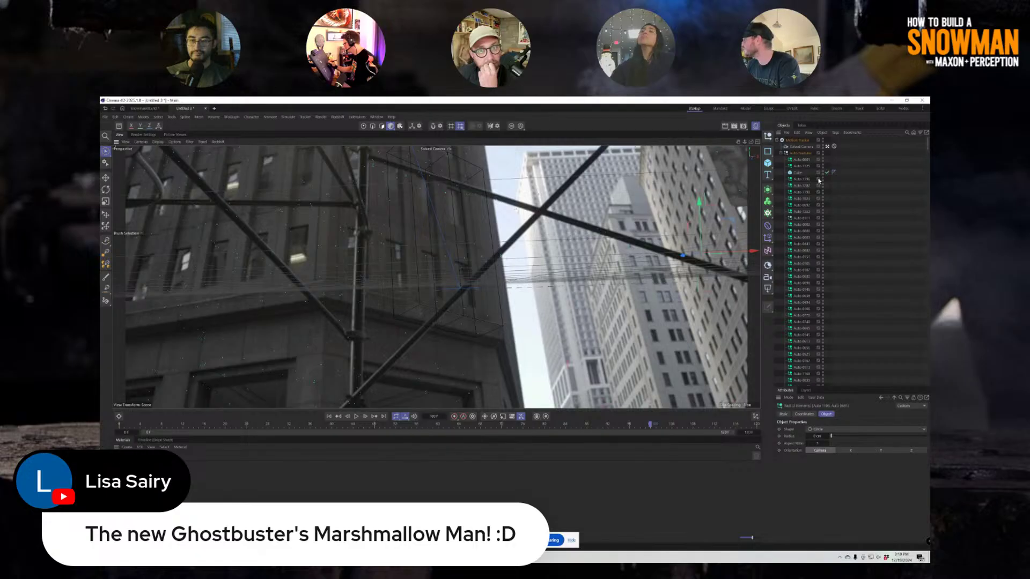
{"action": "left_click", "coordinate": [800, 180], "text": "ctrl"}
{"action": "left_click_drag", "start_coordinate": [800, 179], "coordinate": [803, 160]}
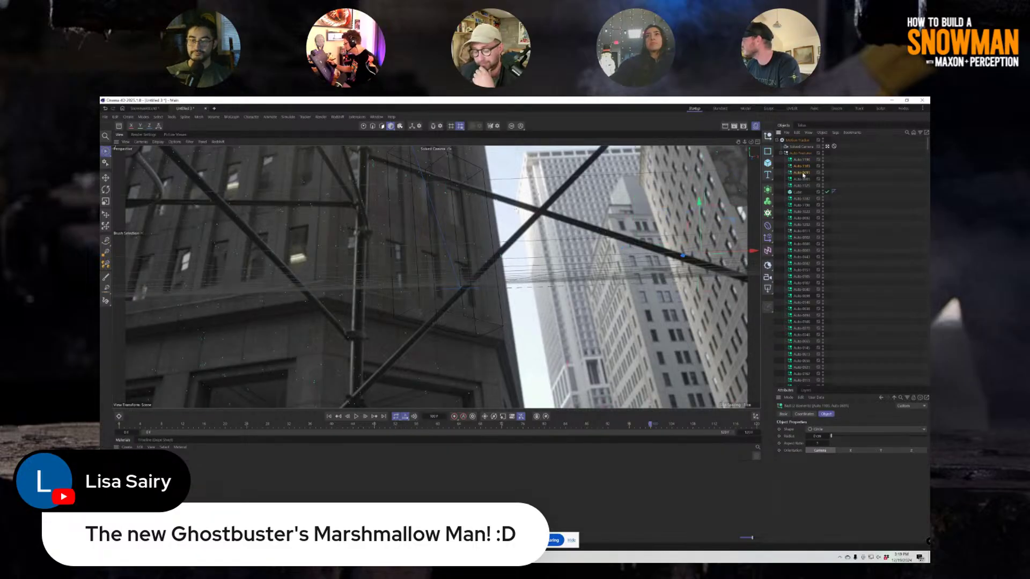
{"action": "left_click", "coordinate": [801, 167]}
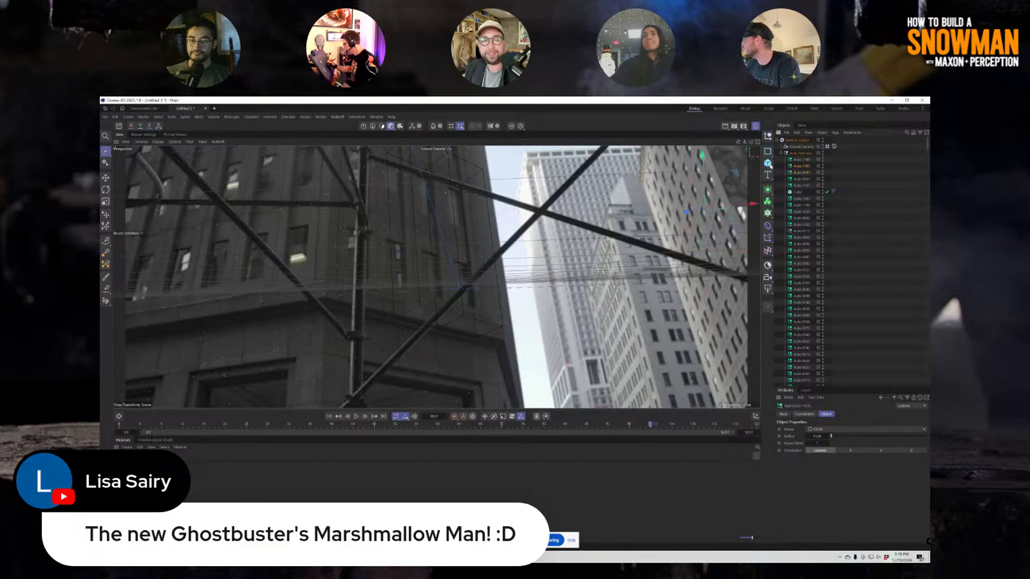
Step: Create a second cube at the chosen light-building feature point and nest it under that point
{"action": "left_click", "coordinate": [769, 164]}
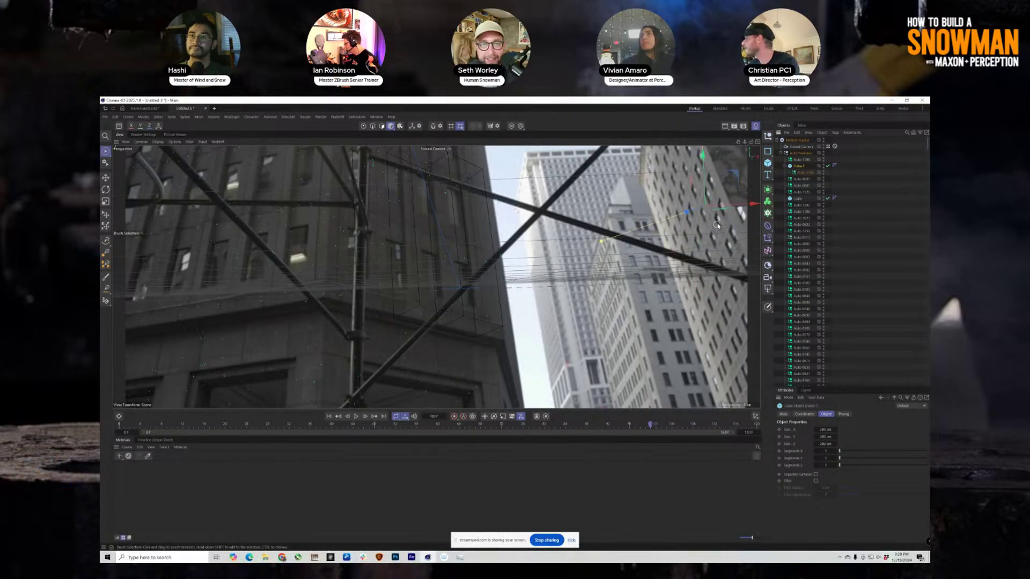
{"action": "left_click_drag", "start_coordinate": [800, 173], "coordinate": [803, 166]}
{"action": "left_click", "coordinate": [802, 173]}
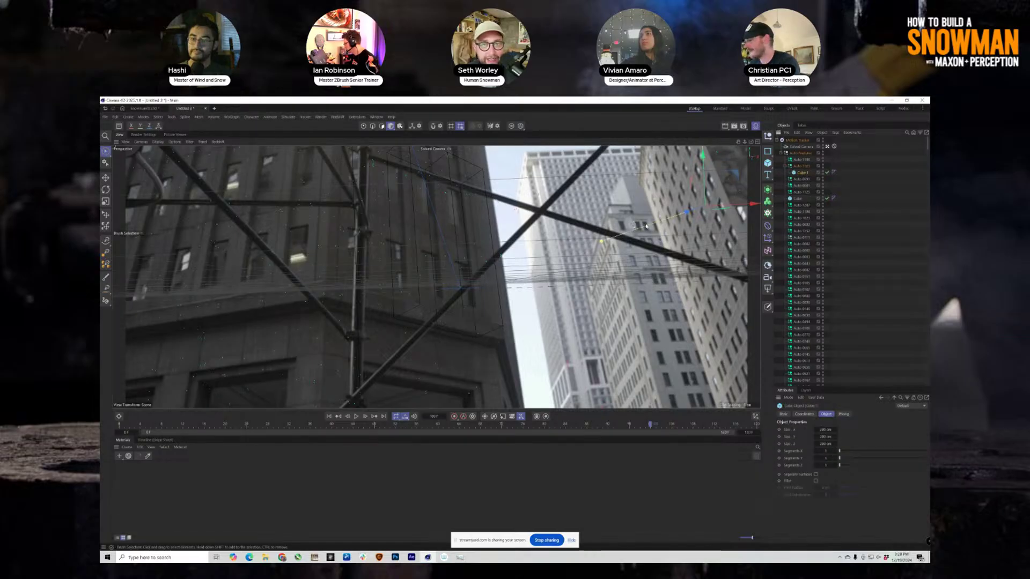
Step: Scale down the new cube and rotate it toward the angle of the light building's facade
{"action": "key", "text": "t"}
{"action": "left_click_drag", "start_coordinate": [646, 227], "coordinate": [472, 300]}
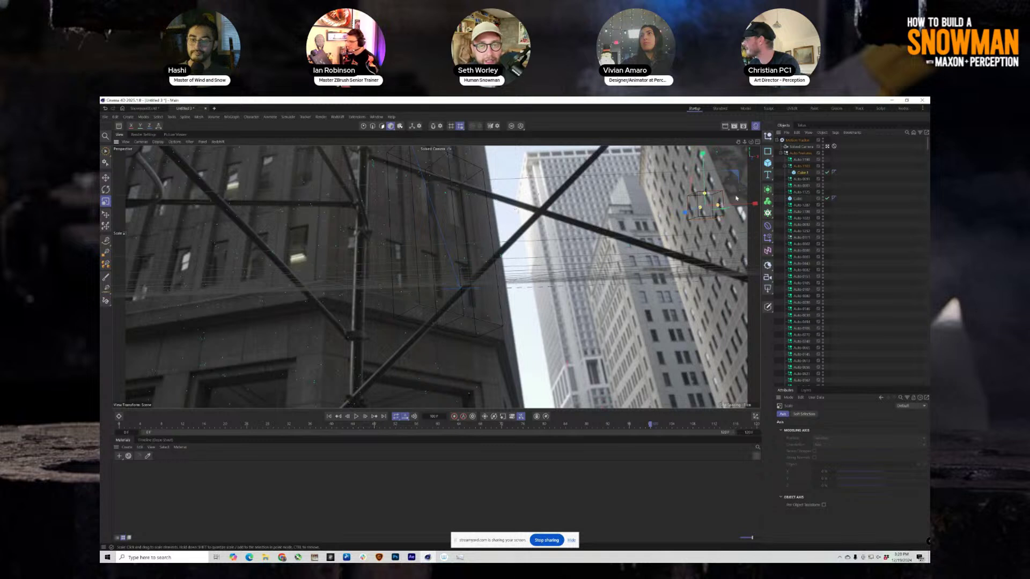
{"action": "key", "text": "r"}
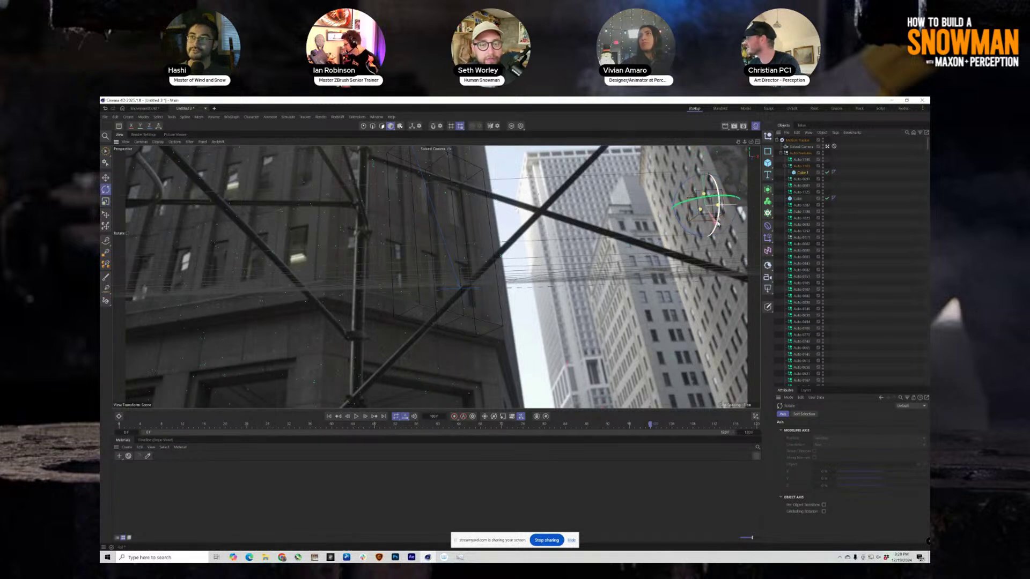
{"action": "left_click_drag", "start_coordinate": [720, 204], "coordinate": [687, 244]}
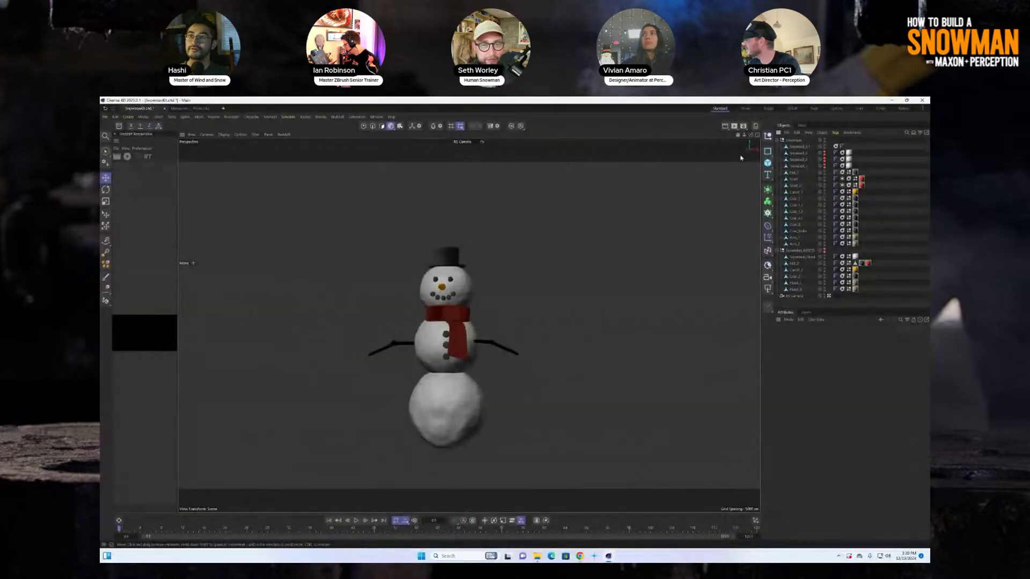
Step: In the assembled snowman scene, add a Matrix object and set its draw size to 5 cm
{"action": "left_click", "coordinate": [769, 203]}
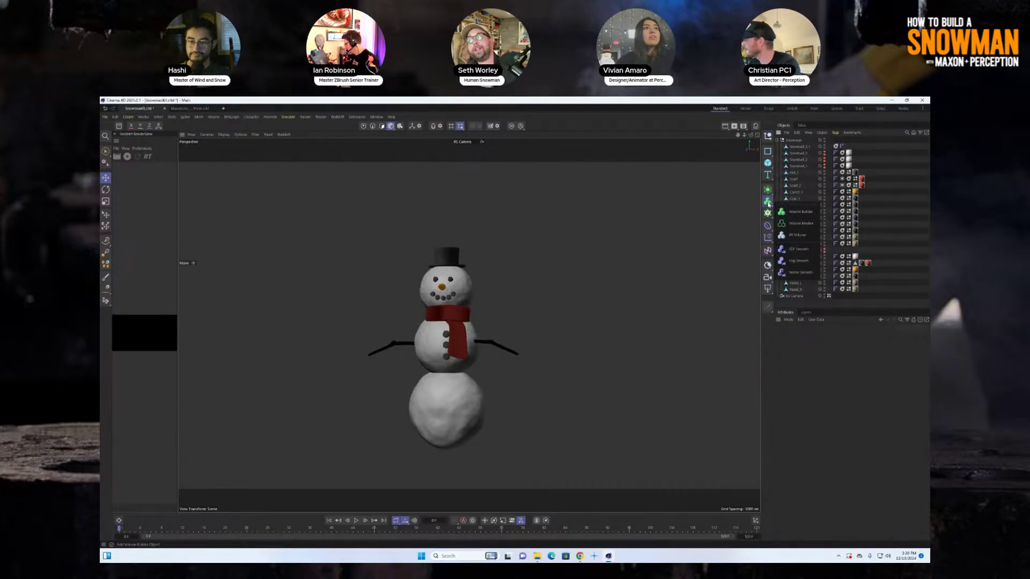
{"action": "left_click", "coordinate": [772, 204]}
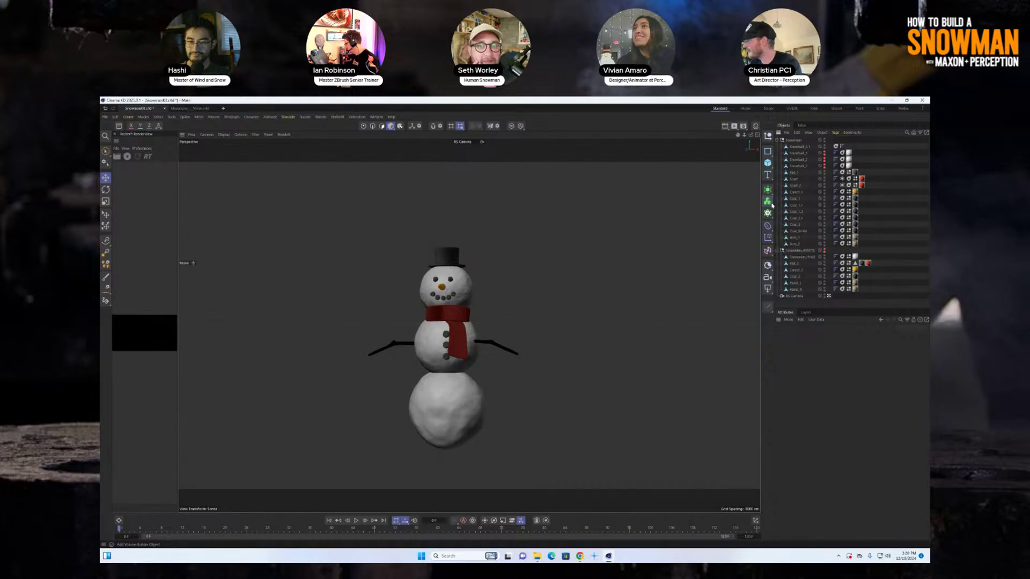
{"action": "left_click", "coordinate": [768, 203]}
{"action": "left_click", "coordinate": [791, 234]}
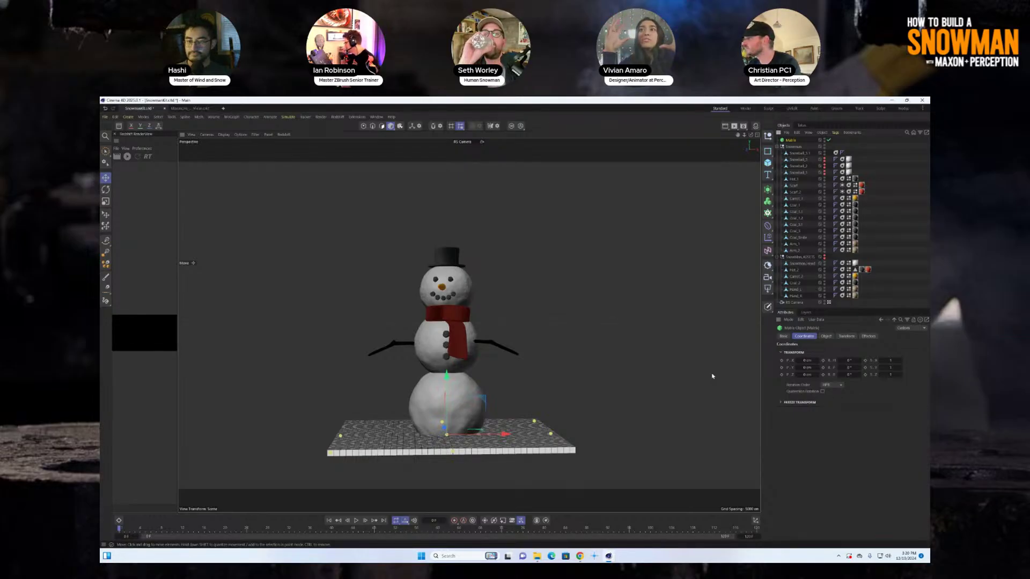
{"action": "left_click", "coordinate": [827, 336]}
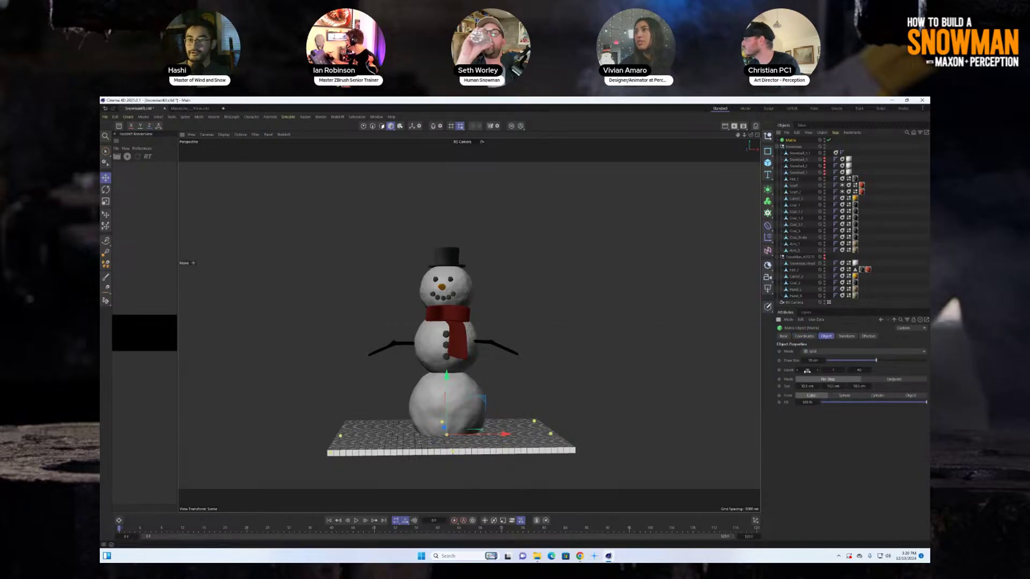
{"action": "double_click", "coordinate": [814, 361]}
{"action": "type", "text": "5"}
{"action": "key", "text": "Return"}
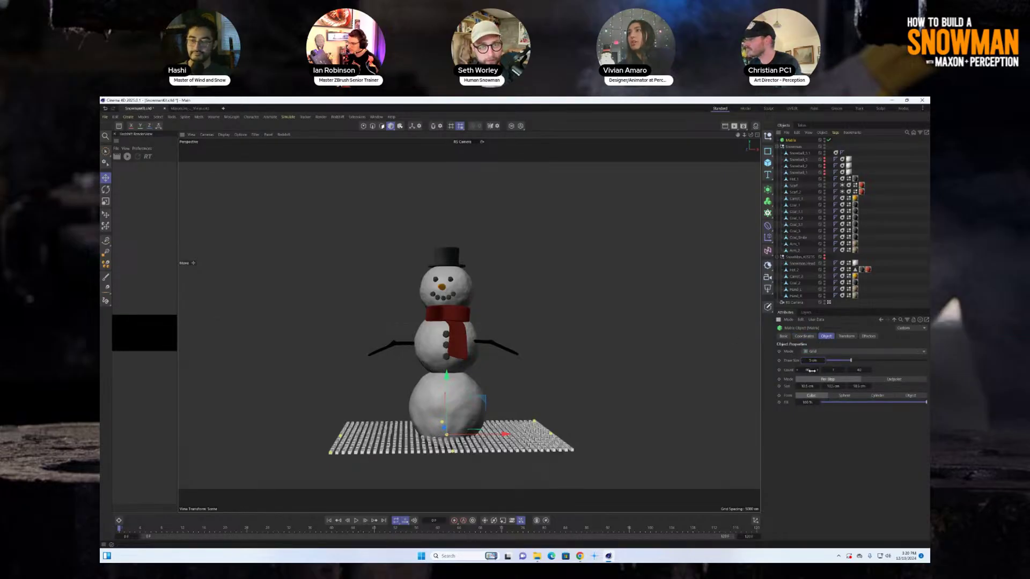
Step: Set the Matrix grid's first count to 40 and its step size to 5 cm on all three axes
{"action": "double_click", "coordinate": [809, 370]}
{"action": "type", "text": "40"}
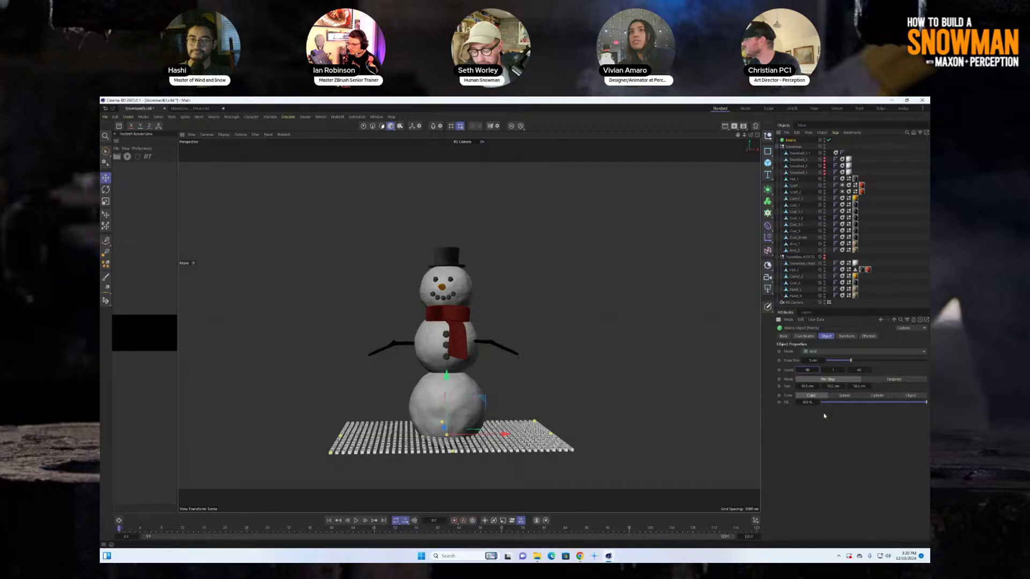
{"action": "double_click", "coordinate": [806, 386]}
{"action": "type", "text": "5"}
{"action": "key", "text": "Tab"}
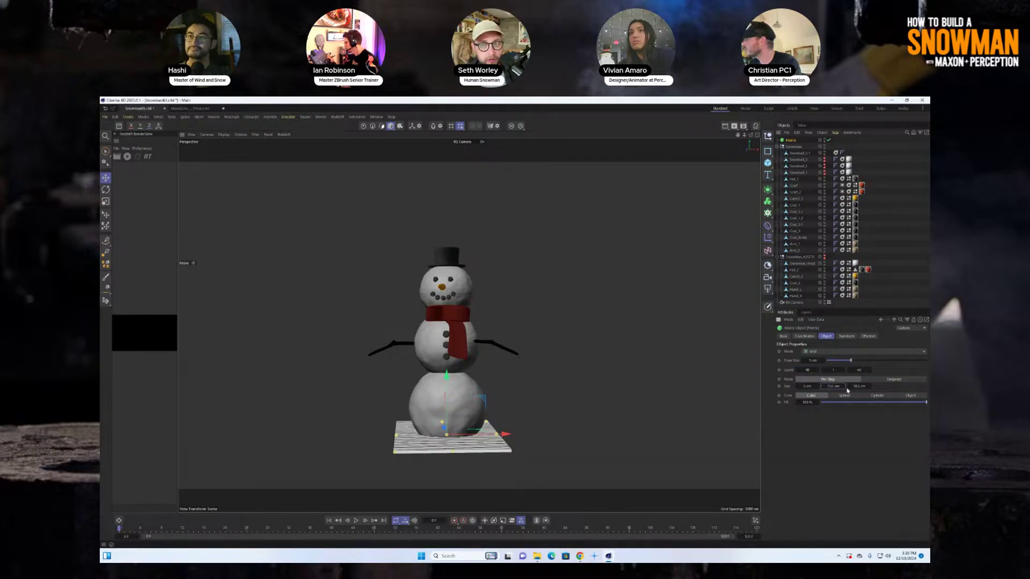
{"action": "key", "text": "Tab"}
{"action": "type", "text": "5"}
{"action": "double_click", "coordinate": [832, 387]}
{"action": "type", "text": "5"}
{"action": "key", "text": "Return"}
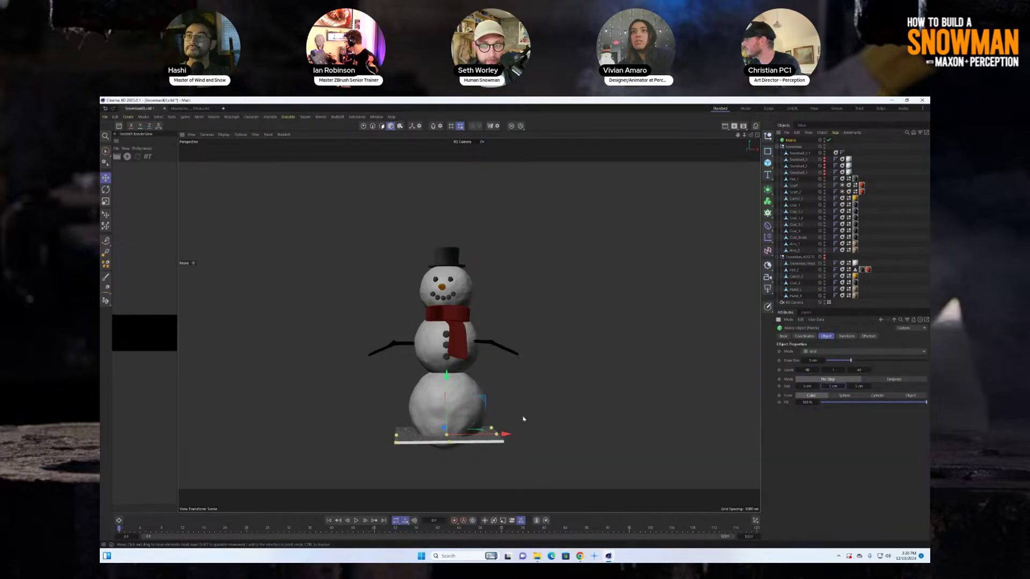
Step: Raise the Matrix grid to the snowman's middle and set its counts to 50, 100 and 50
{"action": "left_click_drag", "start_coordinate": [446, 381], "coordinate": [442, 286]}
{"action": "double_click", "coordinate": [834, 370]}
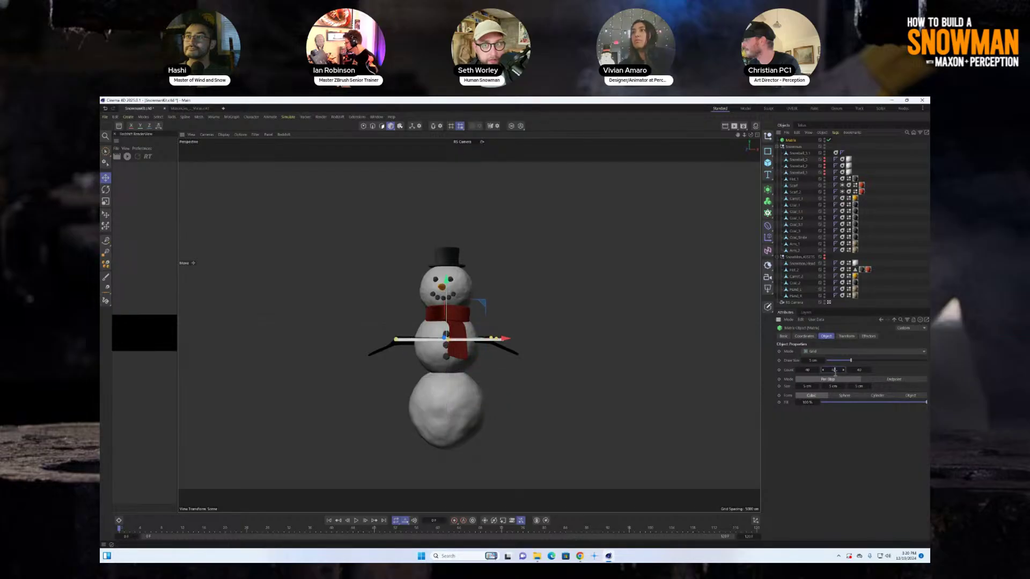
{"action": "type", "text": "100"}
{"action": "double_click", "coordinate": [807, 371]}
{"action": "type", "text": "50"}
{"action": "double_click", "coordinate": [854, 370]}
{"action": "type", "text": "50"}
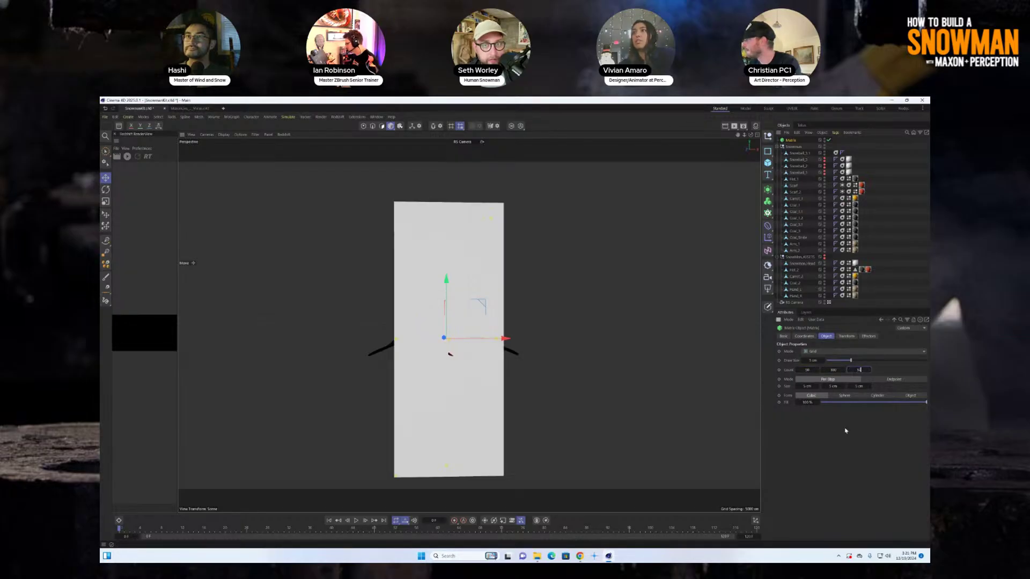
{"action": "key", "text": "Return"}
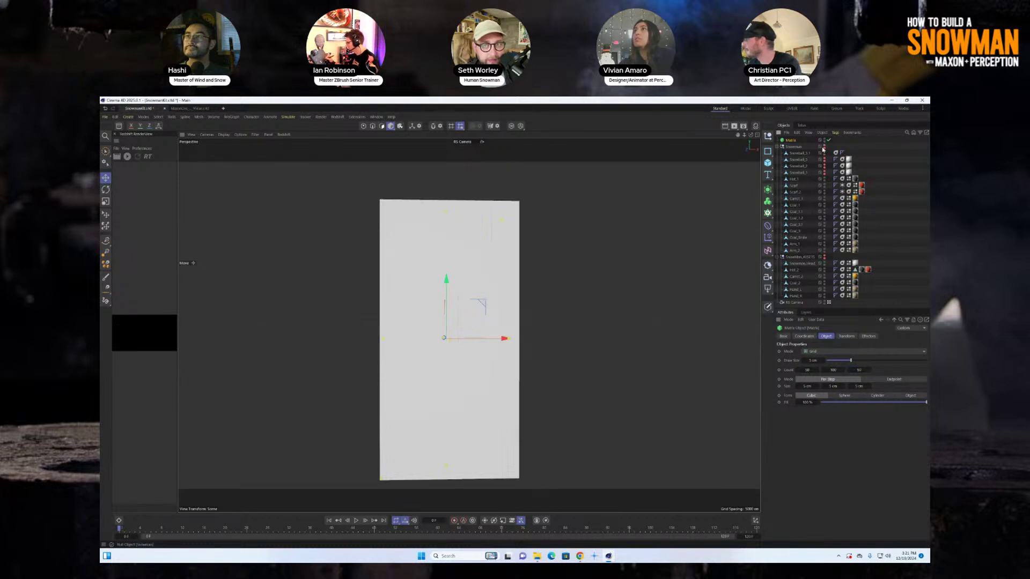
Step: Collapse both snowman groups in the object hierarchy and add a Volume Builder
{"action": "left_click", "coordinate": [777, 146]}
{"action": "left_click", "coordinate": [777, 153]}
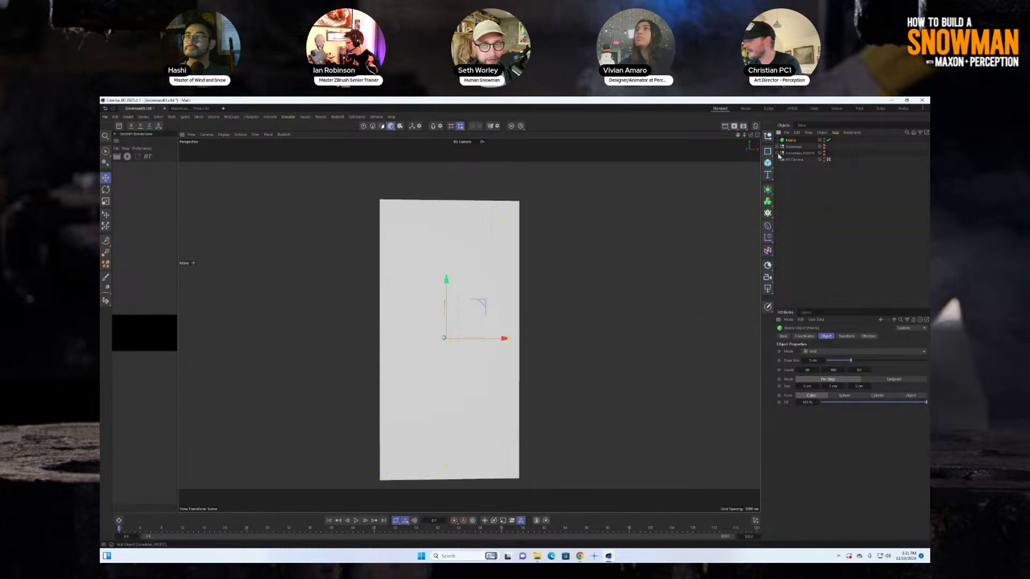
{"action": "left_click", "coordinate": [769, 201]}
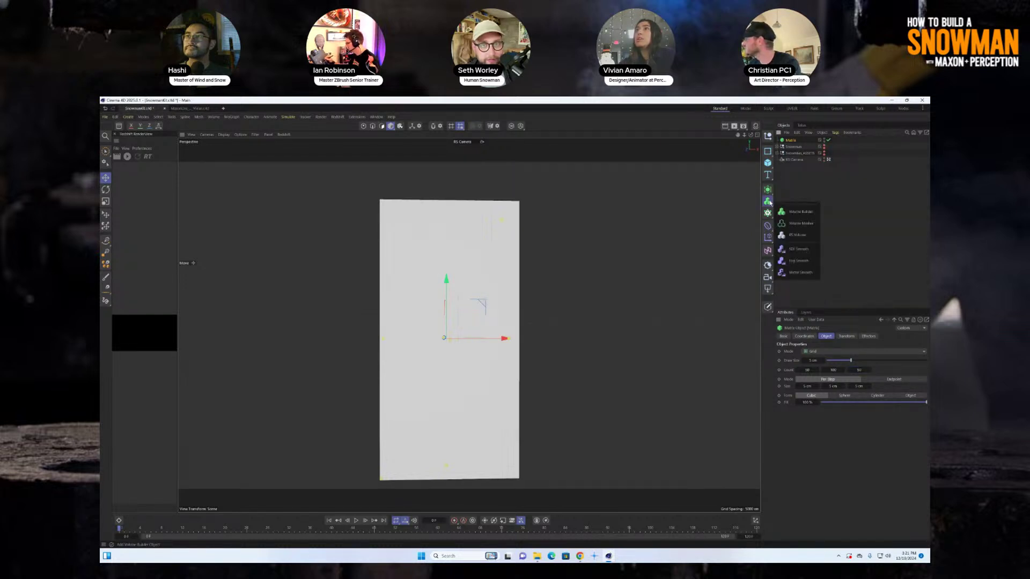
{"action": "left_click", "coordinate": [793, 215]}
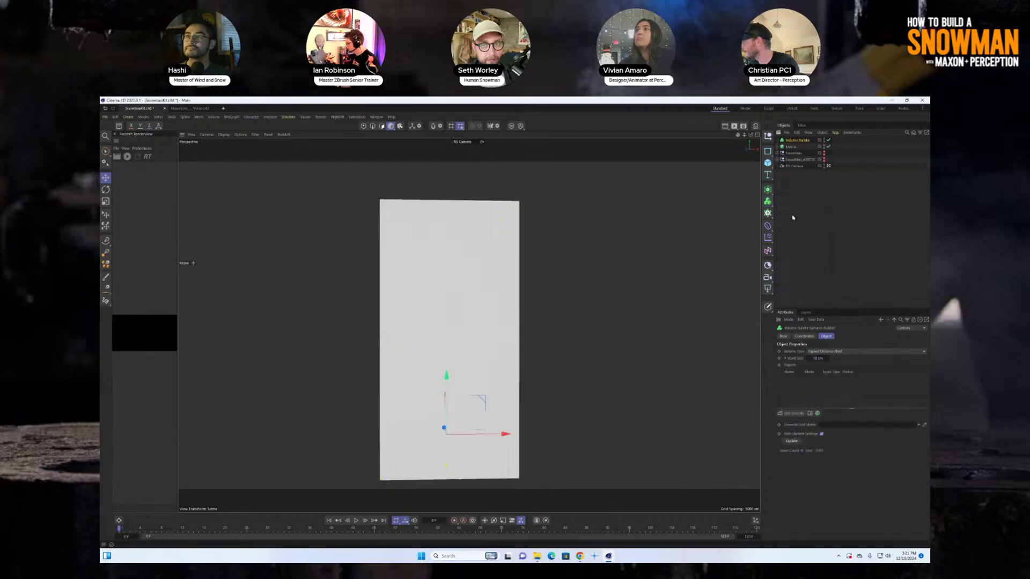
Step: Add the combined snowball mesh to the Volume Builder's objects and hide the Matrix in the viewport
{"action": "left_click", "coordinate": [777, 153]}
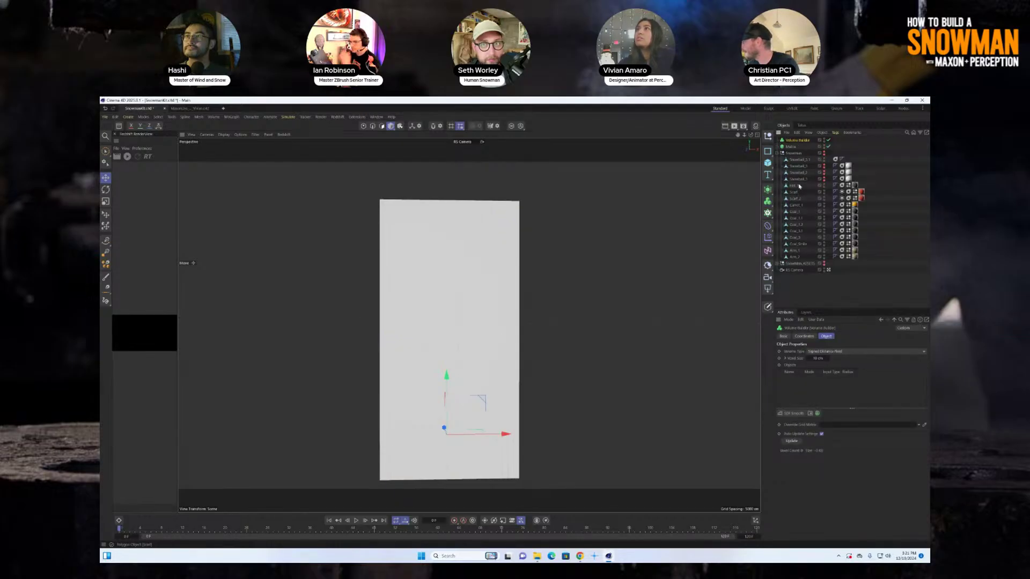
{"action": "left_click_drag", "start_coordinate": [799, 161], "coordinate": [806, 382]}
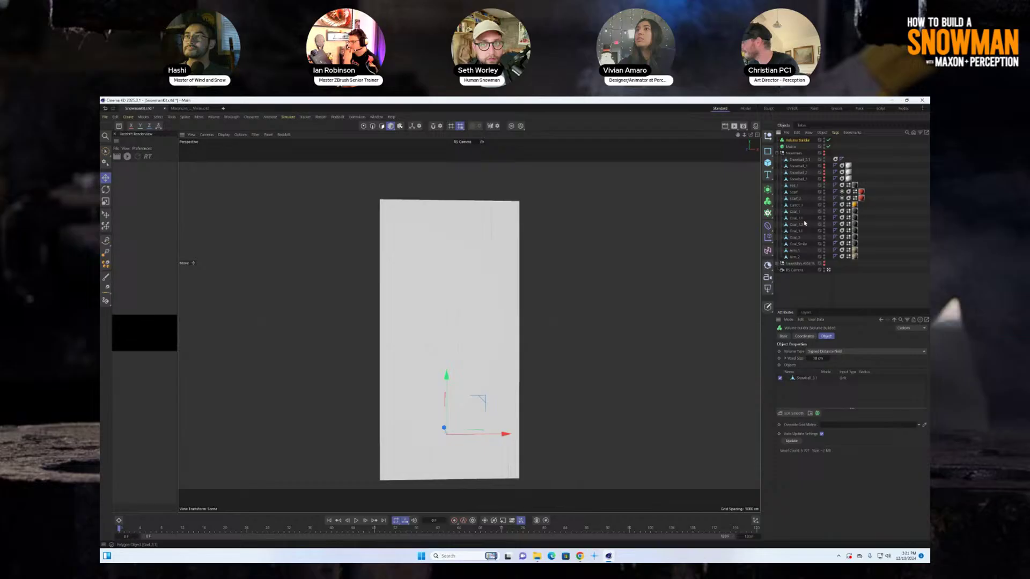
{"action": "left_click", "coordinate": [778, 154]}
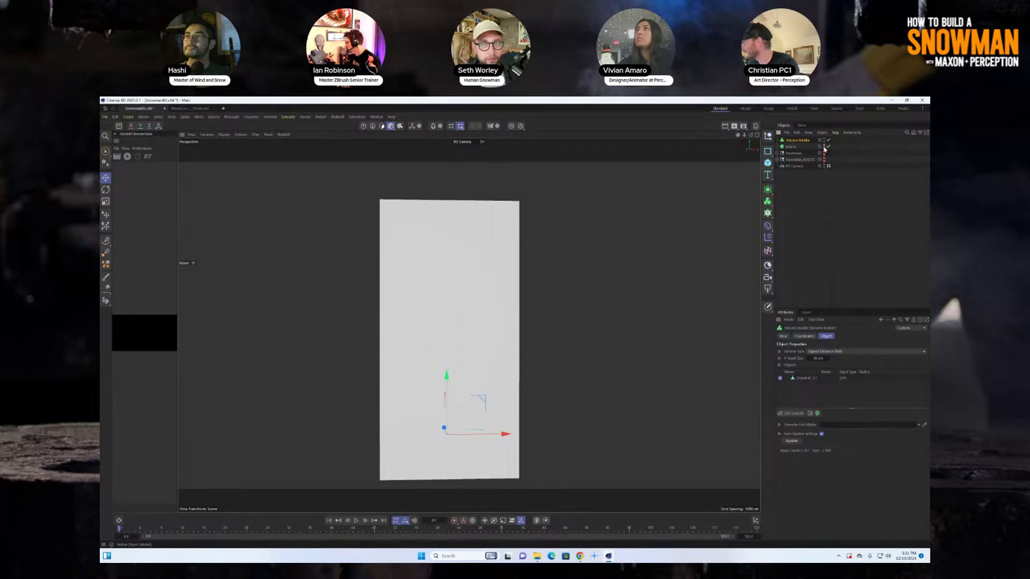
{"action": "left_click", "coordinate": [824, 153]}
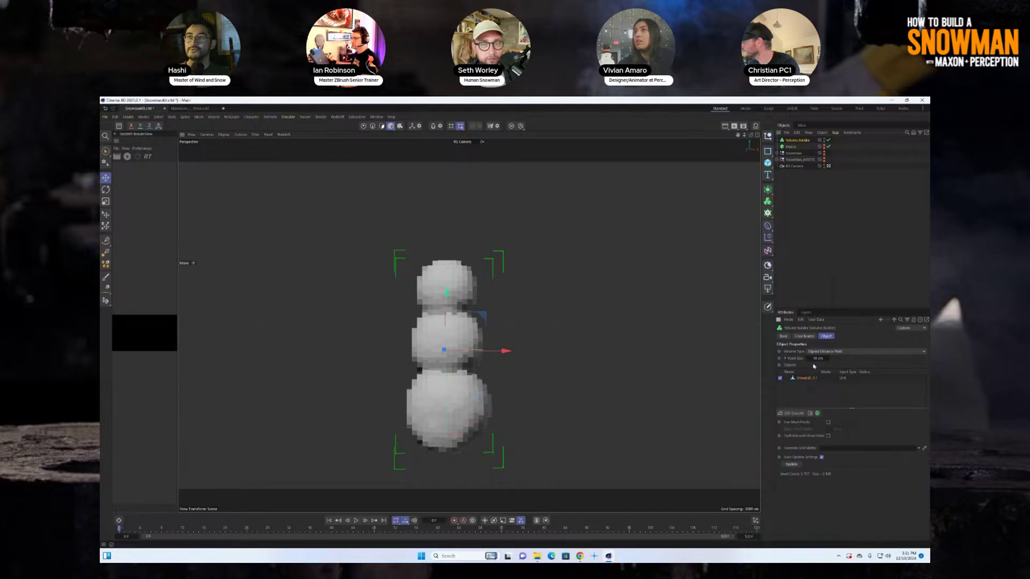
Step: Set the Volume Builder's voxel size to 1 cm
{"action": "double_click", "coordinate": [817, 359]}
{"action": "type", "text": "1"}
{"action": "key", "text": "Return"}
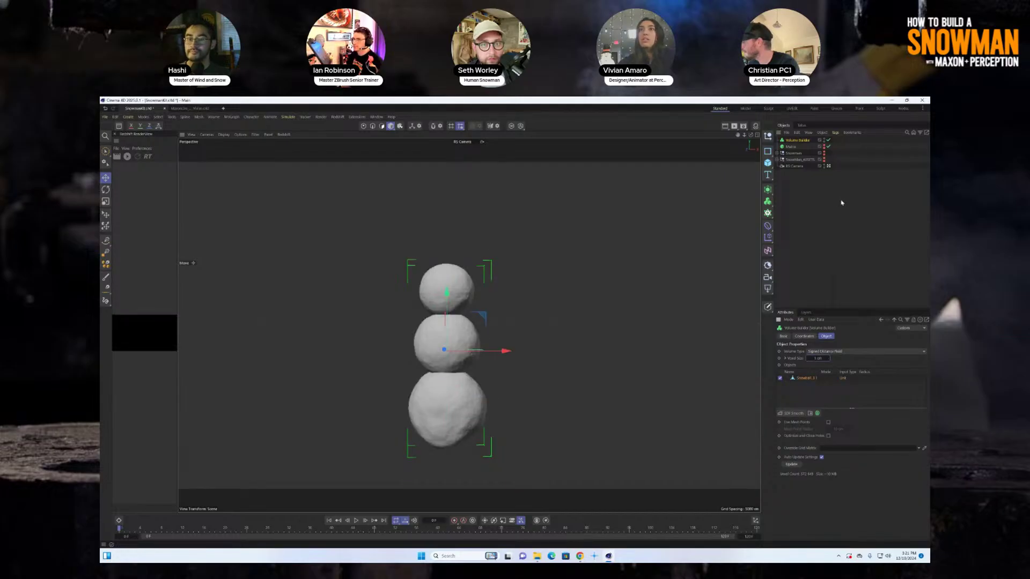
Step: Place the Matrix above the snowball mesh in the Volume Builder's objects, set its mode to Intersect, and enable Use Mesh Points
{"action": "left_click_drag", "start_coordinate": [791, 147], "coordinate": [810, 237]}
{"action": "key", "text": "ctrl+z"}
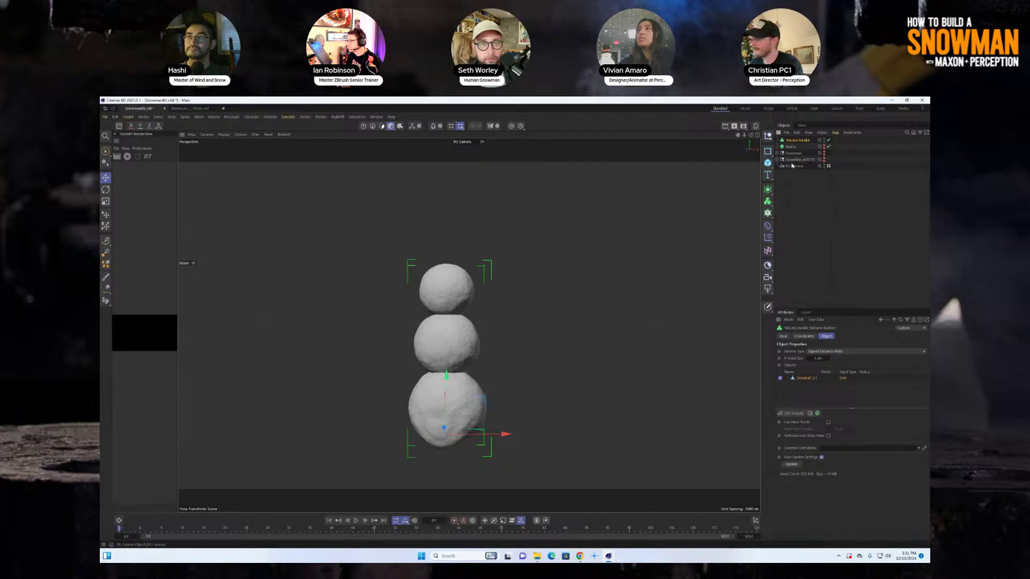
{"action": "left_click_drag", "start_coordinate": [815, 314], "coordinate": [799, 378]}
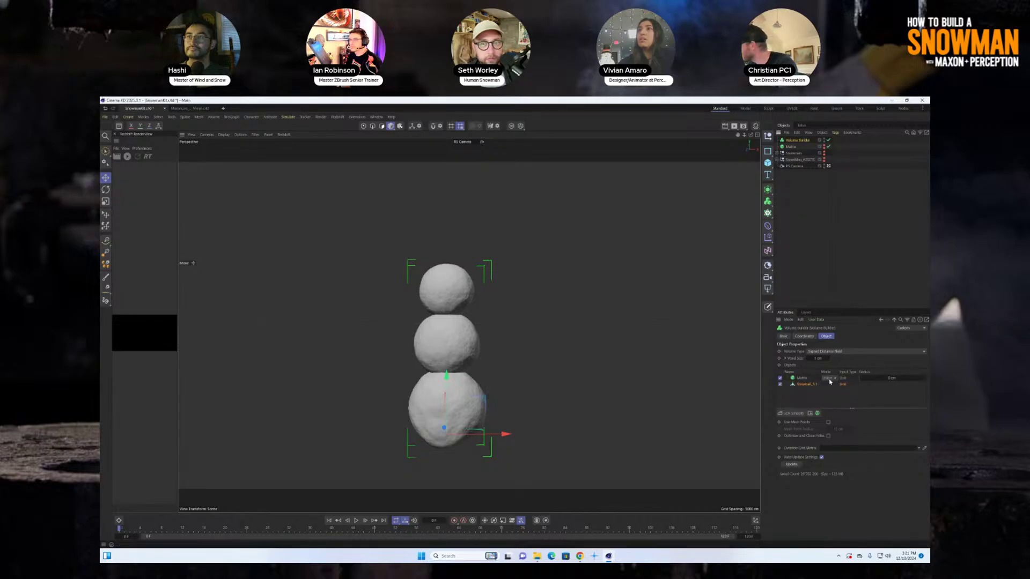
{"action": "left_click", "coordinate": [828, 378]}
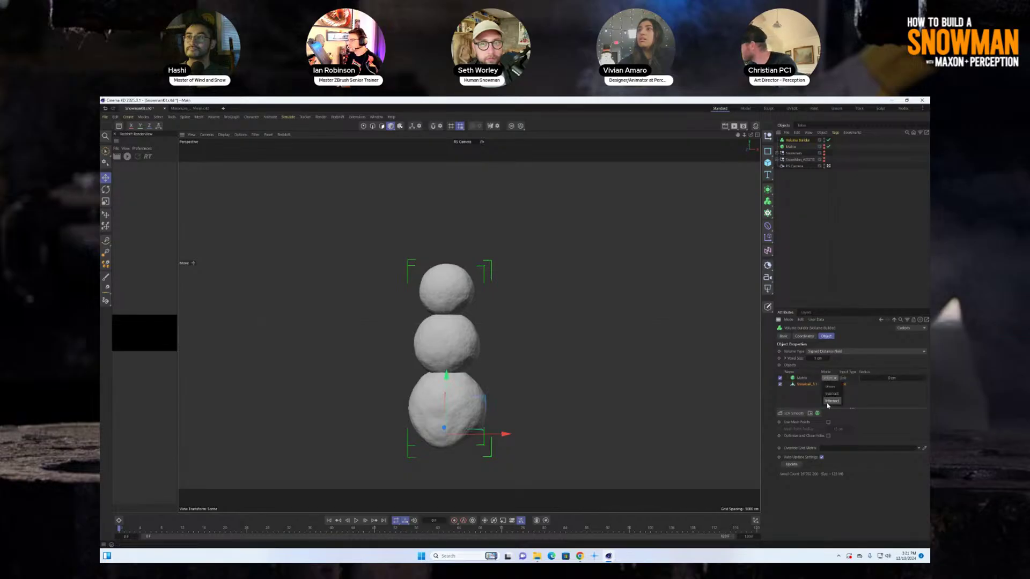
{"action": "left_click", "coordinate": [832, 401]}
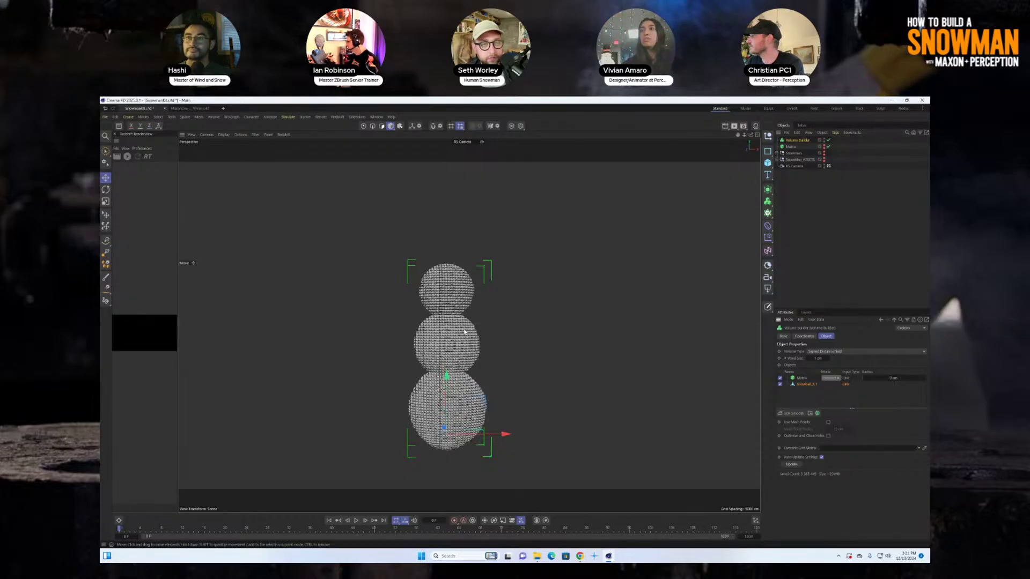
{"action": "left_click", "coordinate": [829, 422]}
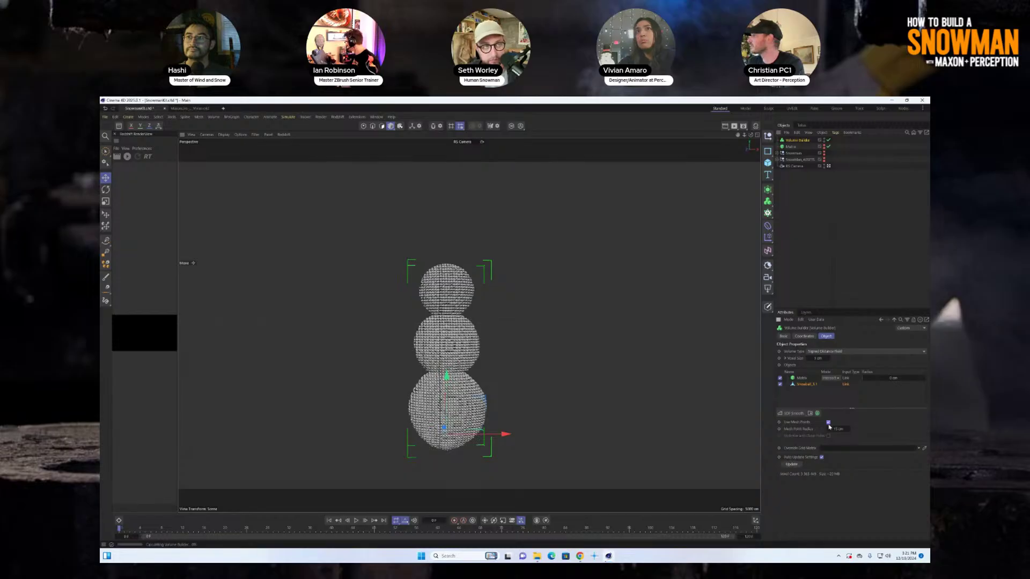
Step: Add a Plain effector to the Matrix object
{"action": "left_click", "coordinate": [793, 147]}
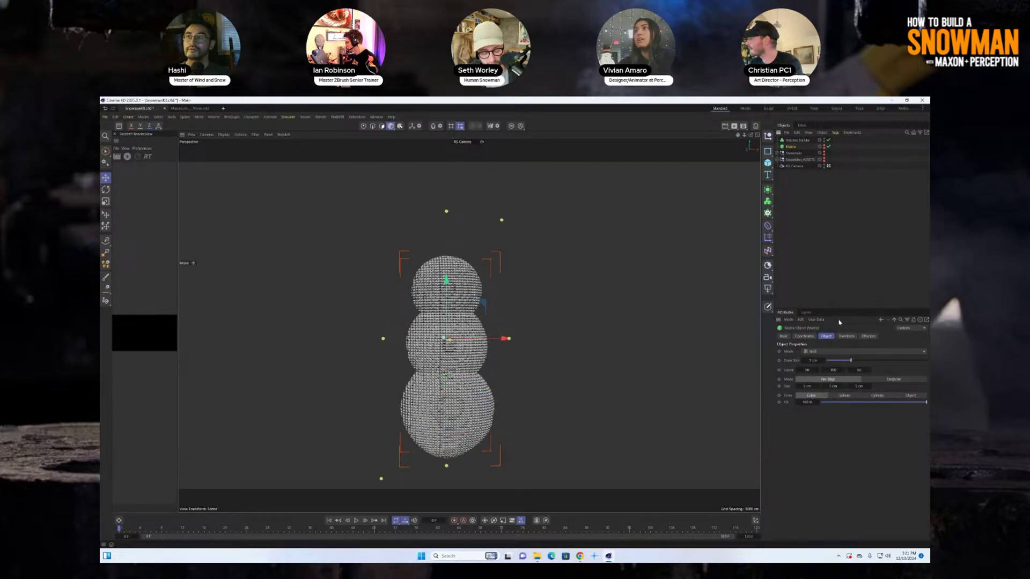
{"action": "left_click", "coordinate": [869, 337]}
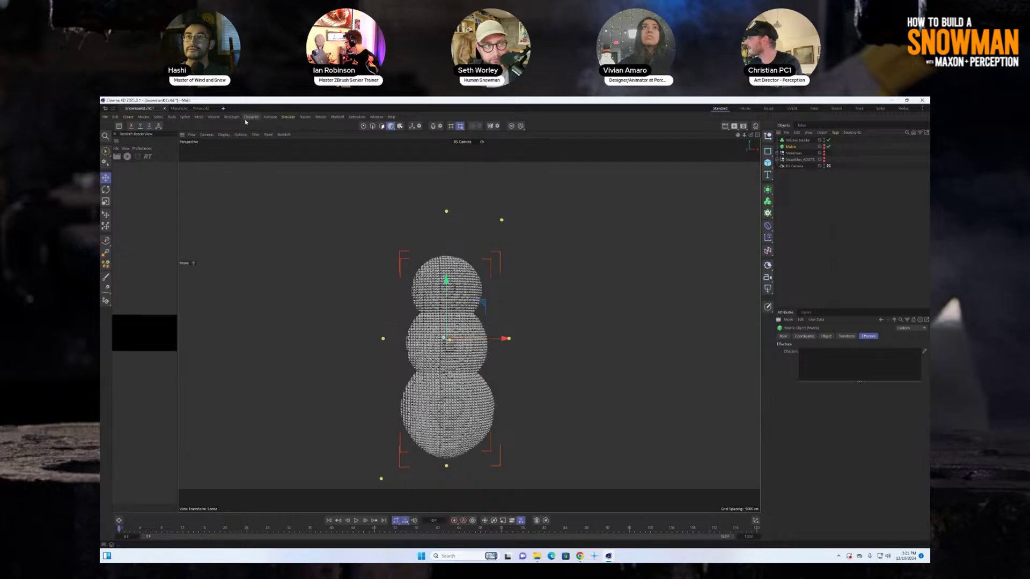
{"action": "left_click", "coordinate": [232, 117]}
{"action": "mouse_move", "coordinate": [258, 129]}
{"action": "left_click", "coordinate": [292, 134]}
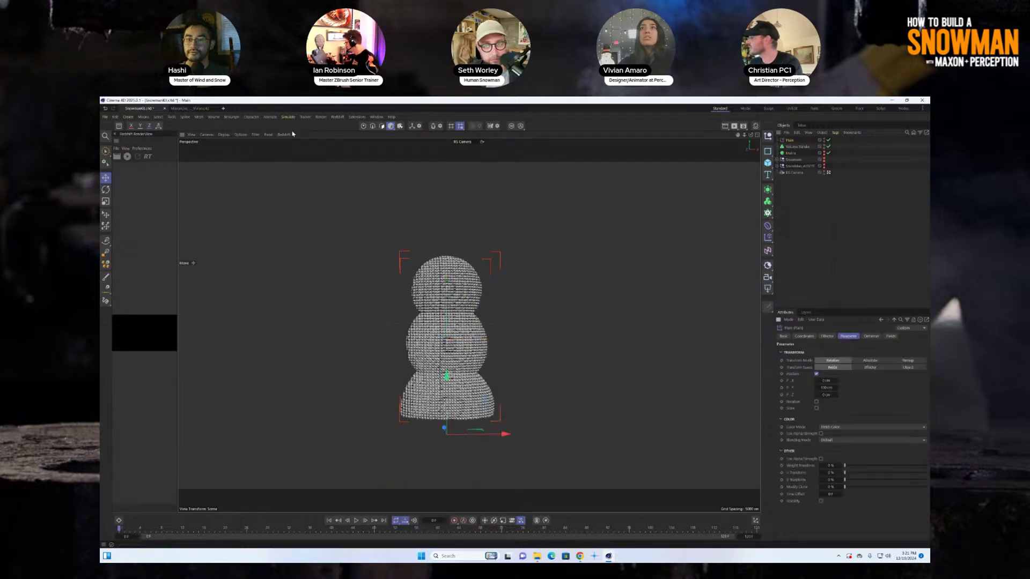
Step: Turn off Position on the Plain effector and enable Scale with Uniform Scale
{"action": "left_click", "coordinate": [817, 375]}
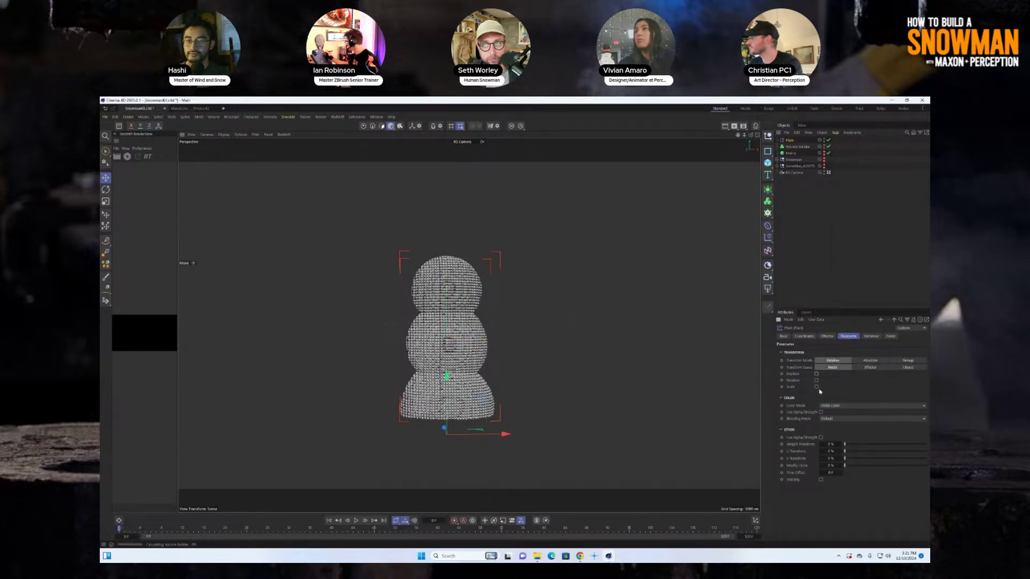
{"action": "left_click", "coordinate": [817, 387]}
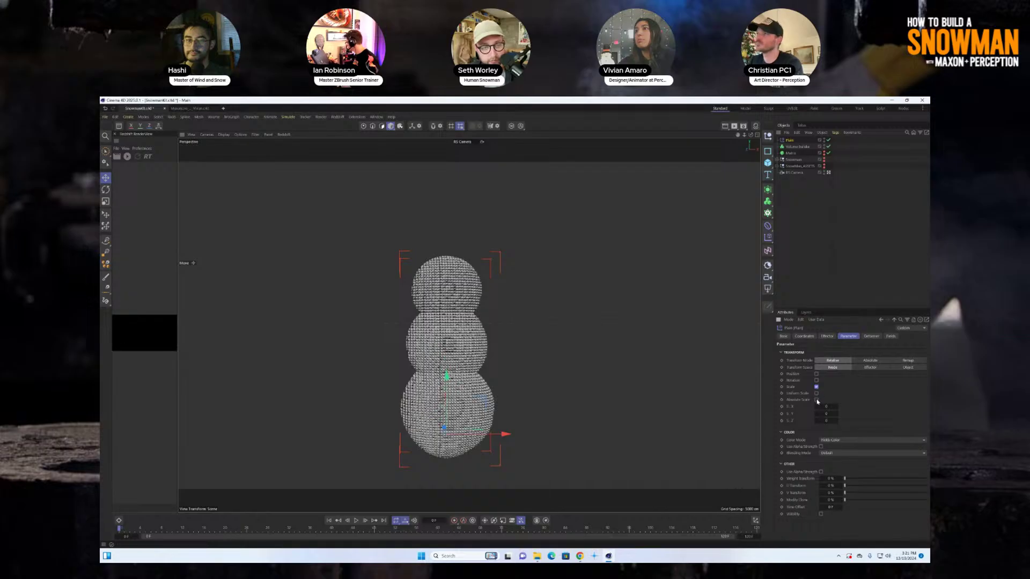
{"action": "left_click", "coordinate": [817, 393]}
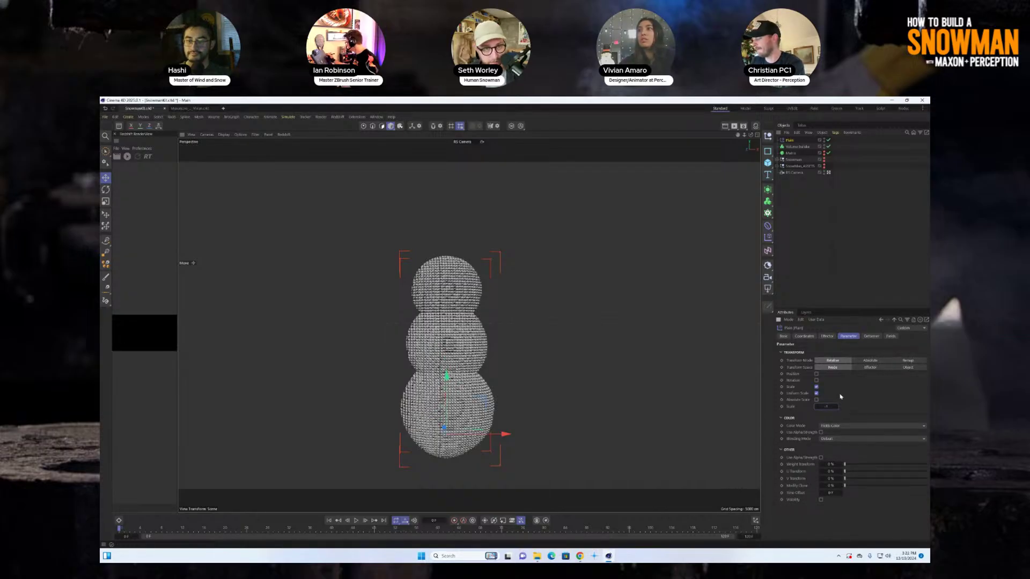
Step: Add a Spherical Field to the Plain effector's fields and lower it beneath the bottom snowball
{"action": "left_click", "coordinate": [890, 336]}
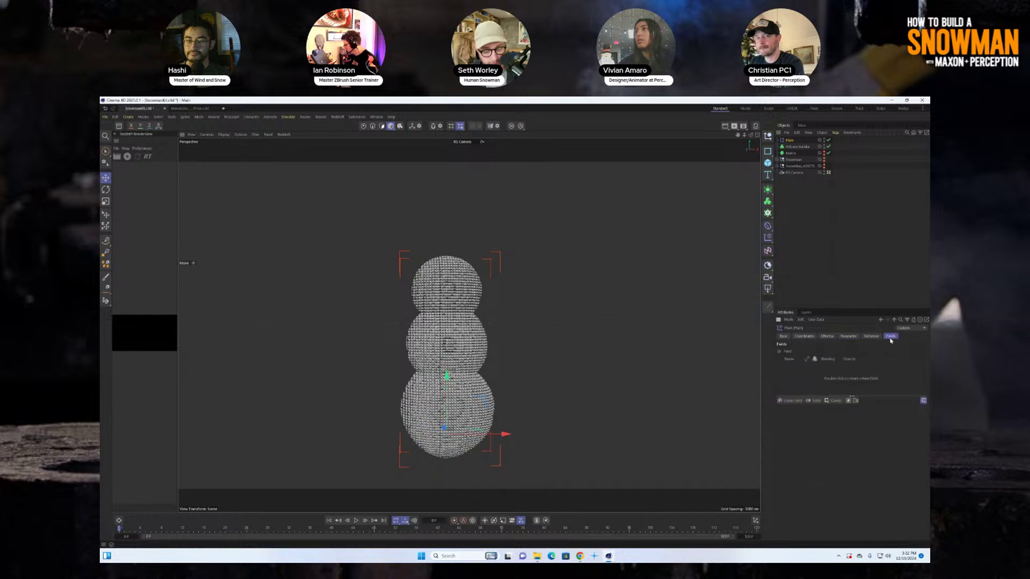
{"action": "left_click", "coordinate": [792, 401]}
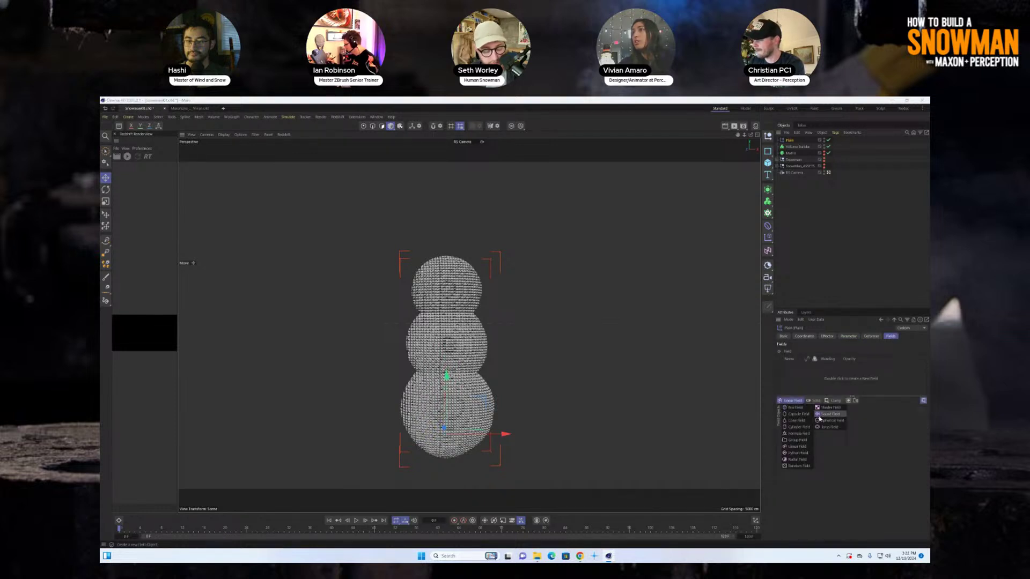
{"action": "left_click", "coordinate": [832, 421]}
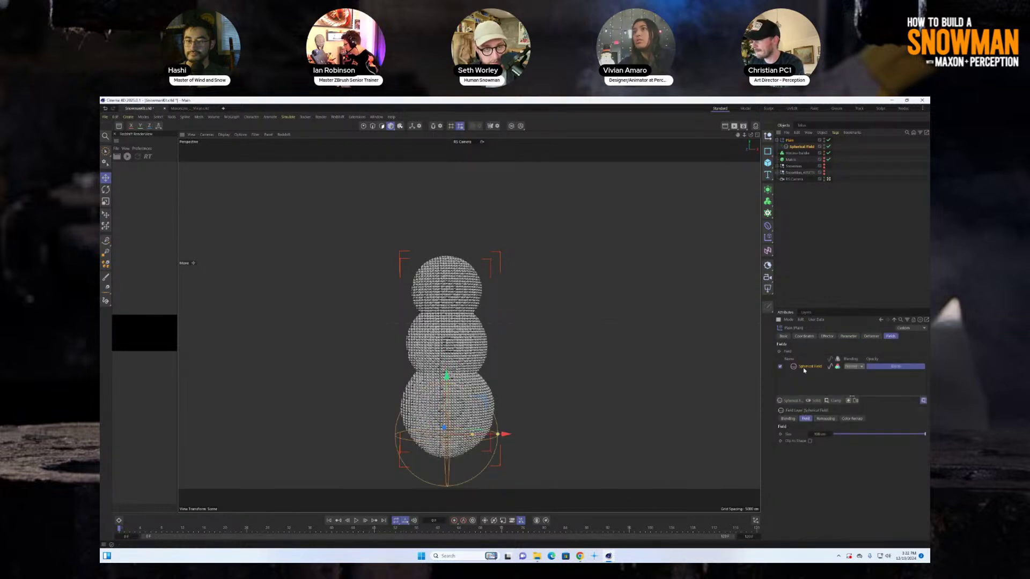
{"action": "middle_click_drag", "start_coordinate": [479, 379], "coordinate": [463, 325], "text": "alt"}
{"action": "left_click_drag", "start_coordinate": [464, 326], "coordinate": [439, 359], "text": "alt"}
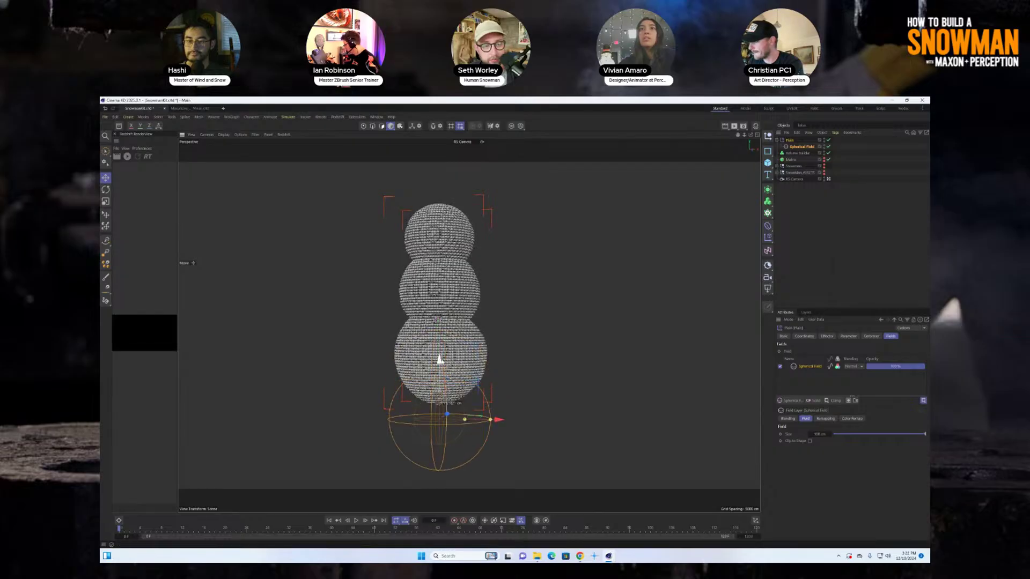
Step: Hide the Volume Builder in the viewport, show the Matrix, and check the Matrix's effector list
{"action": "left_click", "coordinate": [795, 154]}
{"action": "left_click", "coordinate": [824, 155]}
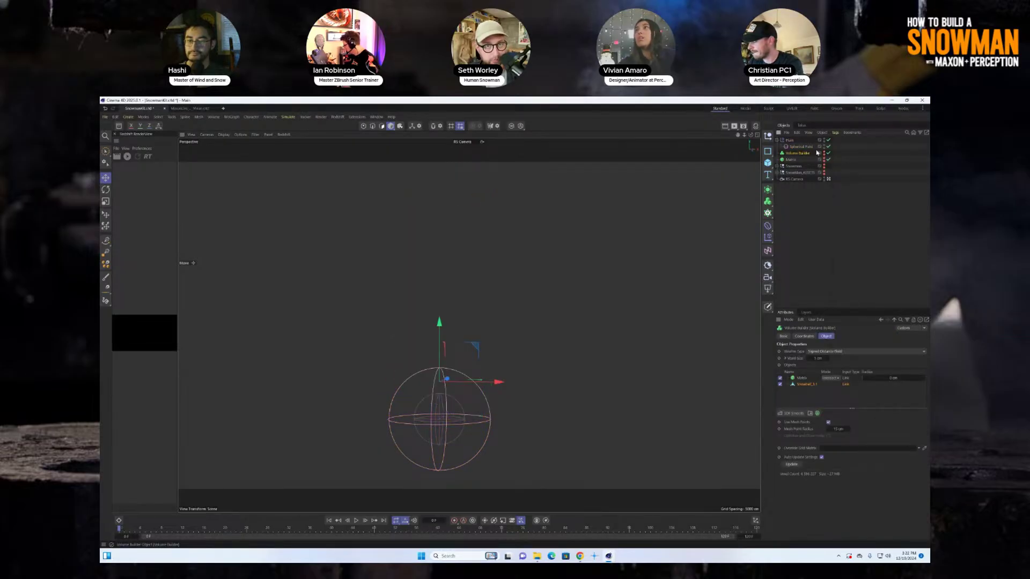
{"action": "left_click", "coordinate": [803, 159]}
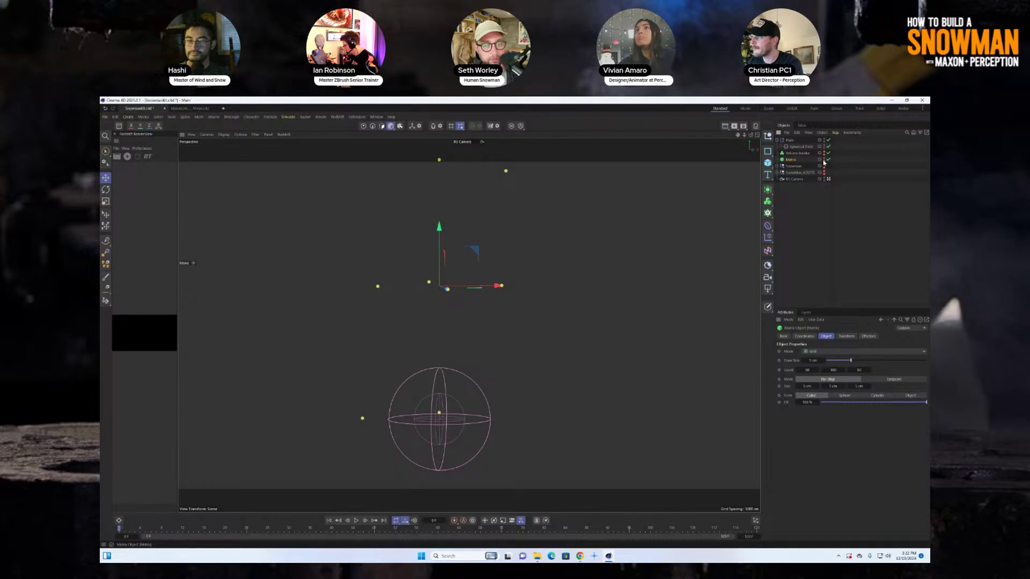
{"action": "left_click_drag", "start_coordinate": [483, 290], "coordinate": [446, 386], "text": "alt"}
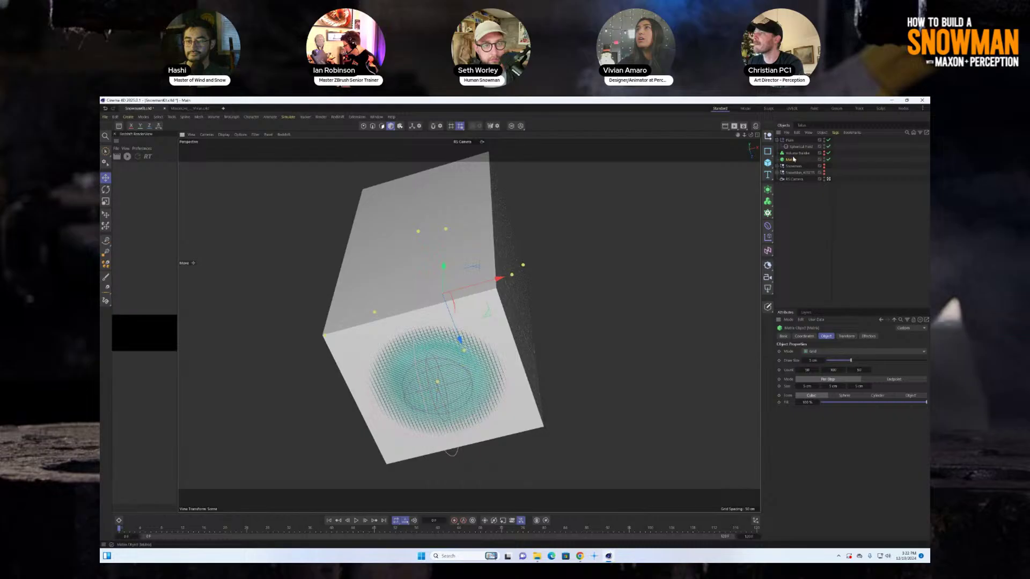
{"action": "left_click", "coordinate": [870, 336]}
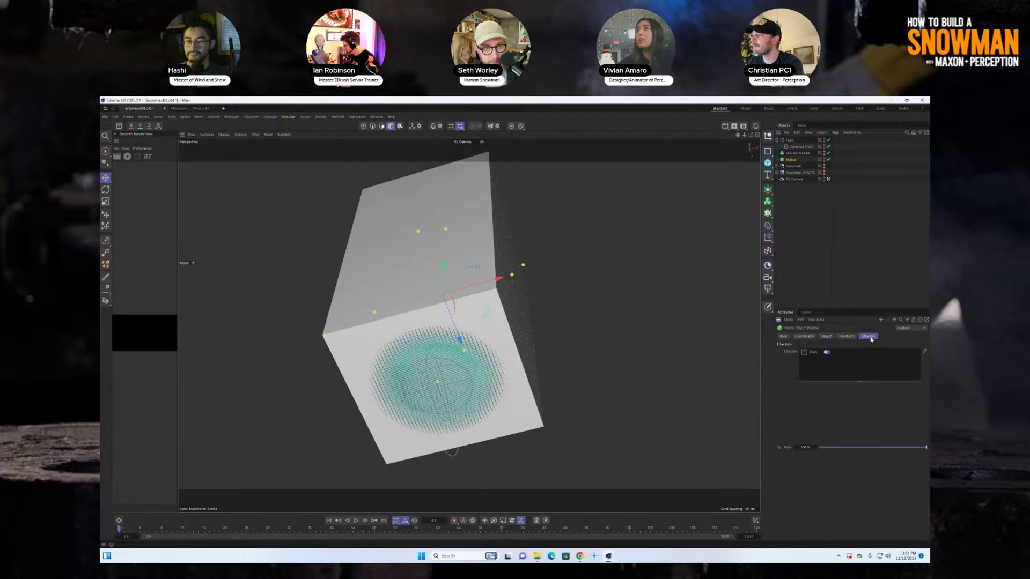
Step: Keyframe the Spherical Field's Y position at frame 1, and with the field lowered below the Matrix at frame 0
{"action": "left_click", "coordinate": [801, 147]}
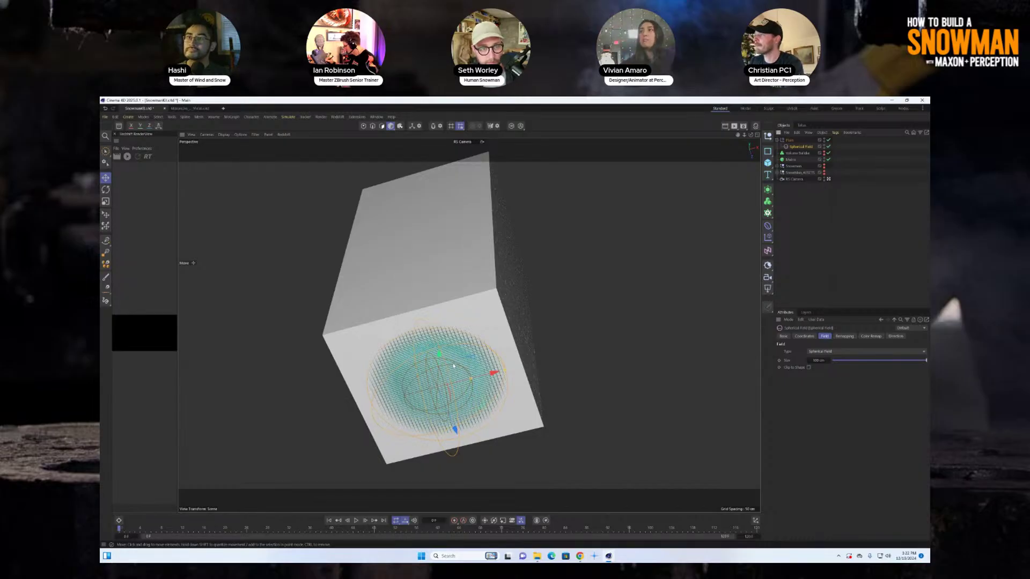
{"action": "left_click", "coordinate": [812, 337]}
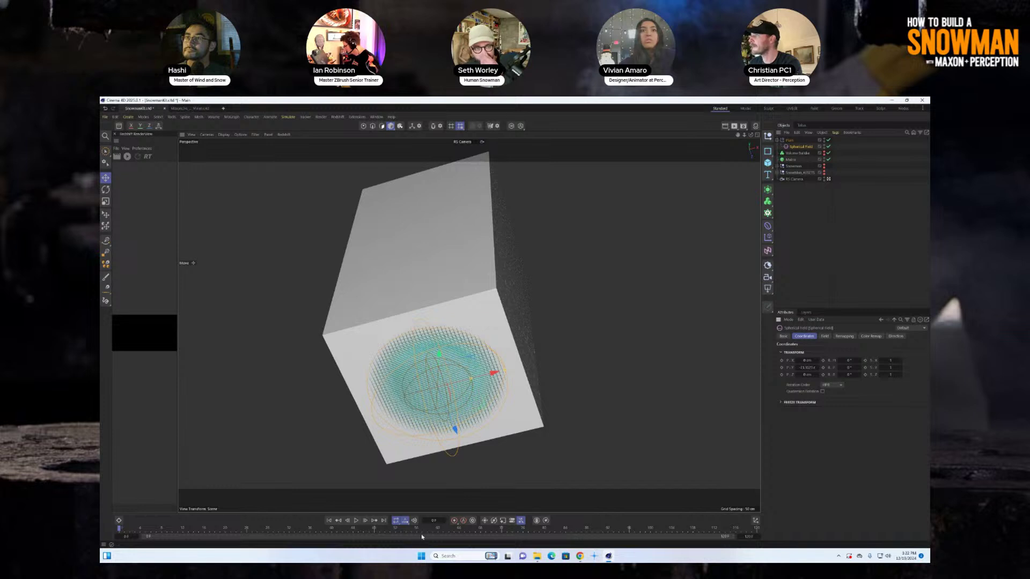
{"action": "left_click", "coordinate": [372, 524]}
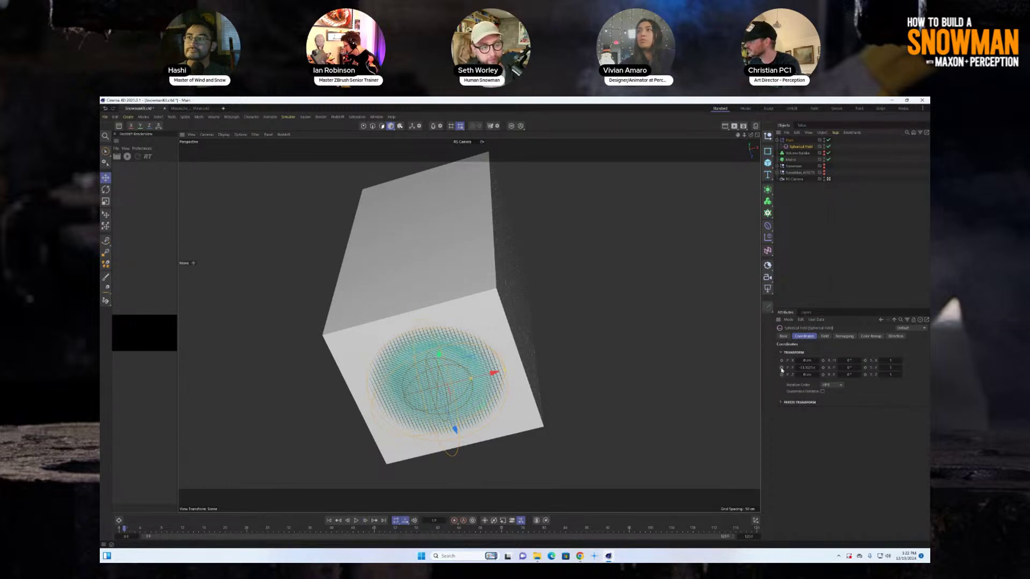
{"action": "left_click", "coordinate": [348, 521]}
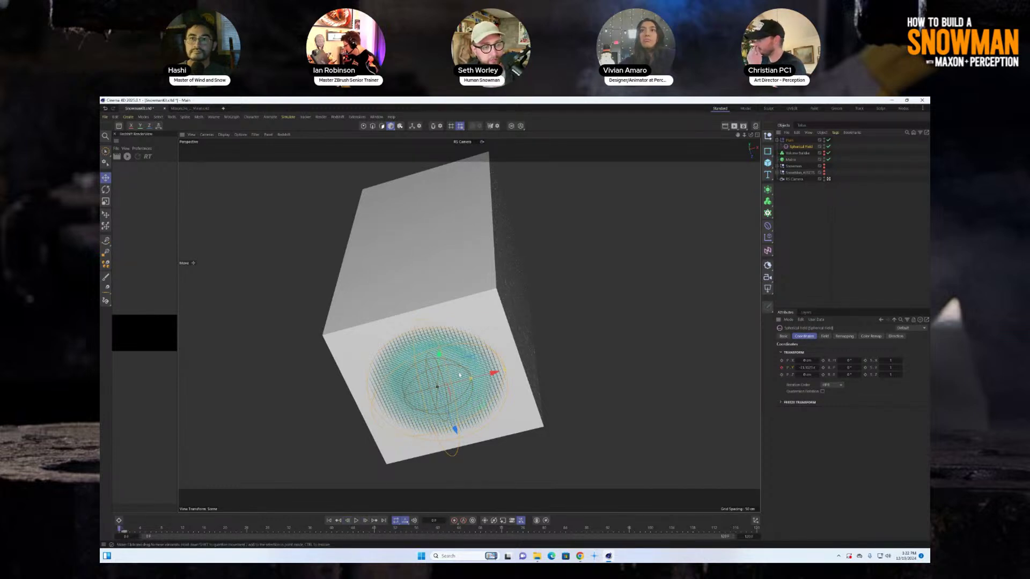
{"action": "left_click_drag", "start_coordinate": [454, 328], "coordinate": [440, 447], "text": "alt"}
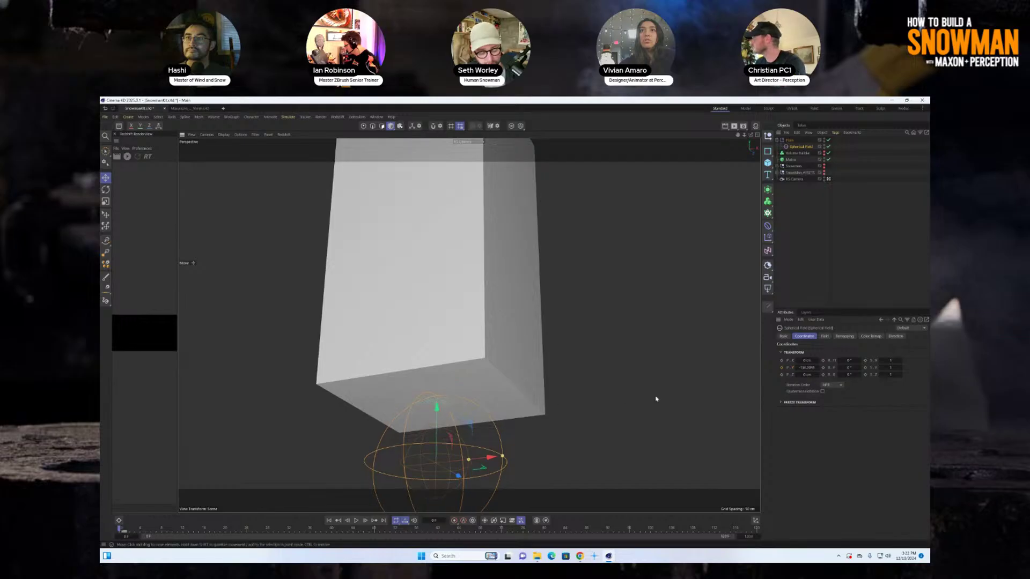
{"action": "left_click_drag", "start_coordinate": [433, 409], "coordinate": [433, 441]}
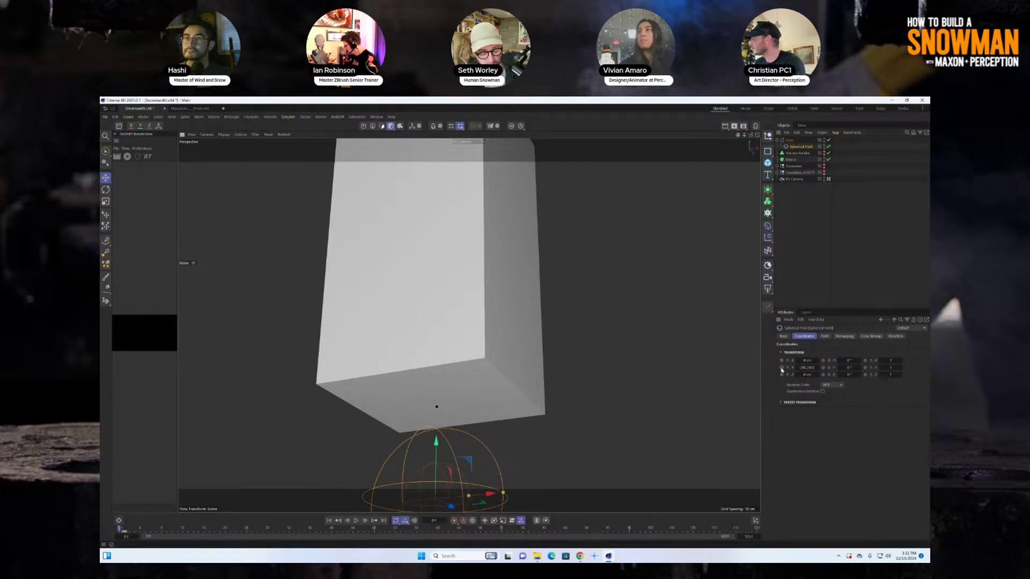
Step: Add a Freeze layer beneath the Spherical Field in the Plain effector and set the Spherical Field's blending to Max
{"action": "left_click", "coordinate": [881, 320]}
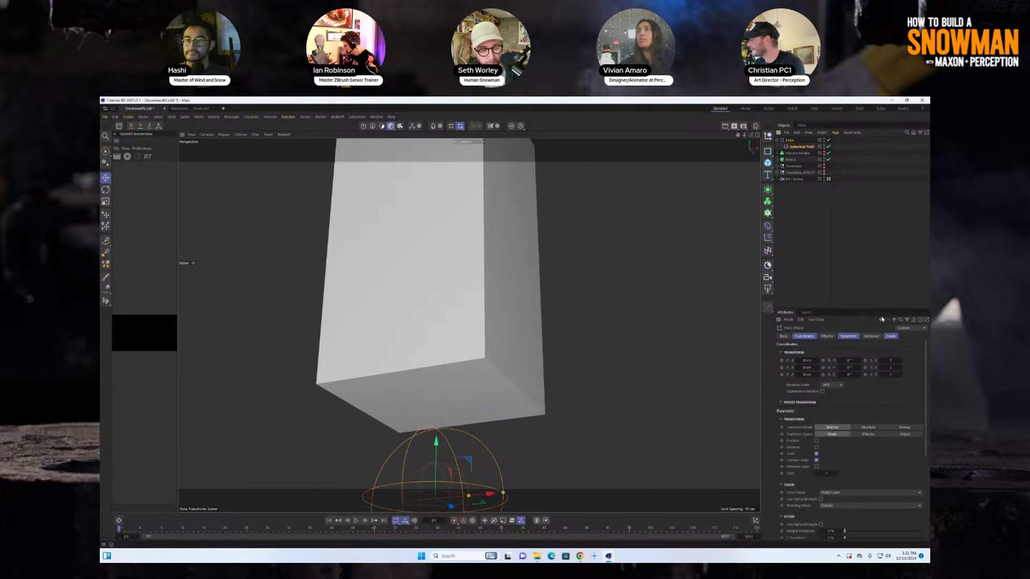
{"action": "left_click", "coordinate": [890, 336]}
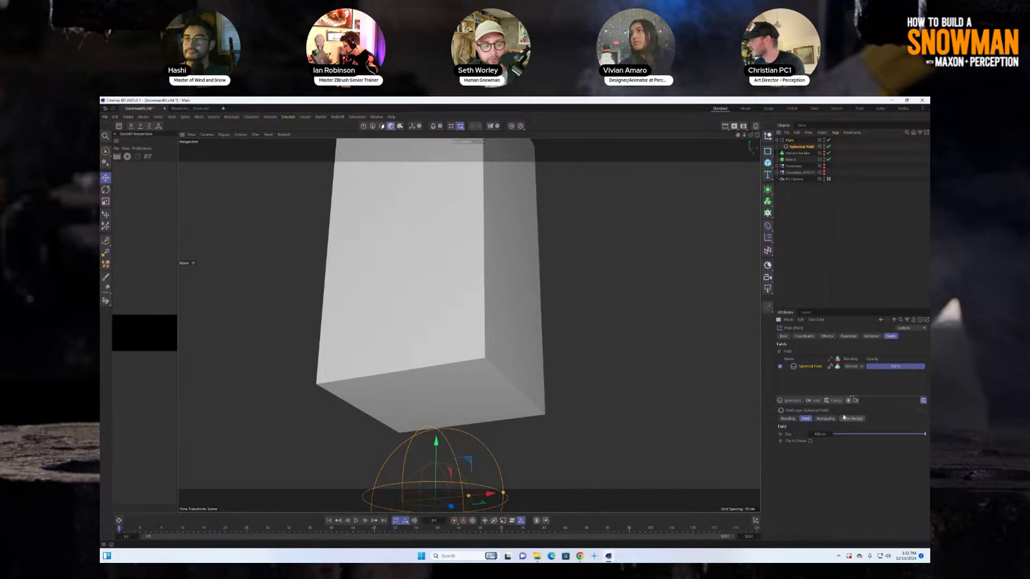
{"action": "left_click", "coordinate": [836, 402]}
{"action": "left_click", "coordinate": [845, 454]}
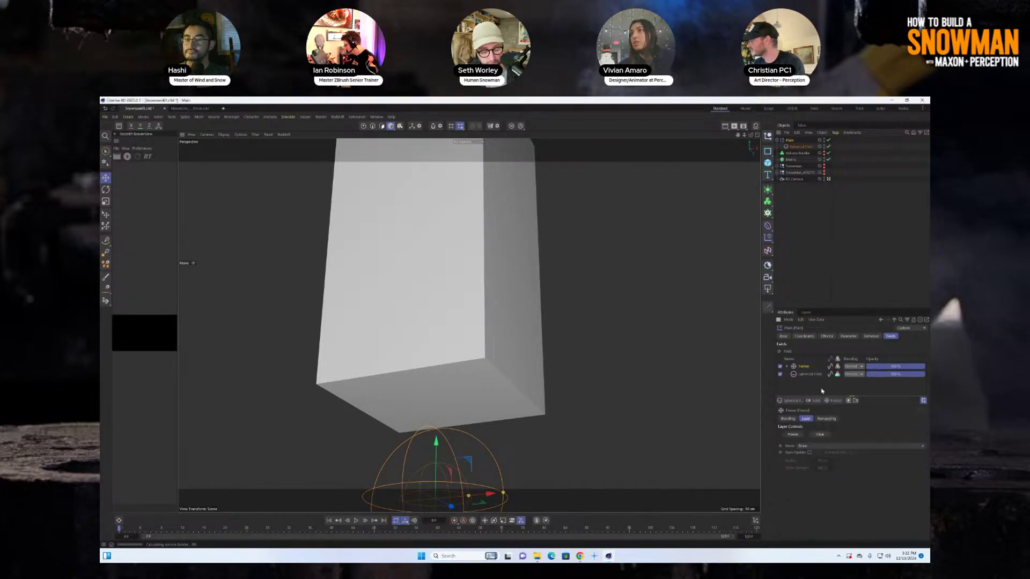
{"action": "left_click_drag", "start_coordinate": [809, 380], "coordinate": [805, 380]}
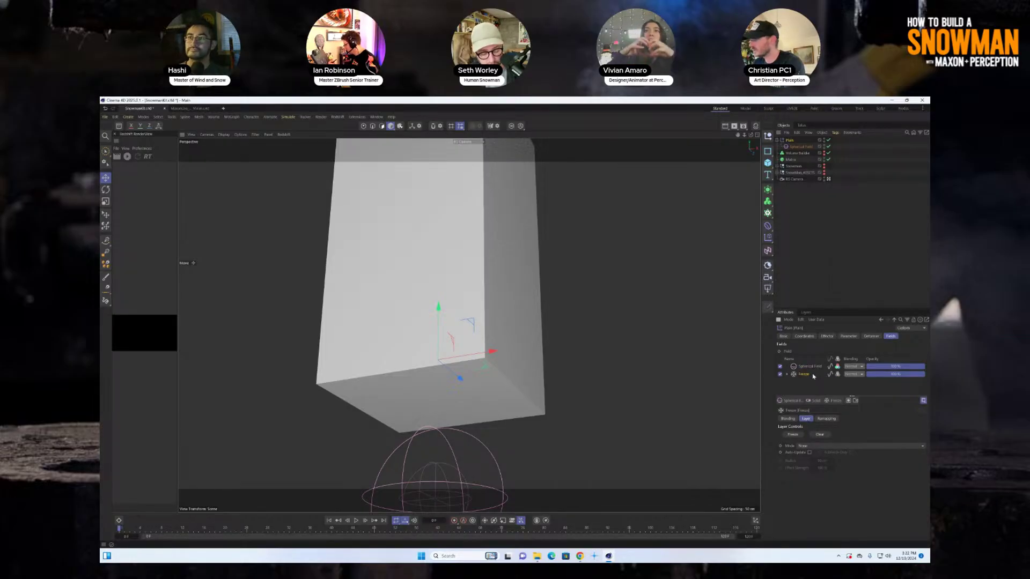
{"action": "left_click", "coordinate": [861, 367]}
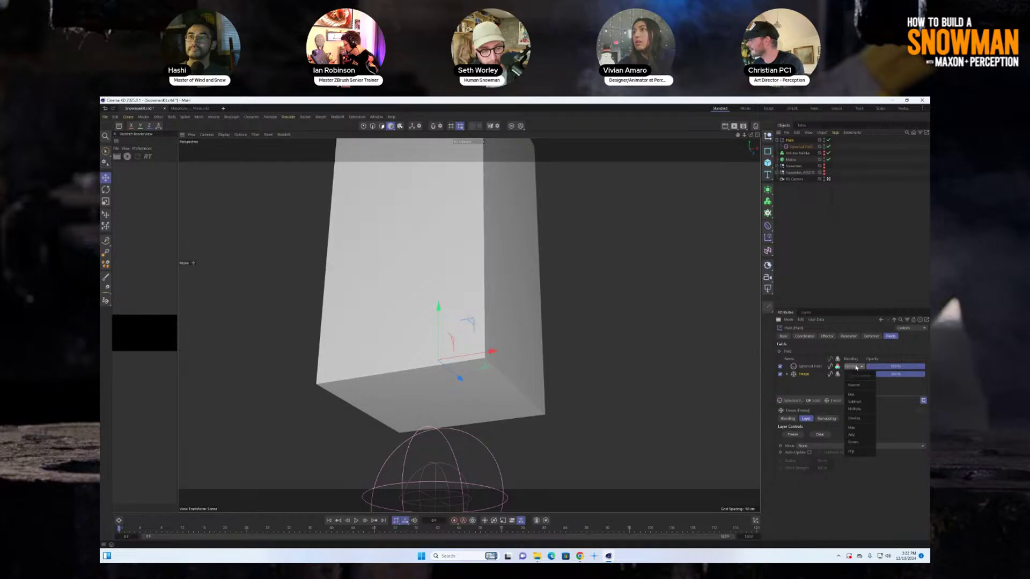
{"action": "left_click", "coordinate": [858, 428]}
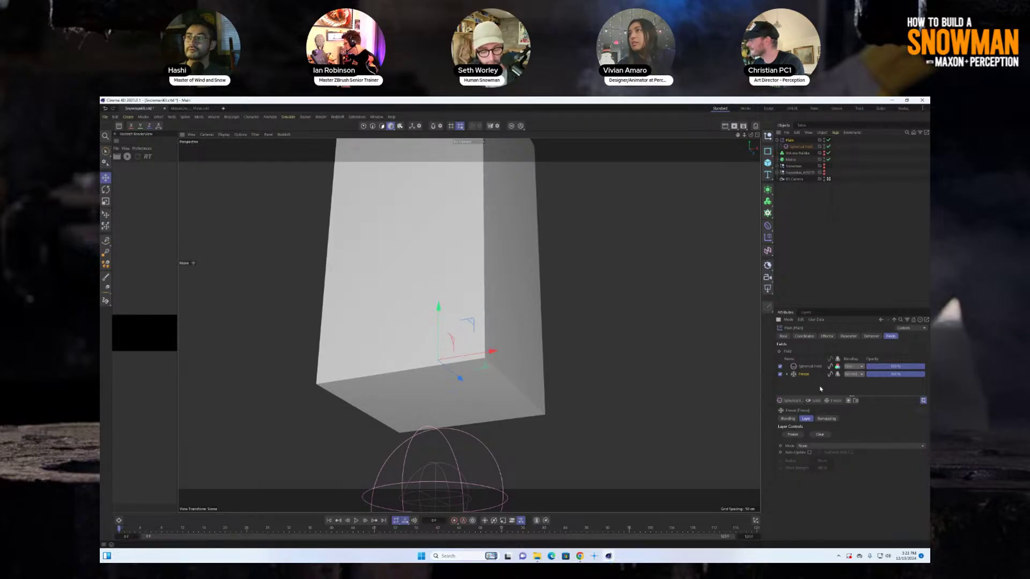
Step: Set the Freeze layer's mode to Grow and play the animation to preview the growth through the Matrix
{"action": "left_click", "coordinate": [810, 445]}
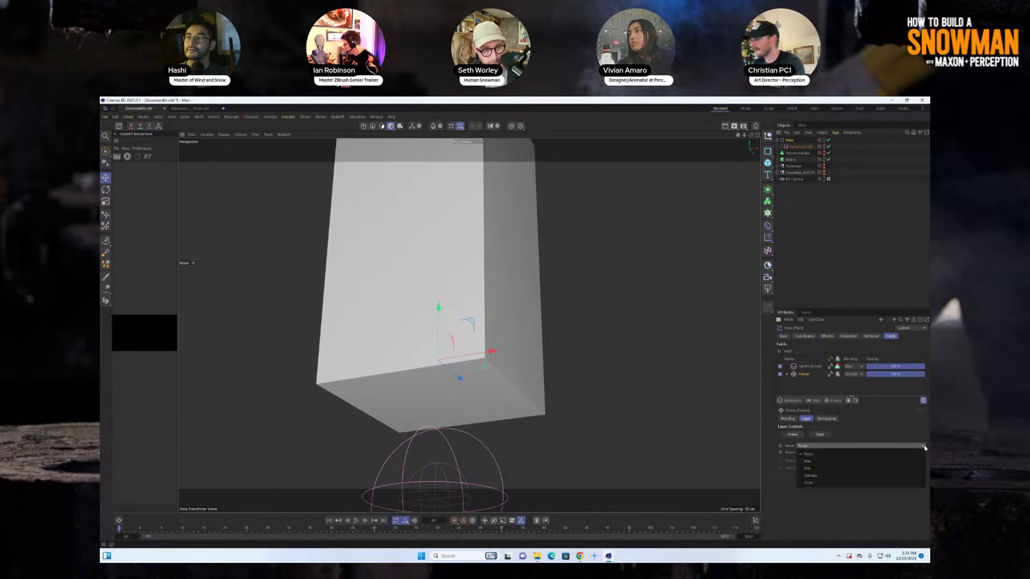
{"action": "left_click", "coordinate": [810, 483]}
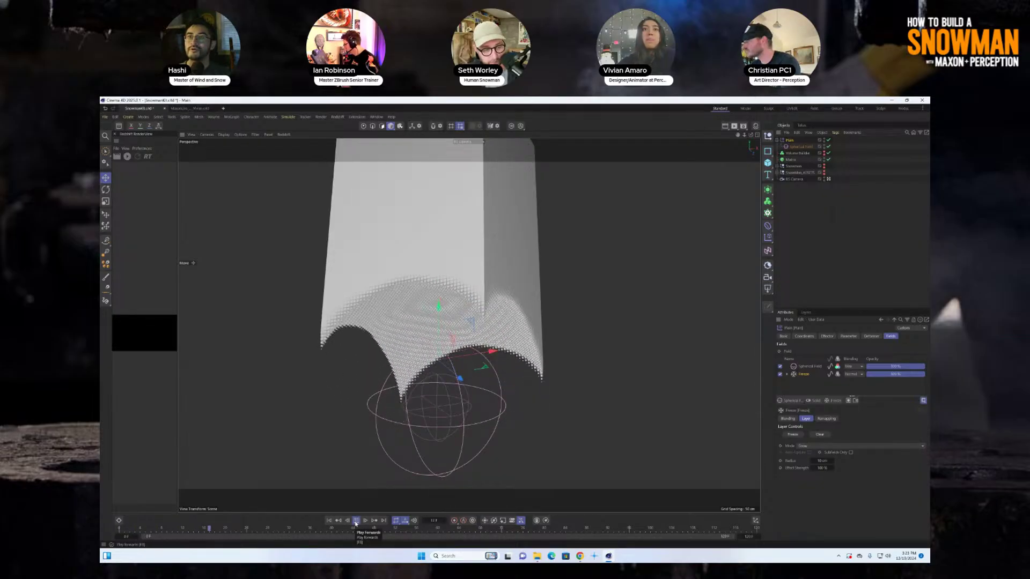
{"action": "left_click", "coordinate": [356, 521]}
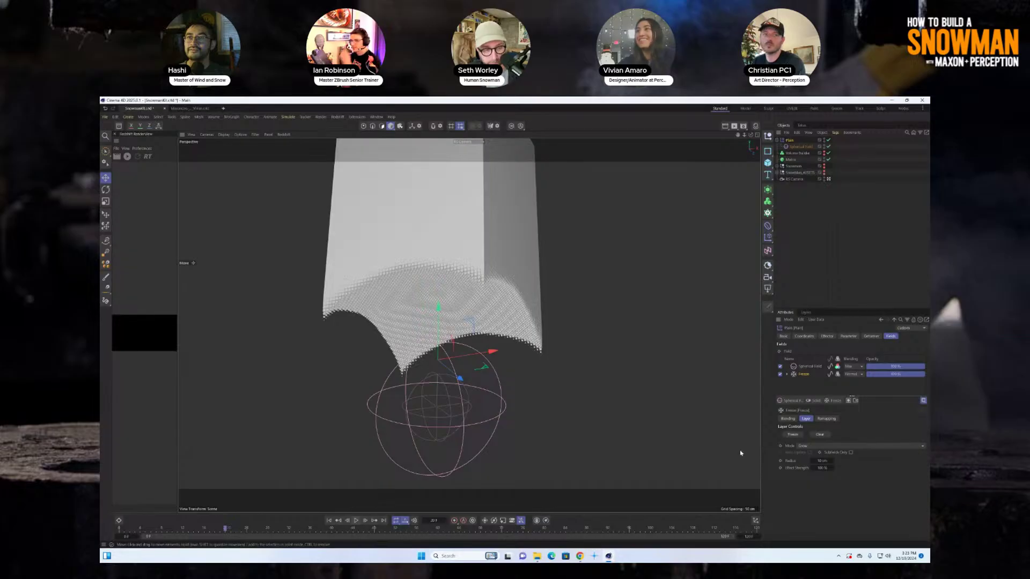
{"action": "left_click_drag", "start_coordinate": [464, 312], "coordinate": [469, 328], "text": "alt"}
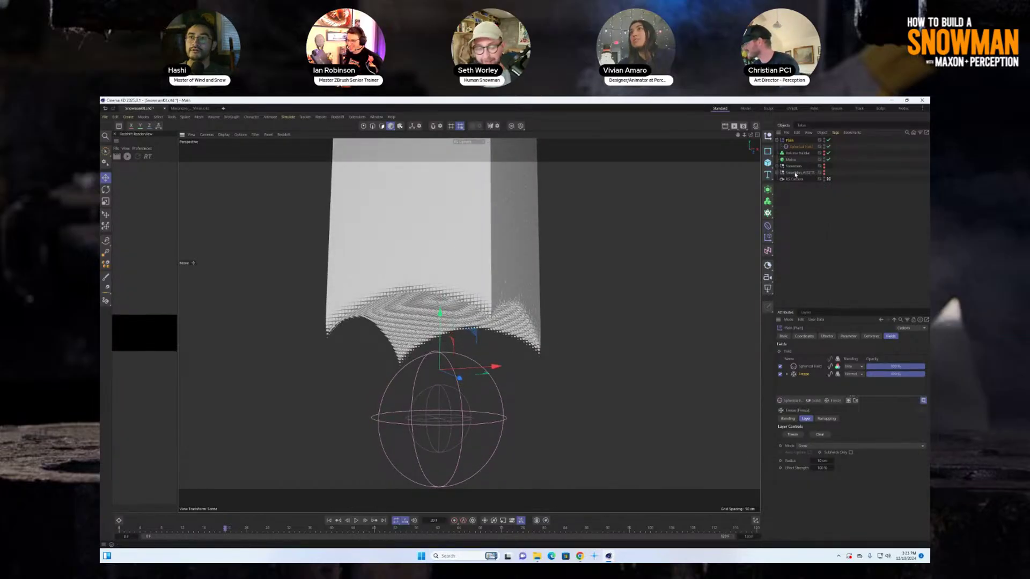
Step: Set the Plain effector's Transform Mode to Remap
{"action": "left_click", "coordinate": [827, 336]}
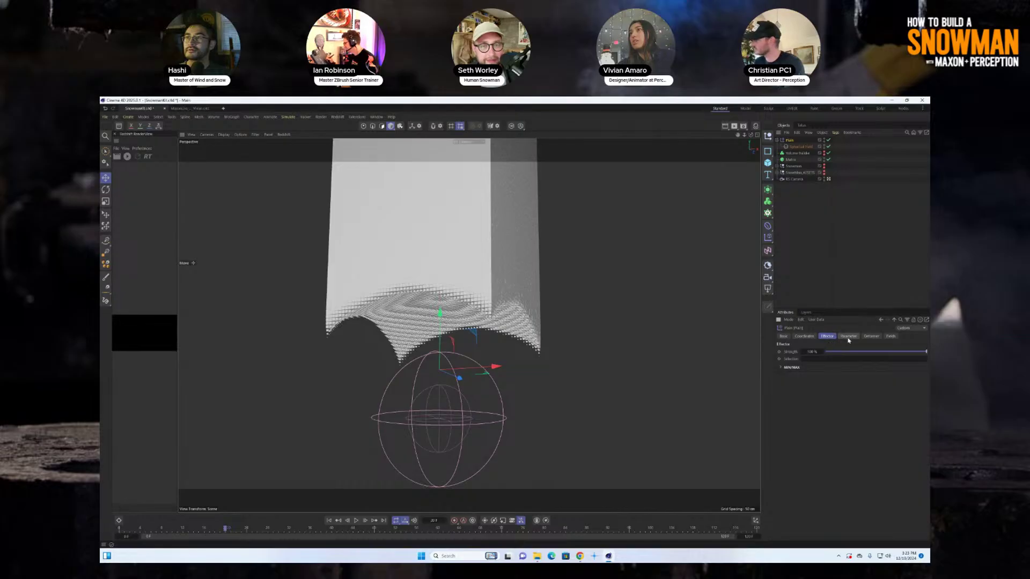
{"action": "left_click", "coordinate": [848, 336]}
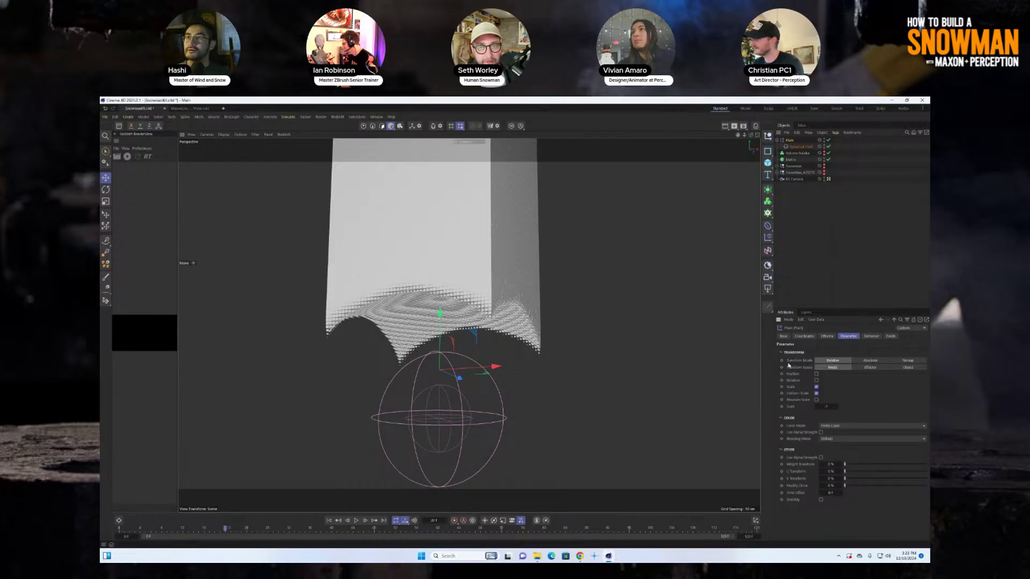
{"action": "left_click", "coordinate": [907, 361]}
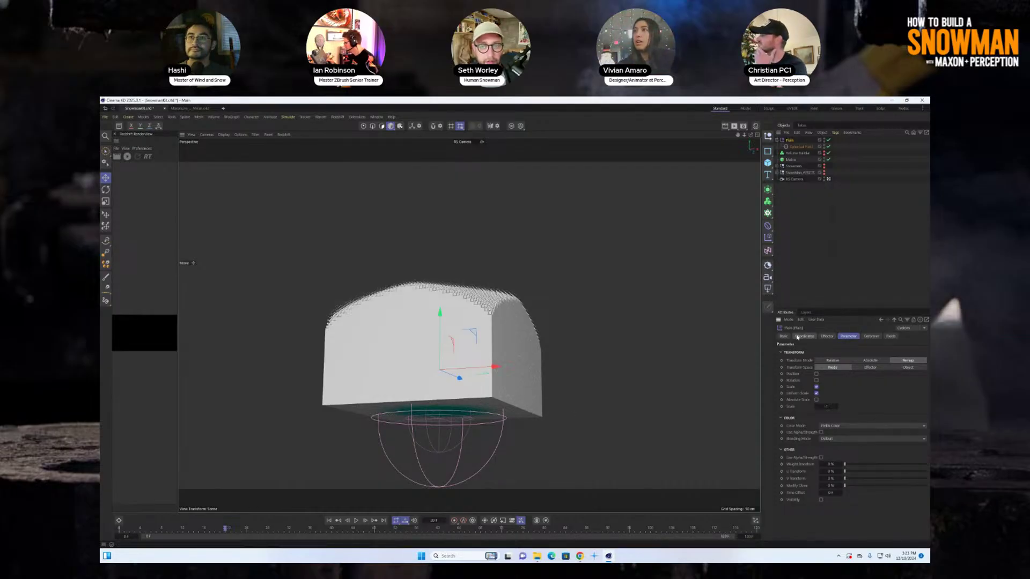
Step: Add a Shader Field to the Plain effector's fields and assign it a Noise shader
{"action": "left_click", "coordinate": [890, 337]}
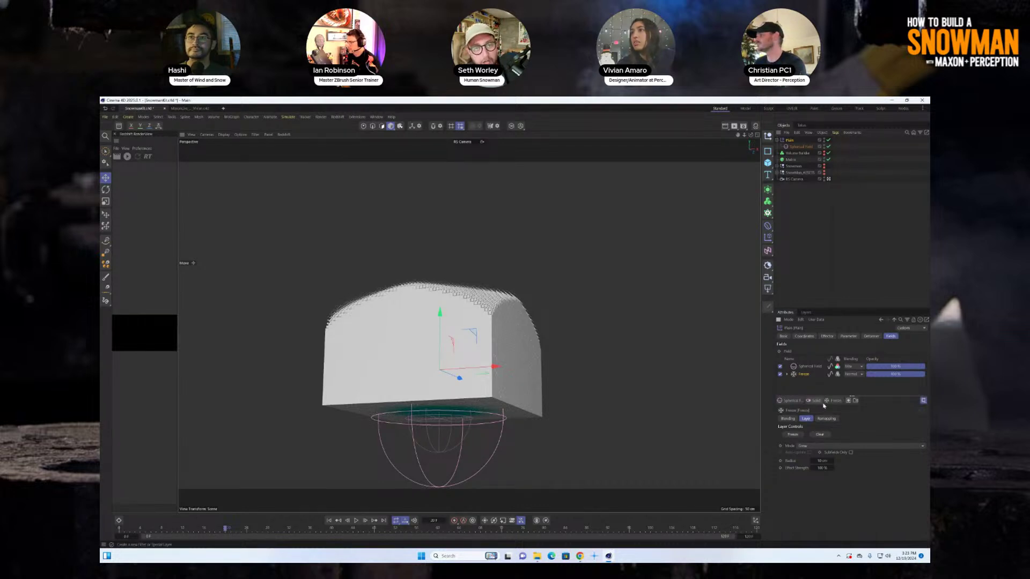
{"action": "left_click", "coordinate": [793, 402]}
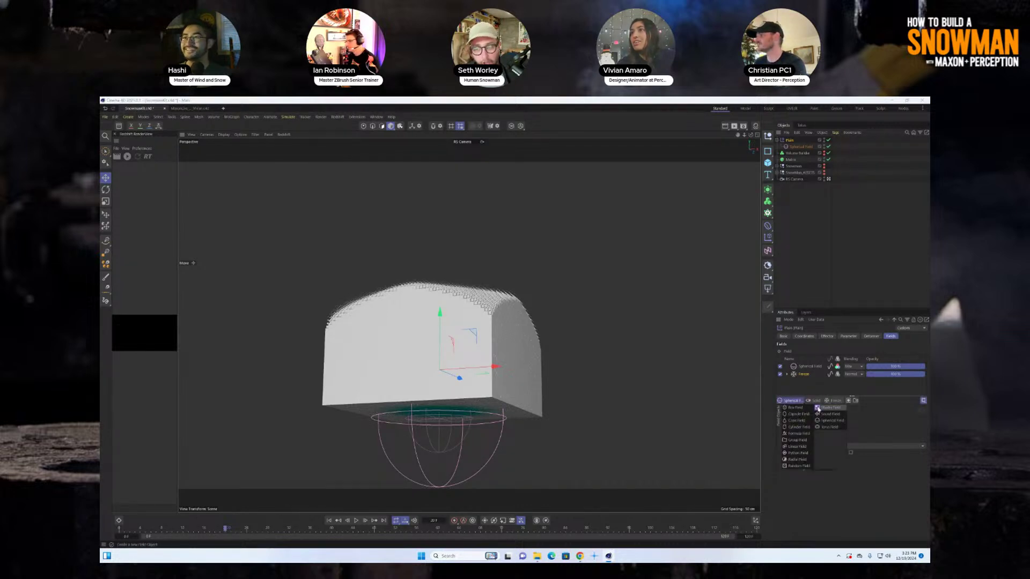
{"action": "left_click", "coordinate": [819, 409]}
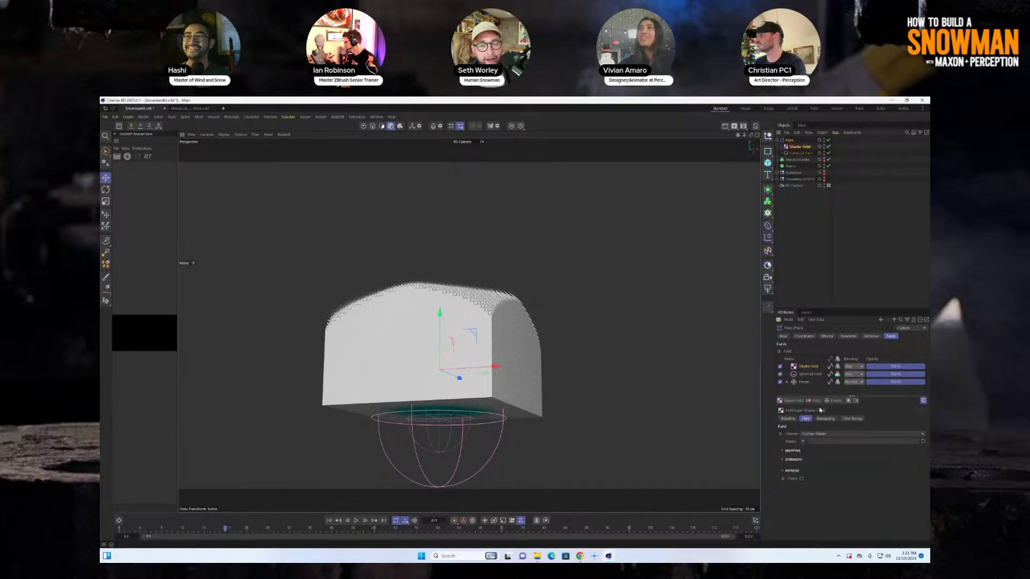
{"action": "left_click", "coordinate": [802, 441]}
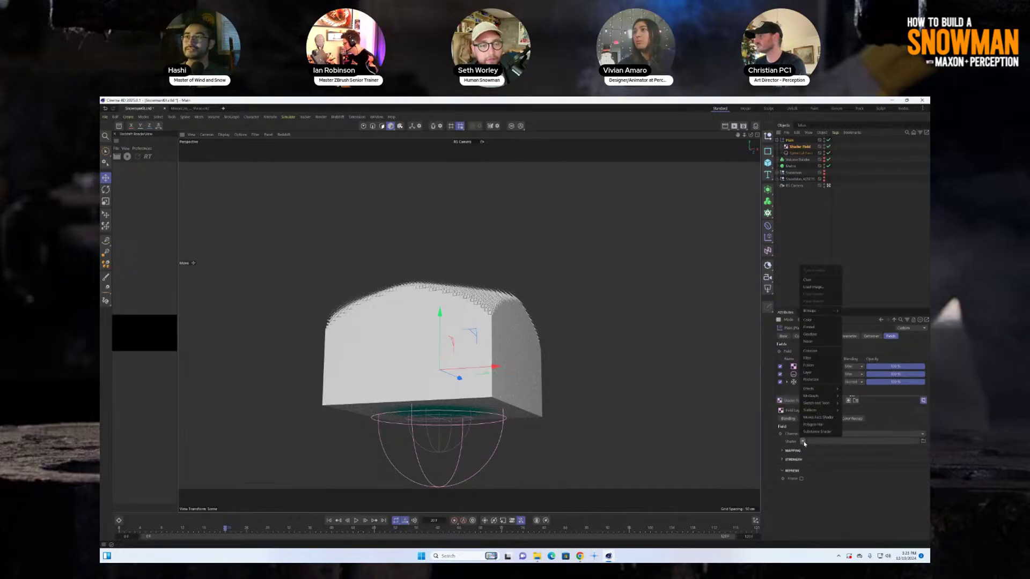
{"action": "left_click", "coordinate": [826, 343]}
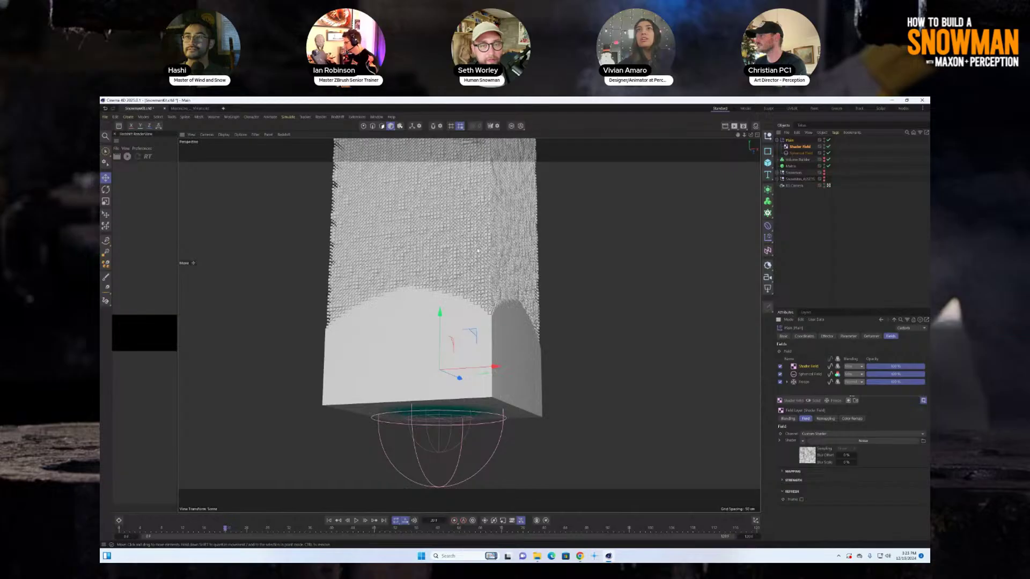
Step: Nest the Shader Field inside the Freeze layer's Radius sub-layer in the Plain effector's fields
{"action": "right_click_drag", "start_coordinate": [477, 250], "coordinate": [429, 255], "text": "alt"}
{"action": "left_click_drag", "start_coordinate": [429, 255], "coordinate": [454, 334], "text": "alt"}
{"action": "right_click_drag", "start_coordinate": [453, 334], "coordinate": [433, 334], "text": "alt"}
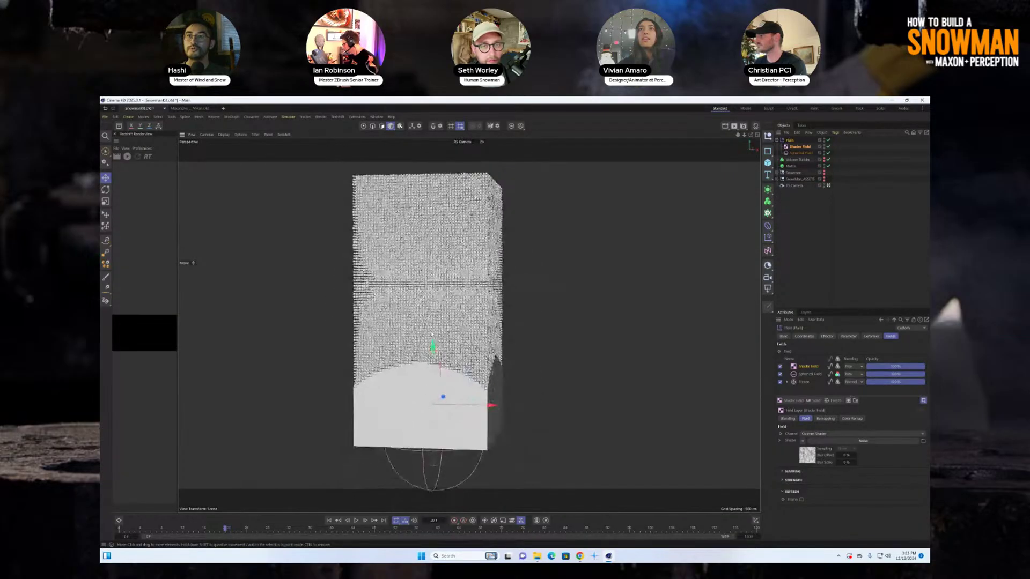
{"action": "left_click", "coordinate": [787, 383]}
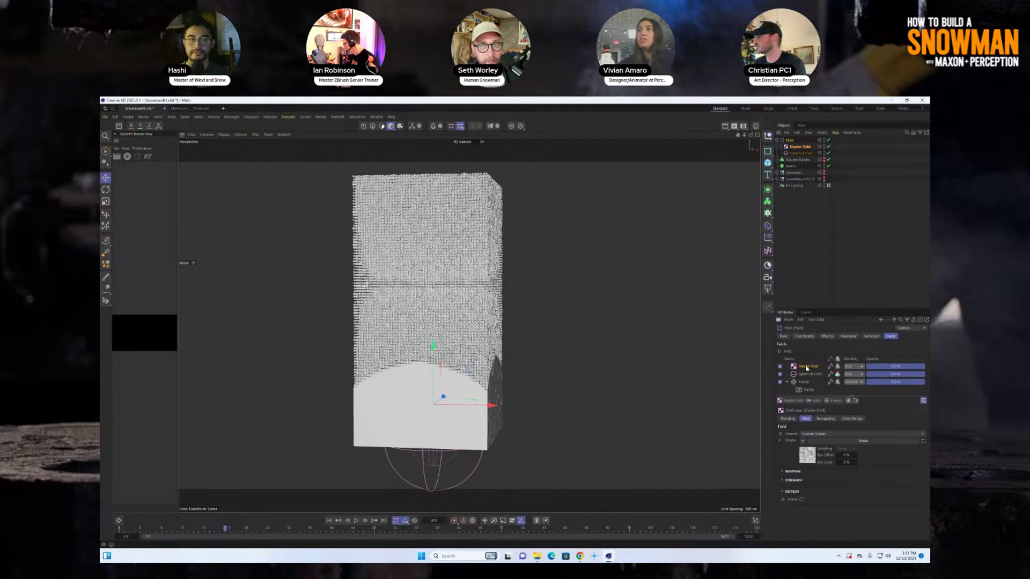
{"action": "left_click_drag", "start_coordinate": [809, 369], "coordinate": [812, 392]}
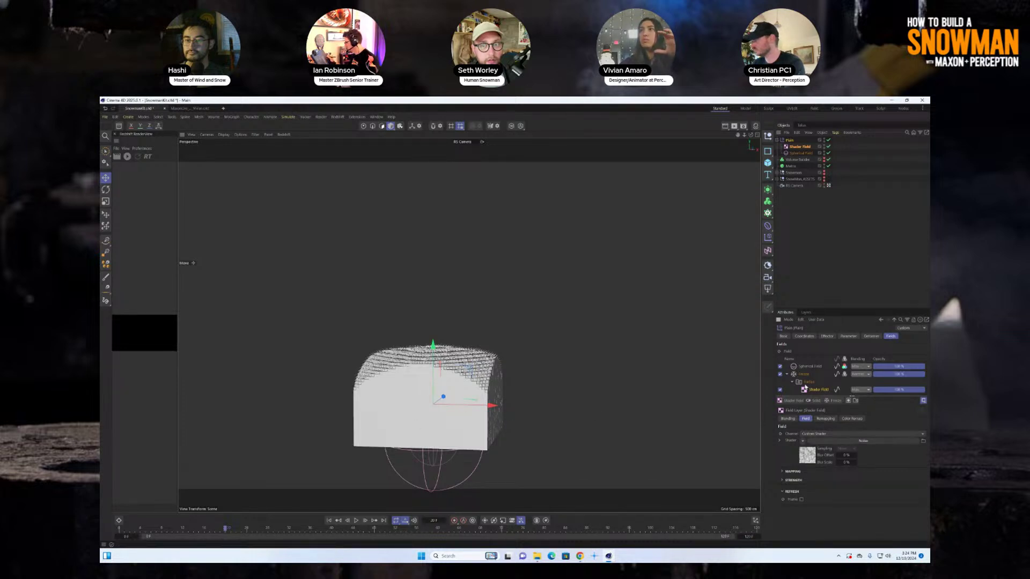
Step: Enlarge the Noise shader's global scale, set its animation speed to 2, and raise the low clip and lower the high clip for stronger contrast
{"action": "left_click", "coordinate": [863, 441]}
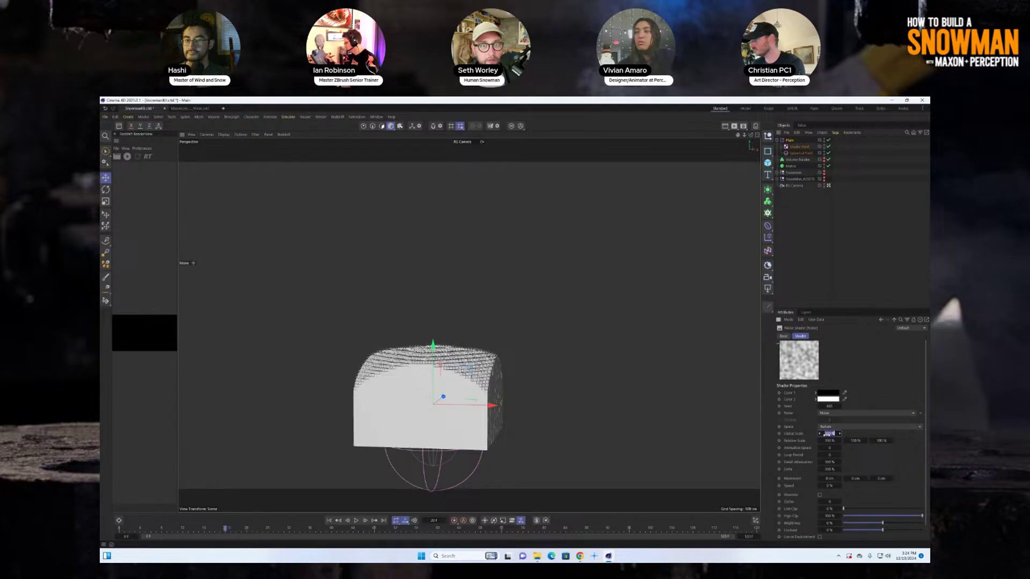
{"action": "left_click_drag", "start_coordinate": [827, 434], "coordinate": [897, 415]}
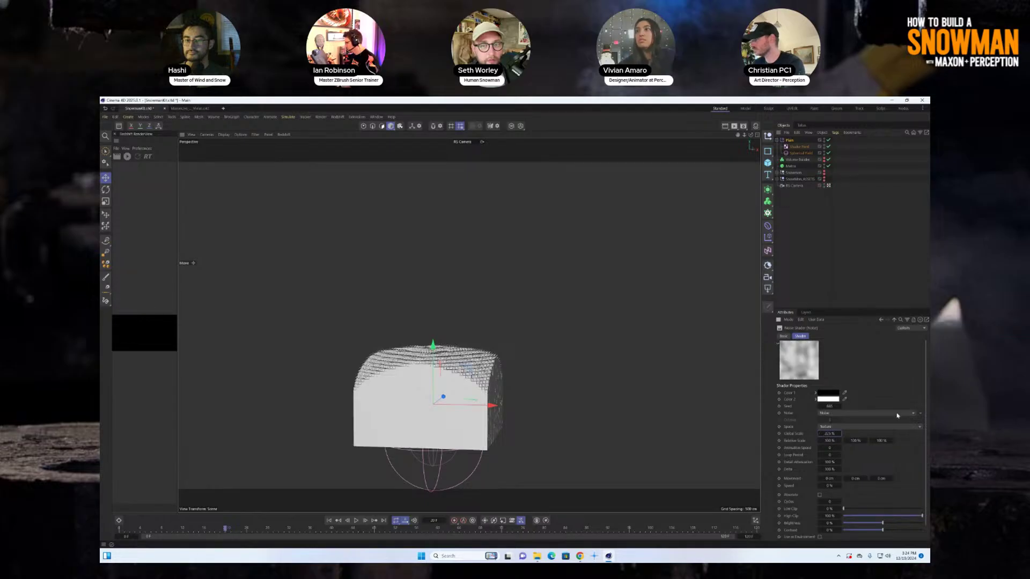
{"action": "left_click", "coordinate": [830, 448]}
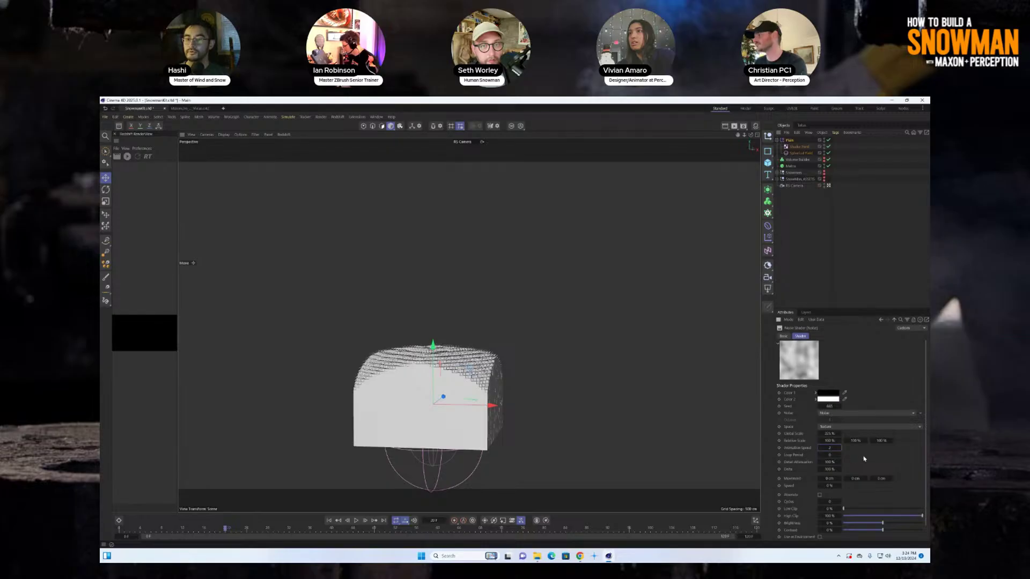
{"action": "type", "text": "2"}
{"action": "key", "text": "Return"}
{"action": "left_click_drag", "start_coordinate": [844, 509], "coordinate": [904, 516]}
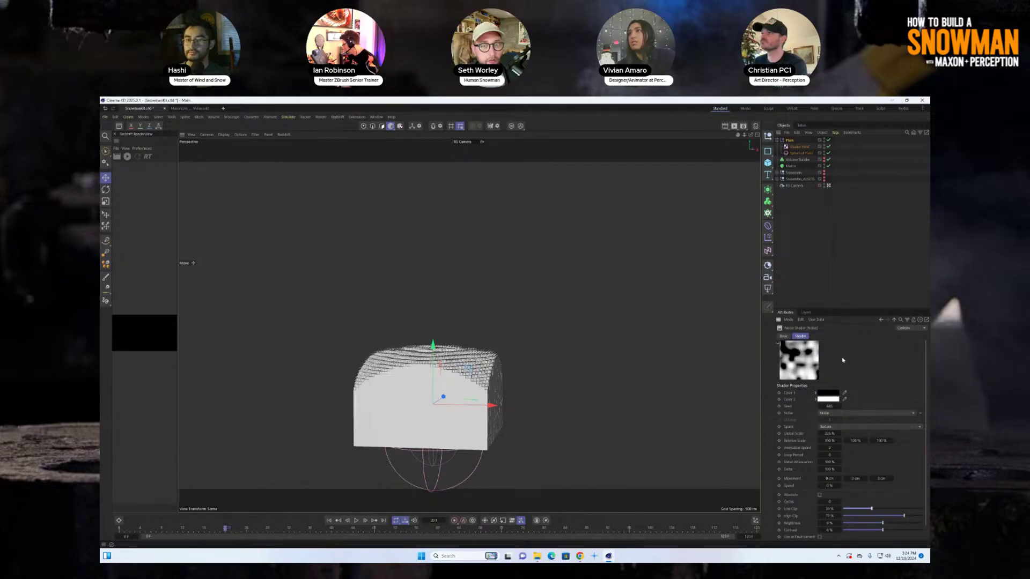
Step: Check the Matrix's effector list and the Plain effector's parameters, field layers and Shader Field remapping
{"action": "left_click", "coordinate": [795, 141]}
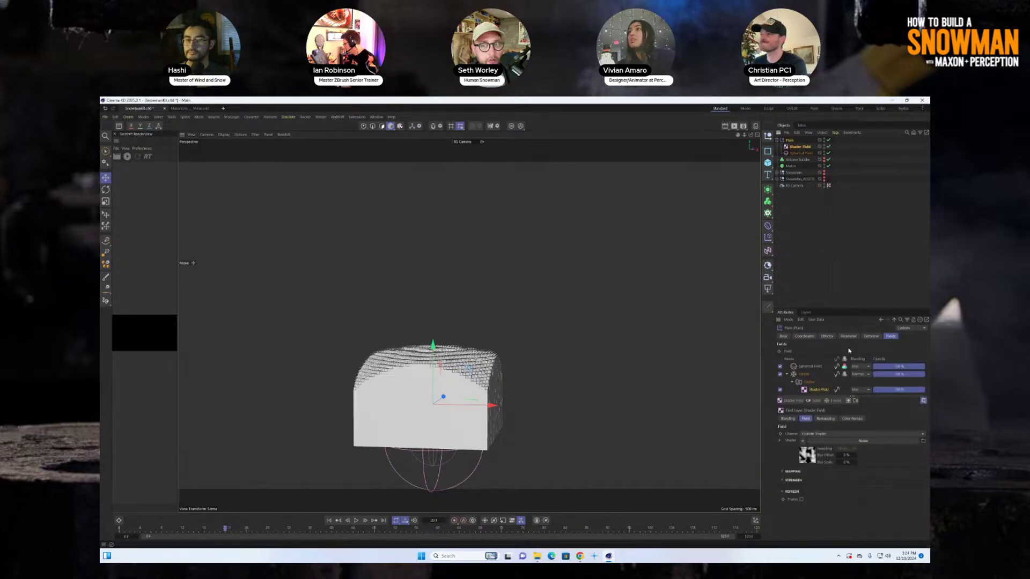
{"action": "left_click", "coordinate": [791, 167]}
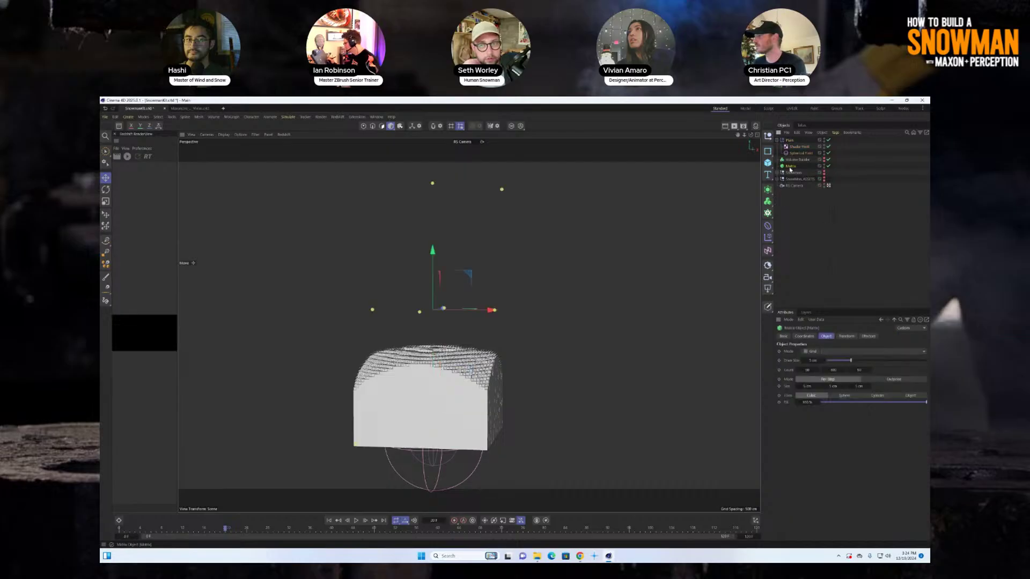
{"action": "left_click", "coordinate": [868, 337]}
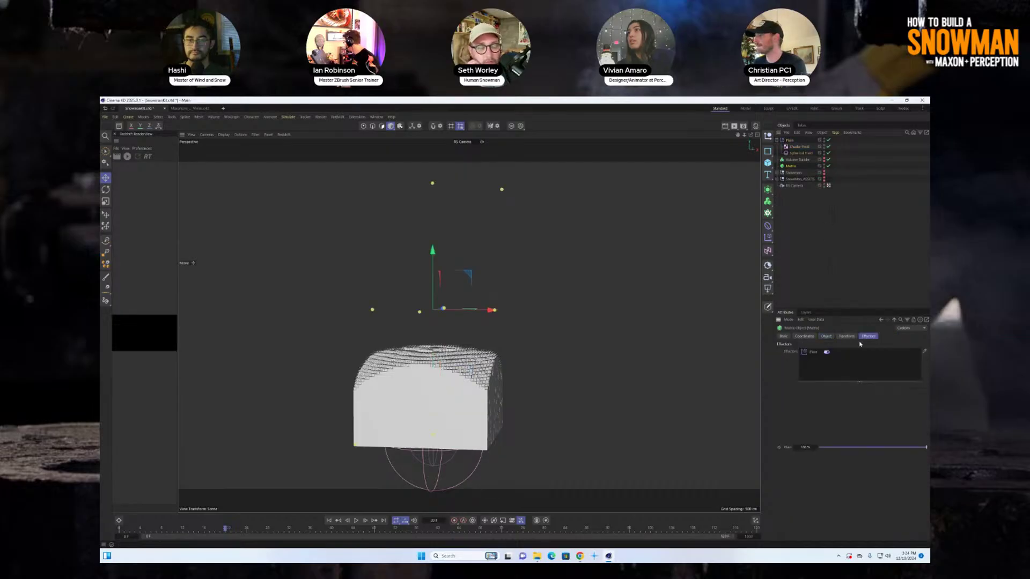
{"action": "left_click", "coordinate": [790, 141]}
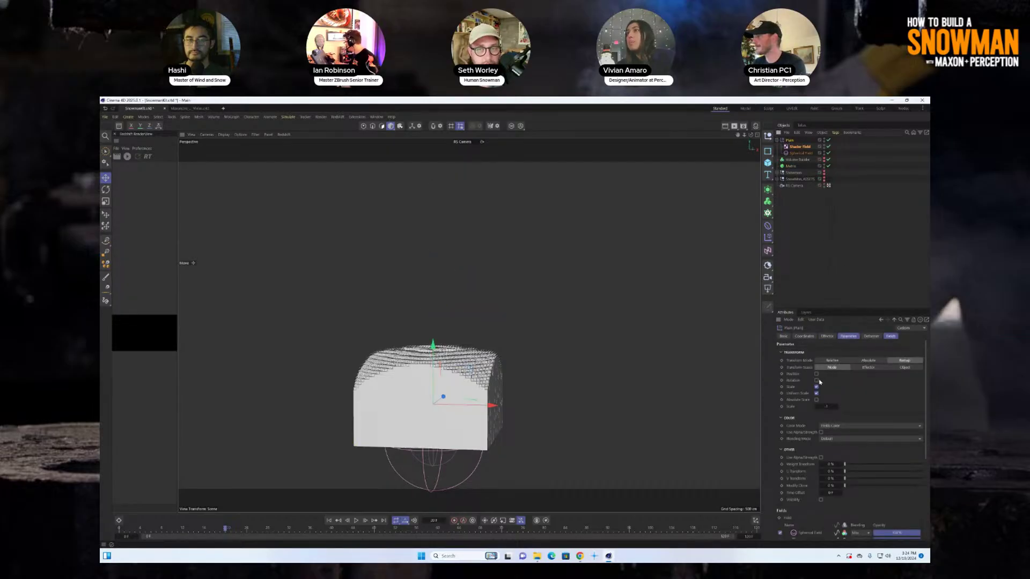
{"action": "left_click", "coordinate": [891, 336]}
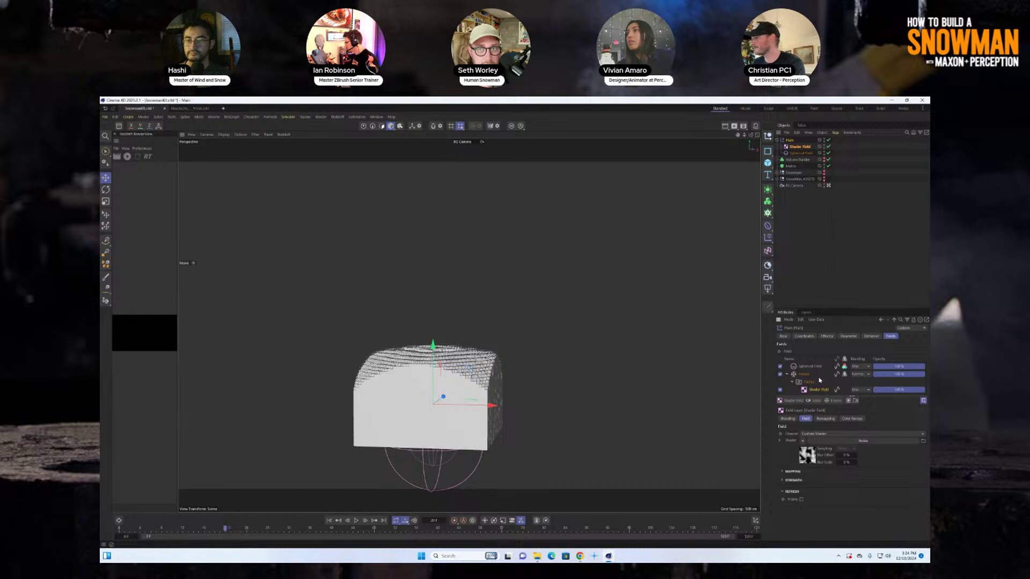
{"action": "left_click", "coordinate": [803, 441]}
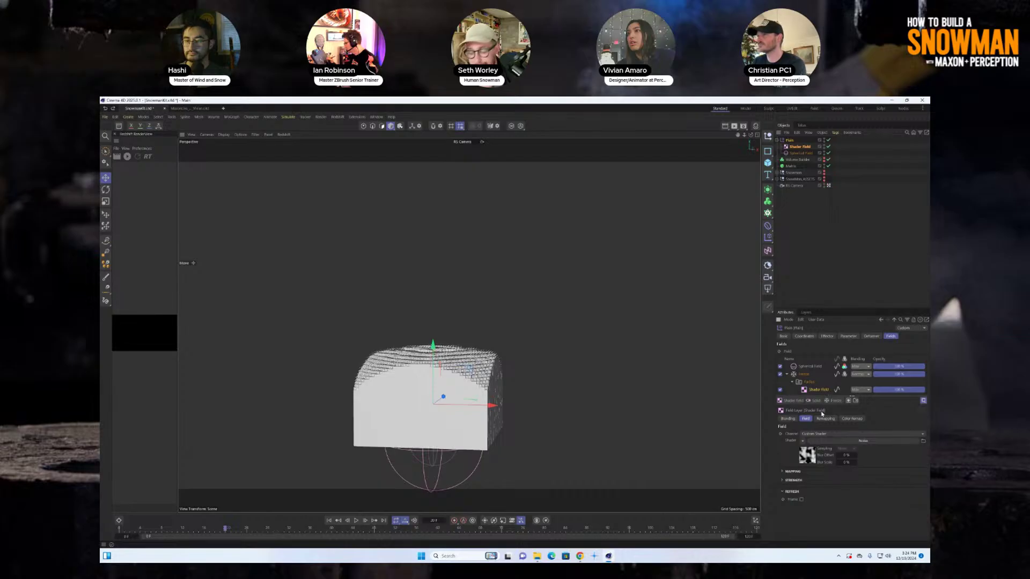
{"action": "left_click", "coordinate": [825, 419]}
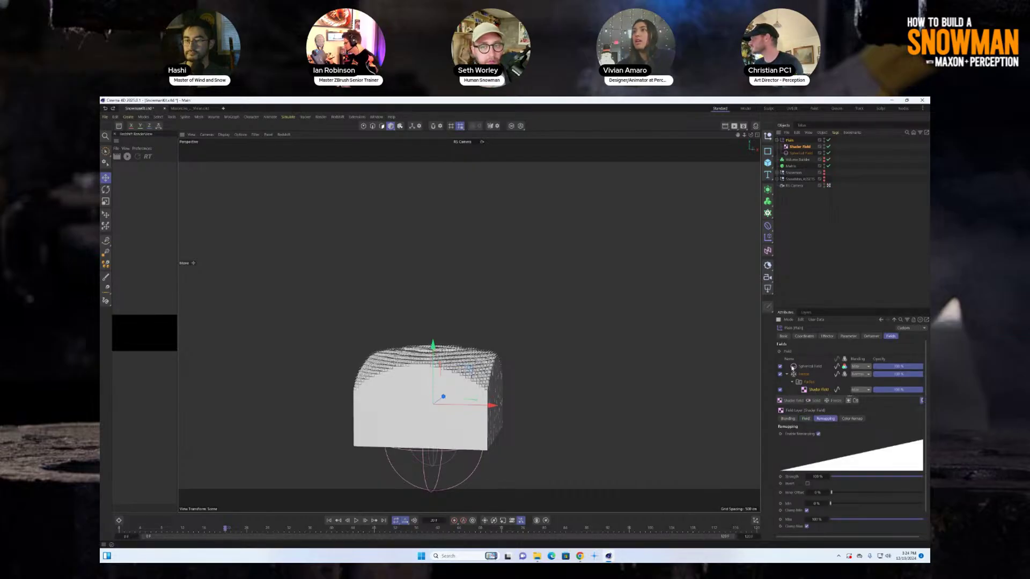
{"action": "left_click", "coordinate": [787, 375]}
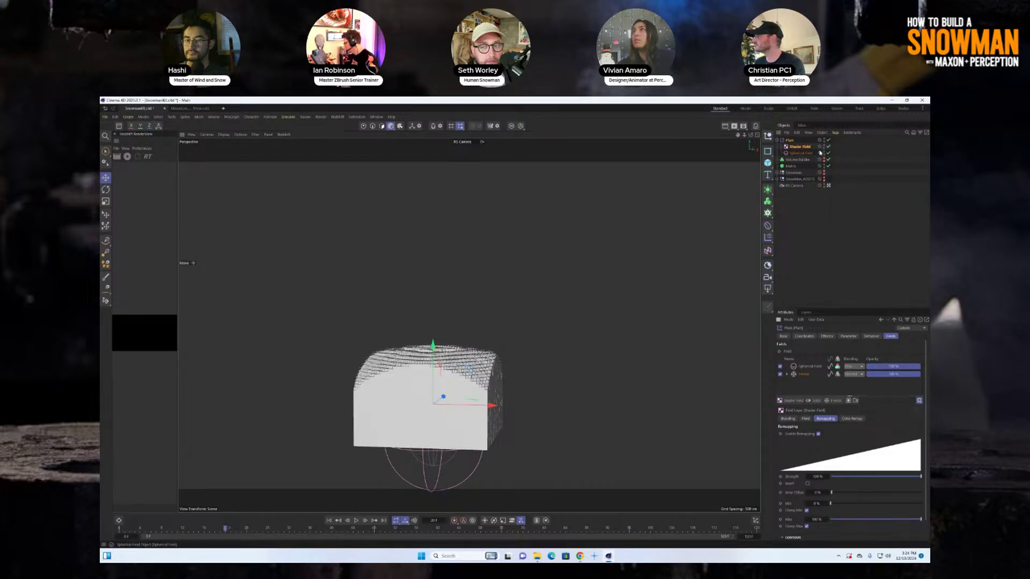
Step: Show the Volume Builder in the viewport and hide the Matrix
{"action": "left_click", "coordinate": [792, 166]}
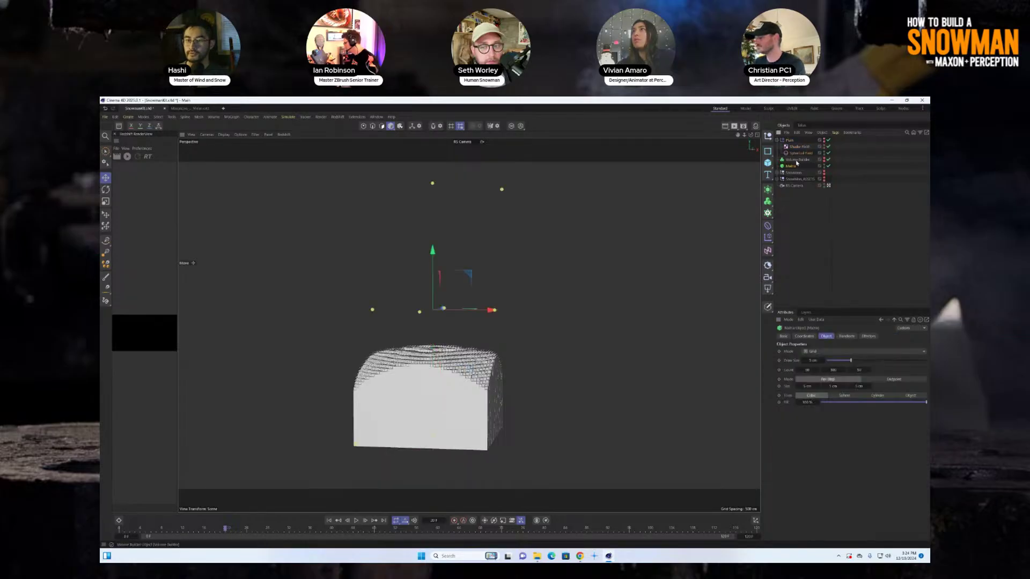
{"action": "left_click", "coordinate": [797, 161]}
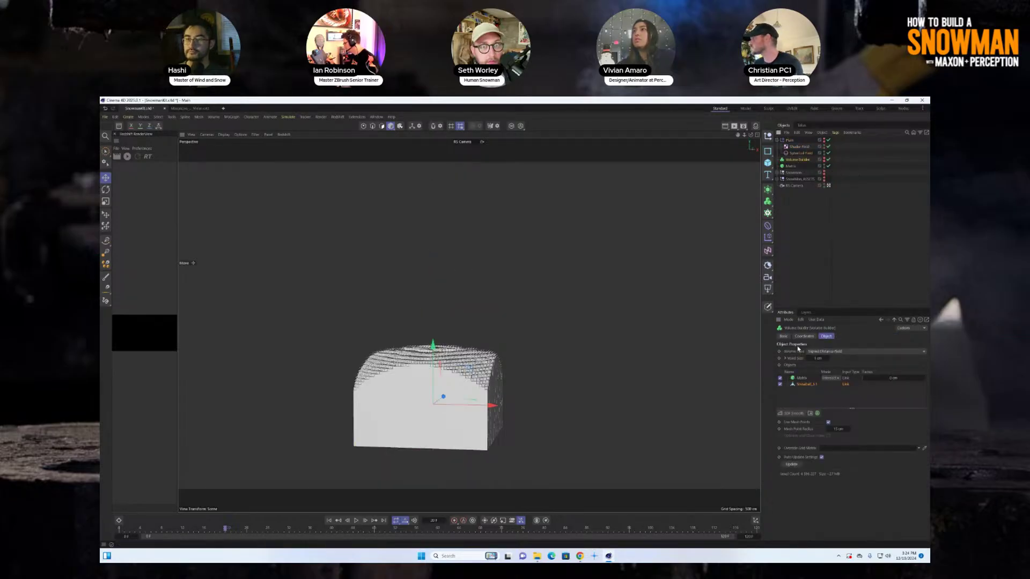
{"action": "left_click", "coordinate": [824, 161]}
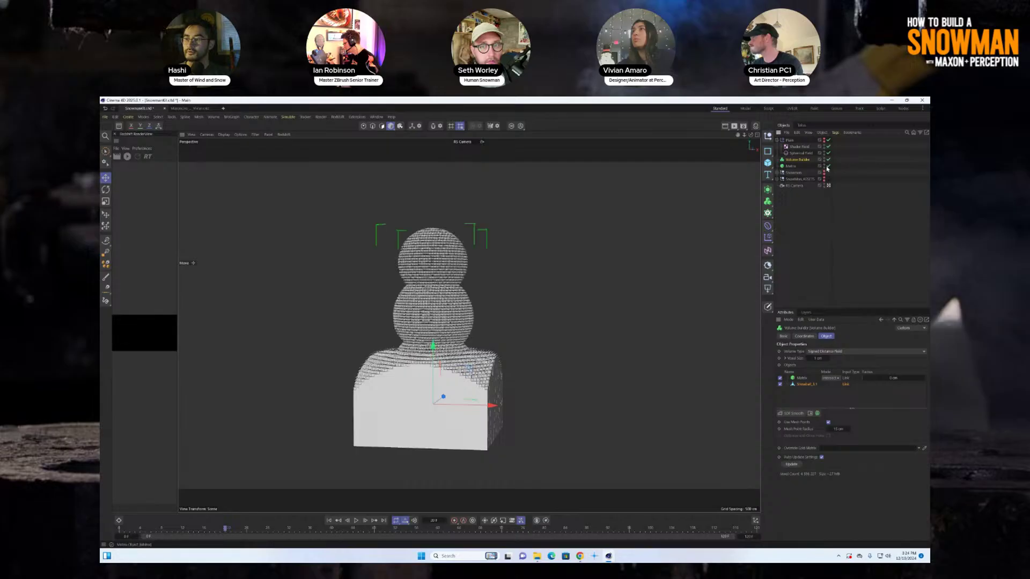
{"action": "double_click", "coordinate": [824, 167]}
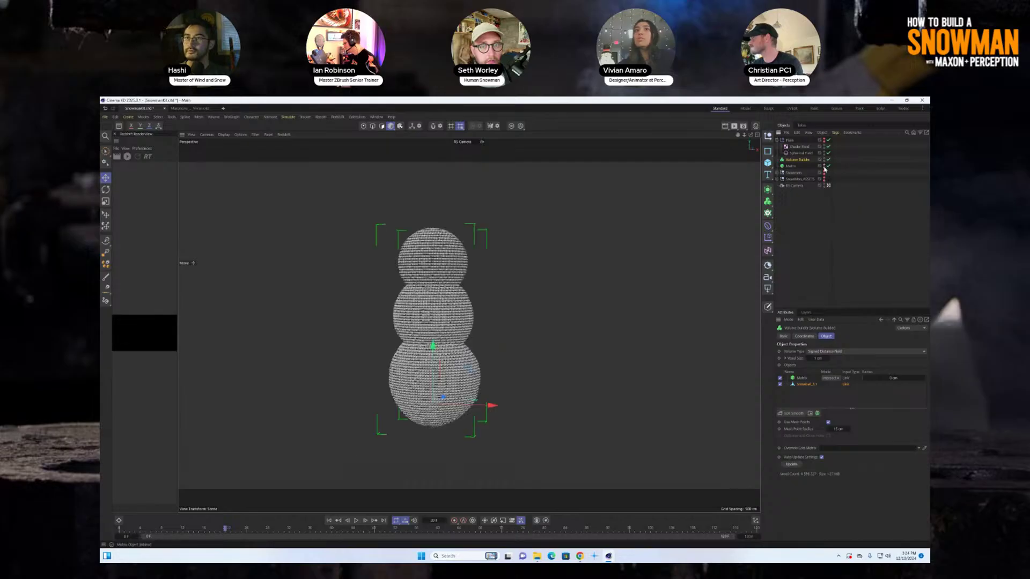
Step: Enable Use Particle Size for the Matrix in the Volume Builder, comparing the volume with the option off and on
{"action": "left_click", "coordinate": [805, 380]}
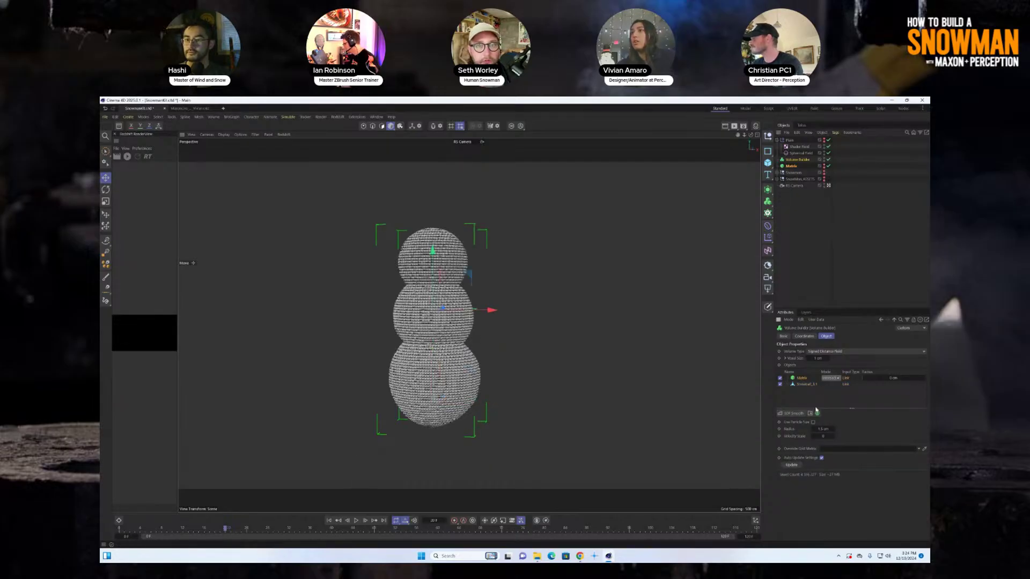
{"action": "left_click", "coordinate": [814, 423]}
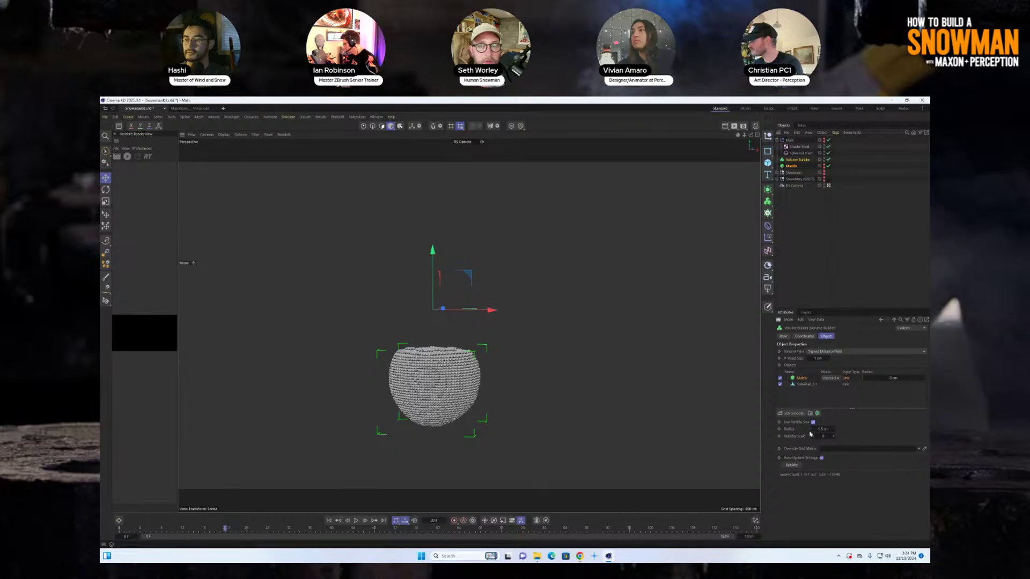
{"action": "left_click", "coordinate": [813, 424]}
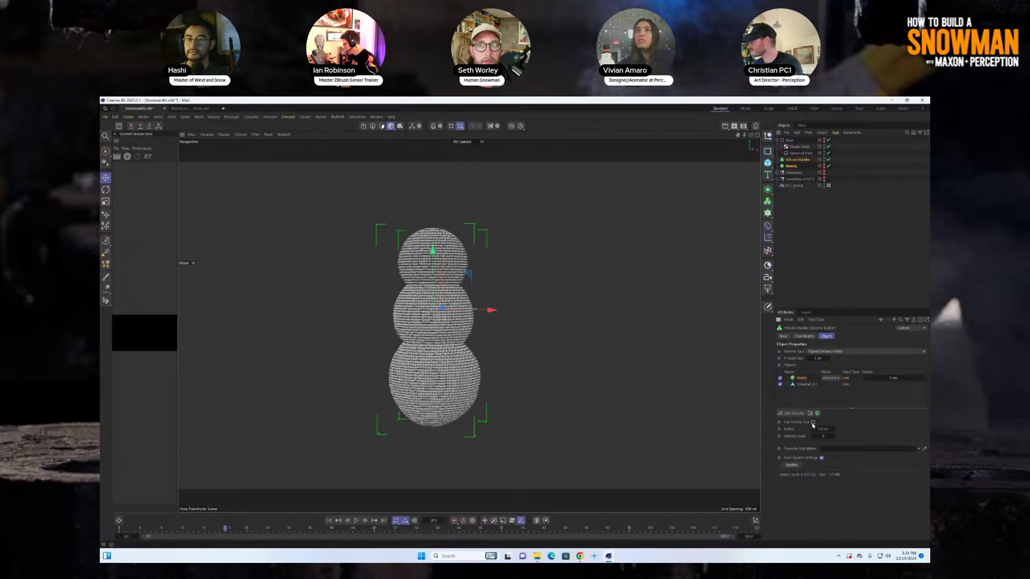
{"action": "left_click", "coordinate": [813, 423]}
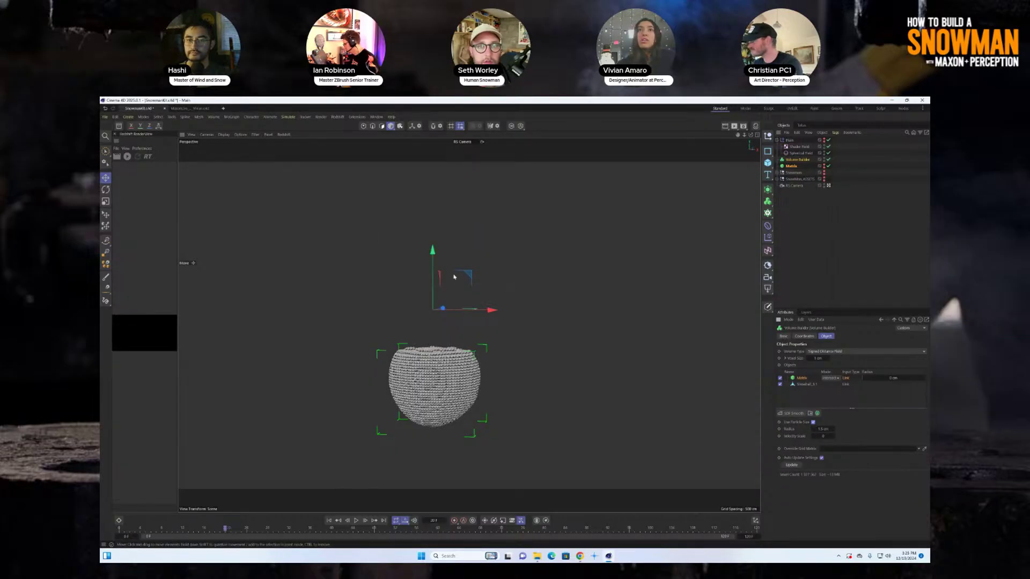
{"action": "left_click", "coordinate": [814, 423]}
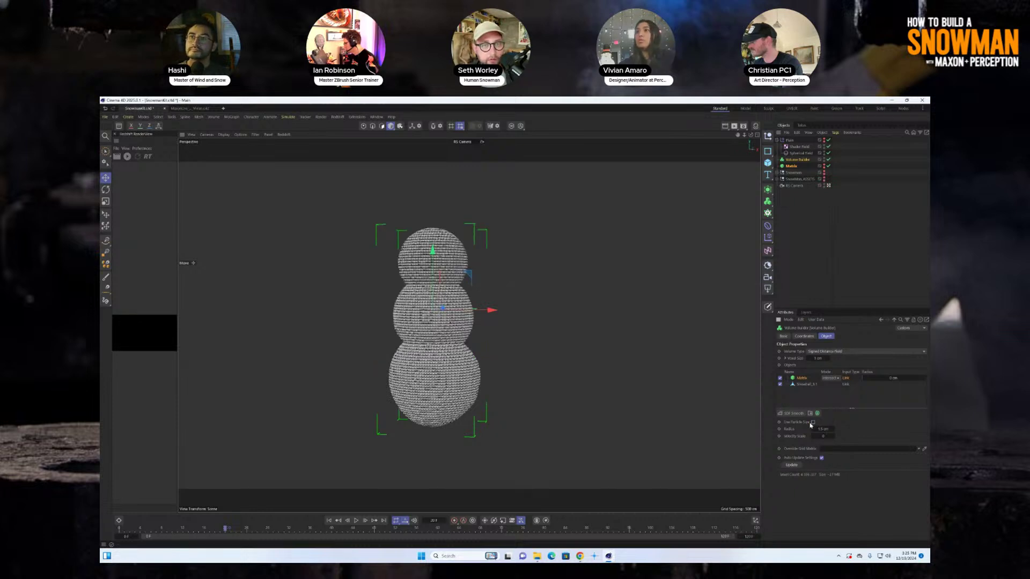
{"action": "left_click", "coordinate": [813, 423]}
Step: Compare the volume with the Matrix itself, hide the Matrix again, and increase its particle radius in the Volume Builder to form a solid mass
{"action": "left_click", "coordinate": [827, 168]}
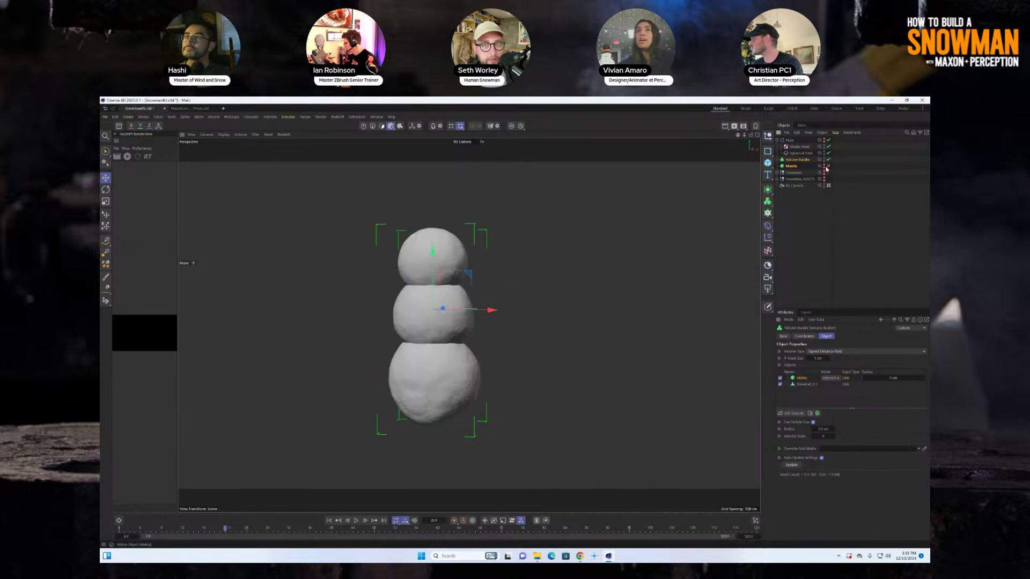
{"action": "left_click", "coordinate": [828, 166]}
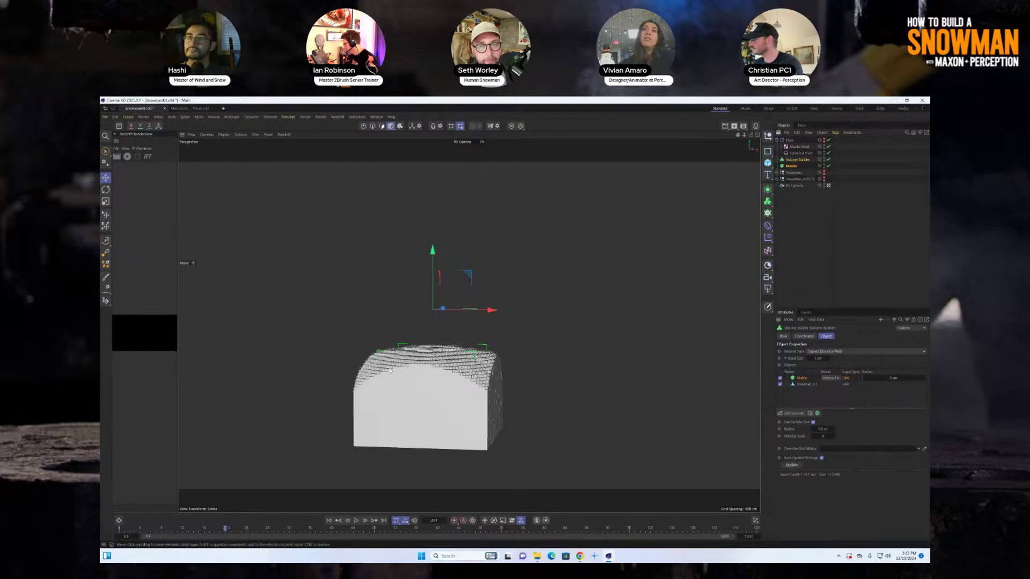
{"action": "left_click", "coordinate": [826, 168]}
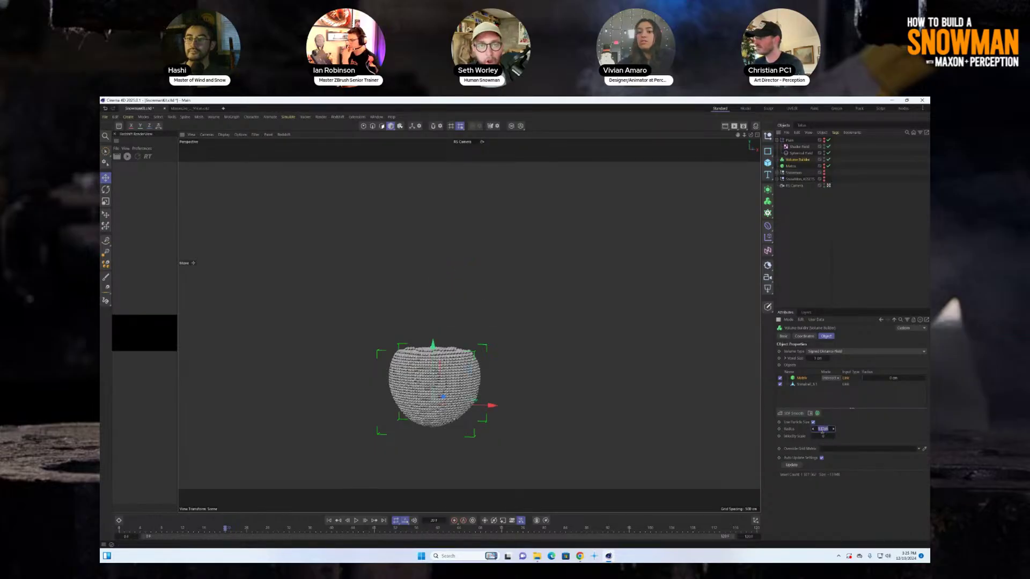
{"action": "key", "text": "Return"}
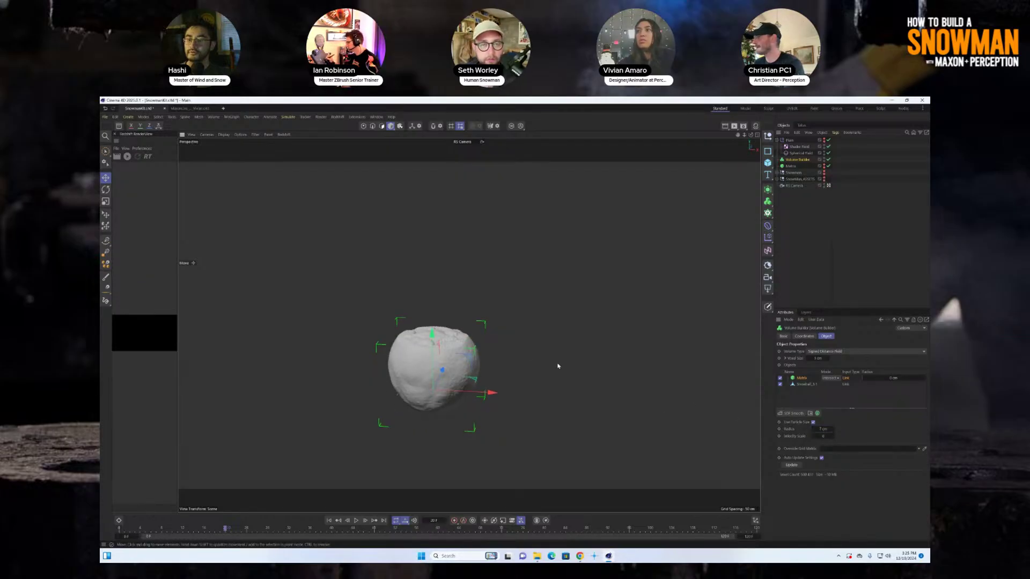
{"action": "scroll", "coordinate": [558, 367], "scroll_direction": "up", "scroll_amount": 4}
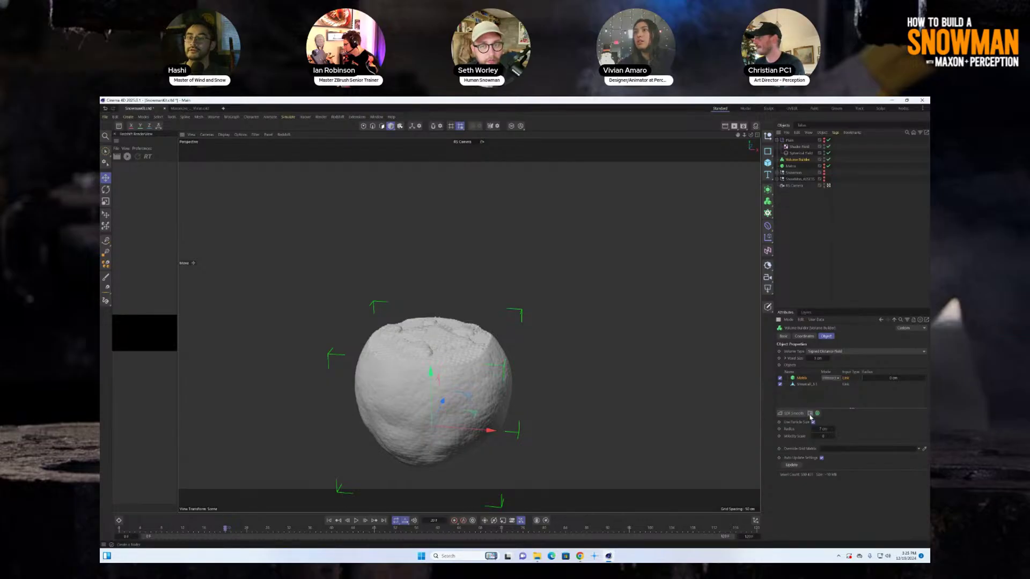
Step: Group the Matrix with an SDF Smooth filter in a Volume Builder folder and set the folder's mode to Intersect
{"action": "left_click", "coordinate": [810, 414]}
{"action": "left_click_drag", "start_coordinate": [805, 380], "coordinate": [805, 378]}
{"action": "left_click", "coordinate": [797, 414]}
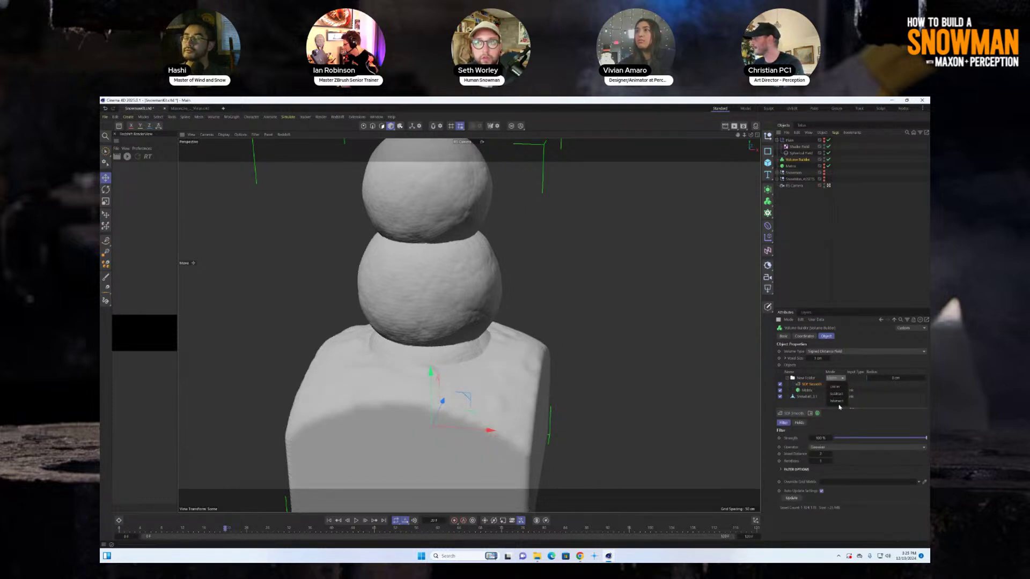
Step: Compare the growing snow surface up close with the SDF Smooth layer off and on, leaving it enabled
{"action": "left_click", "coordinate": [780, 390]}
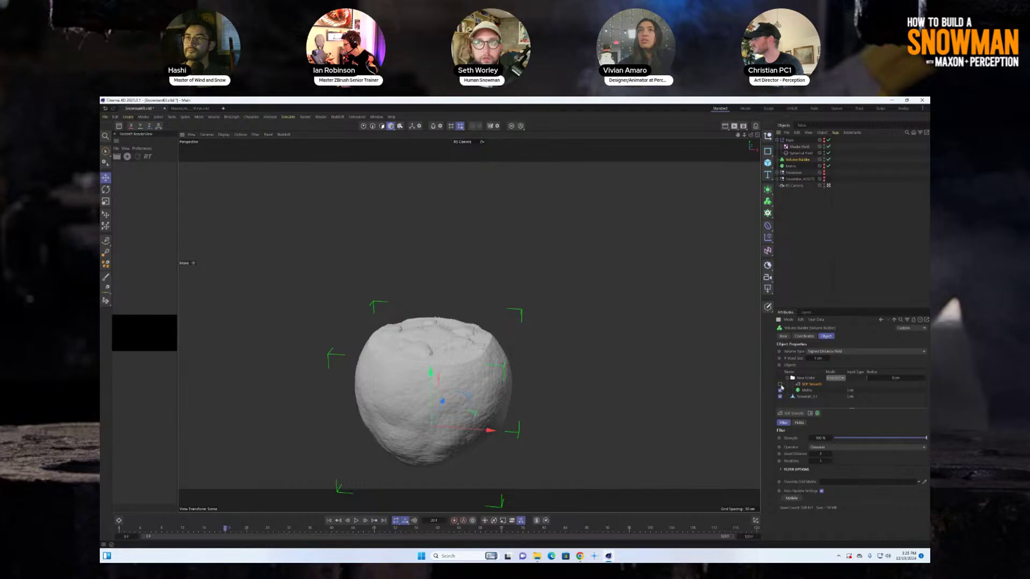
{"action": "left_click", "coordinate": [780, 384]}
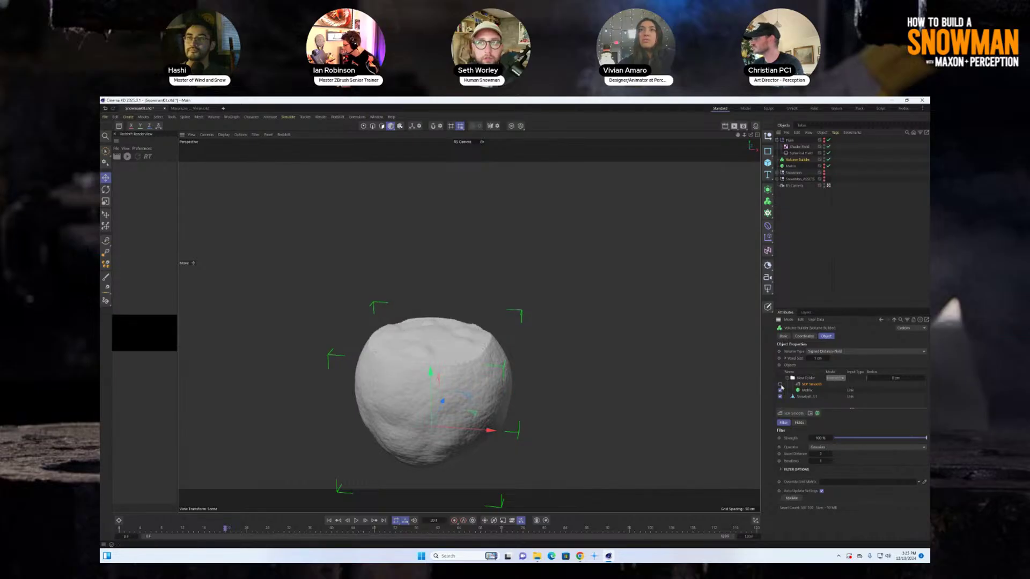
{"action": "scroll", "coordinate": [515, 350], "scroll_direction": "up", "scroll_amount": 3}
{"action": "scroll", "coordinate": [515, 351], "scroll_direction": "up", "scroll_amount": 5}
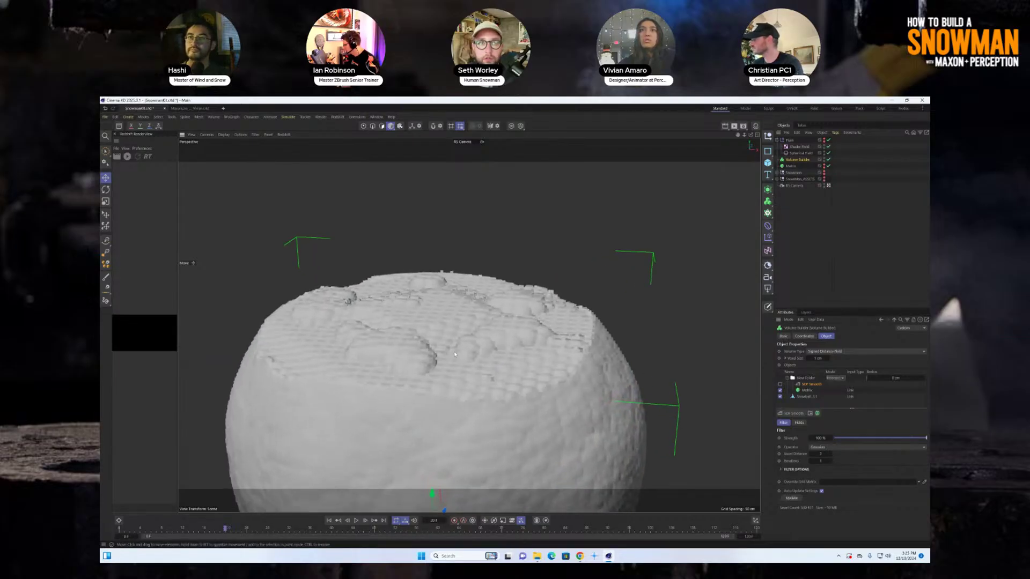
{"action": "left_click_drag", "start_coordinate": [418, 363], "coordinate": [453, 344], "text": "alt"}
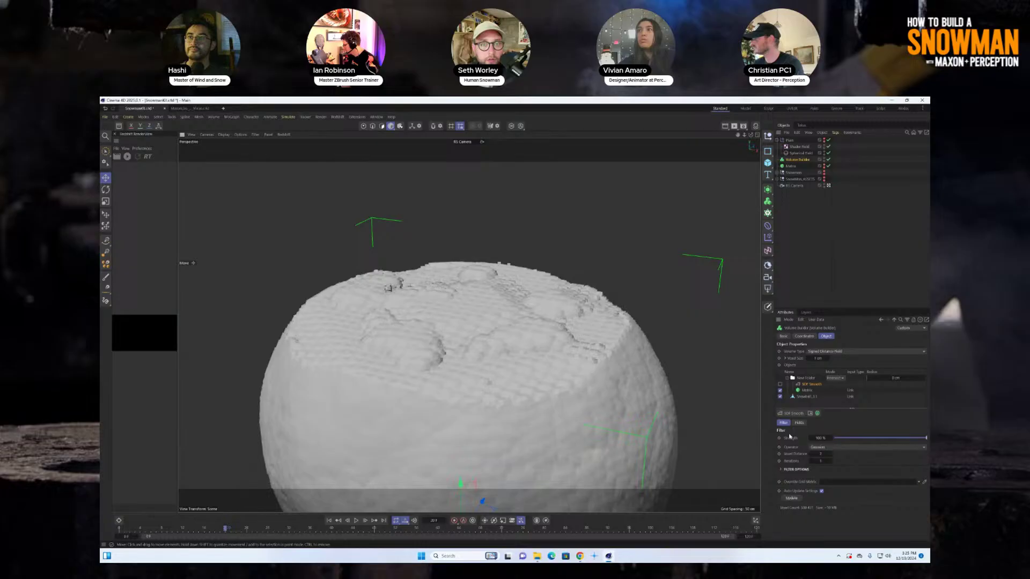
{"action": "left_click", "coordinate": [781, 385]}
{"action": "scroll", "coordinate": [365, 329], "scroll_direction": "down", "scroll_amount": 6}
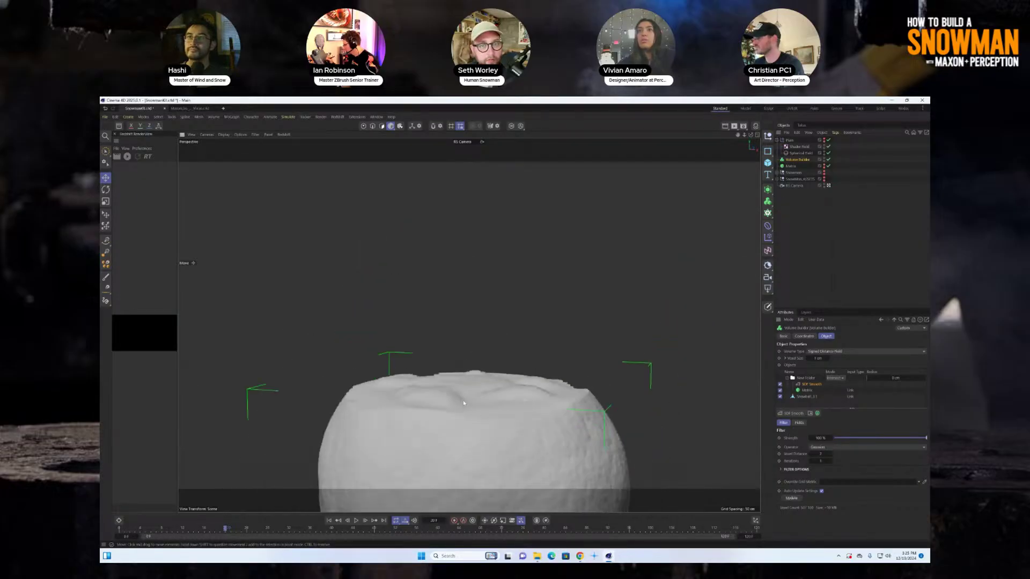
Step: Play the snow growth animation from the first frame and stop it partway through
{"action": "scroll", "coordinate": [365, 328], "scroll_direction": "down", "scroll_amount": 3}
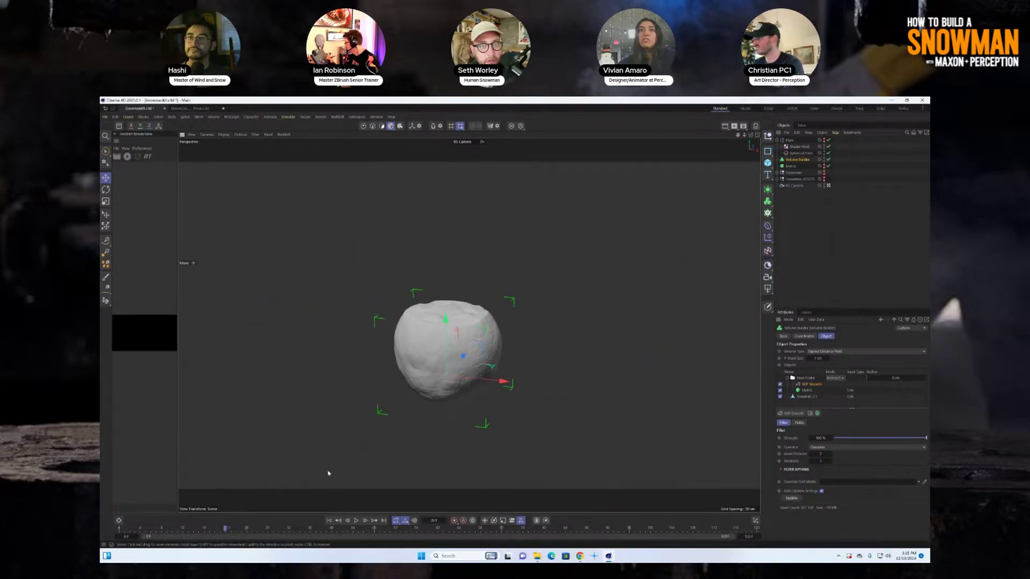
{"action": "left_click", "coordinate": [332, 523]}
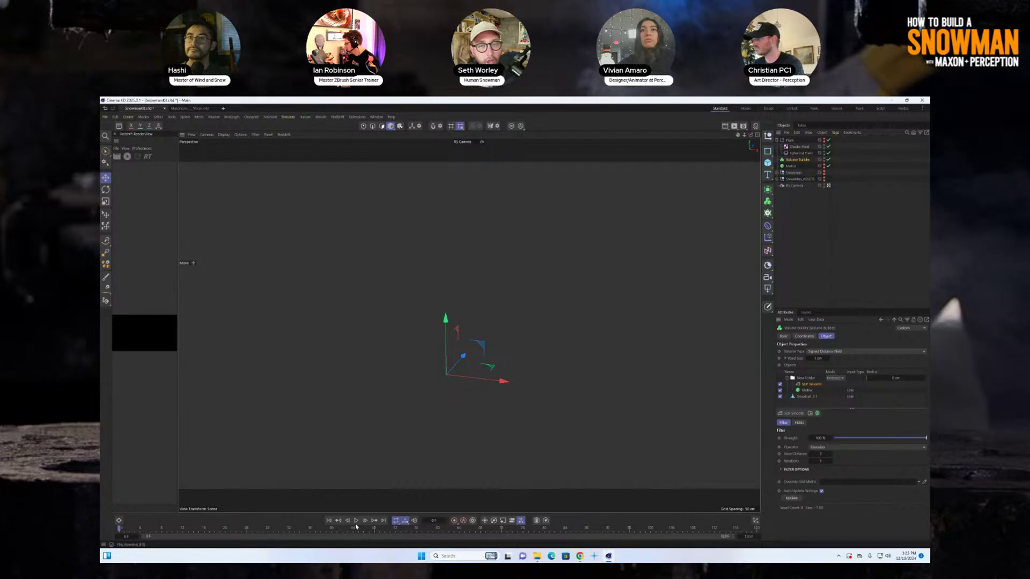
{"action": "left_click", "coordinate": [356, 525]}
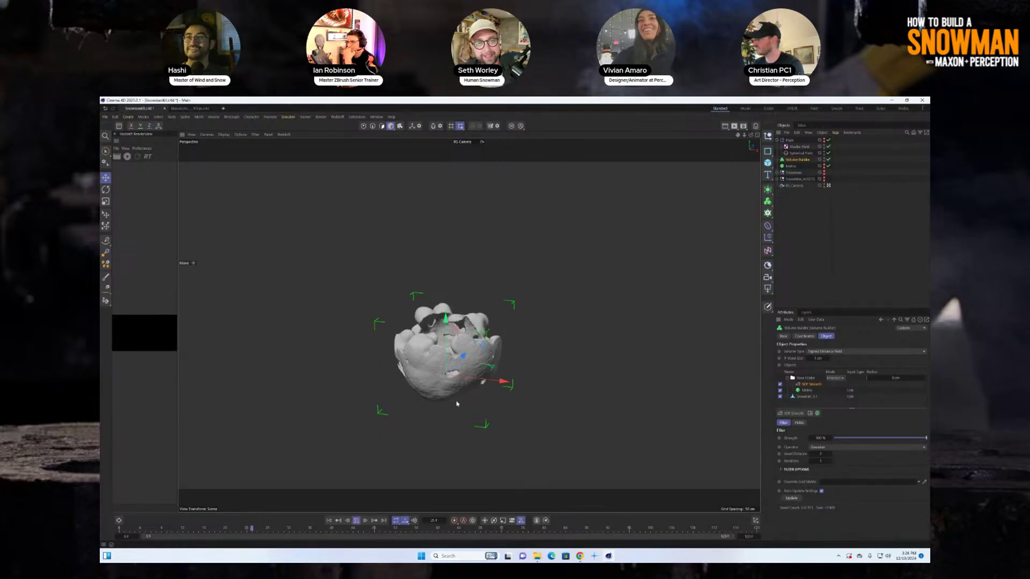
{"action": "left_click", "coordinate": [357, 520]}
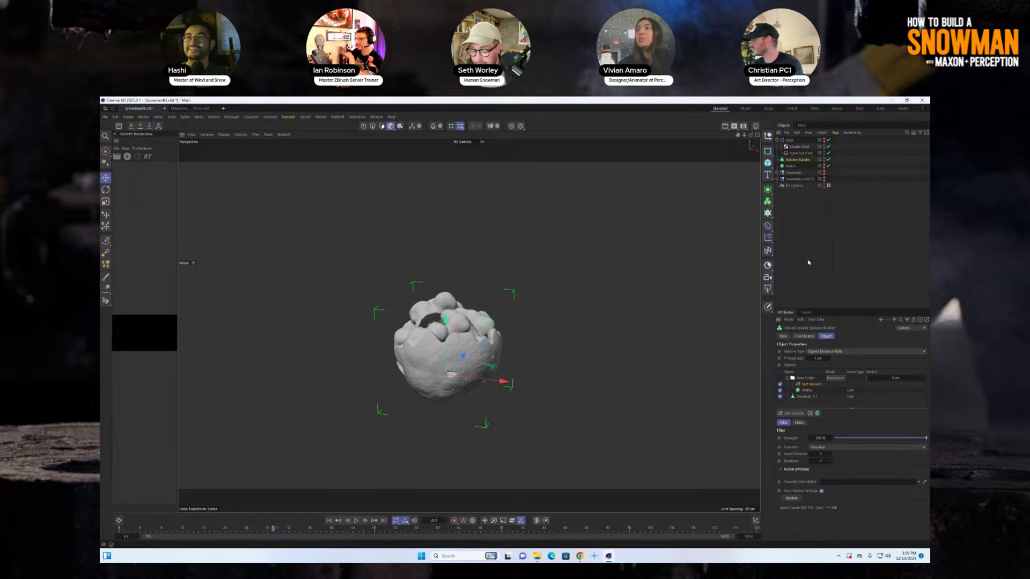
Step: Review the Matrix, the Shader Field's noise settings and the Plain effector's fields that drive the growth
{"action": "left_click", "coordinate": [792, 166]}
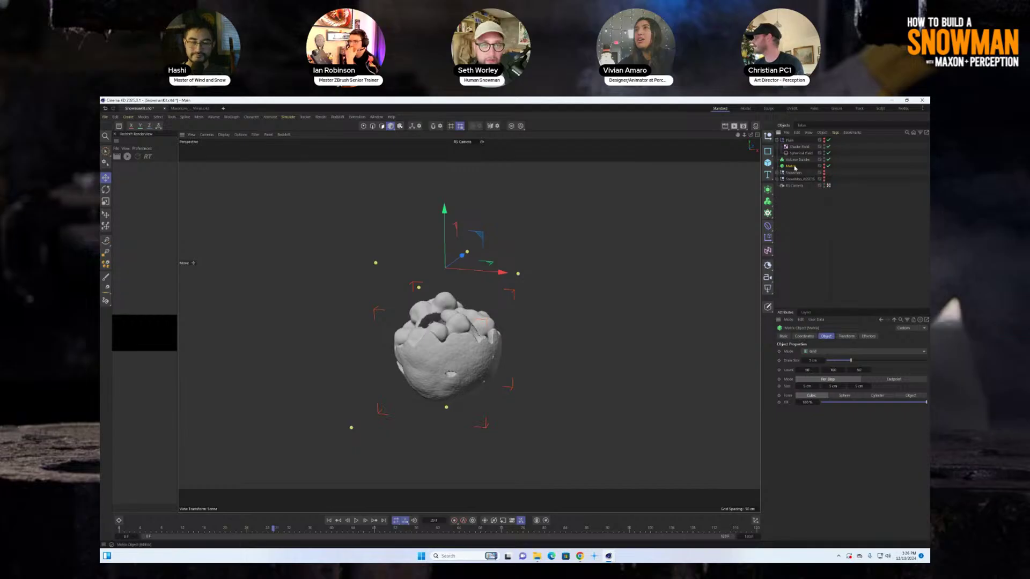
{"action": "left_click", "coordinate": [796, 147]}
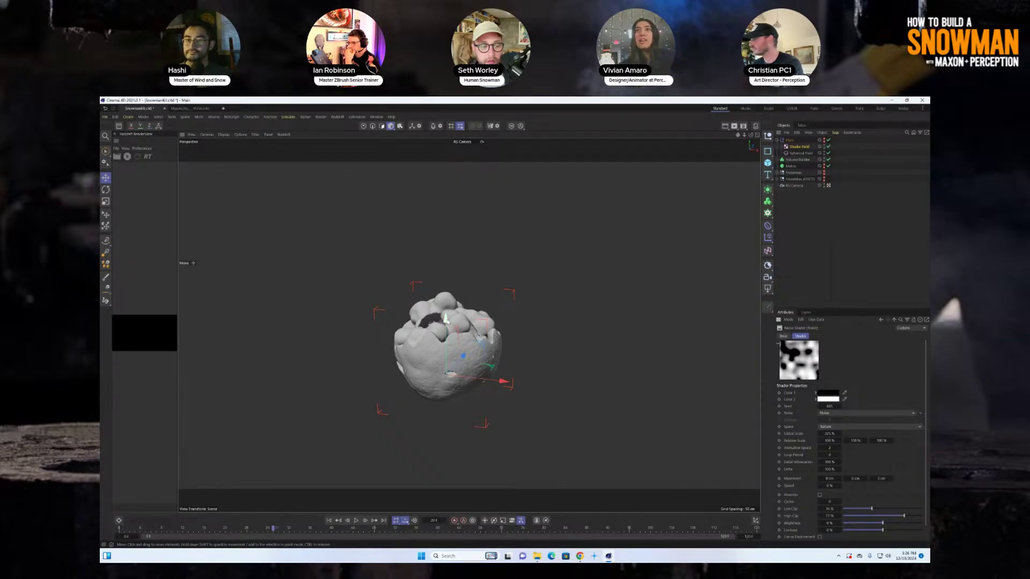
{"action": "left_click_drag", "start_coordinate": [477, 329], "coordinate": [391, 347], "text": "alt"}
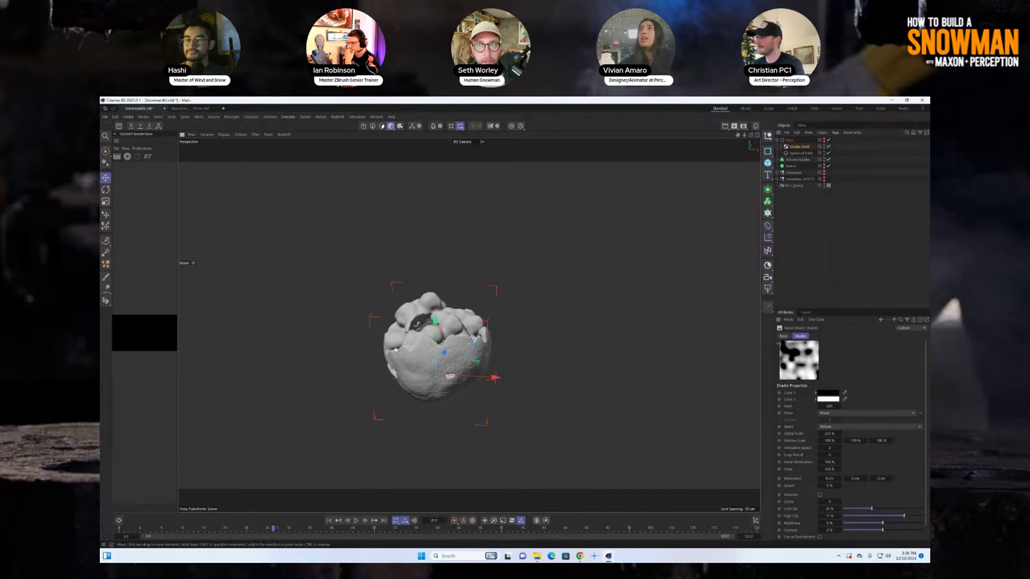
{"action": "left_click", "coordinate": [790, 140]}
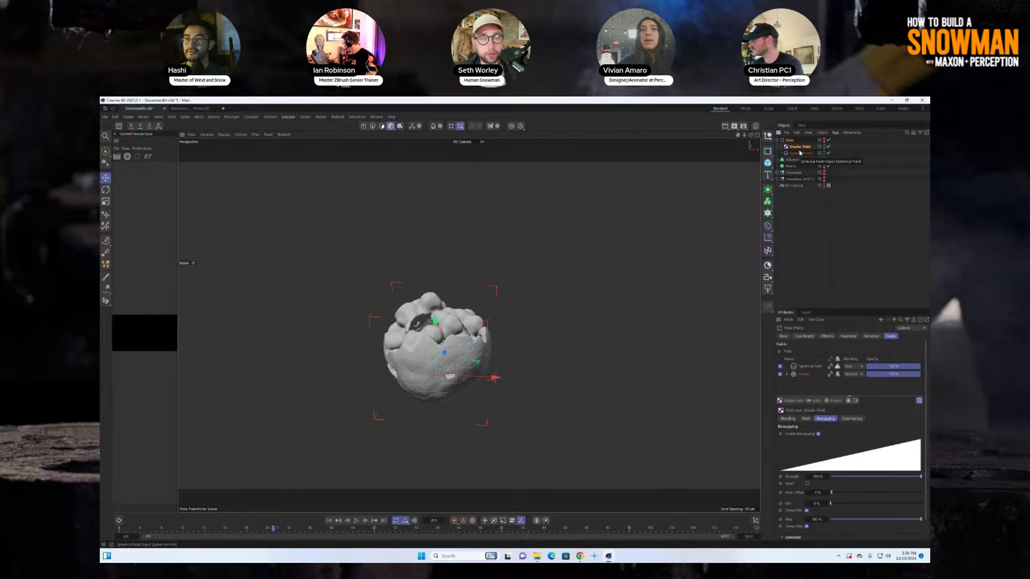
Step: Replay the growth from the start and inspect the Matrix's effector list and the Plain effector's parameters and field layers
{"action": "left_click", "coordinate": [328, 524]}
{"action": "left_click", "coordinate": [354, 523]}
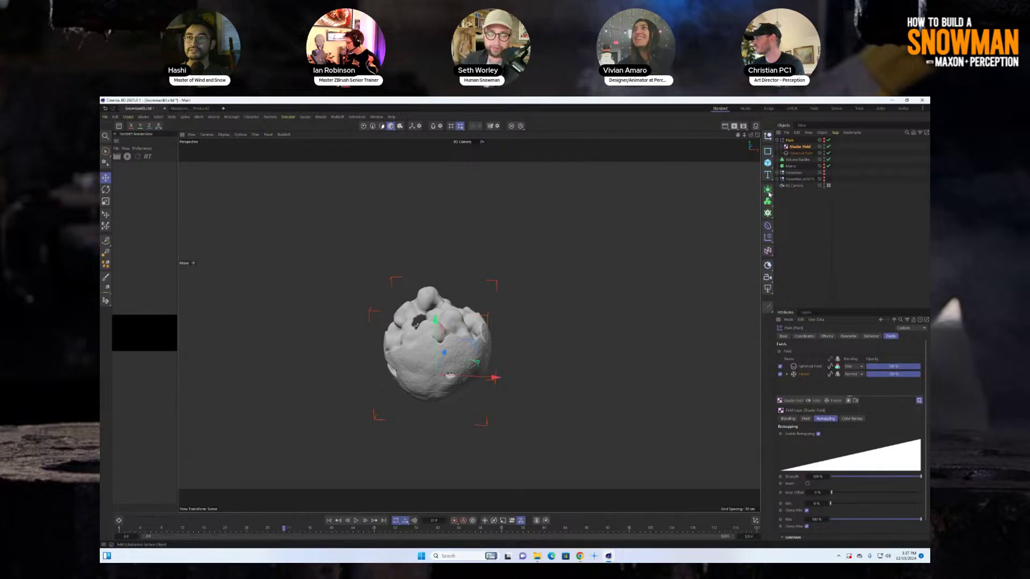
{"action": "left_click", "coordinate": [792, 167]}
{"action": "left_click", "coordinate": [869, 336]}
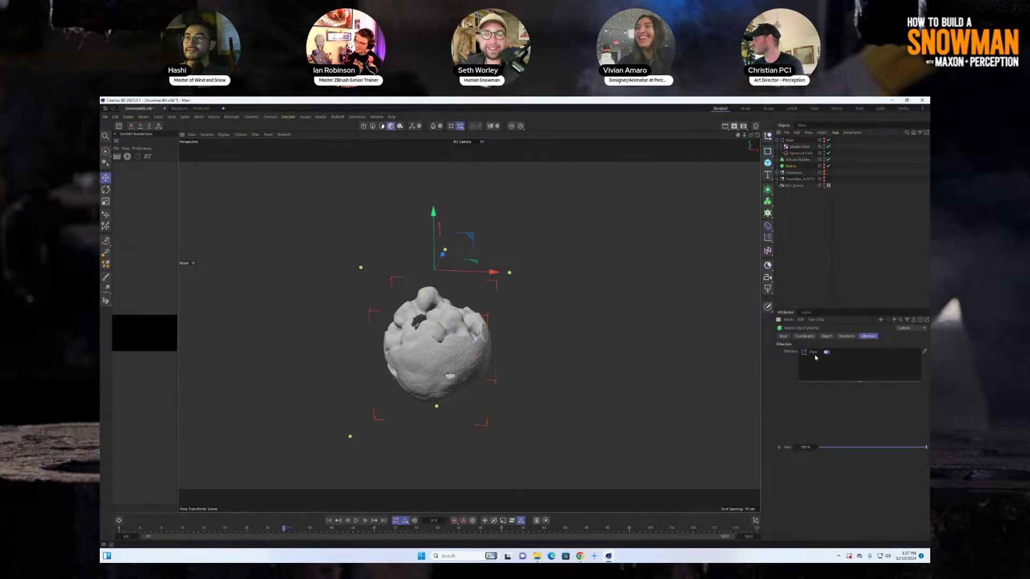
{"action": "left_click", "coordinate": [800, 144]}
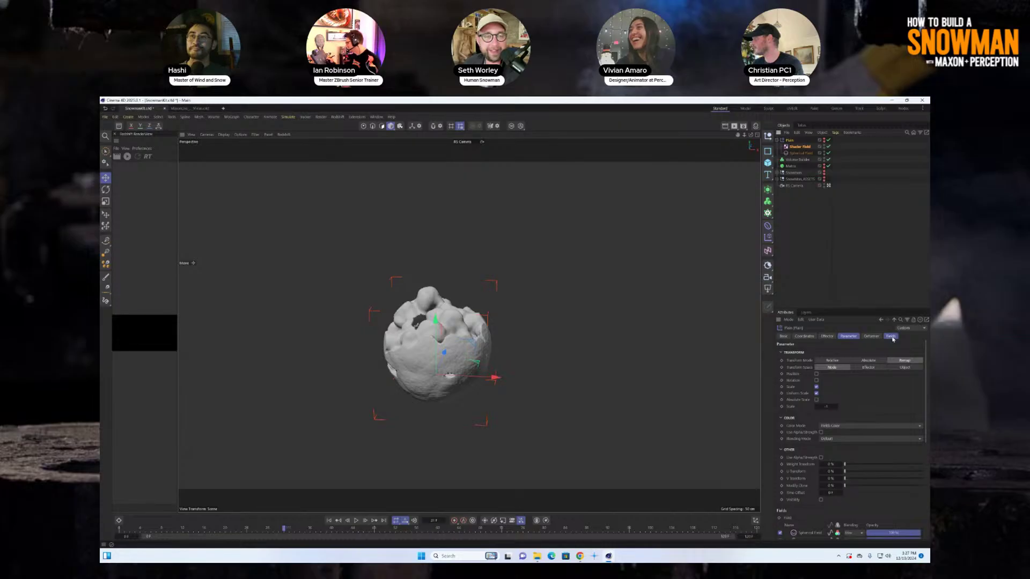
{"action": "left_click", "coordinate": [891, 337]}
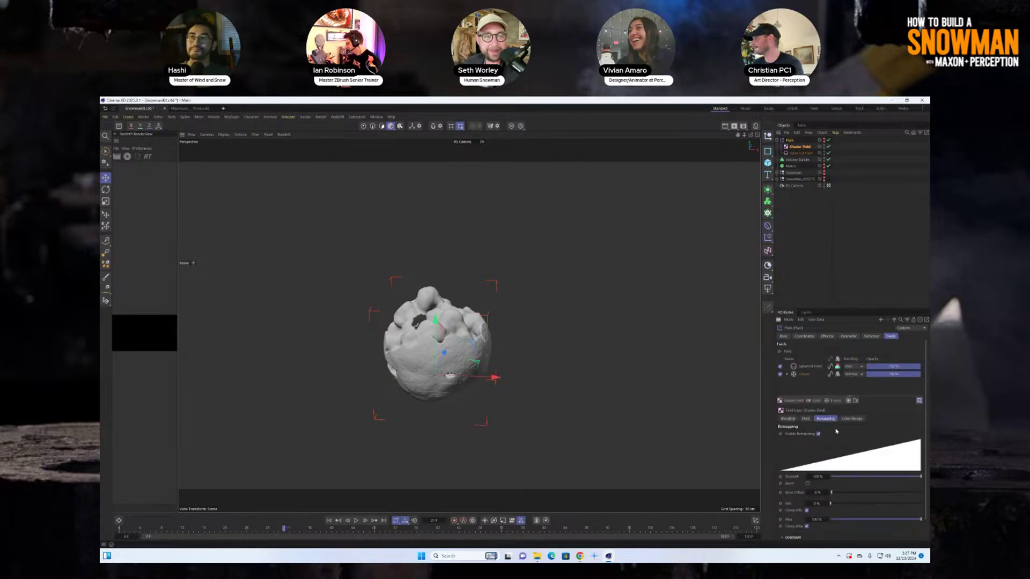
{"action": "left_click", "coordinate": [796, 375]}
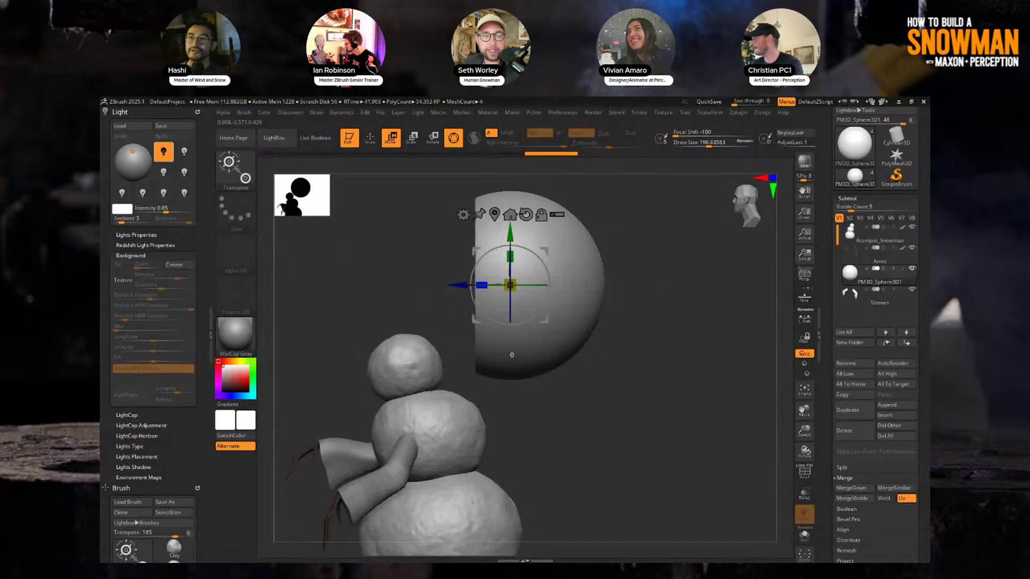
Step: Switch to ZBrush and move and rotate the half sphere onto the back of the snowman's head
{"action": "left_click_drag", "start_coordinate": [663, 286], "coordinate": [703, 287], "text": "alt"}
{"action": "left_click_drag", "start_coordinate": [510, 286], "coordinate": [377, 310]}
{"action": "left_click_drag", "start_coordinate": [428, 234], "coordinate": [427, 290]}
{"action": "left_click_drag", "start_coordinate": [515, 290], "coordinate": [676, 215]}
{"action": "left_click_drag", "start_coordinate": [676, 215], "coordinate": [617, 220]}
{"action": "left_click_drag", "start_coordinate": [504, 277], "coordinate": [471, 285]}
Step: Scale the half sphere up uniformly so it wraps the back of the head like a hood
{"action": "mouse_move", "coordinate": [563, 242]}
{"action": "left_mouse_down"}
{"action": "mouse_move", "coordinate": [602, 222]}
{"action": "mouse_move", "coordinate": [569, 231]}
{"action": "left_mouse_up"}
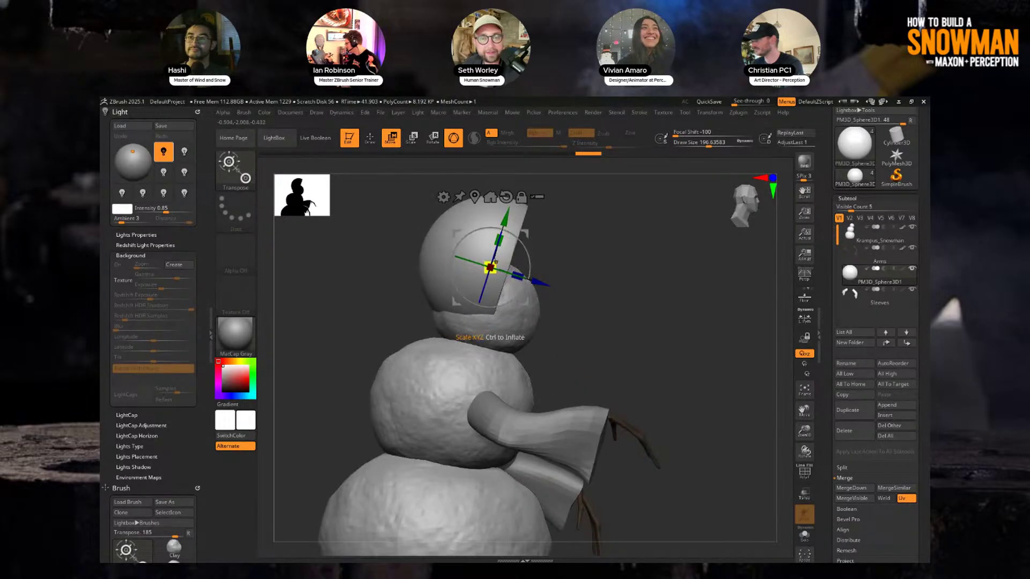
{"action": "left_click_drag", "start_coordinate": [490, 267], "coordinate": [506, 260]}
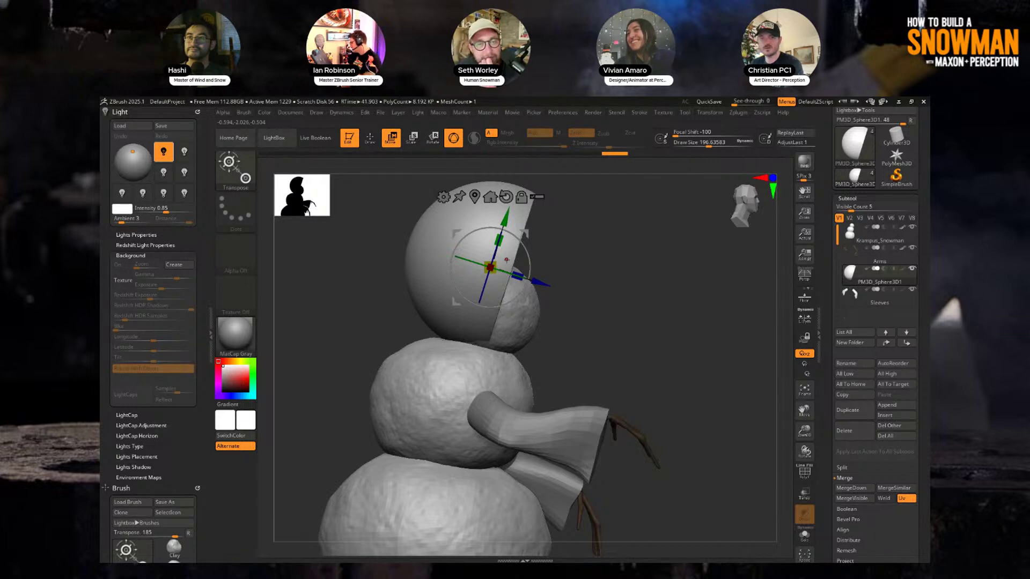
{"action": "left_click_drag", "start_coordinate": [590, 226], "coordinate": [597, 246]}
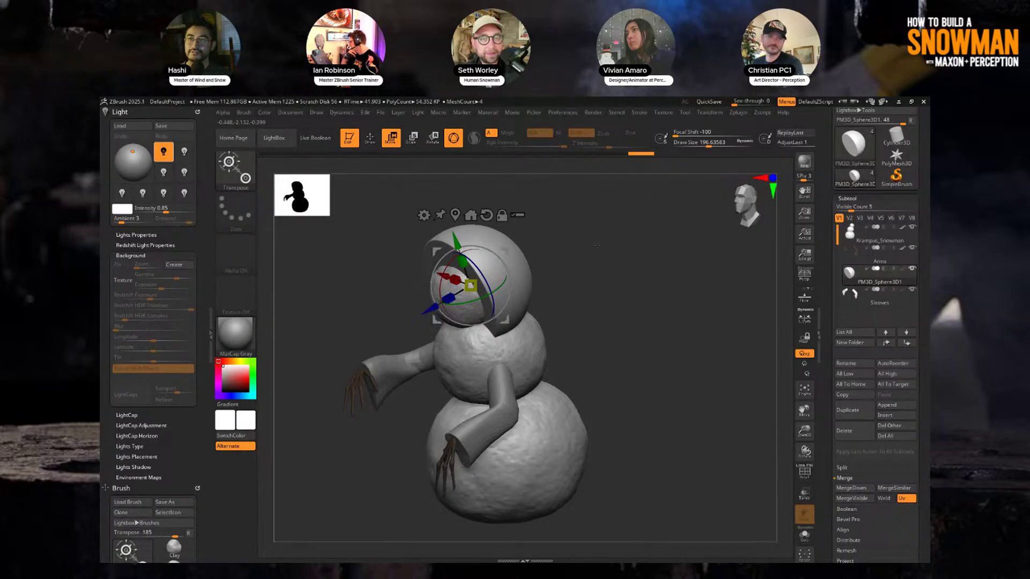
{"action": "left_click_drag", "start_coordinate": [597, 246], "coordinate": [526, 266]}
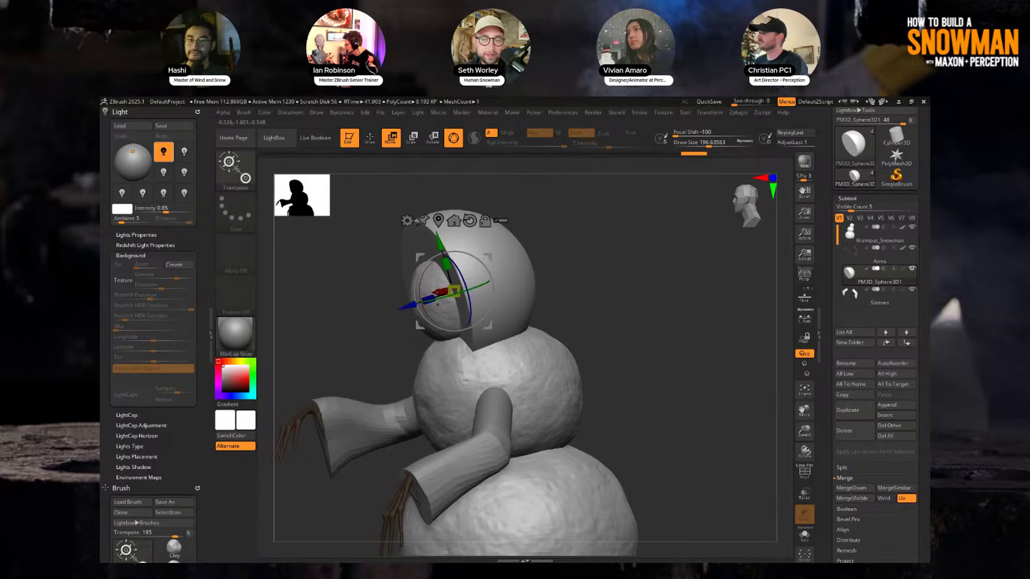
Step: Using a large Move brush, pull the half sphere's upper edge forward over the face to form a hood
{"action": "key", "text": "q"}
{"action": "mouse_move", "coordinate": [603, 248]}
{"action": "left_mouse_down"}
{"action": "mouse_move", "coordinate": [614, 260]}
{"action": "mouse_move", "coordinate": [543, 258]}
{"action": "left_mouse_up"}
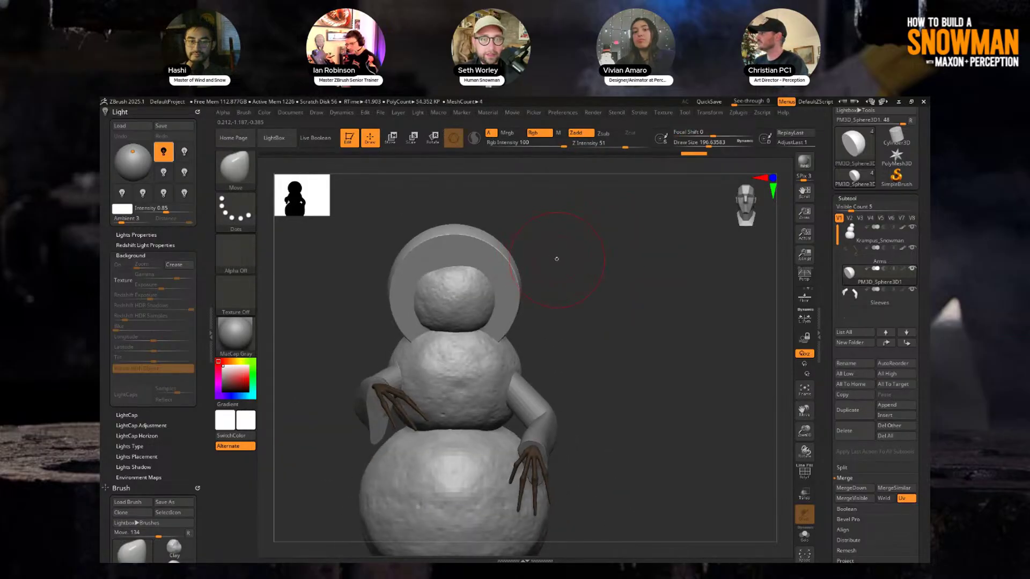
{"action": "key", "text": "b"}
{"action": "key", "text": "m"}
{"action": "key", "text": "v"}
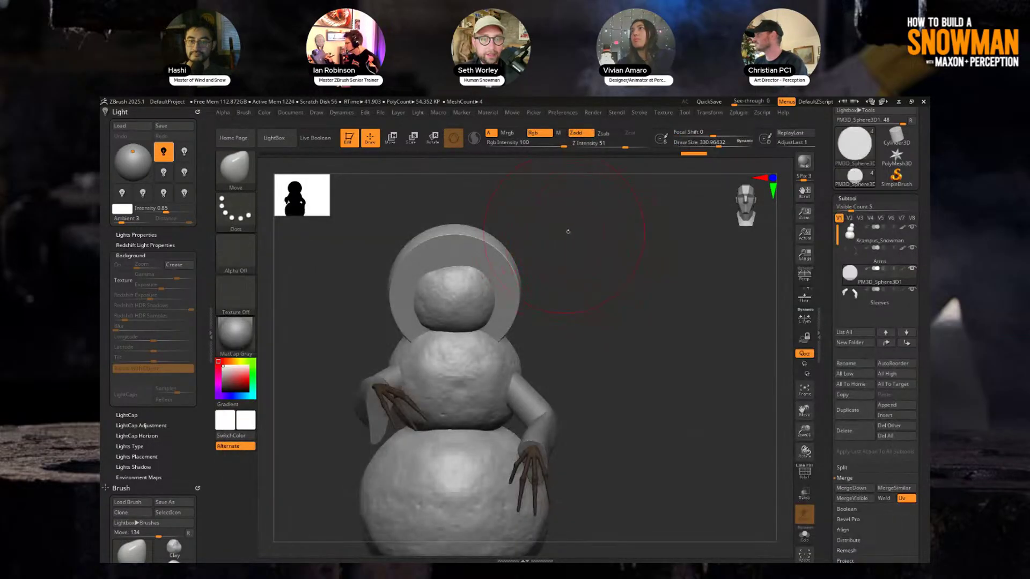
{"action": "mouse_move", "coordinate": [570, 242]}
{"action": "left_mouse_down"}
{"action": "mouse_move", "coordinate": [533, 243]}
{"action": "mouse_move", "coordinate": [483, 271]}
{"action": "mouse_move", "coordinate": [575, 275]}
{"action": "mouse_move", "coordinate": [486, 246]}
{"action": "mouse_move", "coordinate": [494, 290]}
{"action": "mouse_move", "coordinate": [480, 342]}
{"action": "left_mouse_up"}
{"action": "left_click_drag", "start_coordinate": [545, 274], "coordinate": [458, 333]}
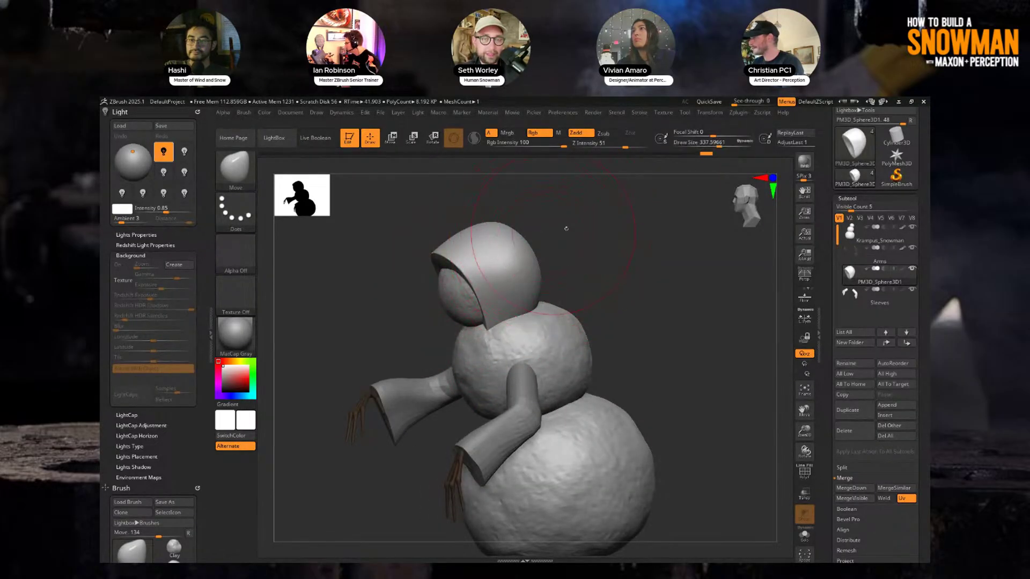
{"action": "mouse_move", "coordinate": [563, 230]}
{"action": "left_mouse_down"}
{"action": "mouse_move", "coordinate": [403, 207]}
{"action": "mouse_move", "coordinate": [574, 232]}
{"action": "mouse_move", "coordinate": [483, 271]}
{"action": "mouse_move", "coordinate": [477, 241]}
{"action": "mouse_move", "coordinate": [432, 232]}
{"action": "mouse_move", "coordinate": [513, 248]}
{"action": "left_mouse_up"}
Step: Using a Move brush with a draw size of about 192, pull the hood's lower front edges down and together beneath the face
{"action": "key", "text": "s"}
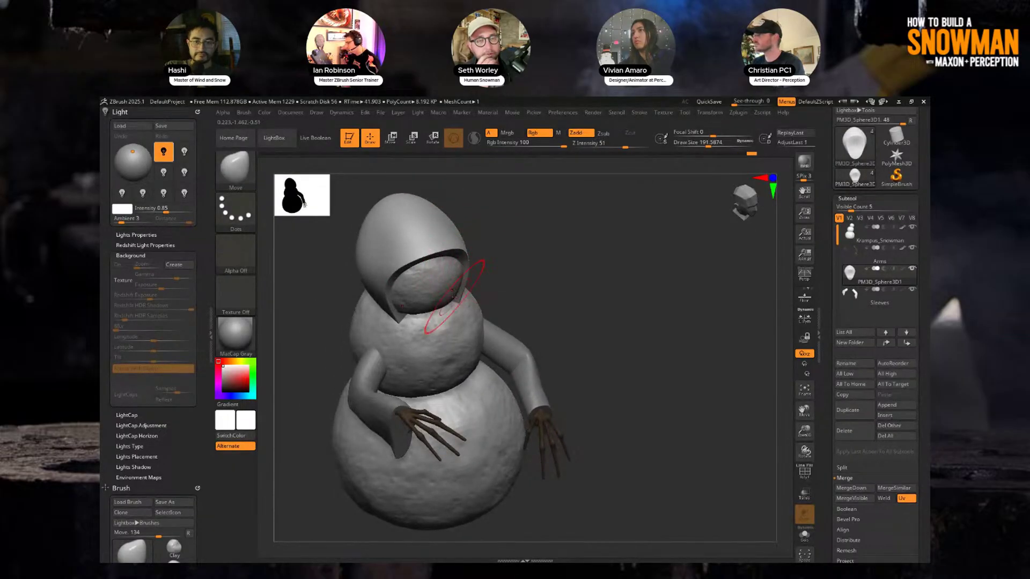
{"action": "mouse_move", "coordinate": [452, 294]}
{"action": "left_mouse_down"}
{"action": "mouse_move", "coordinate": [469, 304]}
{"action": "mouse_move", "coordinate": [444, 335]}
{"action": "left_mouse_up"}
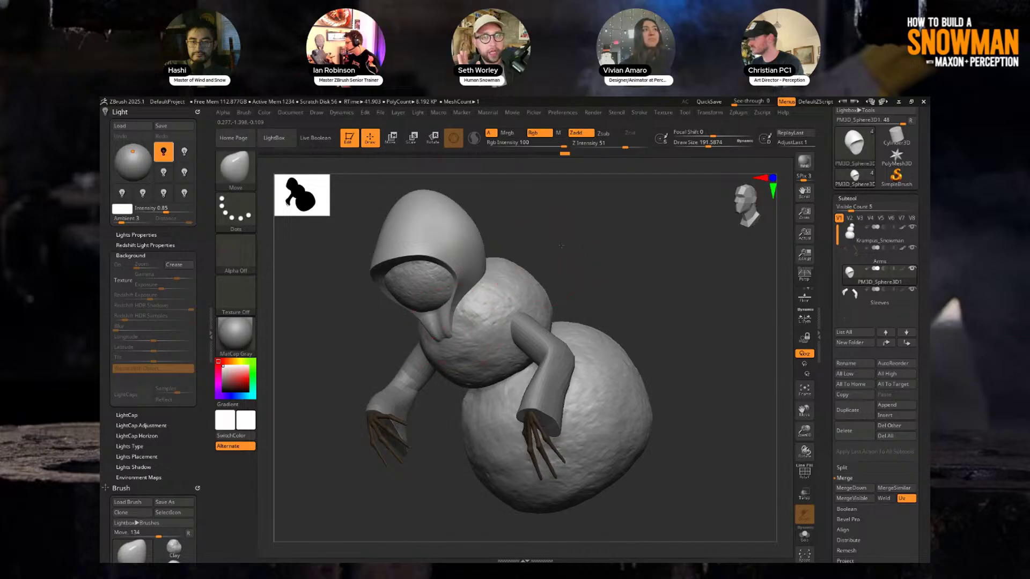
{"action": "left_click_drag", "start_coordinate": [582, 268], "coordinate": [531, 292]}
{"action": "left_click_drag", "start_coordinate": [454, 331], "coordinate": [449, 337]}
{"action": "left_click_drag", "start_coordinate": [496, 265], "coordinate": [486, 295]}
{"action": "left_click_drag", "start_coordinate": [413, 317], "coordinate": [454, 309]}
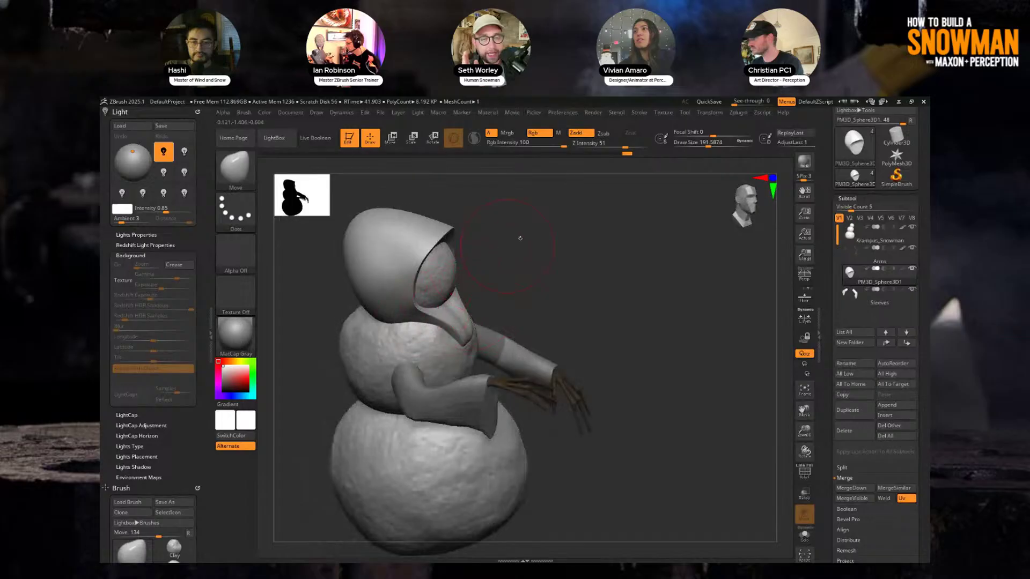
{"action": "left_click_drag", "start_coordinate": [520, 238], "coordinate": [483, 220]}
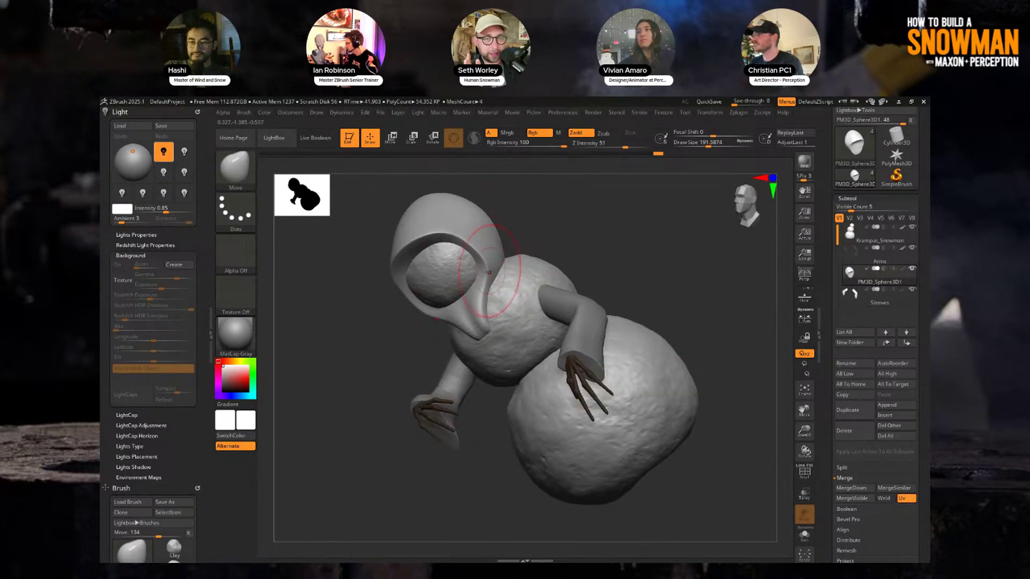
{"action": "left_click_drag", "start_coordinate": [490, 271], "coordinate": [545, 267]}
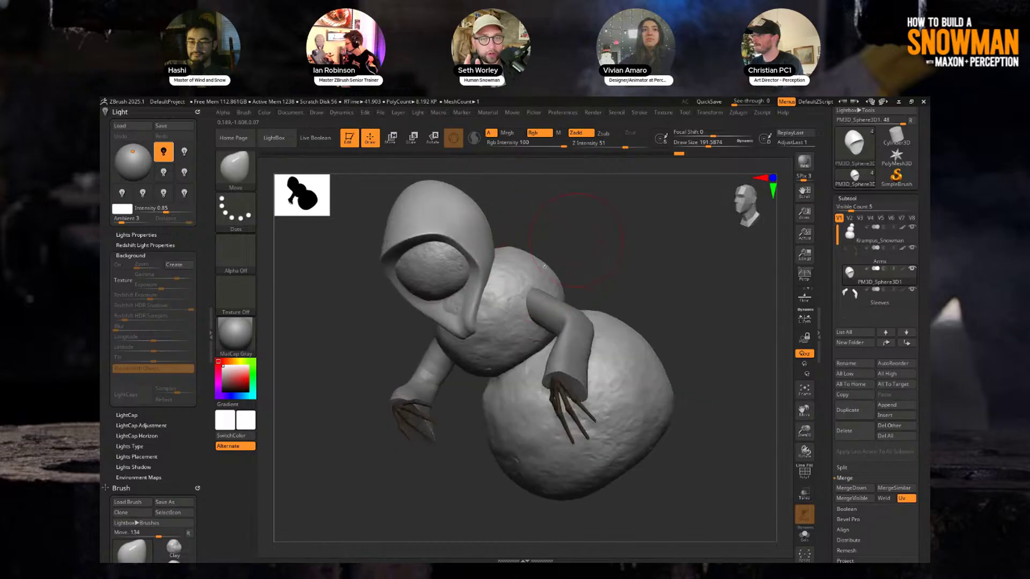
Step: Reduce the Move brush's draw size to about 167 and stretch the hood's lower tip down over the chest
{"action": "key", "text": "s"}
{"action": "left_click_drag", "start_coordinate": [470, 338], "coordinate": [477, 362]}
{"action": "right_click_drag", "start_coordinate": [478, 344], "coordinate": [449, 338]}
{"action": "left_click_drag", "start_coordinate": [479, 328], "coordinate": [504, 353]}
{"action": "right_click_drag", "start_coordinate": [504, 354], "coordinate": [587, 251]}
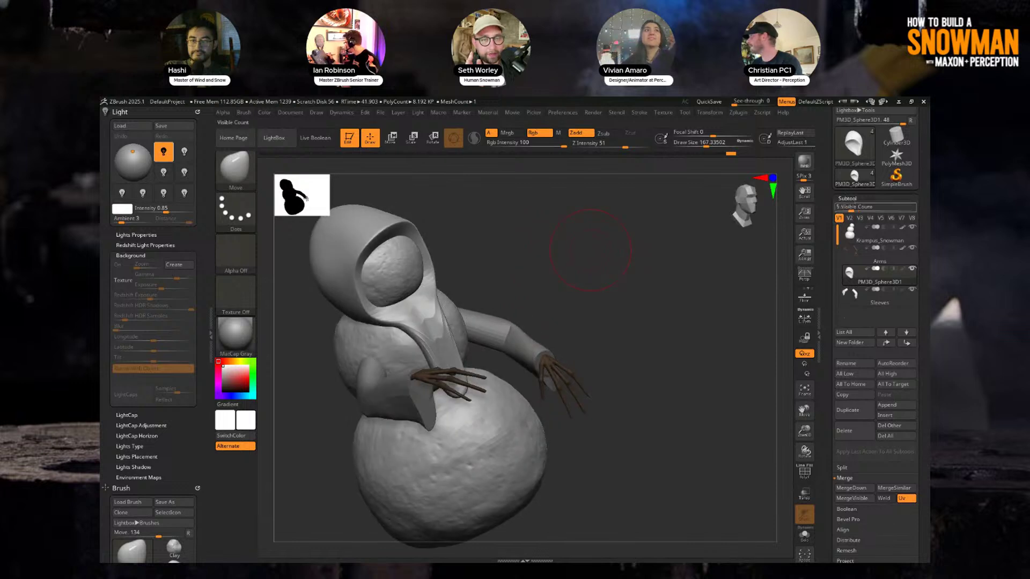
Step: Remesh the stretched hood with DynaMesh at a resolution of 128
{"action": "left_click", "coordinate": [850, 175]}
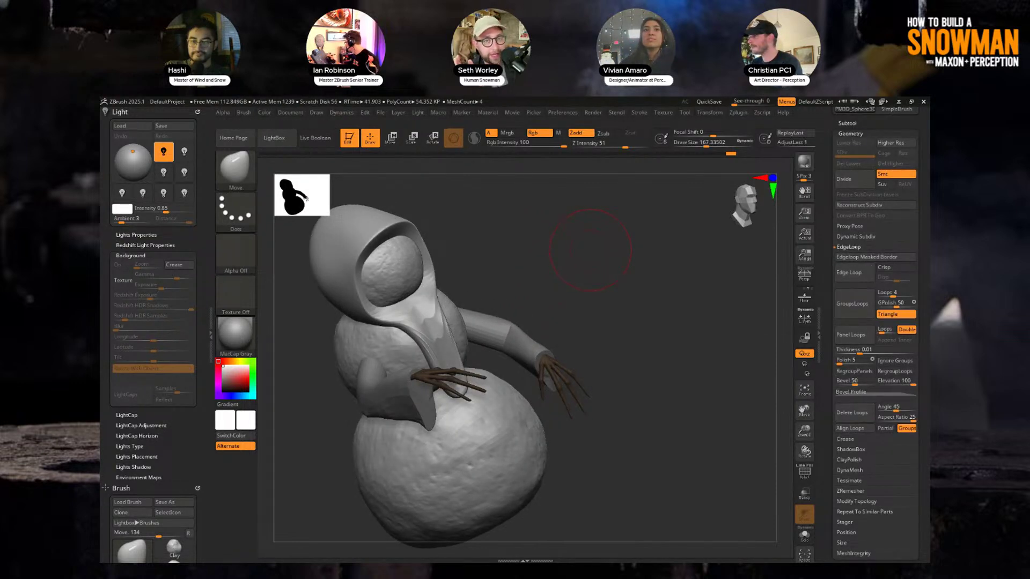
{"action": "left_click", "coordinate": [849, 248]}
{"action": "left_click", "coordinate": [856, 290]}
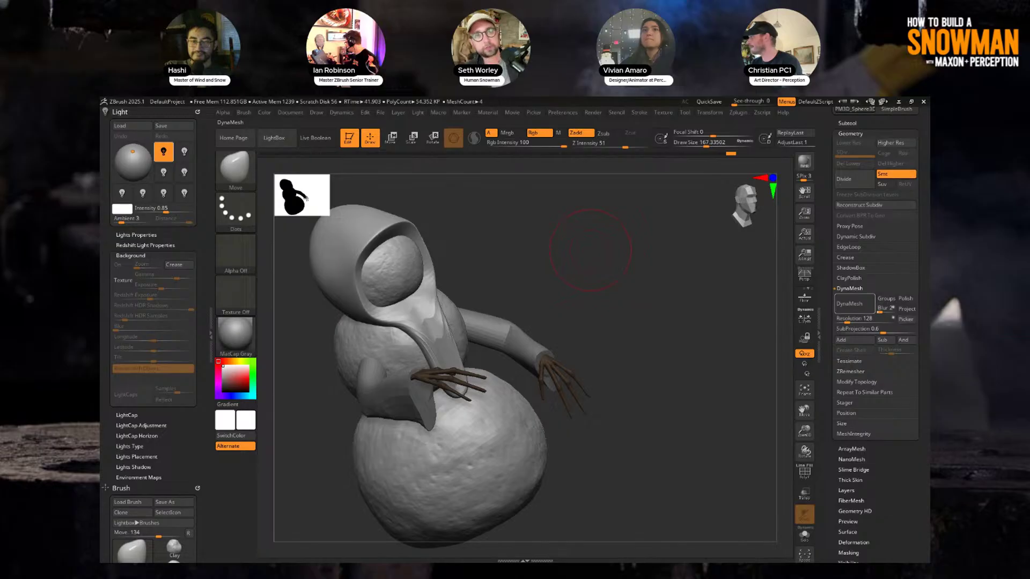
{"action": "left_click", "coordinate": [853, 304]}
Step: Pull the hood's front tip down into a long strip of cloth hanging over the snowman's lower ball
{"action": "left_click_drag", "start_coordinate": [446, 323], "coordinate": [558, 288]}
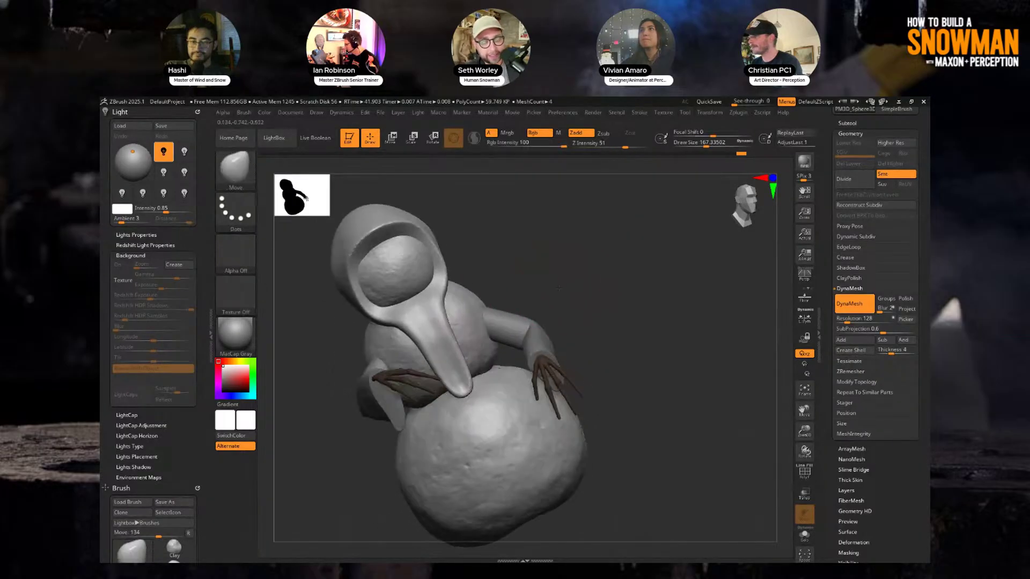
{"action": "right_click_drag", "start_coordinate": [558, 288], "coordinate": [554, 299]}
{"action": "right_click_drag", "start_coordinate": [492, 393], "coordinate": [486, 472]}
{"action": "left_click_drag", "start_coordinate": [478, 355], "coordinate": [512, 376]}
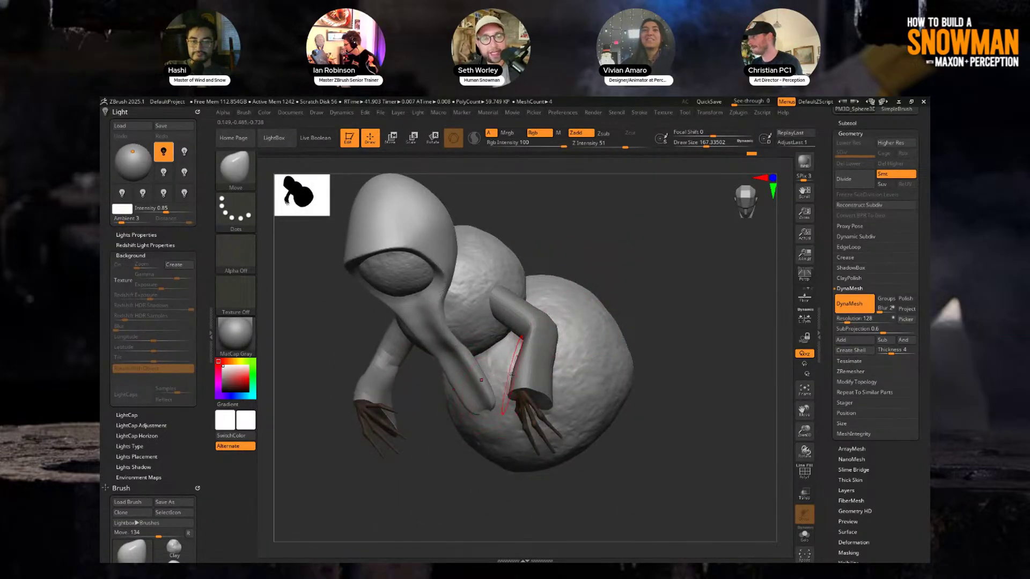
{"action": "right_click_drag", "start_coordinate": [482, 380], "coordinate": [481, 409]}
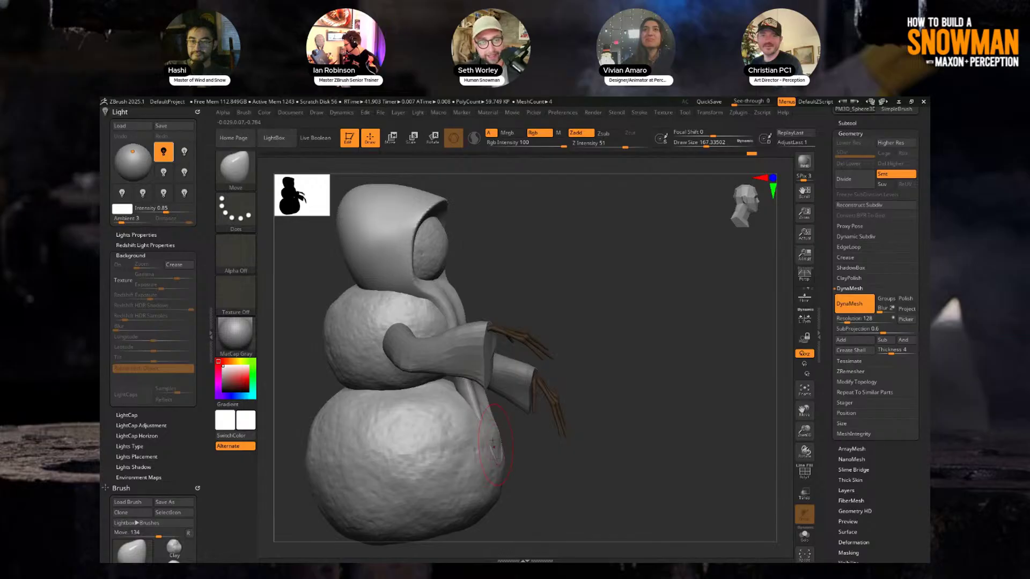
{"action": "left_click_drag", "start_coordinate": [492, 442], "coordinate": [499, 488]}
{"action": "right_click_drag", "start_coordinate": [563, 344], "coordinate": [579, 343]}
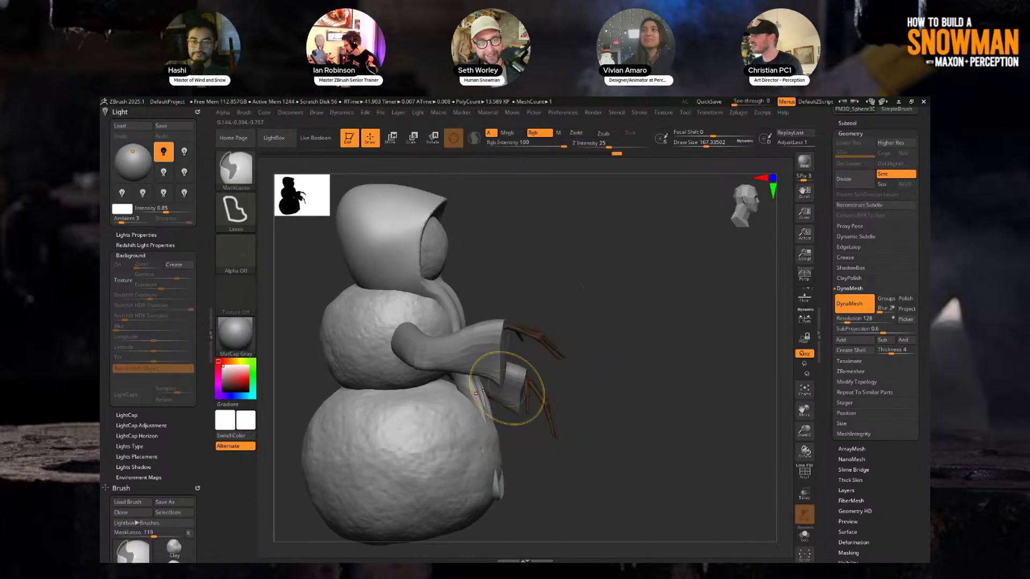
Step: Refresh the hood's DynaMesh and pull the hanging strip outward so it lies in front of the lower ball
{"action": "right_click_drag", "start_coordinate": [517, 391], "coordinate": [501, 427]}
{"action": "left_click", "coordinate": [491, 408], "text": "alt"}
{"action": "left_click_drag", "start_coordinate": [486, 408], "coordinate": [492, 406]}
{"action": "left_click_drag", "start_coordinate": [494, 460], "coordinate": [501, 458]}
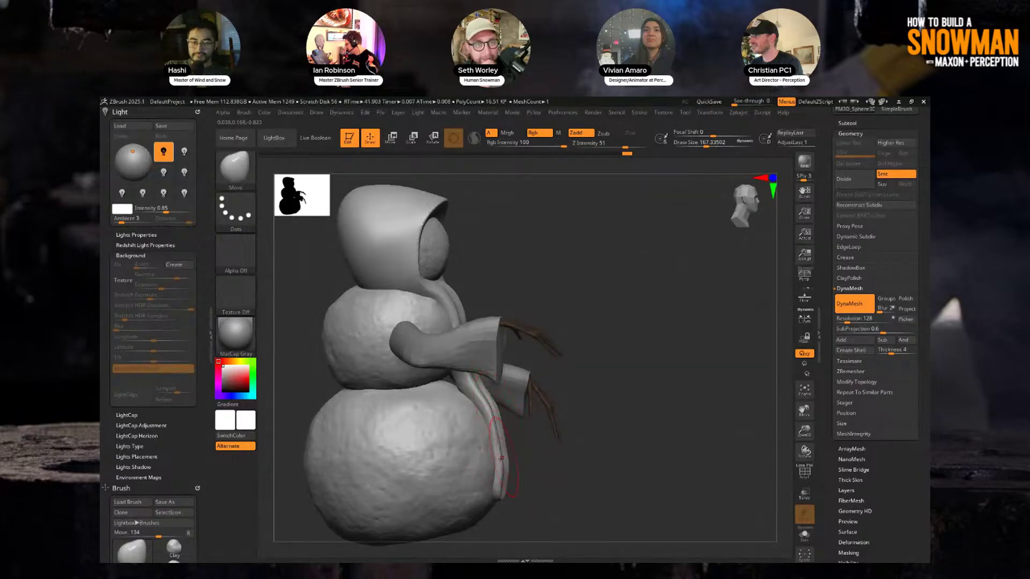
{"action": "mouse_move", "coordinate": [503, 465]}
{"action": "right_mouse_down"}
{"action": "mouse_move", "coordinate": [574, 370]}
{"action": "mouse_move", "coordinate": [637, 252]}
{"action": "mouse_move", "coordinate": [638, 276]}
{"action": "mouse_move", "coordinate": [590, 303]}
{"action": "mouse_move", "coordinate": [531, 314]}
{"action": "mouse_move", "coordinate": [554, 256]}
{"action": "right_mouse_up"}
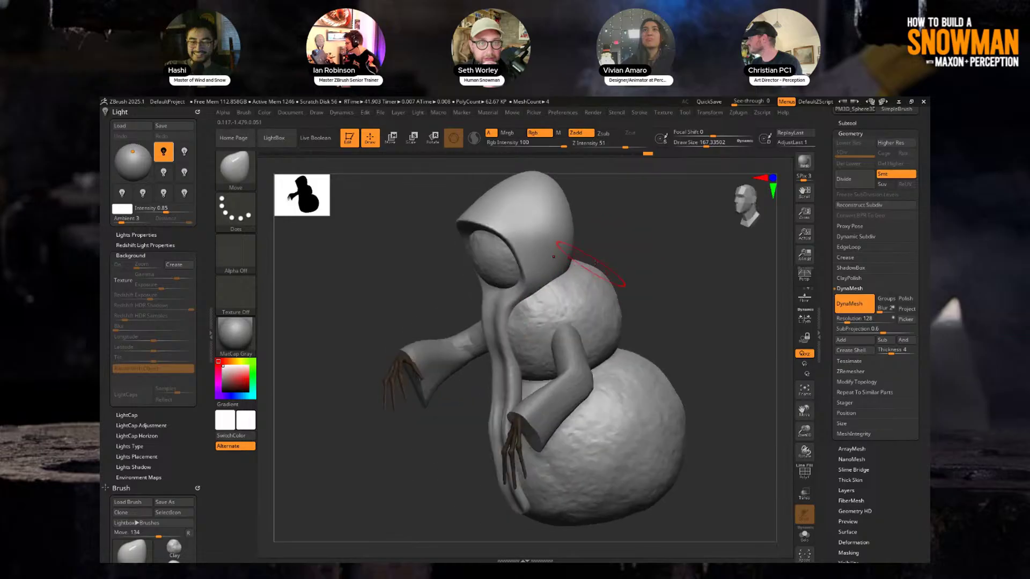
{"action": "mouse_move", "coordinate": [621, 248]}
{"action": "right_mouse_down"}
{"action": "mouse_move", "coordinate": [563, 273]}
{"action": "mouse_move", "coordinate": [503, 320]}
{"action": "right_mouse_up"}
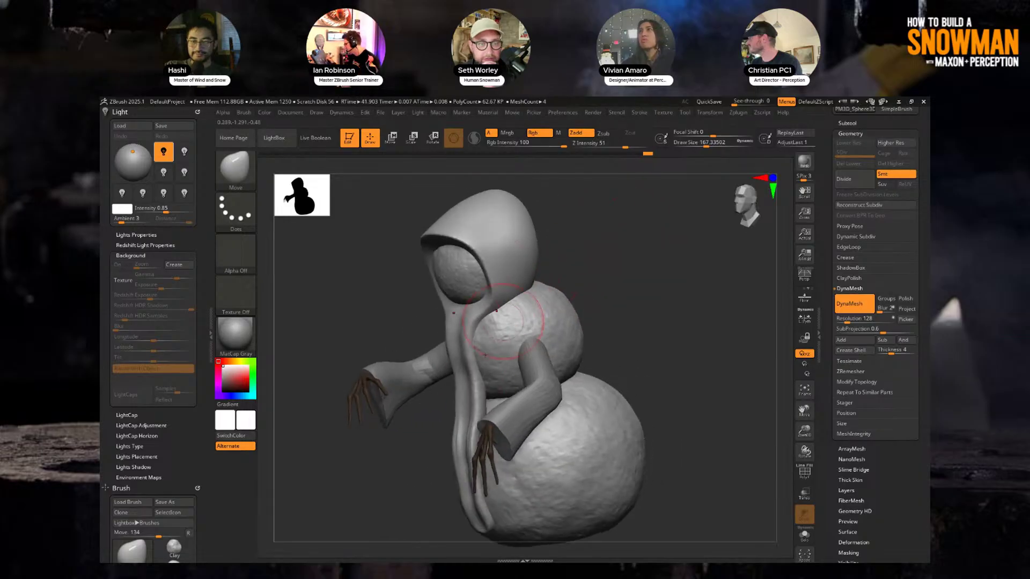
Step: Push in the edges of the hanging strip's upper end below the hood's collar with the Move brush
{"action": "mouse_move", "coordinate": [492, 387]}
{"action": "right_mouse_down"}
{"action": "mouse_move", "coordinate": [634, 292]}
{"action": "mouse_move", "coordinate": [616, 245]}
{"action": "right_mouse_up"}
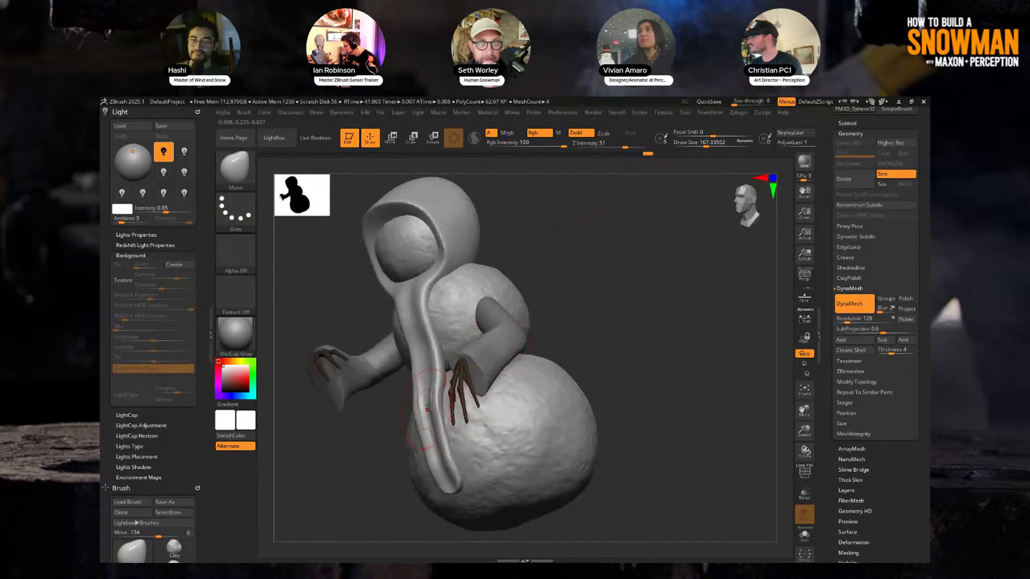
{"action": "key", "text": "shift"}
{"action": "mouse_move", "coordinate": [553, 316]}
{"action": "right_mouse_down"}
{"action": "mouse_move", "coordinate": [613, 252]}
{"action": "mouse_move", "coordinate": [587, 303]}
{"action": "mouse_move", "coordinate": [583, 293]}
{"action": "mouse_move", "coordinate": [435, 395]}
{"action": "right_mouse_up"}
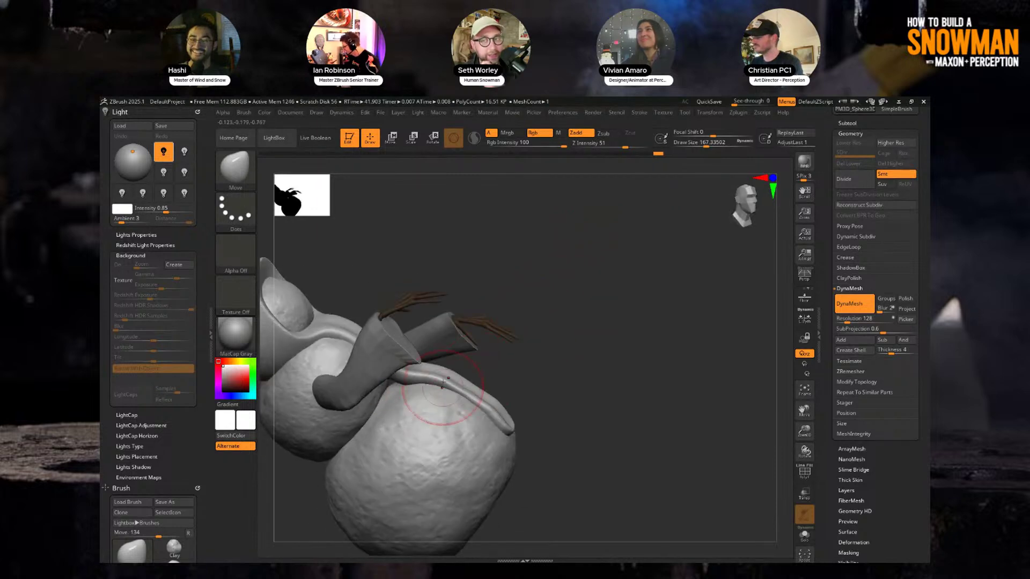
{"action": "right_click_drag", "start_coordinate": [558, 292], "coordinate": [583, 320]}
{"action": "right_click_drag", "start_coordinate": [472, 348], "coordinate": [339, 326]}
{"action": "left_click_drag", "start_coordinate": [325, 314], "coordinate": [321, 330]}
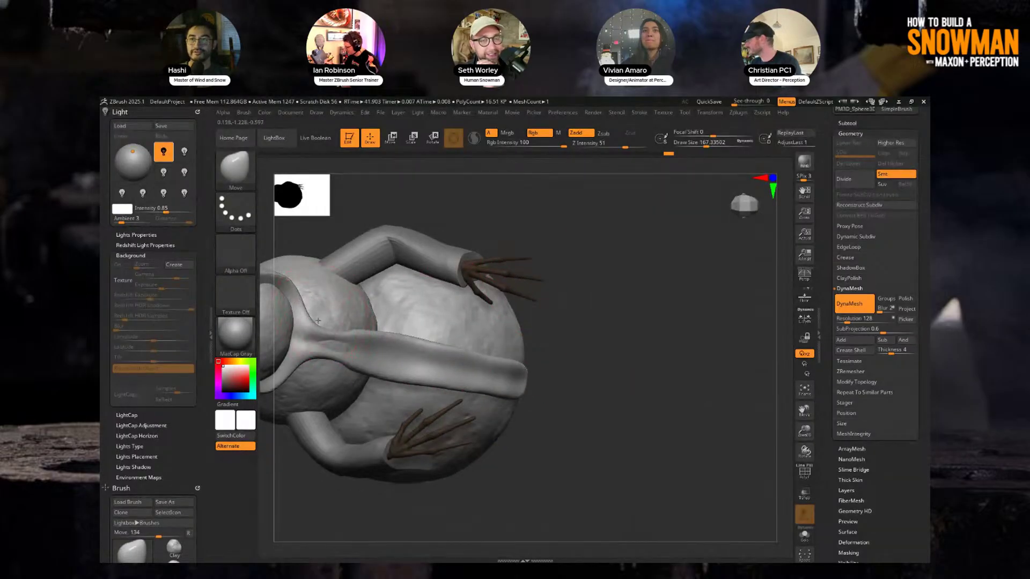
{"action": "right_click_drag", "start_coordinate": [427, 344], "coordinate": [446, 342]}
{"action": "left_click_drag", "start_coordinate": [377, 329], "coordinate": [373, 342]}
{"action": "right_click_drag", "start_coordinate": [515, 257], "coordinate": [543, 249]}
{"action": "left_click_drag", "start_coordinate": [387, 326], "coordinate": [379, 338]}
Step: Reduce the Move brush's draw size to about 132 and spread the hood's opening apart below the snowman's face
{"action": "mouse_move", "coordinate": [400, 322]}
{"action": "right_mouse_down"}
{"action": "mouse_move", "coordinate": [574, 262]}
{"action": "mouse_move", "coordinate": [644, 276]}
{"action": "mouse_move", "coordinate": [450, 354]}
{"action": "mouse_move", "coordinate": [656, 253]}
{"action": "mouse_move", "coordinate": [677, 278]}
{"action": "right_mouse_up"}
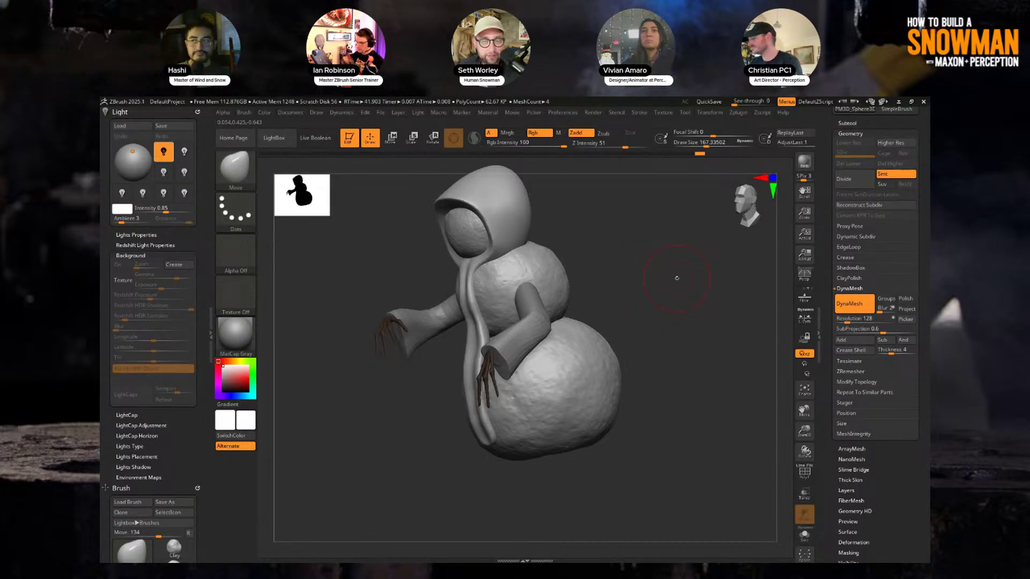
{"action": "right_click_drag", "start_coordinate": [677, 278], "coordinate": [623, 250]}
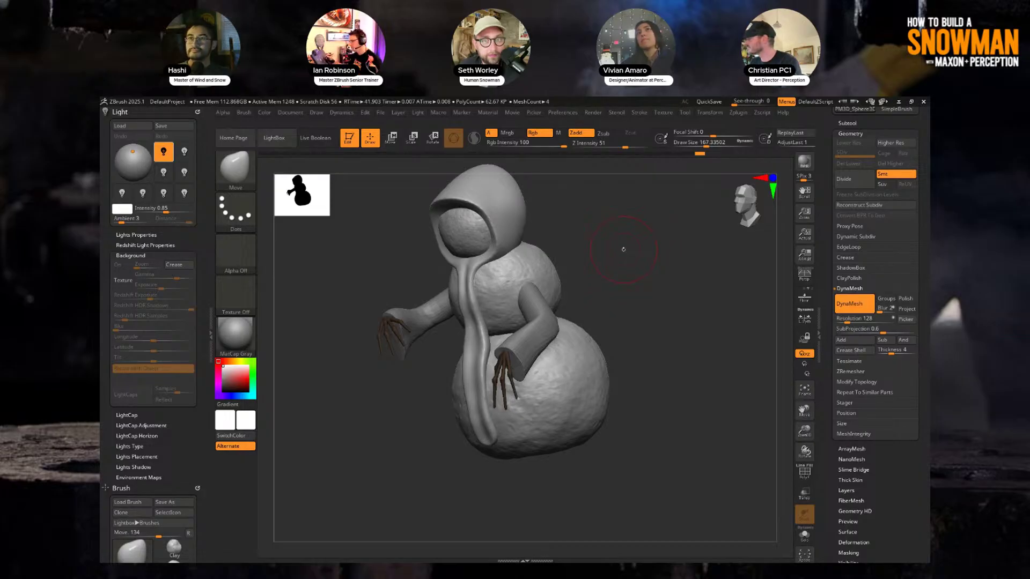
{"action": "right_click_drag", "start_coordinate": [623, 250], "coordinate": [612, 224]}
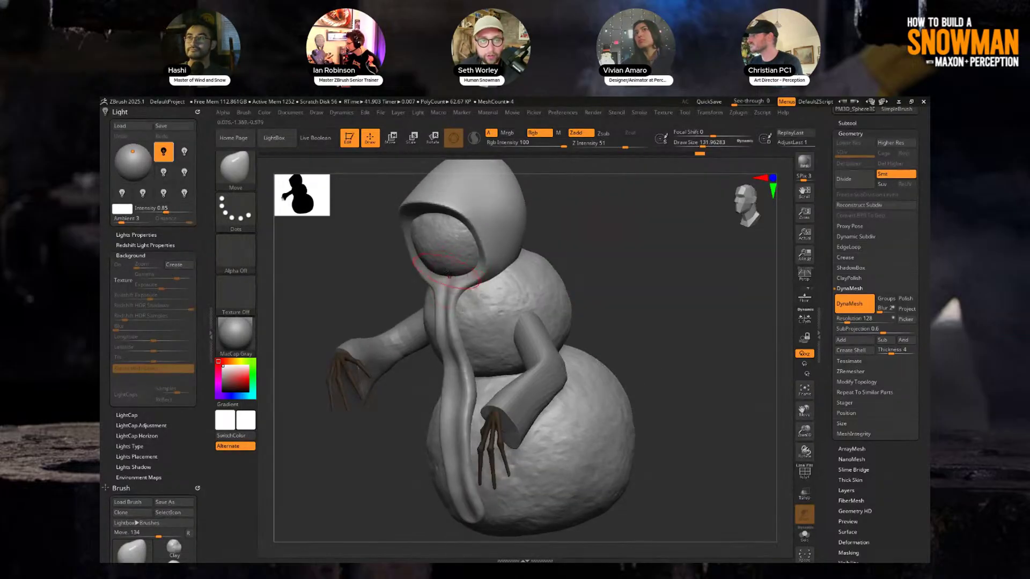
{"action": "left_click_drag", "start_coordinate": [555, 240], "coordinate": [617, 238]}
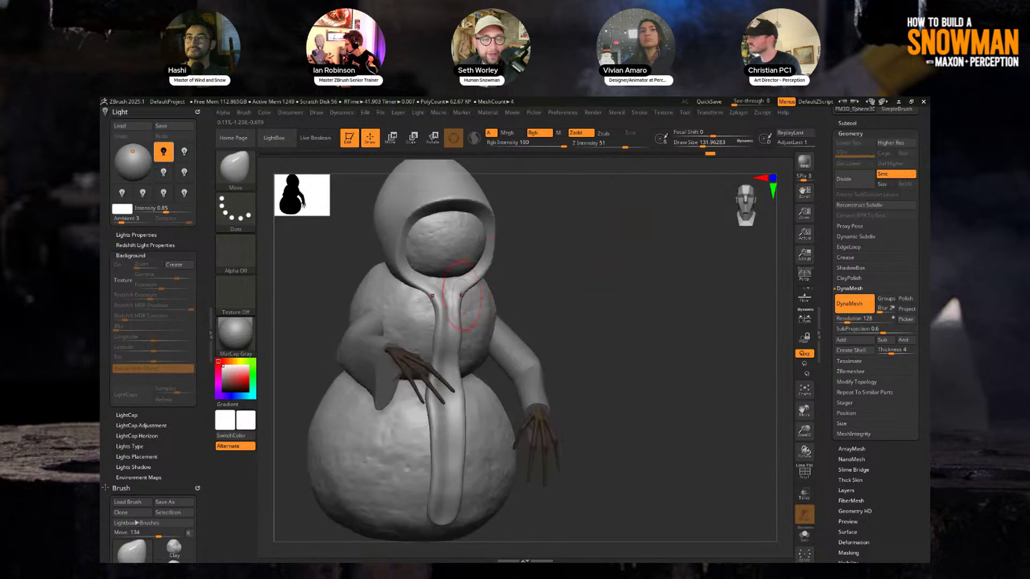
{"action": "mouse_move", "coordinate": [458, 287]}
{"action": "left_mouse_down"}
{"action": "mouse_move", "coordinate": [464, 308]}
{"action": "mouse_move", "coordinate": [465, 283]}
{"action": "left_mouse_up"}
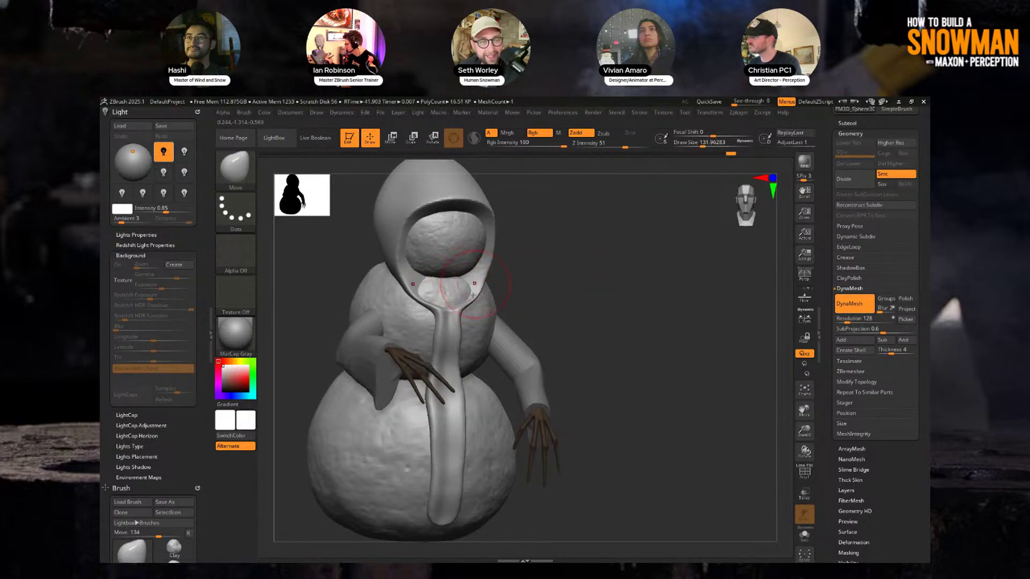
Step: Refresh the hood's DynaMesh and adjust the edge of the opening below the face with the Move brush
{"action": "right_click_drag", "start_coordinate": [473, 295], "coordinate": [558, 271]}
{"action": "key", "text": "ctrl"}
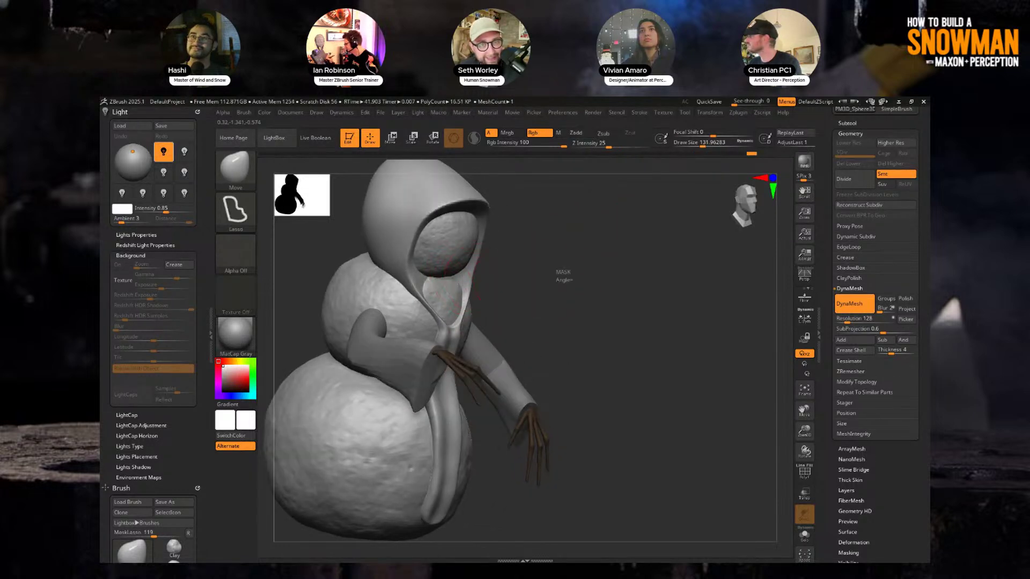
{"action": "left_click_drag", "start_coordinate": [553, 268], "coordinate": [572, 285], "text": "ctrl"}
{"action": "left_click_drag", "start_coordinate": [572, 279], "coordinate": [515, 274]}
{"action": "left_click_drag", "start_coordinate": [460, 290], "coordinate": [454, 292]}
{"action": "mouse_move", "coordinate": [625, 269]}
{"action": "left_mouse_down"}
{"action": "mouse_move", "coordinate": [590, 266]}
{"action": "mouse_move", "coordinate": [516, 289]}
{"action": "left_mouse_up"}
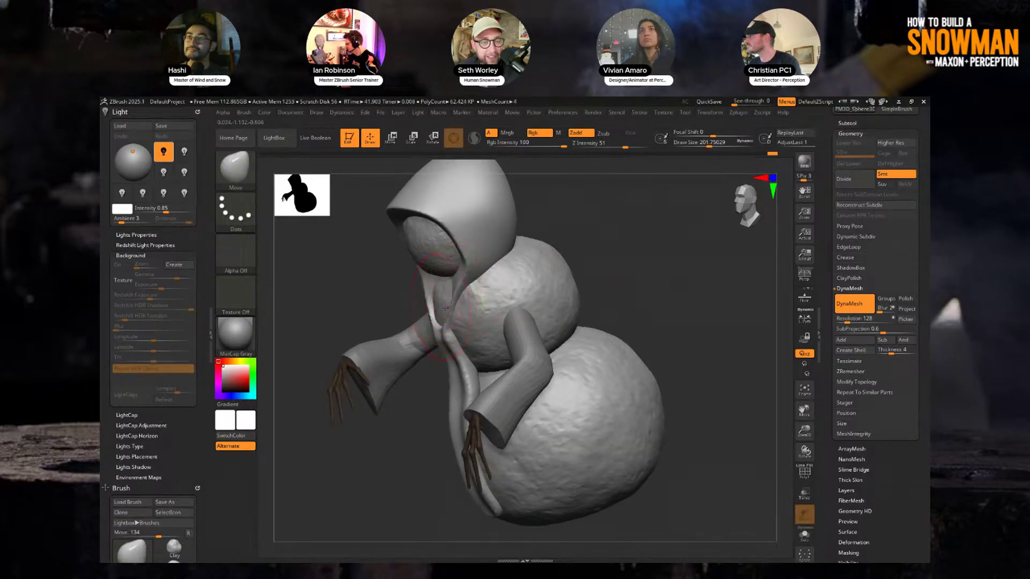
{"action": "right_click_drag", "start_coordinate": [447, 309], "coordinate": [590, 241]}
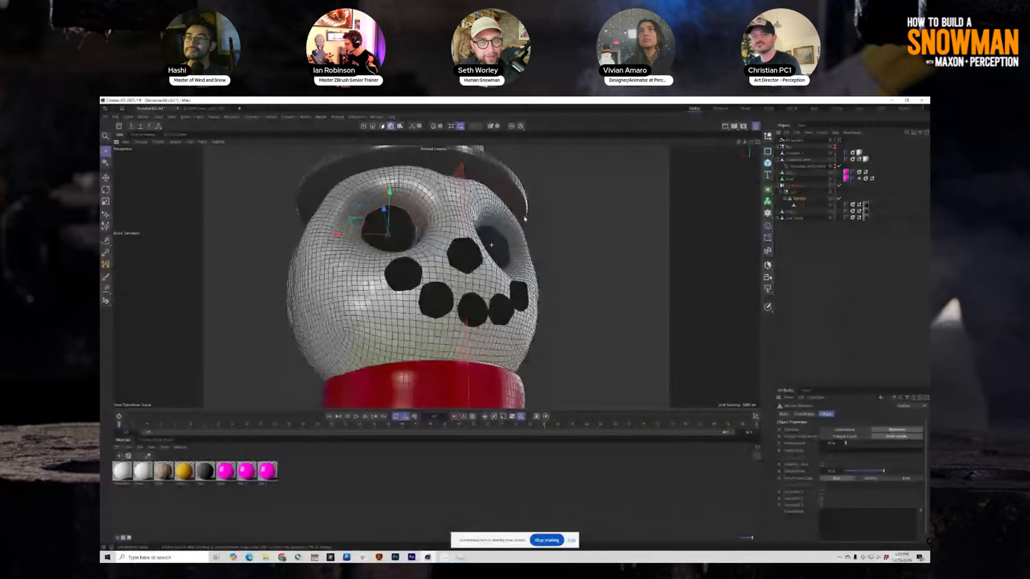
Step: Switch to Cinema 4D, look over the snowman, and play the tracked camera footage in the city scene
{"action": "left_click_drag", "start_coordinate": [524, 219], "coordinate": [480, 280], "text": "alt"}
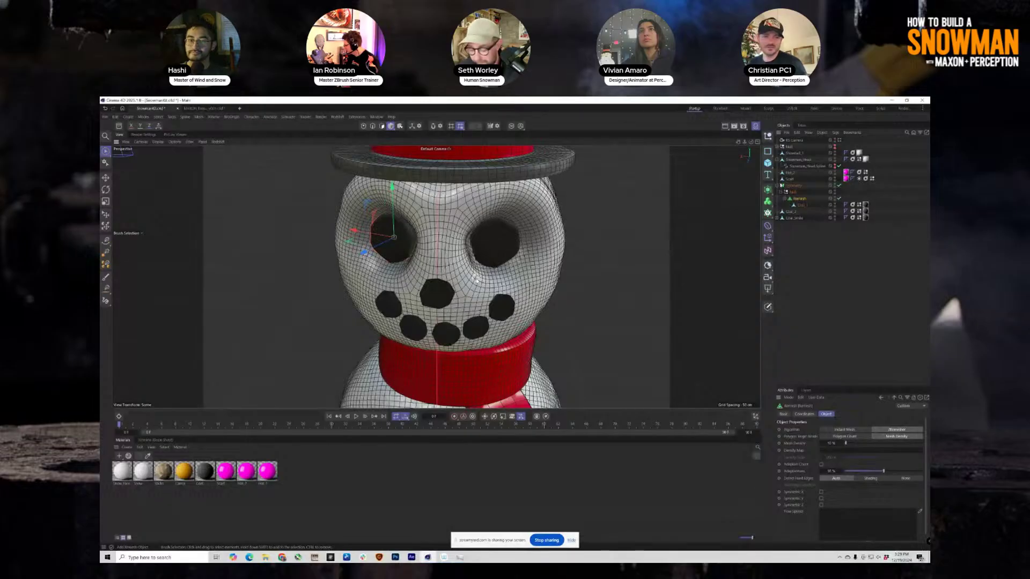
{"action": "middle_click_drag", "start_coordinate": [455, 270], "coordinate": [434, 235], "text": "alt"}
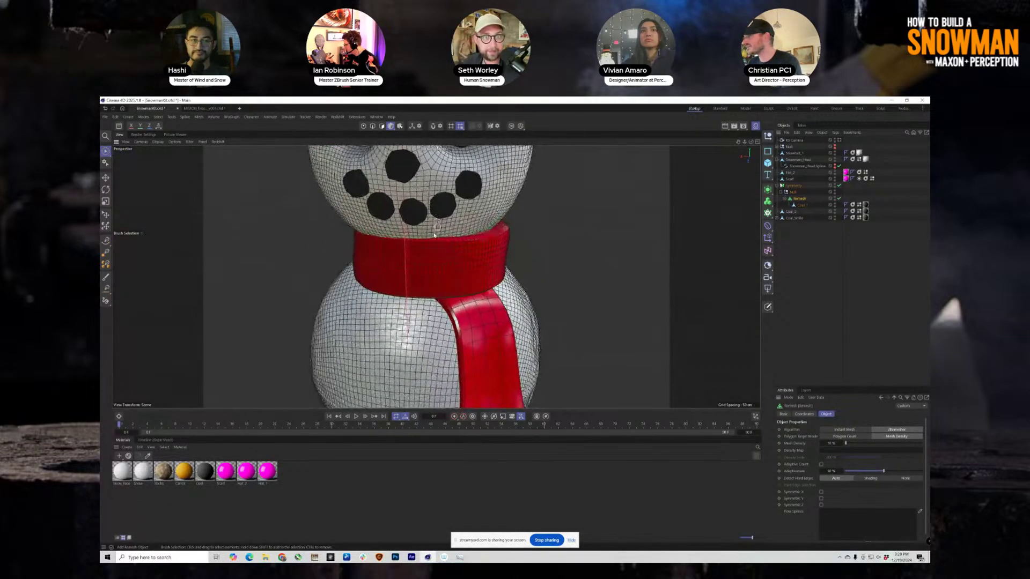
{"action": "left_click", "coordinate": [204, 108]}
{"action": "left_click", "coordinate": [718, 305]}
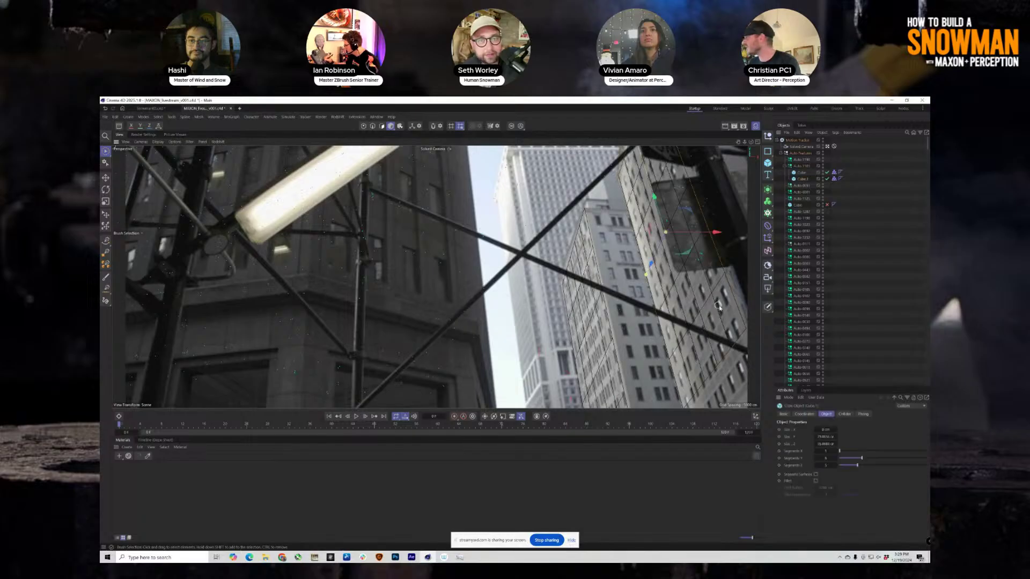
{"action": "left_click", "coordinate": [608, 342]}
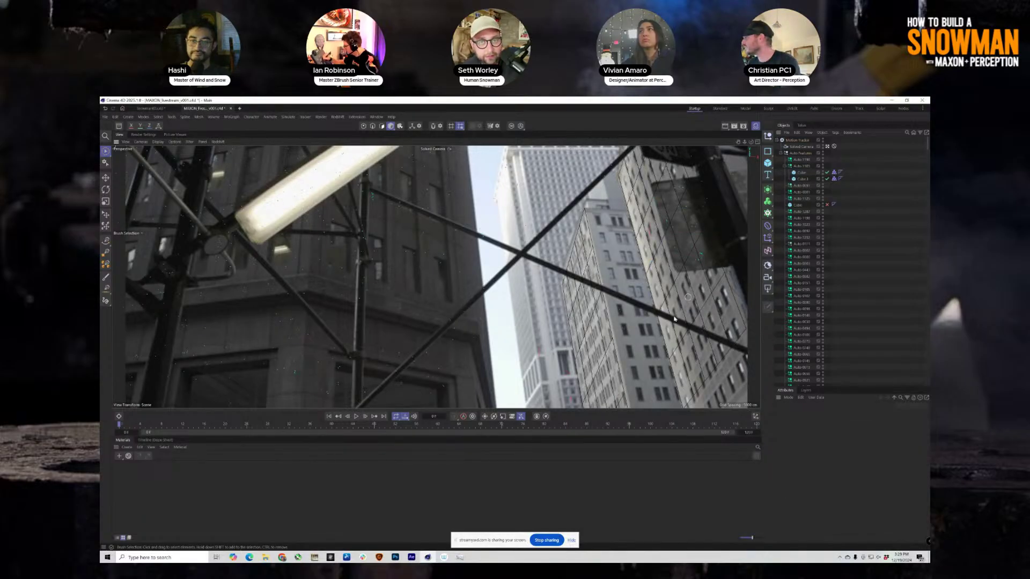
{"action": "left_click", "coordinate": [356, 416]}
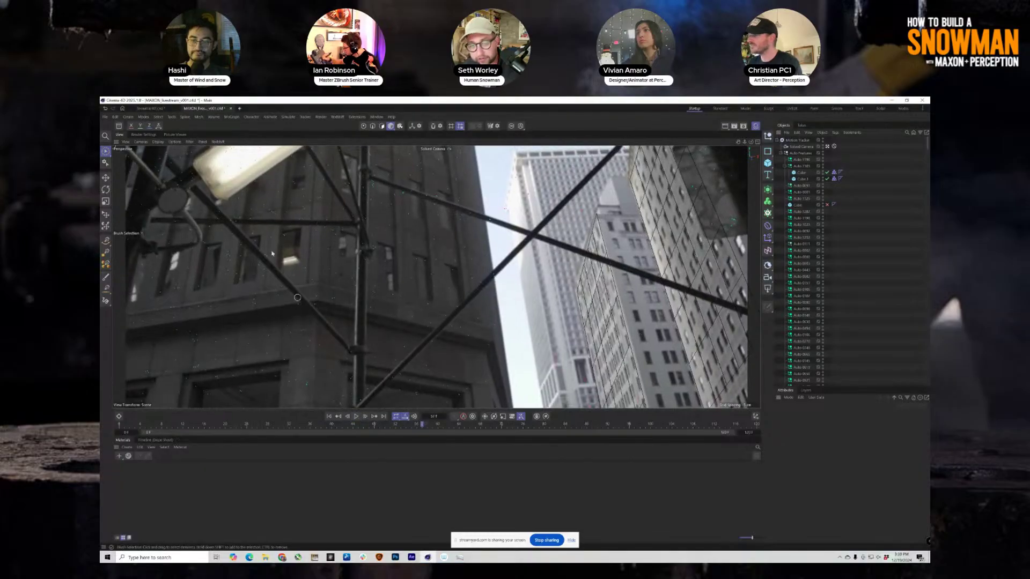
Step: Return to the snowman scene and examine the face, scarf and body meshes from several angles
{"action": "left_click", "coordinate": [149, 108]}
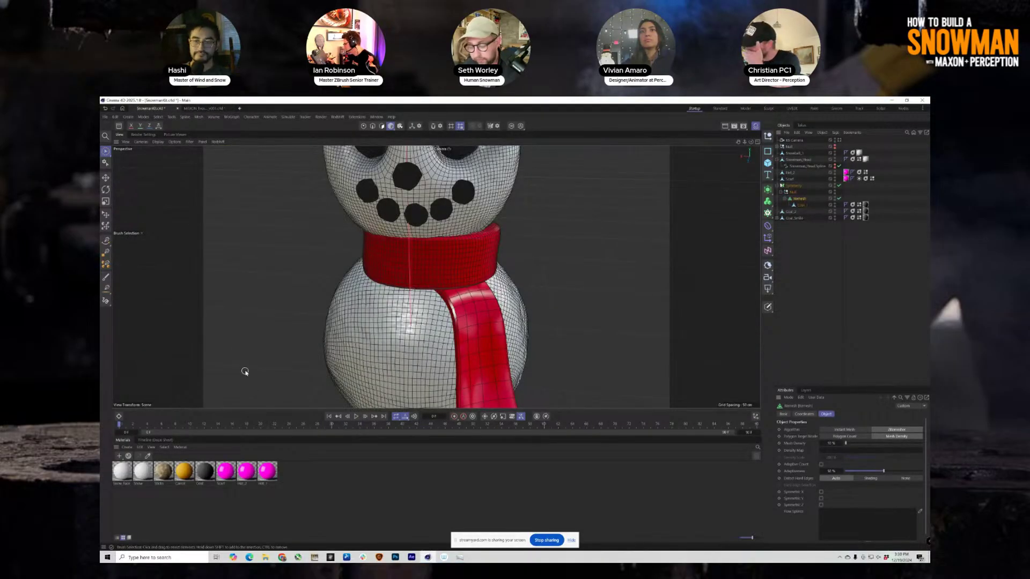
{"action": "middle_click_drag", "start_coordinate": [428, 250], "coordinate": [396, 229], "text": "alt"}
{"action": "left_click_drag", "start_coordinate": [439, 223], "coordinate": [463, 219], "text": "alt"}
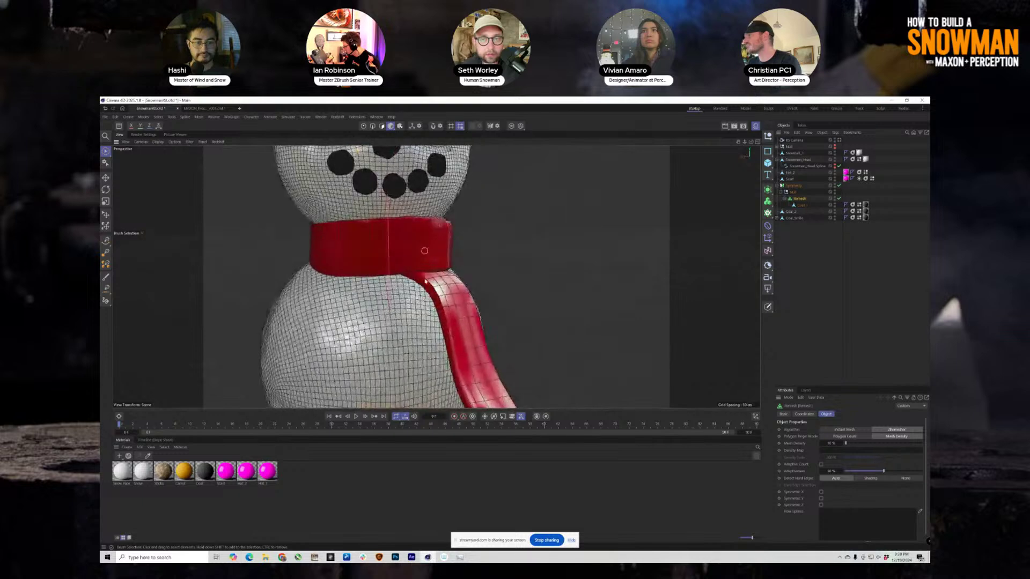
{"action": "middle_click_drag", "start_coordinate": [425, 250], "coordinate": [432, 165], "text": "alt"}
{"action": "right_click_drag", "start_coordinate": [429, 260], "coordinate": [405, 213], "text": "alt"}
{"action": "middle_click_drag", "start_coordinate": [405, 213], "coordinate": [397, 274], "text": "alt"}
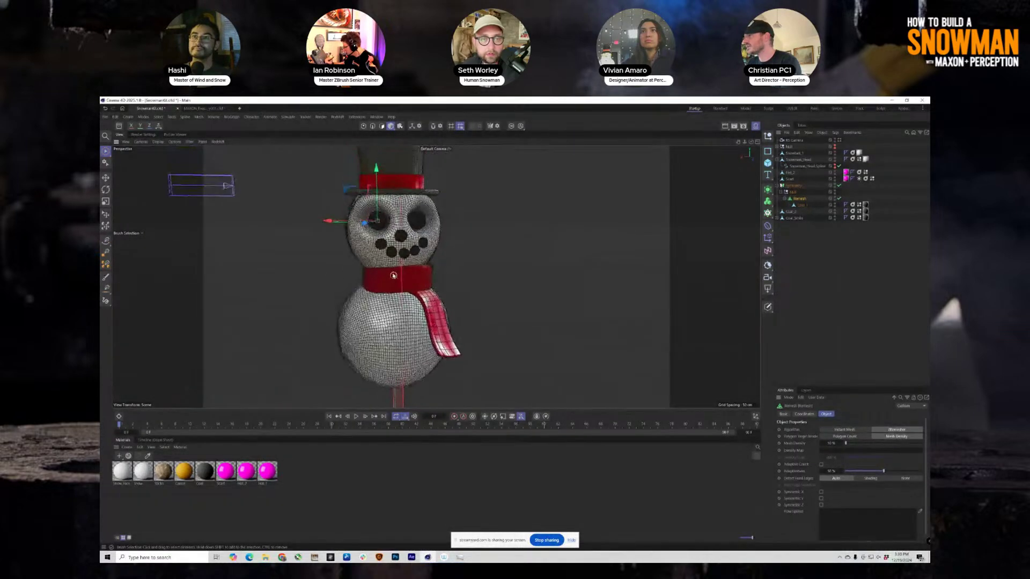
{"action": "left_click_drag", "start_coordinate": [407, 200], "coordinate": [433, 253], "text": "alt"}
{"action": "middle_click_drag", "start_coordinate": [396, 180], "coordinate": [406, 205], "text": "alt"}
{"action": "left_click_drag", "start_coordinate": [405, 204], "coordinate": [431, 215], "text": "alt"}
{"action": "middle_click_drag", "start_coordinate": [431, 216], "coordinate": [422, 204], "text": "alt"}
{"action": "right_click_drag", "start_coordinate": [453, 218], "coordinate": [436, 209], "text": "alt"}
Step: Collapse the object hierarchies, select all the snowman's parts from the snowball to the coal smile, and search the commands for "boole"
{"action": "left_click", "coordinate": [777, 186]}
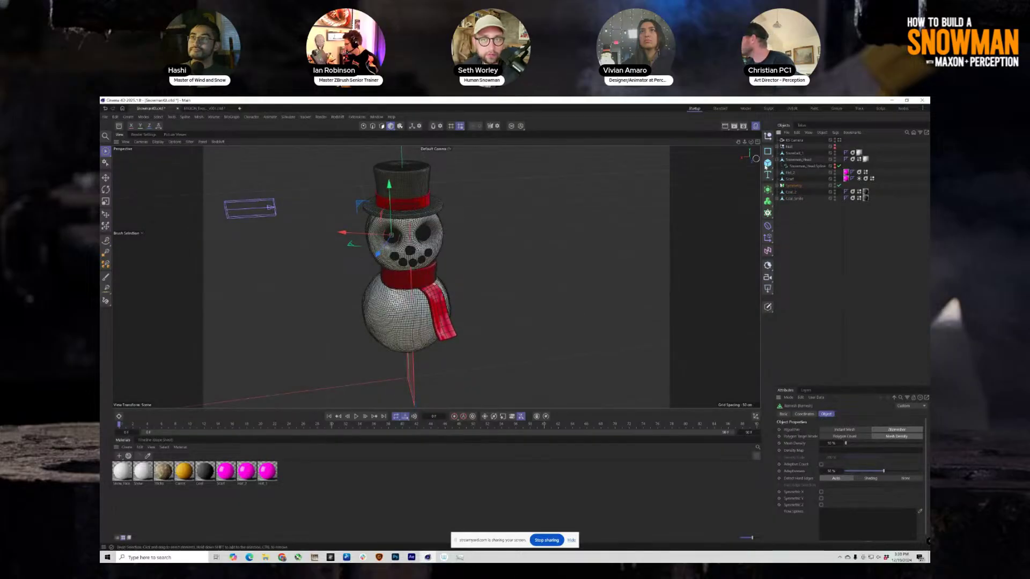
{"action": "left_click", "coordinate": [778, 160]}
{"action": "left_click", "coordinate": [794, 154]}
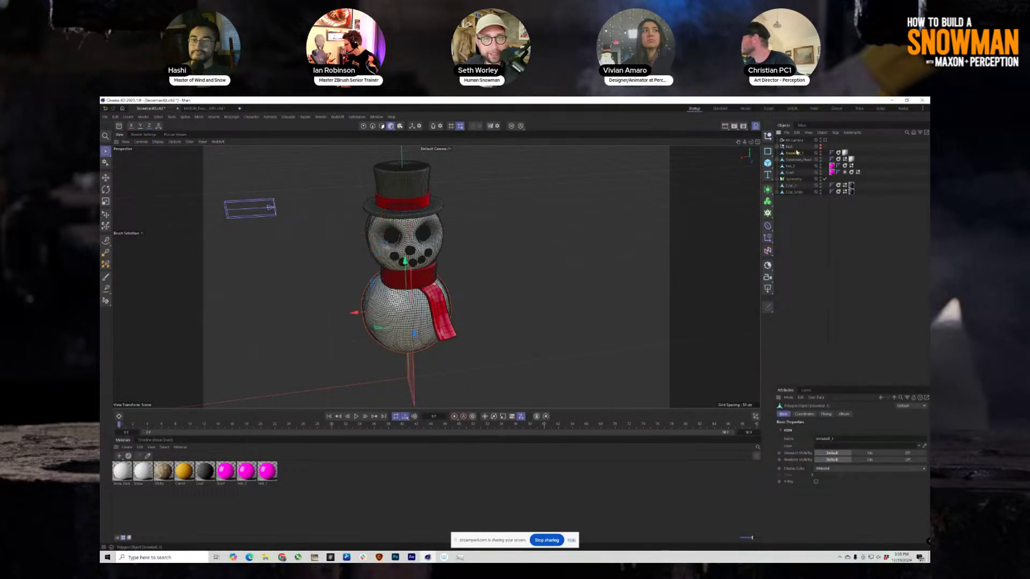
{"action": "left_click", "coordinate": [811, 191], "text": "shift"}
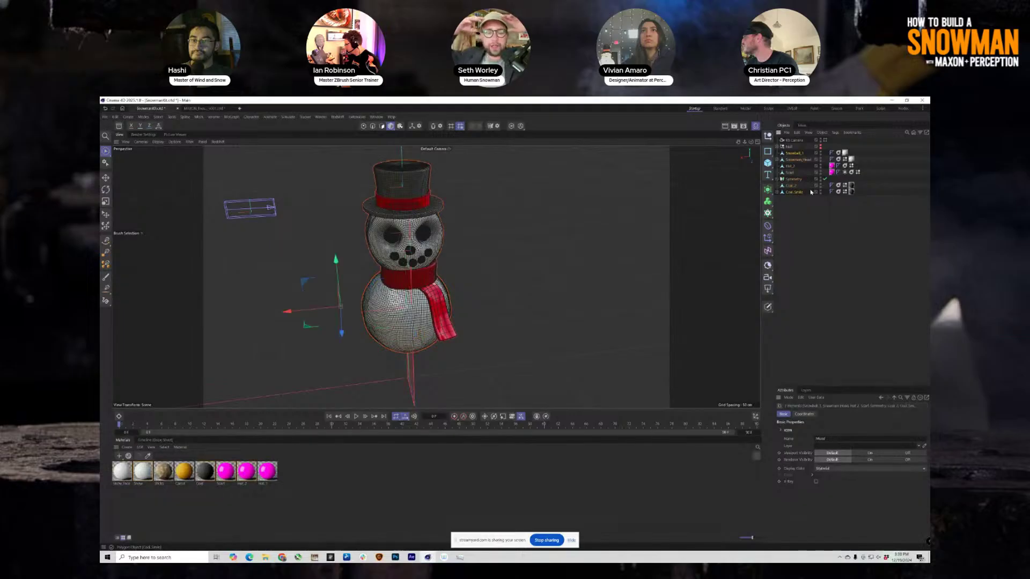
{"action": "key", "text": "shift+c"}
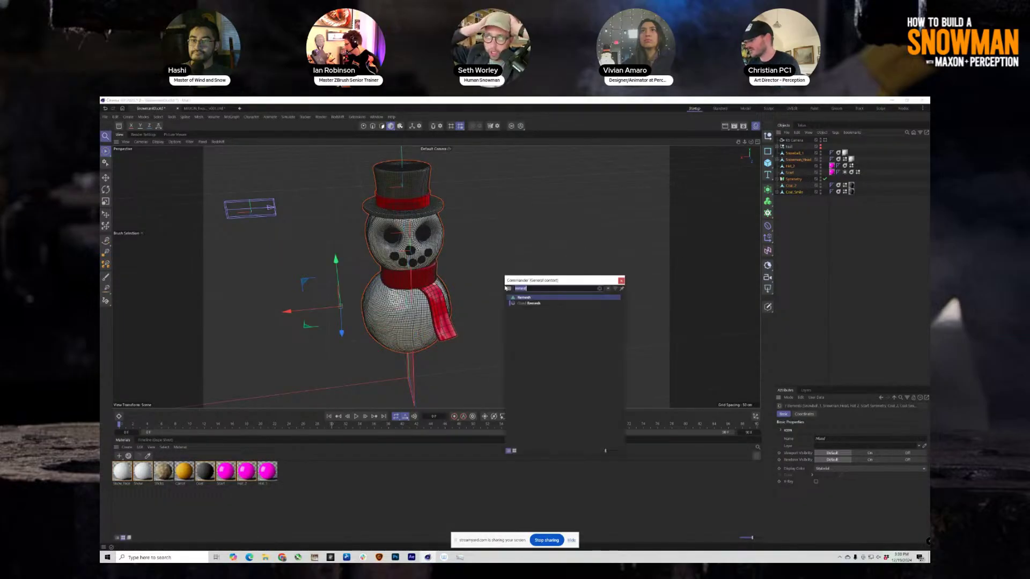
{"action": "type", "text": "boole"}
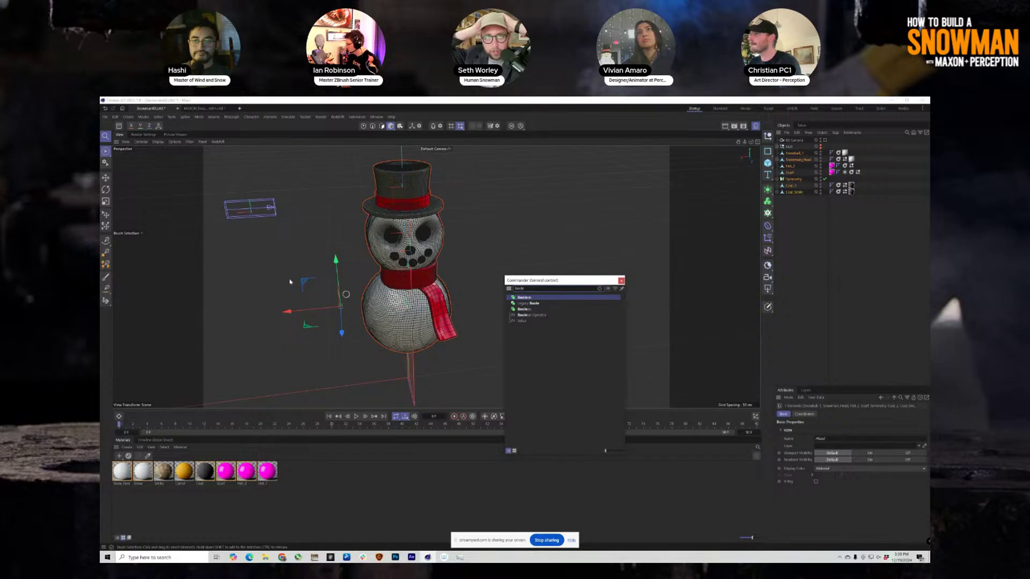
Step: Inspect the two building cubes and their collider tag settings in the tracked city scene
{"action": "left_click", "coordinate": [191, 110]}
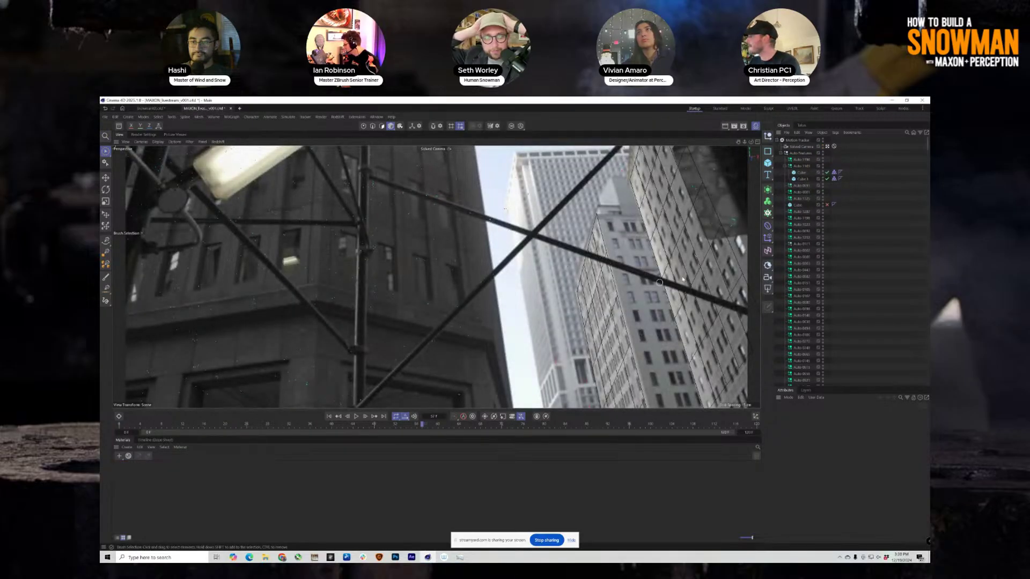
{"action": "left_click", "coordinate": [803, 177]}
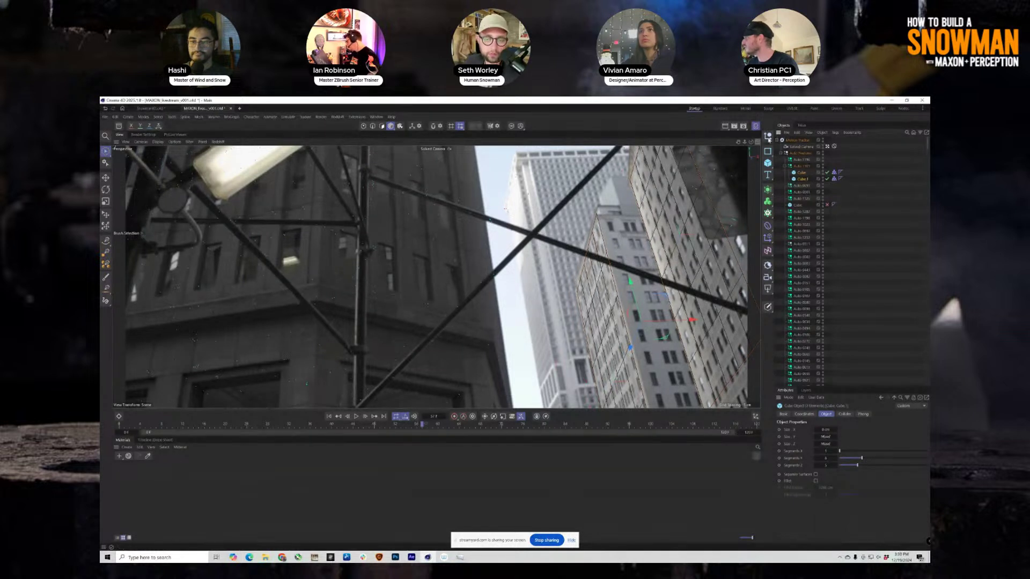
{"action": "left_click", "coordinate": [834, 173]}
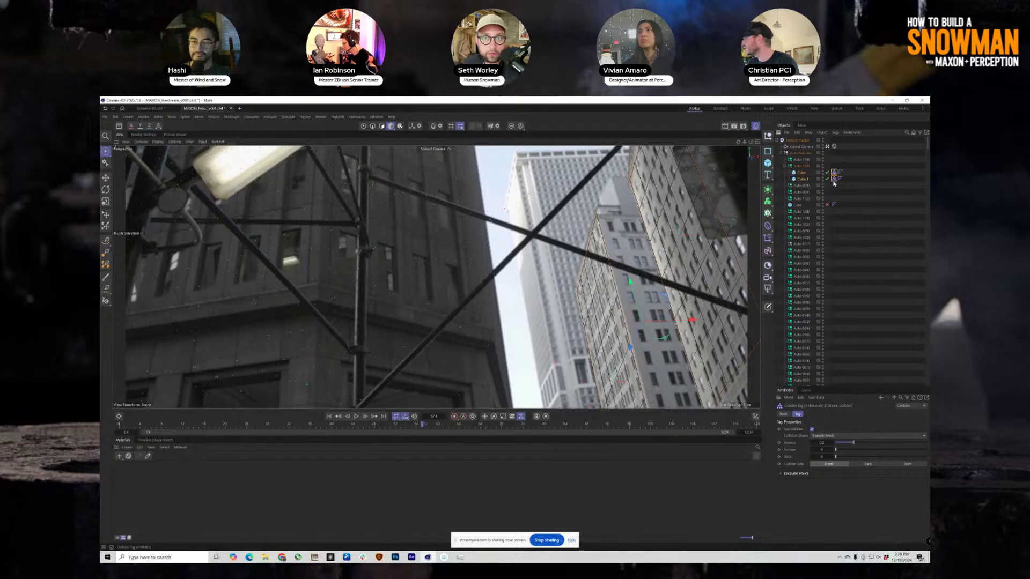
{"action": "left_click", "coordinate": [804, 180]}
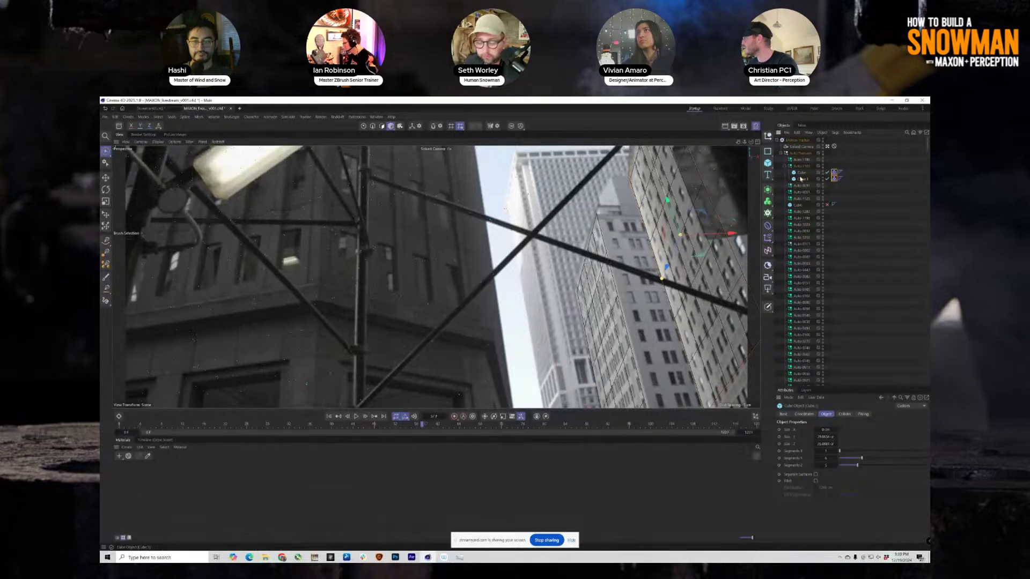
Step: Add a Redshift Object tag to the second building cube, turn on its matte override and enable the matte
{"action": "right_click", "coordinate": [801, 179]}
{"action": "mouse_move", "coordinate": [826, 257]}
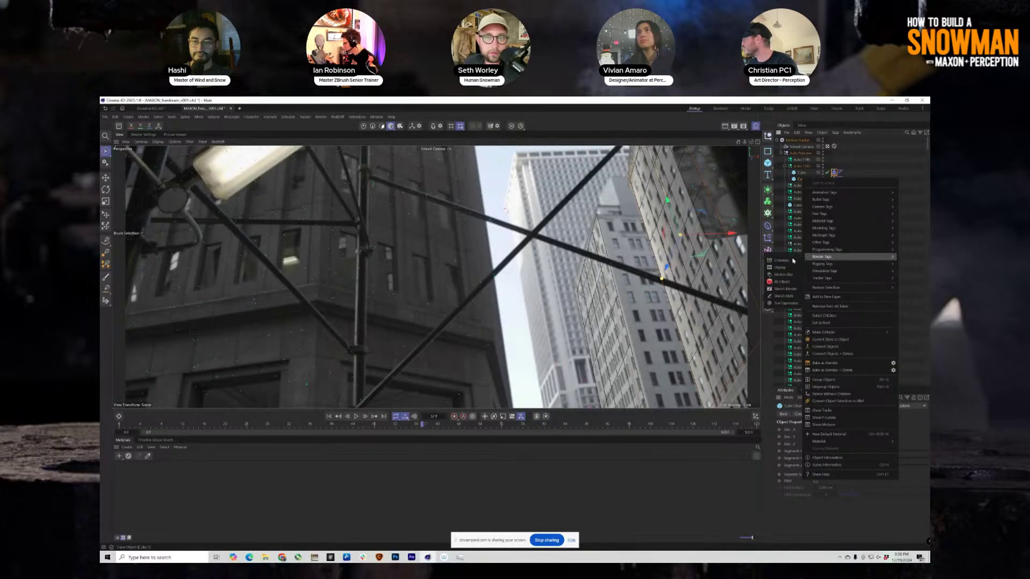
{"action": "left_click", "coordinate": [783, 282]}
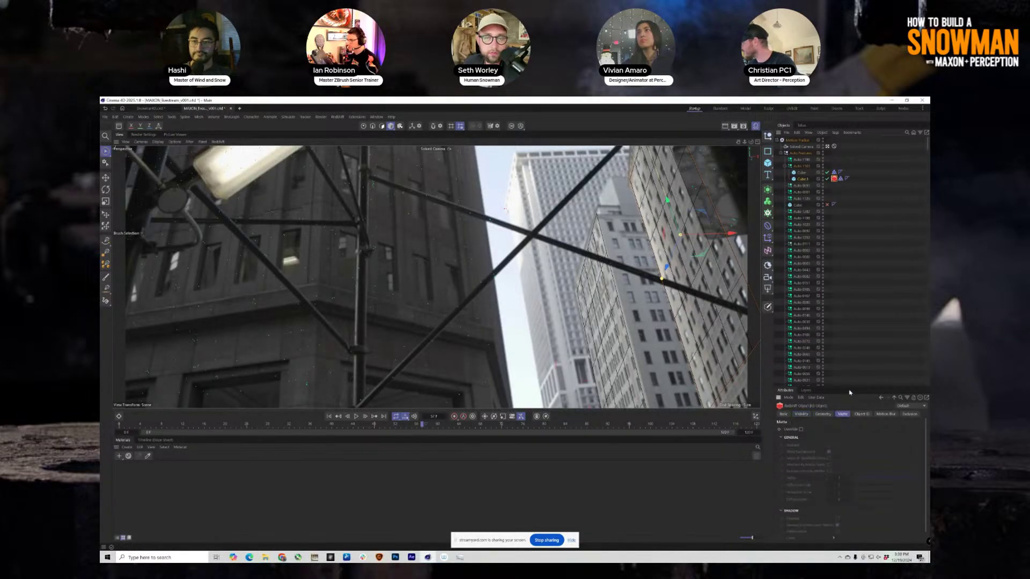
{"action": "left_click_drag", "start_coordinate": [849, 386], "coordinate": [827, 259]}
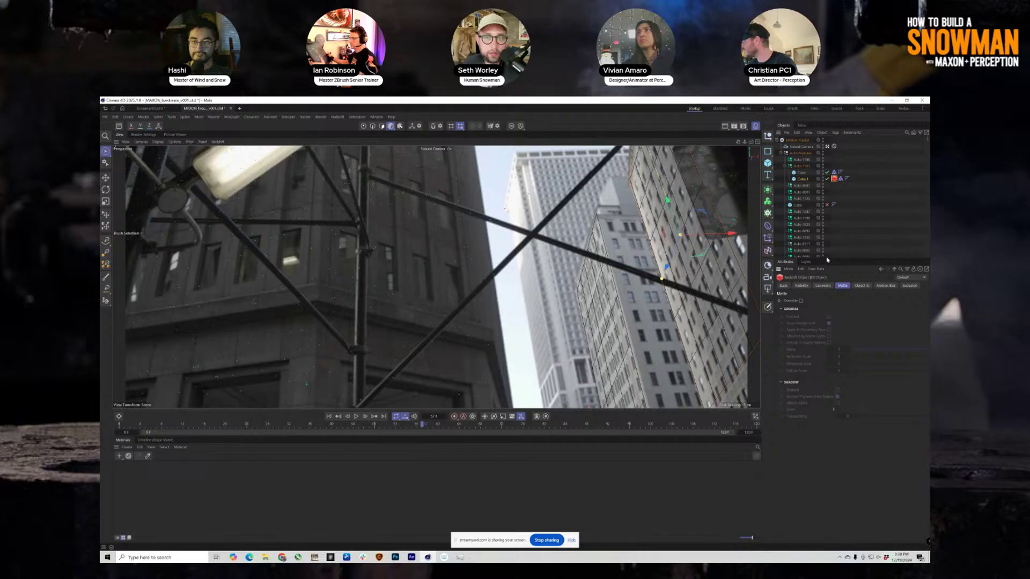
{"action": "left_click", "coordinate": [802, 302]}
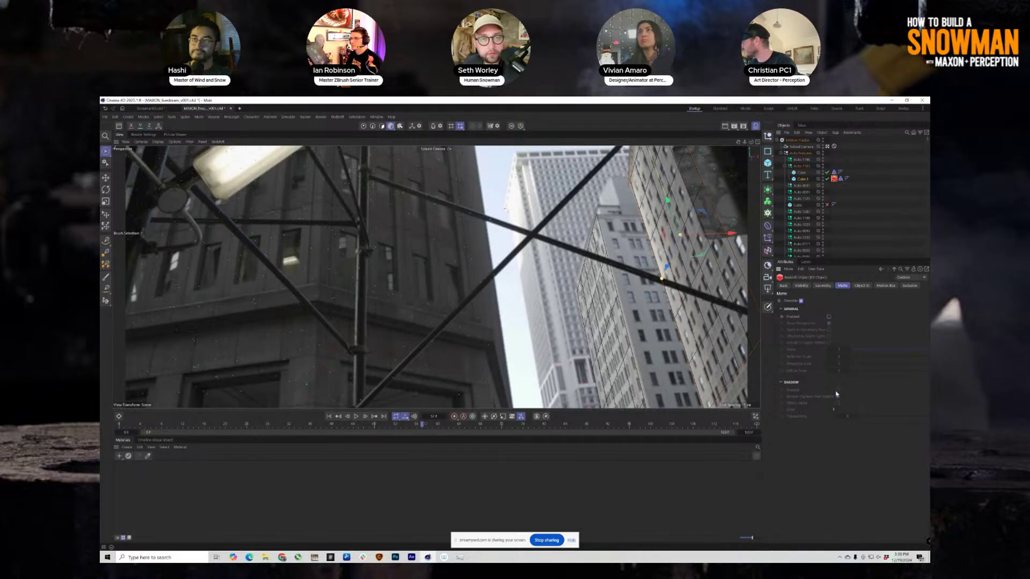
{"action": "left_click", "coordinate": [829, 317]}
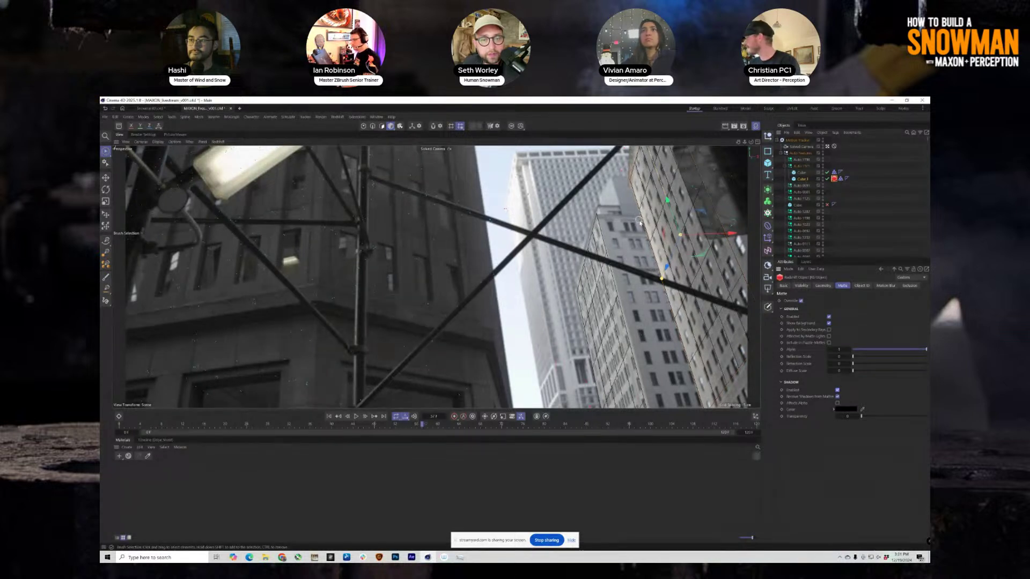
Step: Turn off the tag's matte override and return to the snowman scene
{"action": "left_click", "coordinate": [801, 301]}
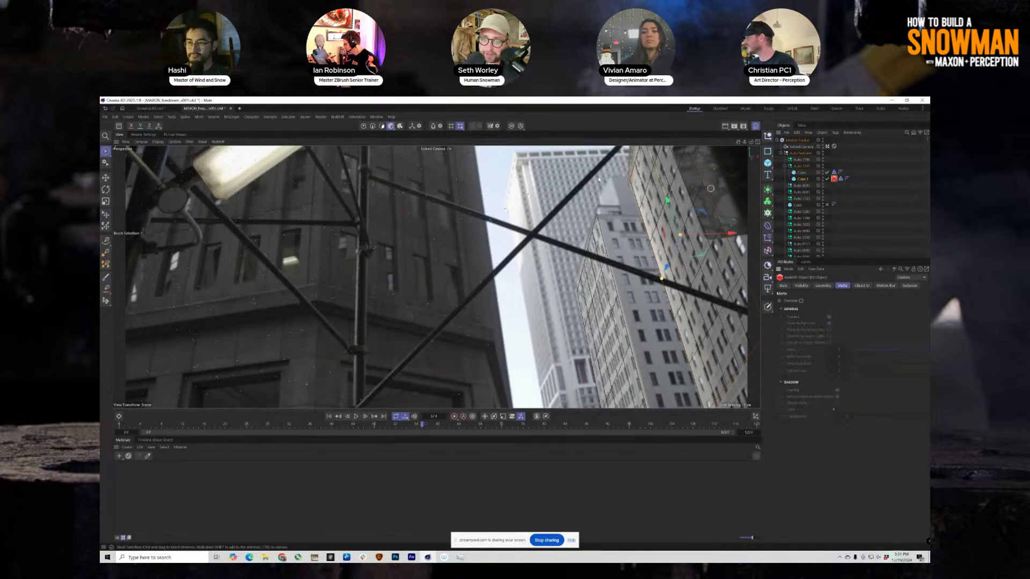
{"action": "left_click", "coordinate": [152, 110]}
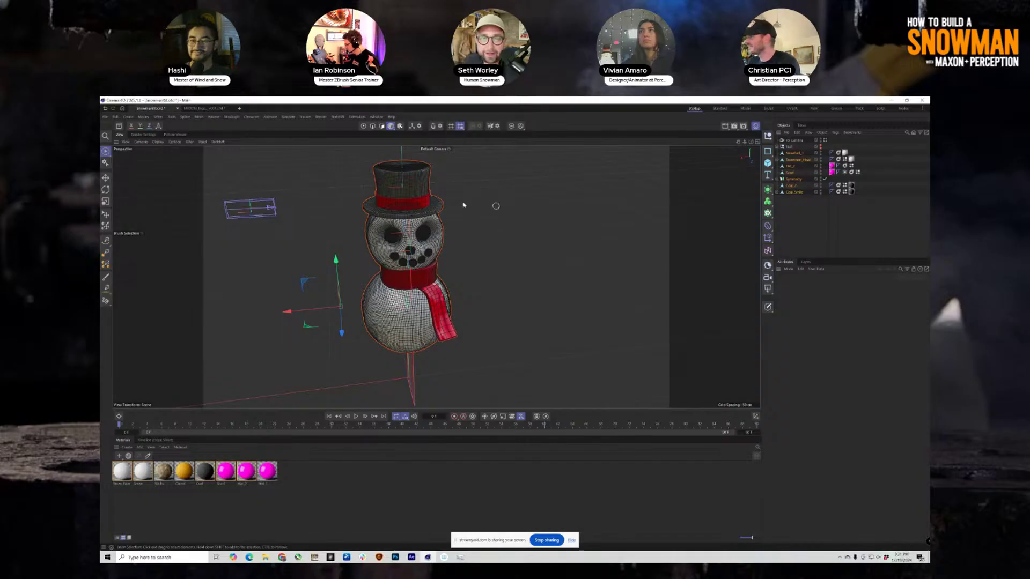
Step: Add a Boolean generator to the snowman scene by searching the commands for "boole"
{"action": "scroll", "coordinate": [412, 236], "scroll_direction": "up", "scroll_amount": 10}
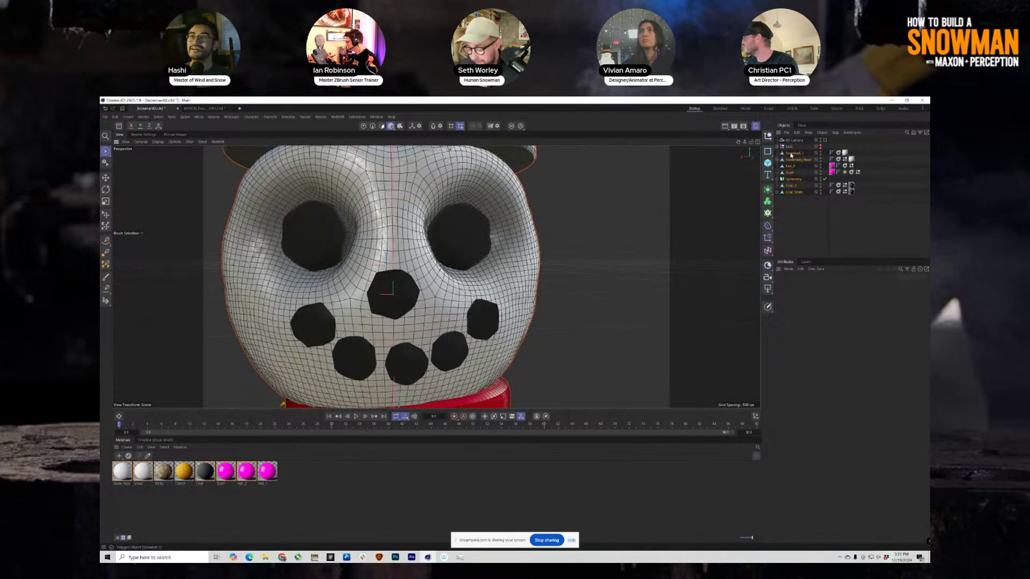
{"action": "left_click", "coordinate": [791, 156]}
{"action": "key", "text": "shift+c"}
{"action": "type", "text": "b"}
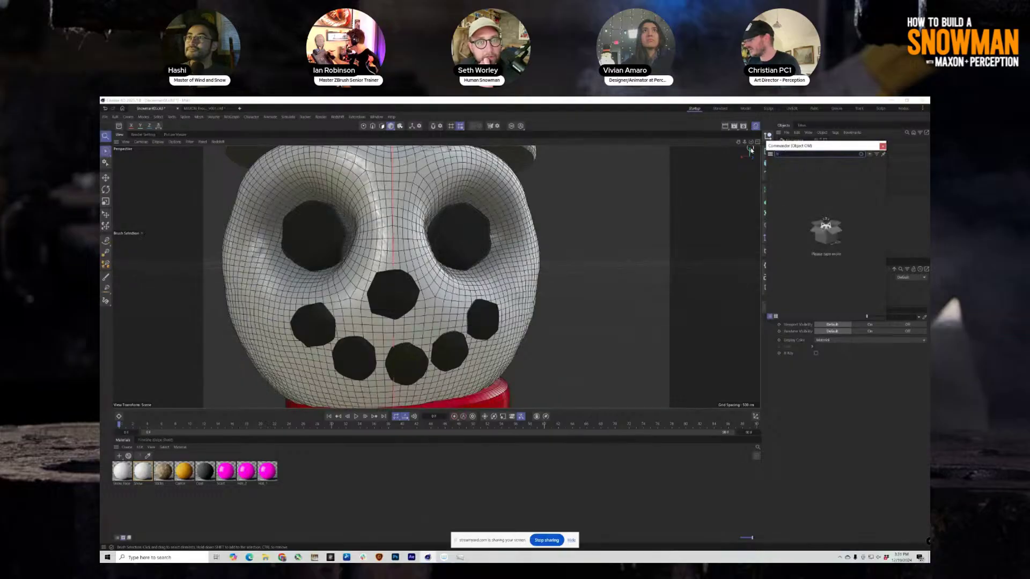
{"action": "type", "text": "oole"}
{"action": "key", "text": "Return"}
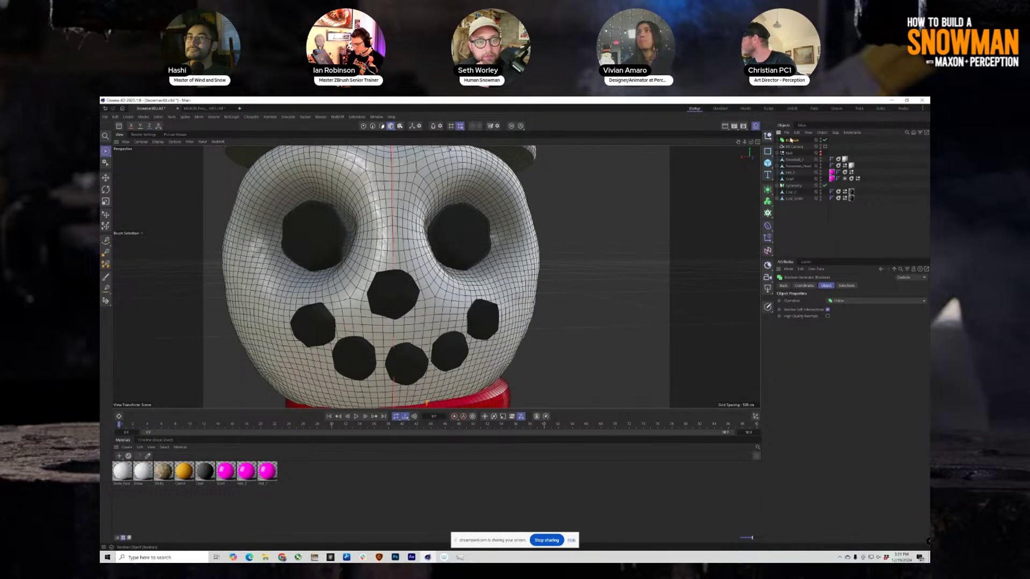
Step: Move the Boolean generator below the null and nest all the snowman's parts, from the snowball to the coal smile, under it
{"action": "left_click_drag", "start_coordinate": [791, 140], "coordinate": [791, 157]}
{"action": "left_click", "coordinate": [792, 199], "text": "shift"}
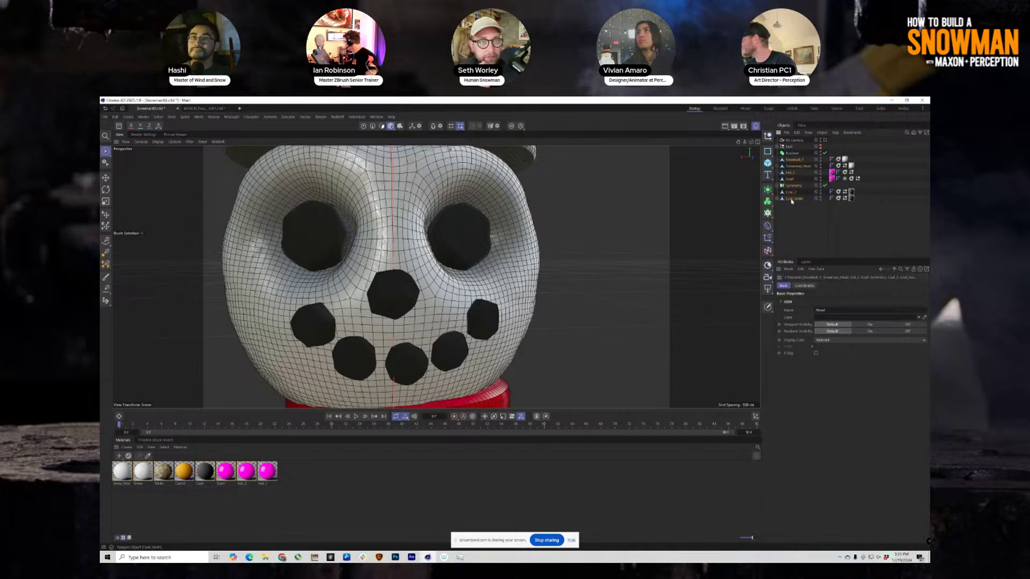
{"action": "left_click_drag", "start_coordinate": [792, 202], "coordinate": [791, 156]}
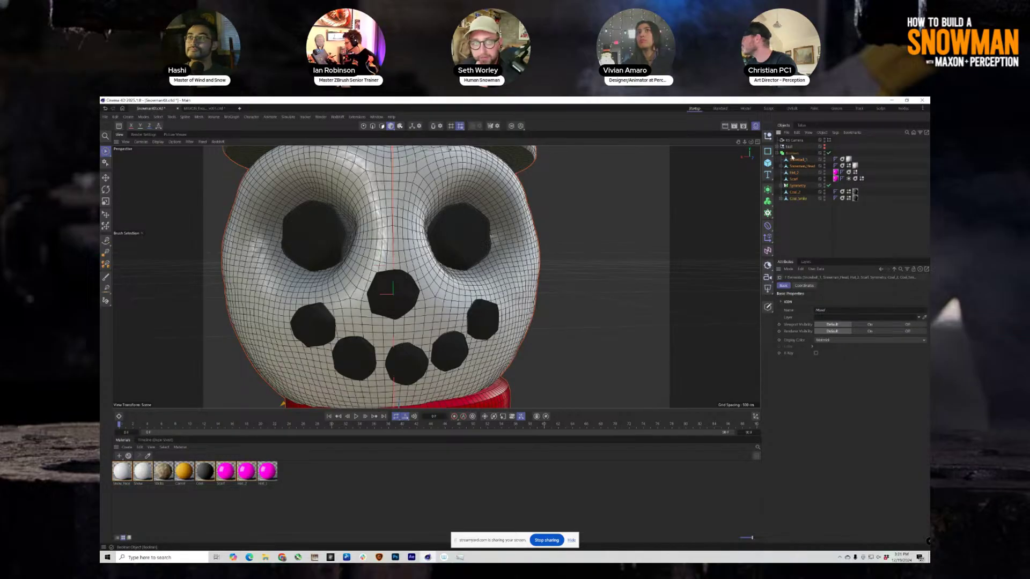
{"action": "left_click", "coordinate": [792, 155]}
Step: Examine the inside of the snowman around the scarf, comparing the mesh with the Boolean generator disabled and enabled
{"action": "middle_click_drag", "start_coordinate": [472, 368], "coordinate": [501, 246], "text": "alt"}
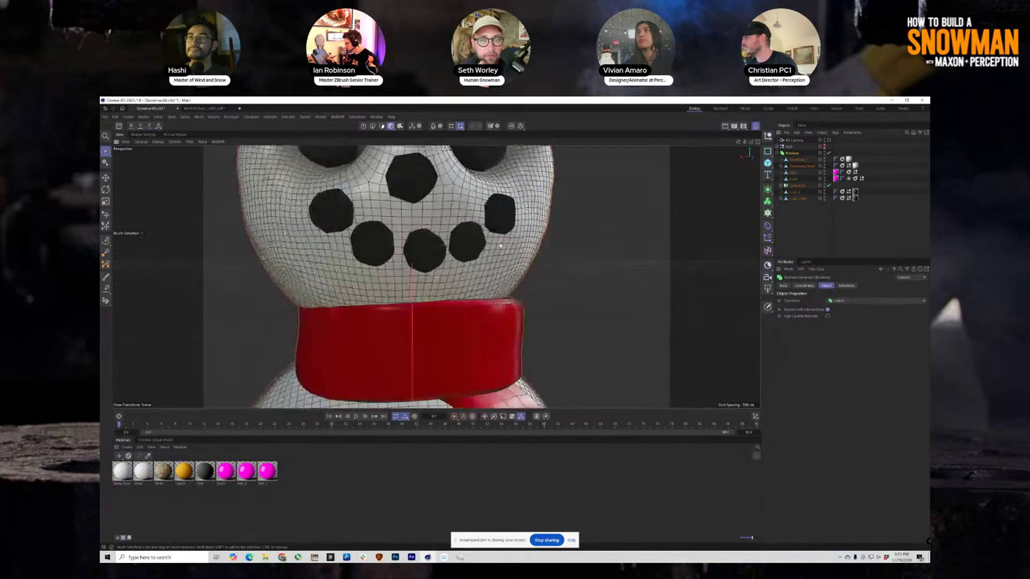
{"action": "left_click_drag", "start_coordinate": [501, 246], "coordinate": [419, 285], "text": "alt"}
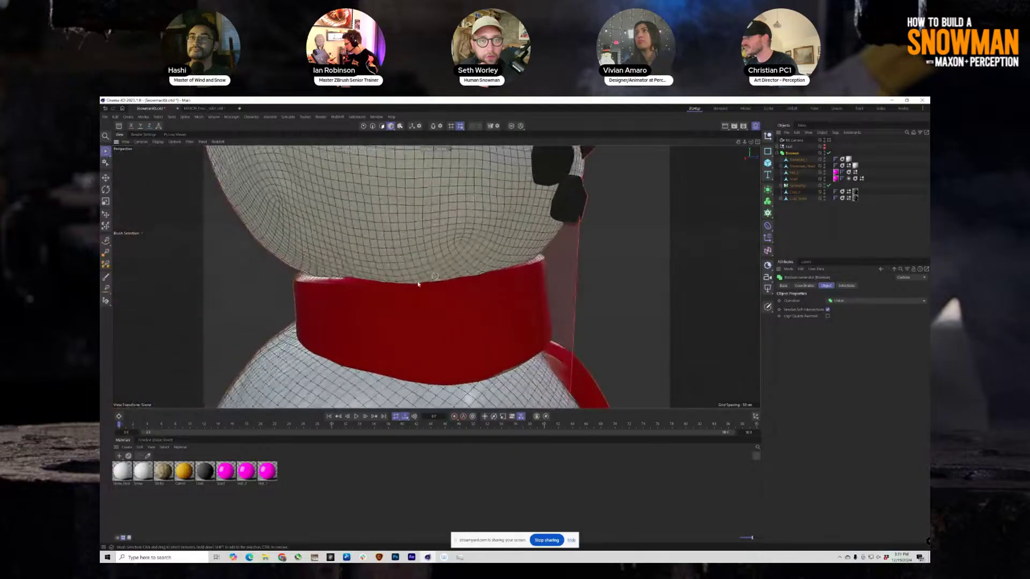
{"action": "right_click_drag", "start_coordinate": [418, 284], "coordinate": [552, 223], "text": "alt"}
{"action": "left_click_drag", "start_coordinate": [517, 225], "coordinate": [496, 188], "text": "alt"}
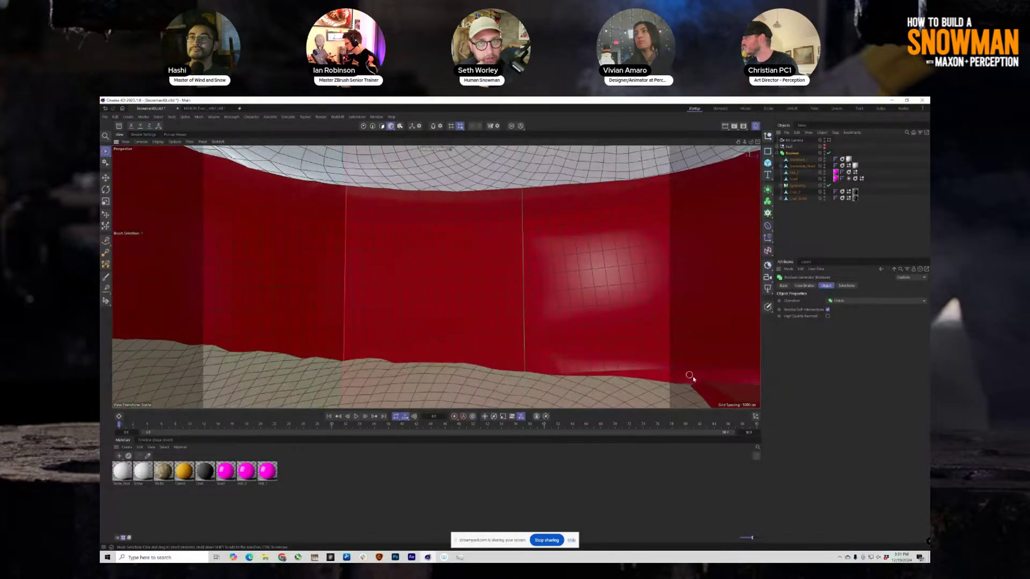
{"action": "left_click_drag", "start_coordinate": [672, 364], "coordinate": [432, 276], "text": "alt"}
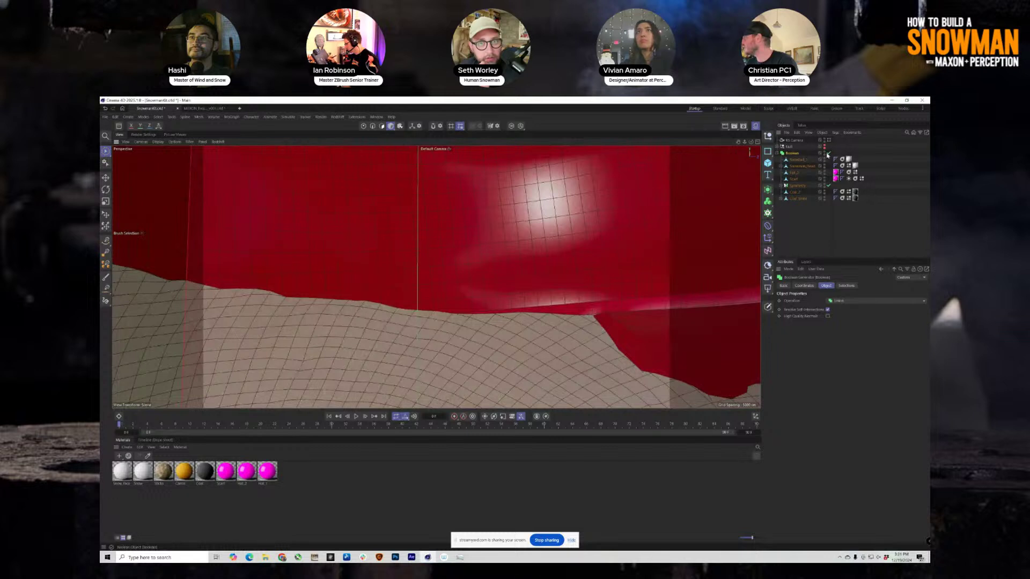
{"action": "left_click", "coordinate": [828, 153]}
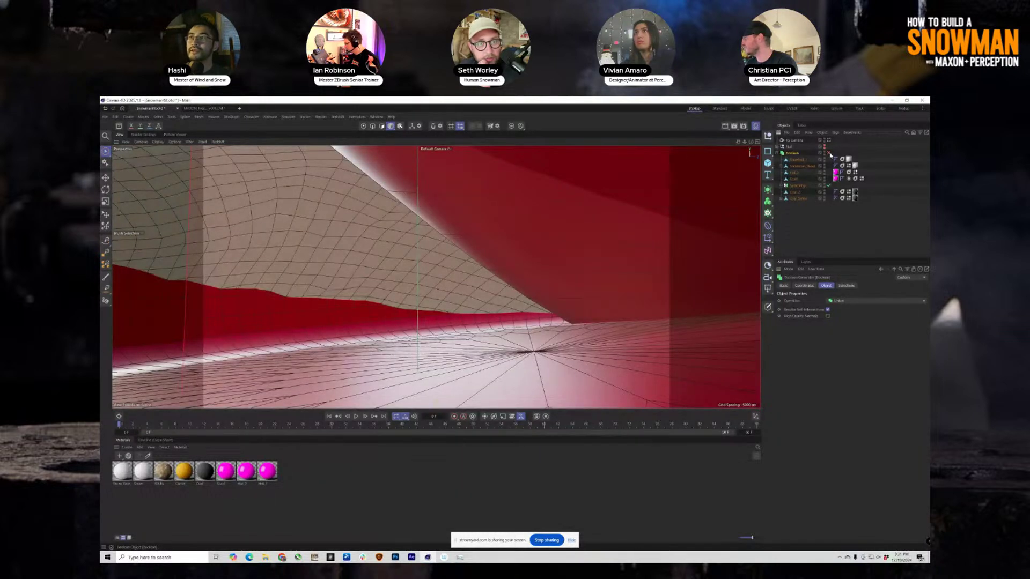
{"action": "left_click", "coordinate": [829, 153]}
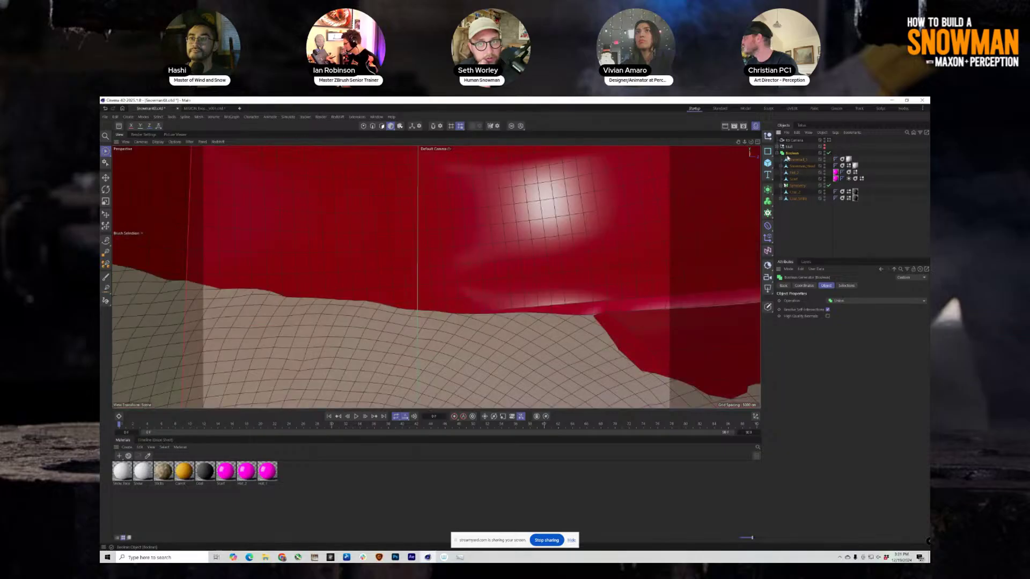
{"action": "left_click_drag", "start_coordinate": [421, 316], "coordinate": [290, 306], "text": "alt"}
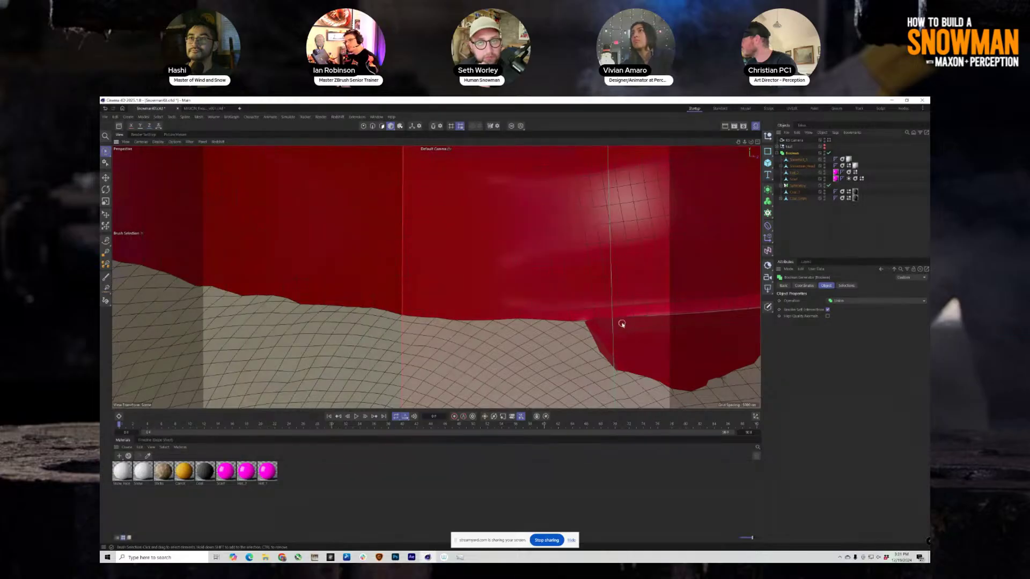
Step: Examine where the coal eyes, nose and mouth pieces meet the snowman's head mesh
{"action": "right_click_drag", "start_coordinate": [618, 324], "coordinate": [485, 321], "text": "alt"}
{"action": "left_click_drag", "start_coordinate": [485, 321], "coordinate": [419, 252], "text": "alt"}
{"action": "right_click_drag", "start_coordinate": [418, 252], "coordinate": [529, 238], "text": "alt"}
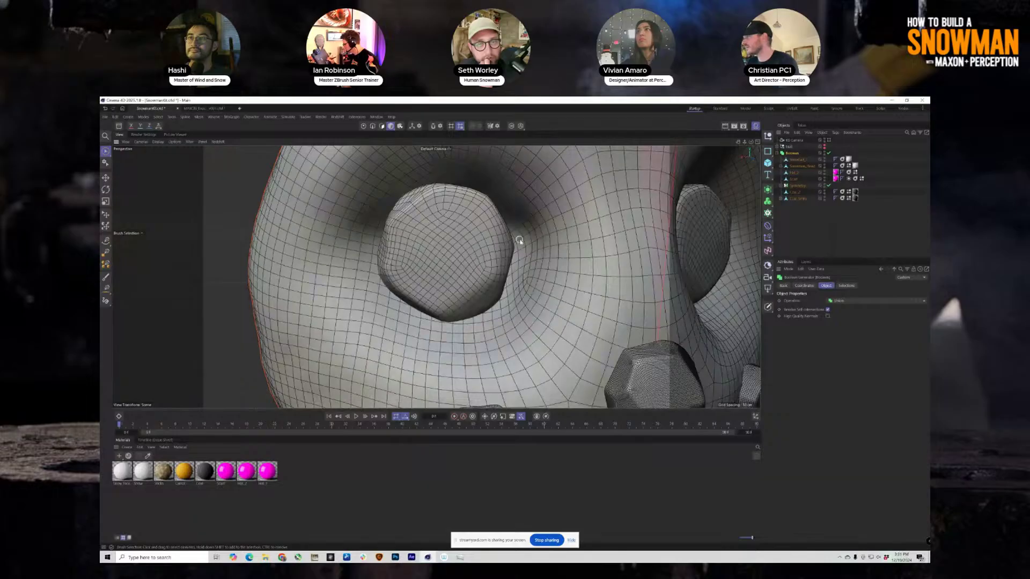
{"action": "middle_click_drag", "start_coordinate": [520, 239], "coordinate": [433, 156], "text": "alt"}
{"action": "right_click_drag", "start_coordinate": [473, 240], "coordinate": [423, 235], "text": "alt"}
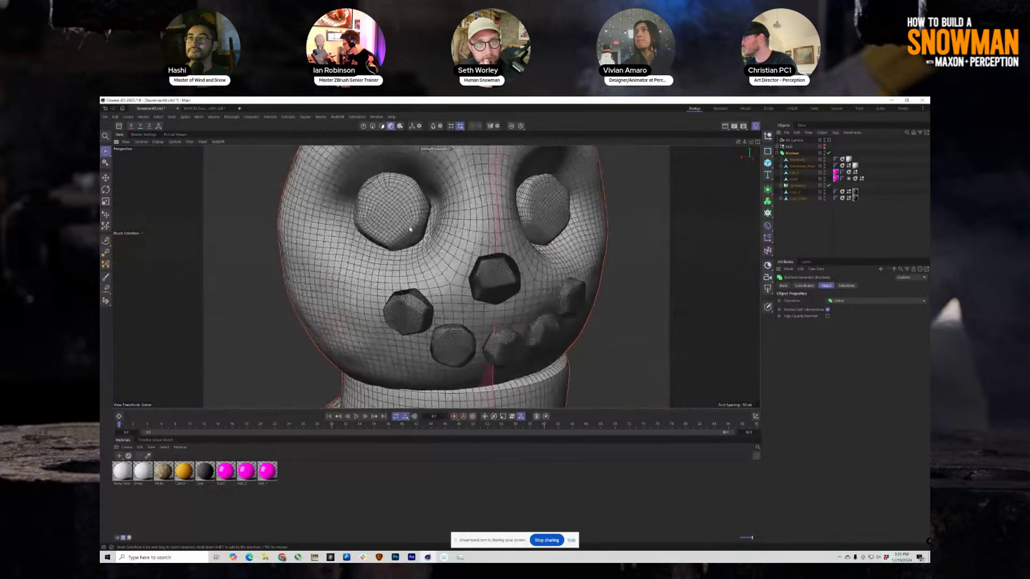
{"action": "left_click_drag", "start_coordinate": [385, 202], "coordinate": [417, 228], "text": "alt"}
{"action": "middle_click_drag", "start_coordinate": [436, 231], "coordinate": [454, 275], "text": "alt"}
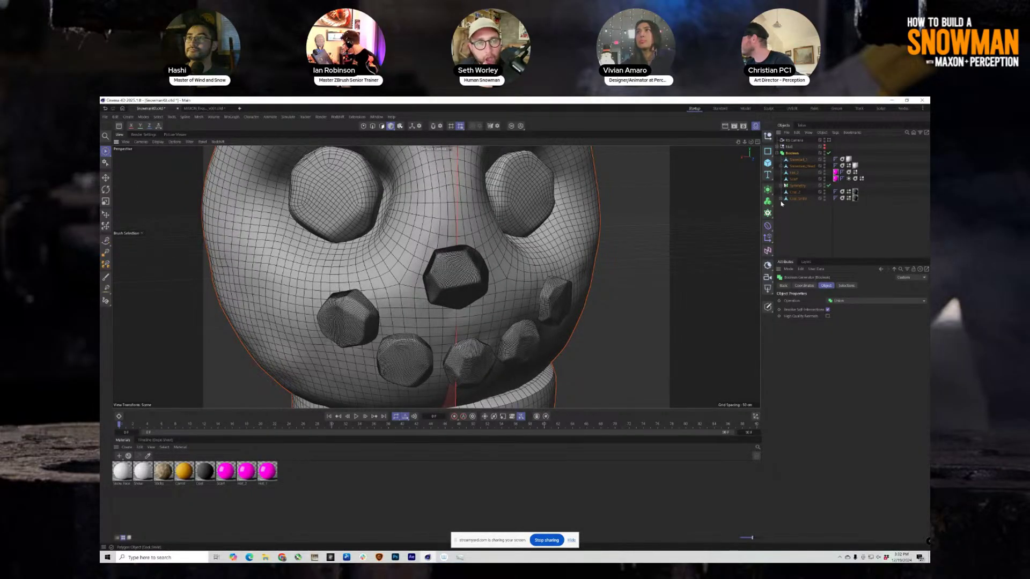
Step: Expand the head and symmetry hierarchies and inspect the eye coal's Remesh generator with it disabled and enabled
{"action": "left_click", "coordinate": [780, 167]}
{"action": "left_click", "coordinate": [782, 166]}
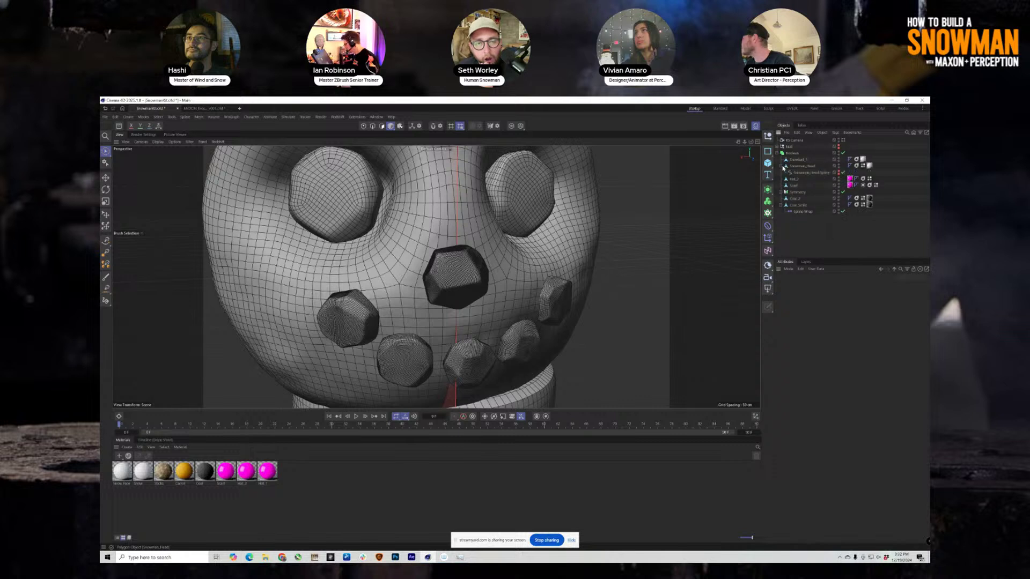
{"action": "left_click", "coordinate": [781, 192]}
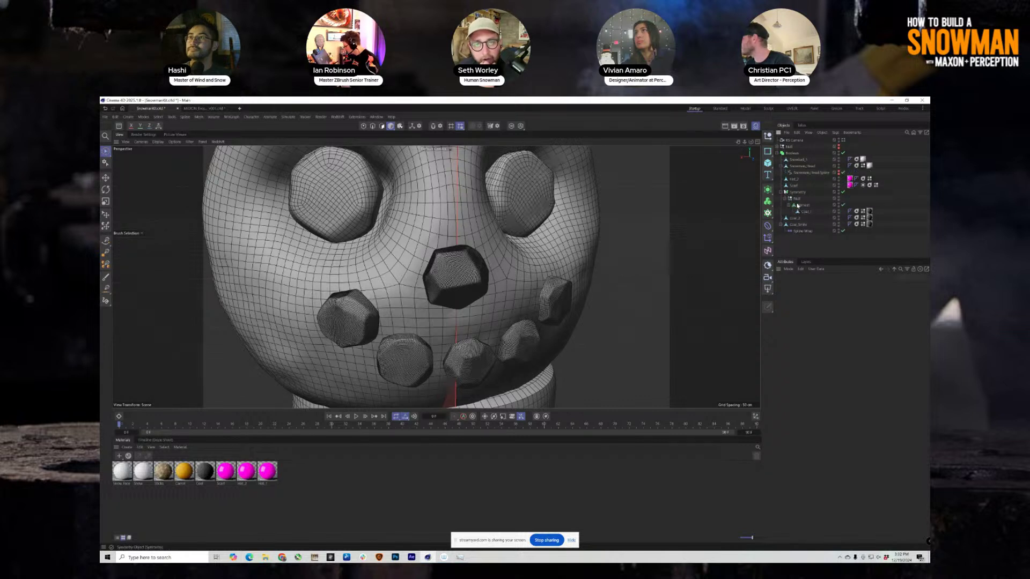
{"action": "left_click", "coordinate": [803, 205]}
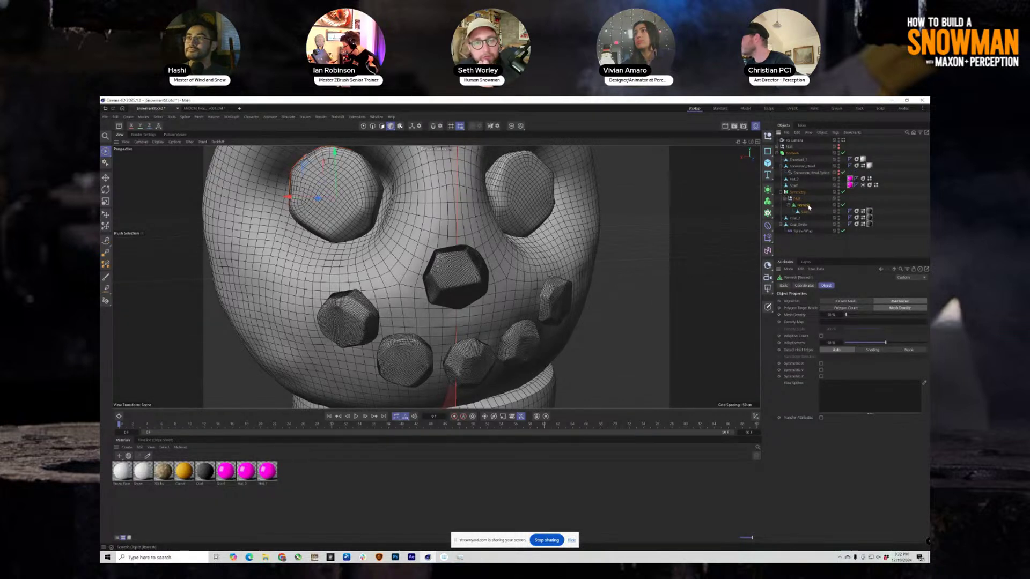
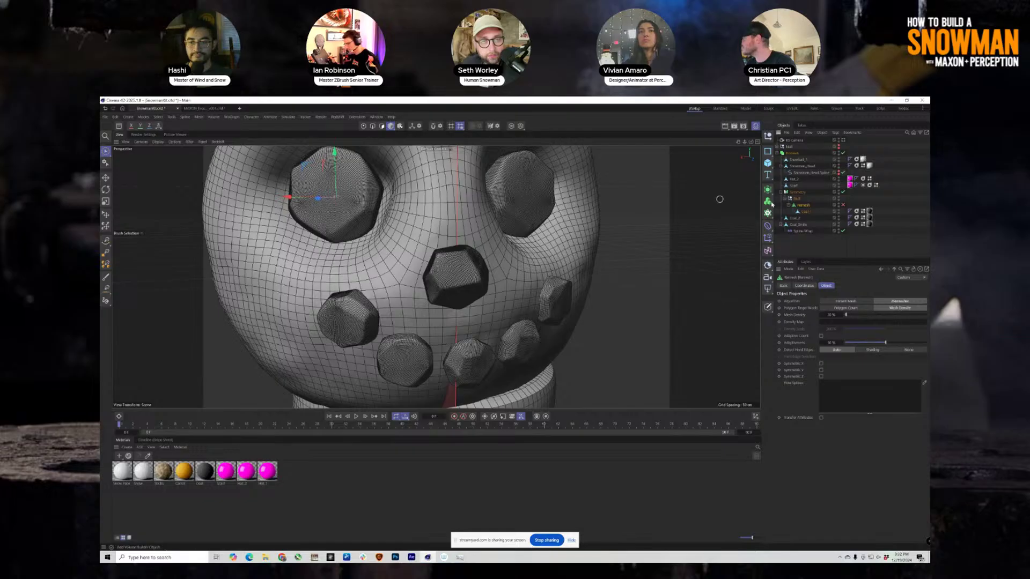
{"action": "left_click", "coordinate": [844, 205]}
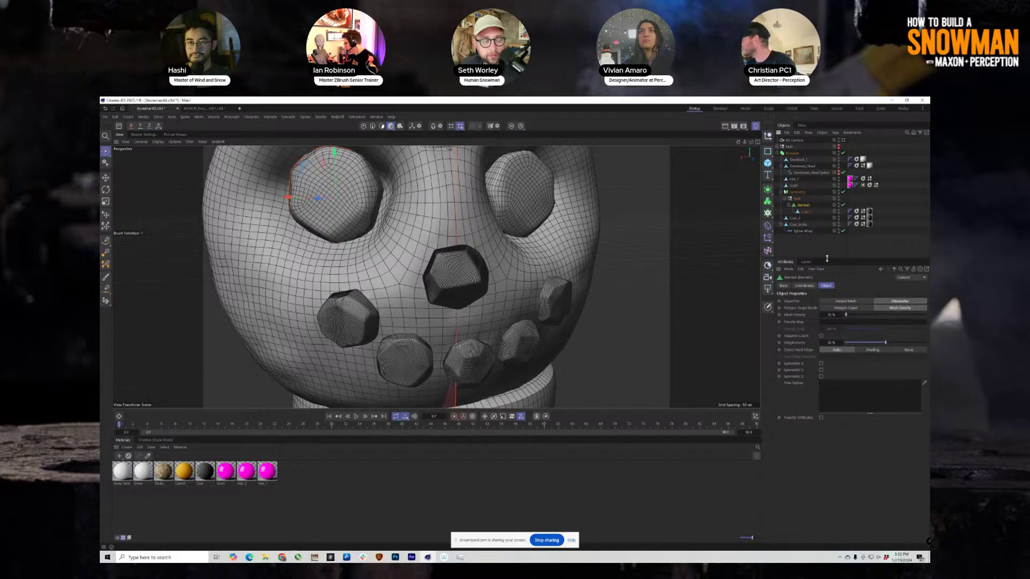
{"action": "left_click_drag", "start_coordinate": [830, 258], "coordinate": [830, 297]}
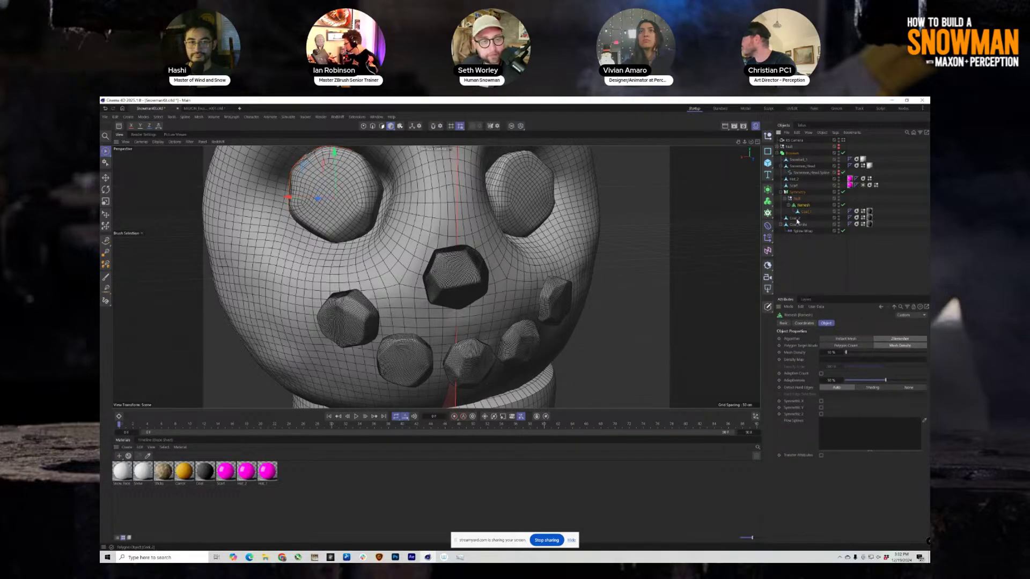
{"action": "left_click", "coordinate": [796, 218]}
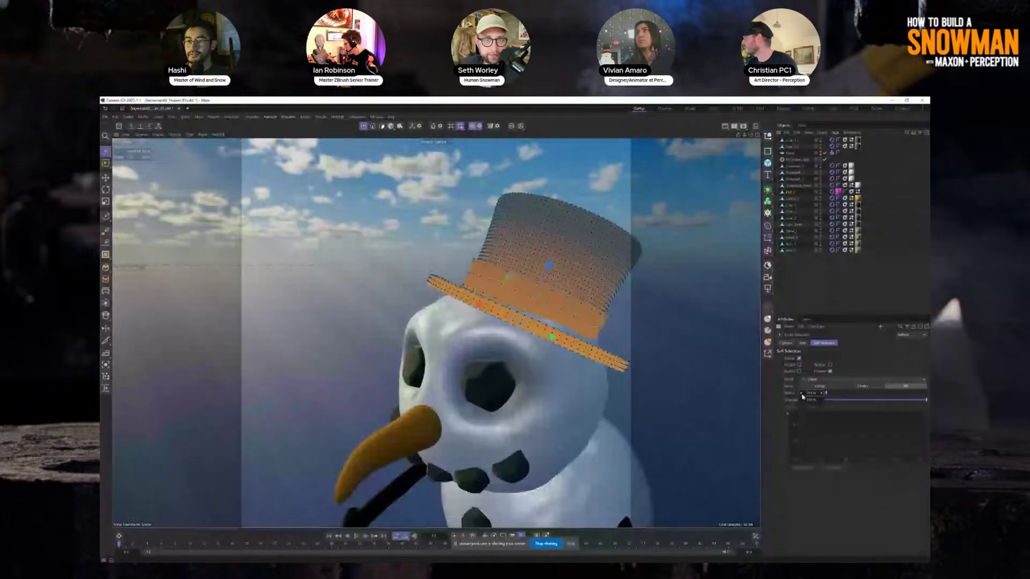
Step: In the three-ball snowman scene, reduce the soft selection radius on the hat's brim points to 15 cm and inspect the falloff
{"action": "left_click", "coordinate": [802, 396]}
{"action": "scroll", "coordinate": [417, 503], "scroll_direction": "down", "scroll_amount": 4}
{"action": "middle_click_drag", "start_coordinate": [478, 472], "coordinate": [479, 329], "text": "alt"}
{"action": "scroll", "coordinate": [479, 329], "scroll_direction": "down", "scroll_amount": 5}
{"action": "left_click_drag", "start_coordinate": [501, 385], "coordinate": [463, 374], "text": "alt"}
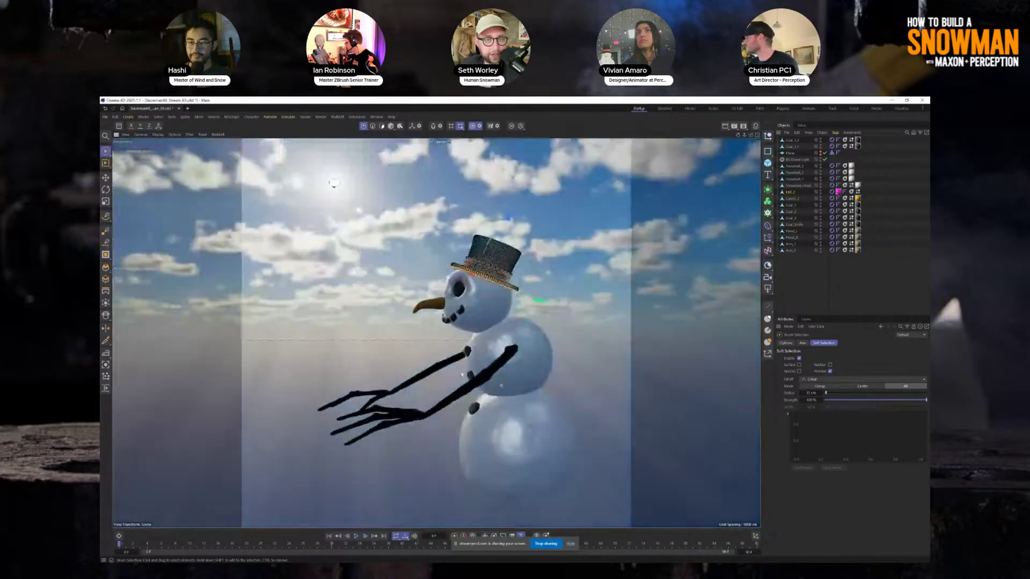
{"action": "left_click_drag", "start_coordinate": [333, 183], "coordinate": [536, 285], "text": "alt"}
{"action": "scroll", "coordinate": [550, 291], "scroll_direction": "up", "scroll_amount": 3}
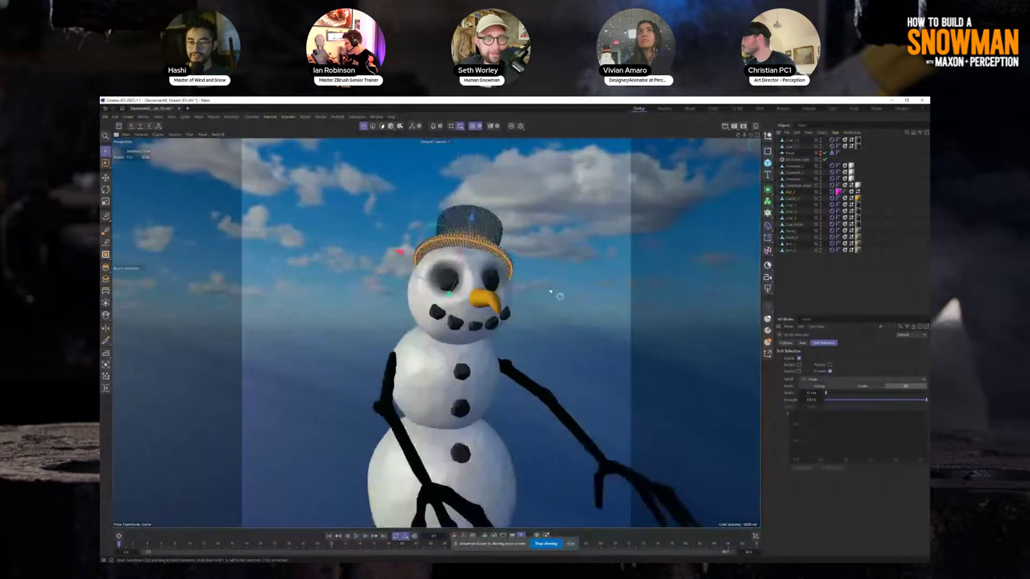
{"action": "scroll", "coordinate": [547, 292], "scroll_direction": "up", "scroll_amount": 3}
{"action": "middle_click_drag", "start_coordinate": [474, 284], "coordinate": [504, 300], "text": "alt"}
{"action": "left_click_drag", "start_coordinate": [504, 301], "coordinate": [535, 291], "text": "alt"}
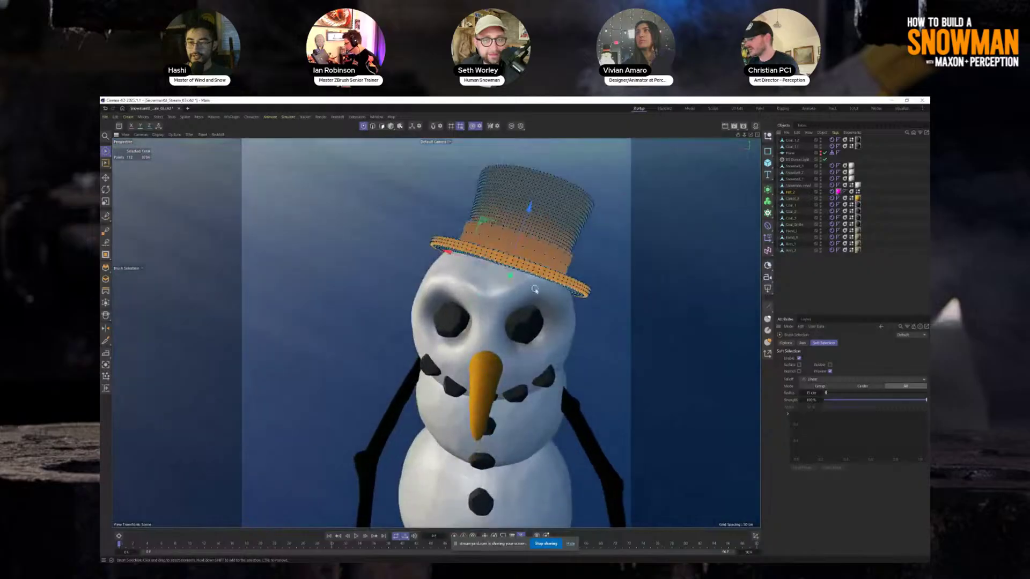
{"action": "scroll", "coordinate": [535, 290], "scroll_direction": "up", "scroll_amount": 5}
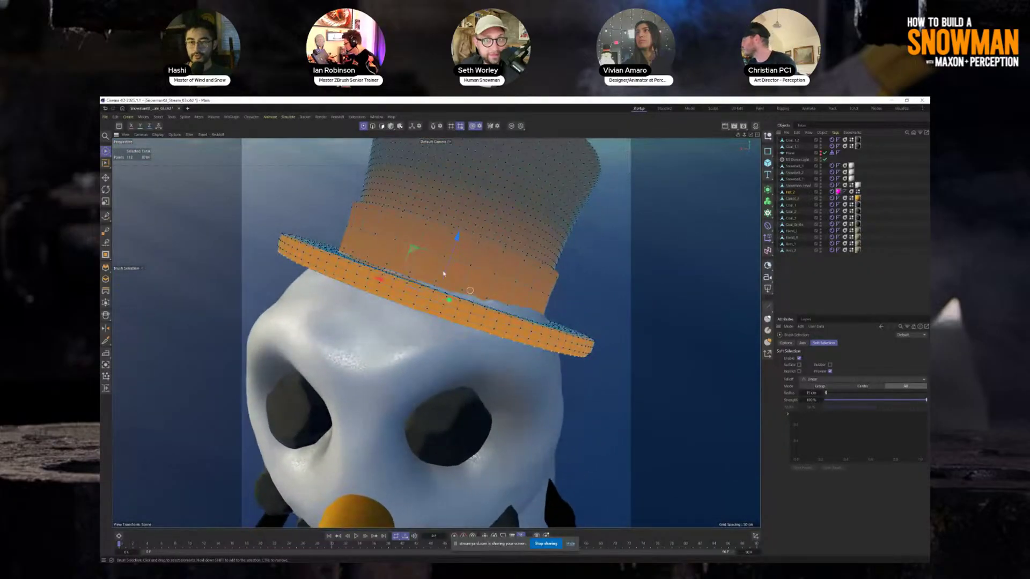
Step: Reduce the soft selection radius further so the falloff covers only the brim and the lower hat band
{"action": "left_click", "coordinate": [801, 395]}
{"action": "left_click", "coordinate": [801, 395]}
{"action": "left_click", "coordinate": [801, 394]}
{"action": "left_click", "coordinate": [801, 394]}
{"action": "left_click", "coordinate": [801, 394]}
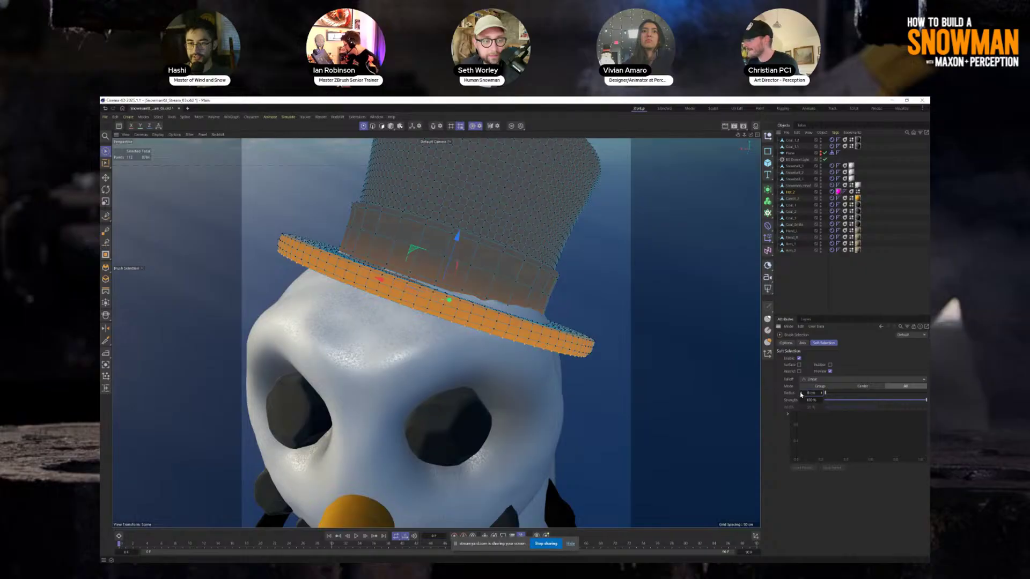
{"action": "scroll", "coordinate": [452, 356], "scroll_direction": "down", "scroll_amount": 3}
{"action": "left_click_drag", "start_coordinate": [460, 251], "coordinate": [461, 251]}
{"action": "key", "text": "ctrl+z"}
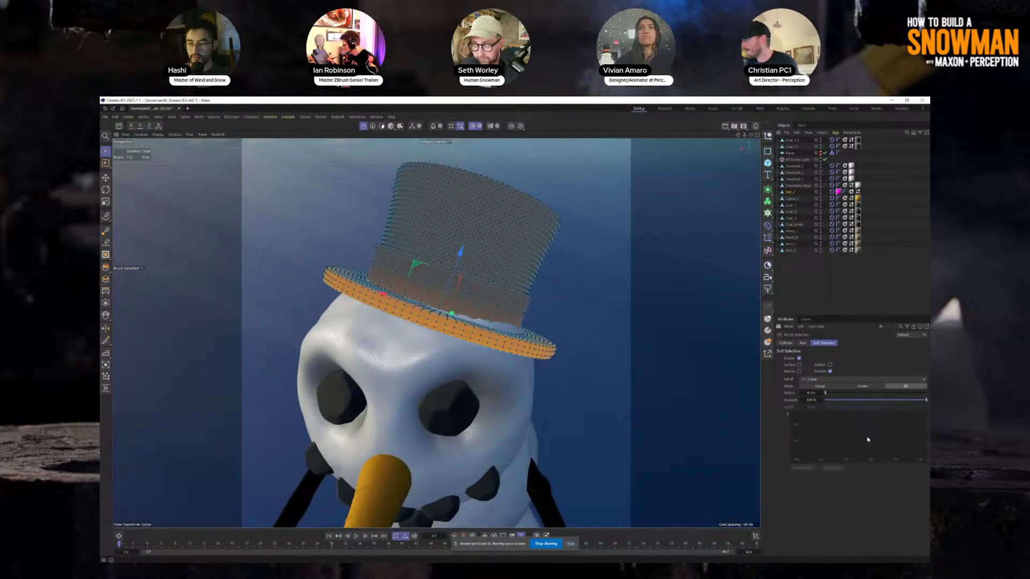
Step: Lower the soft selection radius to 1 cm so that only the edge of the hat's brim is affected
{"action": "left_click", "coordinate": [802, 394]}
{"action": "left_click", "coordinate": [802, 395]}
{"action": "left_click", "coordinate": [801, 394]}
{"action": "left_click", "coordinate": [802, 394]}
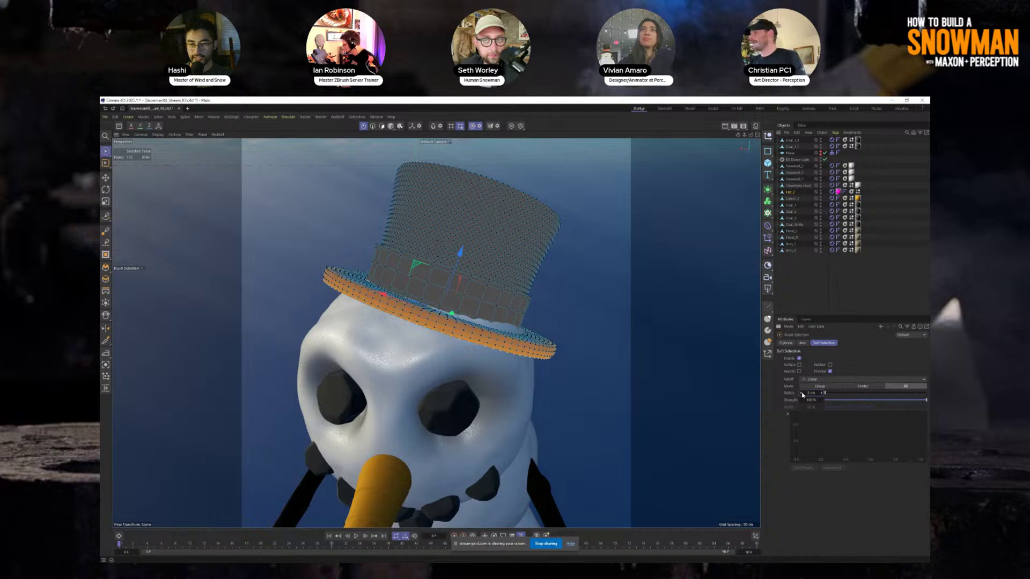
{"action": "left_click", "coordinate": [801, 394]}
{"action": "left_click", "coordinate": [801, 395]}
{"action": "left_click_drag", "start_coordinate": [424, 378], "coordinate": [441, 395], "text": "alt"}
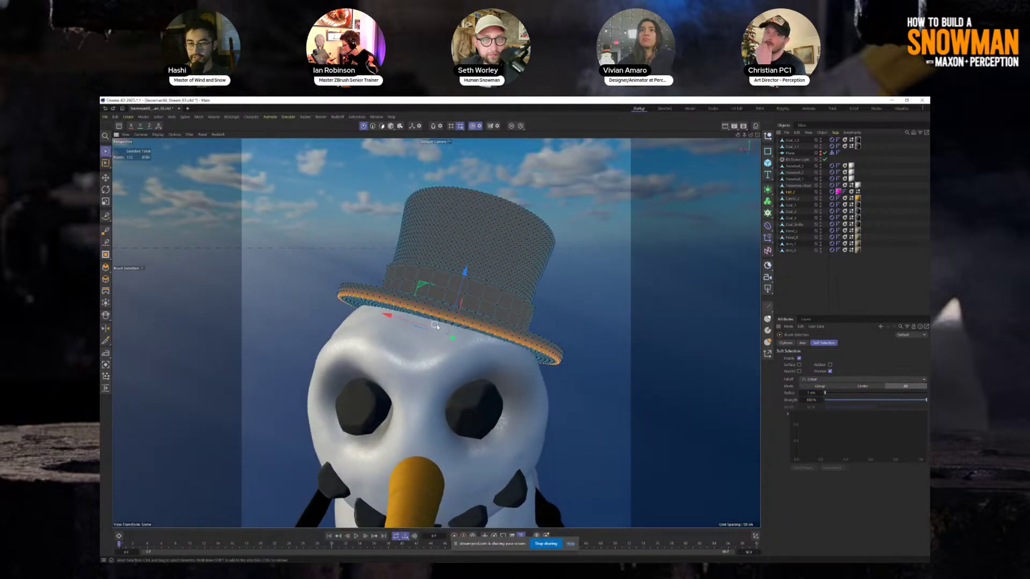
Step: Widen the soft selection radius around the hat brim's selected edge points and shift the brim edge slightly upward
{"action": "left_click_drag", "start_coordinate": [471, 271], "coordinate": [477, 268]}
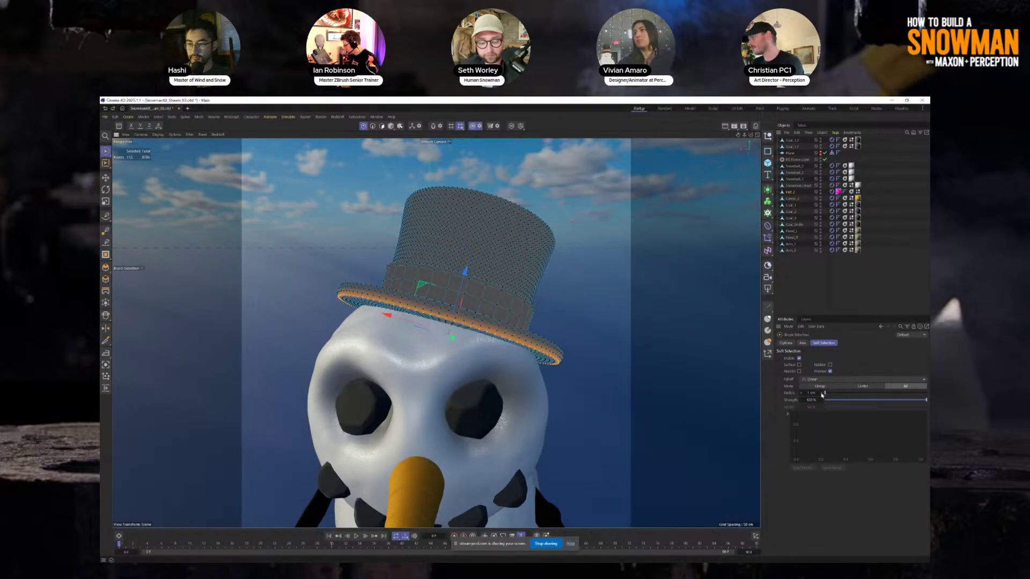
{"action": "left_click_drag", "start_coordinate": [821, 395], "coordinate": [822, 396]}
{"action": "left_click", "coordinate": [802, 396]}
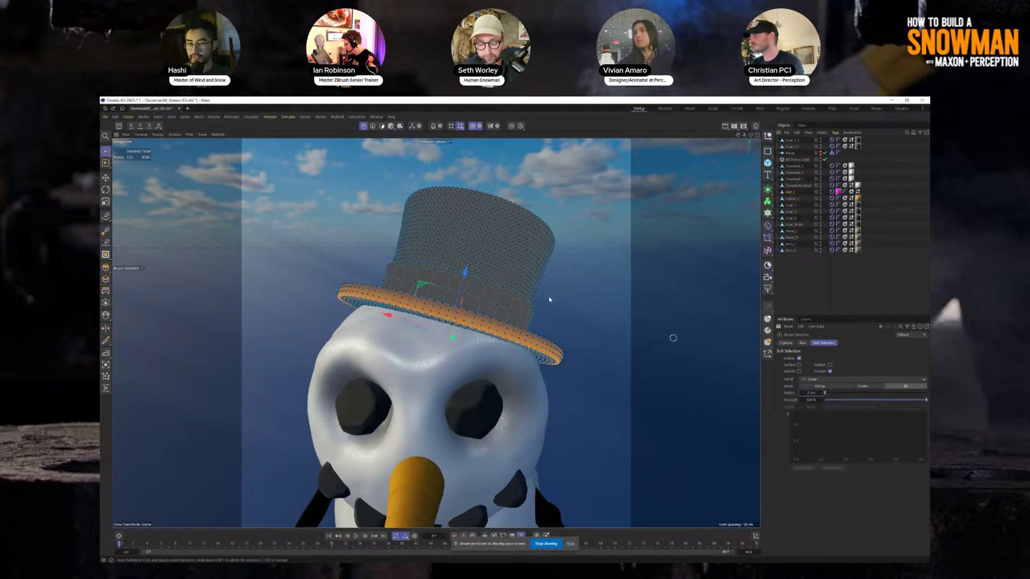
{"action": "left_click_drag", "start_coordinate": [465, 272], "coordinate": [474, 265]}
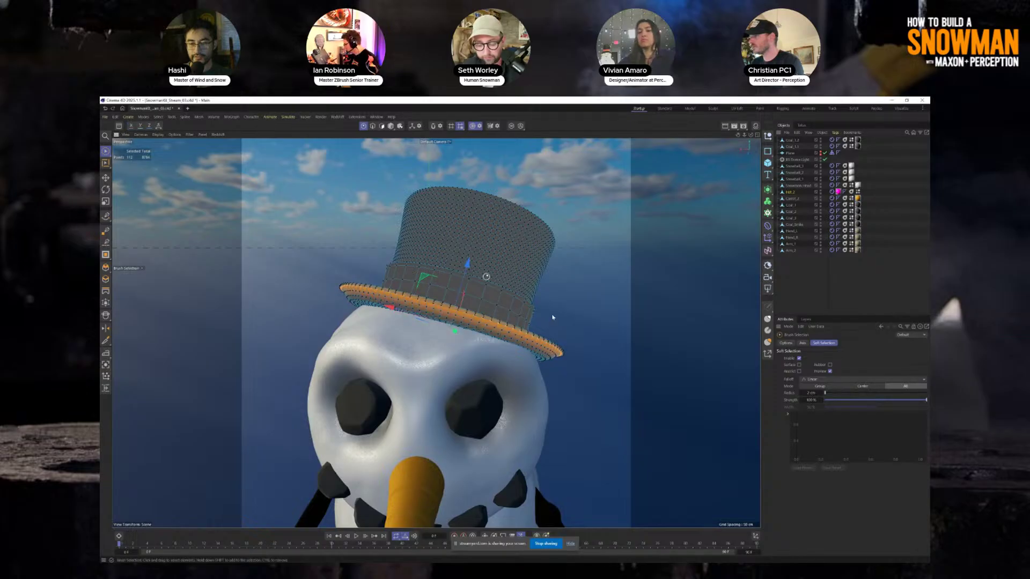
Step: Loop-select the outer rim of the hat's brim, add the neighbouring loop, and enlarge the soft selection radius around those points
{"action": "left_click", "coordinate": [107, 166]}
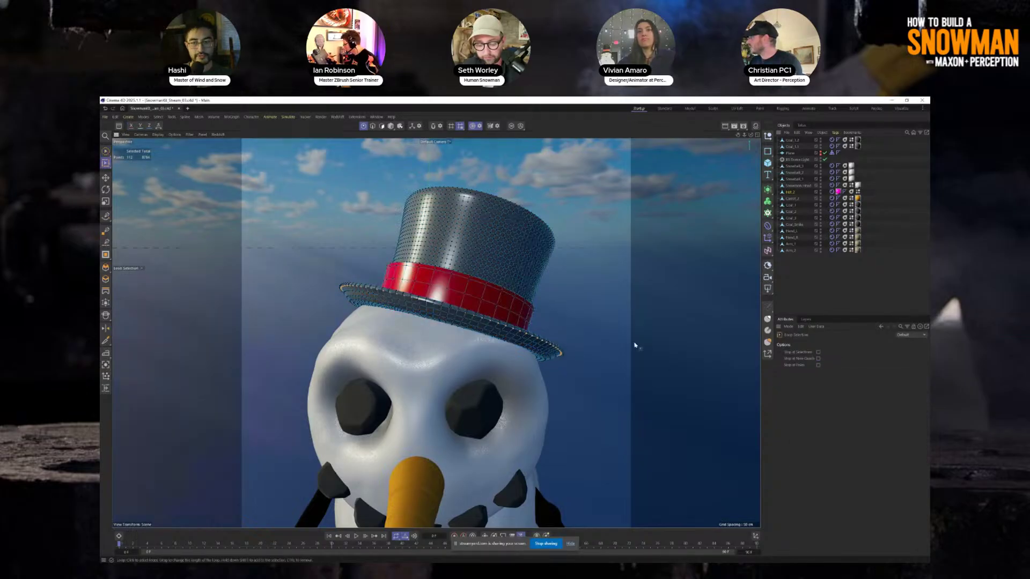
{"action": "scroll", "coordinate": [635, 346], "scroll_direction": "up", "scroll_amount": 3}
{"action": "scroll", "coordinate": [522, 347], "scroll_direction": "up", "scroll_amount": 2}
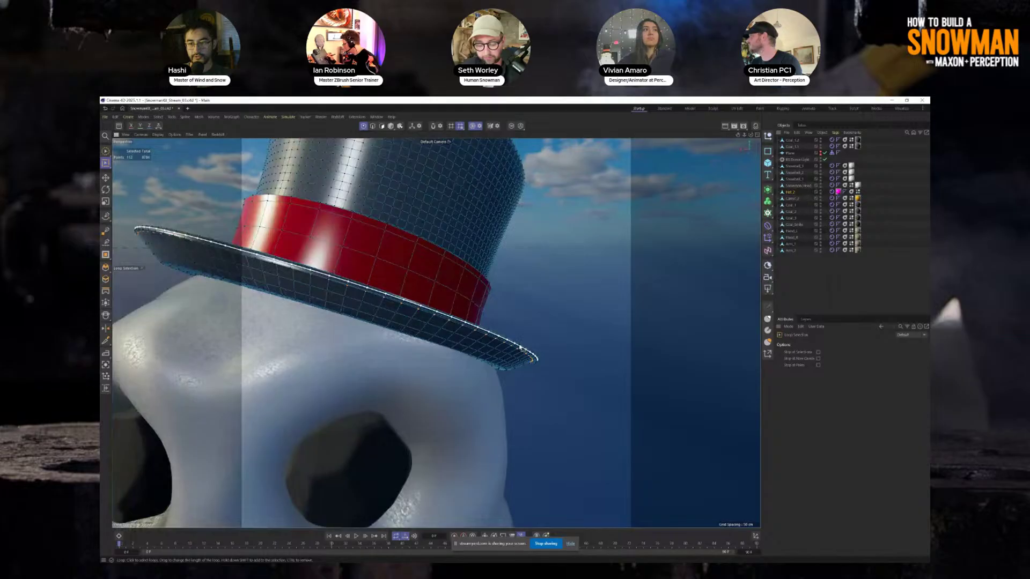
{"action": "left_click_drag", "start_coordinate": [523, 357], "coordinate": [510, 379], "text": "alt"}
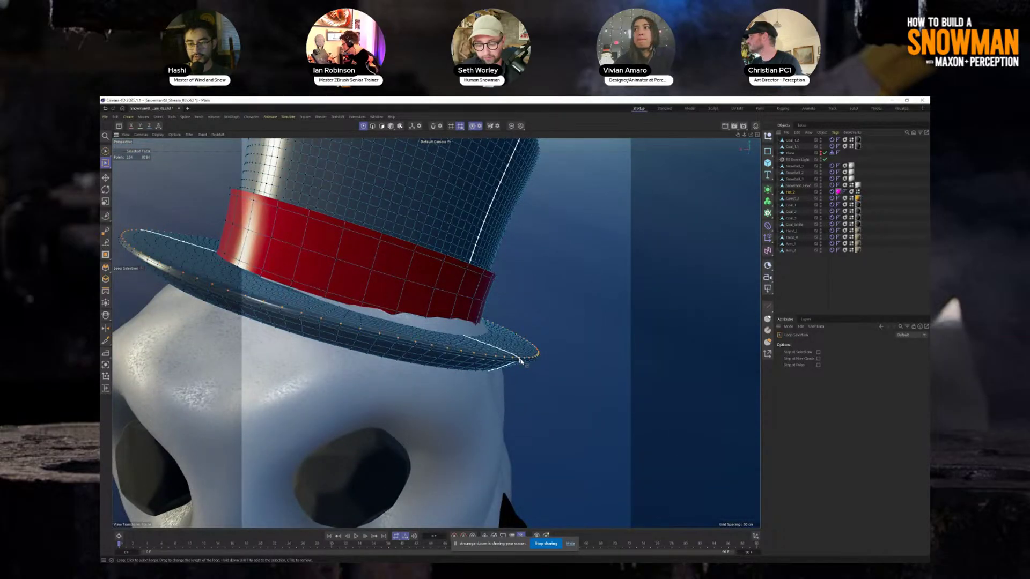
{"action": "left_click", "coordinate": [523, 364], "text": "shift"}
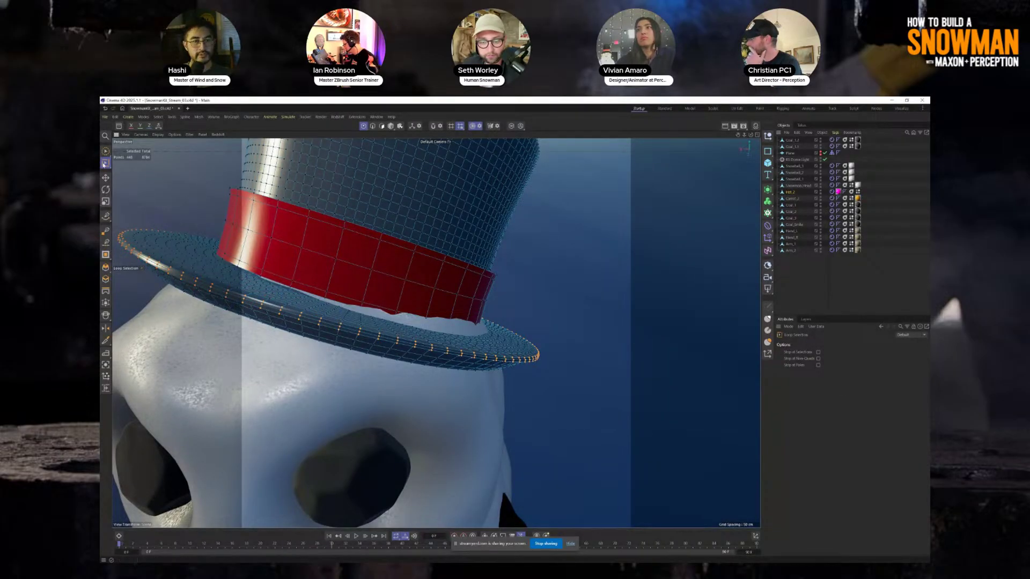
{"action": "left_click", "coordinate": [106, 152]}
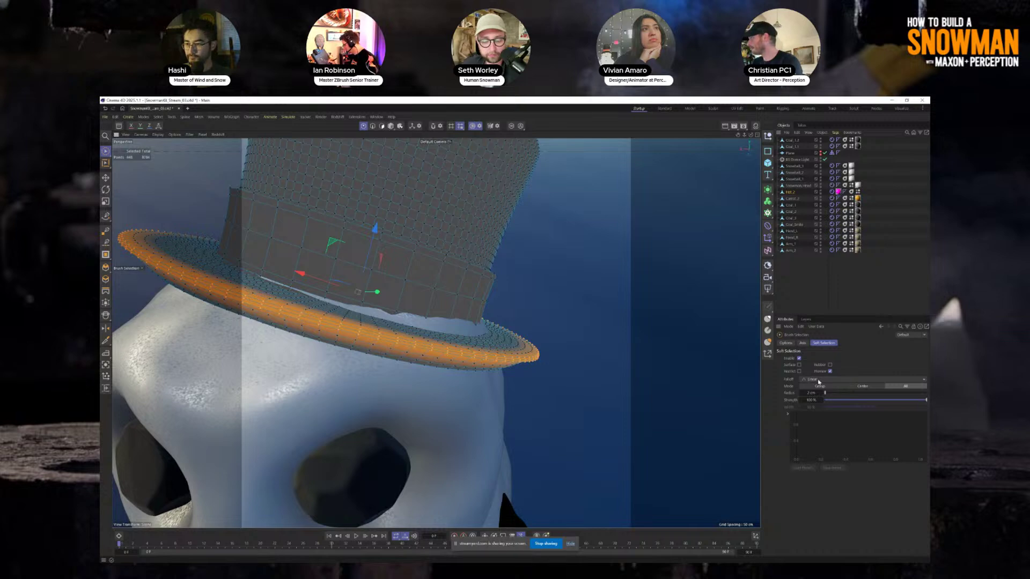
{"action": "left_click", "coordinate": [822, 396]}
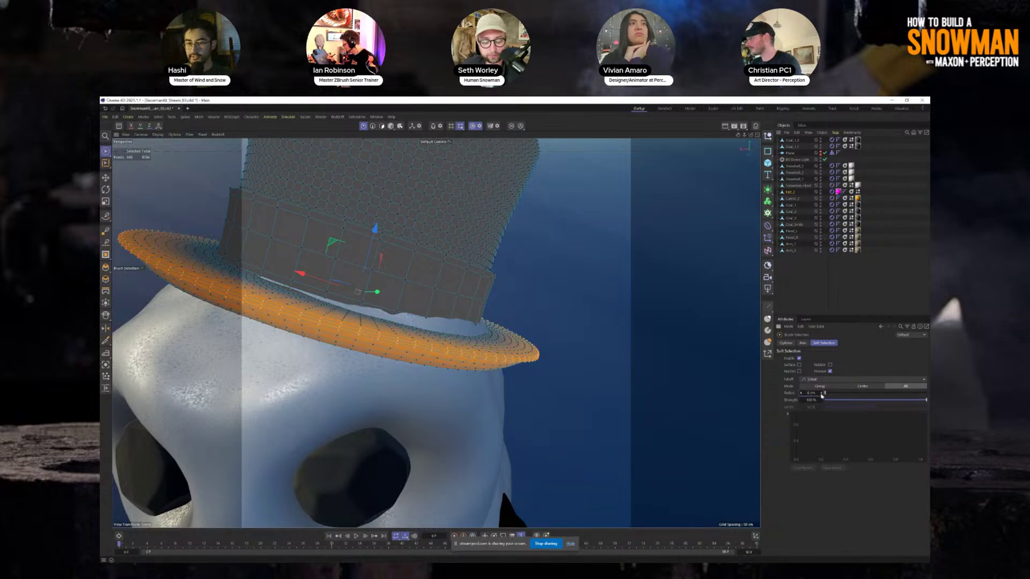
Step: Scale the soft-selected rim outward along the hat's two horizontal axes to make a wider brim
{"action": "scroll", "coordinate": [344, 299], "scroll_direction": "down", "scroll_amount": 5}
{"action": "middle_click_drag", "start_coordinate": [381, 356], "coordinate": [446, 377], "text": "alt"}
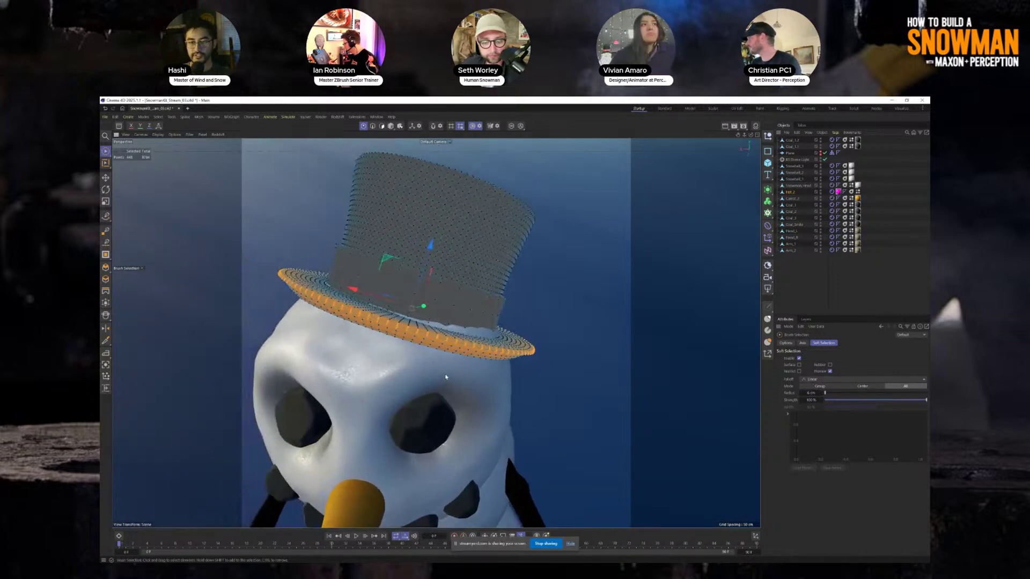
{"action": "left_click_drag", "start_coordinate": [446, 377], "coordinate": [455, 412], "text": "alt"}
{"action": "left_click", "coordinate": [106, 202]}
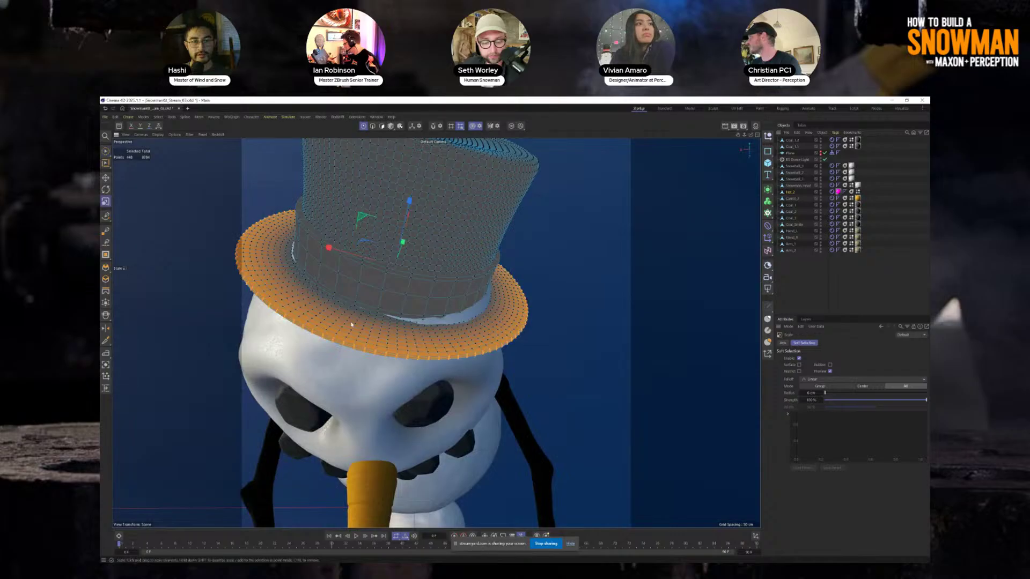
{"action": "left_click_drag", "start_coordinate": [380, 282], "coordinate": [514, 320]}
{"action": "left_click_drag", "start_coordinate": [514, 321], "coordinate": [621, 337], "text": "alt"}
{"action": "mouse_move", "coordinate": [486, 291]}
{"action": "left_mouse_down"}
{"action": "mouse_move", "coordinate": [500, 304]}
{"action": "mouse_move", "coordinate": [488, 293]}
{"action": "left_mouse_up"}
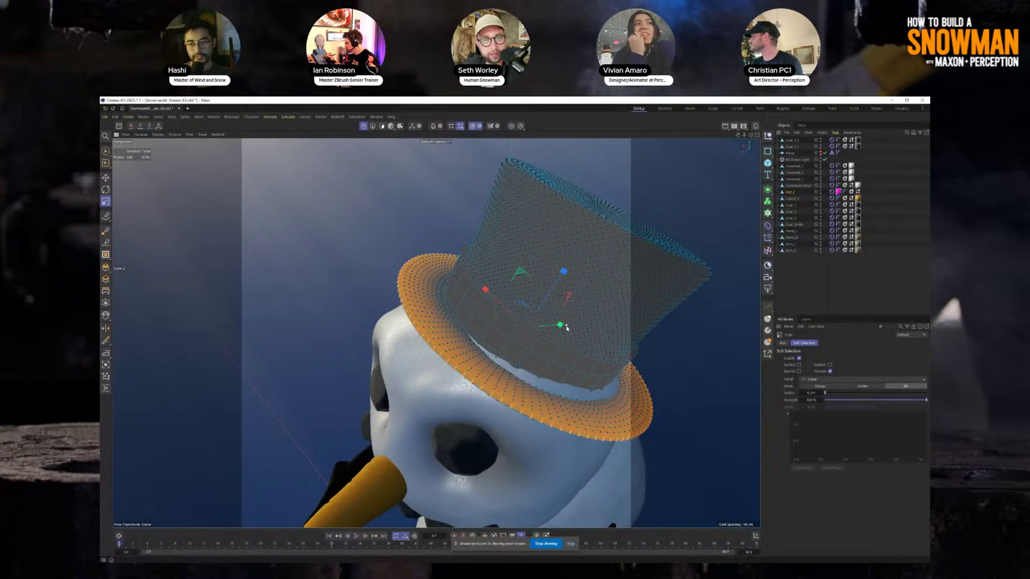
{"action": "left_click_drag", "start_coordinate": [560, 325], "coordinate": [567, 324]}
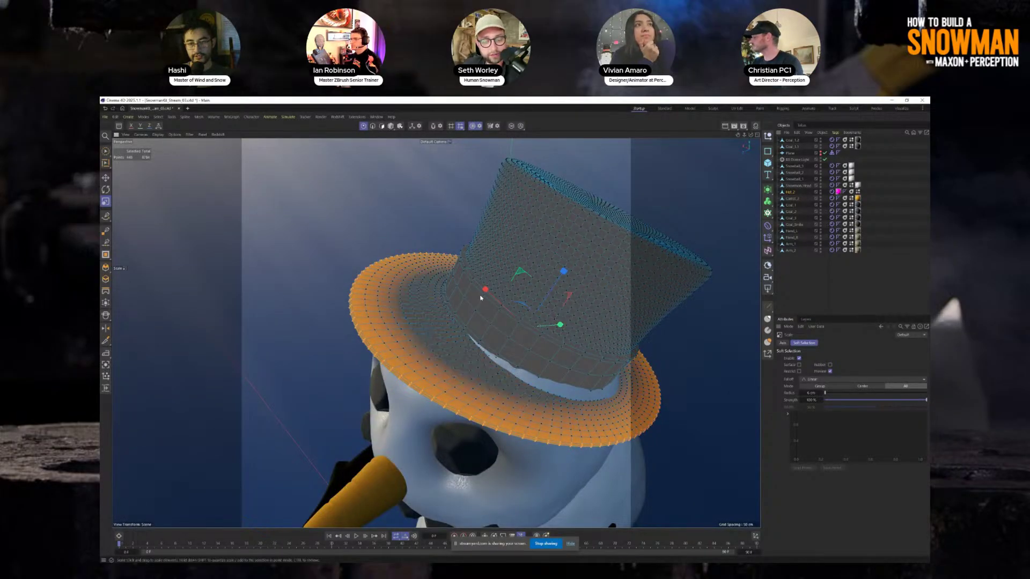
{"action": "left_click_drag", "start_coordinate": [485, 290], "coordinate": [483, 284]}
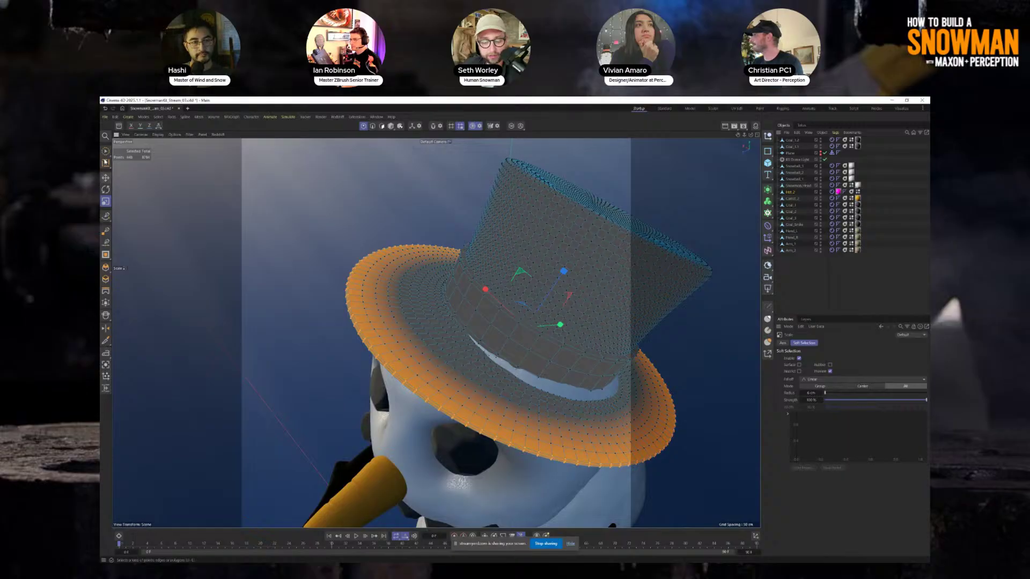
Step: Clear the brim's point selection and select the whole hat as an object
{"action": "left_click", "coordinate": [106, 152]}
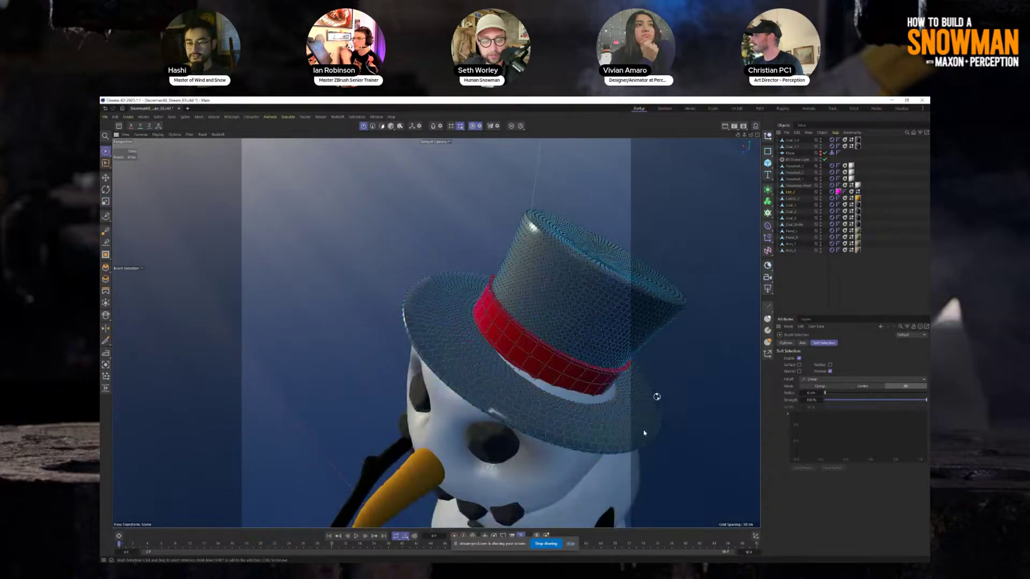
{"action": "scroll", "coordinate": [579, 370], "scroll_direction": "down", "scroll_amount": 6}
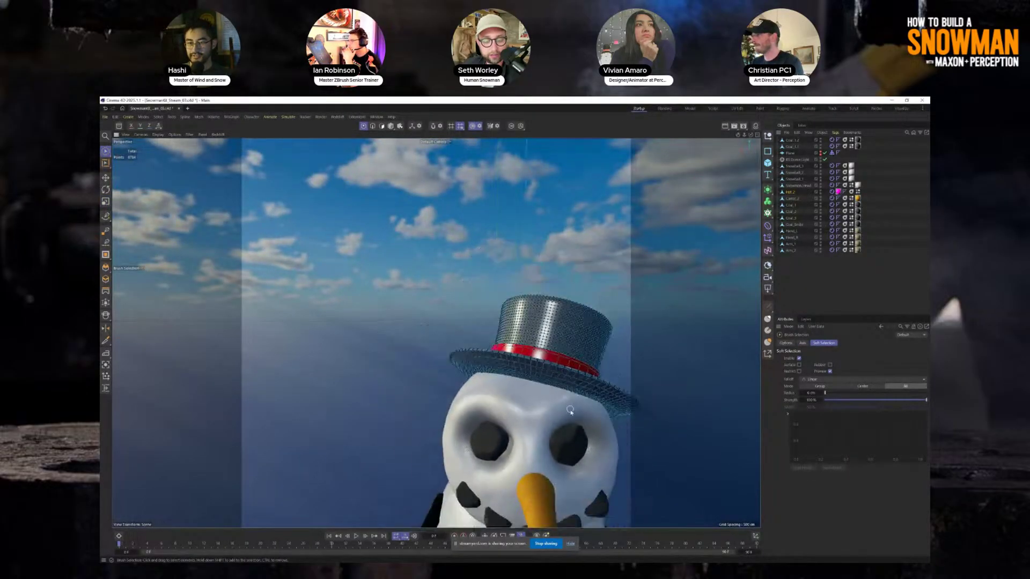
{"action": "left_click", "coordinate": [853, 314]}
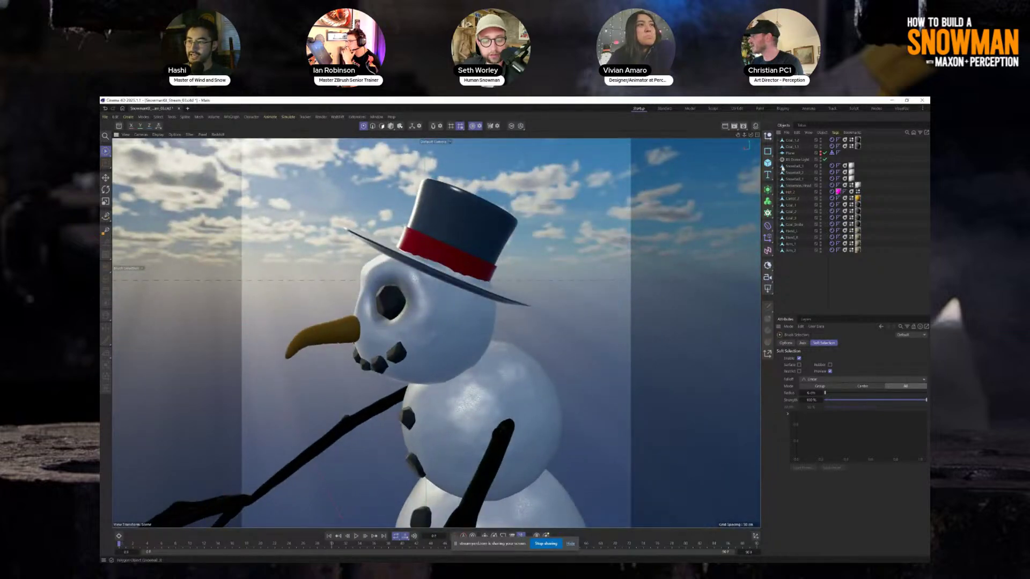
{"action": "left_click", "coordinate": [793, 166]}
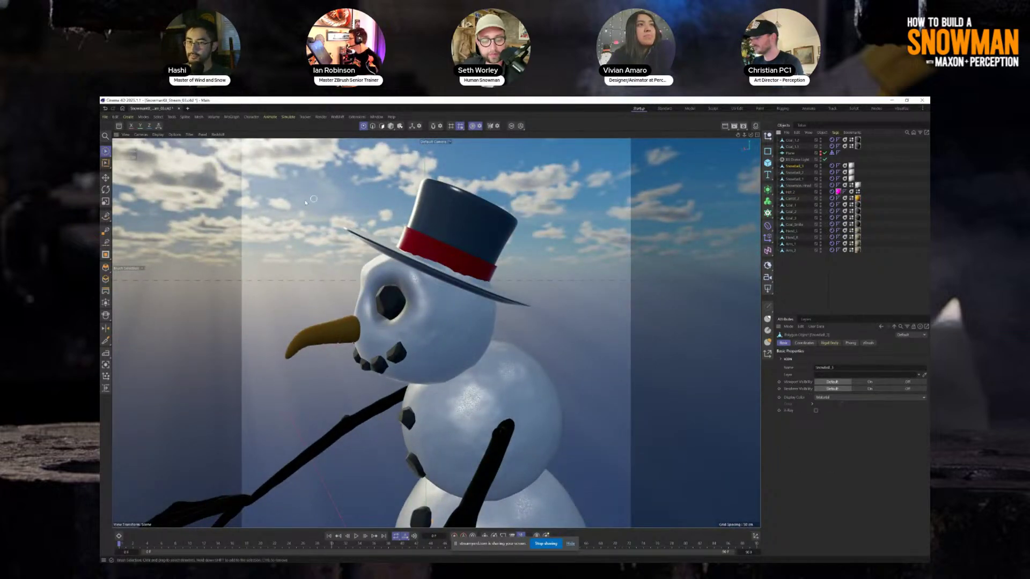
{"action": "key", "text": "t"}
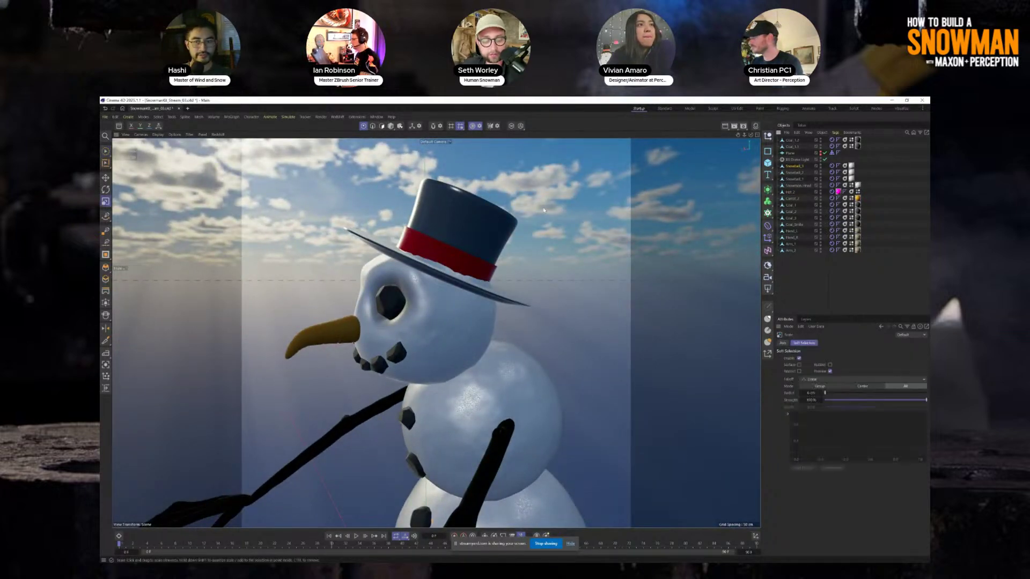
{"action": "left_click", "coordinate": [475, 229]}
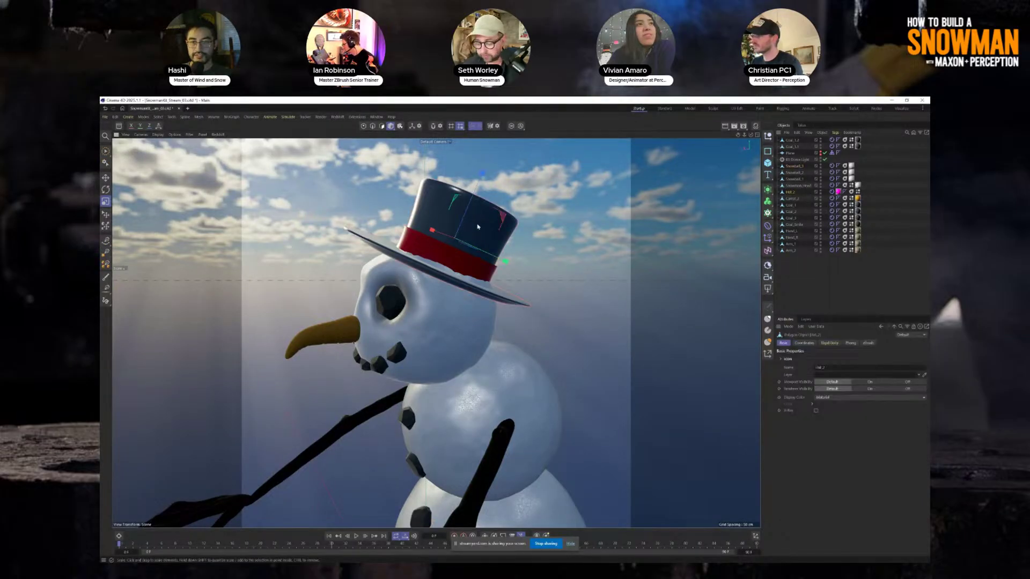
Step: Move the hat across the snowman's head and rotate it to adjust its tilt
{"action": "left_click_drag", "start_coordinate": [478, 227], "coordinate": [333, 213], "text": "alt"}
{"action": "key", "text": "e"}
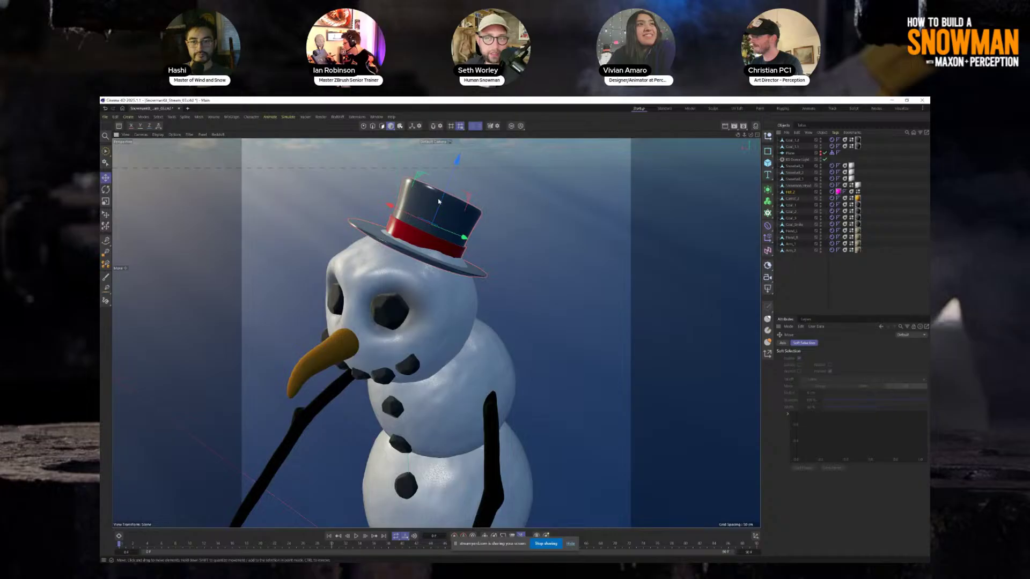
{"action": "left_click_drag", "start_coordinate": [439, 201], "coordinate": [470, 164]}
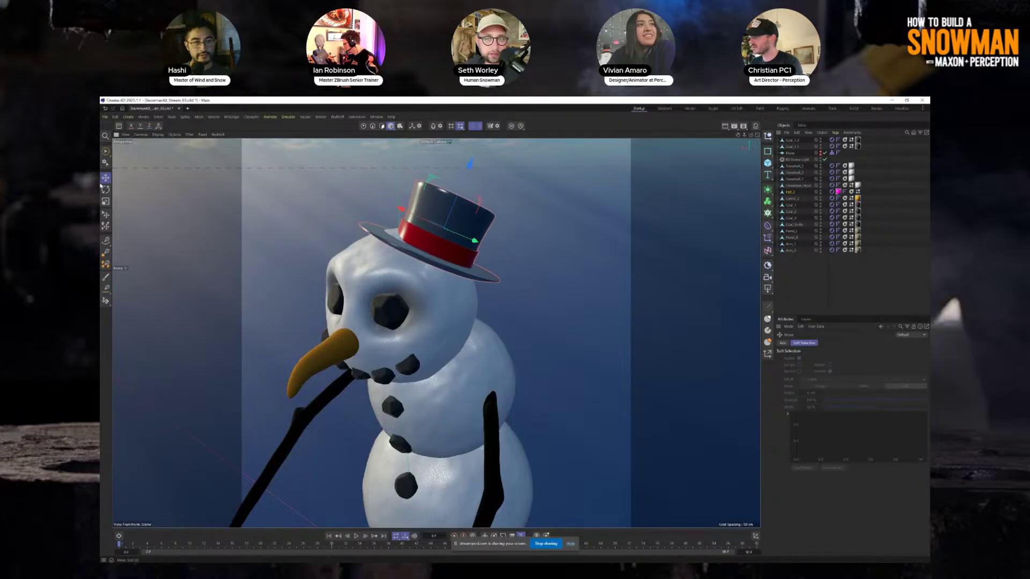
{"action": "left_click_drag", "start_coordinate": [477, 243], "coordinate": [469, 241]}
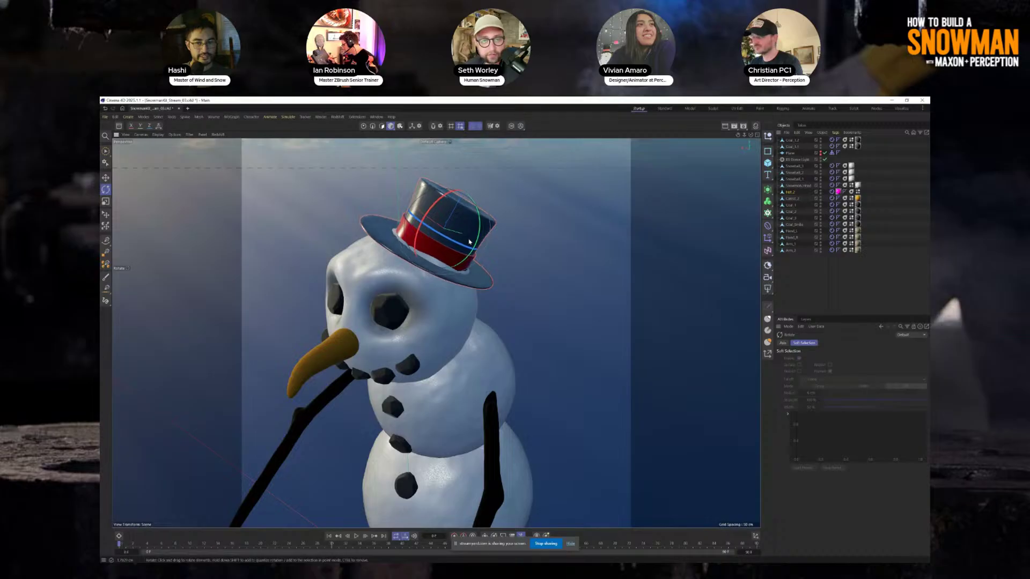
Step: Move the hat along its own axes to seat the brim against the top of the snowman's head
{"action": "key", "text": "e"}
{"action": "left_click_drag", "start_coordinate": [472, 185], "coordinate": [609, 271]}
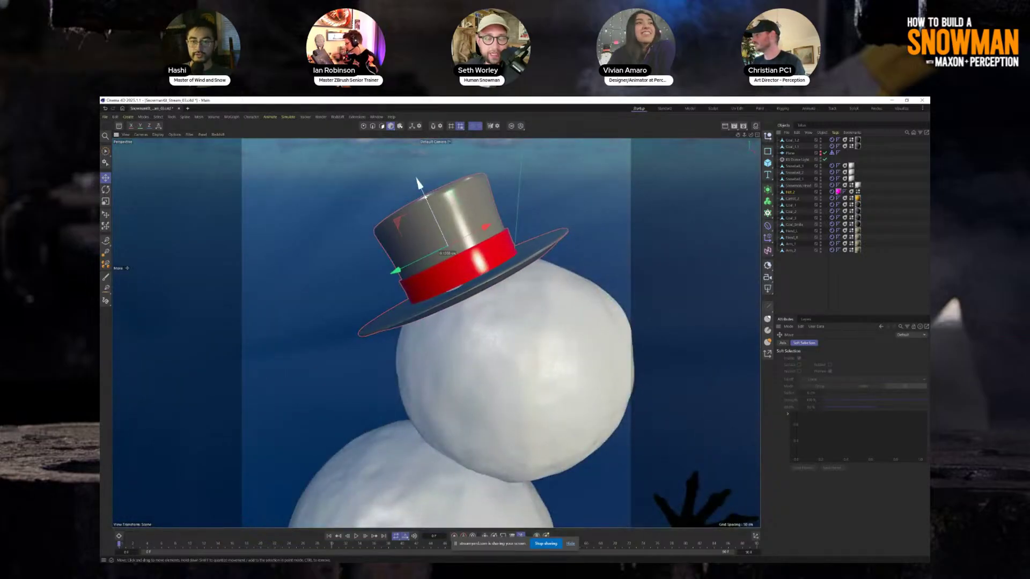
{"action": "left_click_drag", "start_coordinate": [429, 198], "coordinate": [473, 204]}
{"action": "left_click_drag", "start_coordinate": [502, 271], "coordinate": [574, 207], "text": "alt"}
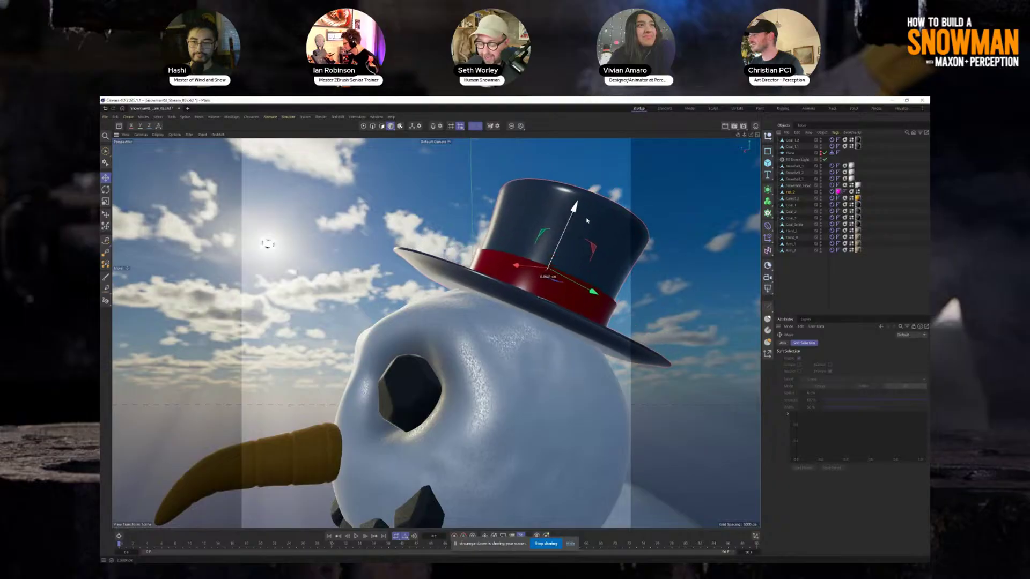
{"action": "left_click_drag", "start_coordinate": [556, 300], "coordinate": [468, 245], "text": "alt"}
{"action": "scroll", "coordinate": [548, 356], "scroll_direction": "down", "scroll_amount": 8}
{"action": "scroll", "coordinate": [468, 245], "scroll_direction": "up", "scroll_amount": 6}
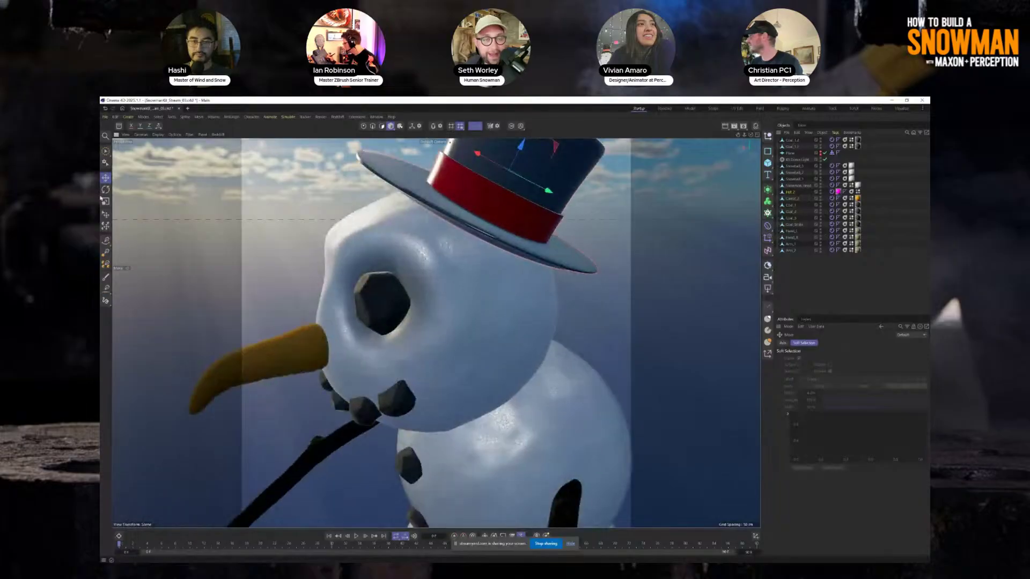
Step: Try repositioning the hat on the head's surface with the Place tool, and undo the placement
{"action": "left_click", "coordinate": [107, 214]}
{"action": "middle_click_drag", "start_coordinate": [488, 257], "coordinate": [497, 359], "text": "alt"}
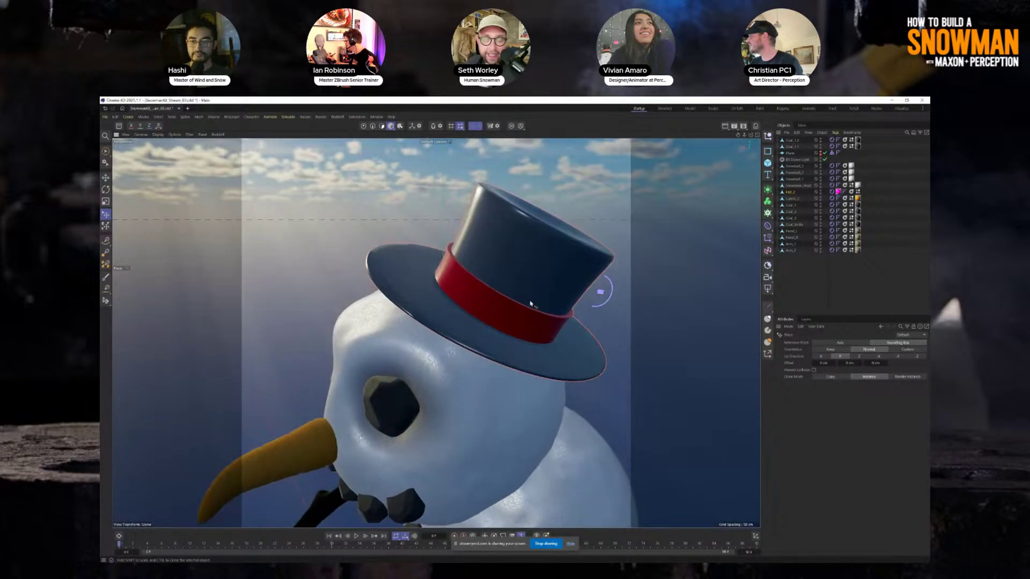
{"action": "left_click_drag", "start_coordinate": [538, 293], "coordinate": [379, 174]}
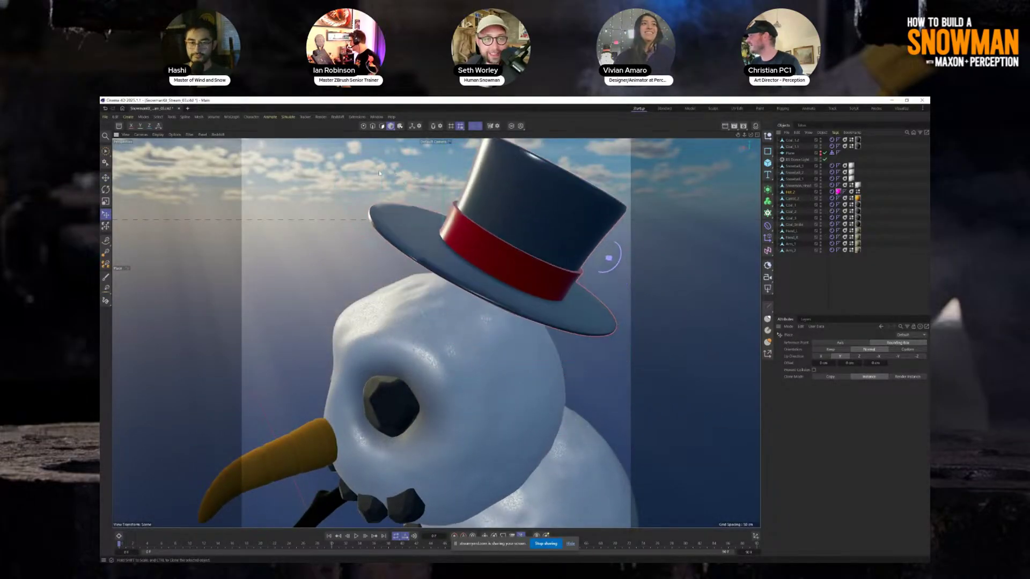
{"action": "key", "text": "ctrl+z"}
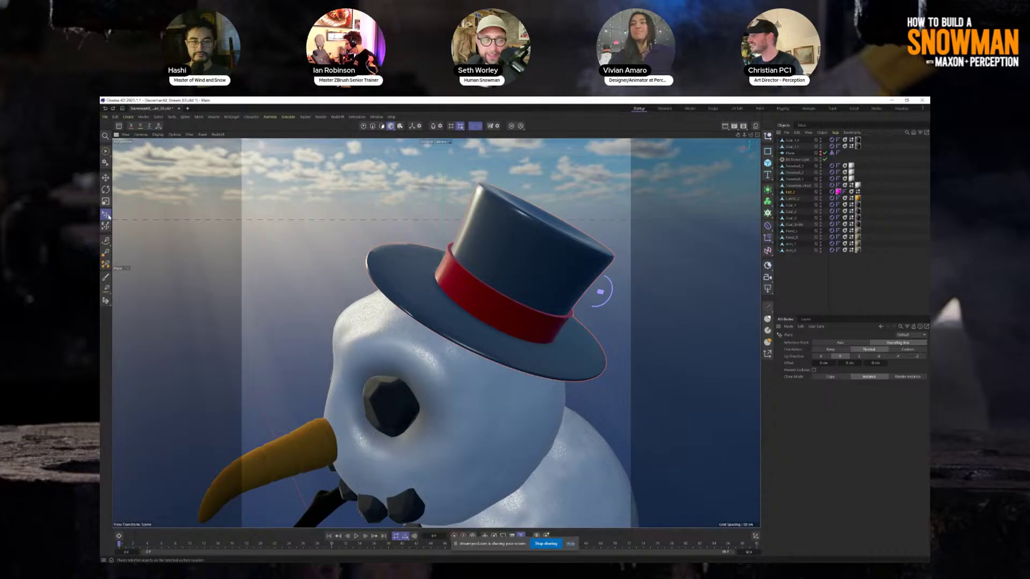
Step: Examine the hat's fit and proportions on the snowman from the side, from below and from the front
{"action": "scroll", "coordinate": [539, 337], "scroll_direction": "down", "scroll_amount": 5}
{"action": "left_click_drag", "start_coordinate": [539, 337], "coordinate": [523, 301], "text": "alt"}
{"action": "left_click_drag", "start_coordinate": [524, 300], "coordinate": [497, 334]}
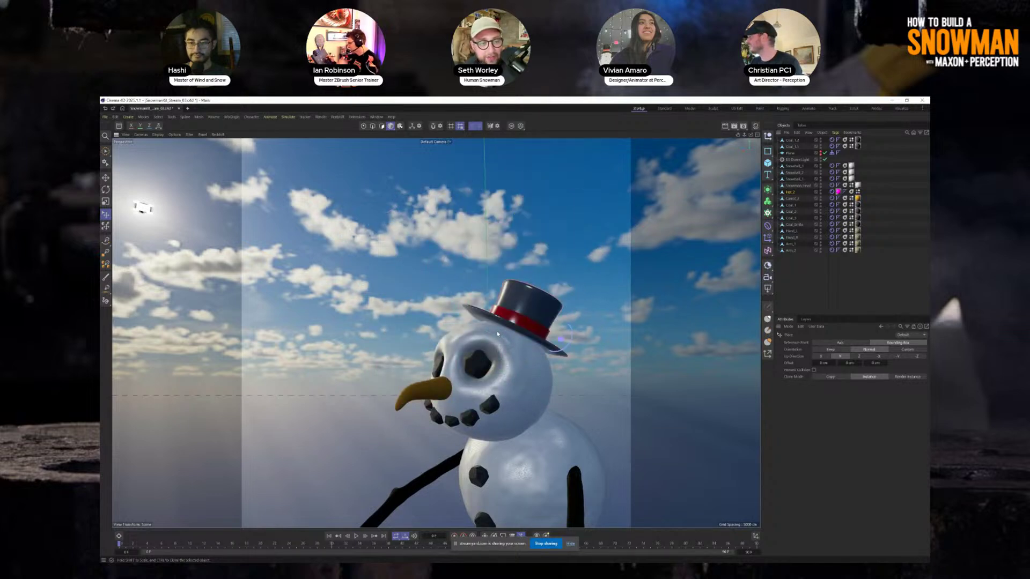
{"action": "left_click", "coordinate": [106, 177]}
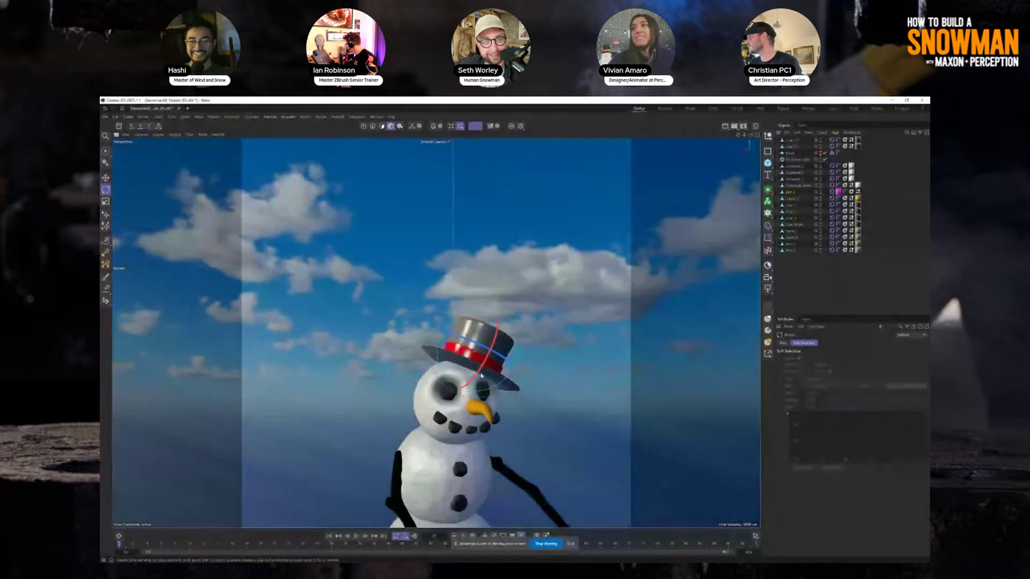
{"action": "middle_click_drag", "start_coordinate": [481, 376], "coordinate": [483, 268], "text": "alt"}
{"action": "scroll", "coordinate": [483, 267], "scroll_direction": "up", "scroll_amount": 4}
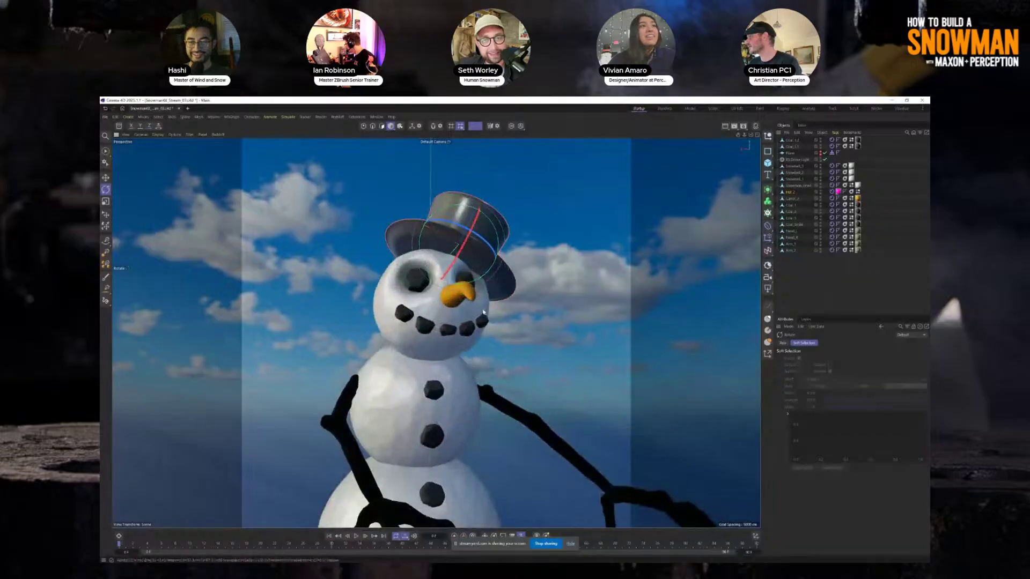
{"action": "left_click_drag", "start_coordinate": [480, 317], "coordinate": [470, 266], "text": "alt"}
{"action": "left_click_drag", "start_coordinate": [469, 363], "coordinate": [498, 391], "text": "alt"}
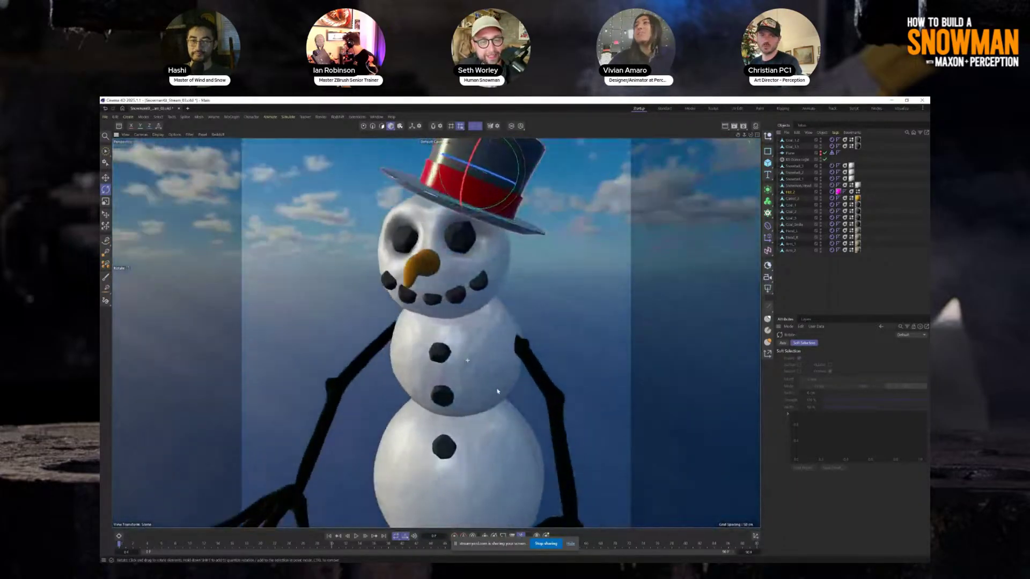
{"action": "scroll", "coordinate": [491, 391], "scroll_direction": "down", "scroll_amount": 5}
{"action": "middle_click_drag", "start_coordinate": [490, 392], "coordinate": [497, 343], "text": "alt"}
{"action": "left_click_drag", "start_coordinate": [497, 343], "coordinate": [473, 349], "text": "alt"}
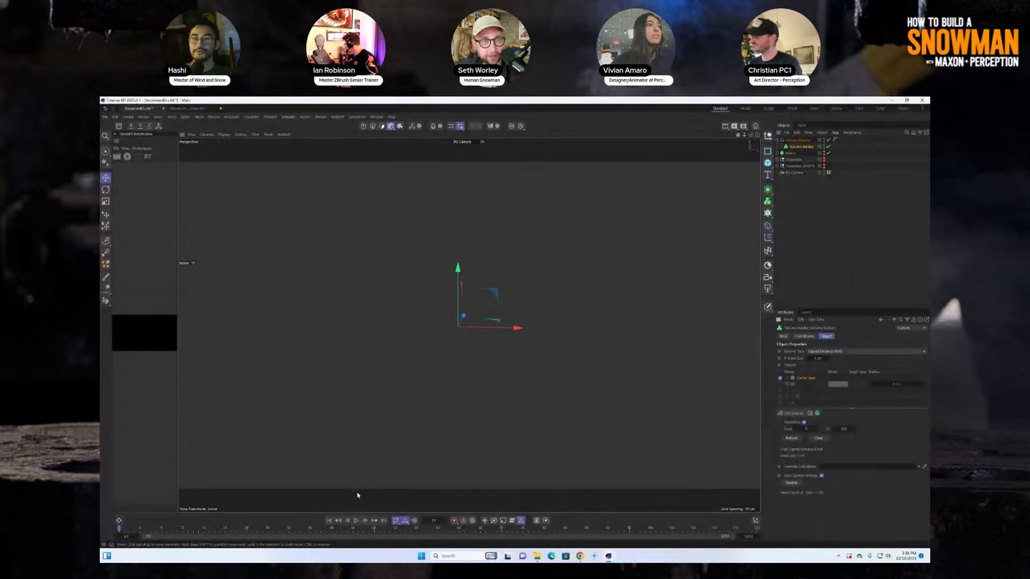
Step: Play the volume-built snowball animation forward in the other snowman scene
{"action": "left_click", "coordinate": [357, 521]}
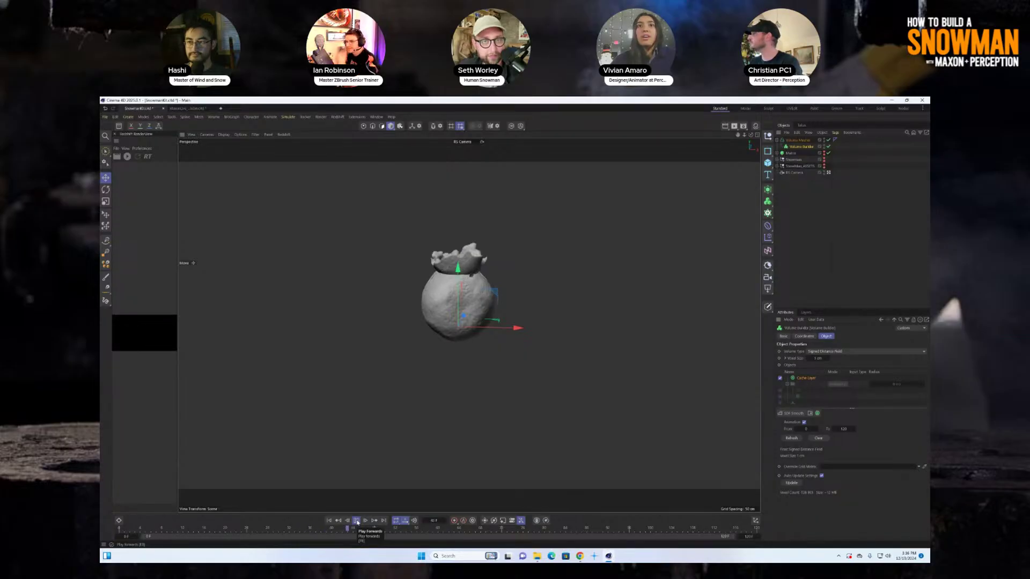
Step: Try adding a second cache layer with animation enabled above the existing one in the Volume Builder, and delete it
{"action": "left_click", "coordinate": [357, 521]}
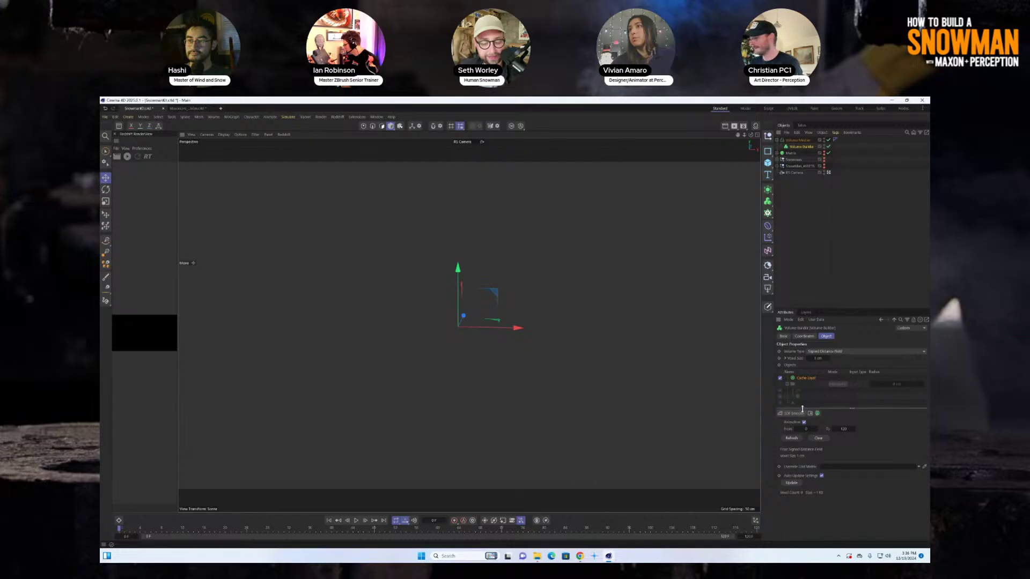
{"action": "left_click_drag", "start_coordinate": [802, 409], "coordinate": [801, 438]}
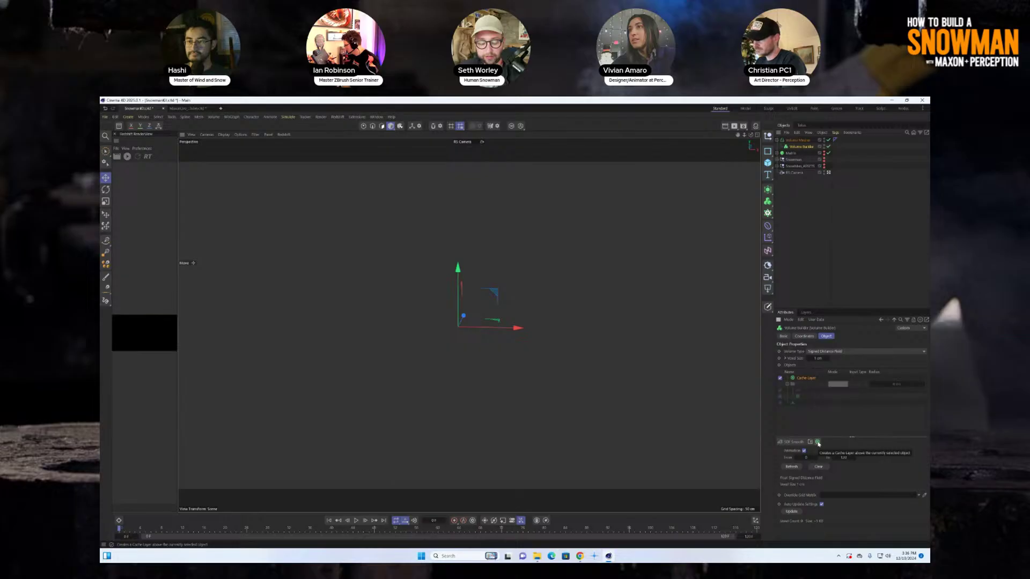
{"action": "left_click", "coordinate": [818, 443]}
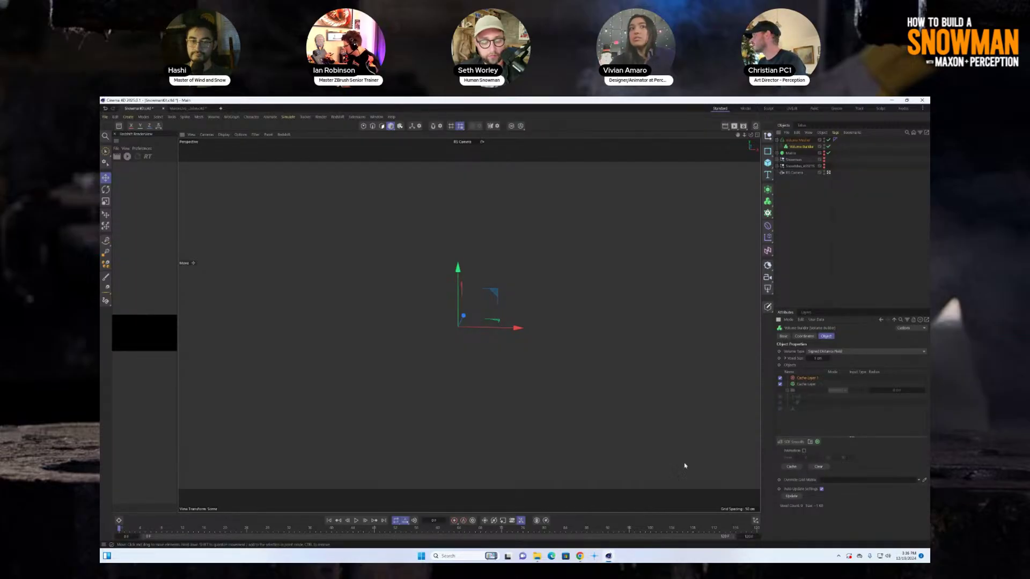
{"action": "left_click", "coordinate": [804, 451]}
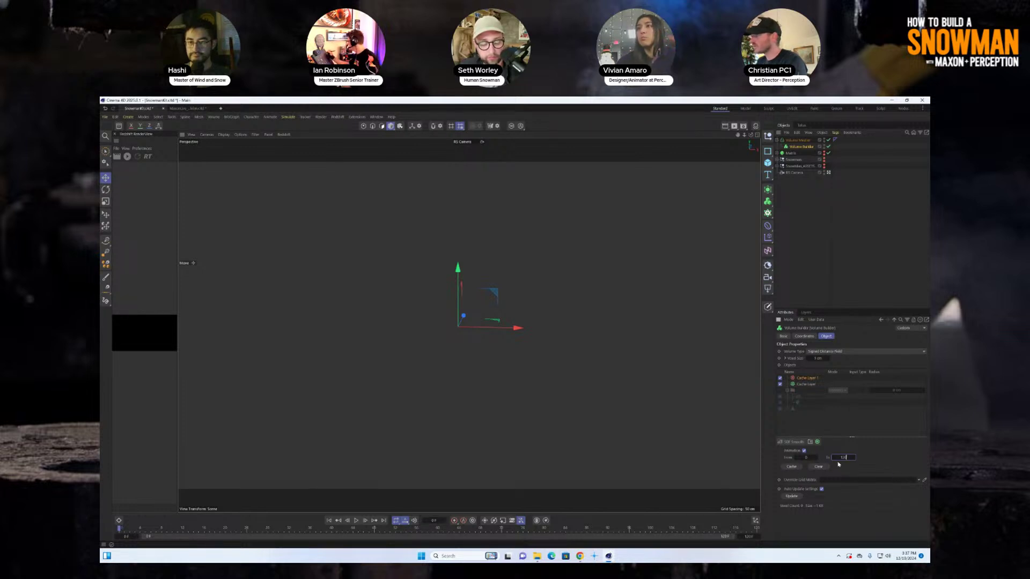
{"action": "left_click", "coordinate": [804, 379]}
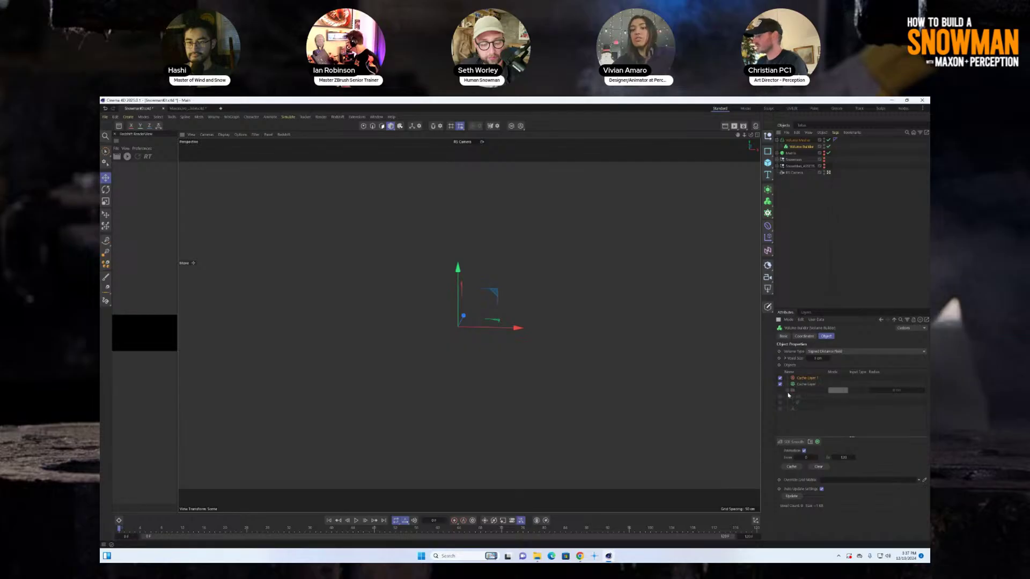
{"action": "key", "text": "Delete"}
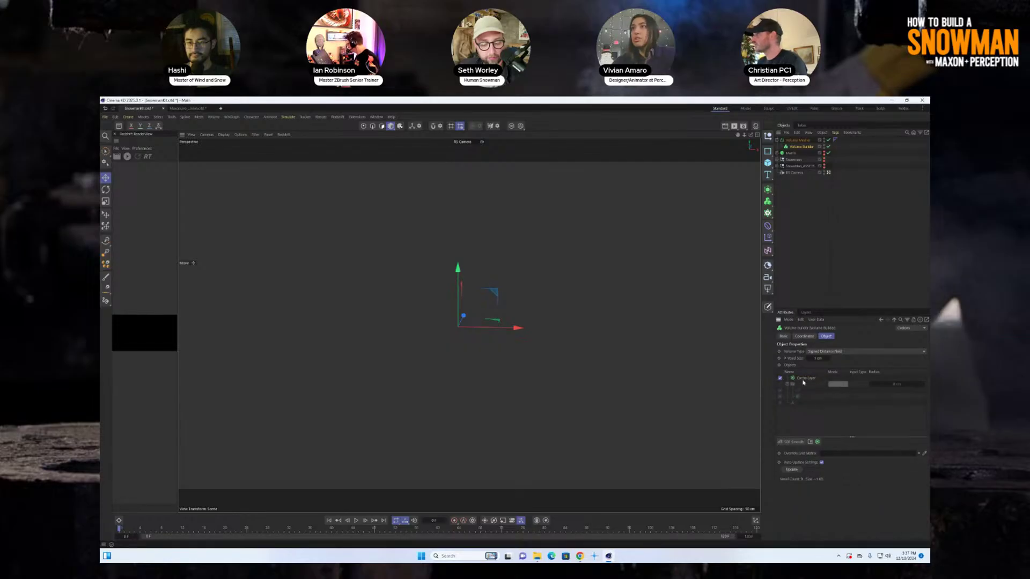
Step: Play the snowball animation using the original cache layer, and pause it partway through the build-up
{"action": "left_click", "coordinate": [803, 378]}
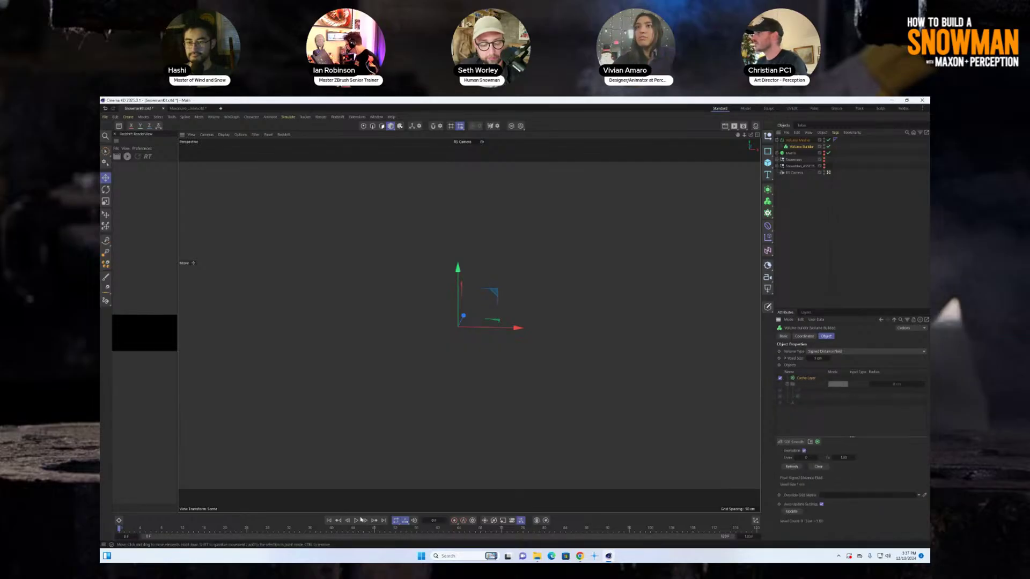
{"action": "left_click", "coordinate": [356, 521]}
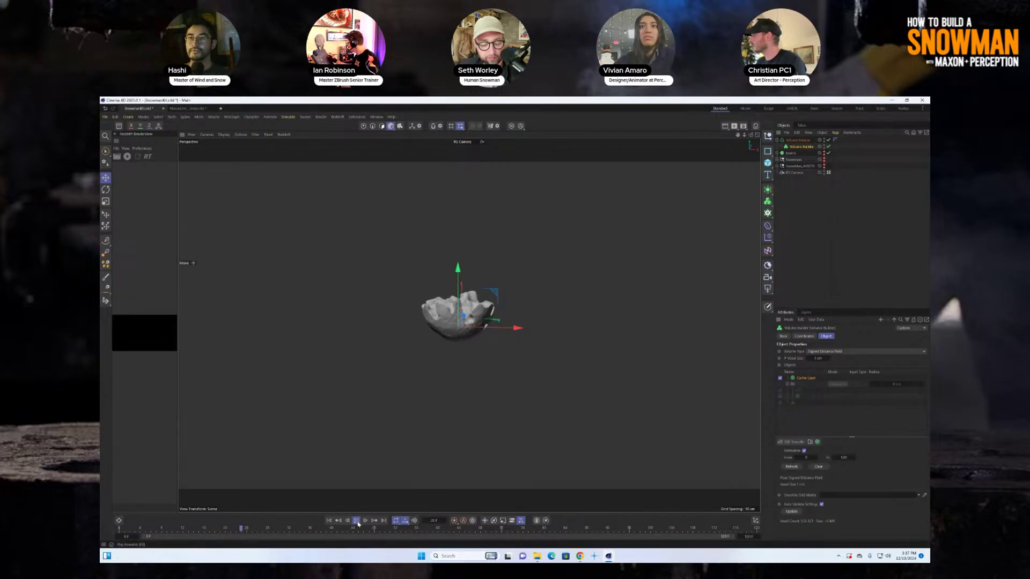
{"action": "left_click", "coordinate": [357, 521]}
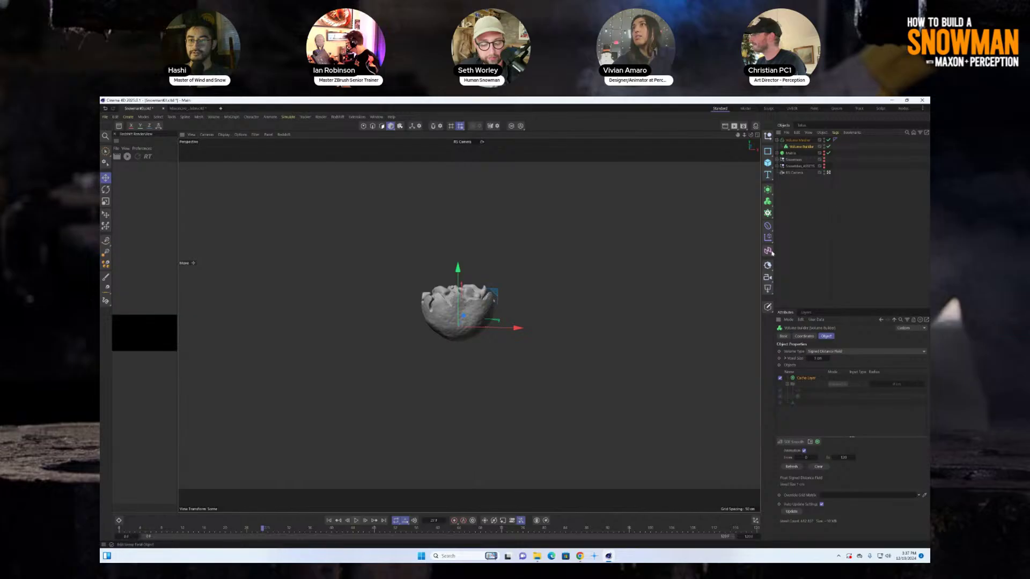
Step: Add a Vertex Map tag to the Volume Mesher
{"action": "left_click", "coordinate": [778, 141]}
{"action": "left_click", "coordinate": [797, 141]}
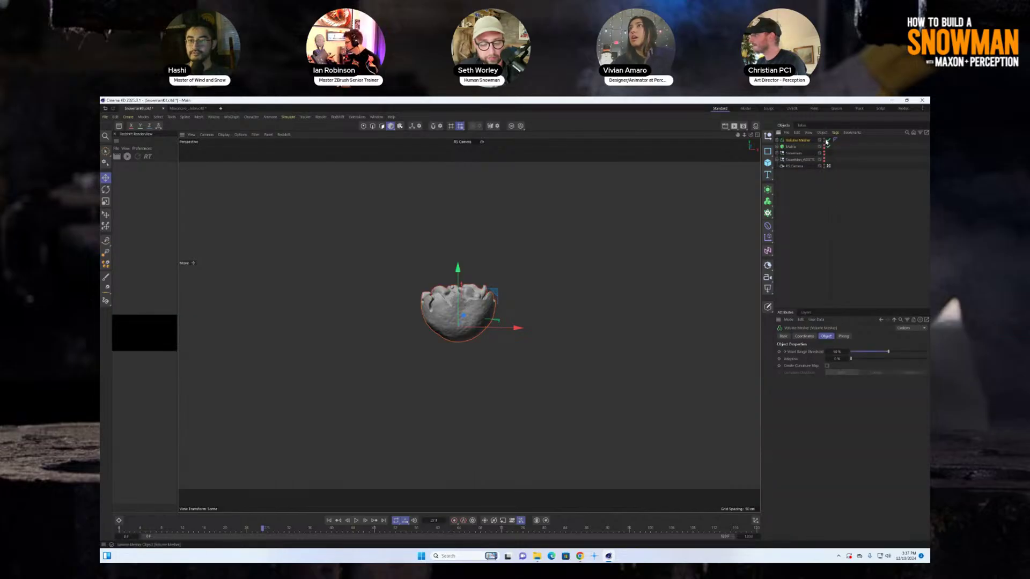
{"action": "left_click", "coordinate": [835, 134]}
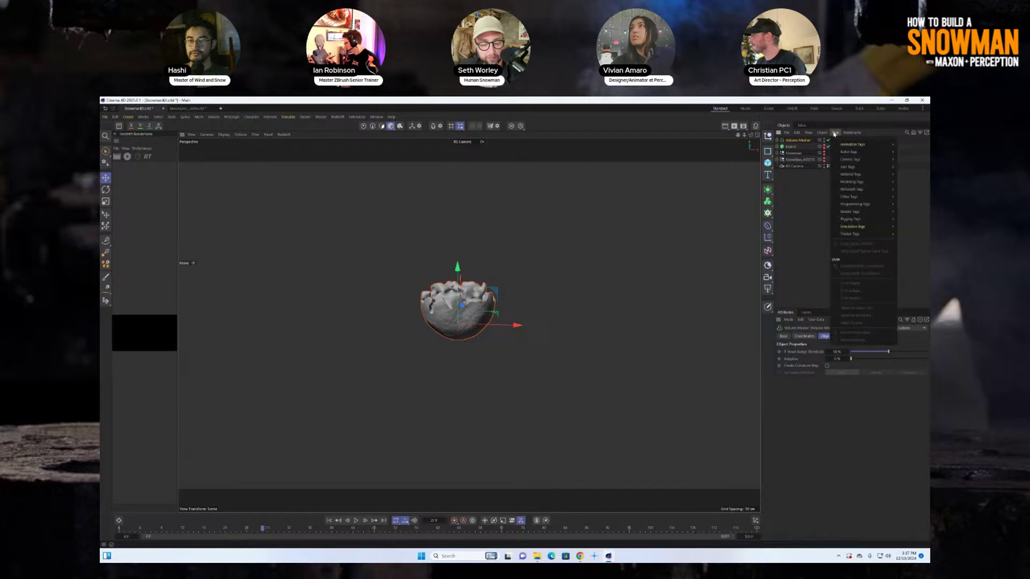
{"action": "mouse_move", "coordinate": [849, 190]}
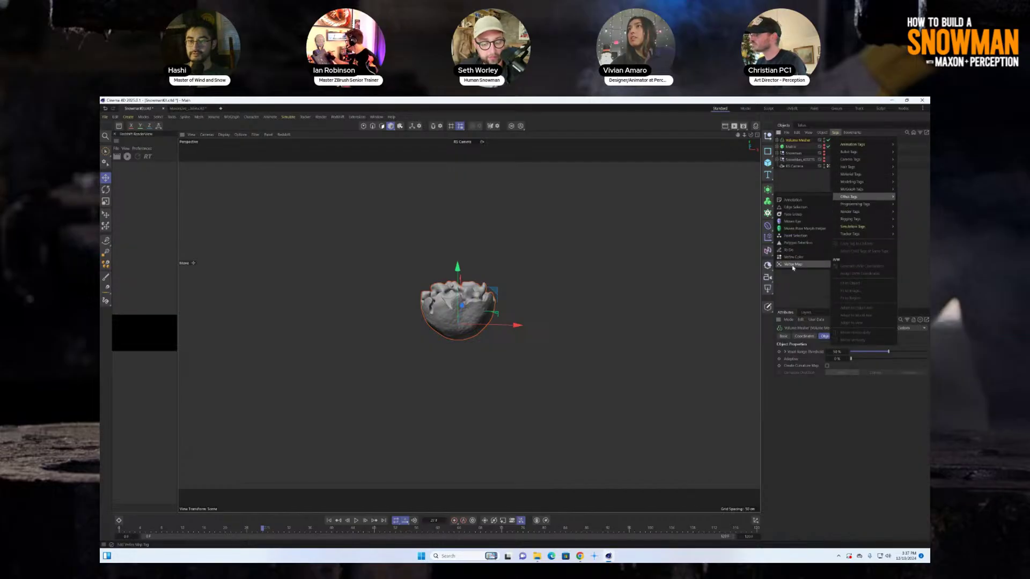
{"action": "left_click", "coordinate": [793, 265]}
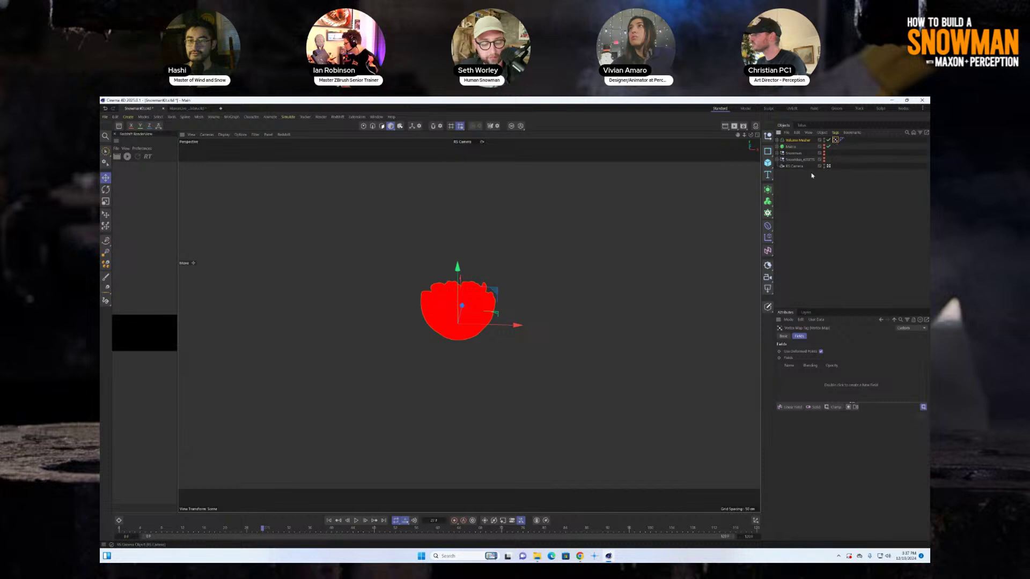
Step: Add Snowball_MERGE from the Snowman group as a point object field on the vertex map, and show its layer settings
{"action": "left_click", "coordinate": [777, 160]}
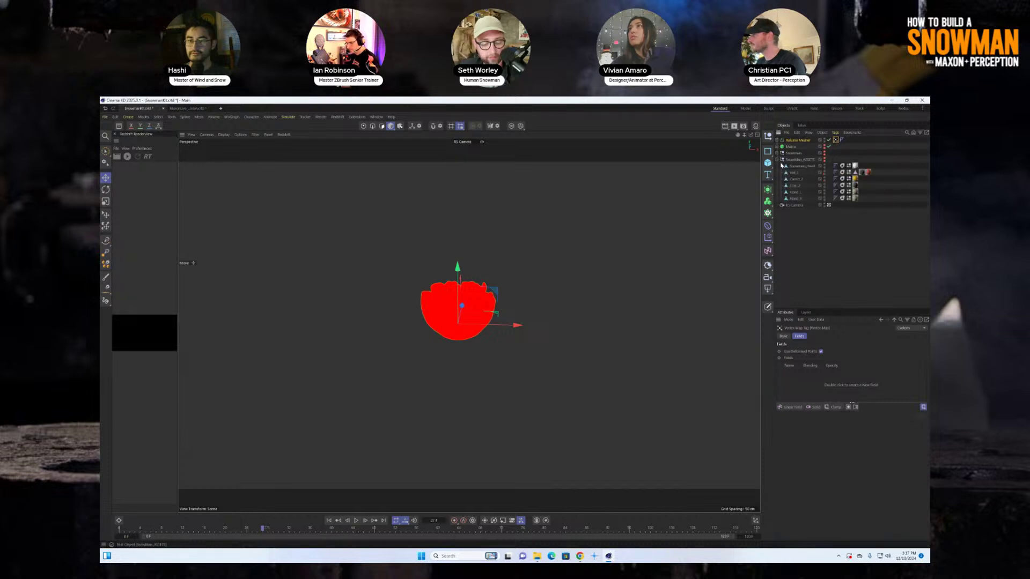
{"action": "left_click", "coordinate": [776, 160]}
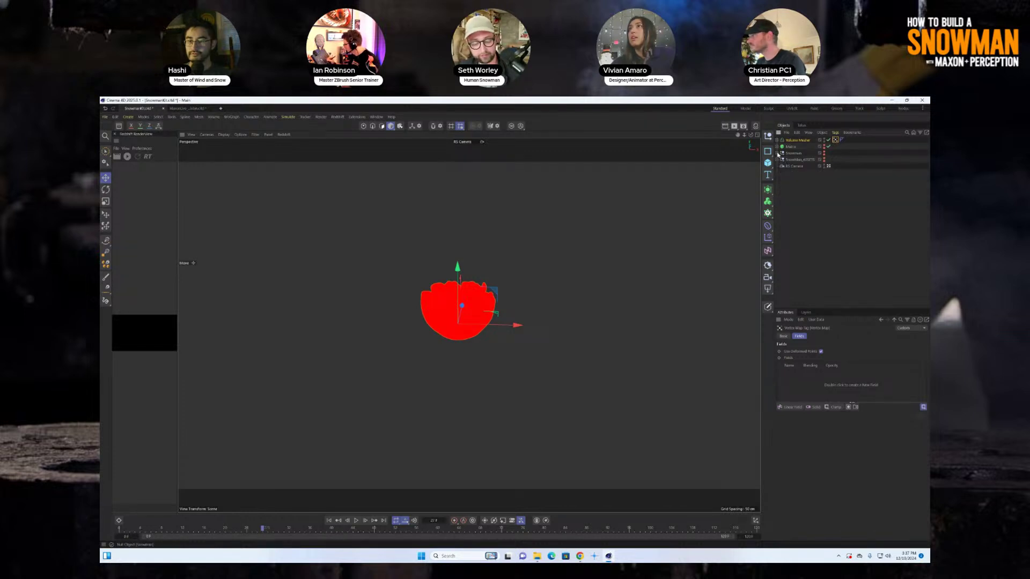
{"action": "left_click", "coordinate": [777, 153]}
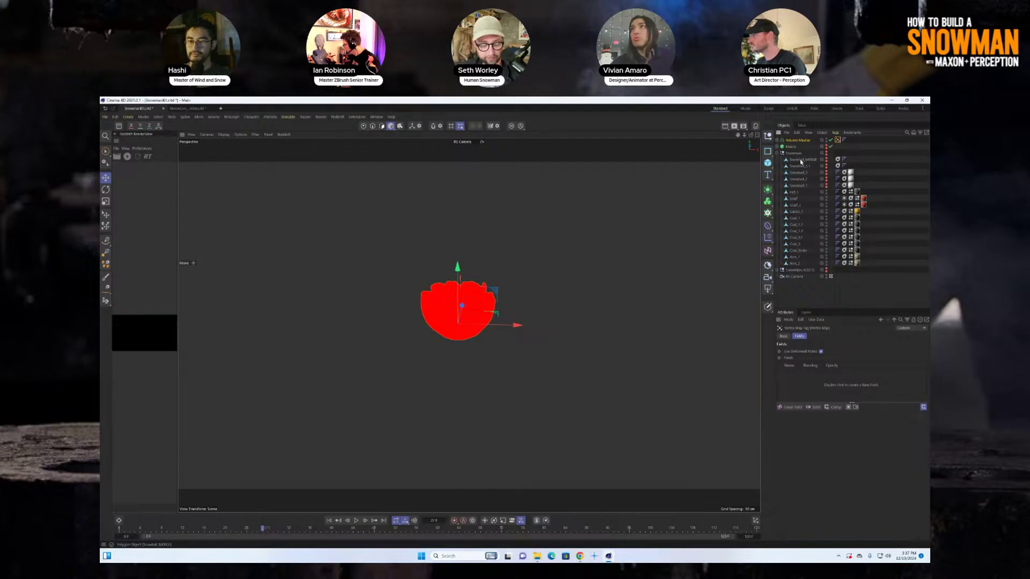
{"action": "left_click_drag", "start_coordinate": [802, 161], "coordinate": [811, 382]}
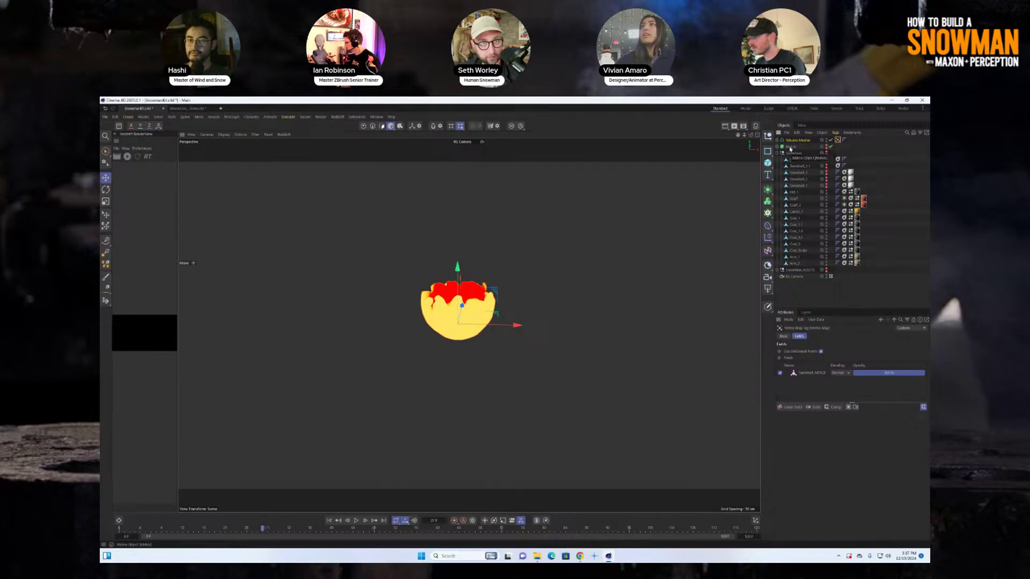
{"action": "left_click", "coordinate": [778, 140]}
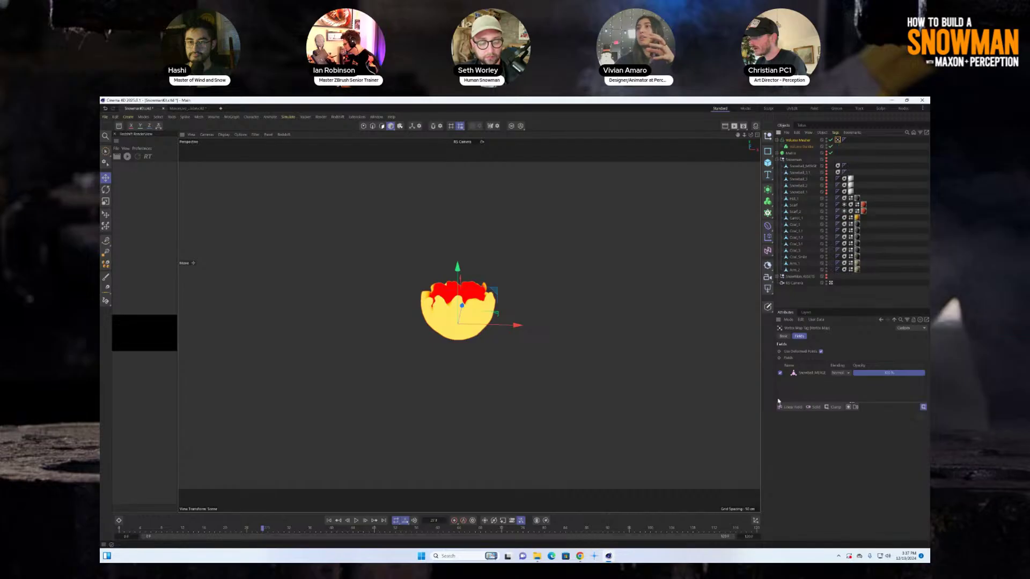
{"action": "left_click", "coordinate": [817, 376]}
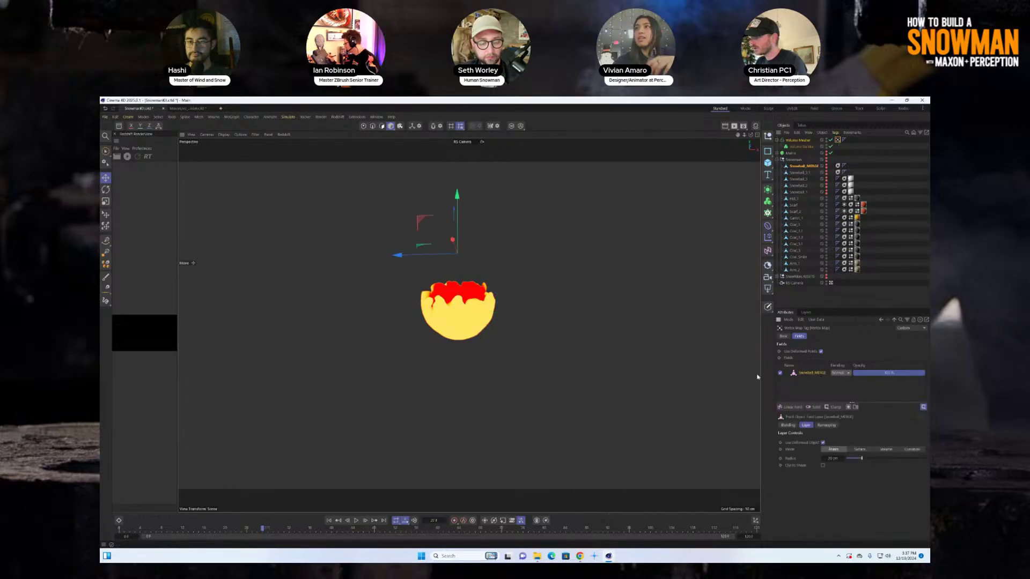
Step: Play the animation from the first frame to examine how the vertex map weights spread over the growing snowman
{"action": "left_click_drag", "start_coordinate": [465, 317], "coordinate": [460, 334], "text": "alt"}
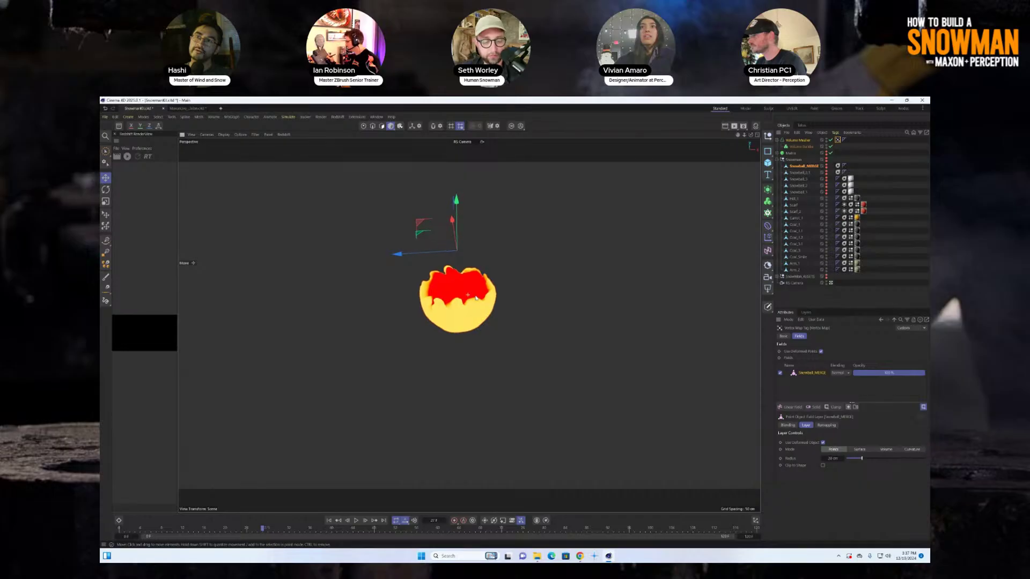
{"action": "left_click", "coordinate": [328, 520]}
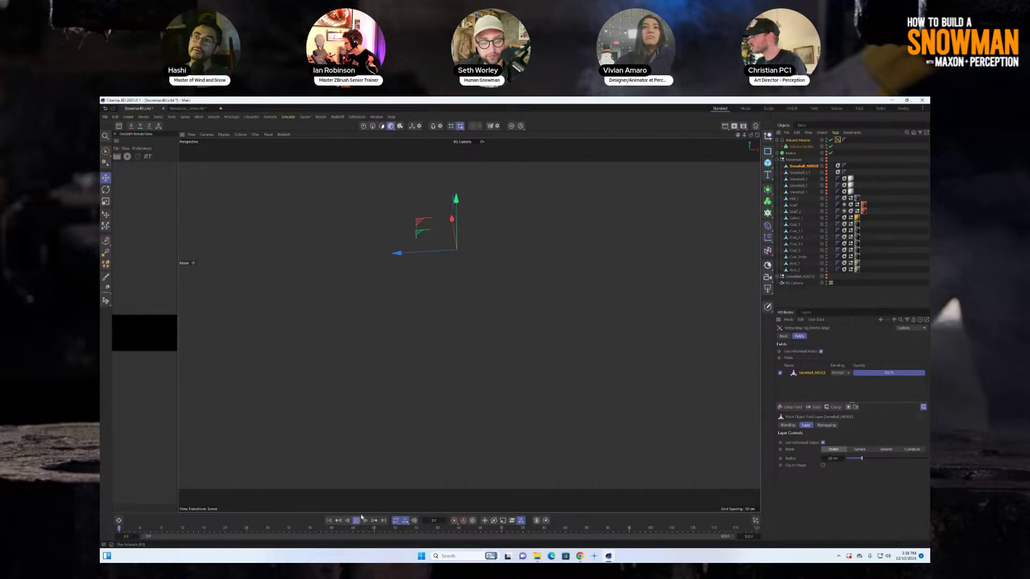
{"action": "left_click", "coordinate": [364, 520]}
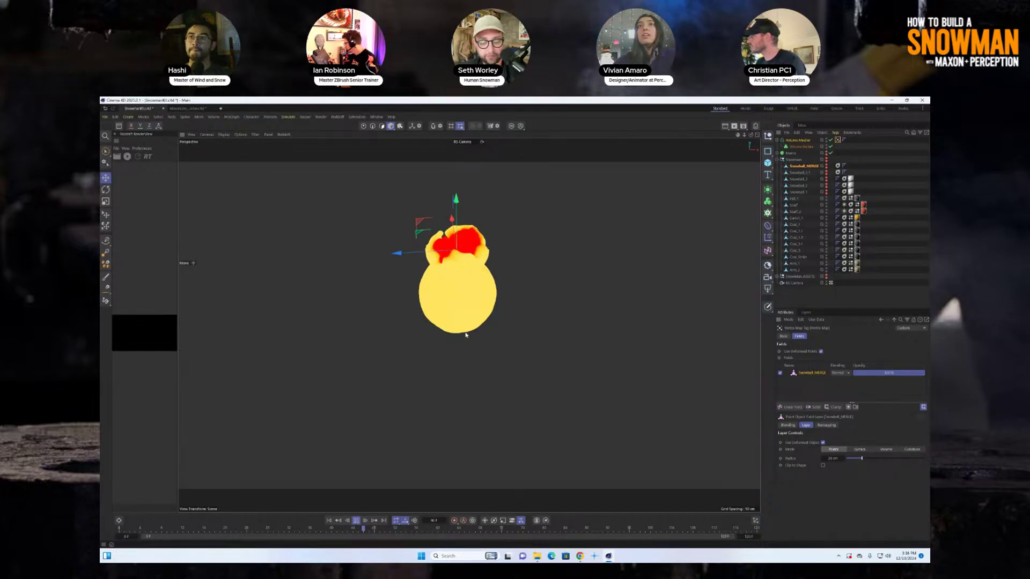
{"action": "left_click", "coordinate": [356, 521]}
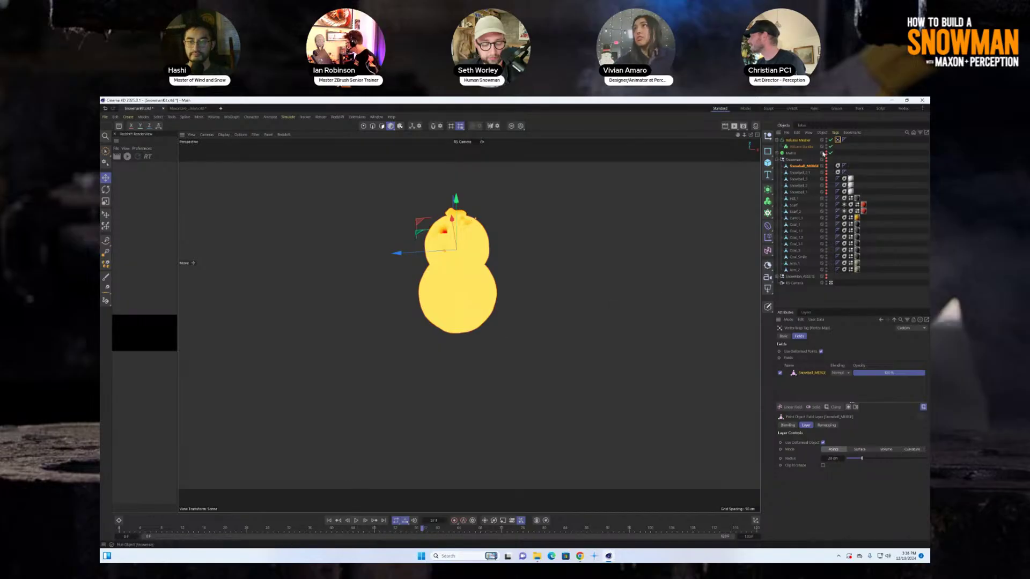
Step: Duplicate the Vertex Map tag on the Volume Mesher and remove the Snowball_MERGE field from the copy
{"action": "left_click", "coordinate": [841, 141]}
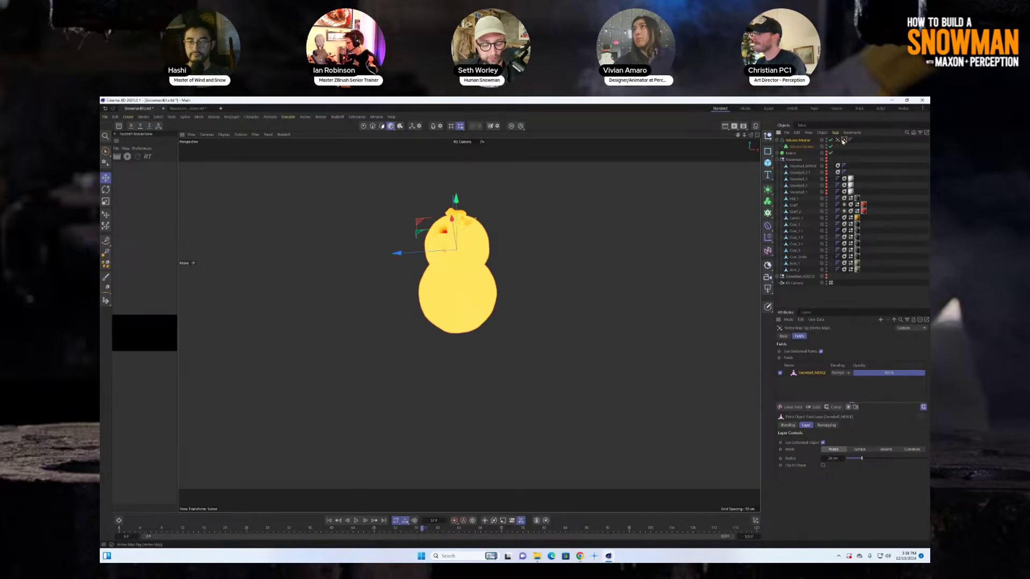
{"action": "left_click", "coordinate": [821, 374]}
{"action": "key", "text": "Delete"}
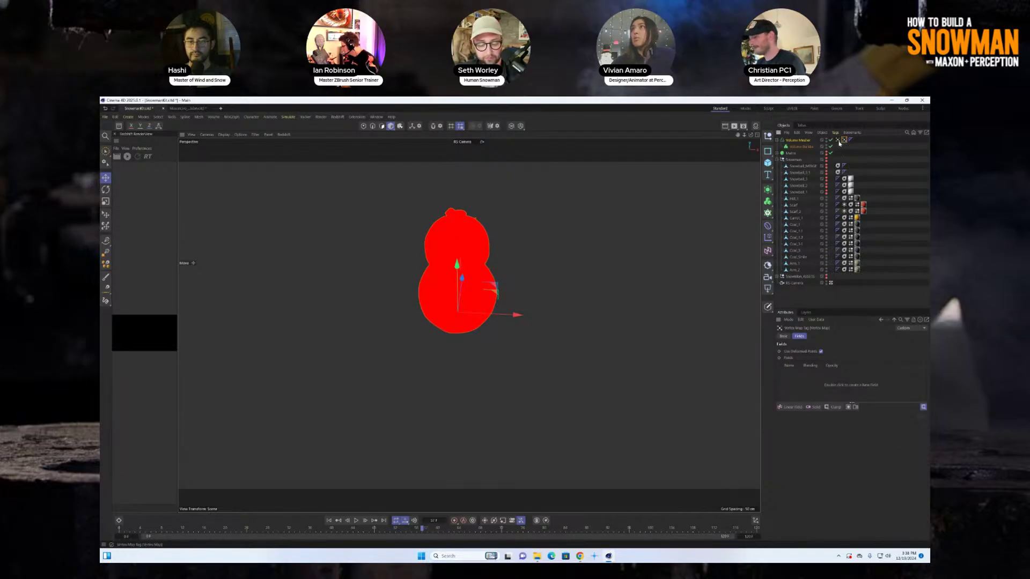
Step: Return to the first frame and play the animation, pausing after a few frames with only the snowman's base formed
{"action": "left_click", "coordinate": [328, 520]}
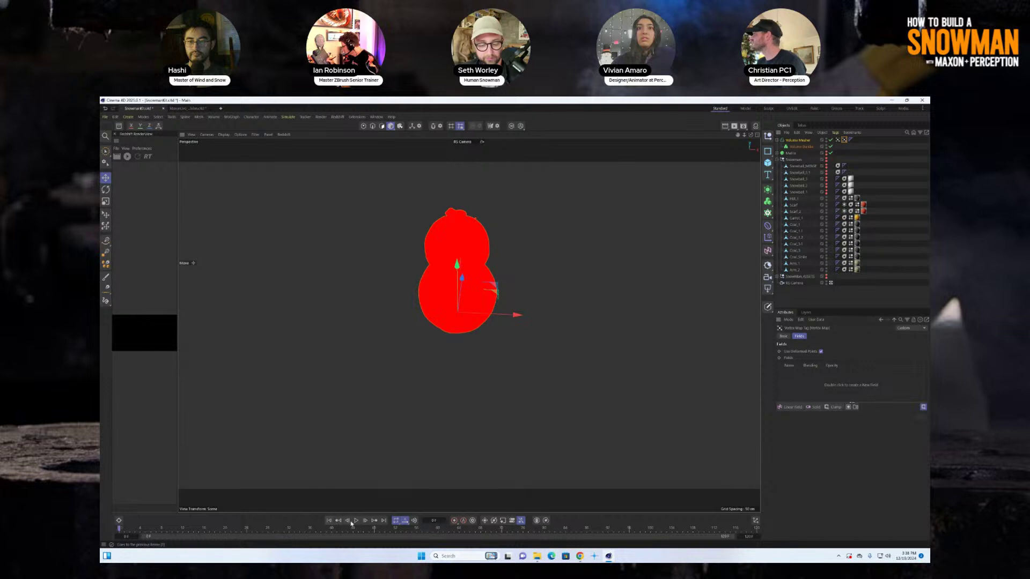
{"action": "left_click", "coordinate": [356, 521]}
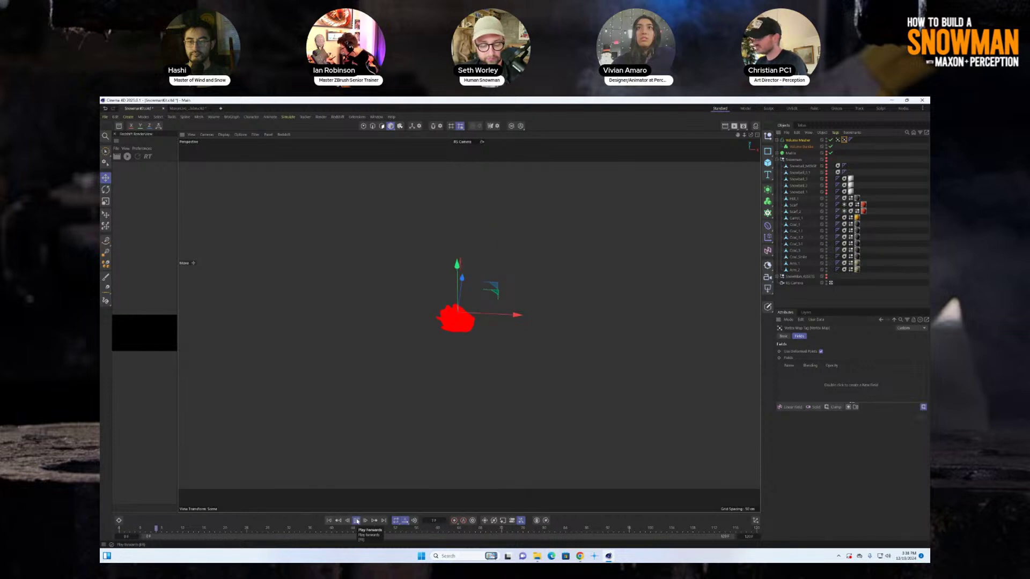
{"action": "left_click", "coordinate": [356, 520]}
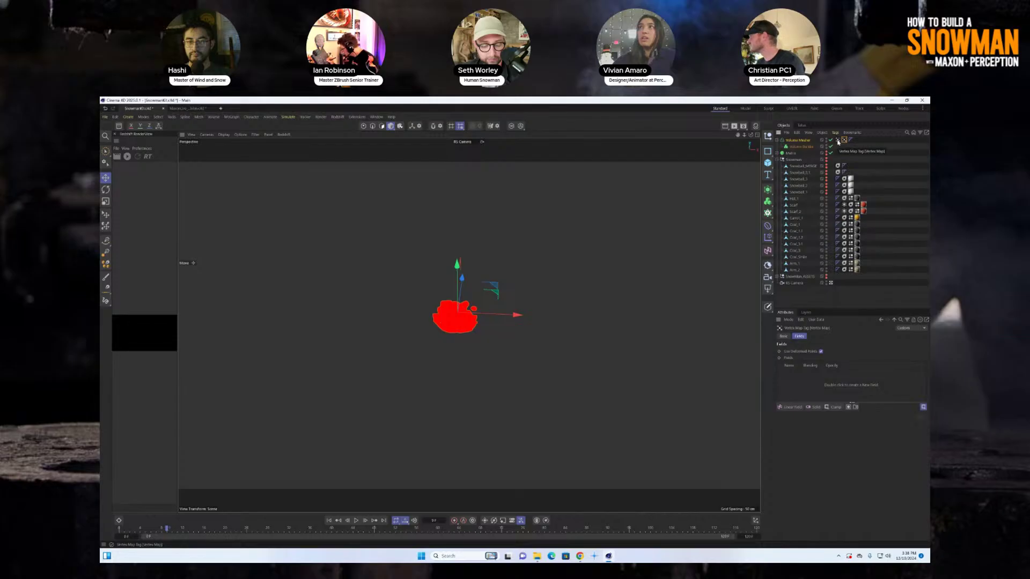
Step: Add the original vertex map as a field in the duplicated vertex map, and place a Curve layer above it
{"action": "left_click_drag", "start_coordinate": [803, 166], "coordinate": [798, 373]}
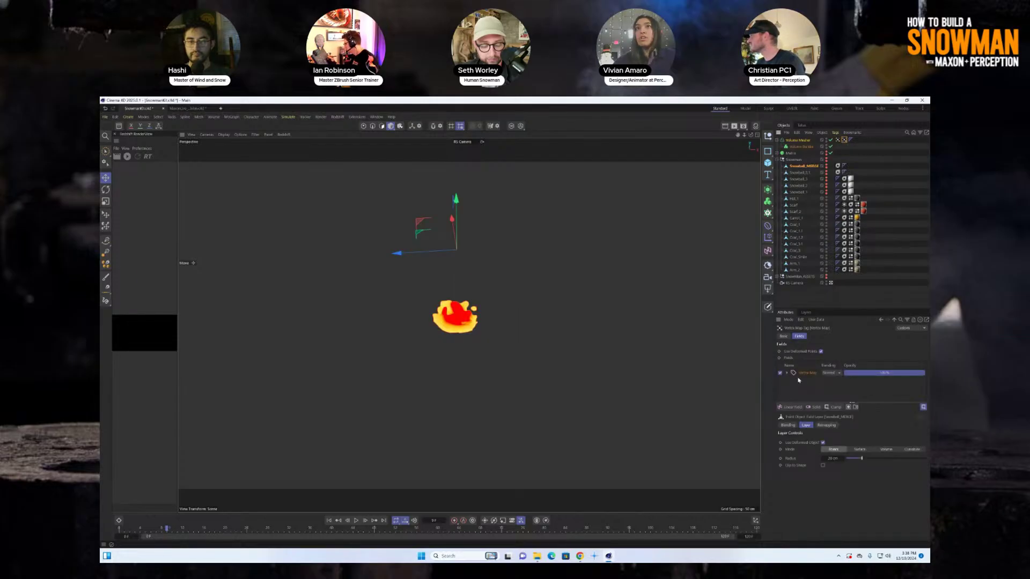
{"action": "left_click", "coordinate": [836, 408]}
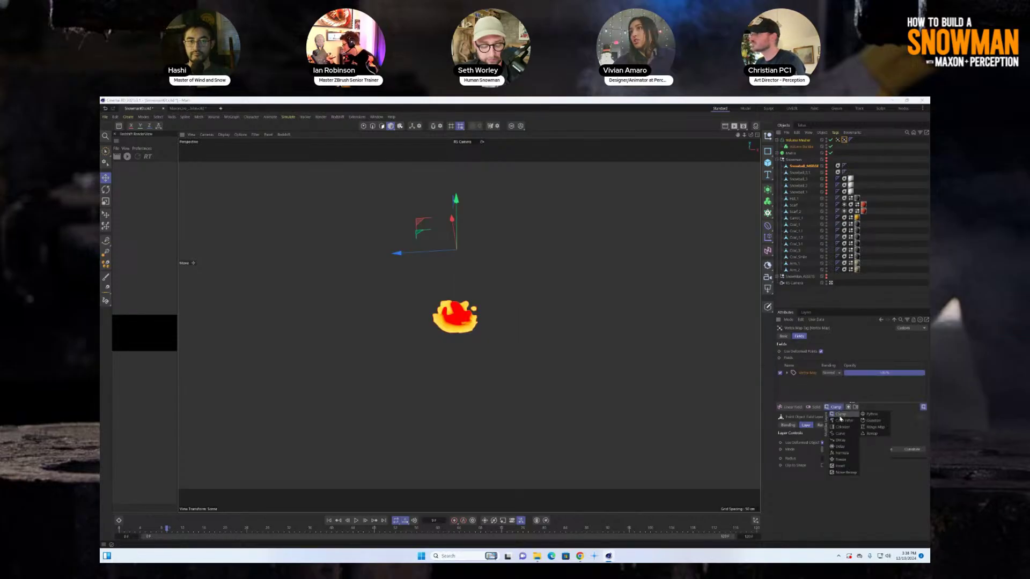
{"action": "left_click", "coordinate": [841, 433]}
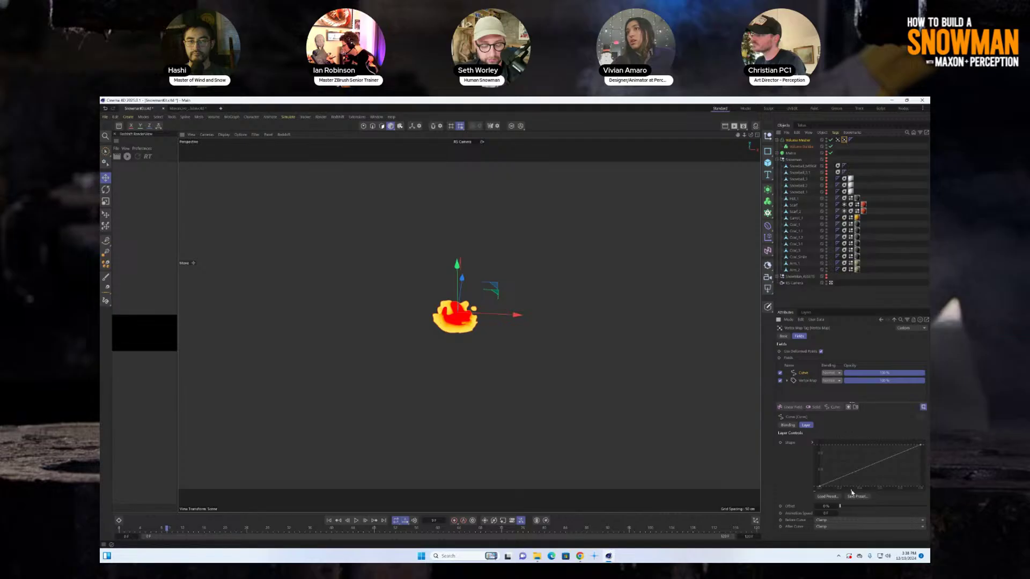
Step: Reshape the Curve layer into a narrow peak at its low end to isolate a thin band of vertex weights
{"action": "left_click_drag", "start_coordinate": [922, 445], "coordinate": [842, 453]}
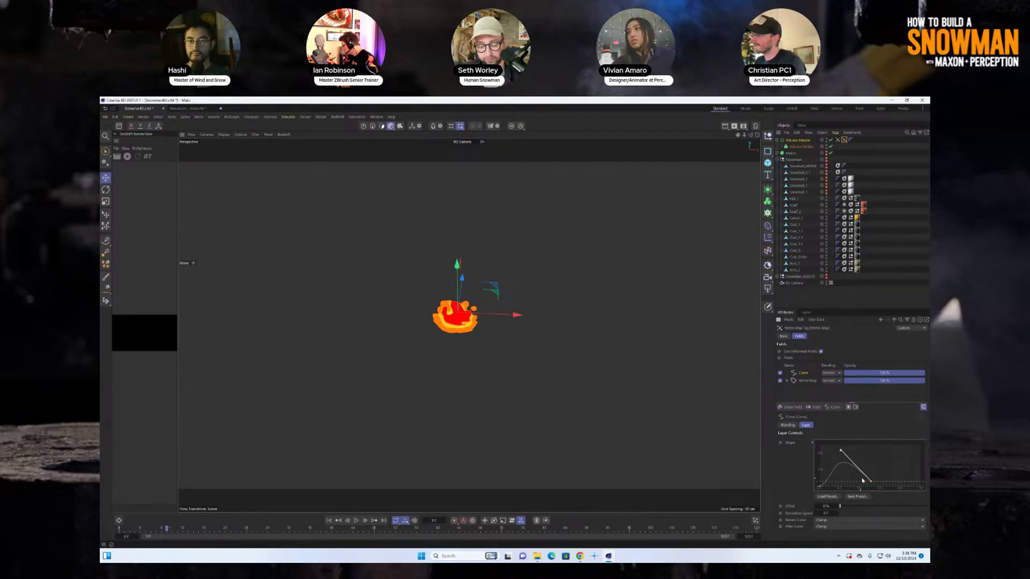
{"action": "left_click_drag", "start_coordinate": [871, 484], "coordinate": [844, 489]}
{"action": "left_click_drag", "start_coordinate": [837, 427], "coordinate": [803, 367]}
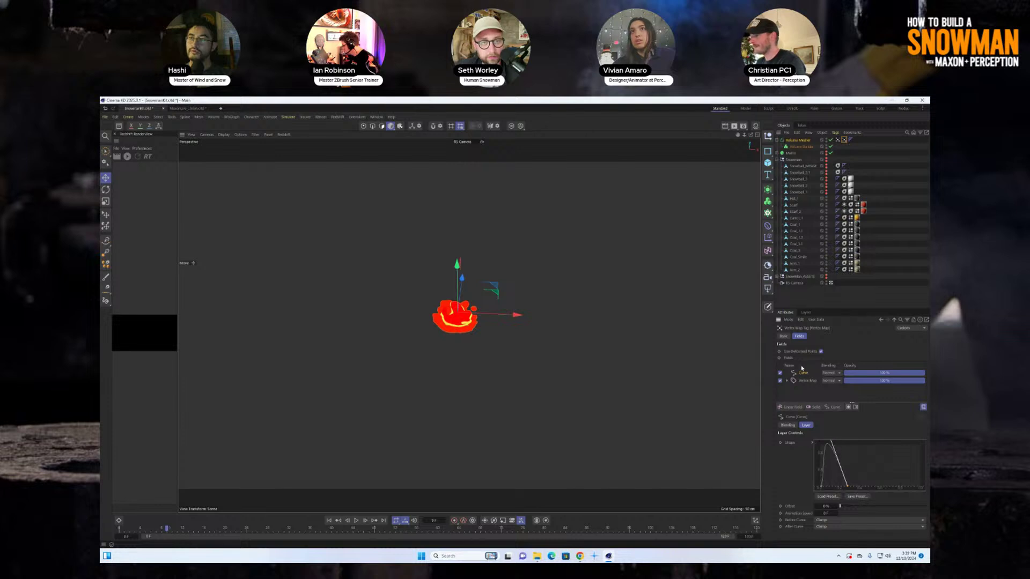
Step: Play the animation from the first frame to check the thin weighted band moving along the growing edge
{"action": "left_click", "coordinate": [329, 520]}
{"action": "left_click", "coordinate": [357, 520]}
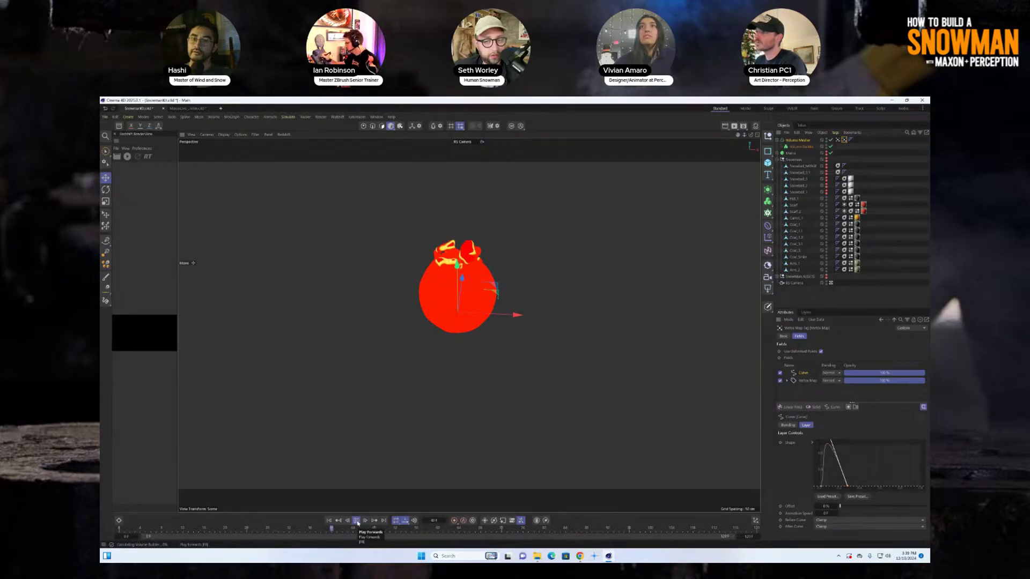
{"action": "left_click", "coordinate": [357, 521]}
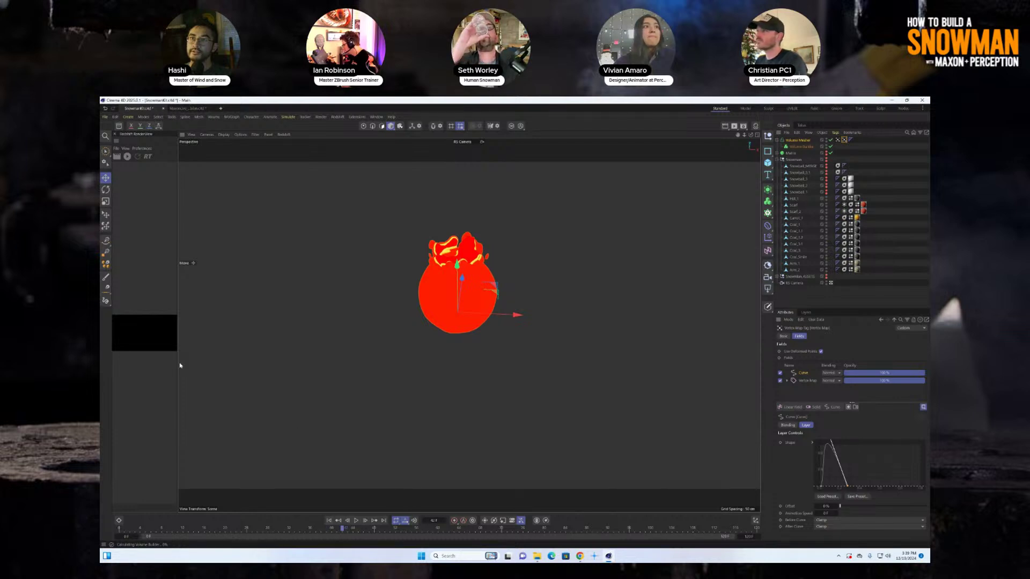
Step: Reduce the radius of the Snowball_MERGE point object field in the original vertex map
{"action": "left_click", "coordinate": [838, 141]}
{"action": "left_click", "coordinate": [845, 141]}
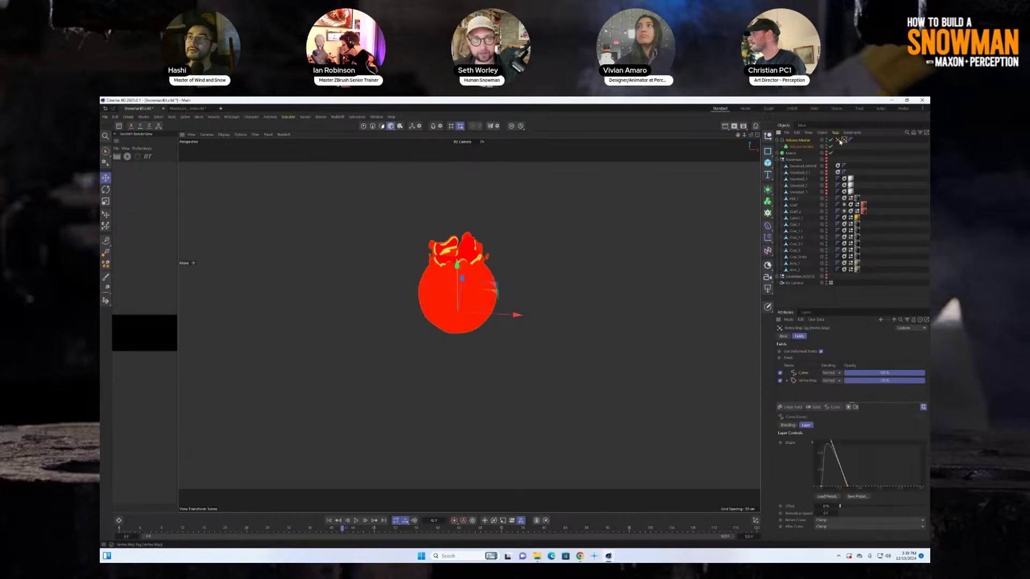
{"action": "left_click", "coordinate": [838, 141]}
{"action": "left_click", "coordinate": [812, 373]}
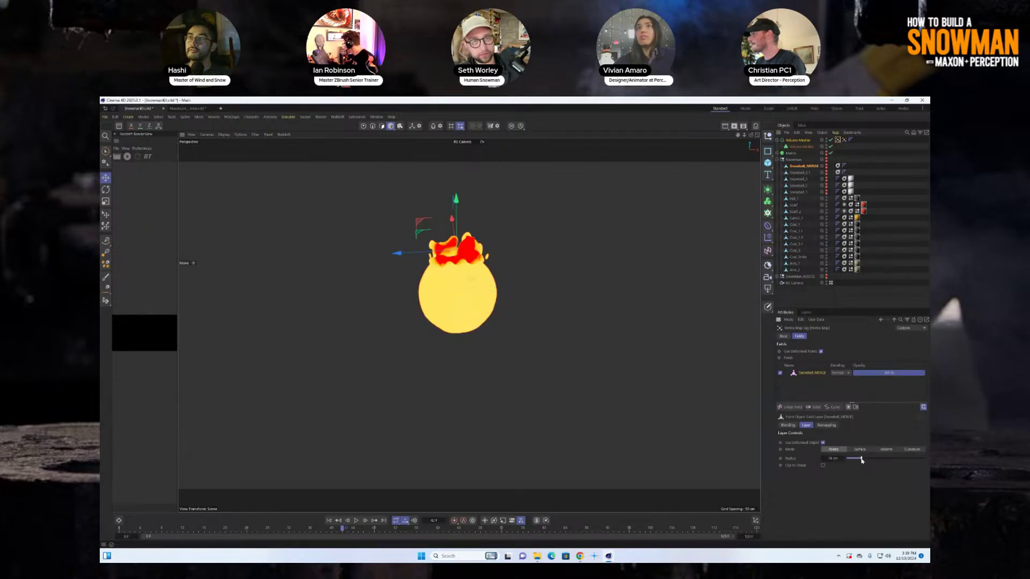
{"action": "left_click_drag", "start_coordinate": [857, 460], "coordinate": [855, 459]}
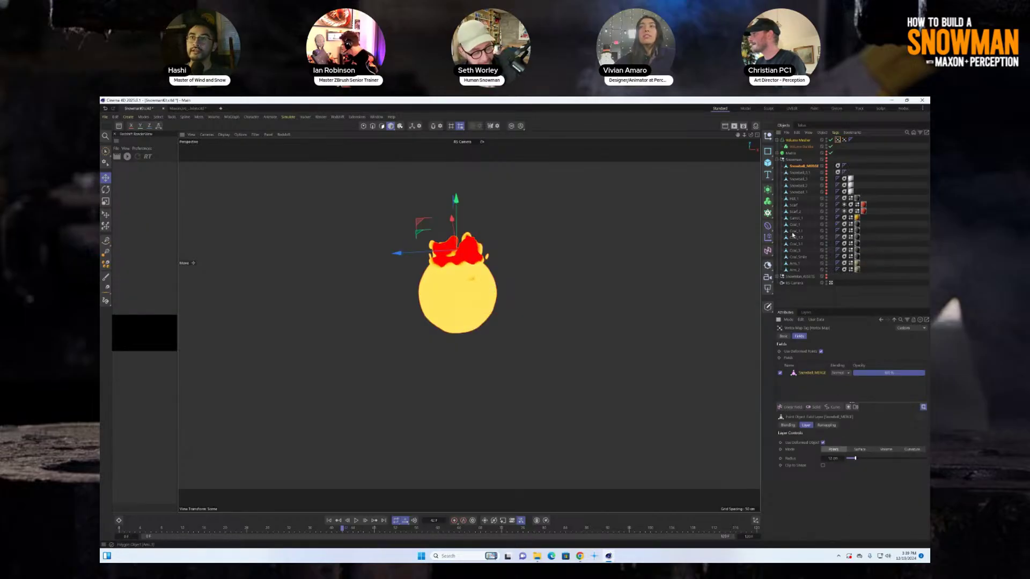
Step: Widen the peak of the second vertex map's Curve layer by moving its falloff further out, comparing it with the original map
{"action": "left_click", "coordinate": [838, 142]}
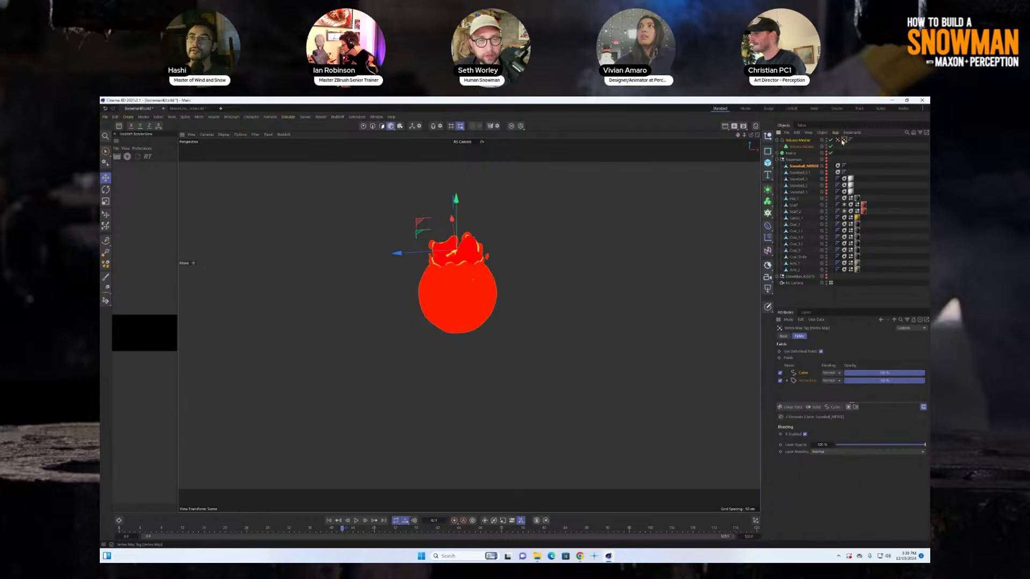
{"action": "left_click", "coordinate": [843, 140]}
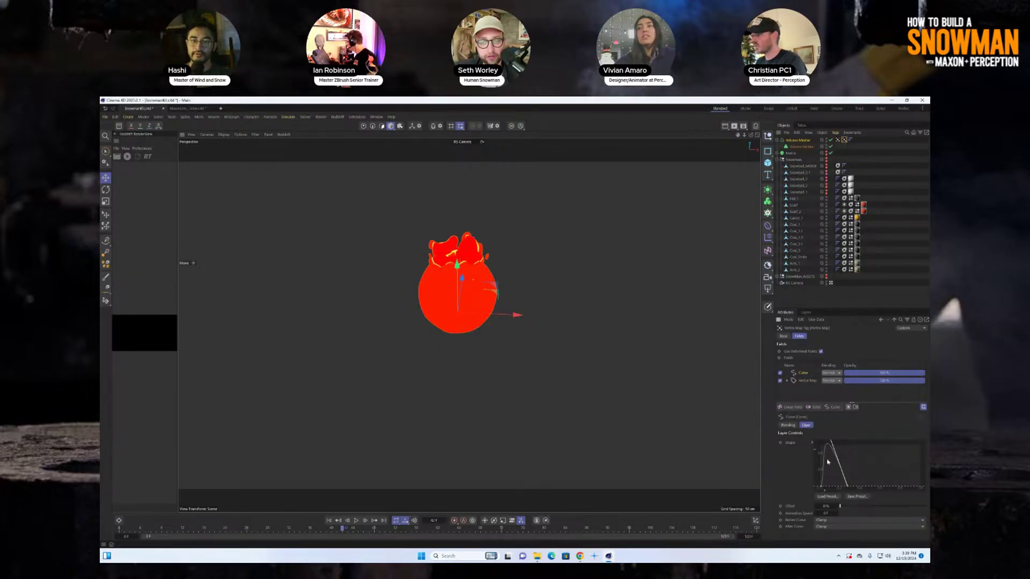
{"action": "left_click_drag", "start_coordinate": [848, 488], "coordinate": [855, 489]}
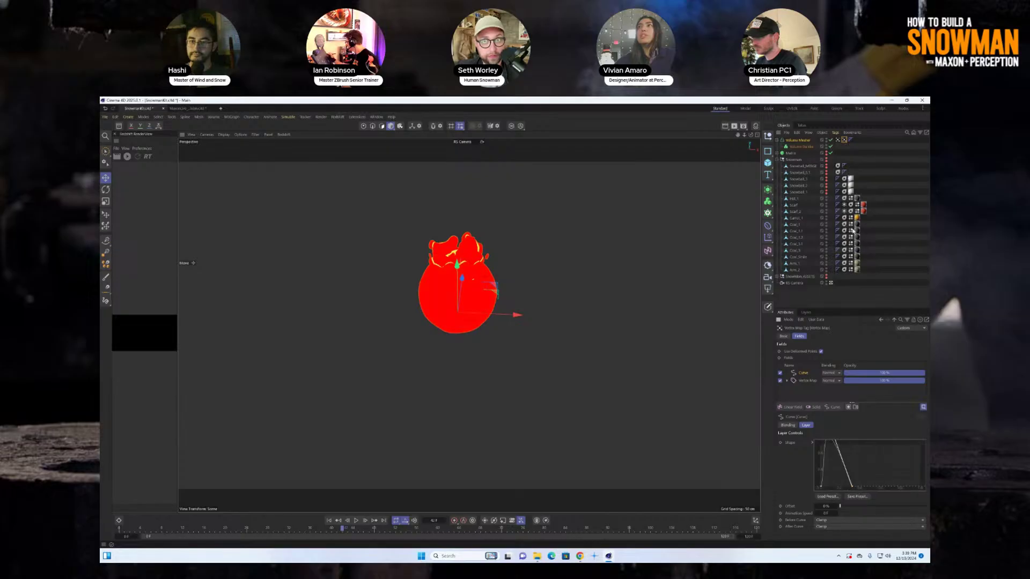
{"action": "left_click", "coordinate": [840, 141]}
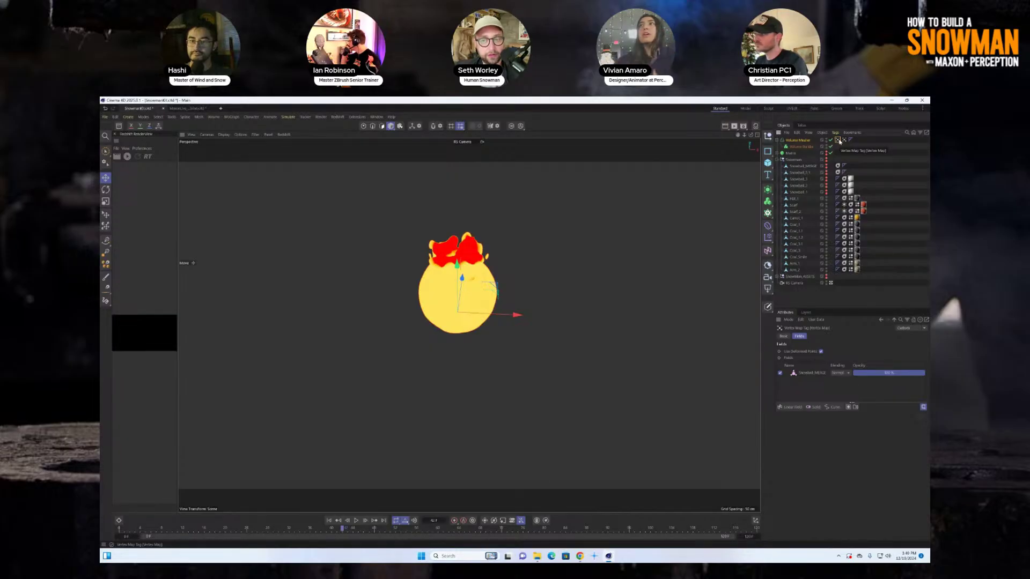
{"action": "left_click", "coordinate": [844, 139]}
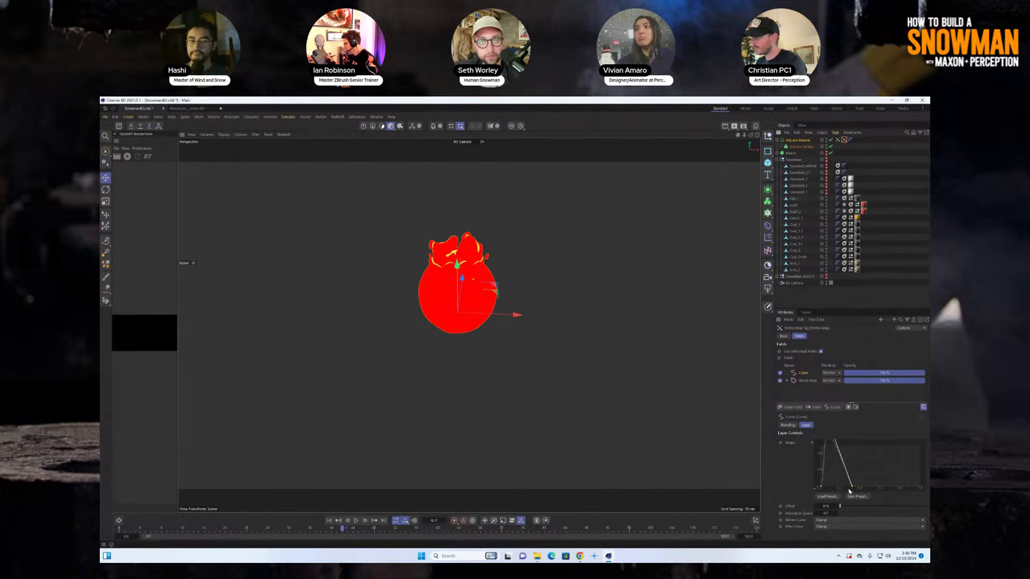
{"action": "left_click_drag", "start_coordinate": [854, 489], "coordinate": [857, 490]}
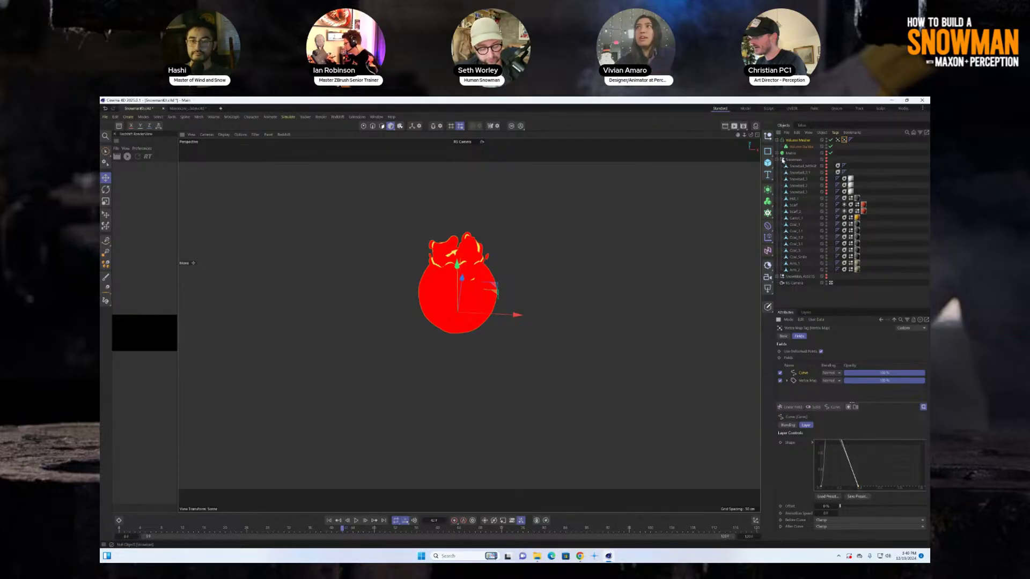
Step: Show the scene's materials and duplicate the Snow material
{"action": "left_click", "coordinate": [755, 126]}
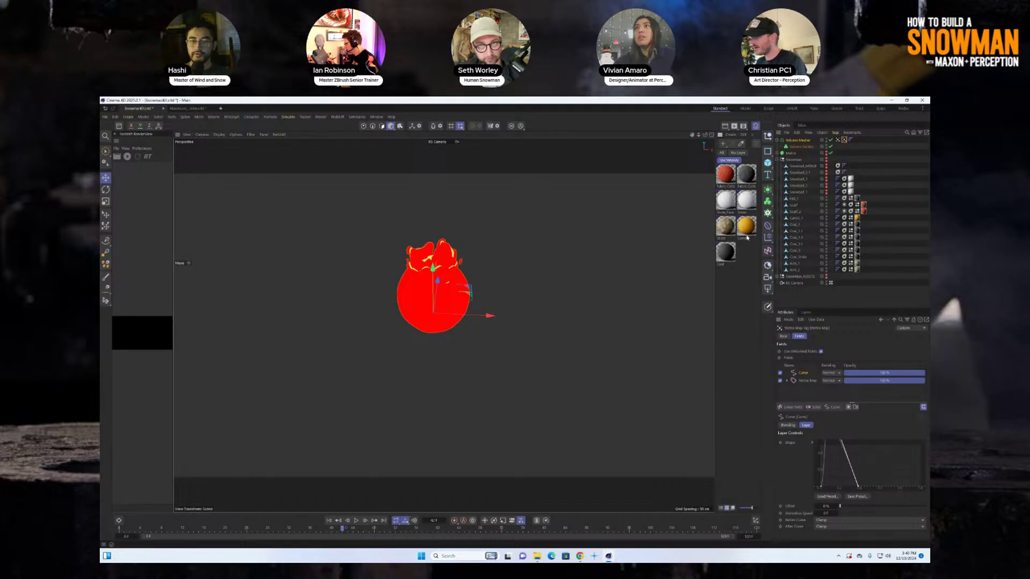
{"action": "left_click", "coordinate": [747, 212]}
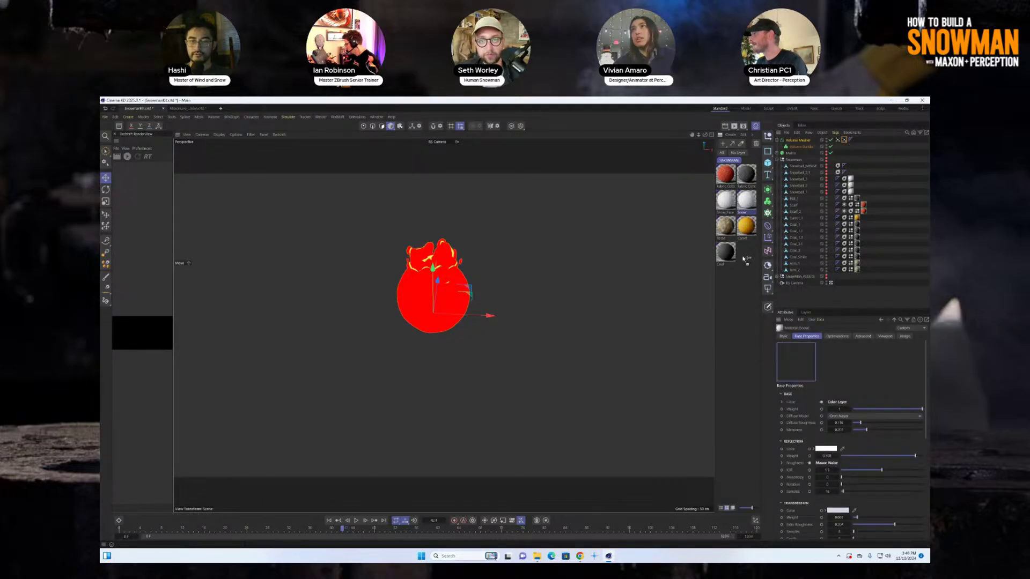
{"action": "left_click_drag", "start_coordinate": [736, 265], "coordinate": [736, 266], "text": "ctrl"}
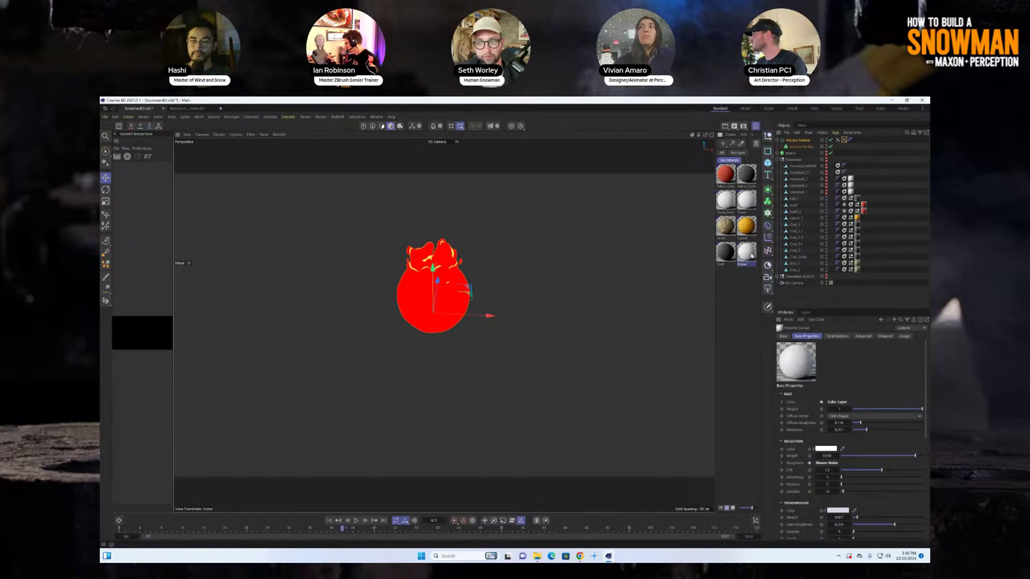
Step: Open the duplicated Snow material's node graph in an enlarged window and spread its Output, RS Standard and lower Maxon Noise nodes apart
{"action": "double_click", "coordinate": [751, 257]}
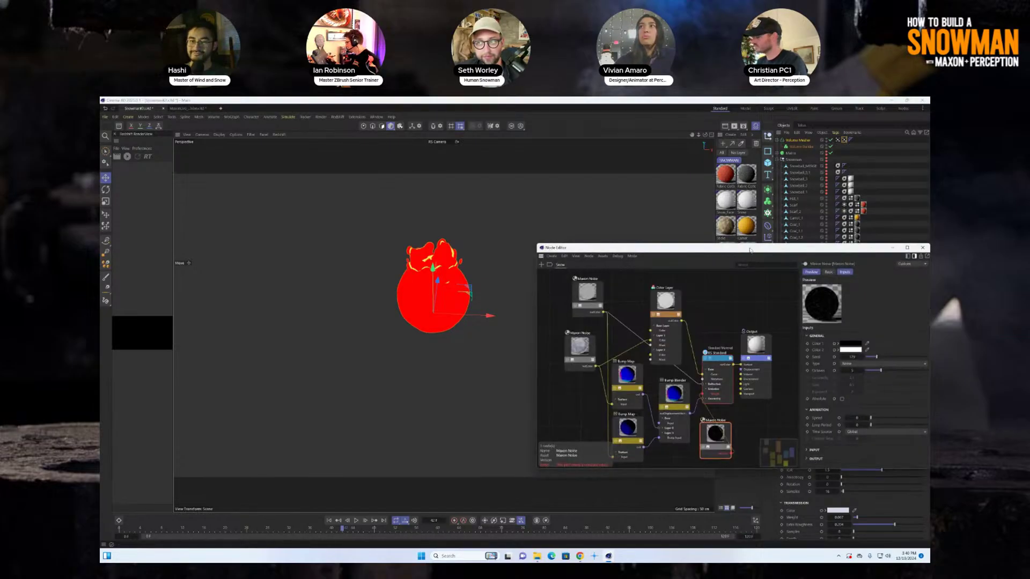
{"action": "left_click_drag", "start_coordinate": [747, 245], "coordinate": [449, 212]}
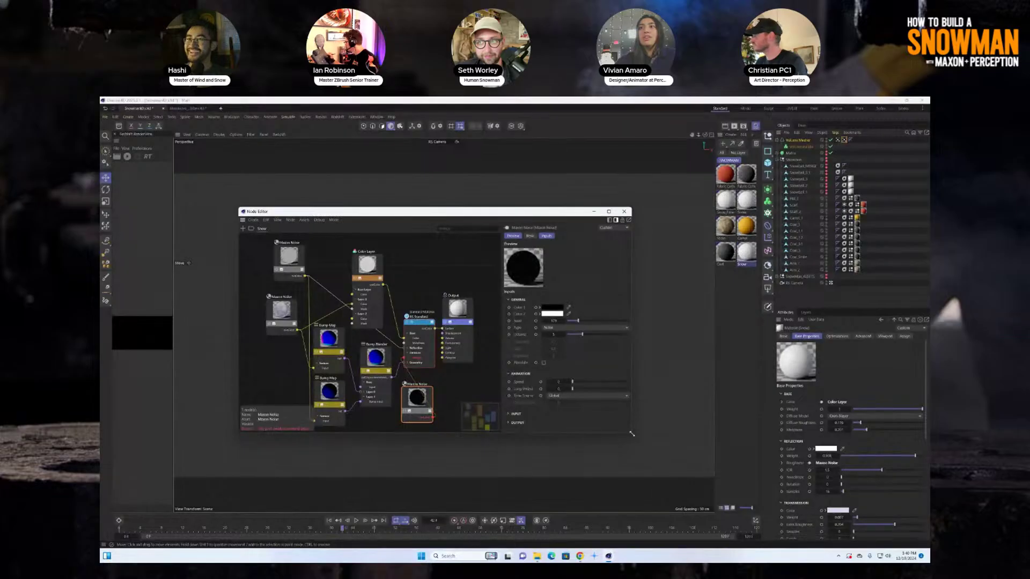
{"action": "left_click_drag", "start_coordinate": [632, 433], "coordinate": [793, 519]}
{"action": "left_click_drag", "start_coordinate": [458, 308], "coordinate": [575, 317]}
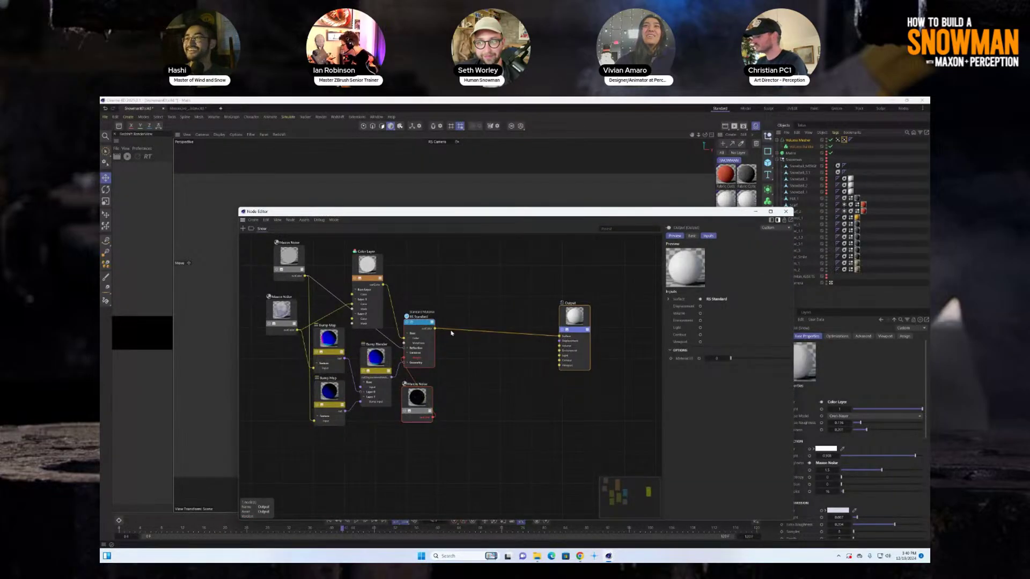
{"action": "left_click_drag", "start_coordinate": [424, 321], "coordinate": [451, 317]}
{"action": "left_click_drag", "start_coordinate": [574, 315], "coordinate": [593, 305]}
{"action": "middle_click_drag", "start_coordinate": [464, 280], "coordinate": [465, 309]}
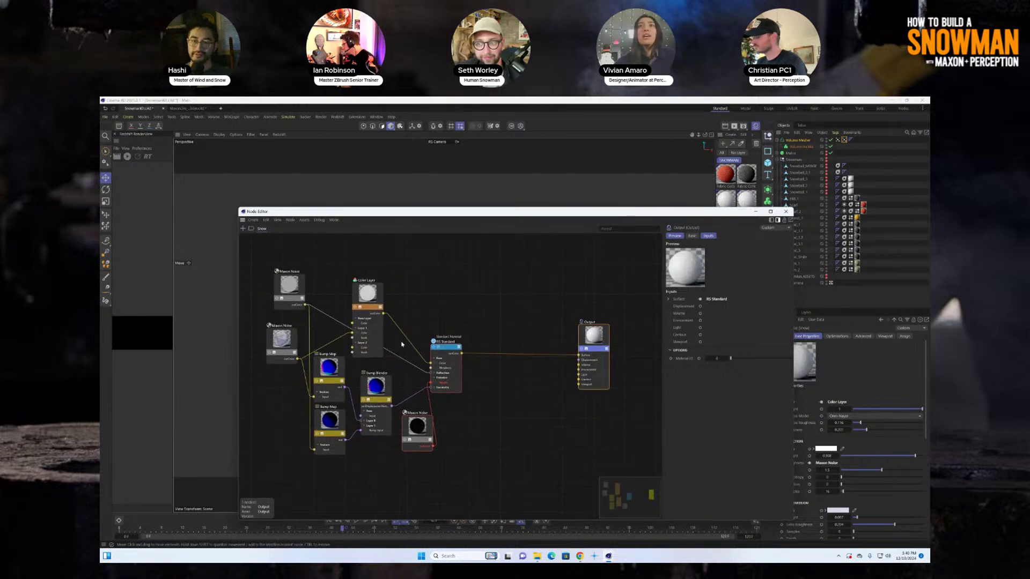
{"action": "left_click_drag", "start_coordinate": [417, 426], "coordinate": [408, 443]}
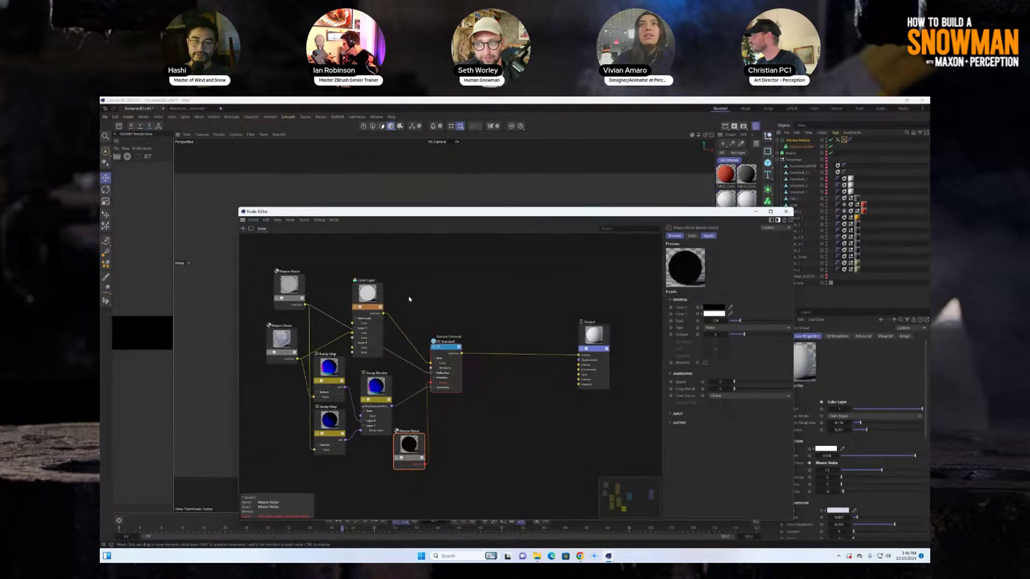
Step: Add a Material node above RS Standard and a Material Blender node before the Output
{"action": "left_click", "coordinate": [244, 229]}
{"action": "type", "text": "r"}
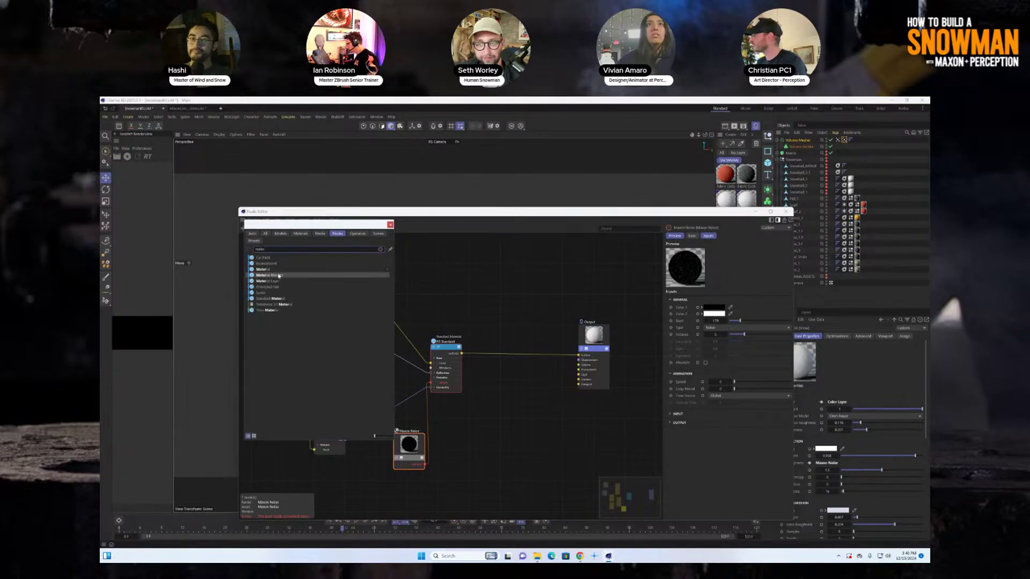
{"action": "left_click_drag", "start_coordinate": [266, 270], "coordinate": [448, 272]}
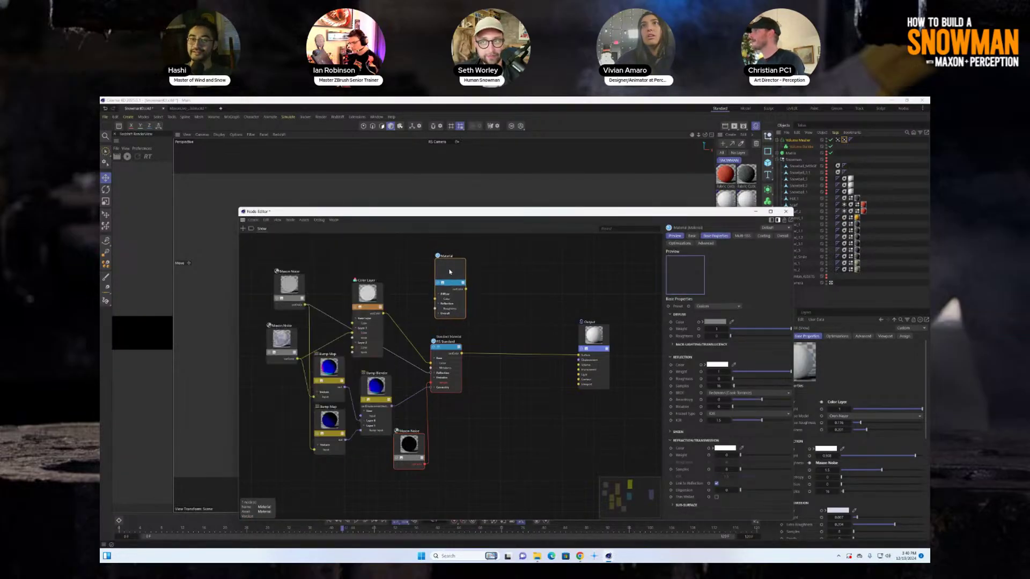
{"action": "left_click", "coordinate": [244, 229]}
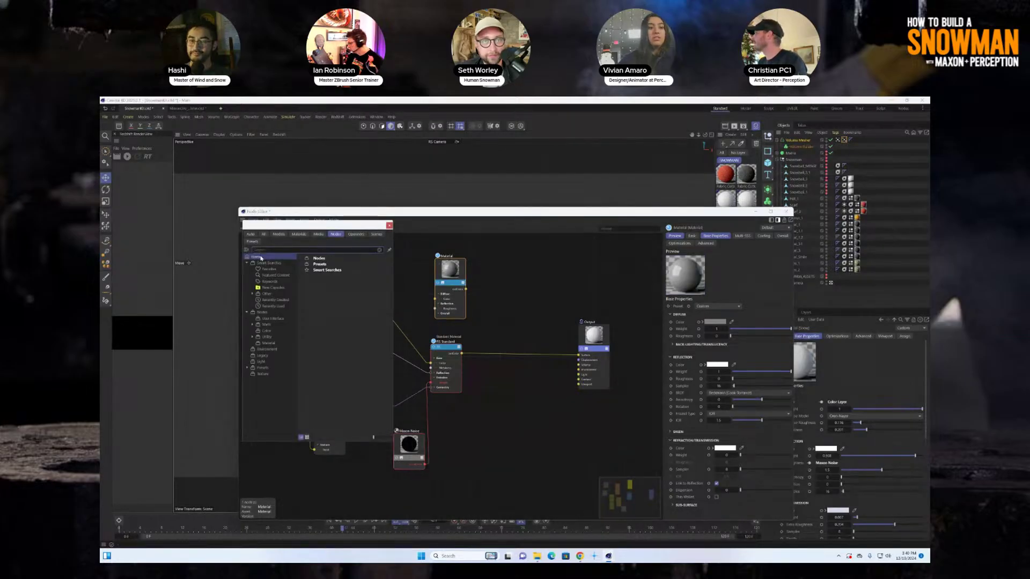
{"action": "type", "text": "blend"}
{"action": "left_click_drag", "start_coordinate": [266, 264], "coordinate": [527, 308]}
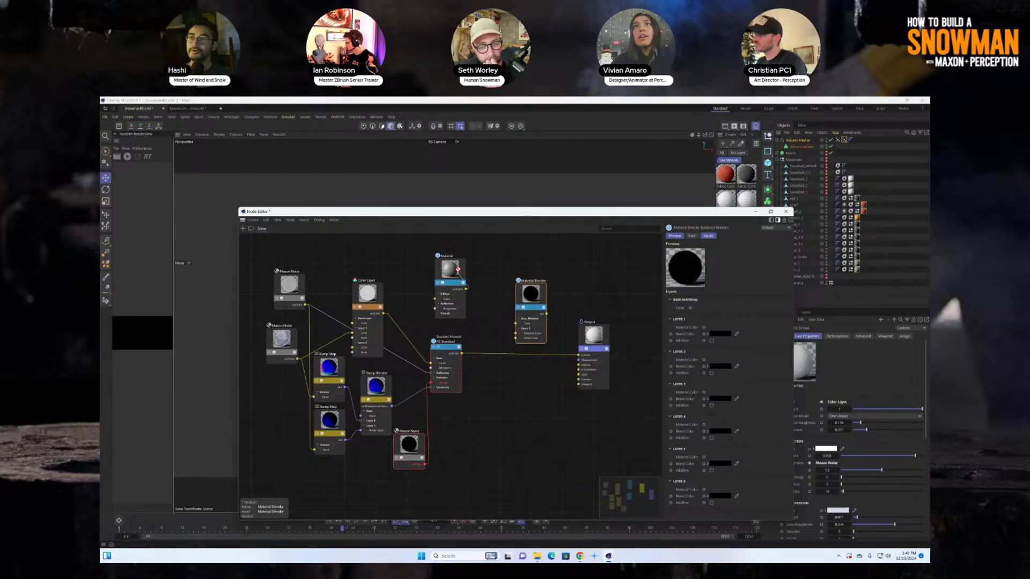
Step: Connect Material as the blender's base material and RS Standard as its Layer 1 material, and route the Material Blender to the Output surface
{"action": "left_click_drag", "start_coordinate": [466, 289], "coordinate": [519, 325]}
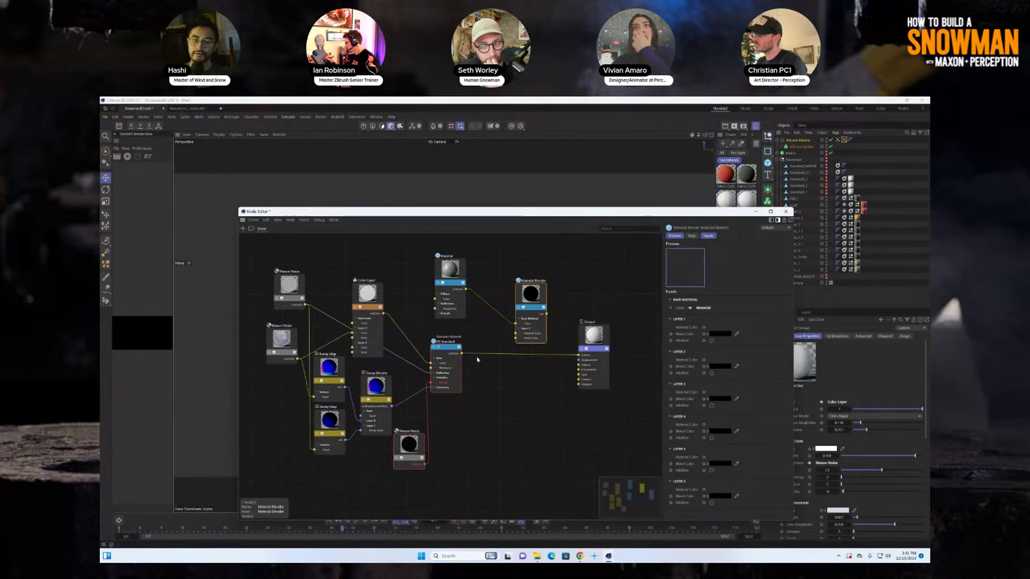
{"action": "left_click_drag", "start_coordinate": [578, 355], "coordinate": [516, 336]}
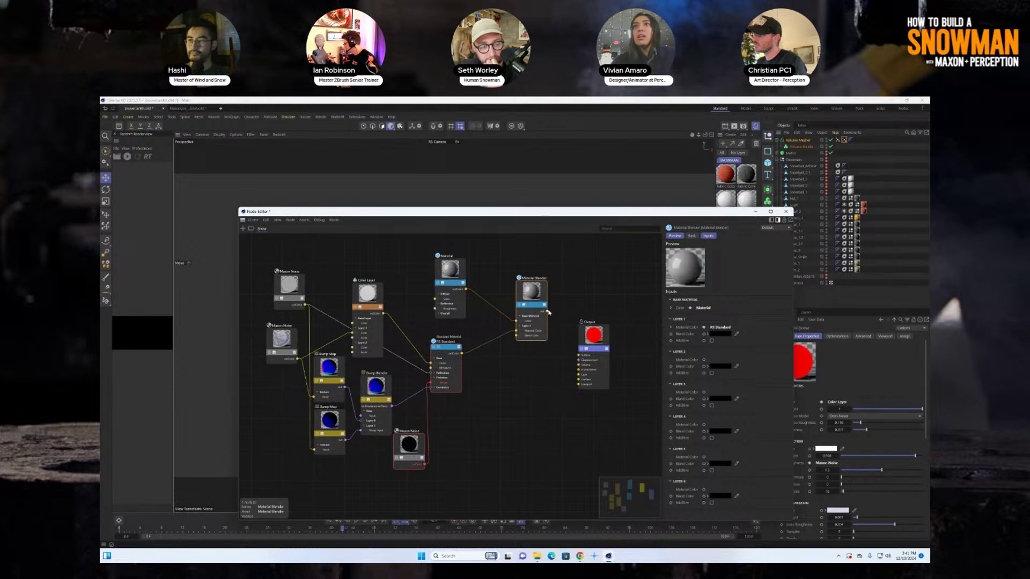
{"action": "left_click_drag", "start_coordinate": [548, 312], "coordinate": [578, 355]}
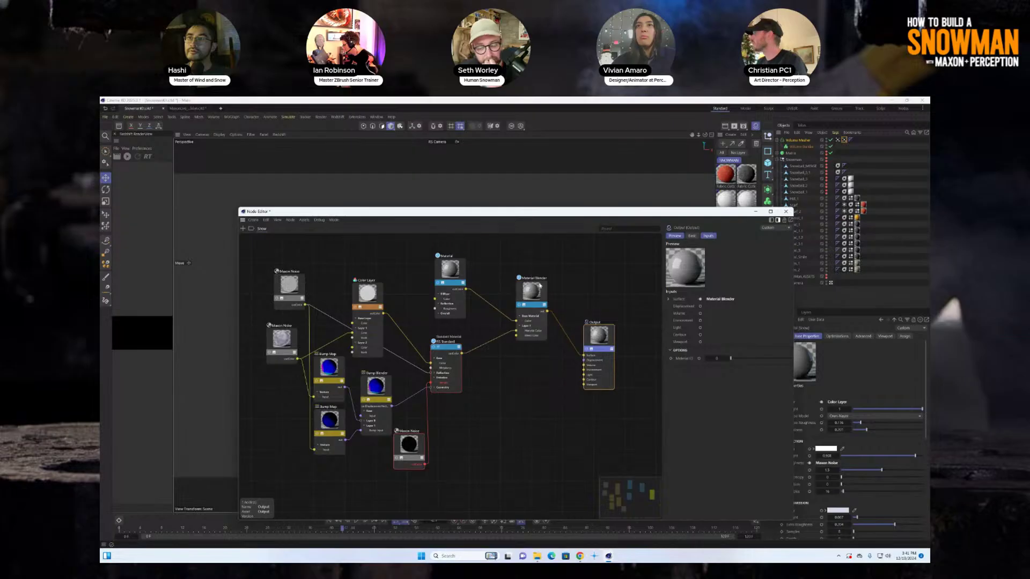
{"action": "left_click_drag", "start_coordinate": [540, 286], "coordinate": [550, 288]}
Step: Apply a clear, refractive preset to the new Material node and shift the node slightly away from RS Standard
{"action": "left_click", "coordinate": [454, 289]}
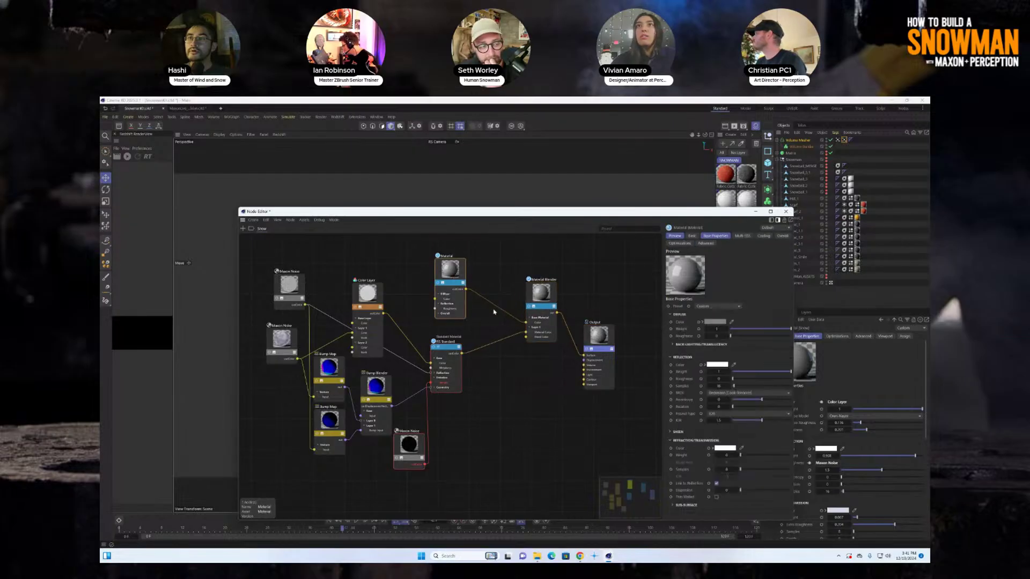
{"action": "left_click", "coordinate": [704, 308]}
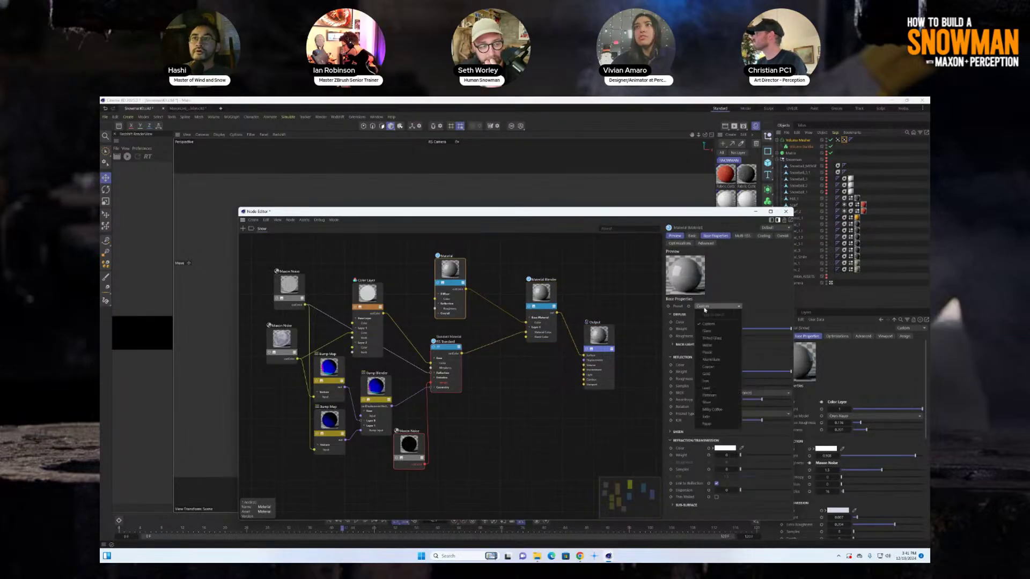
{"action": "left_click", "coordinate": [708, 346]}
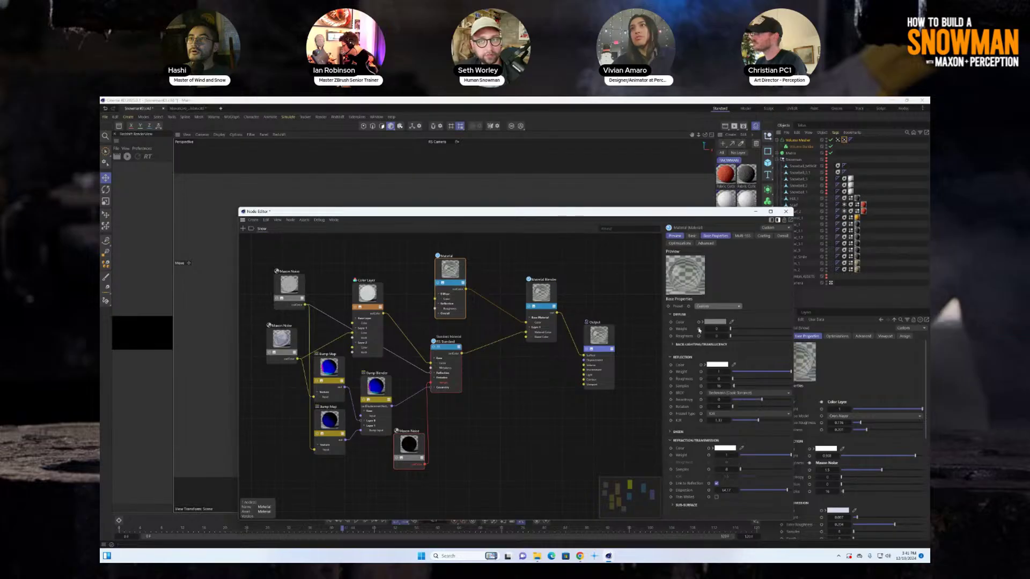
{"action": "left_click_drag", "start_coordinate": [451, 268], "coordinate": [444, 263]}
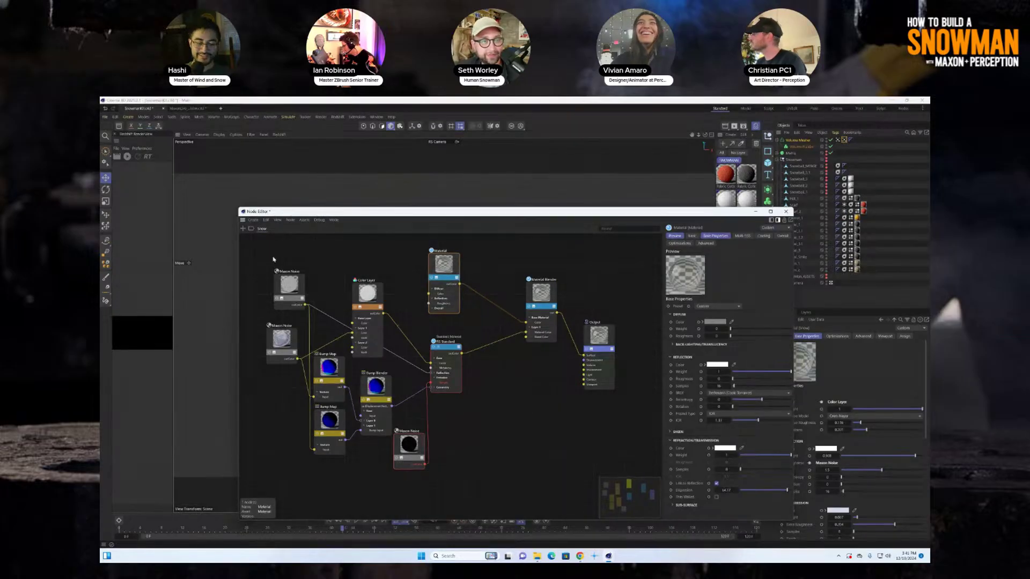
Step: Add a Vertex Attribute node below the Material Blender and connect it to the blender's Layer 1 blend color
{"action": "left_click", "coordinate": [243, 228]}
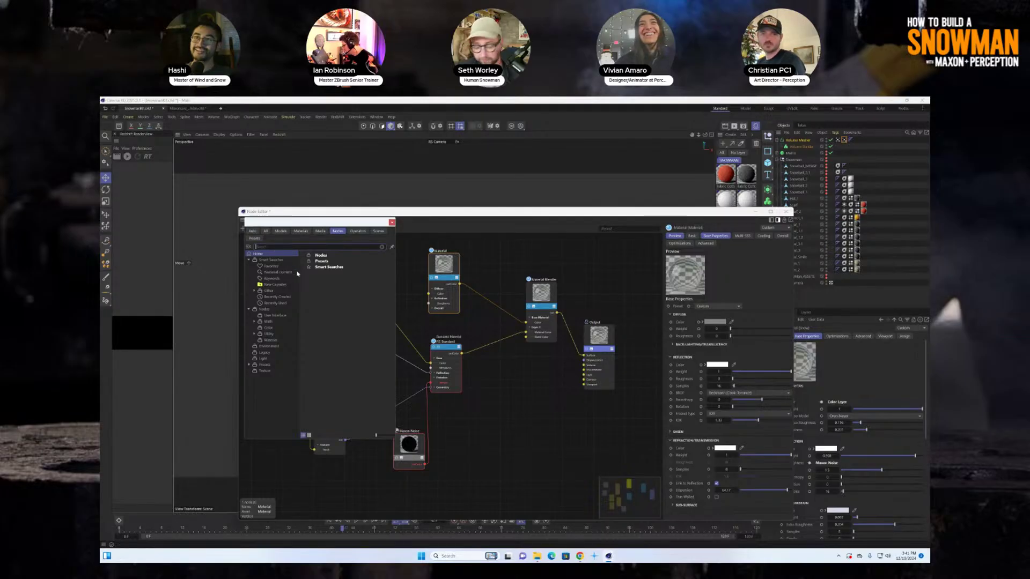
{"action": "type", "text": "vert"}
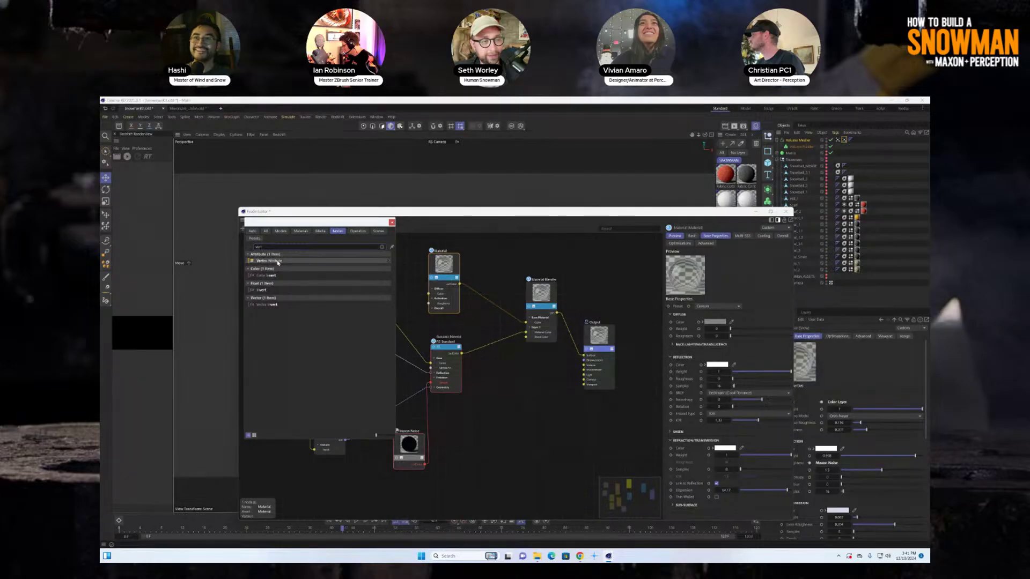
{"action": "left_click", "coordinate": [278, 262]}
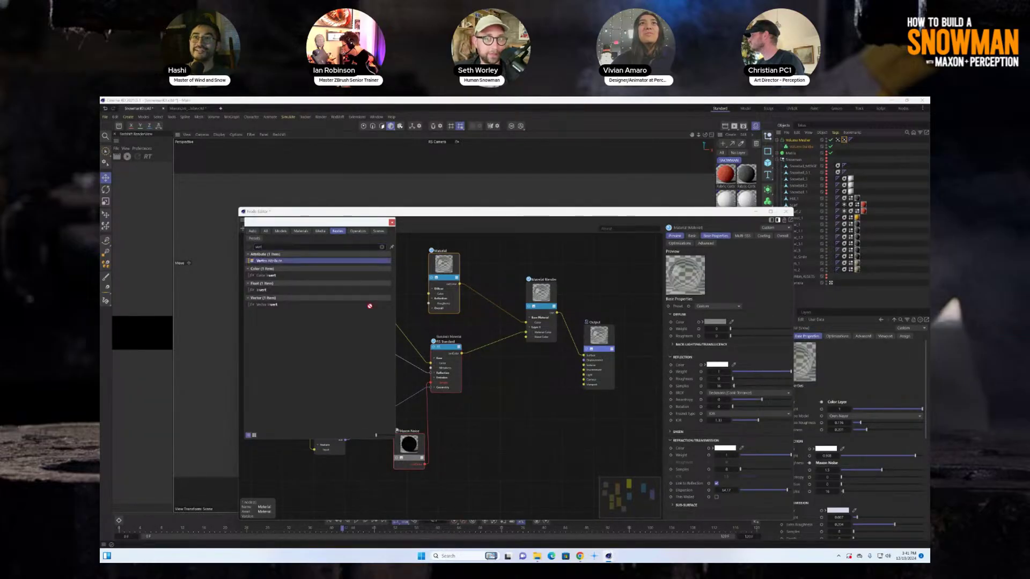
{"action": "left_click", "coordinate": [496, 382]}
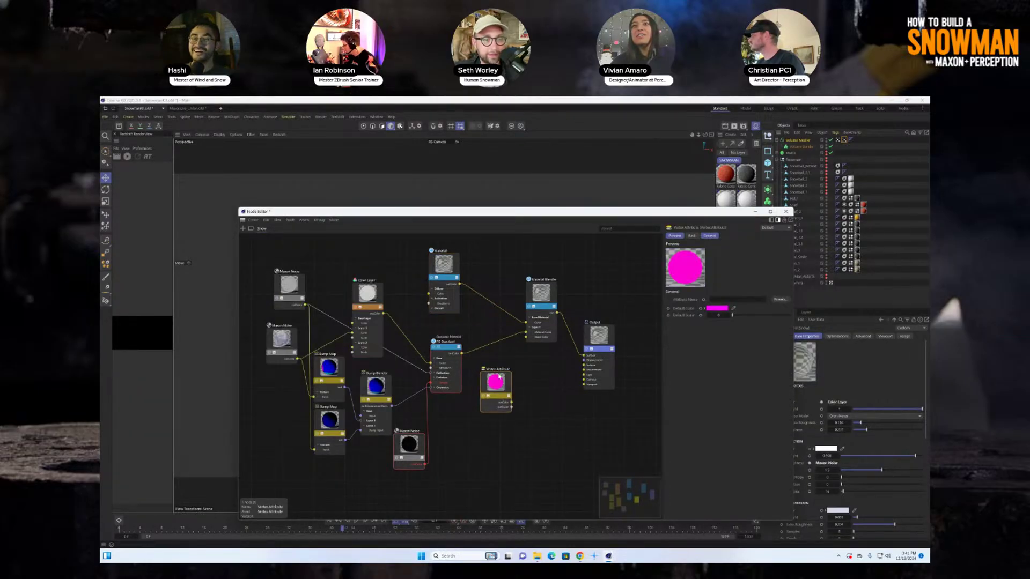
{"action": "left_click_drag", "start_coordinate": [497, 386], "coordinate": [526, 337]}
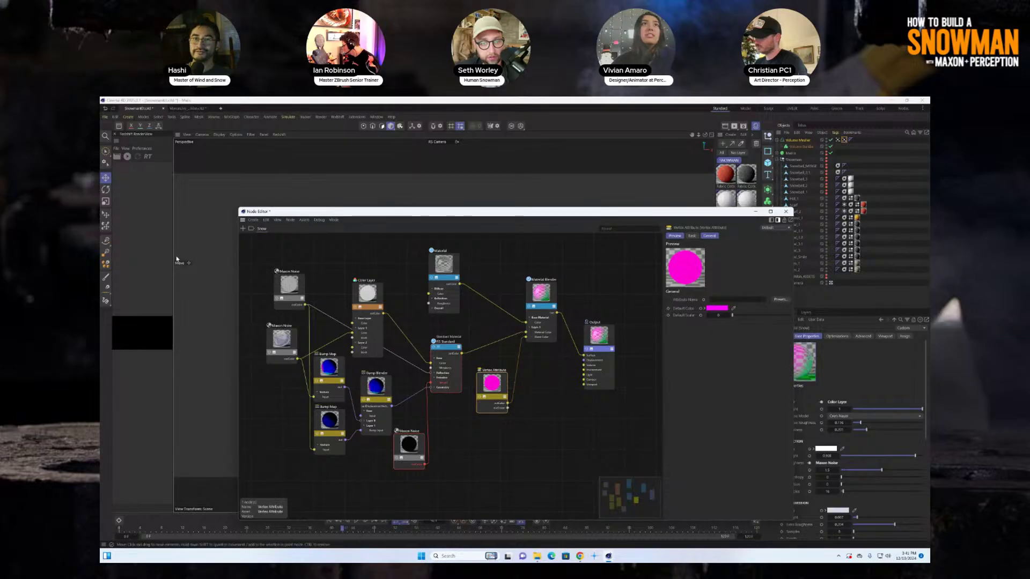
Step: Arrange the workspace with a wider Redshift RenderView and the Node Editor clear of the snowman, and collapse the Snowman group
{"action": "left_click_drag", "start_coordinate": [173, 256], "coordinate": [265, 256]}
{"action": "left_click_drag", "start_coordinate": [322, 211], "coordinate": [574, 349]}
{"action": "left_click", "coordinate": [444, 301]}
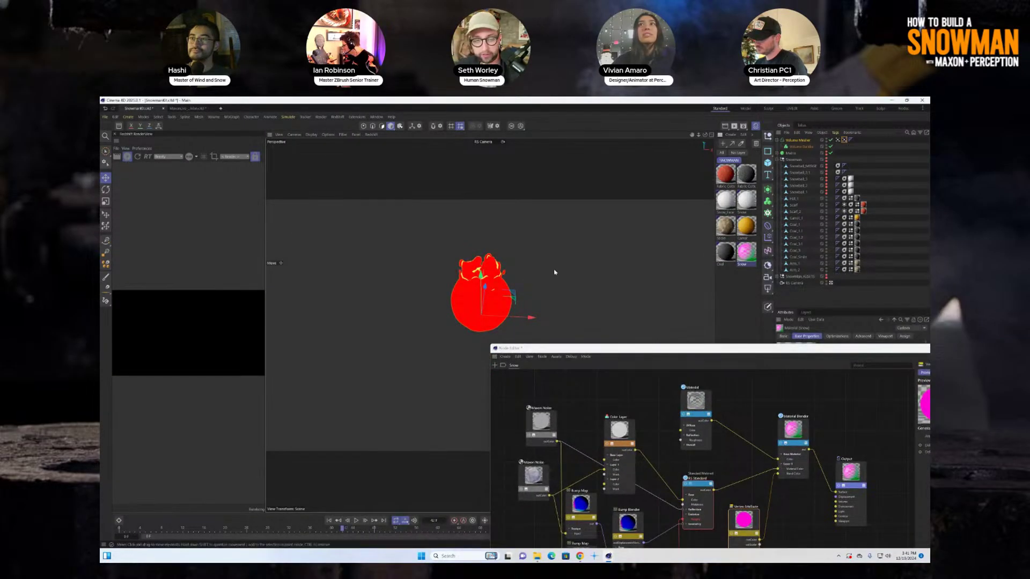
{"action": "left_click", "coordinate": [778, 159]}
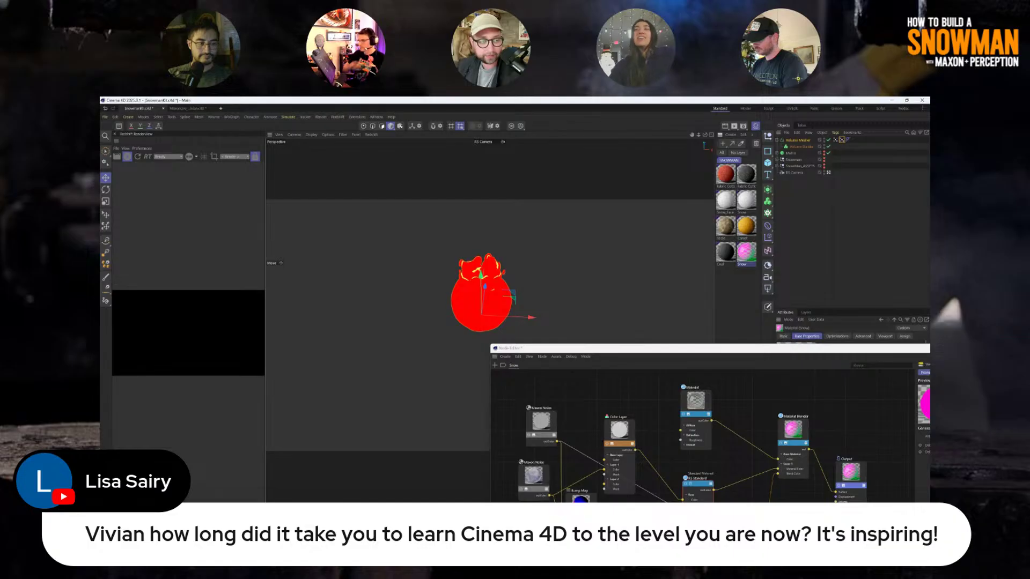
Step: Apply the Snow material to the snowman's volume mesh and move the Node Editor so the whole node graph is in view
{"action": "left_click_drag", "start_coordinate": [746, 251], "coordinate": [798, 140]}
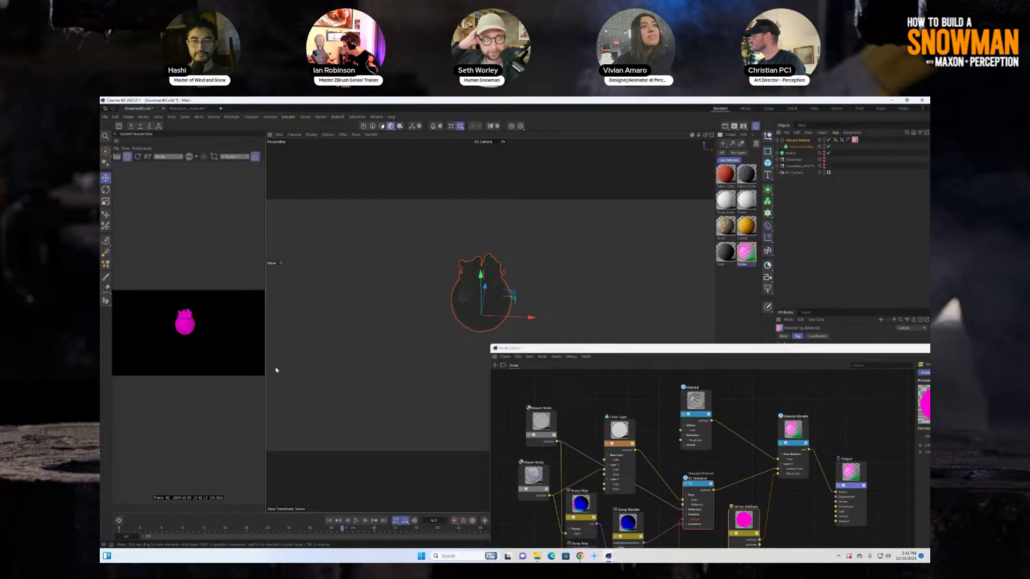
{"action": "left_click_drag", "start_coordinate": [605, 346], "coordinate": [390, 237]}
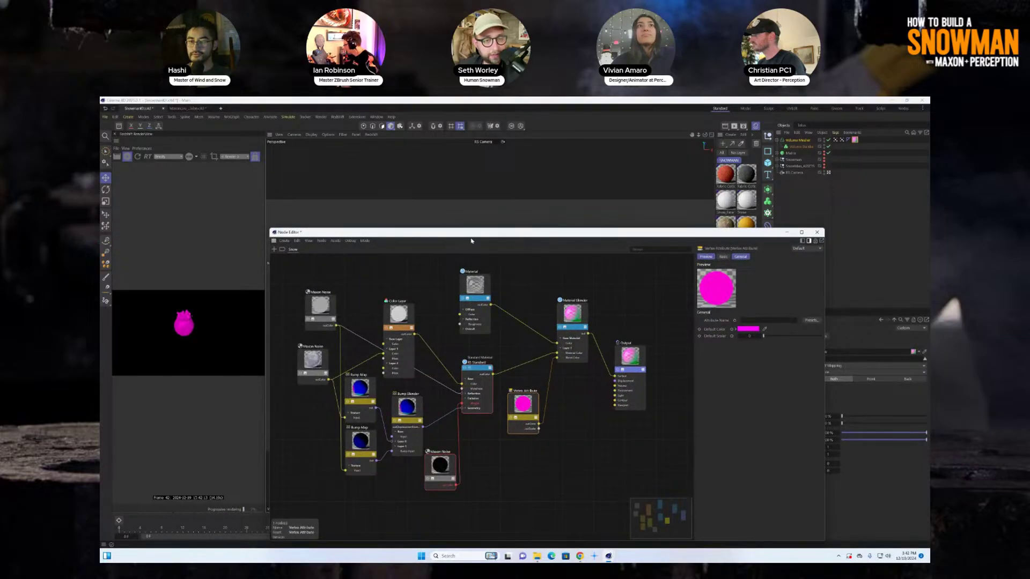
{"action": "left_click_drag", "start_coordinate": [474, 234], "coordinate": [448, 203]}
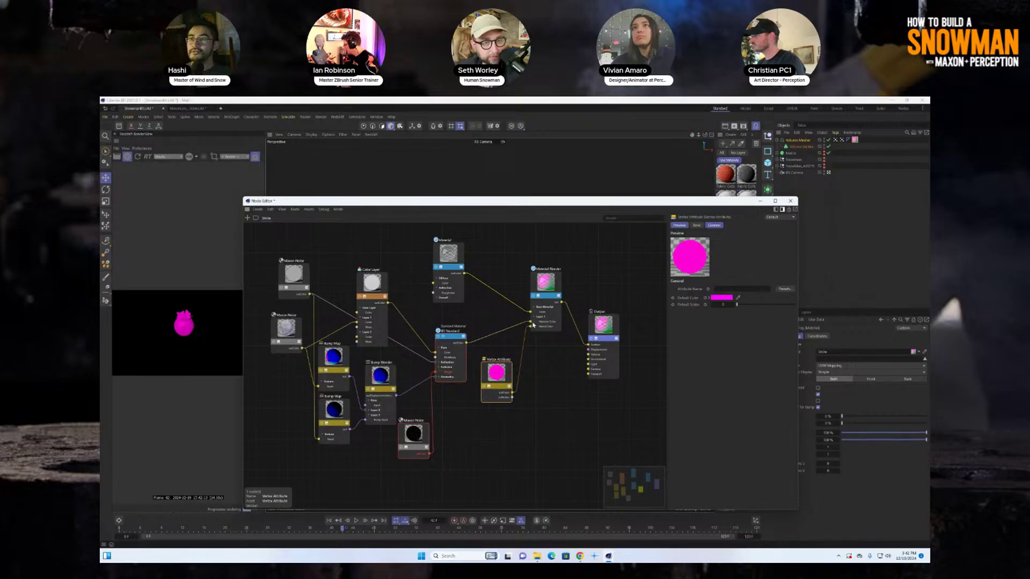
{"action": "left_click_drag", "start_coordinate": [529, 324], "coordinate": [590, 346]}
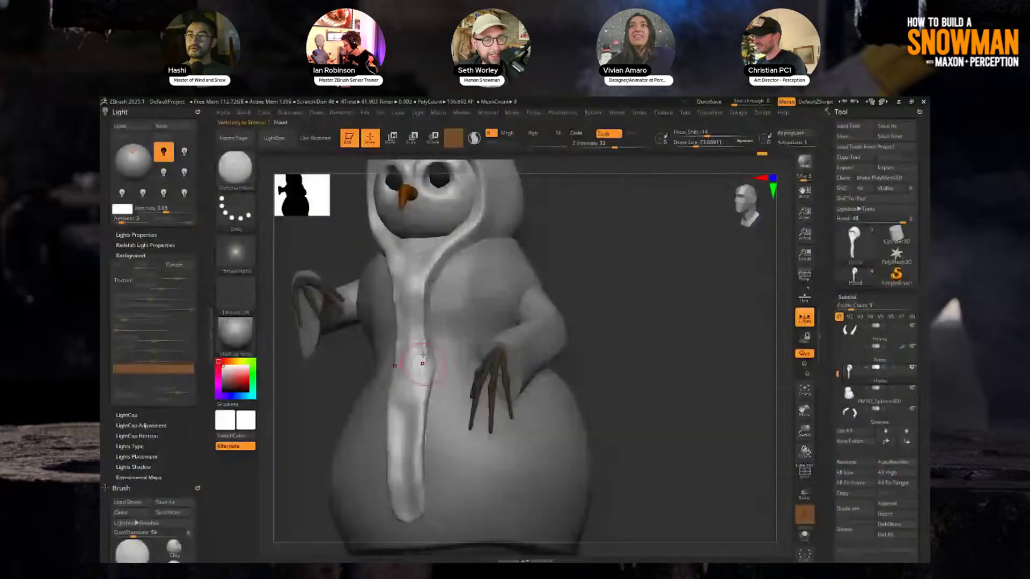
Step: Switch to ZBrush and sculpt a lengthwise crease down the hood's long front strip with the DamStandard brush
{"action": "left_click_drag", "start_coordinate": [409, 356], "coordinate": [416, 453]}
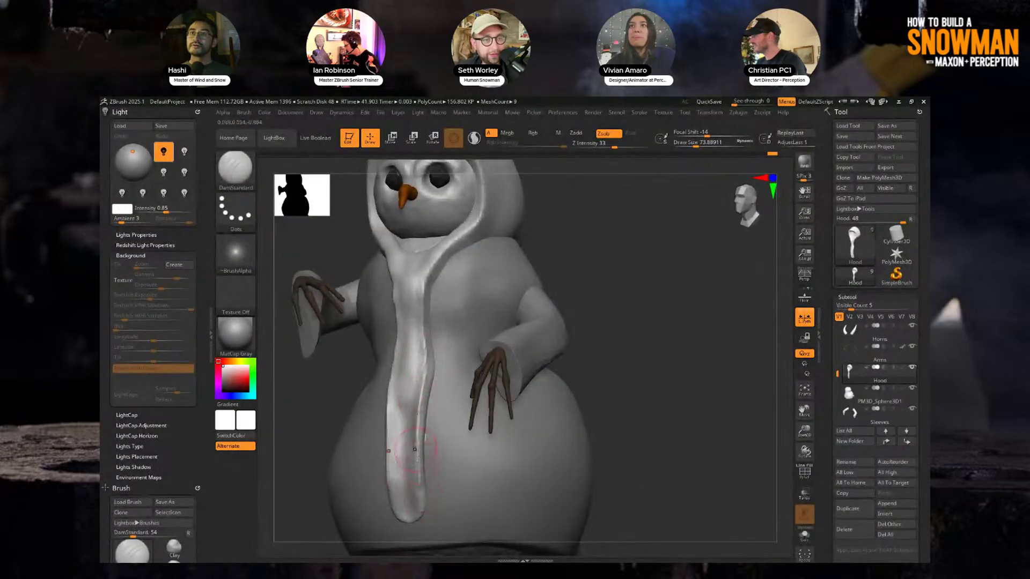
{"action": "mouse_move", "coordinate": [601, 333]}
{"action": "left_mouse_down", "text": "alt"}
{"action": "mouse_move", "coordinate": [603, 295]}
{"action": "mouse_move", "coordinate": [637, 293]}
{"action": "mouse_move", "coordinate": [593, 299]}
{"action": "mouse_move", "coordinate": [614, 306]}
{"action": "left_mouse_up", "text": "alt"}
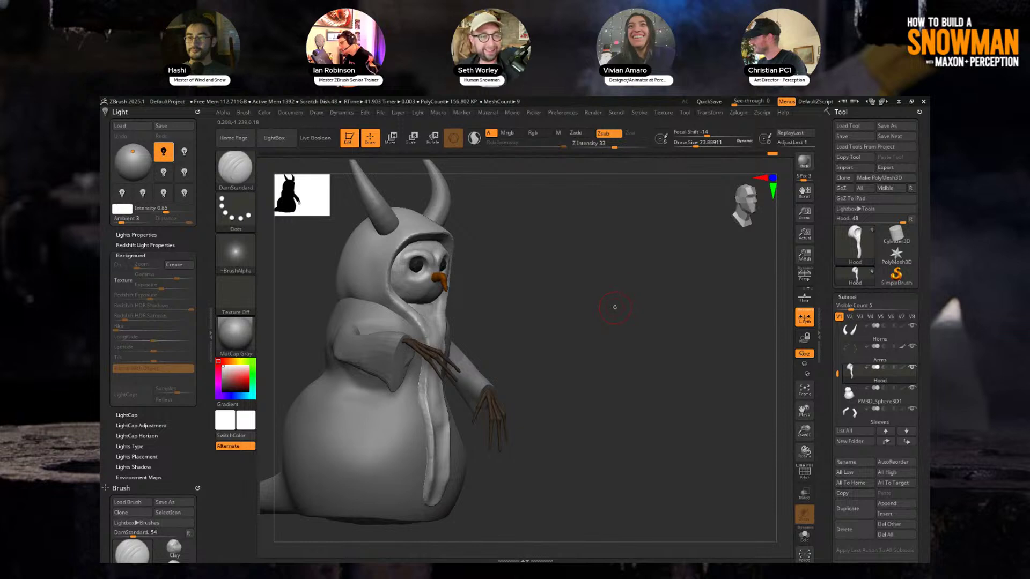
{"action": "left_click_drag", "start_coordinate": [615, 306], "coordinate": [647, 318]}
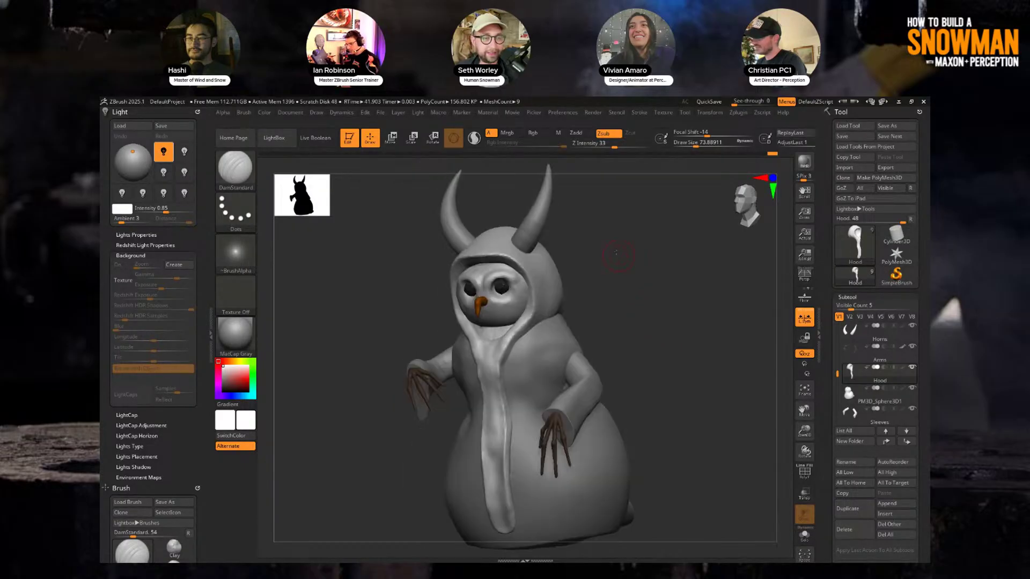
{"action": "key", "text": "w"}
{"action": "left_click_drag", "start_coordinate": [622, 236], "coordinate": [609, 276], "text": "shift"}
{"action": "left_click", "coordinate": [519, 250], "text": "alt"}
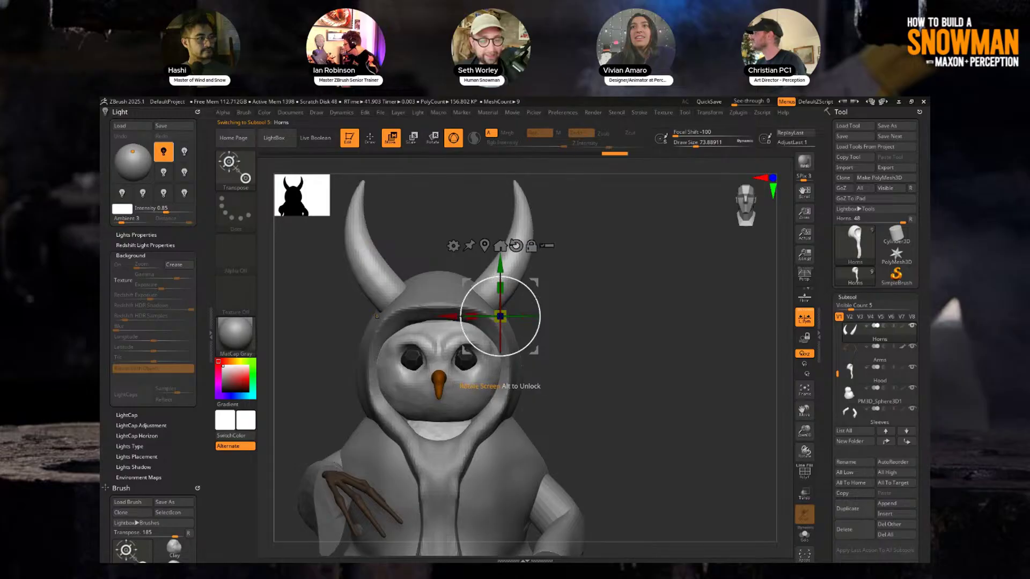
{"action": "mouse_move", "coordinate": [534, 282]}
{"action": "left_mouse_down", "text": "alt"}
{"action": "mouse_move", "coordinate": [528, 254]}
{"action": "mouse_move", "coordinate": [532, 275]}
{"action": "mouse_move", "coordinate": [507, 286]}
{"action": "left_mouse_up", "text": "alt"}
{"action": "key", "text": "q"}
{"action": "left_click_drag", "start_coordinate": [617, 293], "coordinate": [590, 321]}
Step: Select the nose subtool, display its polyframe, and activate the Move gizmo with the nose shown from the side
{"action": "left_click", "coordinate": [334, 417], "text": "alt"}
{"action": "left_click_drag", "start_coordinate": [610, 279], "coordinate": [641, 228], "text": "alt"}
{"action": "key", "text": "shift+f"}
{"action": "key", "text": "w"}
{"action": "key", "text": "q"}
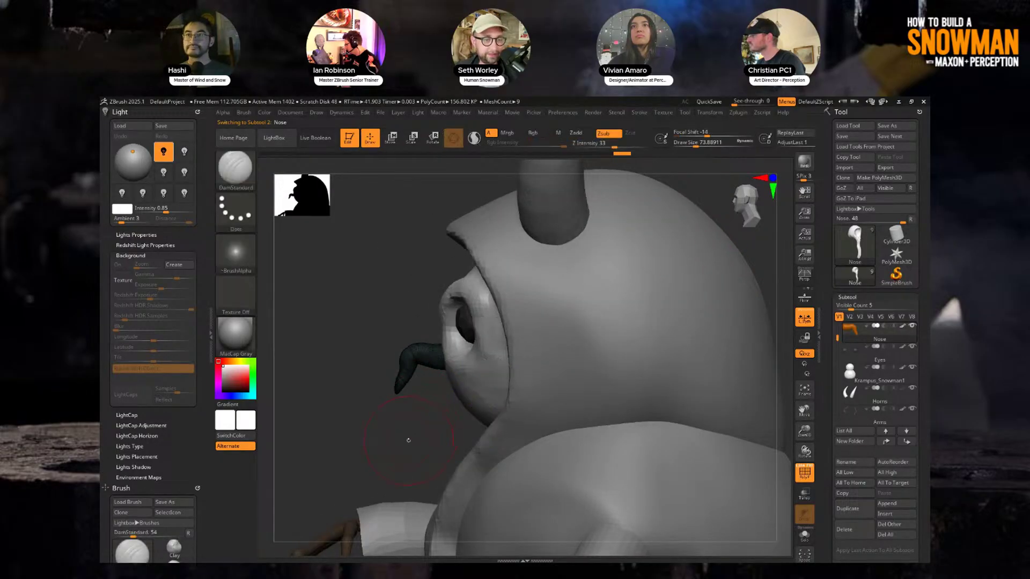
{"action": "key", "text": "w"}
{"action": "mouse_move", "coordinate": [414, 445]}
{"action": "left_mouse_down"}
{"action": "mouse_move", "coordinate": [459, 484]}
{"action": "mouse_move", "coordinate": [617, 466]}
{"action": "left_mouse_up"}
{"action": "left_click_drag", "start_coordinate": [629, 320], "coordinate": [655, 298], "text": "alt"}
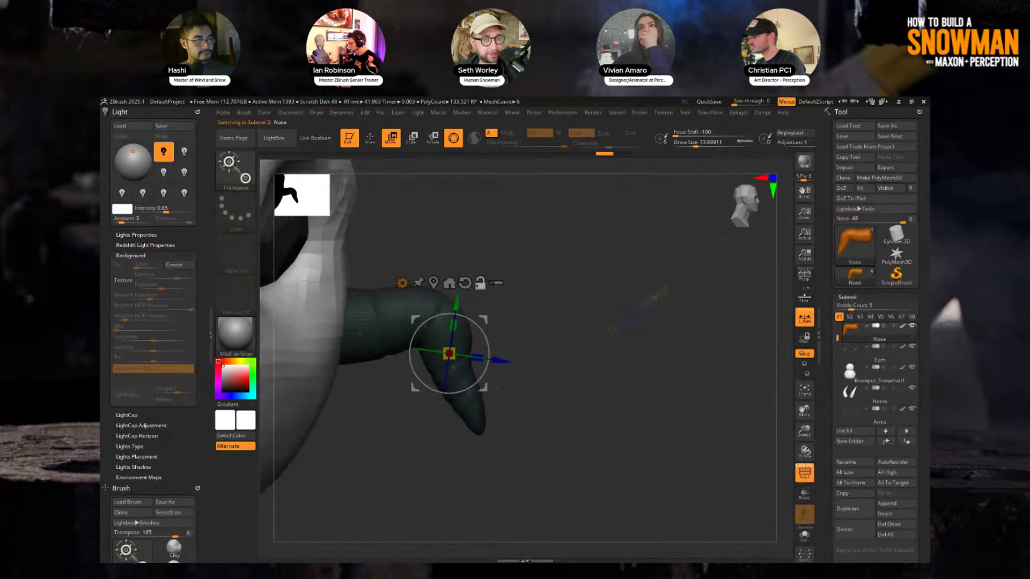
Step: Step back through the nose's edit history until its mask and hooked bend are removed, and hide the polyframe
{"action": "key", "text": "ctrl+z"}
{"action": "key", "text": "ctrl+z"}
{"action": "key", "text": "ctrl+z"}
{"action": "key", "text": "ctrl+z"}
{"action": "key", "text": "ctrl+z"}
{"action": "key", "text": "ctrl+z"}
{"action": "key", "text": "ctrl+z"}
{"action": "key", "text": "shift+f"}
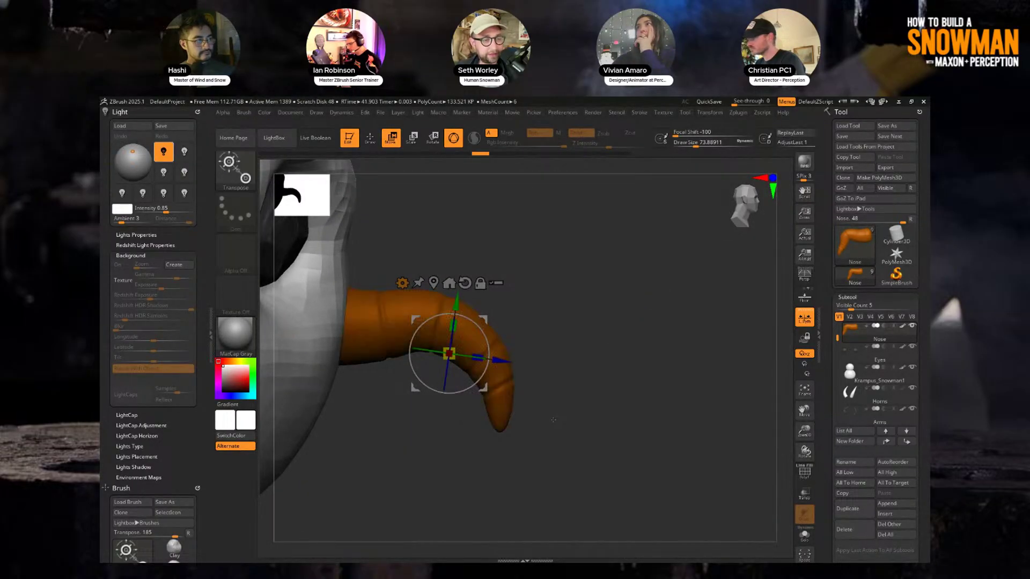
{"action": "key", "text": "ctrl+z"}
{"action": "key", "text": "ctrl+z"}
{"action": "key", "text": "ctrl+z"}
{"action": "key", "text": "ctrl+z"}
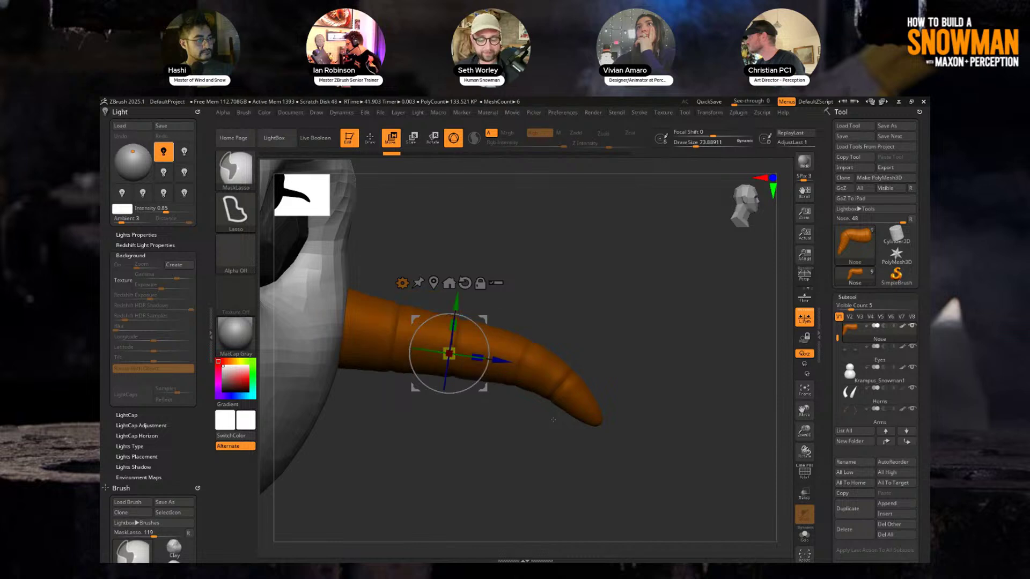
{"action": "key", "text": "ctrl+z"}
{"action": "key", "text": "ctrl+z"}
{"action": "key", "text": "ctrl+z"}
{"action": "key", "text": "ctrl+z"}
{"action": "key", "text": "ctrl+z"}
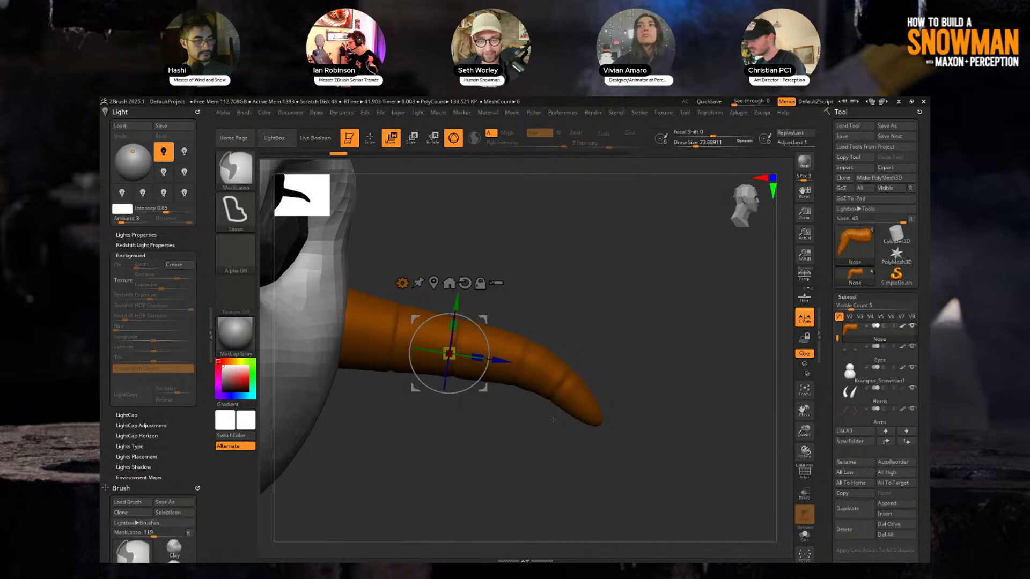
{"action": "key", "text": "ctrl+z"}
{"action": "key", "text": "ctrl+z"}
{"action": "key", "text": "ctrl+z"}
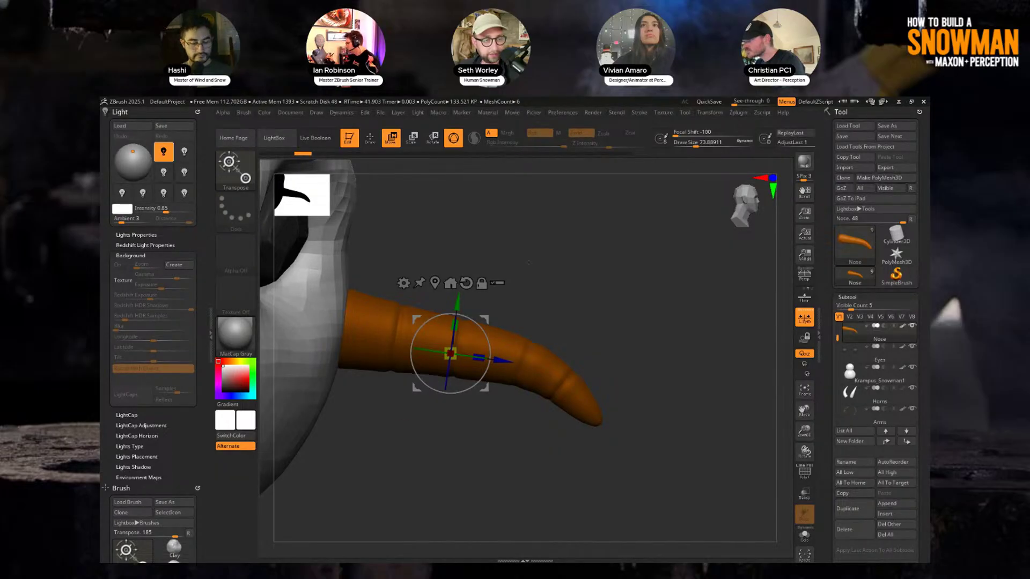
Step: Apply the Bend Curve deformer to the nose and bend its front half sharply downward
{"action": "left_click", "coordinate": [403, 282]}
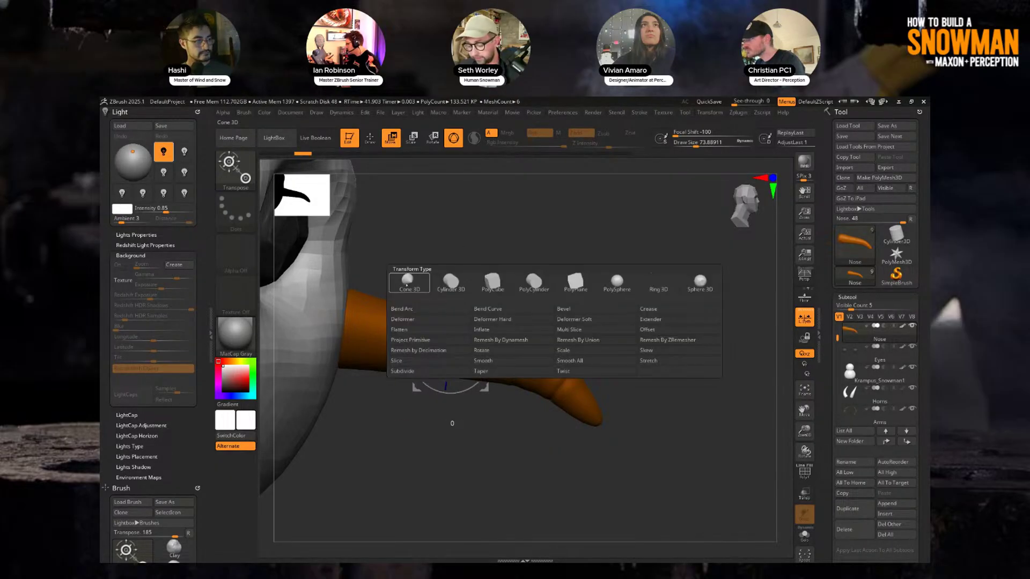
{"action": "left_click", "coordinate": [407, 284]}
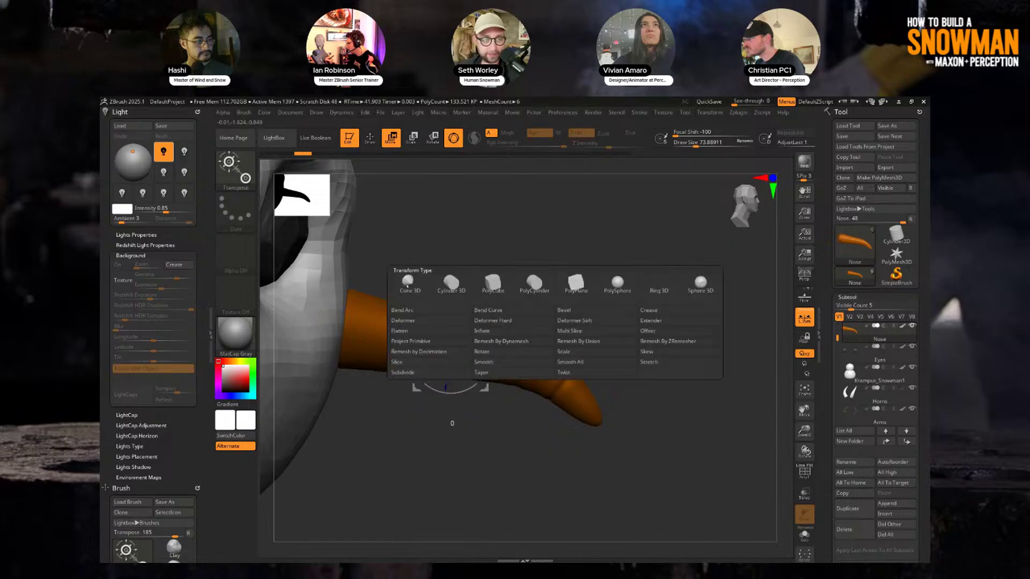
{"action": "left_click", "coordinate": [513, 310]}
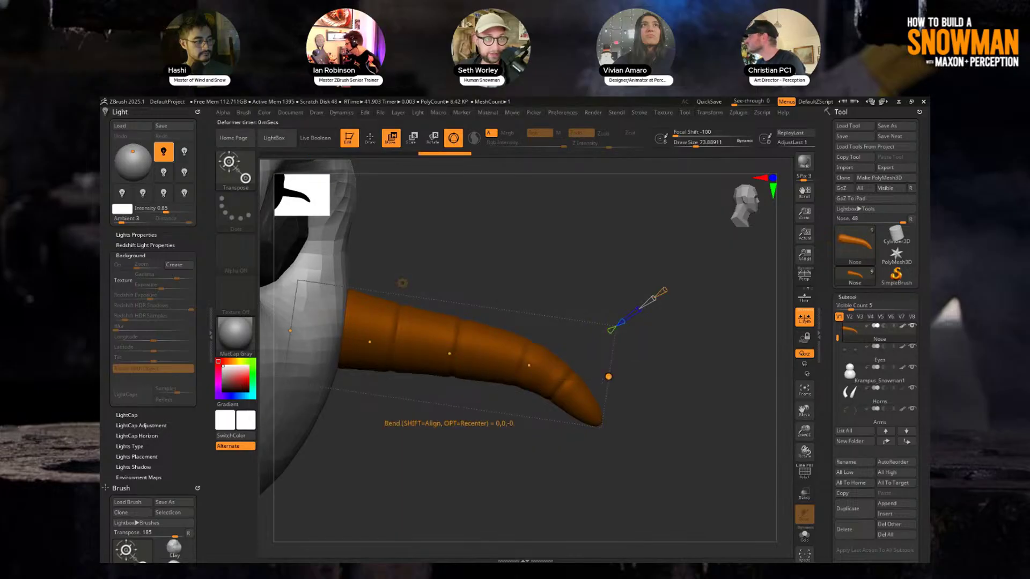
{"action": "left_click_drag", "start_coordinate": [449, 354], "coordinate": [450, 340]}
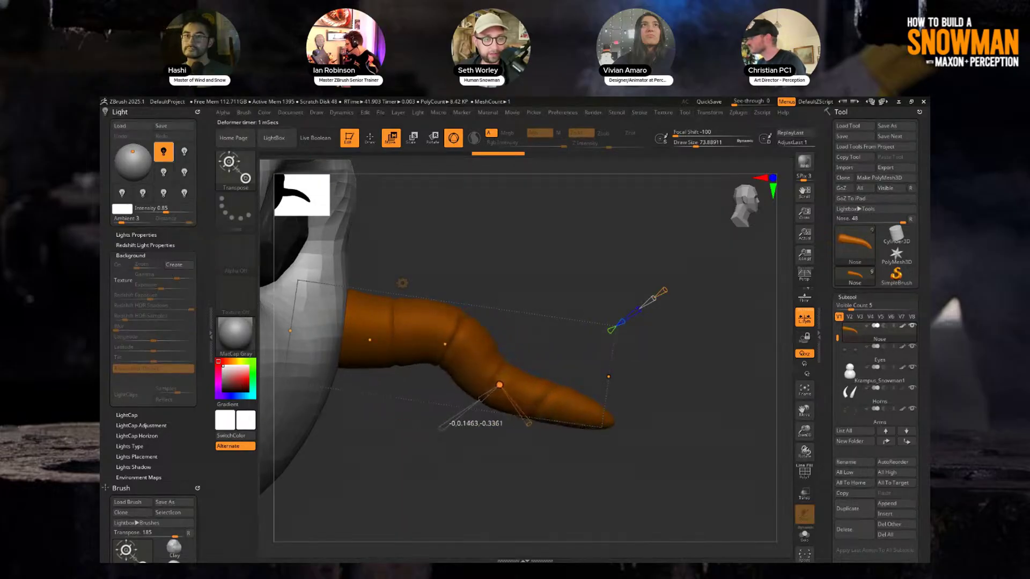
{"action": "left_click_drag", "start_coordinate": [608, 377], "coordinate": [532, 429]}
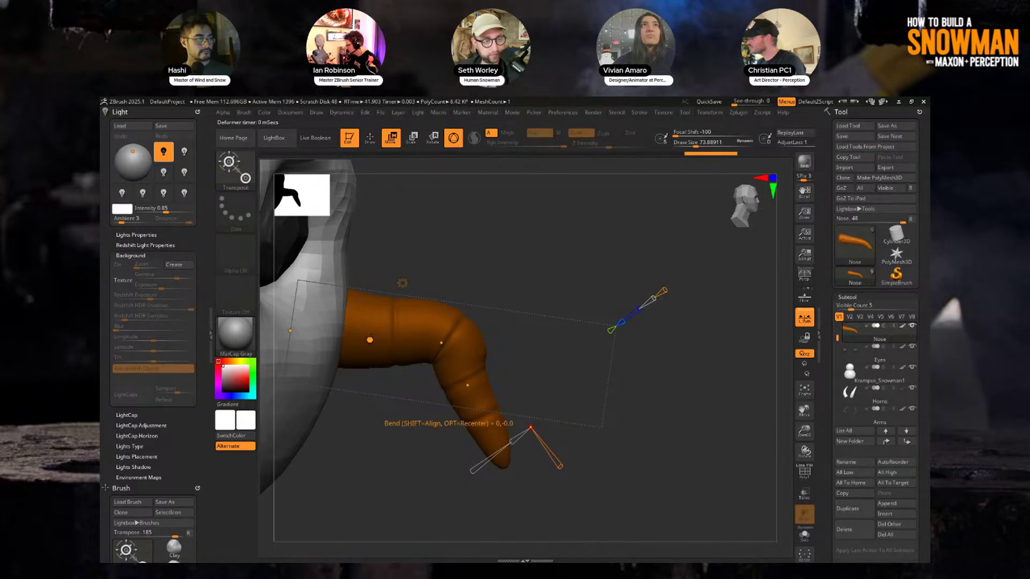
Step: Refine the nose's curve by raising its middle and pulling in its drooping tip, and return to Draw mode
{"action": "mouse_move", "coordinate": [441, 342]}
{"action": "left_mouse_down"}
{"action": "mouse_move", "coordinate": [424, 344]}
{"action": "mouse_move", "coordinate": [435, 328]}
{"action": "left_mouse_up"}
{"action": "left_click_drag", "start_coordinate": [530, 427], "coordinate": [506, 403]}
{"action": "left_click_drag", "start_coordinate": [434, 329], "coordinate": [427, 329]}
{"action": "scroll", "coordinate": [567, 232], "scroll_direction": "up", "scroll_amount": 2}
{"action": "right_click_drag", "start_coordinate": [567, 232], "coordinate": [527, 240], "text": "ctrl"}
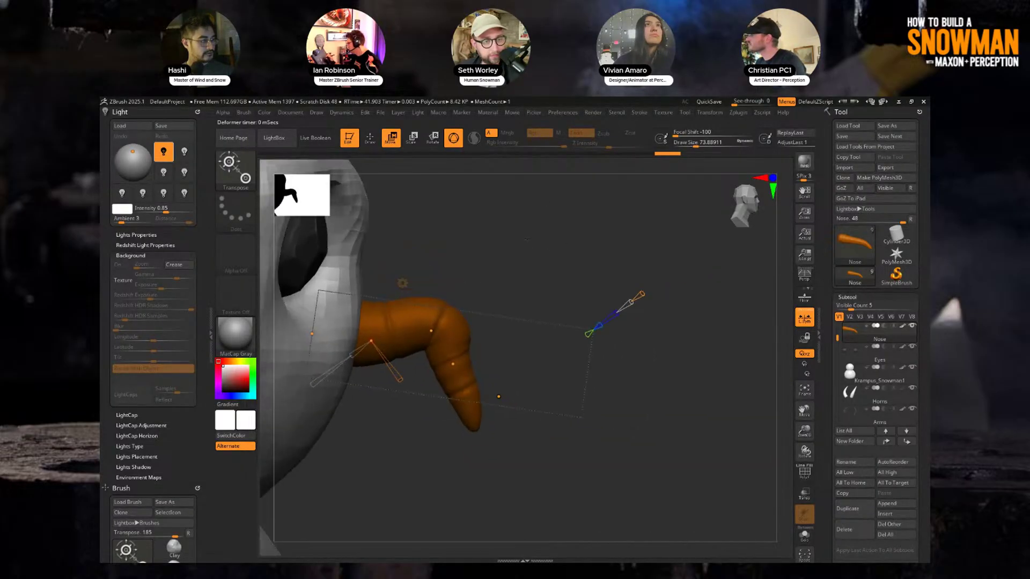
{"action": "key", "text": "q"}
{"action": "left_click_drag", "start_coordinate": [551, 216], "coordinate": [415, 466]}
{"action": "right_click_drag", "start_coordinate": [415, 467], "coordinate": [647, 205], "text": "ctrl"}
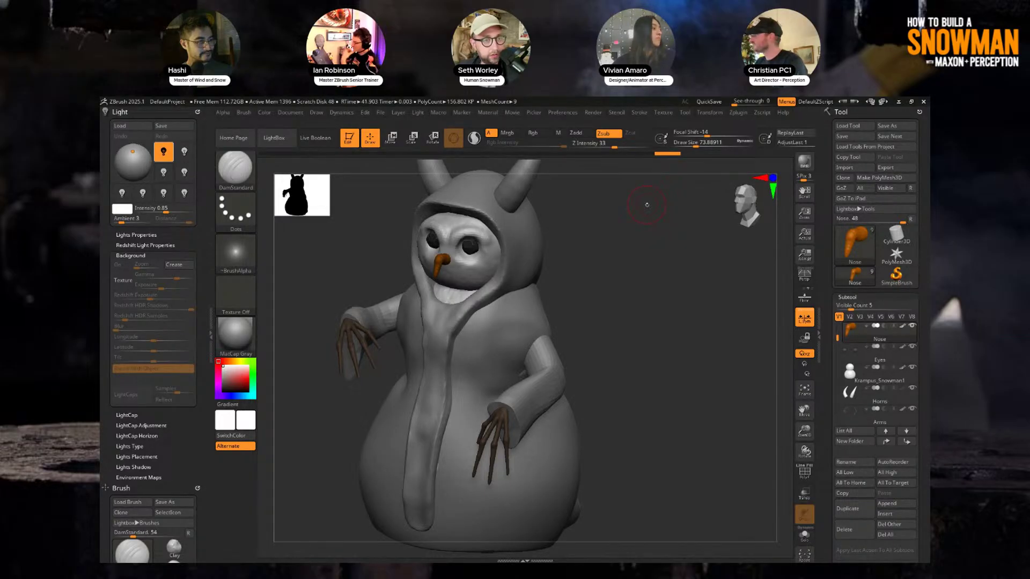
Step: Choose the Move brush, select the snowman's body subtool, and set the draw size to about 187
{"action": "mouse_move", "coordinate": [647, 205]}
{"action": "right_mouse_down"}
{"action": "mouse_move", "coordinate": [558, 288]}
{"action": "mouse_move", "coordinate": [615, 259]}
{"action": "mouse_move", "coordinate": [641, 279]}
{"action": "right_mouse_up"}
{"action": "key", "text": "b"}
{"action": "key", "text": "m"}
{"action": "key", "text": "v"}
{"action": "left_click", "coordinate": [567, 289], "text": "alt"}
{"action": "key", "text": "s"}
{"action": "left_click_drag", "start_coordinate": [597, 259], "coordinate": [609, 260]}
{"action": "mouse_move", "coordinate": [558, 284]}
{"action": "right_mouse_down"}
{"action": "mouse_move", "coordinate": [610, 267]}
{"action": "mouse_move", "coordinate": [629, 277]}
{"action": "mouse_move", "coordinate": [610, 288]}
{"action": "right_mouse_up"}
Step: Resize the silhouette thumbnail and examine the Krampus snowman's outline from the side and the front
{"action": "left_click_drag", "start_coordinate": [330, 216], "coordinate": [480, 409]}
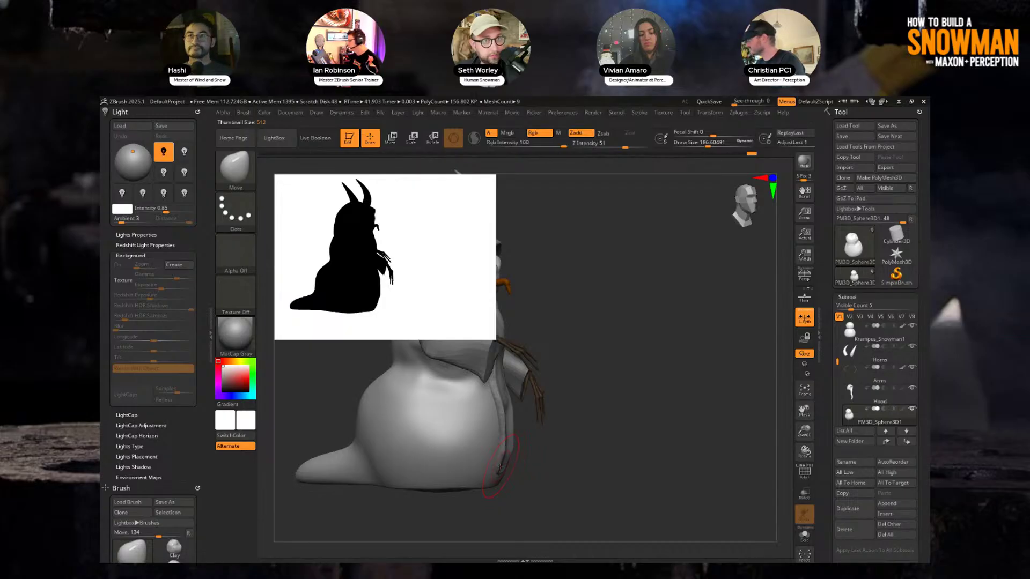
{"action": "left_click_drag", "start_coordinate": [486, 333], "coordinate": [328, 204]}
{"action": "right_click_drag", "start_coordinate": [536, 241], "coordinate": [527, 227]}
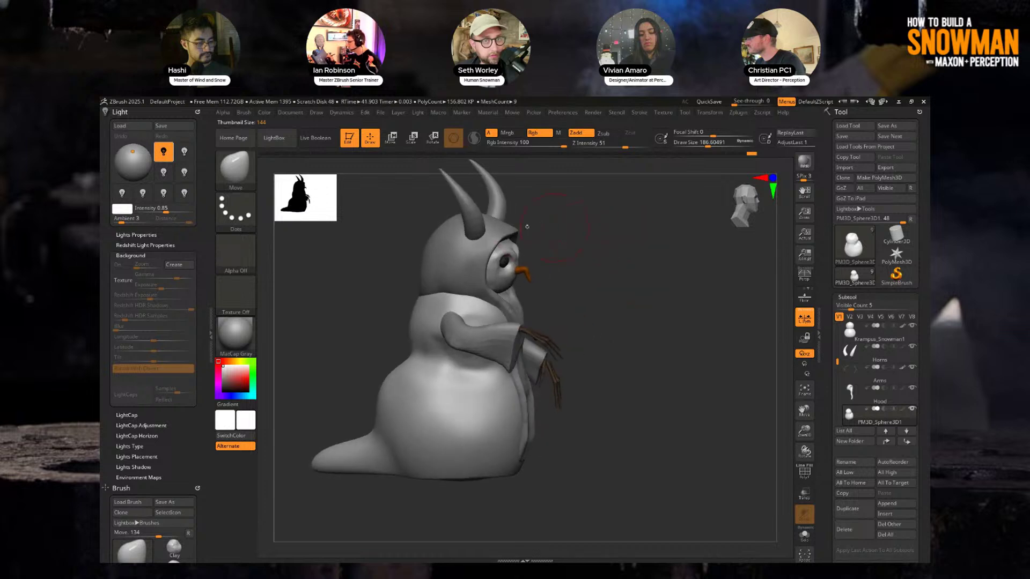
{"action": "left_click_drag", "start_coordinate": [332, 216], "coordinate": [428, 290]}
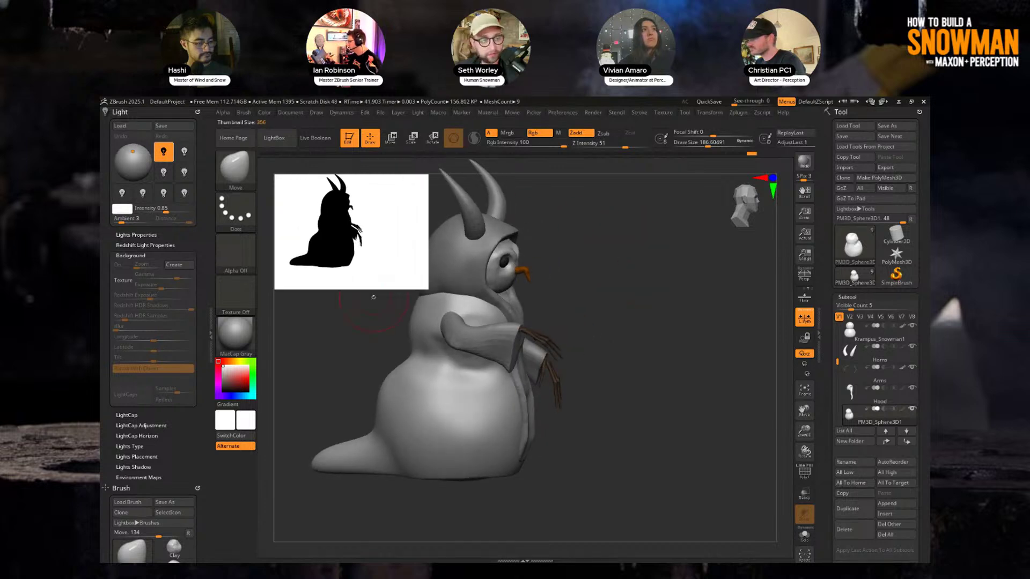
{"action": "right_click_drag", "start_coordinate": [568, 247], "coordinate": [617, 257]}
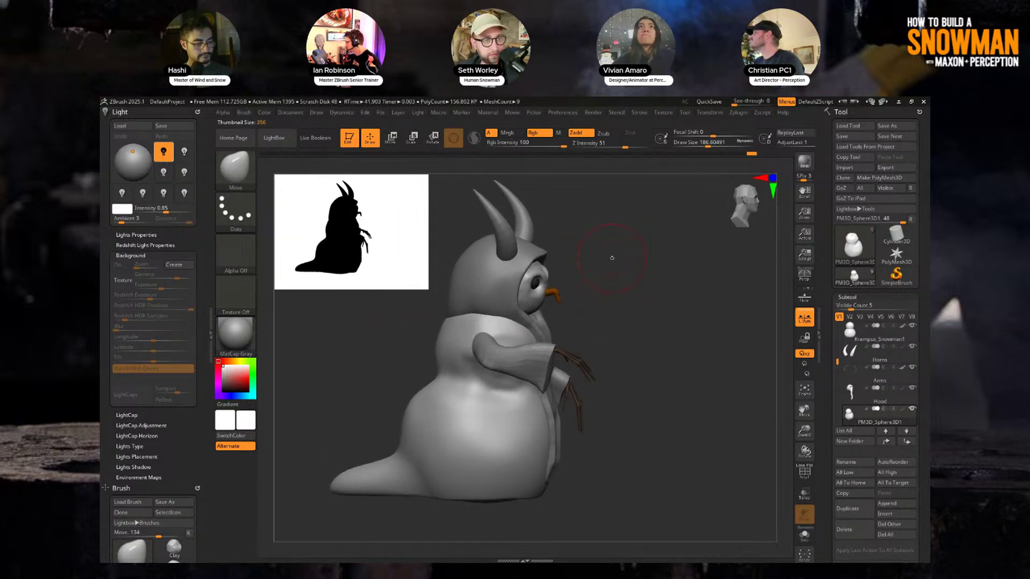
{"action": "left_click_drag", "start_coordinate": [420, 283], "coordinate": [348, 229]}
{"action": "right_click_drag", "start_coordinate": [596, 269], "coordinate": [668, 294]}
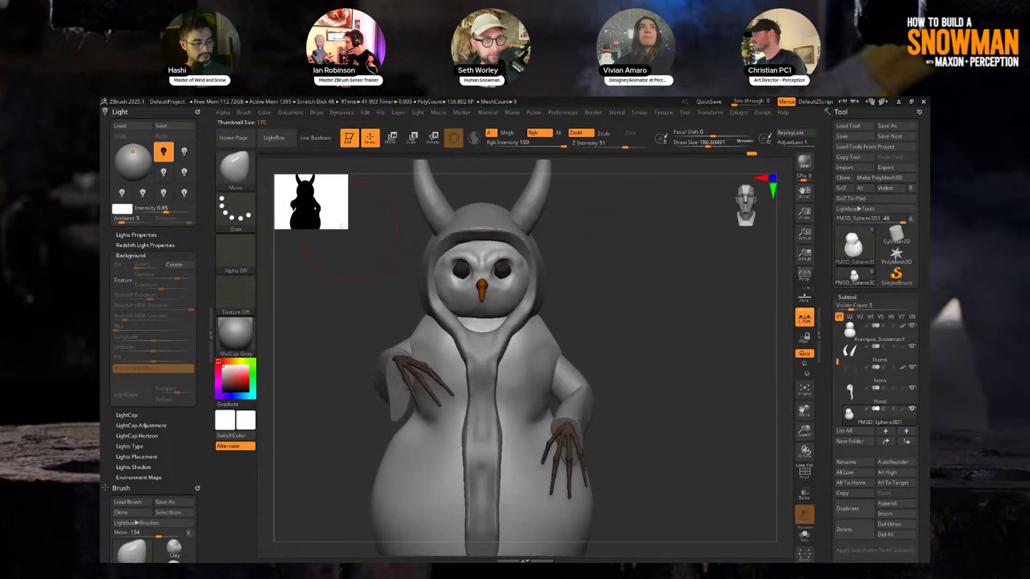
{"action": "left_click_drag", "start_coordinate": [347, 229], "coordinate": [333, 218]}
Step: Reduce the draw size to about 108, choose the DamStandard brush, and select the hood subtool
{"action": "mouse_move", "coordinate": [651, 268]}
{"action": "right_mouse_down", "text": "ctrl"}
{"action": "mouse_move", "coordinate": [620, 249]}
{"action": "mouse_move", "coordinate": [599, 264]}
{"action": "right_mouse_up", "text": "ctrl"}
{"action": "key", "text": "s"}
{"action": "left_click_drag", "start_coordinate": [601, 265], "coordinate": [598, 265]}
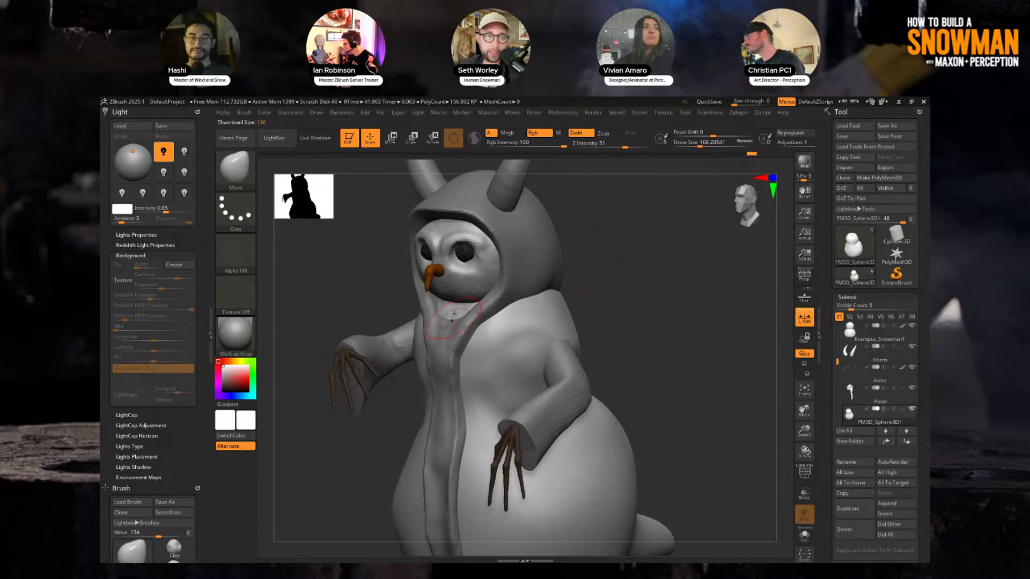
{"action": "right_click_drag", "start_coordinate": [603, 261], "coordinate": [582, 276]}
{"action": "key", "text": "b"}
{"action": "key", "text": "d"}
{"action": "key", "text": "s"}
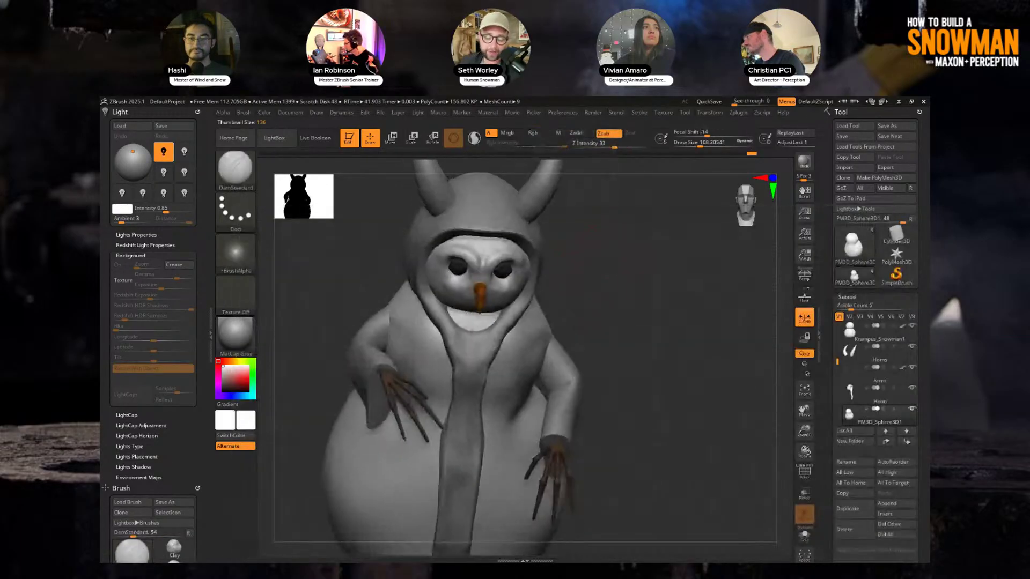
{"action": "left_click", "coordinate": [475, 348], "text": "alt"}
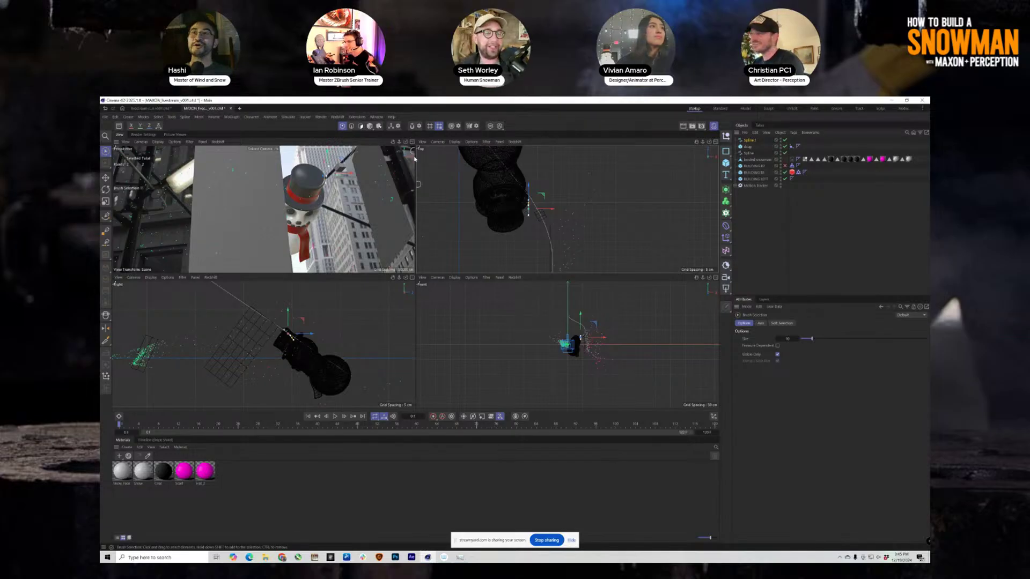
Step: Switch to Cinema 4D, maximize the perspective view, and play the balloon snowman's animation to check its motion
{"action": "left_click", "coordinate": [412, 141]}
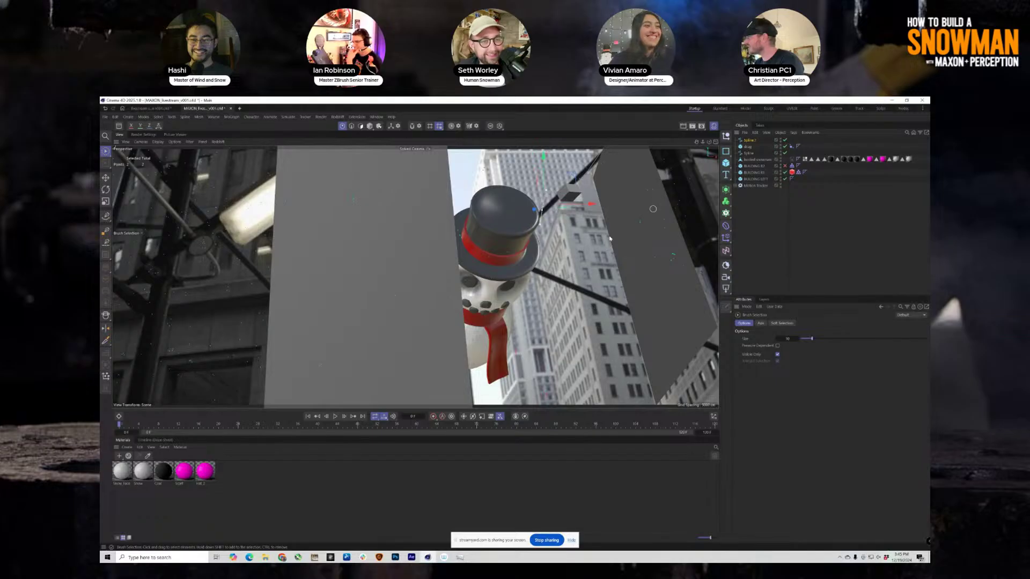
{"action": "left_click", "coordinate": [335, 416]}
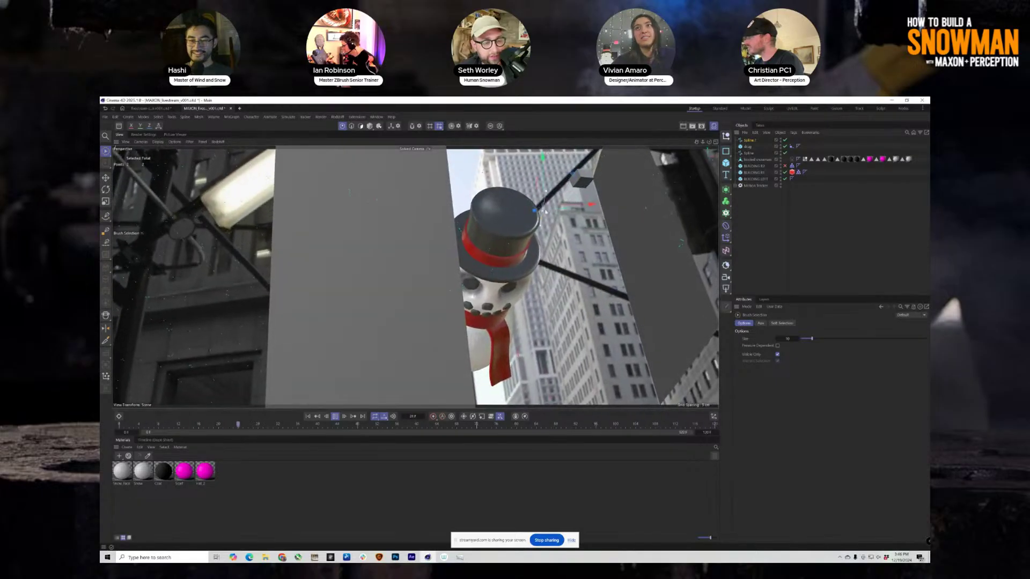
{"action": "left_click", "coordinate": [336, 416]}
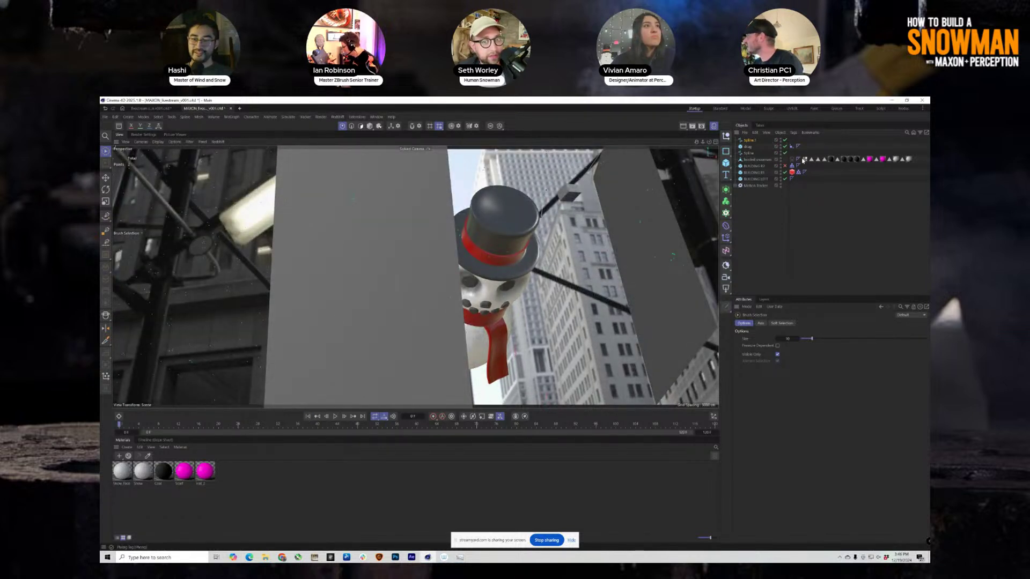
Step: Examine the Basic properties of the balloon snowman's Soft Body tag and the Object properties of the first spline
{"action": "left_click", "coordinate": [792, 159]}
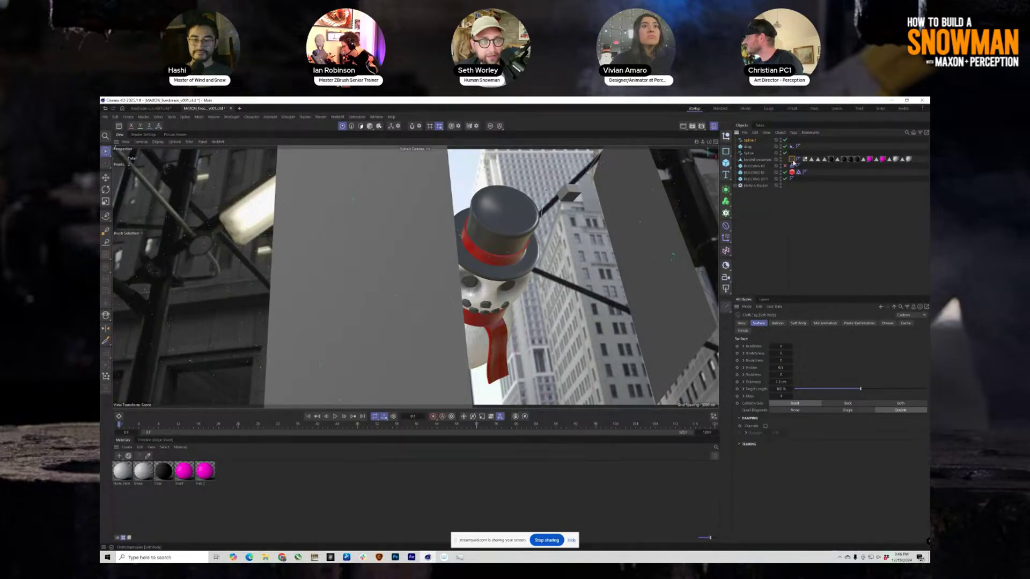
{"action": "left_click", "coordinate": [742, 323]}
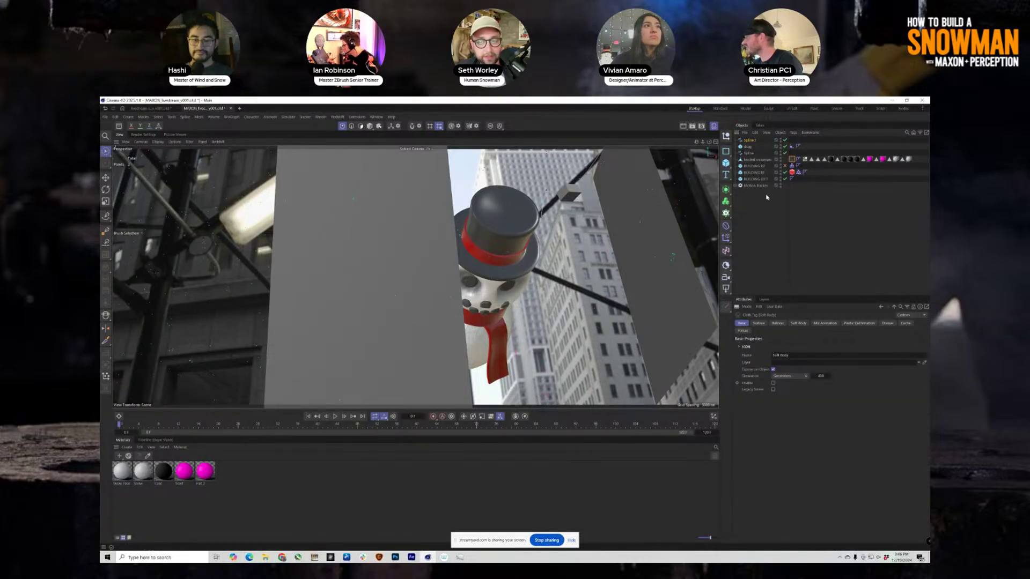
{"action": "left_click", "coordinate": [751, 141]}
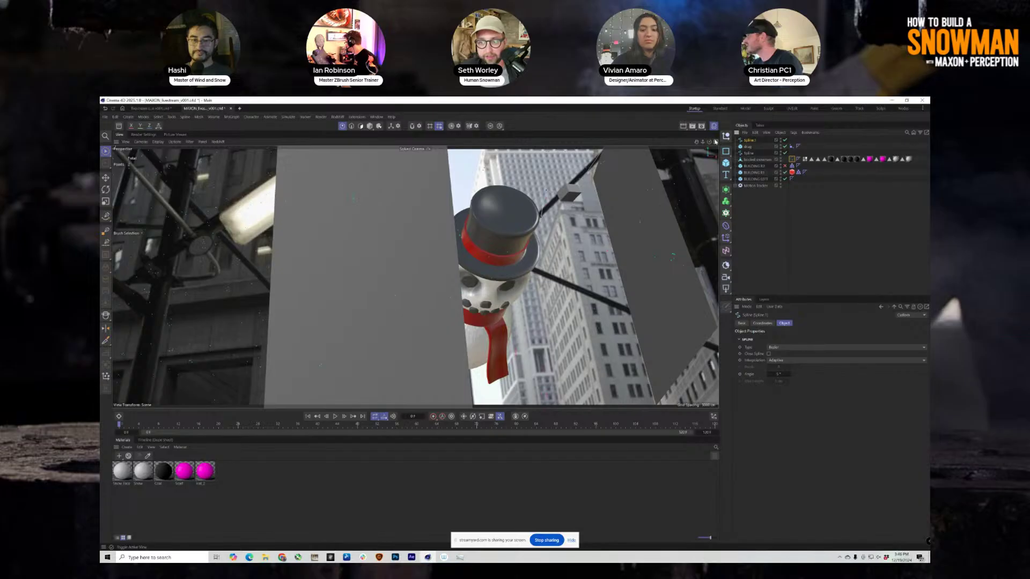
Step: Show all four views and select the first spline's point where it meets the small cube beside the snowman's hat
{"action": "left_click", "coordinate": [716, 142]}
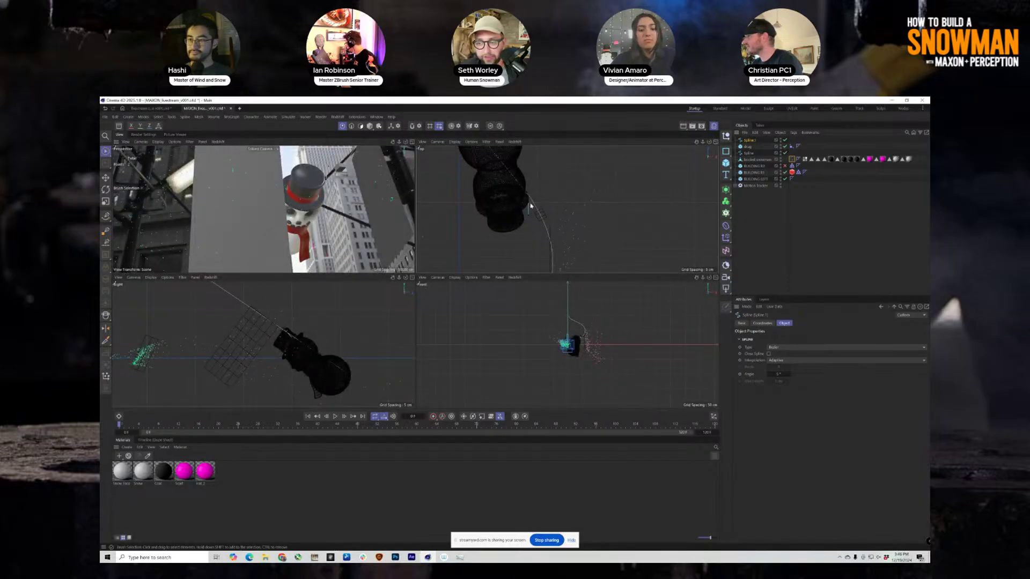
{"action": "left_click_drag", "start_coordinate": [547, 204], "coordinate": [542, 204]}
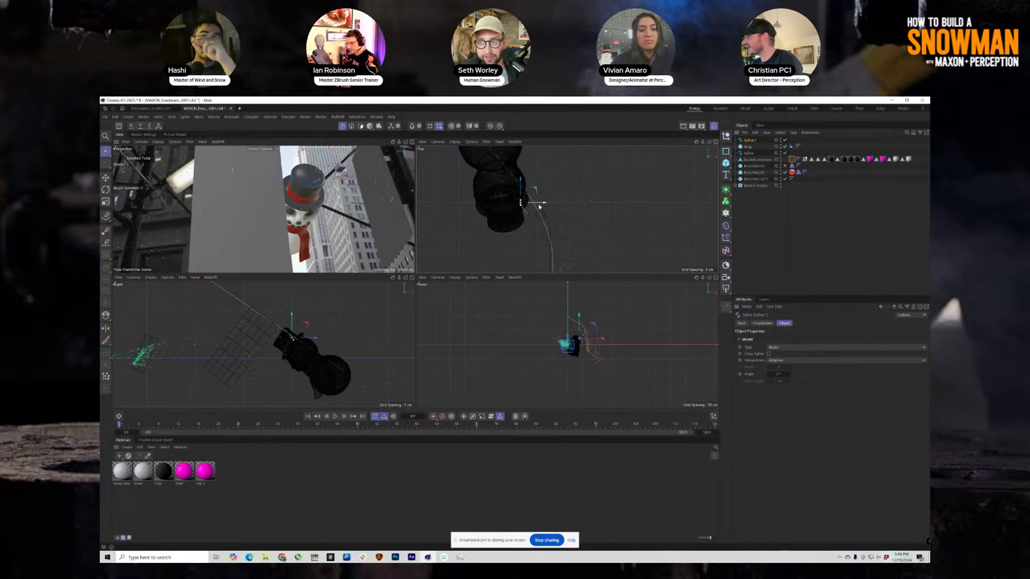
{"action": "left_click", "coordinate": [528, 215]}
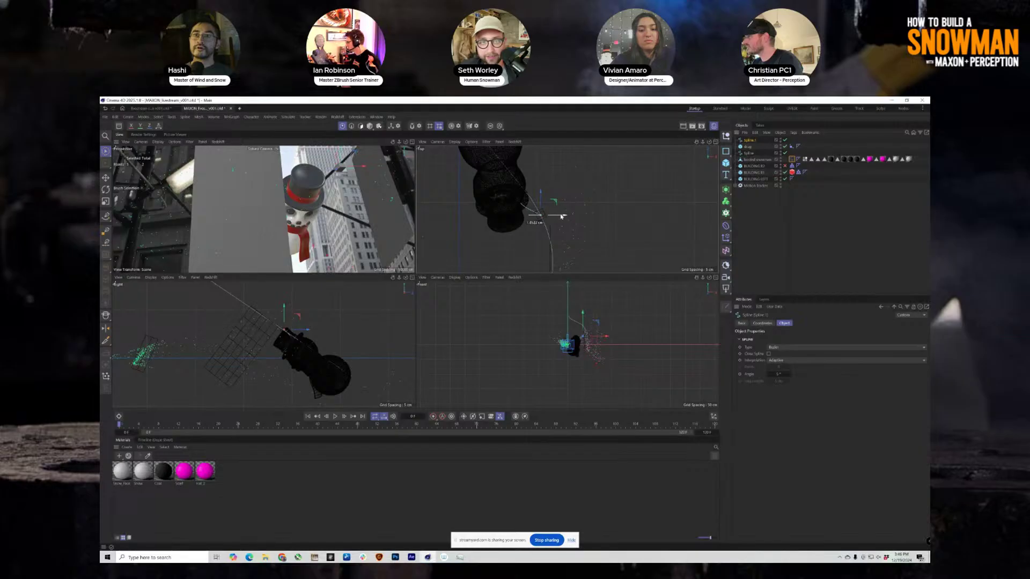
{"action": "scroll", "coordinate": [334, 354], "scroll_direction": "up", "scroll_amount": 5}
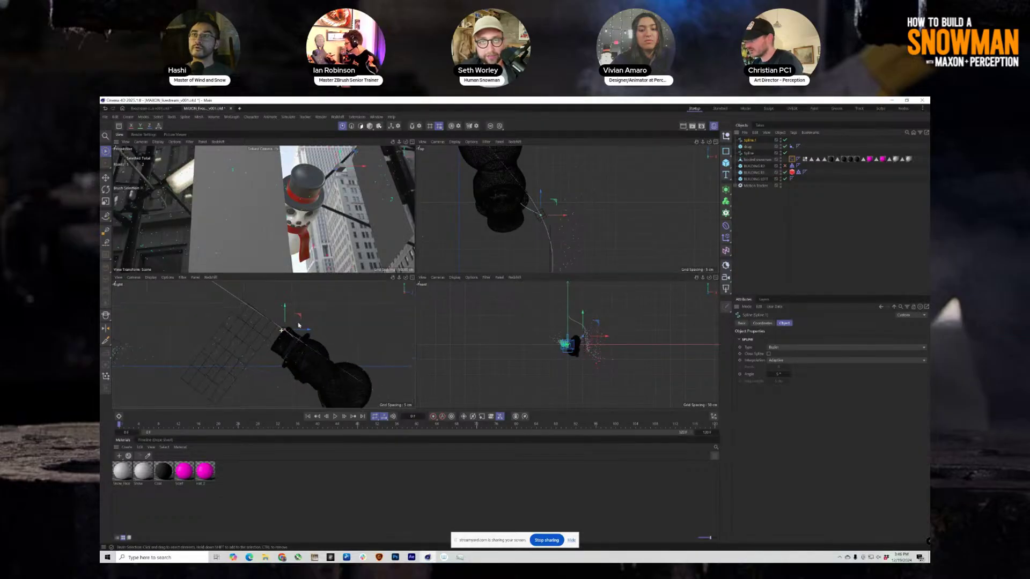
{"action": "left_click", "coordinate": [747, 147]}
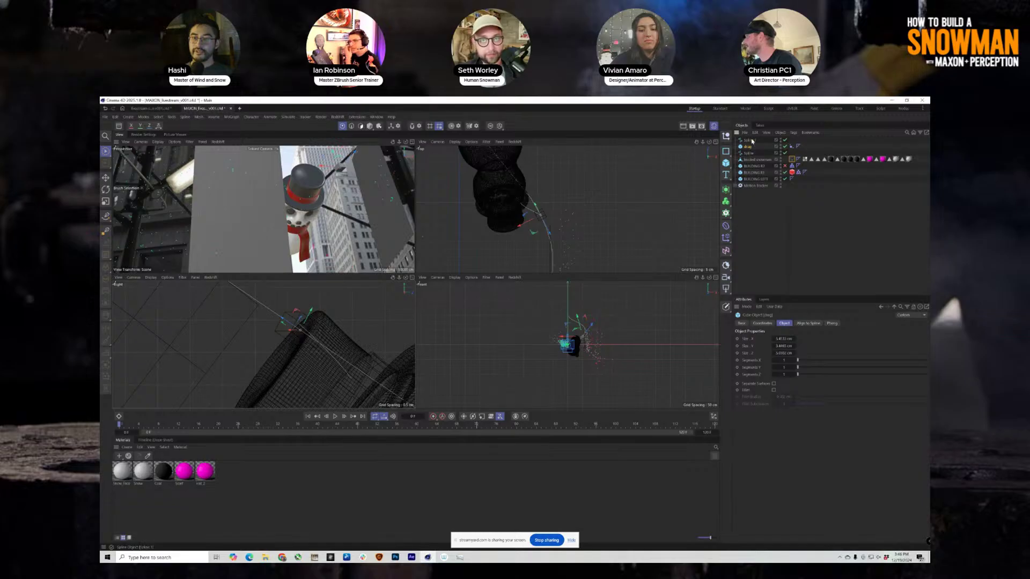
{"action": "left_click", "coordinate": [750, 140]}
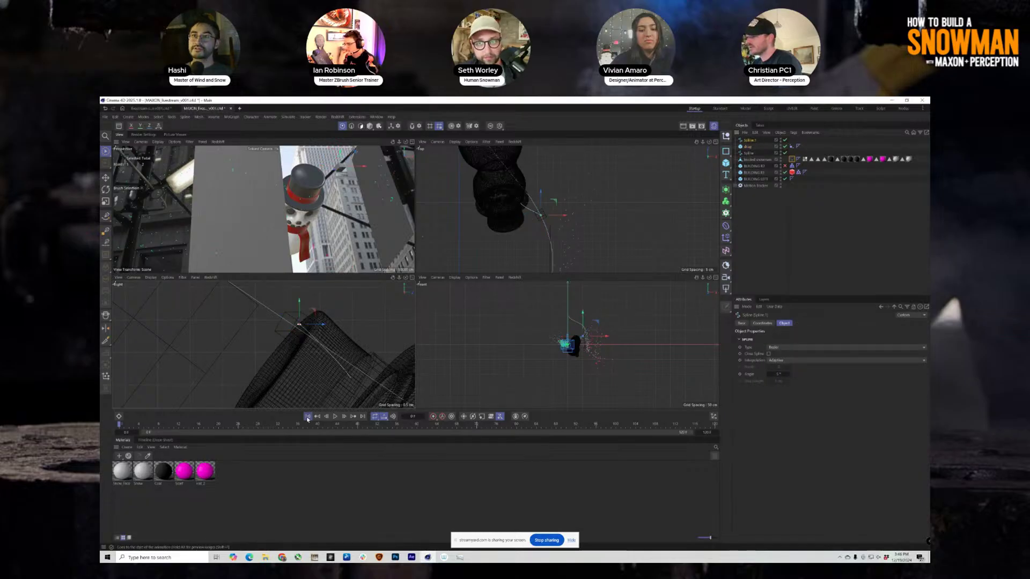
Step: Add a Rope simulation tag to the first spline
{"action": "right_click", "coordinate": [750, 141]}
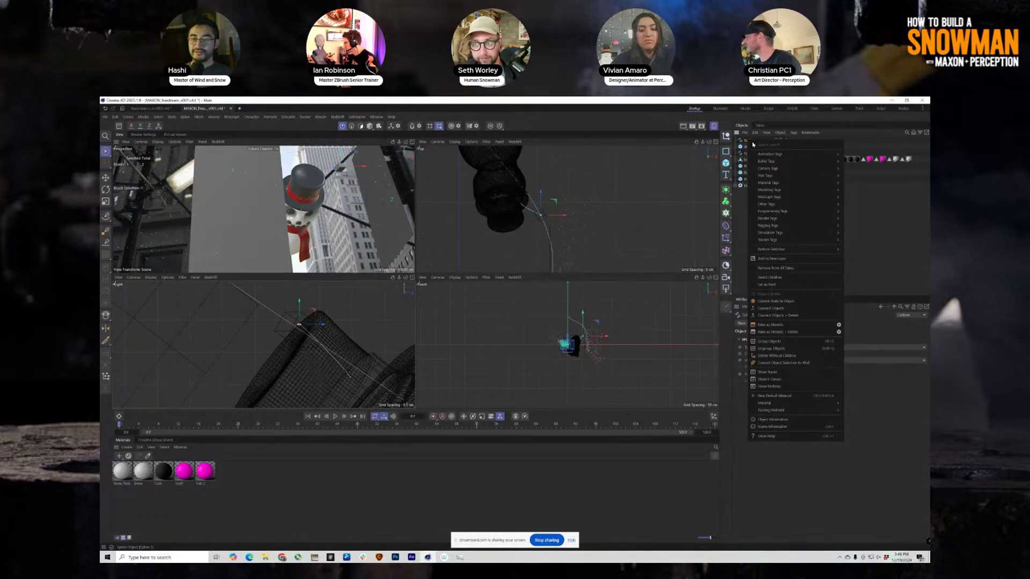
{"action": "mouse_move", "coordinate": [778, 233]}
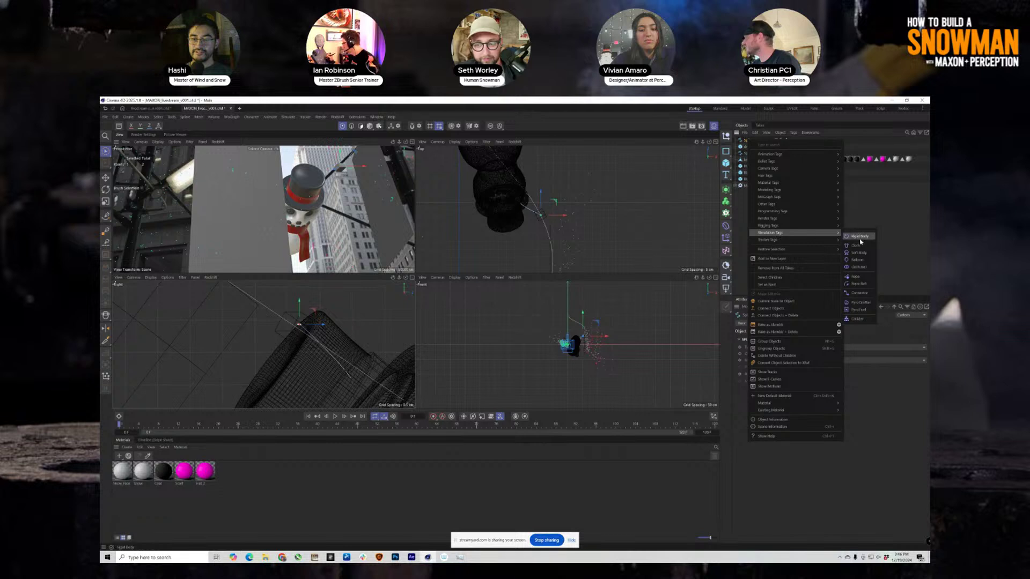
{"action": "left_click", "coordinate": [855, 277]}
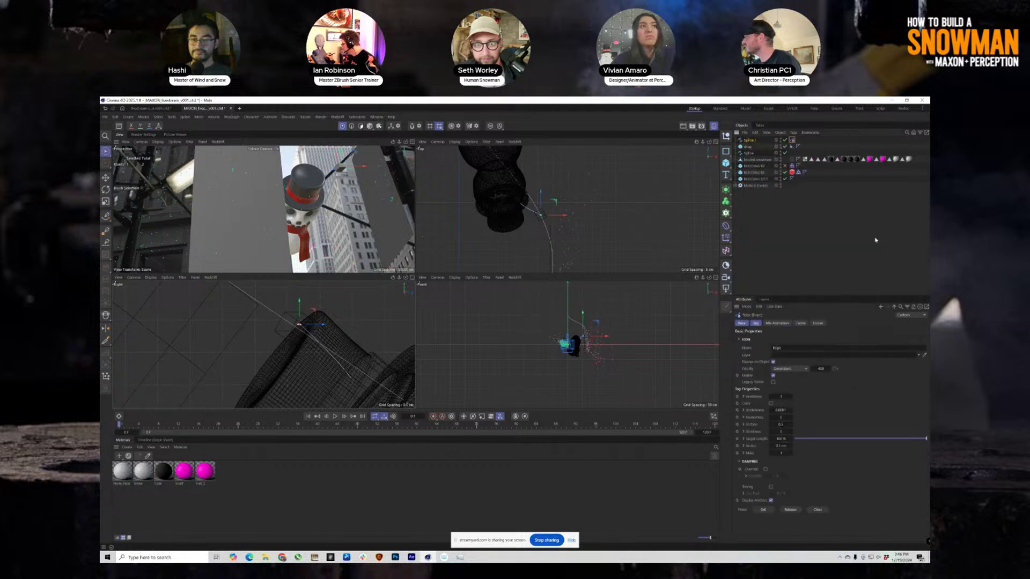
Step: Add a Rope Belt simulation tag to the first spline and assign the small cube as its object
{"action": "right_click", "coordinate": [755, 141]}
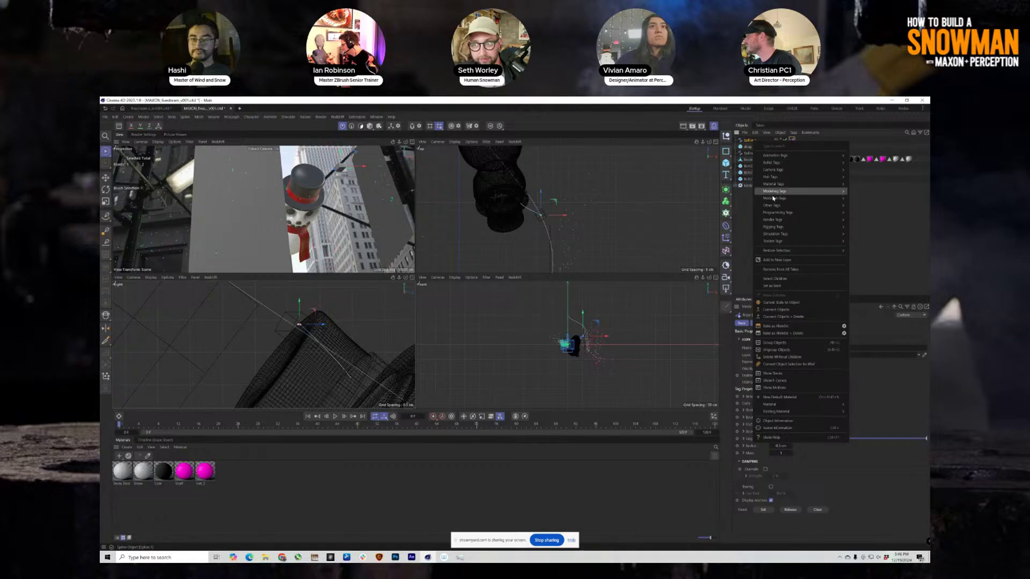
{"action": "mouse_move", "coordinate": [789, 238]}
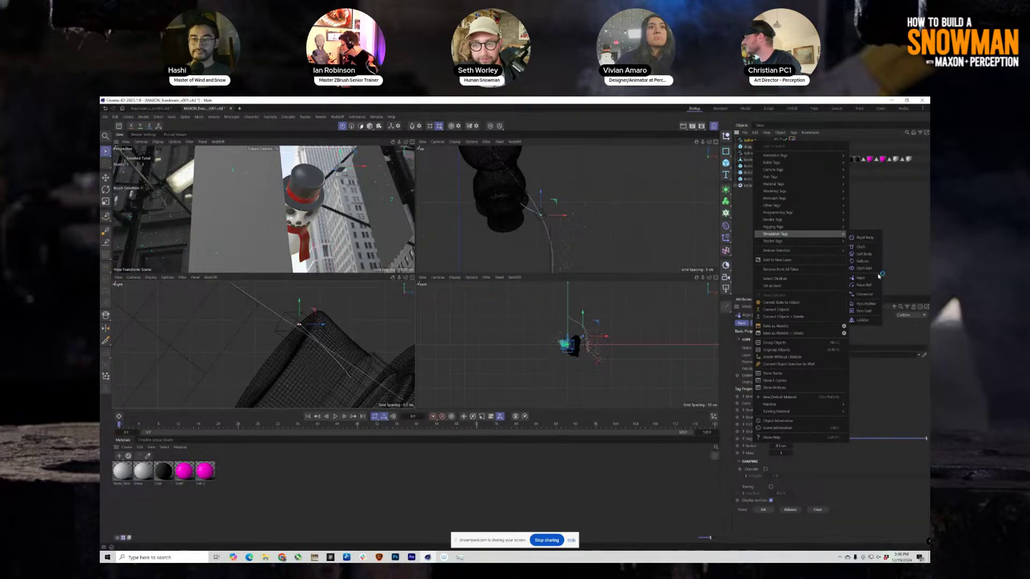
{"action": "left_click", "coordinate": [865, 286]}
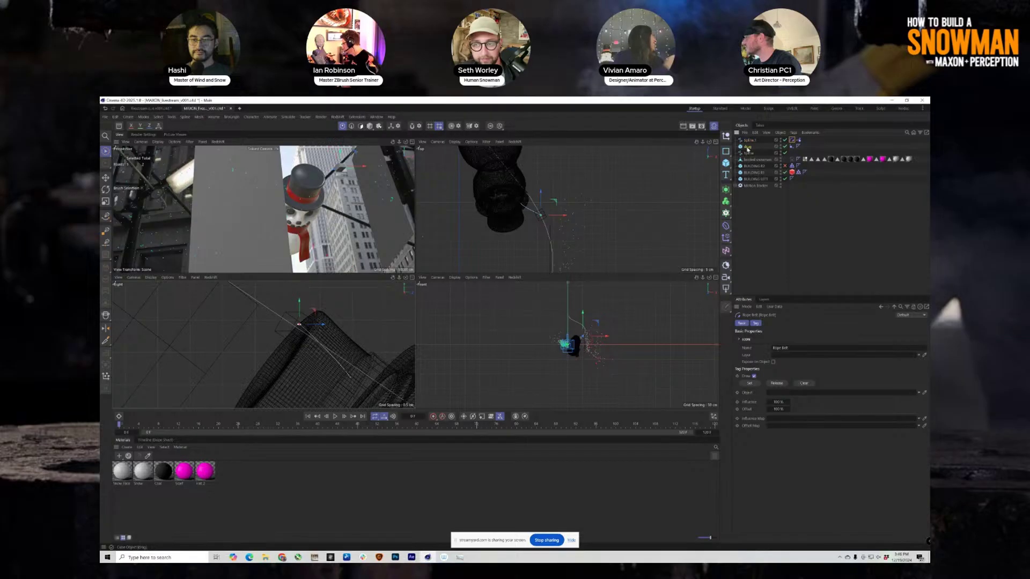
{"action": "left_click_drag", "start_coordinate": [768, 294], "coordinate": [773, 395]}
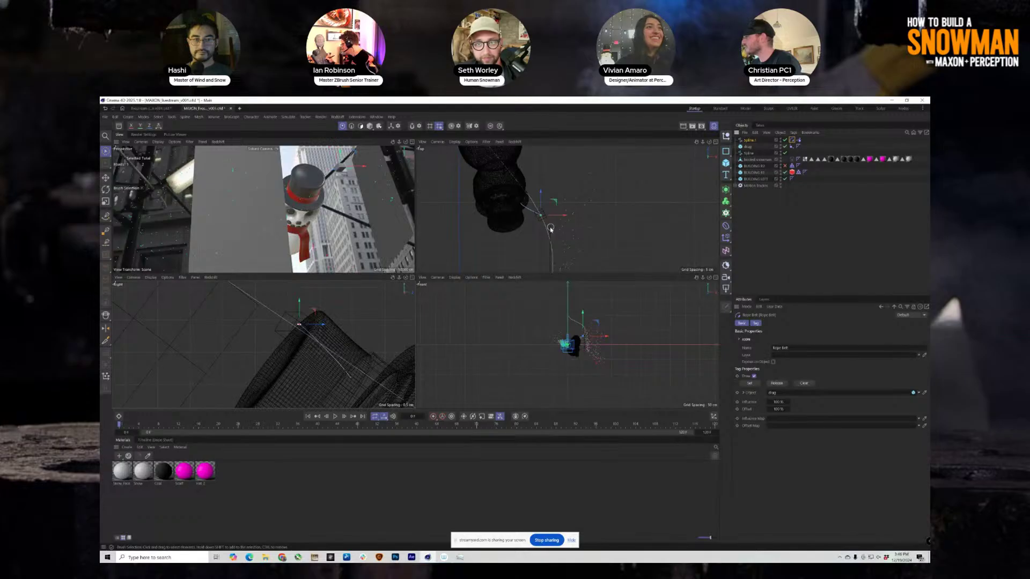
Step: Adjust the tangent handles of the selected spline point inside the cube using the Move tool
{"action": "scroll", "coordinate": [546, 215], "scroll_direction": "up", "scroll_amount": 8}
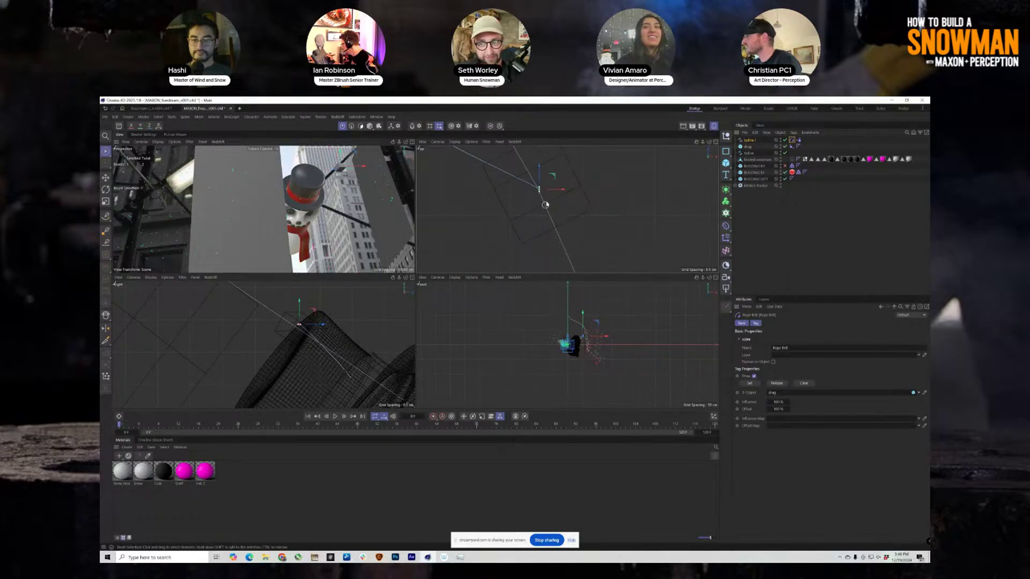
{"action": "left_click", "coordinate": [106, 179]}
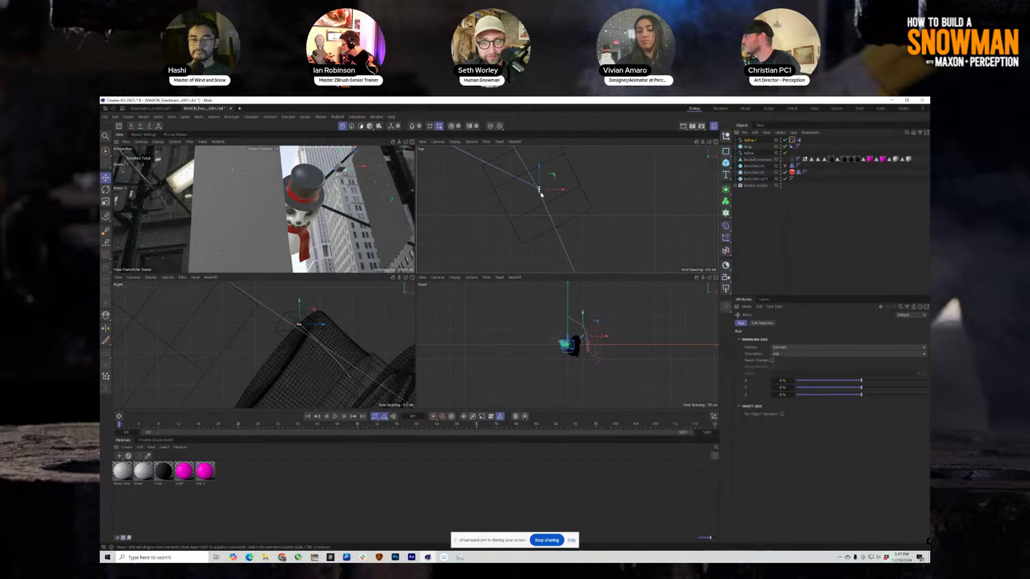
{"action": "right_click_drag", "start_coordinate": [541, 188], "coordinate": [575, 176], "text": "alt"}
{"action": "left_click_drag", "start_coordinate": [537, 198], "coordinate": [547, 202]}
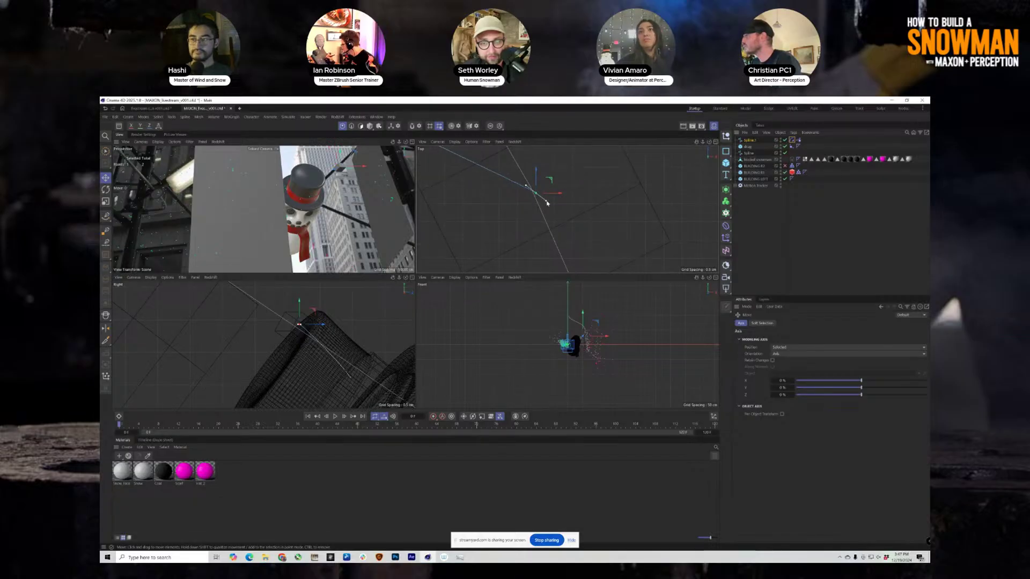
Step: Clear the Rope Belt's existing point assignment and set it again for the selected spline point at the cube
{"action": "left_click", "coordinate": [791, 140]}
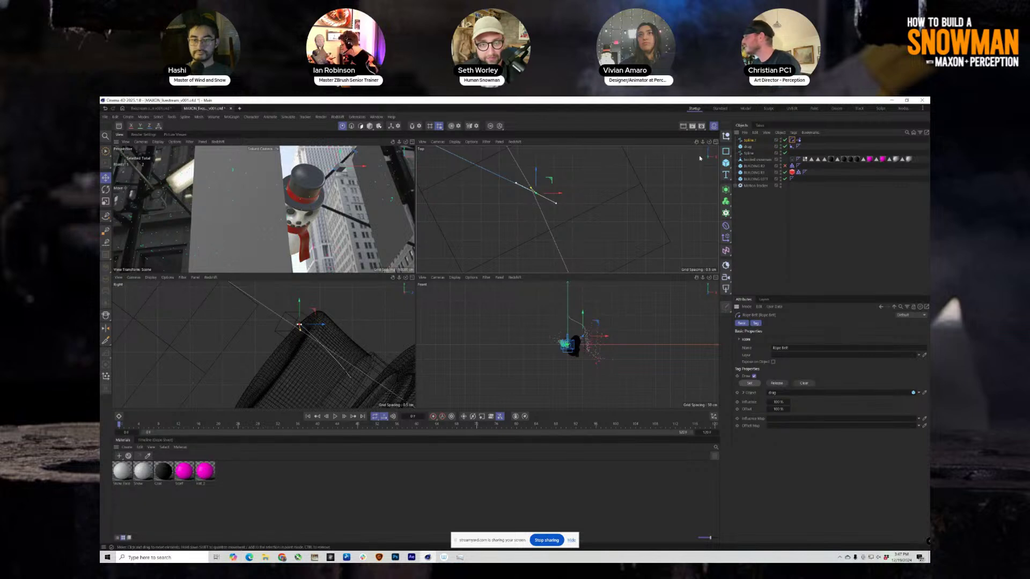
{"action": "key", "text": "9"}
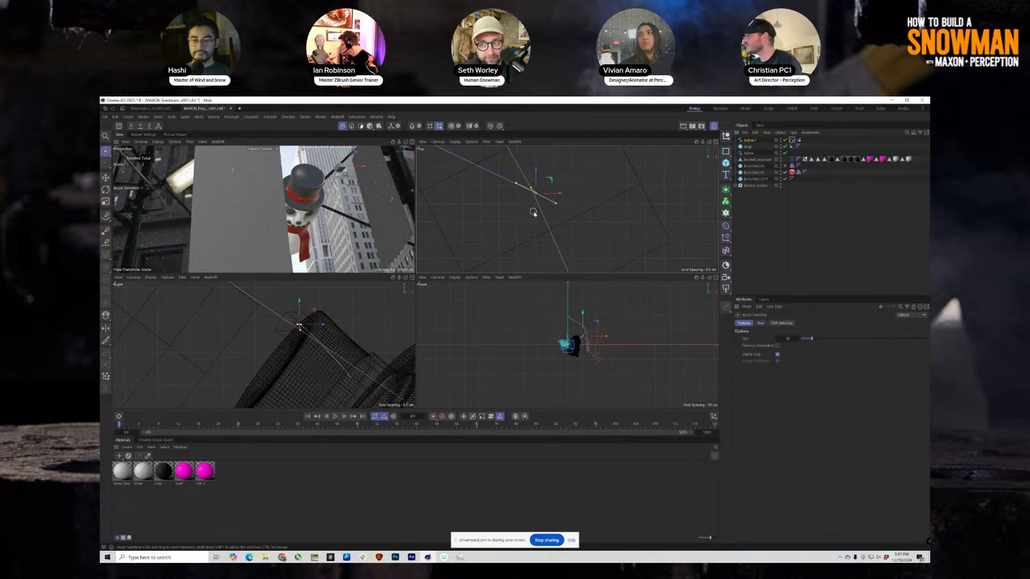
{"action": "left_click", "coordinate": [793, 140]}
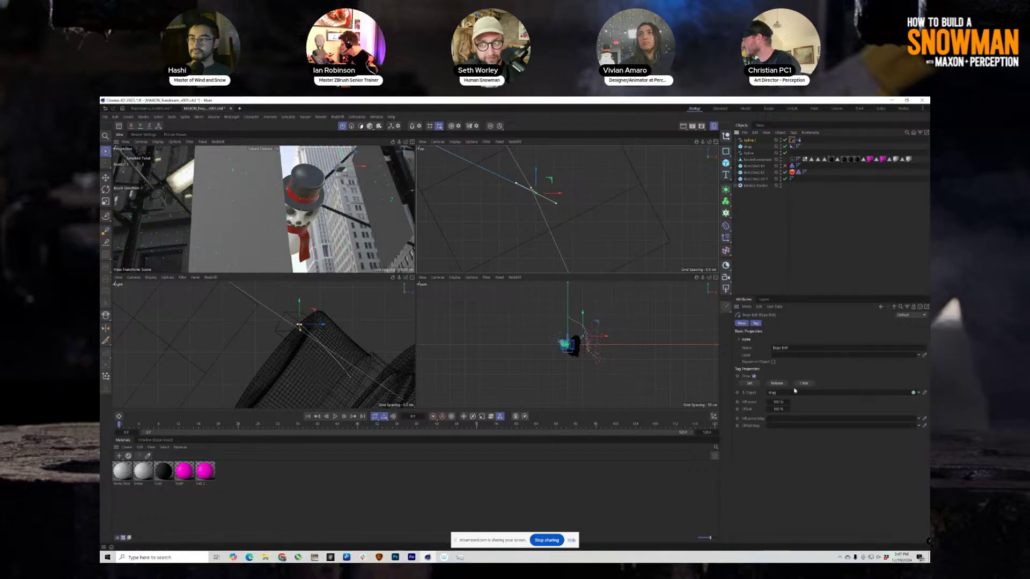
{"action": "left_click", "coordinate": [804, 383]}
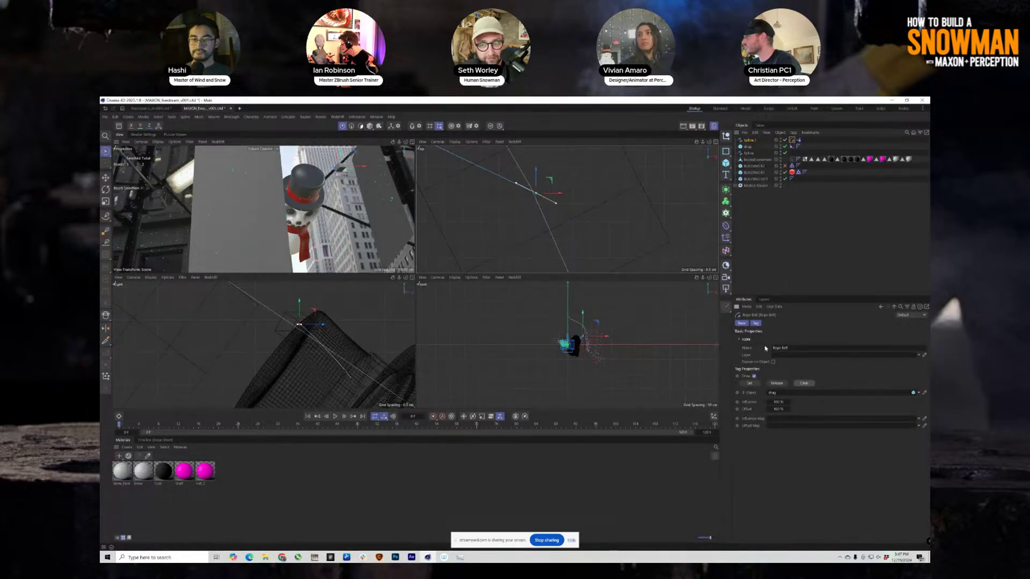
{"action": "left_click", "coordinate": [750, 383]}
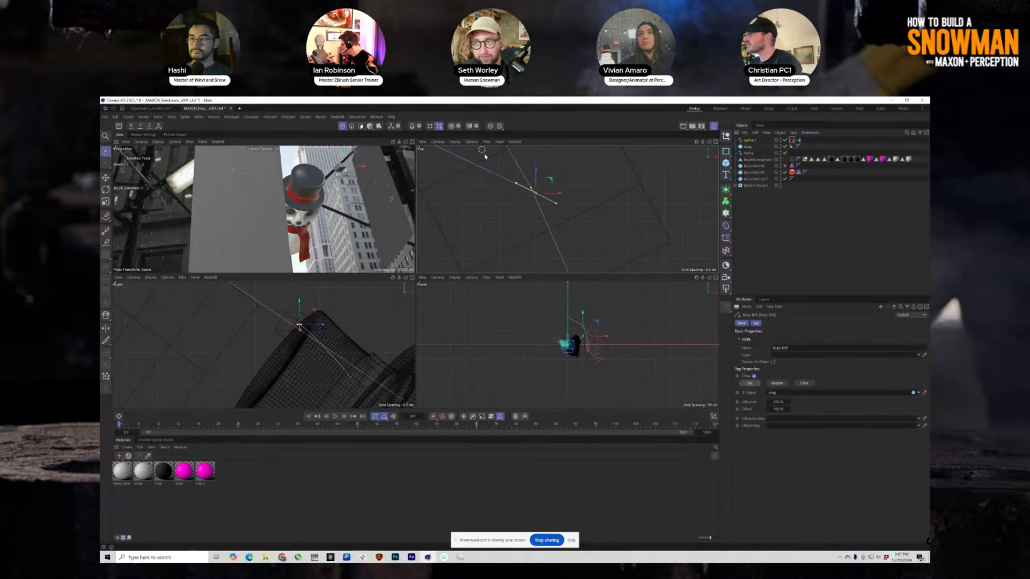
Step: Select the spline's end point at the snowman's hat and add a Connector simulation tag to the spline
{"action": "middle_click_drag", "start_coordinate": [490, 184], "coordinate": [628, 260], "text": "alt"}
{"action": "scroll", "coordinate": [476, 219], "scroll_direction": "down", "scroll_amount": 10}
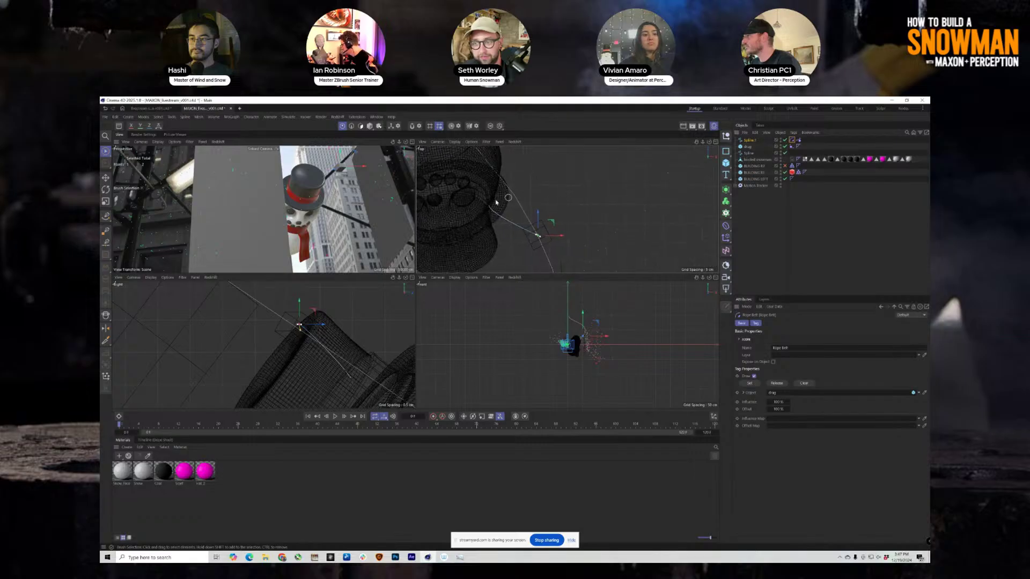
{"action": "left_click", "coordinate": [488, 206]}
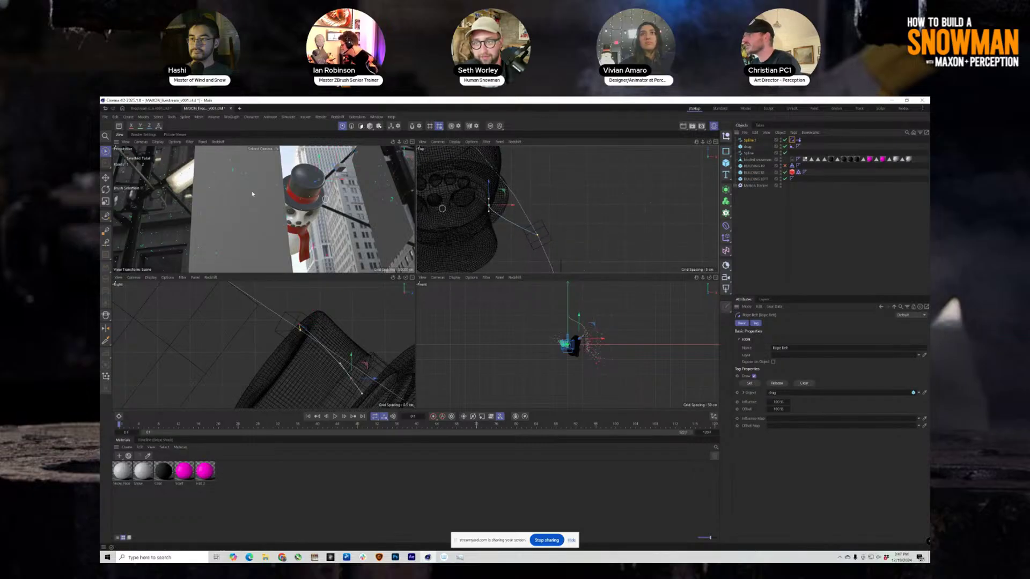
{"action": "left_click", "coordinate": [106, 178]}
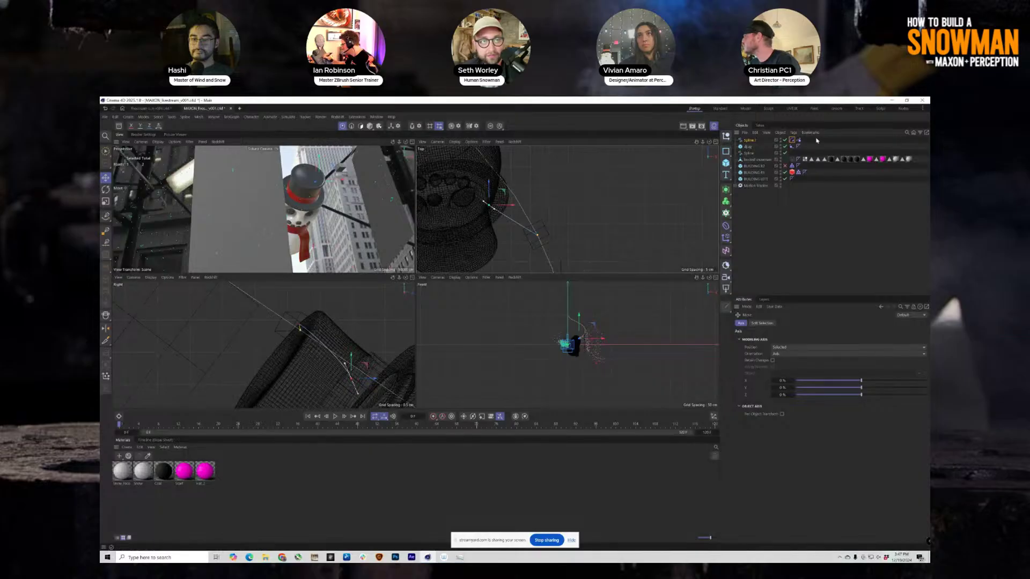
{"action": "left_click", "coordinate": [749, 141]}
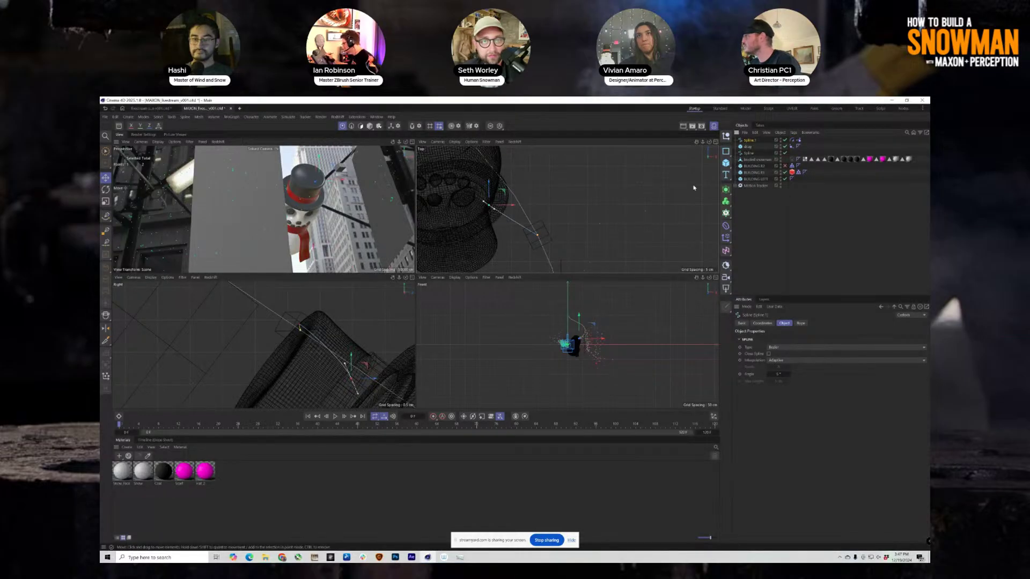
{"action": "right_click", "coordinate": [752, 140]}
{"action": "mouse_move", "coordinate": [785, 234]}
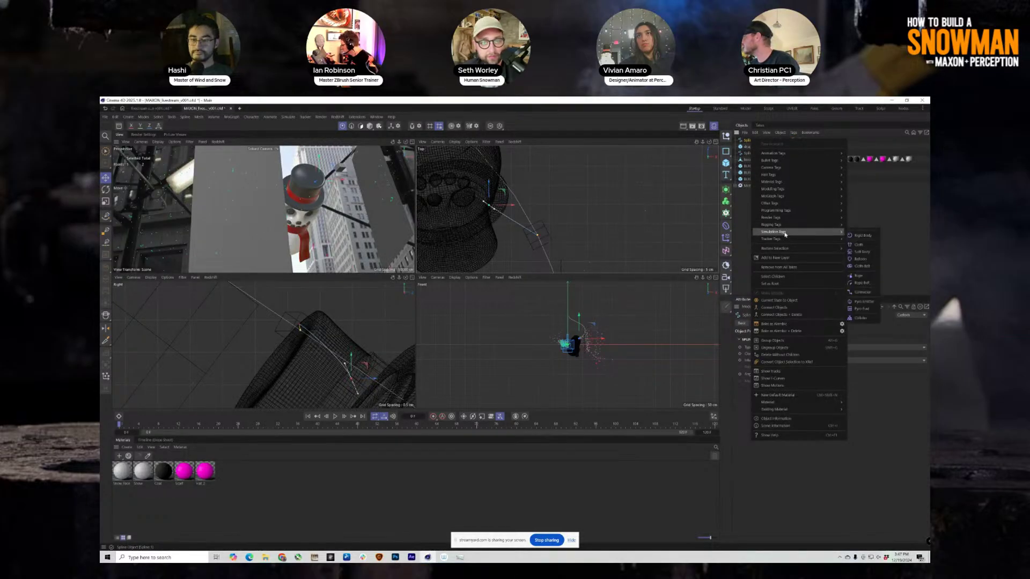
{"action": "left_click", "coordinate": [862, 292]}
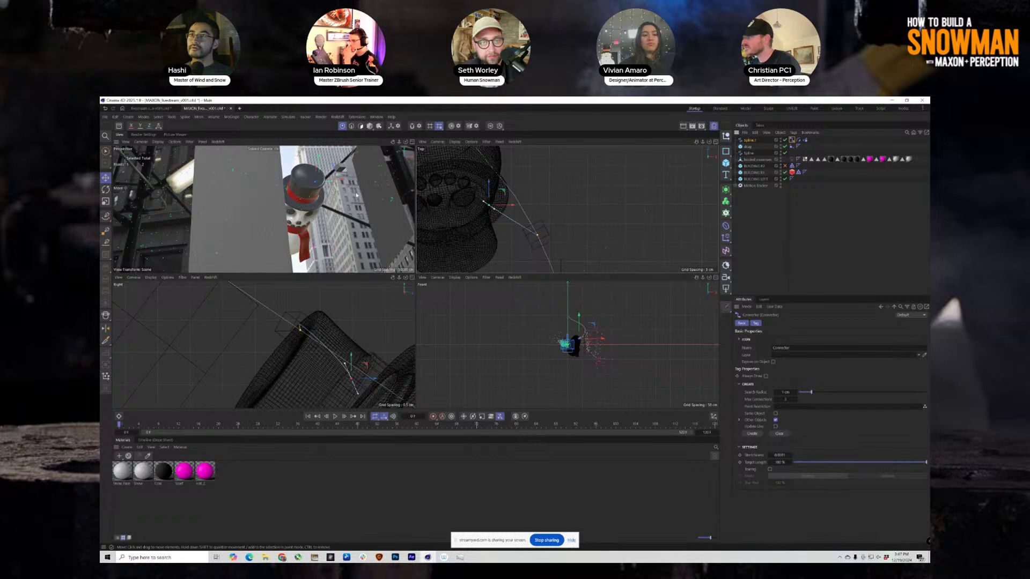
Step: Change the front view to perspective projection and frame the spline's end at the hat's red band
{"action": "left_click", "coordinate": [438, 278]}
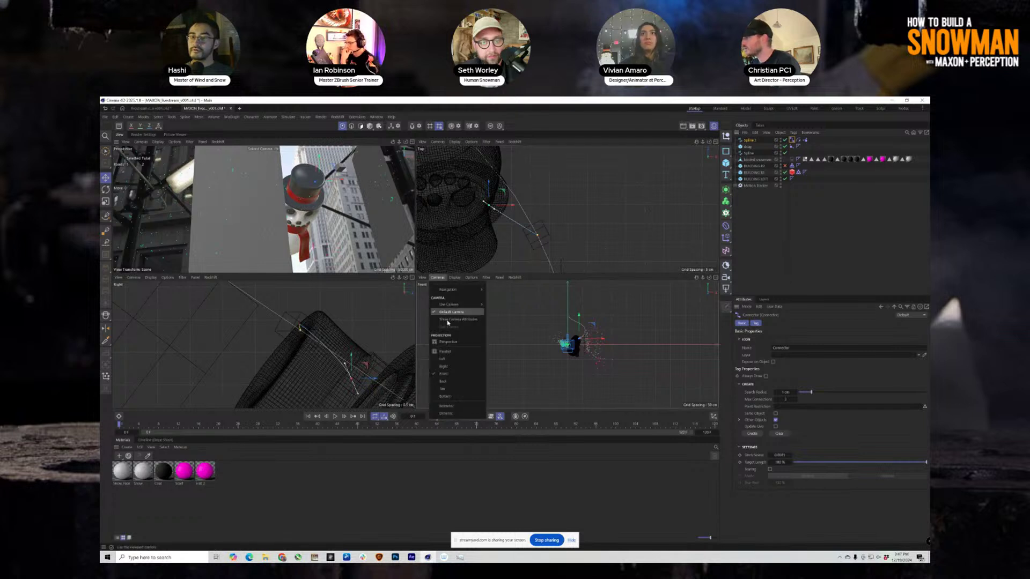
{"action": "left_click", "coordinate": [450, 349]}
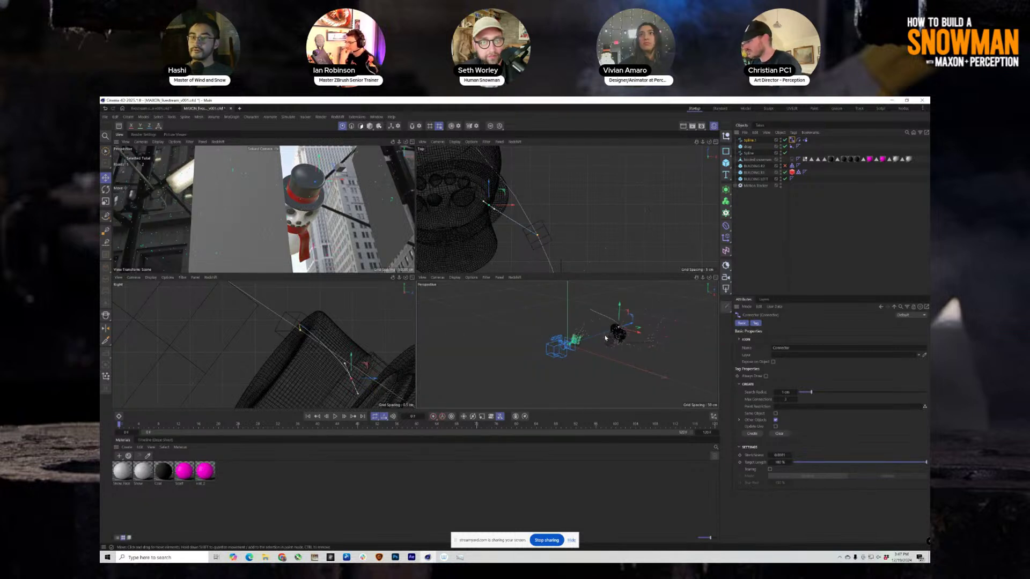
{"action": "scroll", "coordinate": [606, 338], "scroll_direction": "up", "scroll_amount": 10}
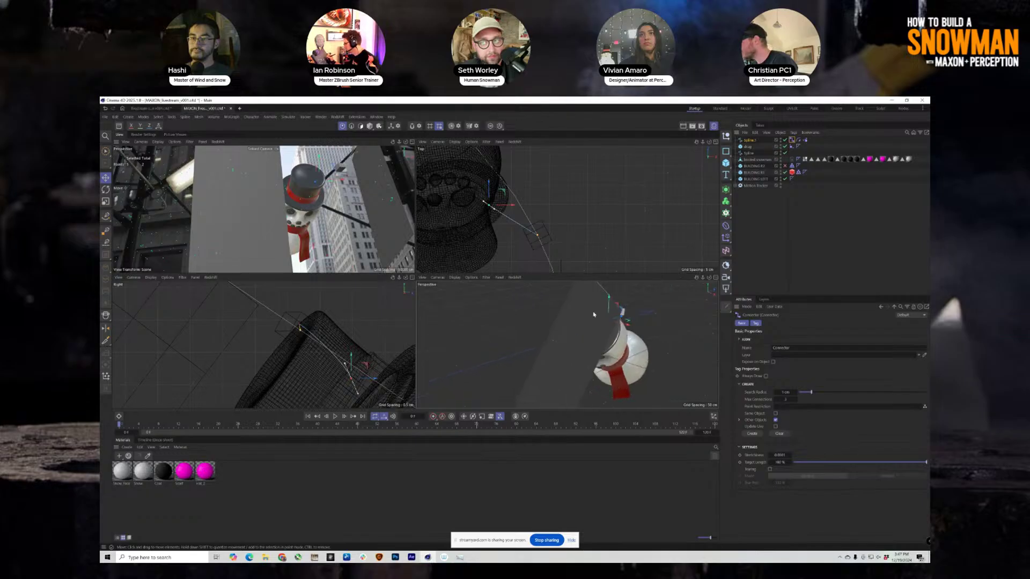
{"action": "left_click_drag", "start_coordinate": [594, 314], "coordinate": [622, 358], "text": "alt"}
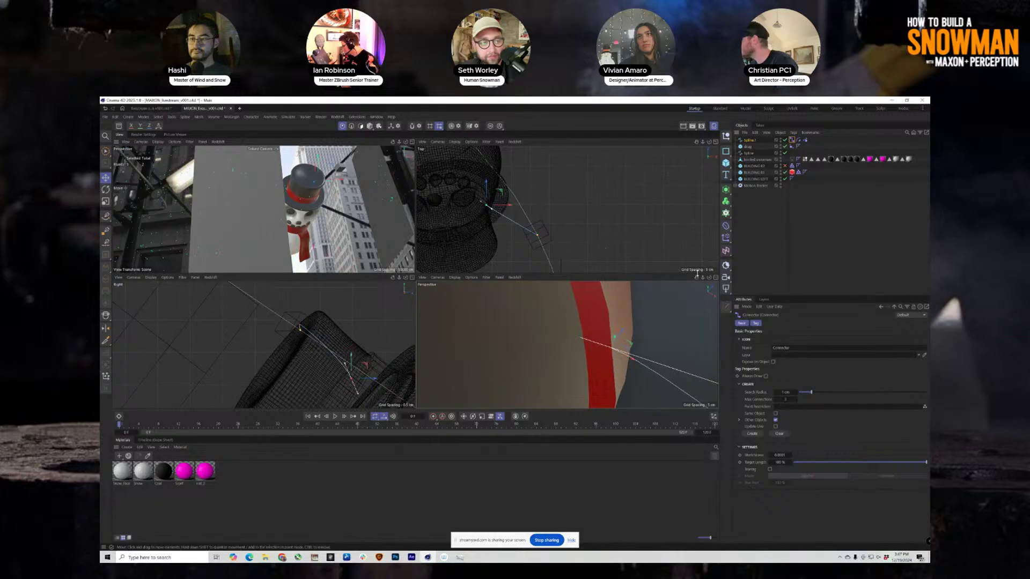
Step: Set the Connector tag's search radius to 10 cm and create the connections between the spline and the snowman
{"action": "left_click", "coordinate": [792, 160]}
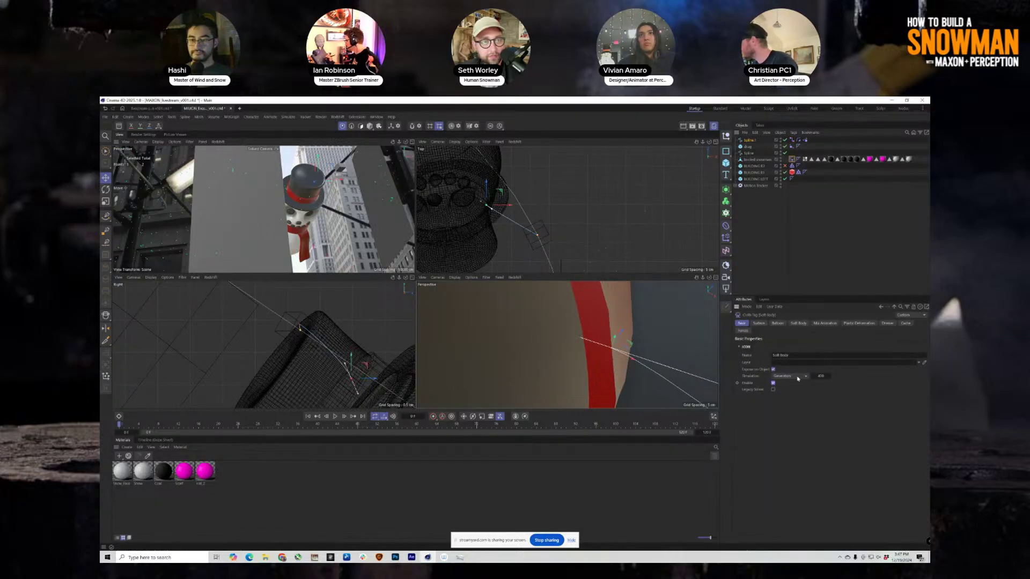
{"action": "key", "text": "ctrl+z"}
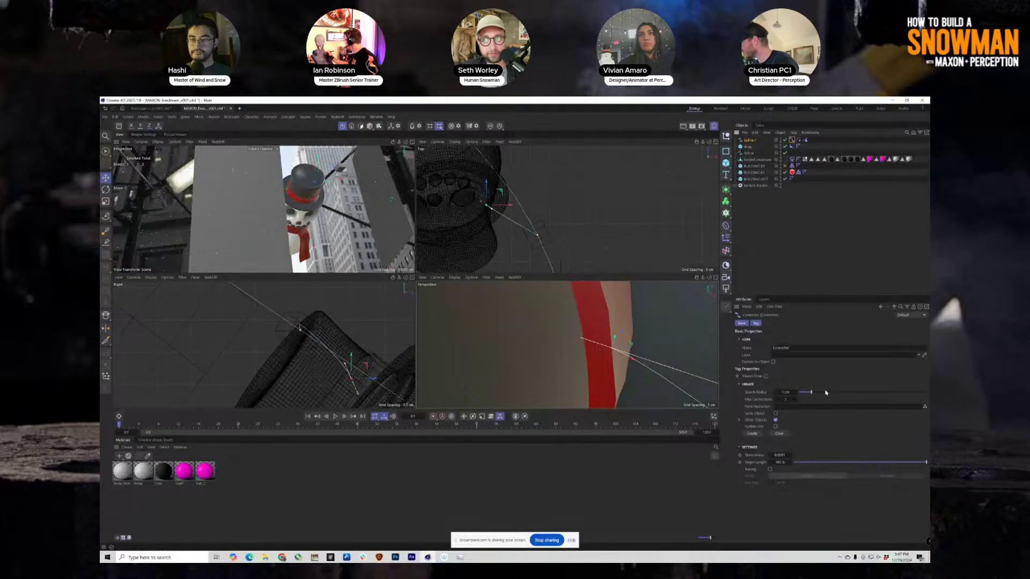
{"action": "left_click", "coordinate": [784, 392]}
{"action": "type", "text": "10"}
{"action": "key", "text": "Return"}
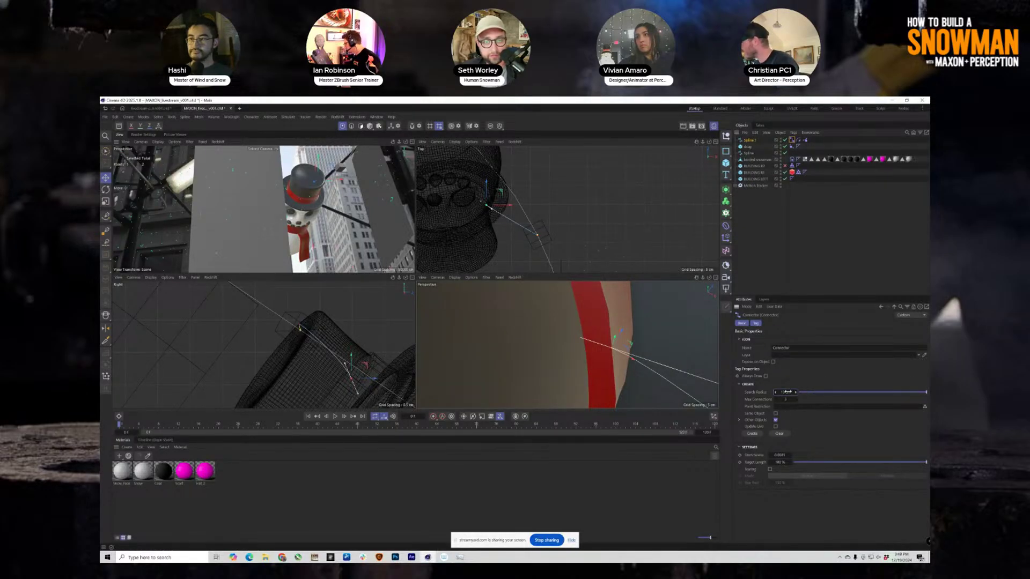
{"action": "left_click", "coordinate": [752, 434]}
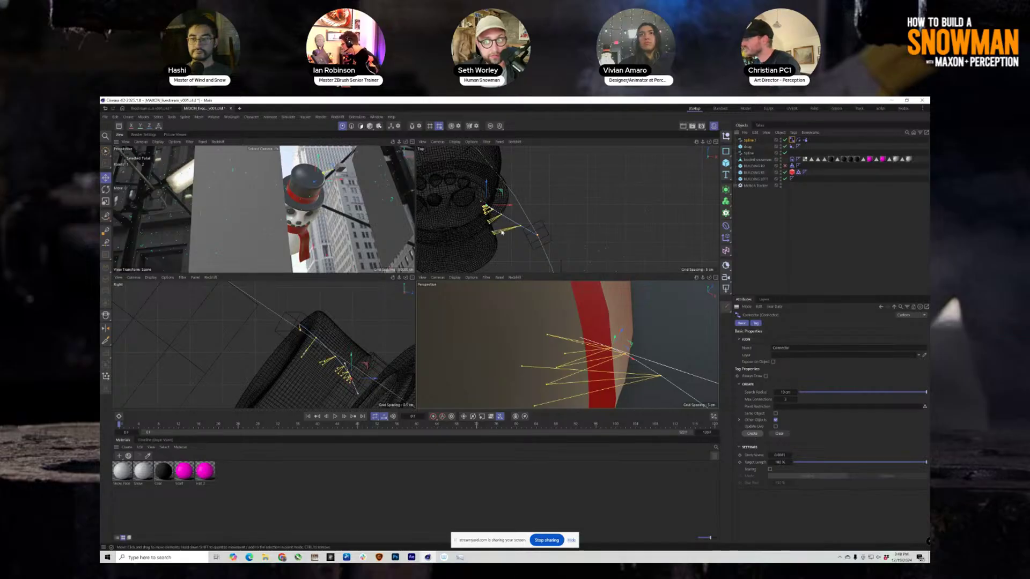
Step: Cache the whole scene simulation from the snowman's Soft Body tag, working in the maximized camera view
{"action": "scroll", "coordinate": [506, 231], "scroll_direction": "up", "scroll_amount": 1}
{"action": "scroll", "coordinate": [512, 231], "scroll_direction": "up", "scroll_amount": 1}
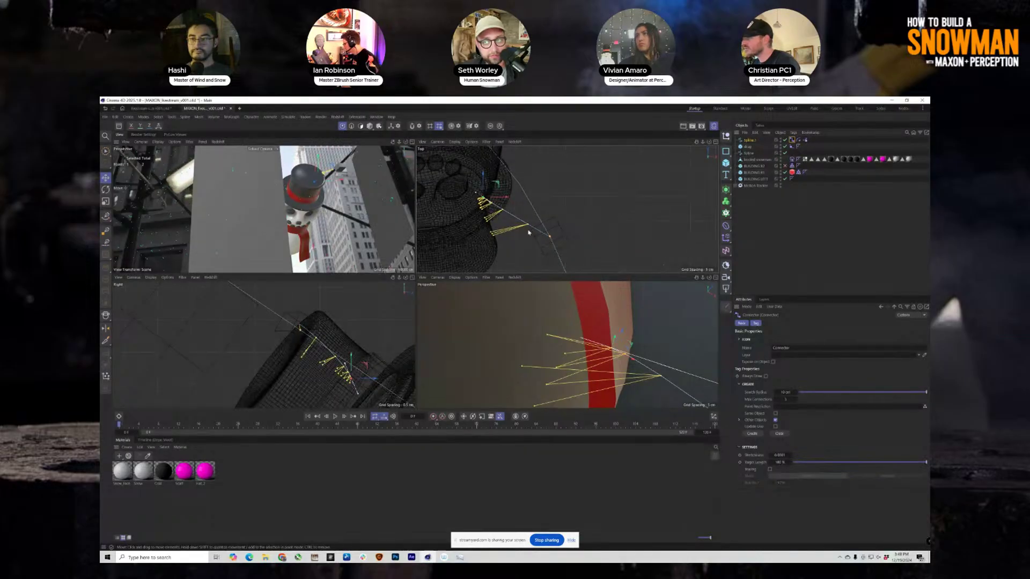
{"action": "left_click", "coordinate": [412, 143]}
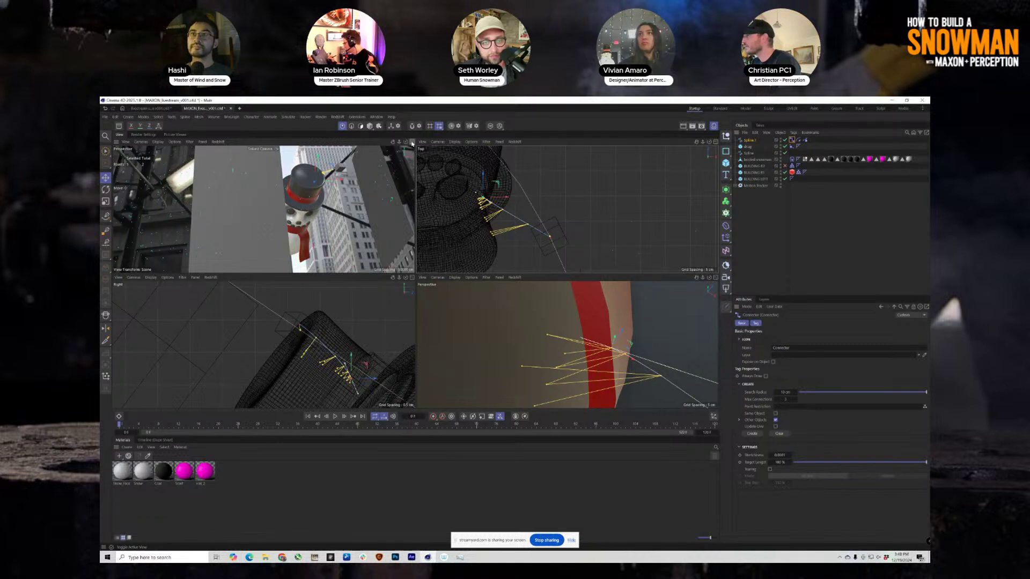
{"action": "left_click", "coordinate": [792, 160]}
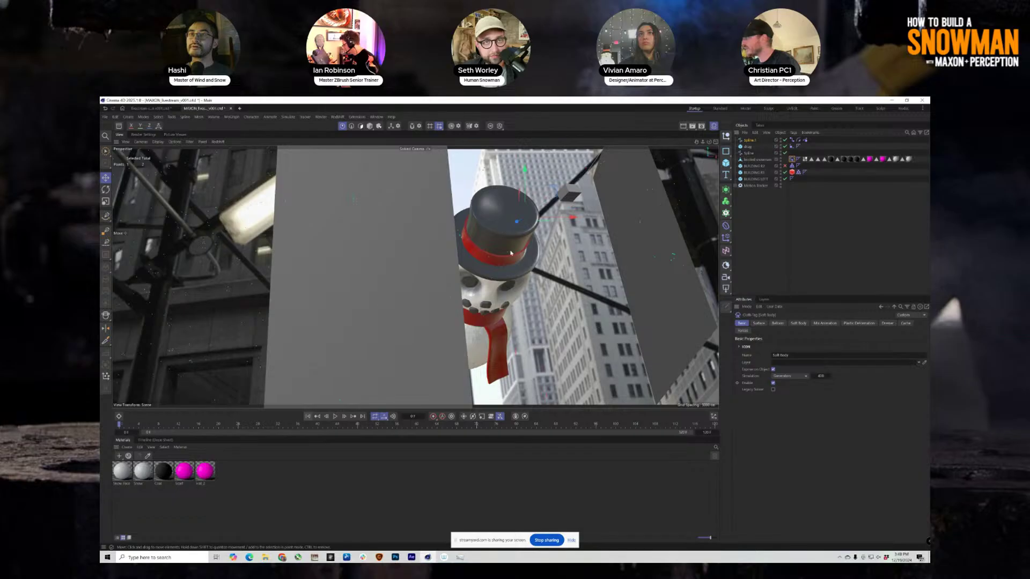
{"action": "left_click", "coordinate": [798, 323]}
{"action": "left_click", "coordinate": [906, 324]}
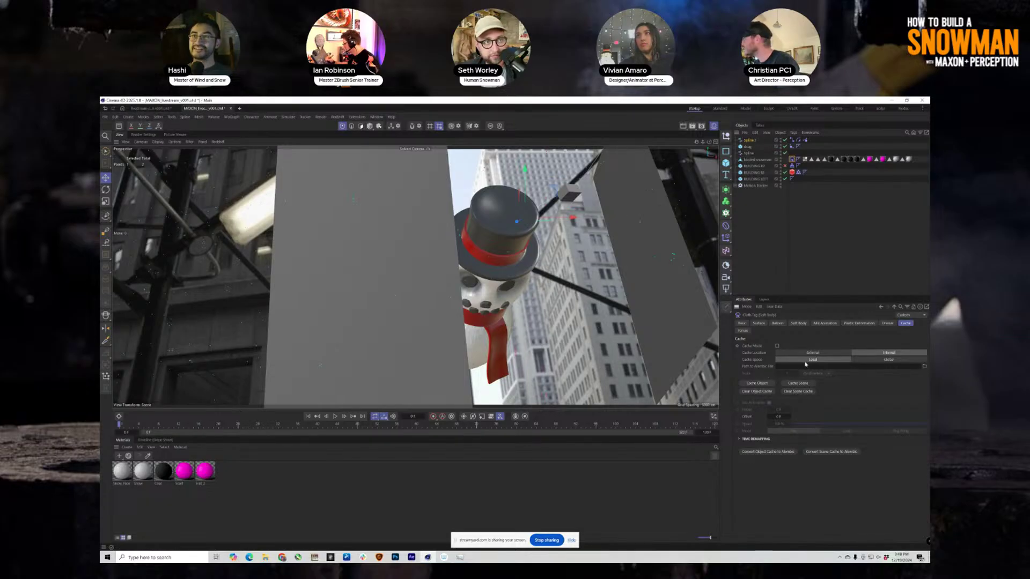
{"action": "left_click", "coordinate": [798, 383]}
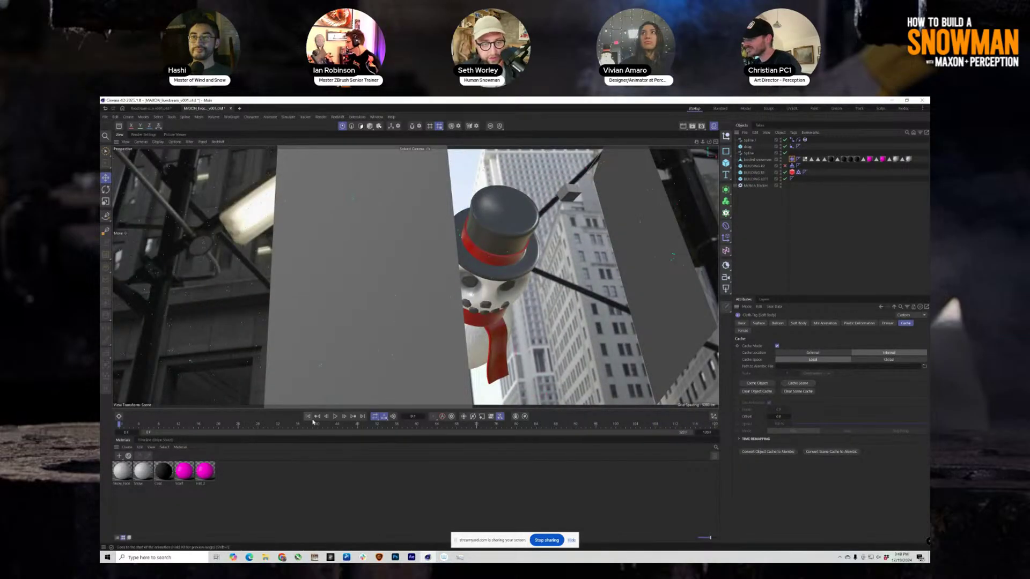
Step: Play back the cached snowman simulation and return to the first frame
{"action": "left_click", "coordinate": [336, 416]}
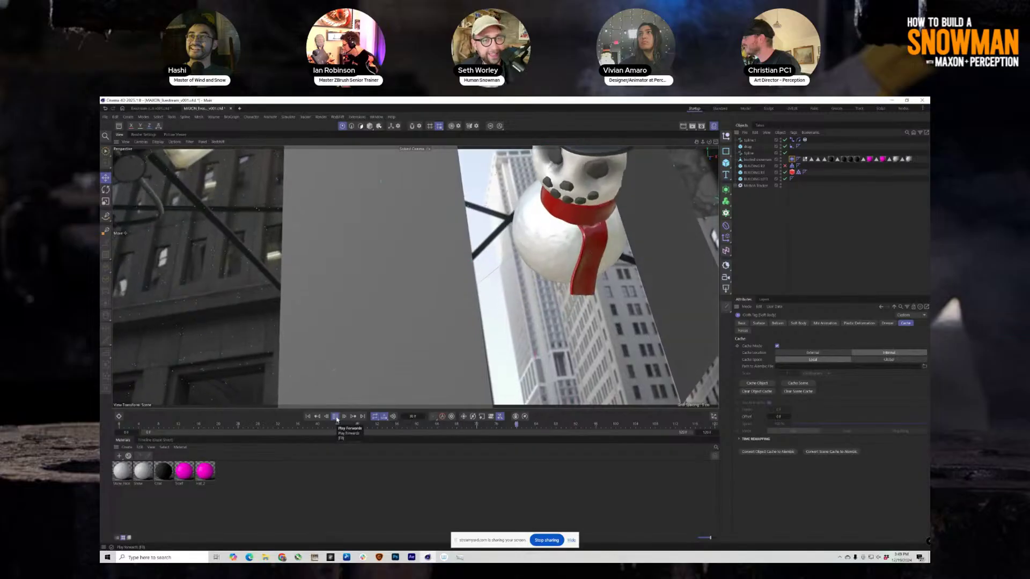
{"action": "left_click", "coordinate": [336, 417]}
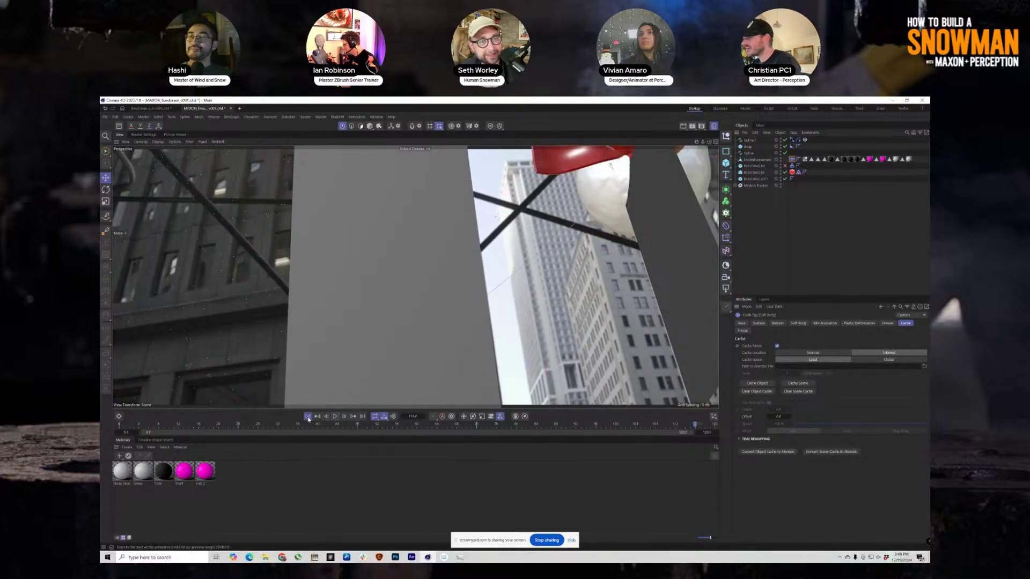
{"action": "left_click", "coordinate": [308, 417]}
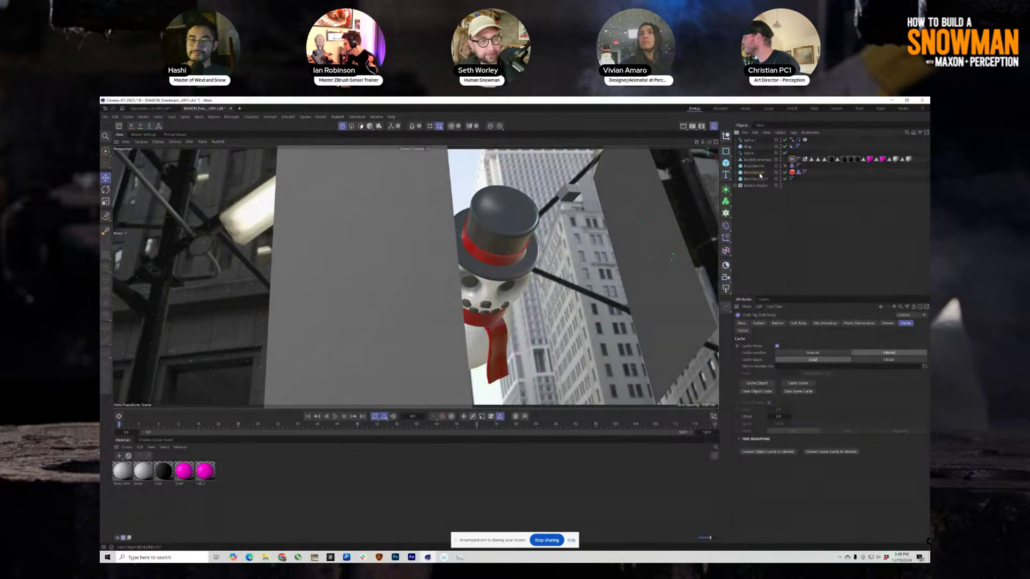
Step: Show the camera view as wireframe, thicken the right-hand building cube along X and move it outward from the snowman
{"action": "left_click", "coordinate": [760, 174]}
{"action": "key", "text": "h"}
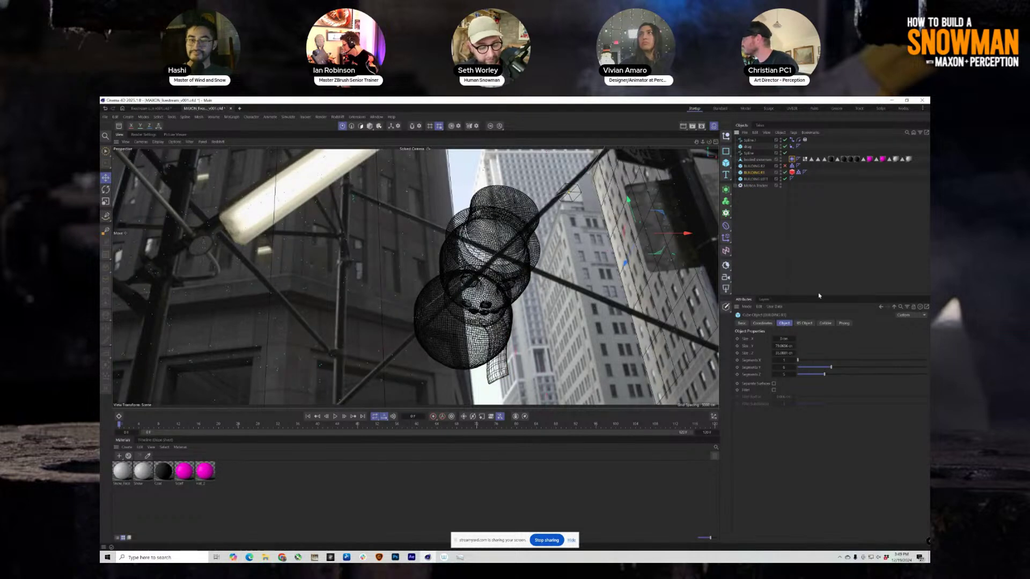
{"action": "left_click_drag", "start_coordinate": [791, 339], "coordinate": [809, 341]}
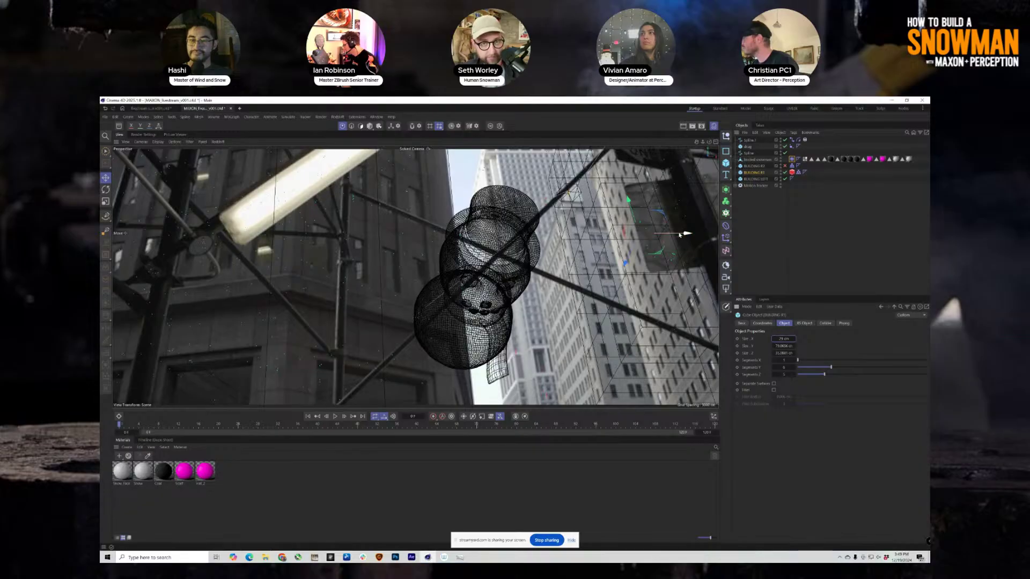
{"action": "left_click_drag", "start_coordinate": [679, 235], "coordinate": [736, 237]}
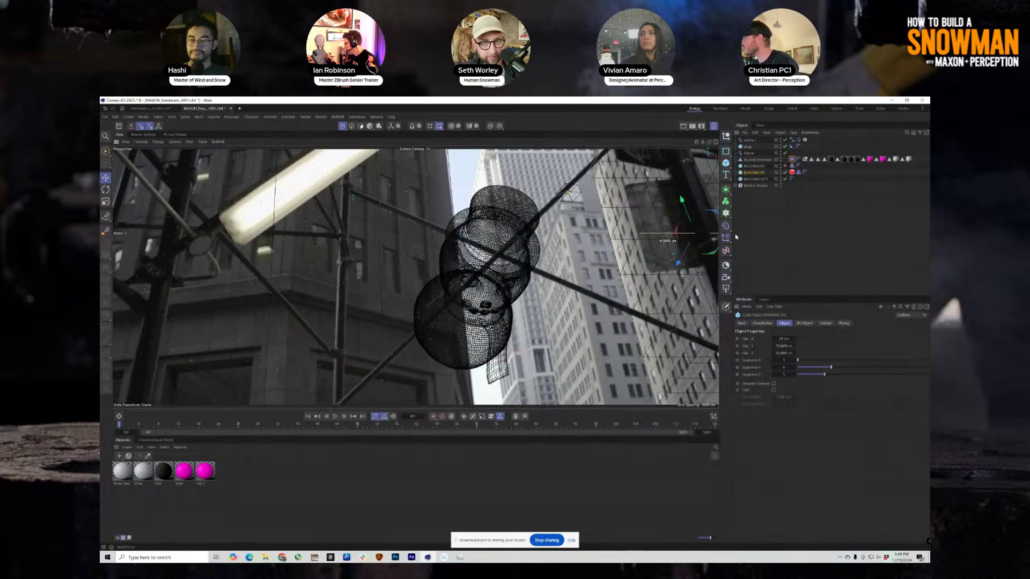
Step: Clear the scene cache and stretch the drag cube's Align to Spline position keyframes to nearly the motion tracker's last frame
{"action": "left_click", "coordinate": [792, 160]}
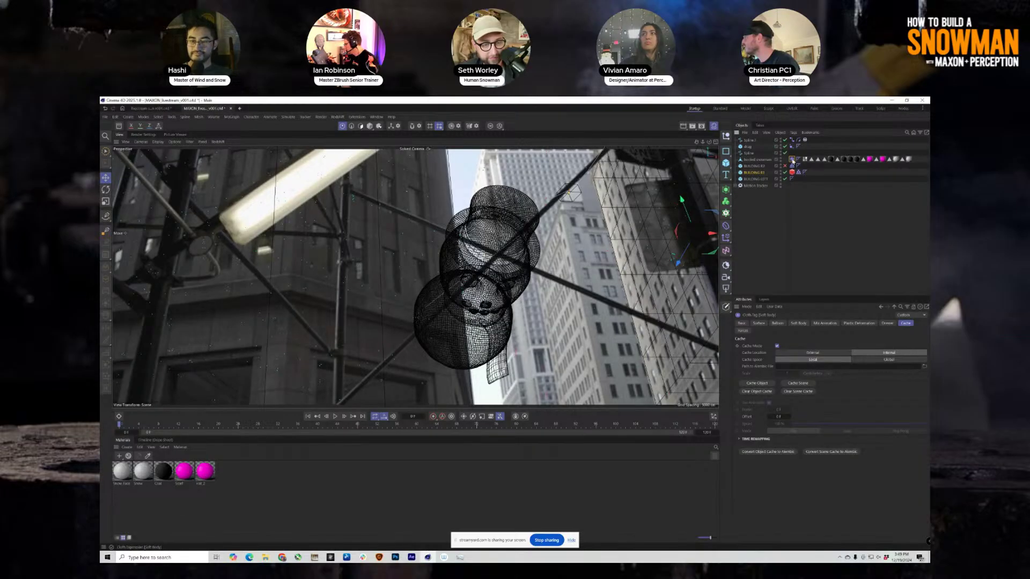
{"action": "left_click", "coordinate": [792, 392]}
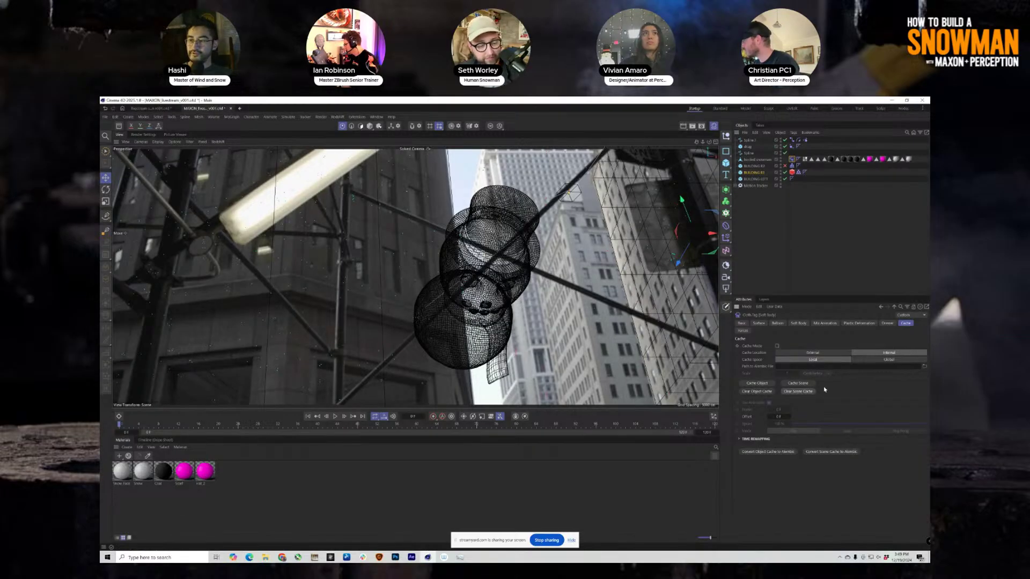
{"action": "left_click", "coordinate": [792, 147]}
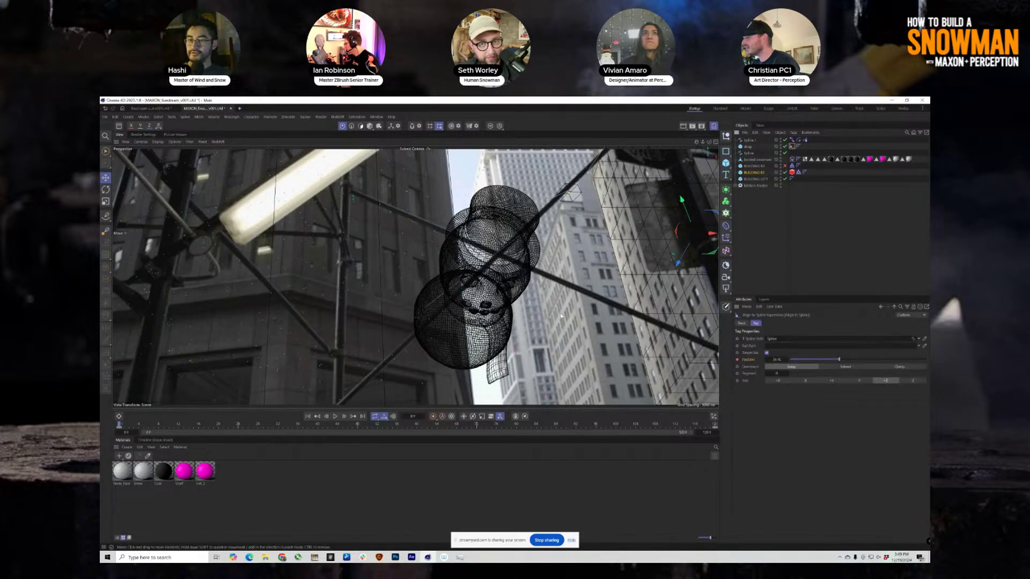
{"action": "left_click", "coordinate": [156, 440]}
{"action": "left_click", "coordinate": [139, 487]}
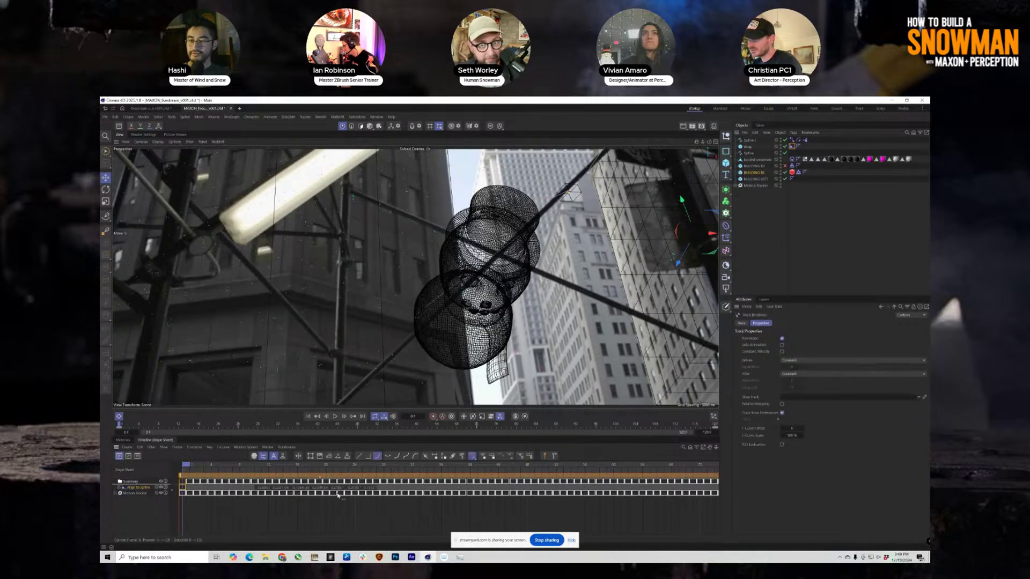
{"action": "scroll", "coordinate": [323, 506], "scroll_direction": "down", "scroll_amount": 5}
{"action": "scroll", "coordinate": [532, 517], "scroll_direction": "down", "scroll_amount": 4}
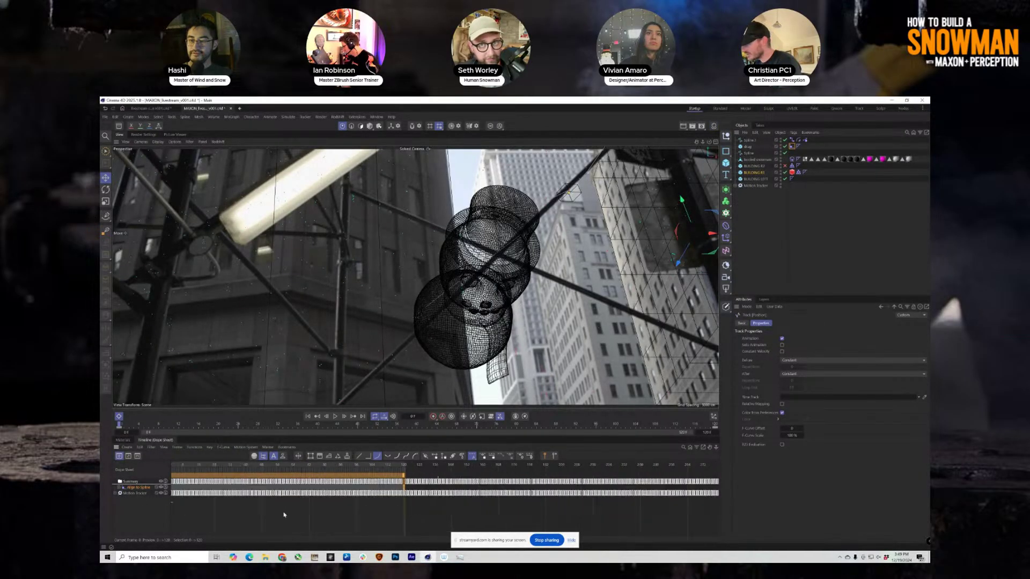
{"action": "left_click_drag", "start_coordinate": [418, 477], "coordinate": [703, 476]}
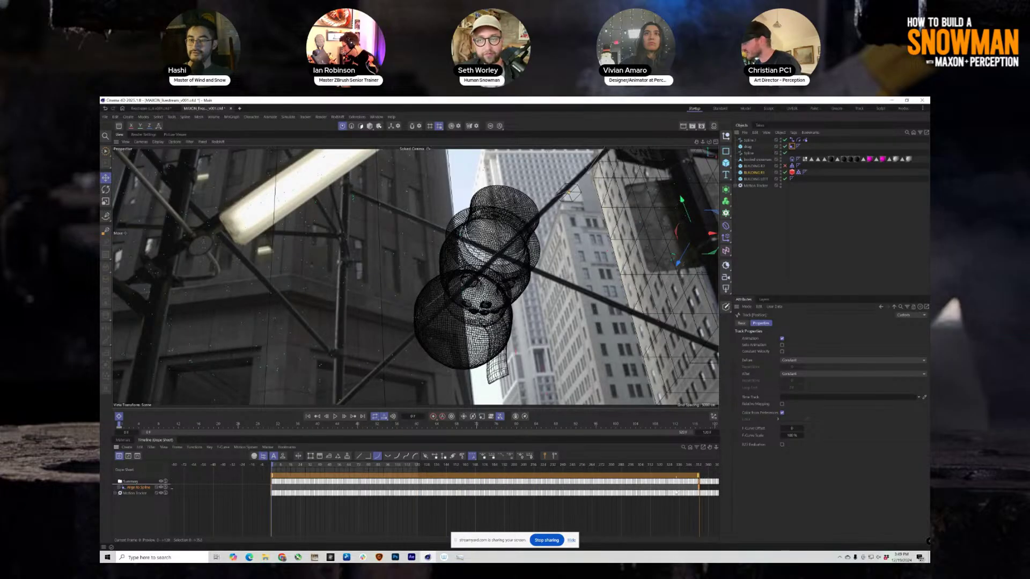
{"action": "right_click_drag", "start_coordinate": [677, 493], "coordinate": [325, 492], "text": "alt"}
{"action": "middle_click_drag", "start_coordinate": [703, 497], "coordinate": [536, 499], "text": "alt"}
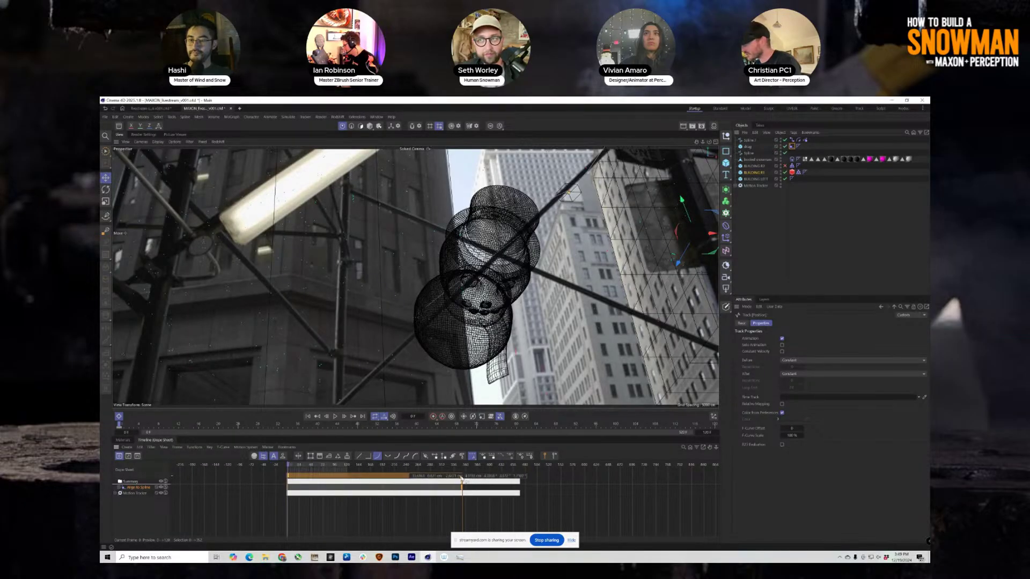
{"action": "left_click_drag", "start_coordinate": [462, 478], "coordinate": [528, 480]}
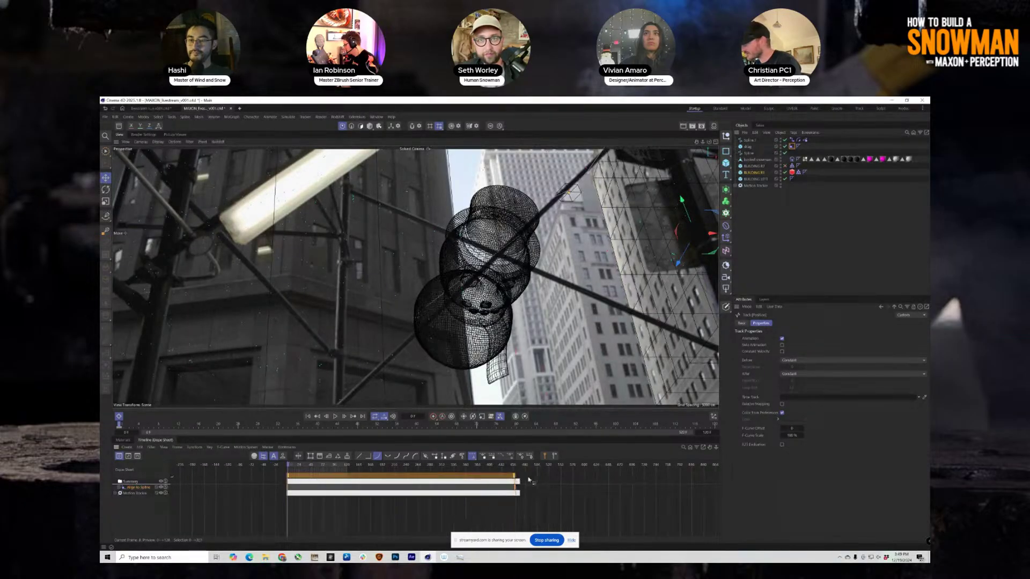
Step: Cache the scene simulation again with the slower Align to Spline animation
{"action": "left_click", "coordinate": [791, 146]}
{"action": "left_click", "coordinate": [791, 159]}
{"action": "left_click", "coordinate": [799, 385]}
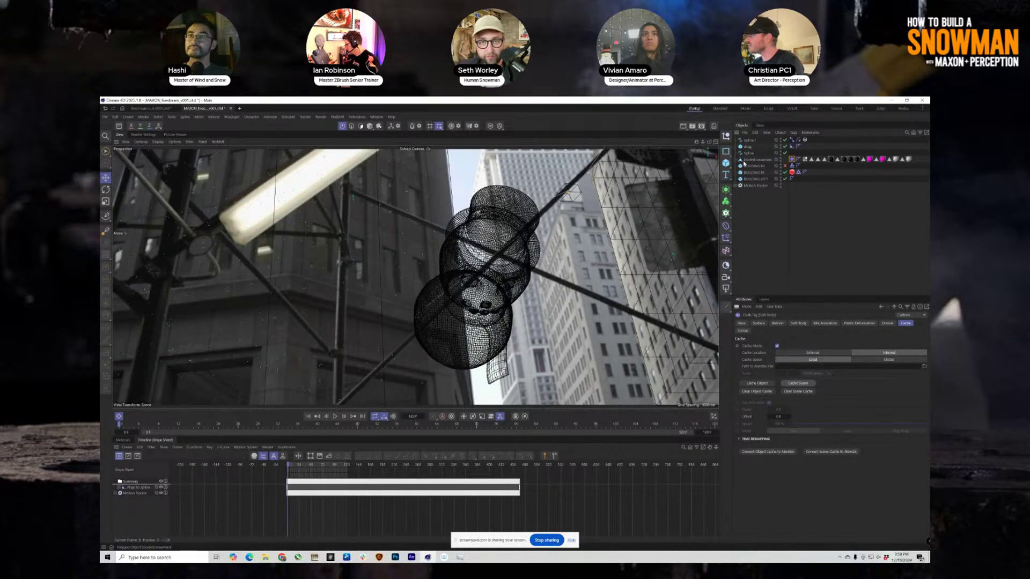
{"action": "left_click", "coordinate": [756, 186]}
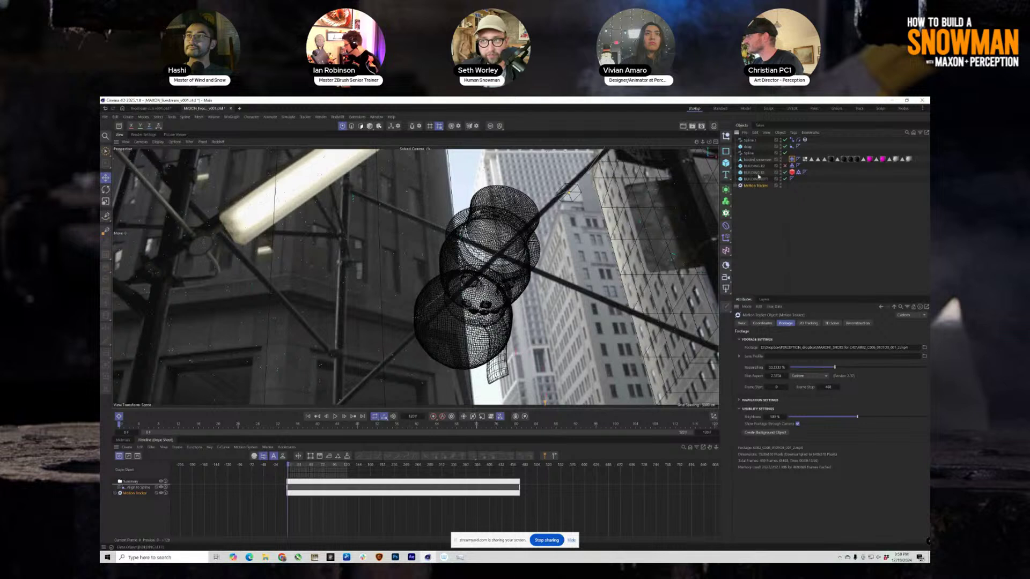
{"action": "left_click_drag", "start_coordinate": [735, 191], "coordinate": [777, 133]}
{"action": "left_click", "coordinate": [757, 200]}
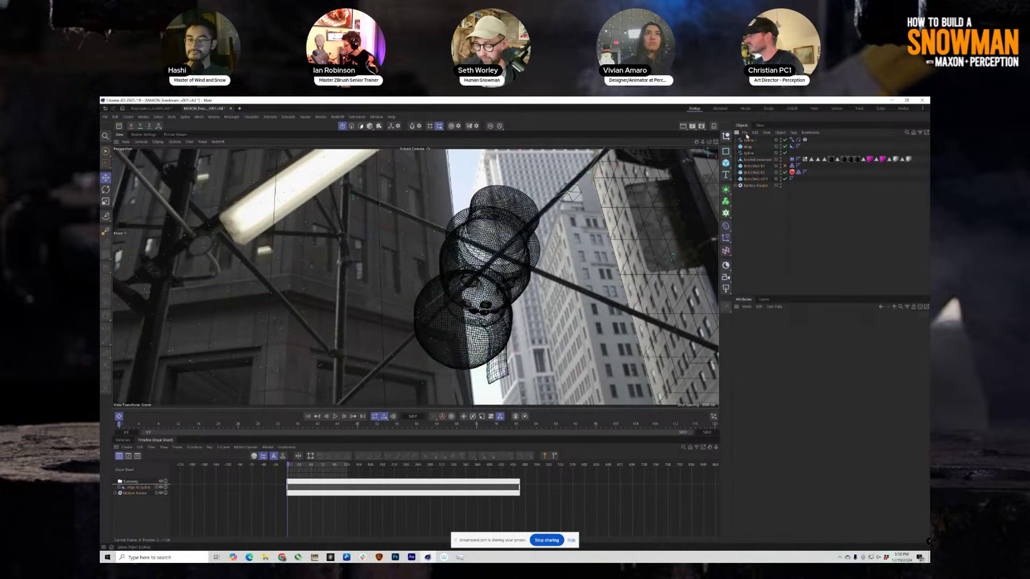
Step: Return the camera view to Gouraud shading and play the newly cached simulation
{"action": "left_click", "coordinate": [758, 173]}
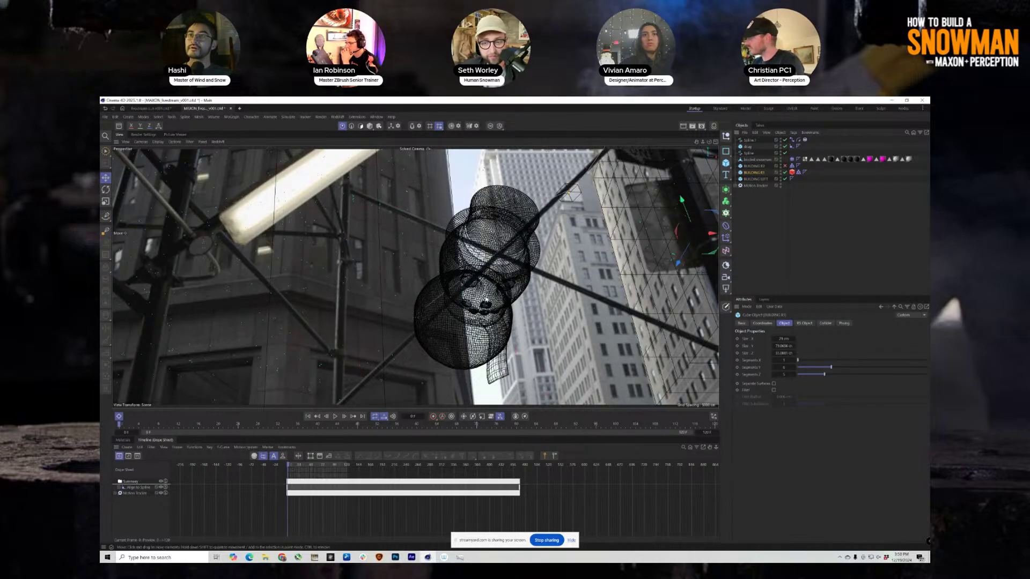
{"action": "key", "text": "n"}
{"action": "key", "text": "a"}
{"action": "left_click", "coordinate": [335, 416]}
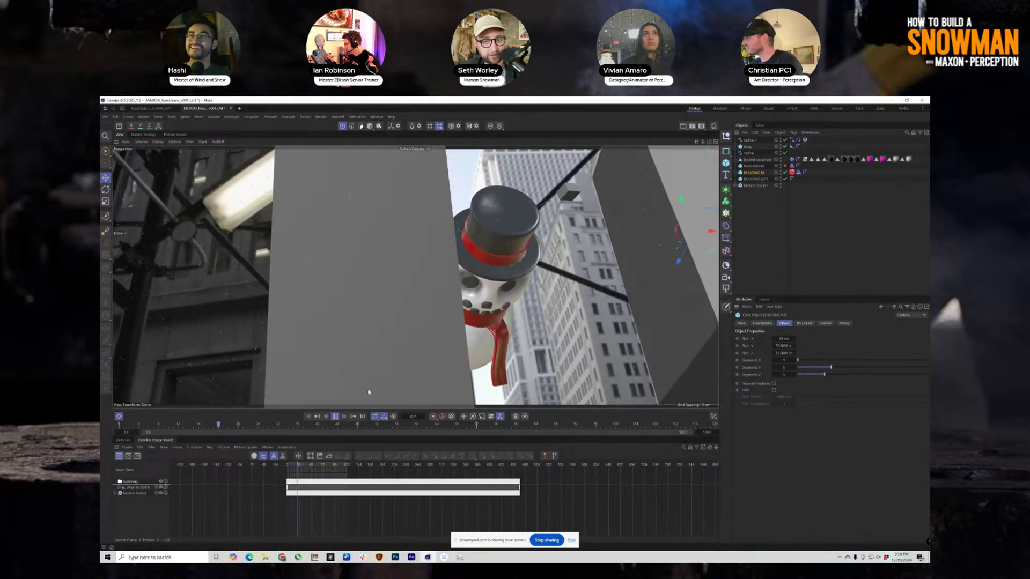
{"action": "left_click", "coordinate": [335, 416]}
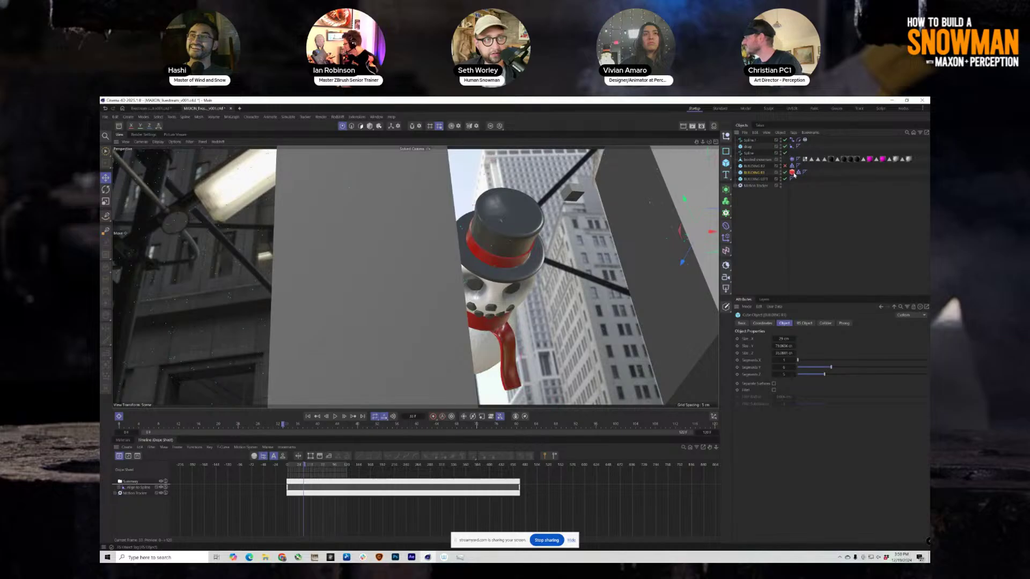
Step: Clear the scene cache at the first frame and compress the Align to Spline keyframes to a little over half their span
{"action": "left_click", "coordinate": [793, 159]}
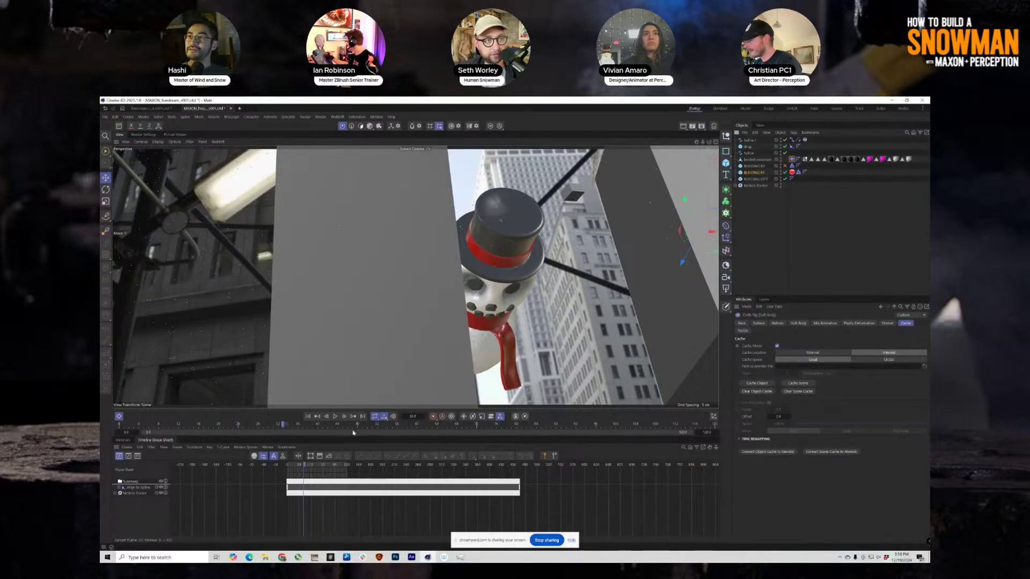
{"action": "left_click", "coordinate": [307, 417]}
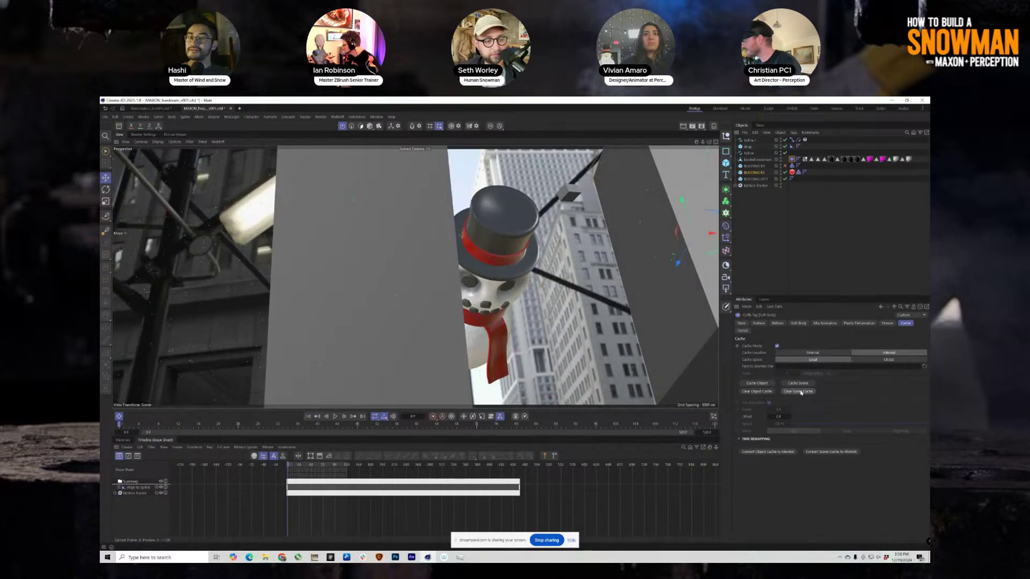
{"action": "left_click", "coordinate": [792, 147]}
{"action": "left_click_drag", "start_coordinate": [519, 477], "coordinate": [415, 476]}
Step: Cache the scene simulation with the compressed key timing, and clear that cache again
{"action": "left_click", "coordinate": [793, 159]}
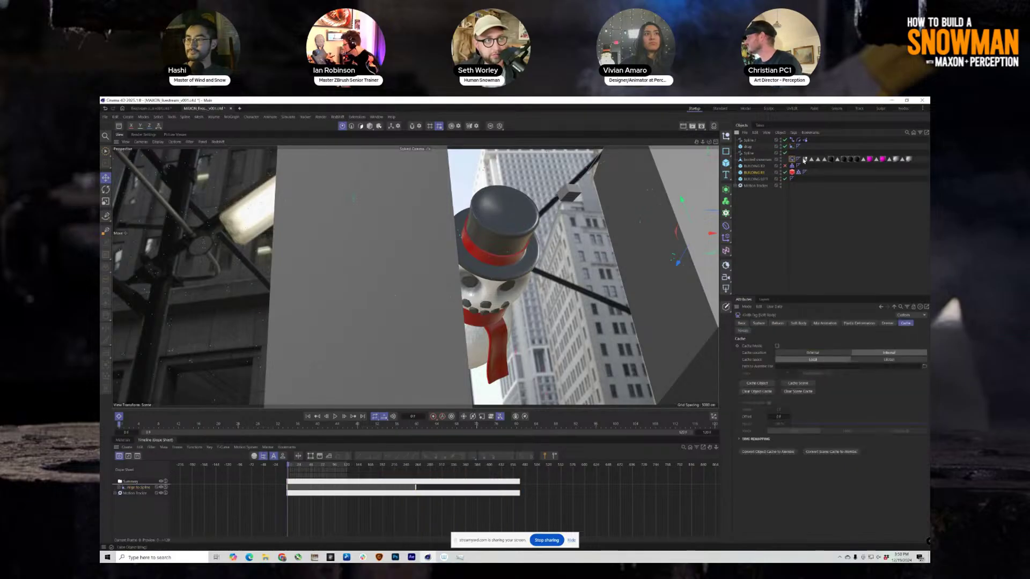
{"action": "left_click", "coordinate": [799, 384]}
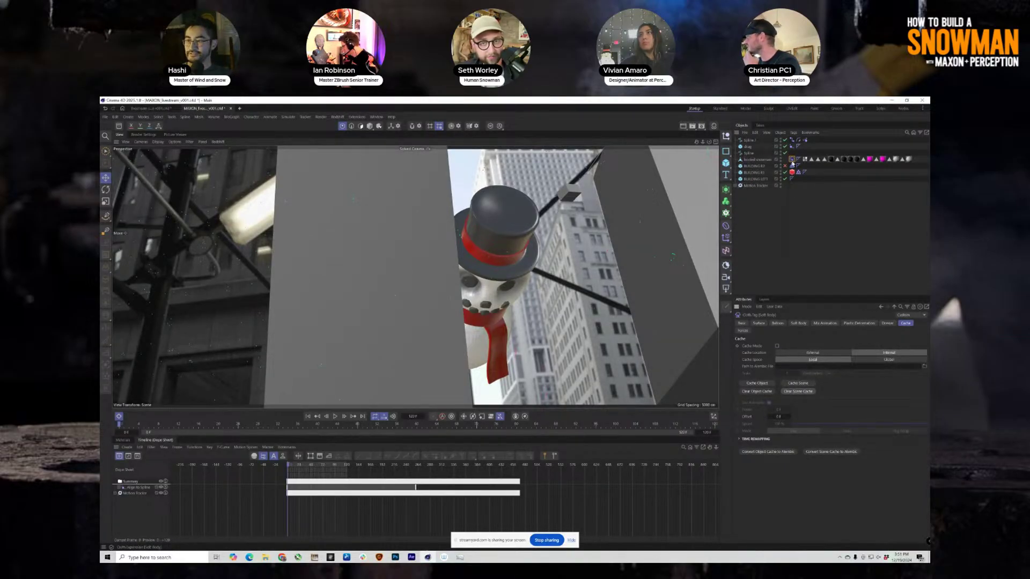
{"action": "left_click", "coordinate": [777, 323]}
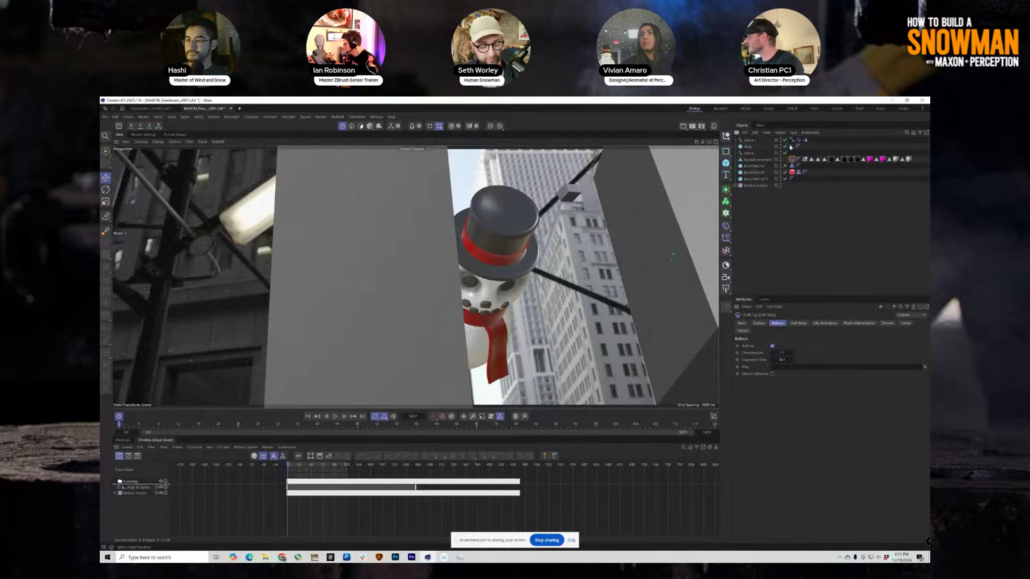
Step: Switch to the four-view layout and compress the Align to Spline keyframes further for a faster movement along the path
{"action": "key", "text": "F5"}
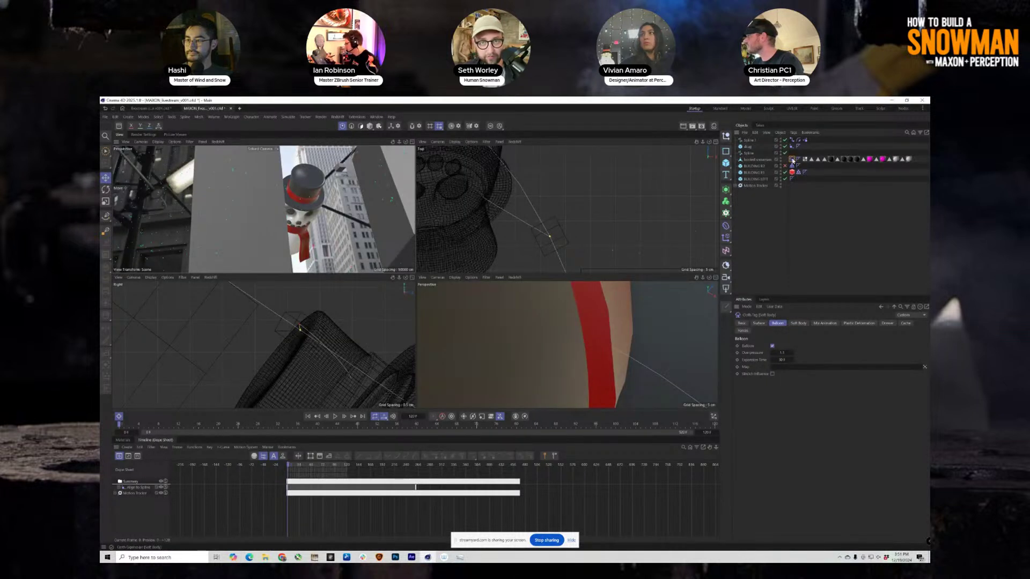
{"action": "left_click", "coordinate": [417, 482]}
{"action": "left_click_drag", "start_coordinate": [416, 476], "coordinate": [373, 475]}
Step: Reshape the Spline motion path in the Top view by moving its point near the building farther away from the snowman
{"action": "scroll", "coordinate": [563, 228], "scroll_direction": "down", "scroll_amount": 5}
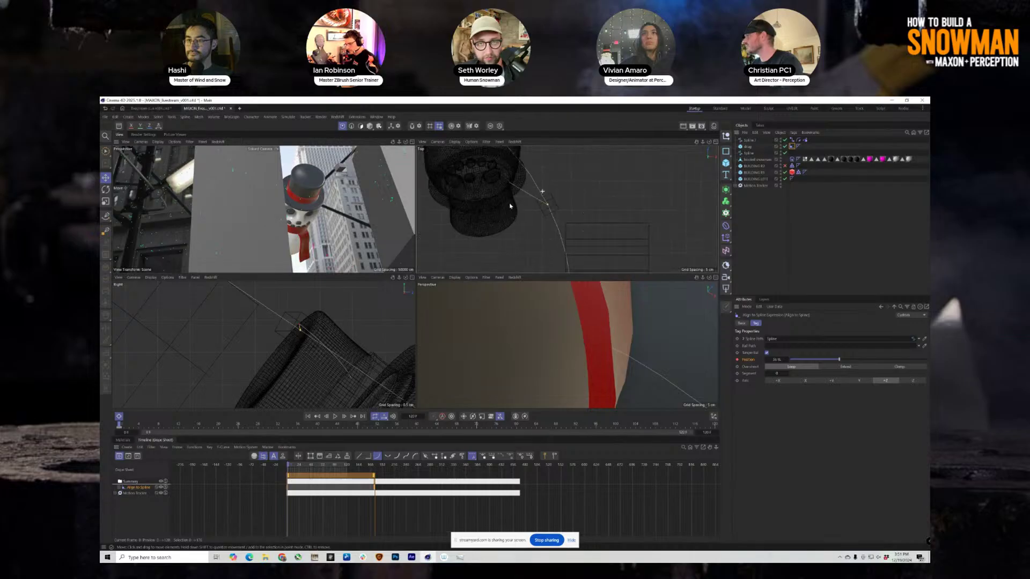
{"action": "key", "text": "9"}
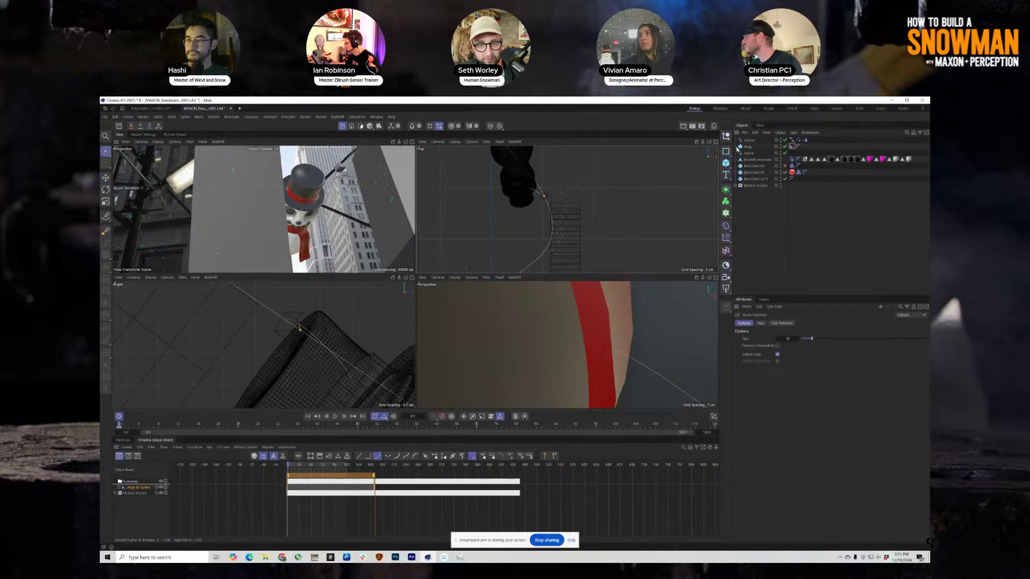
{"action": "left_click", "coordinate": [546, 197]}
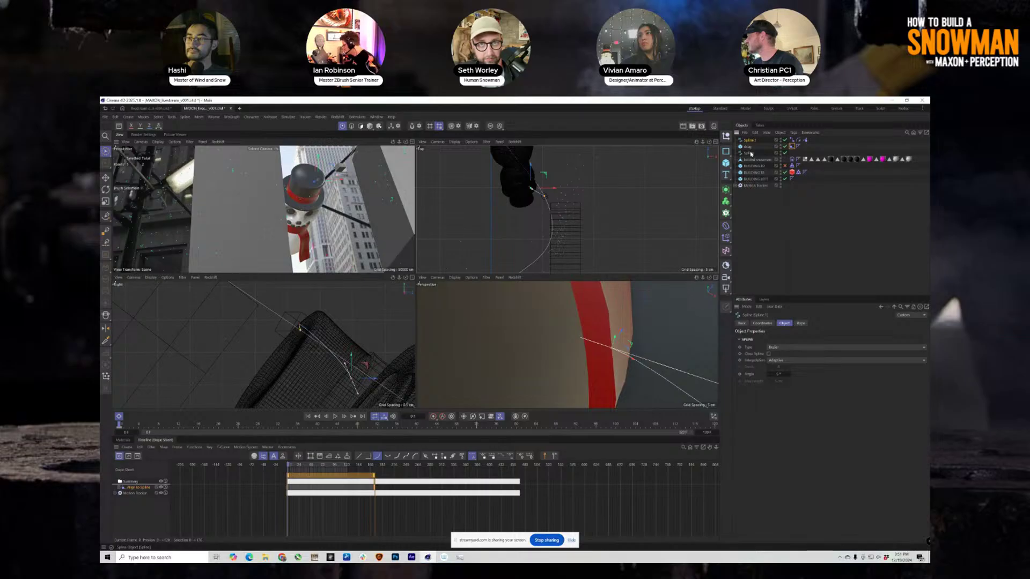
{"action": "left_click", "coordinate": [751, 153]}
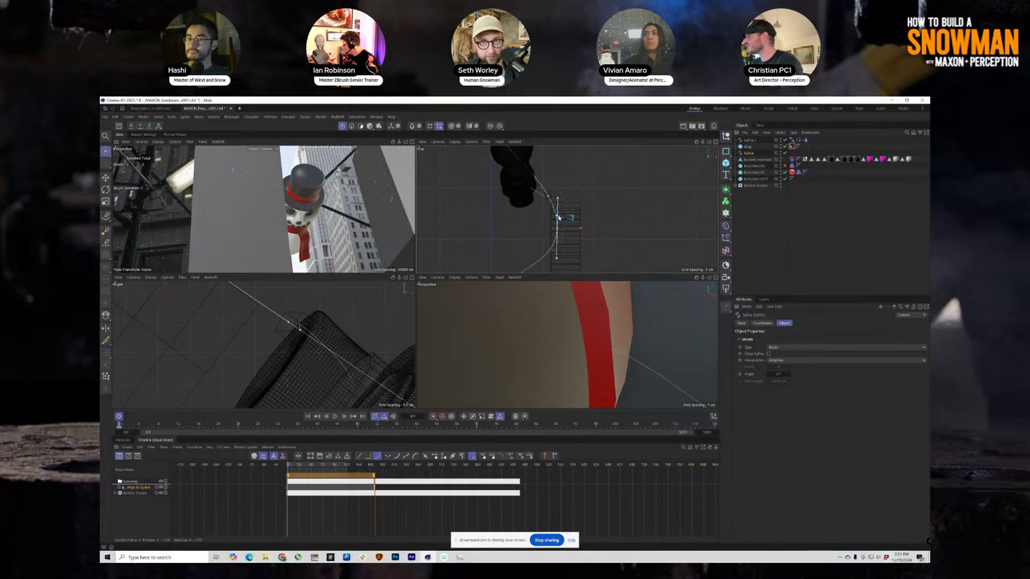
{"action": "left_click_drag", "start_coordinate": [559, 218], "coordinate": [562, 240]}
Step: Try caching the scene simulation with the reshaped path in the enlarged camera view, and clear the partial cache
{"action": "left_click", "coordinate": [792, 160]}
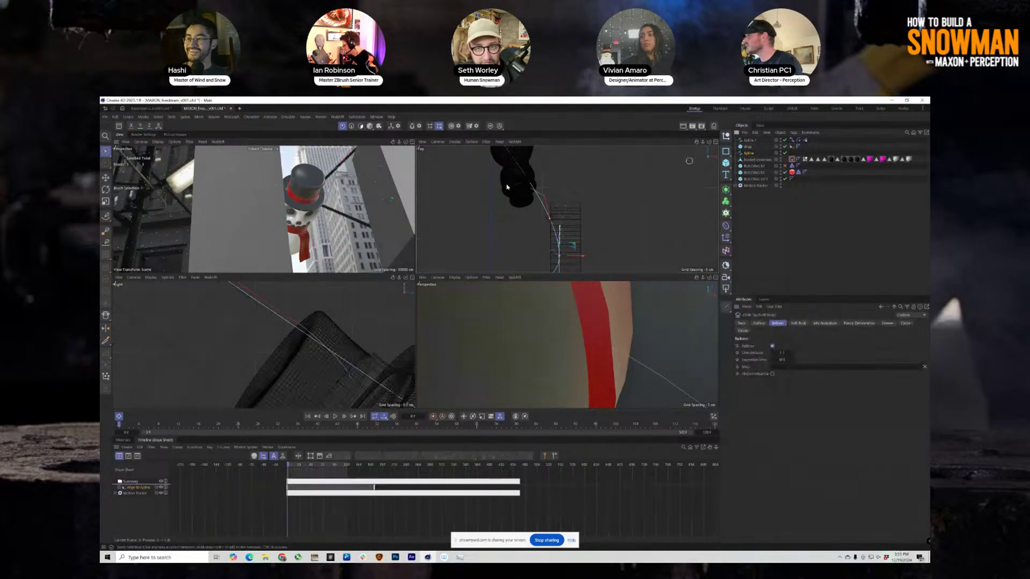
{"action": "left_click", "coordinate": [412, 142]}
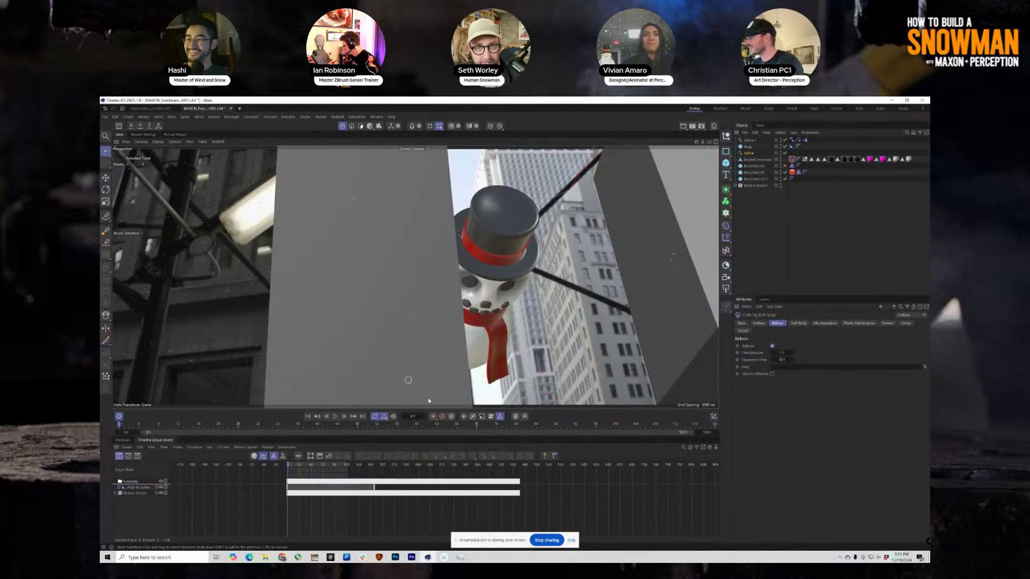
{"action": "left_click", "coordinate": [904, 324]}
{"action": "left_click", "coordinate": [798, 384]}
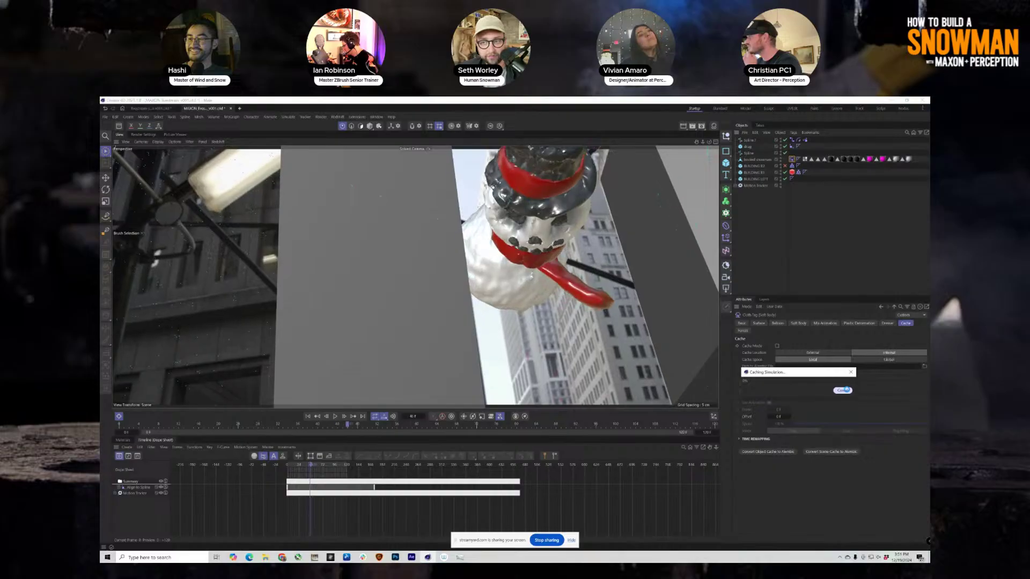
{"action": "left_click", "coordinate": [842, 391]}
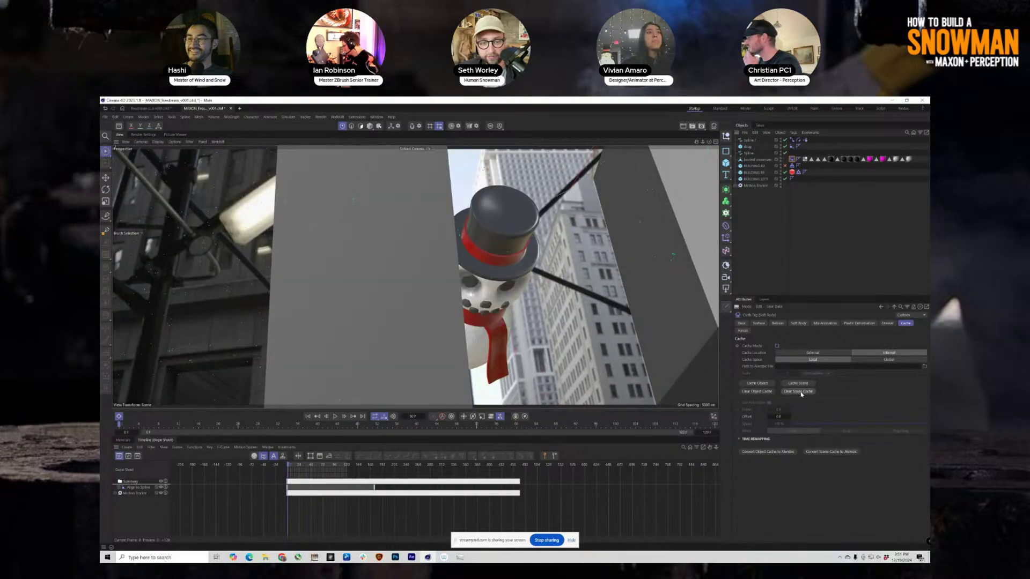
Step: Lower the snowman soft body's balloon overpressure and add a Turbulence force to the scene
{"action": "left_click", "coordinate": [778, 324]}
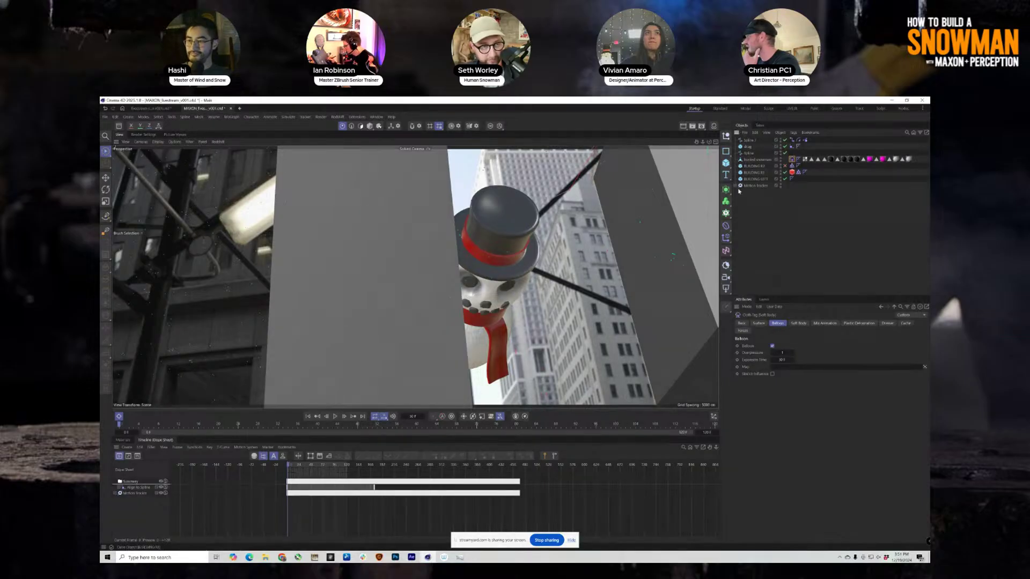
{"action": "left_click", "coordinate": [288, 117]}
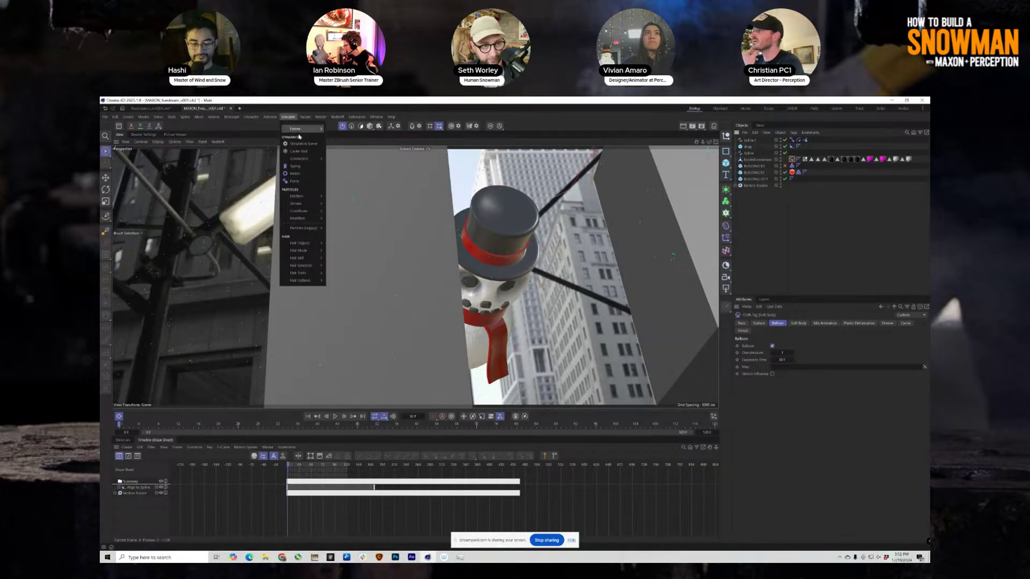
{"action": "mouse_move", "coordinate": [301, 129]}
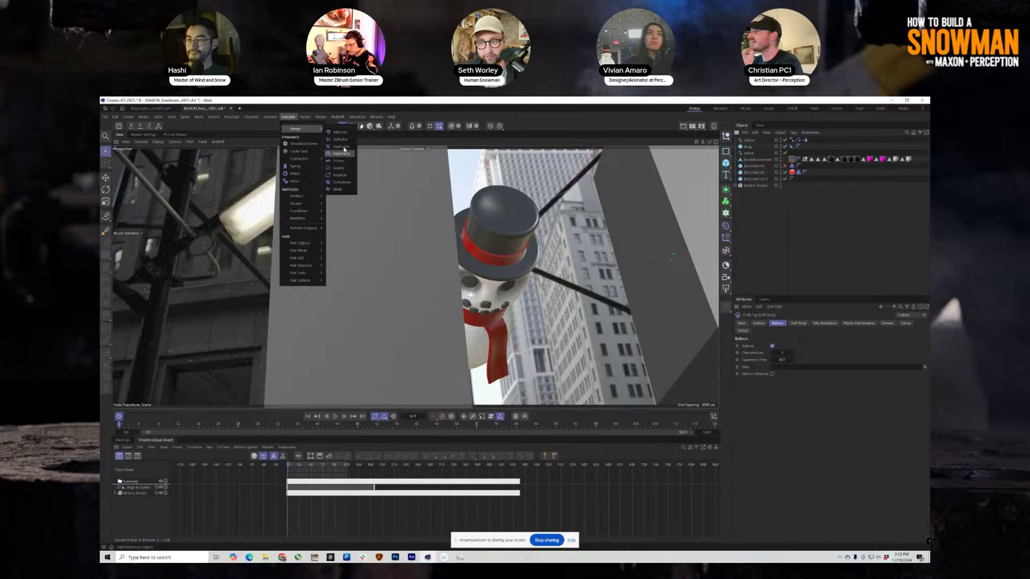
{"action": "left_click", "coordinate": [342, 183]}
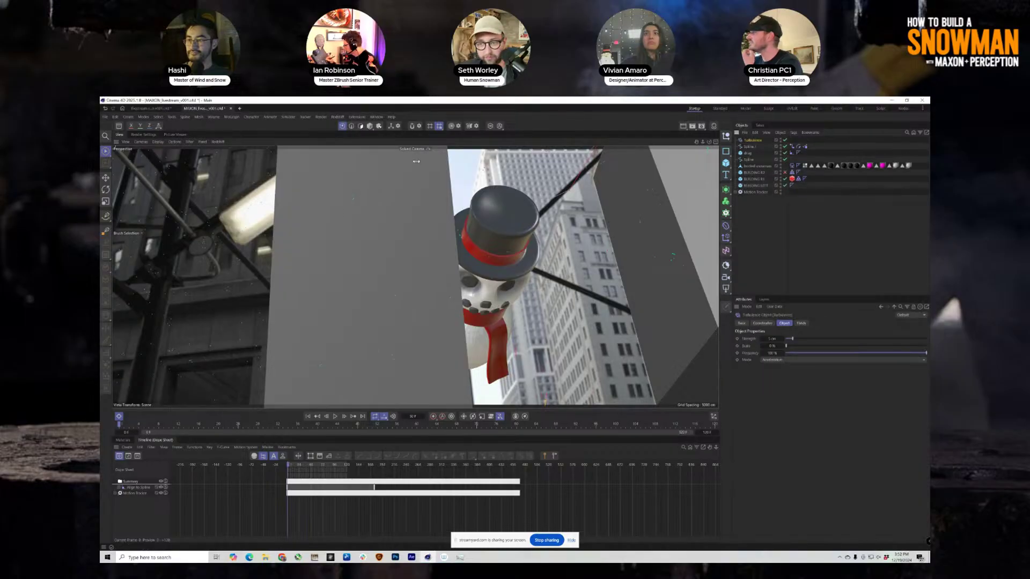
Step: Add a Wind force, move it behind the snowman in the Top view, and rotate it to aim the wind
{"action": "left_click", "coordinate": [289, 117]}
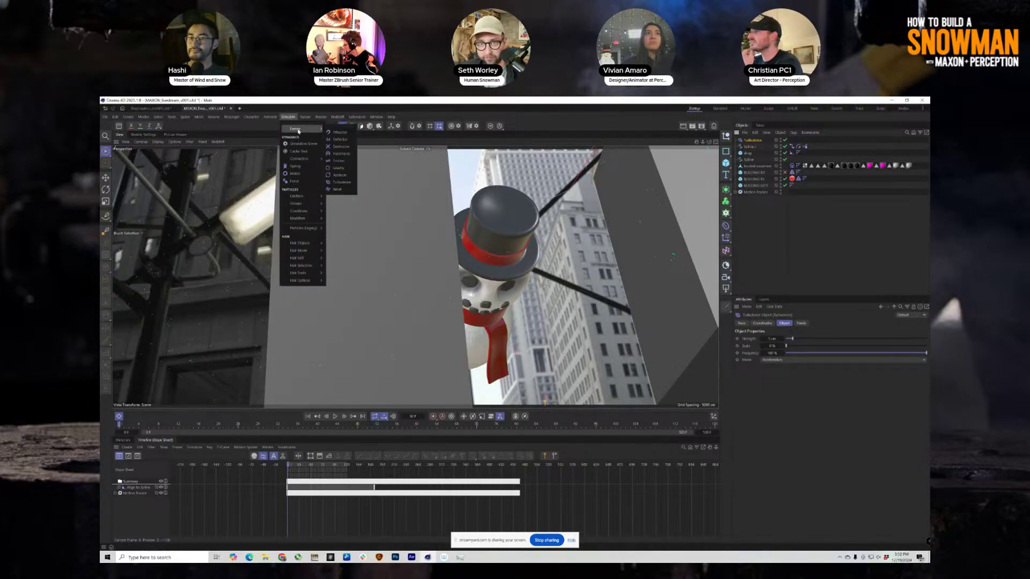
{"action": "mouse_move", "coordinate": [314, 130]}
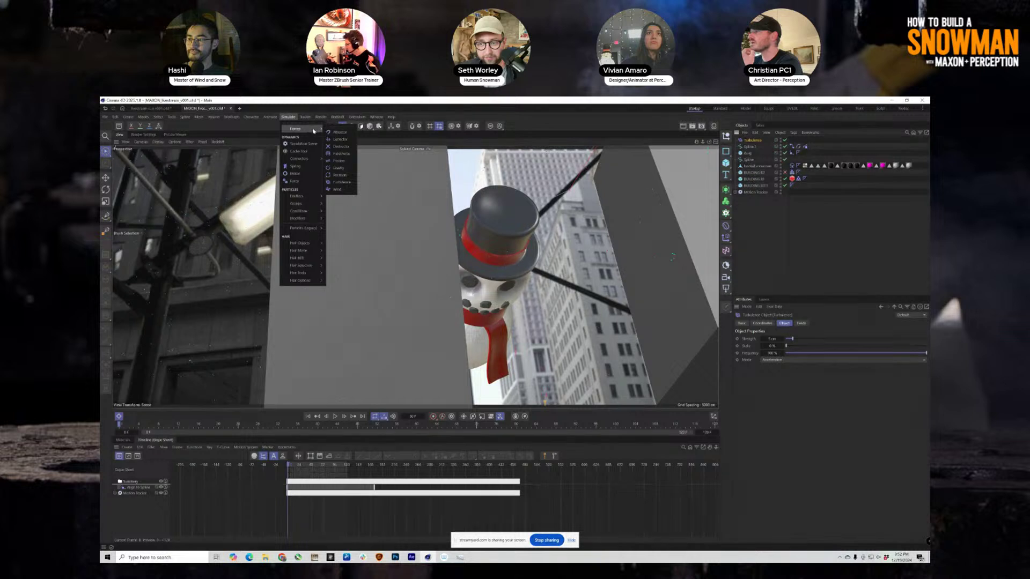
{"action": "left_click", "coordinate": [337, 190]}
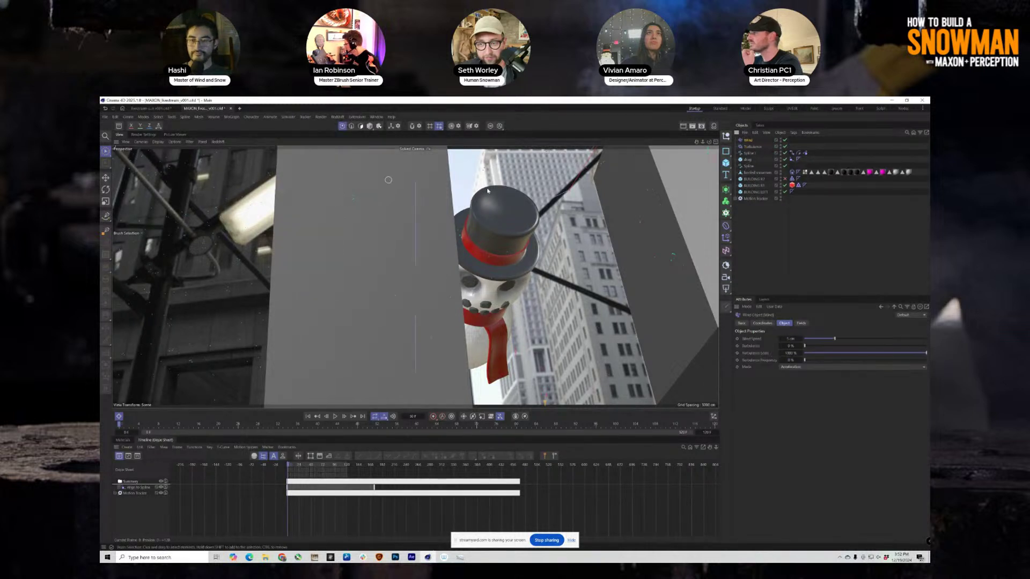
{"action": "middle_click", "coordinate": [624, 207]}
{"action": "right_click_drag", "start_coordinate": [558, 191], "coordinate": [465, 219], "text": "alt"}
{"action": "left_click_drag", "start_coordinate": [512, 236], "coordinate": [496, 198]}
{"action": "key", "text": "r"}
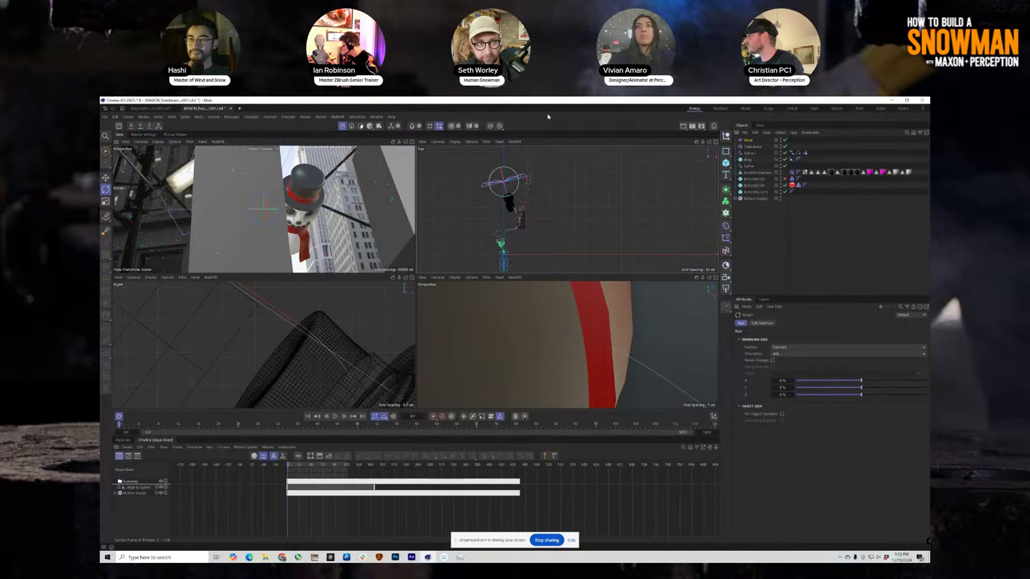
Step: Increase the Turbulence force's scale a little and cache the scene simulation with both forces
{"action": "left_click", "coordinate": [752, 146]}
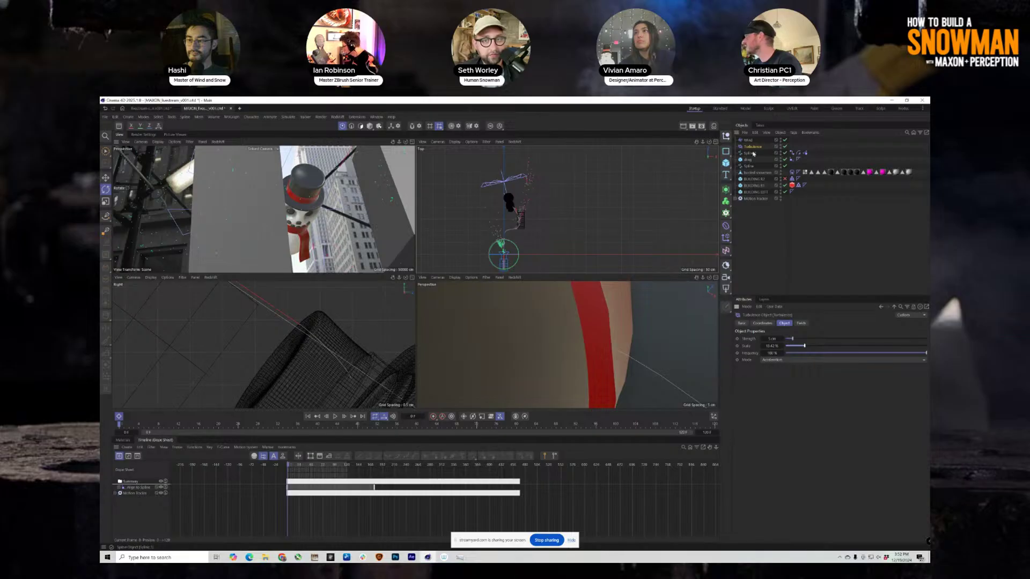
{"action": "left_click", "coordinate": [791, 173]}
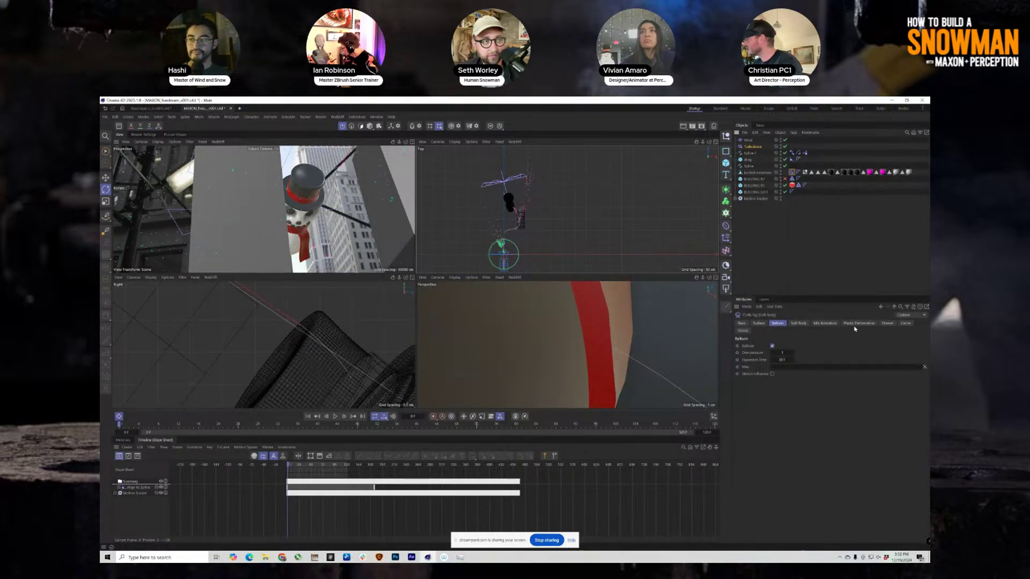
{"action": "left_click", "coordinate": [905, 324]}
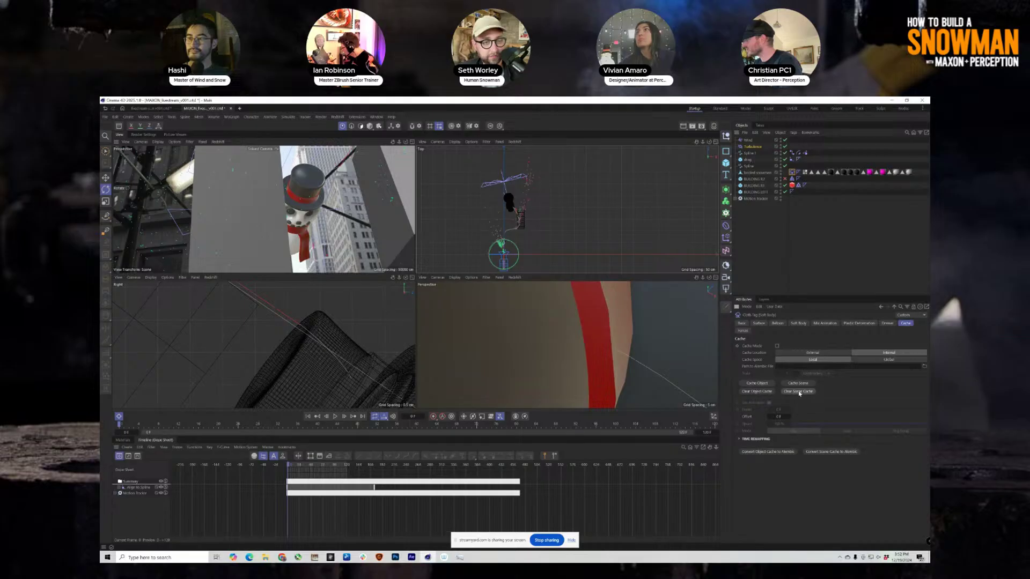
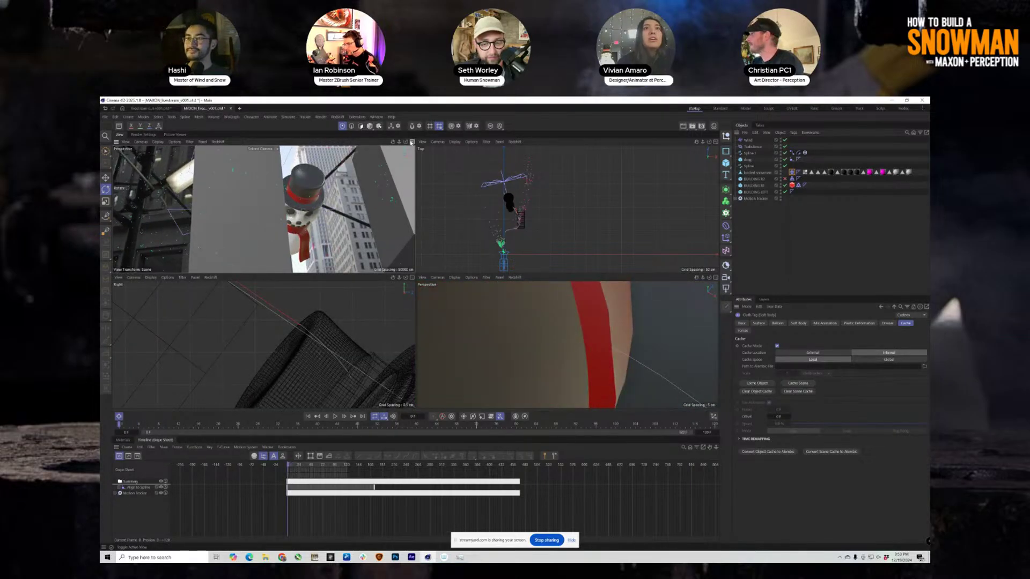
Step: Enlarge the camera view and play back the newly cached simulation with wind and turbulence
{"action": "left_click", "coordinate": [412, 142]}
{"action": "left_click", "coordinate": [335, 417]}
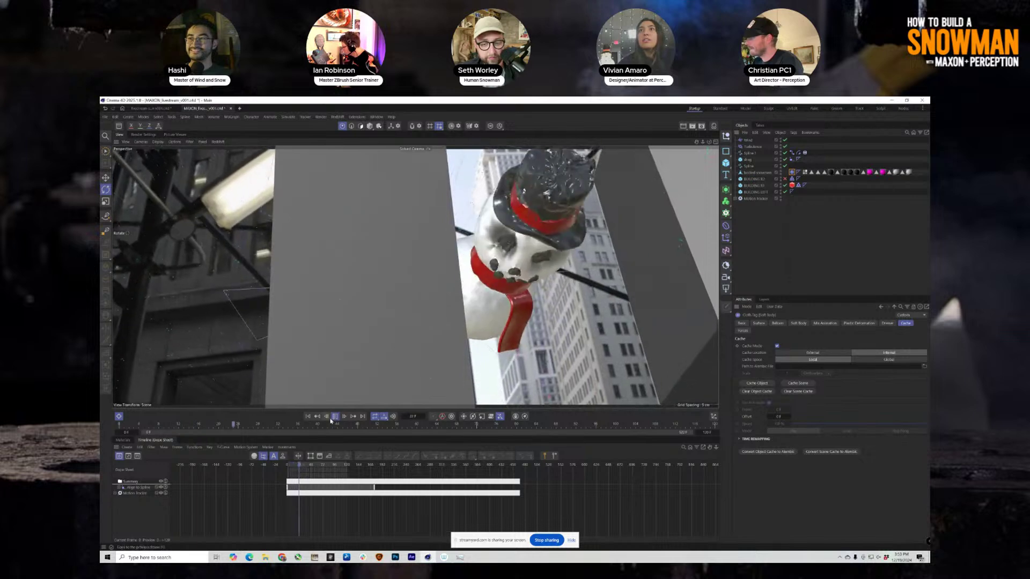
{"action": "left_click", "coordinate": [333, 417]}
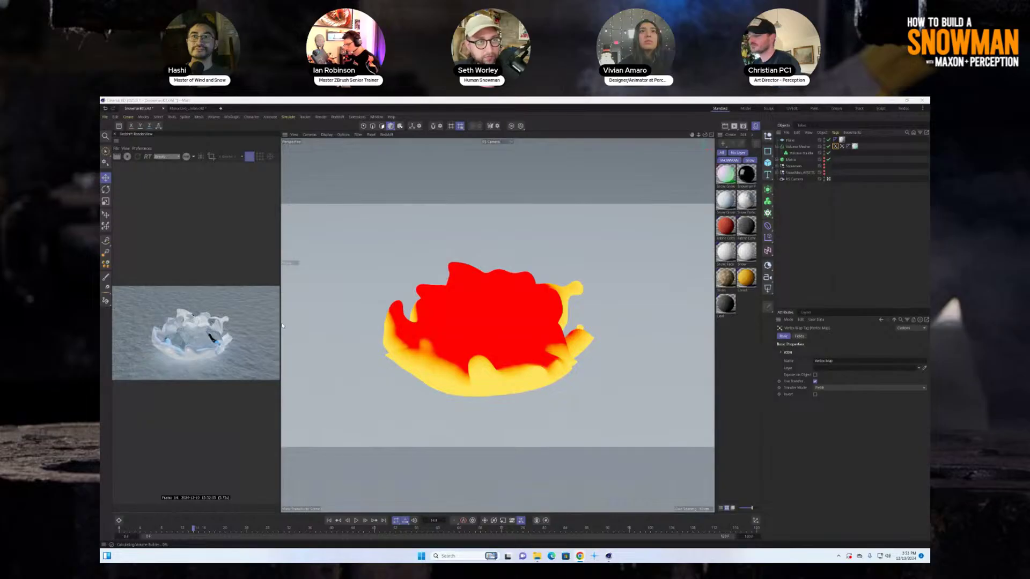
Step: Widen the render view, play the snow splash with the Vertex Map Edge displayed, and render the frame it stops on
{"action": "left_click_drag", "start_coordinate": [280, 325], "coordinate": [412, 315]}
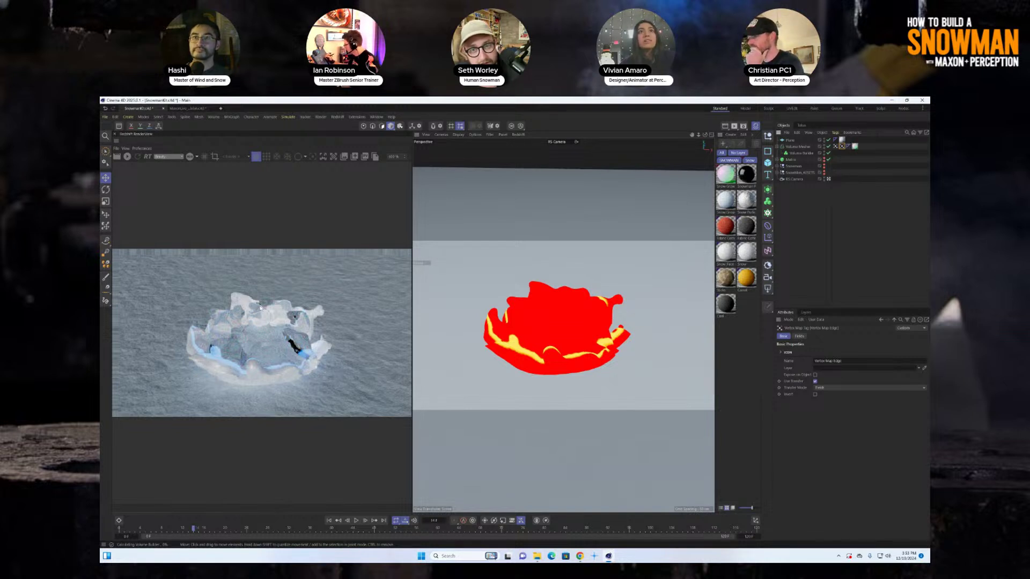
{"action": "left_click", "coordinate": [339, 521]}
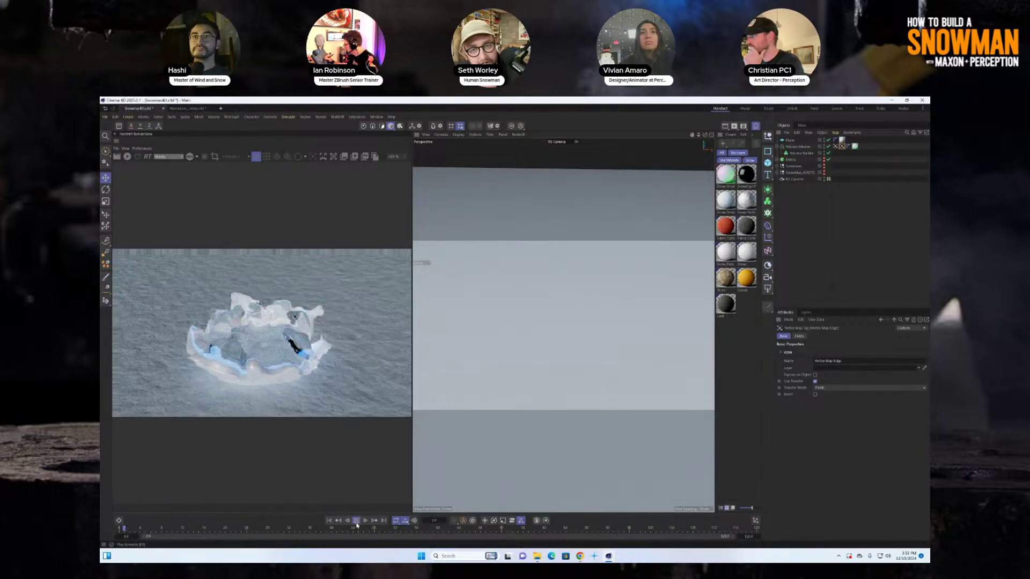
{"action": "left_click", "coordinate": [357, 521]}
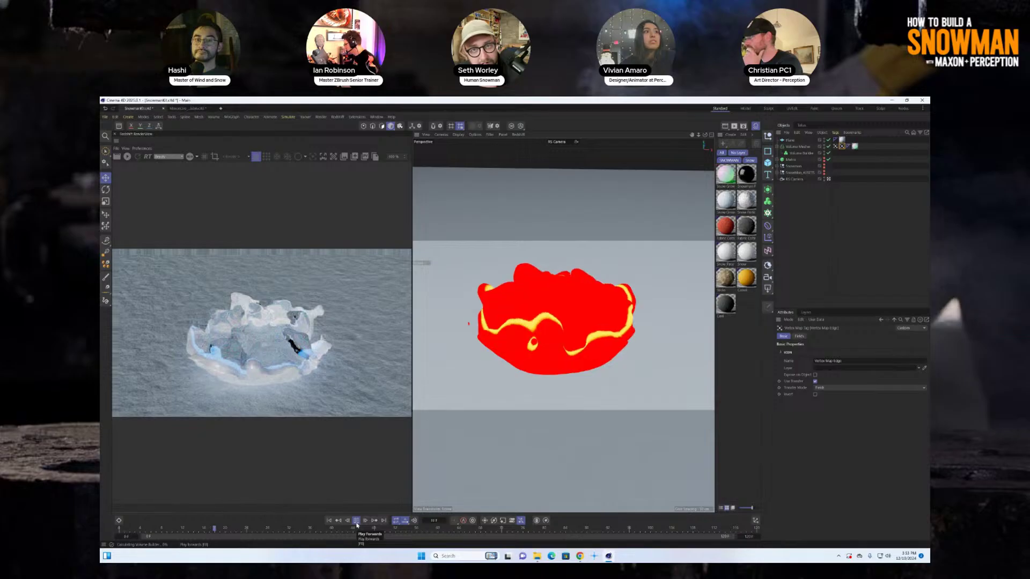
{"action": "left_click", "coordinate": [357, 520]}
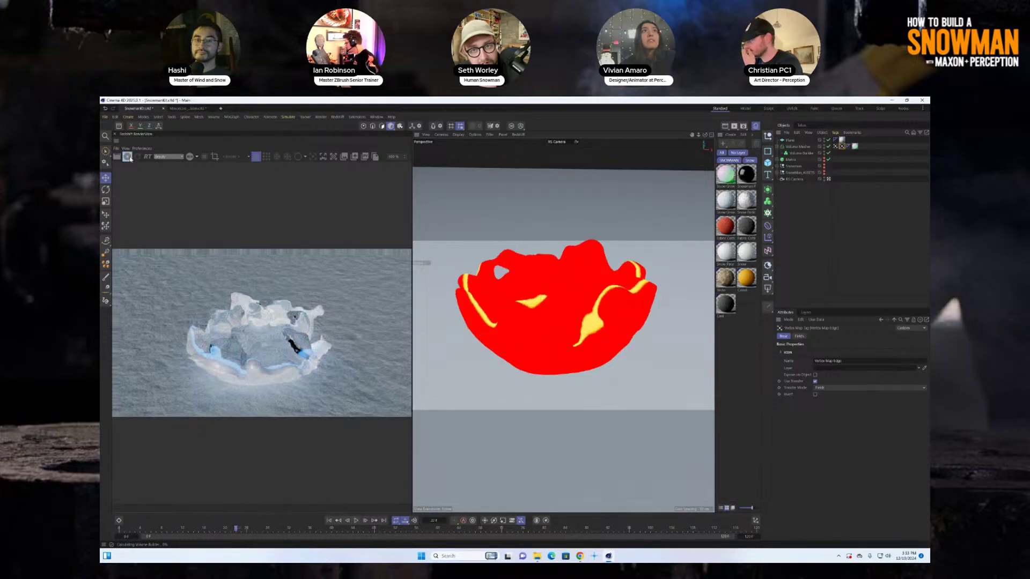
{"action": "left_click", "coordinate": [128, 156]}
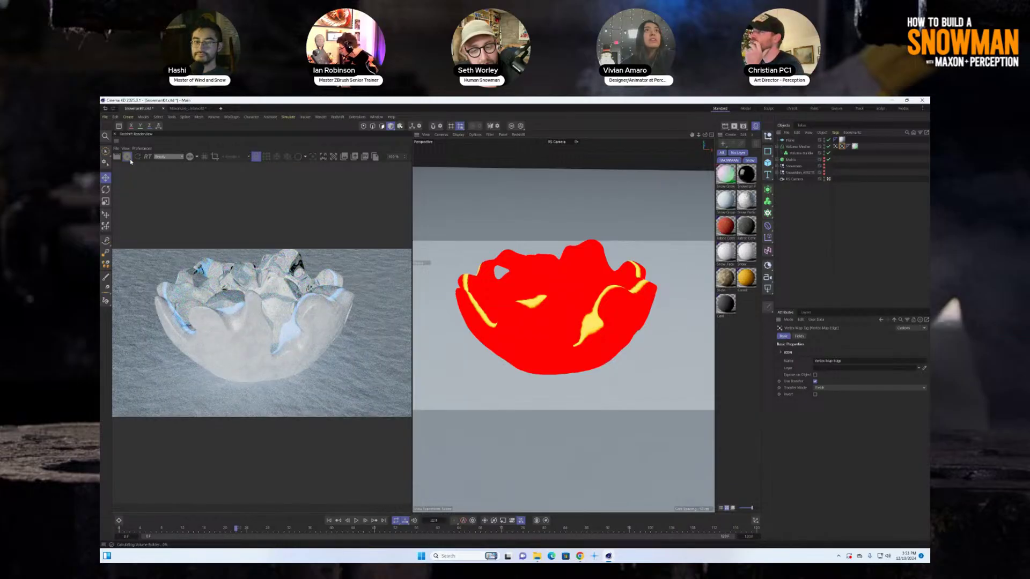
Step: Pull the RS Camera back from the snow splash, render the wider framing, and narrow the render view slightly
{"action": "scroll", "coordinate": [478, 311], "scroll_direction": "down", "scroll_amount": 5}
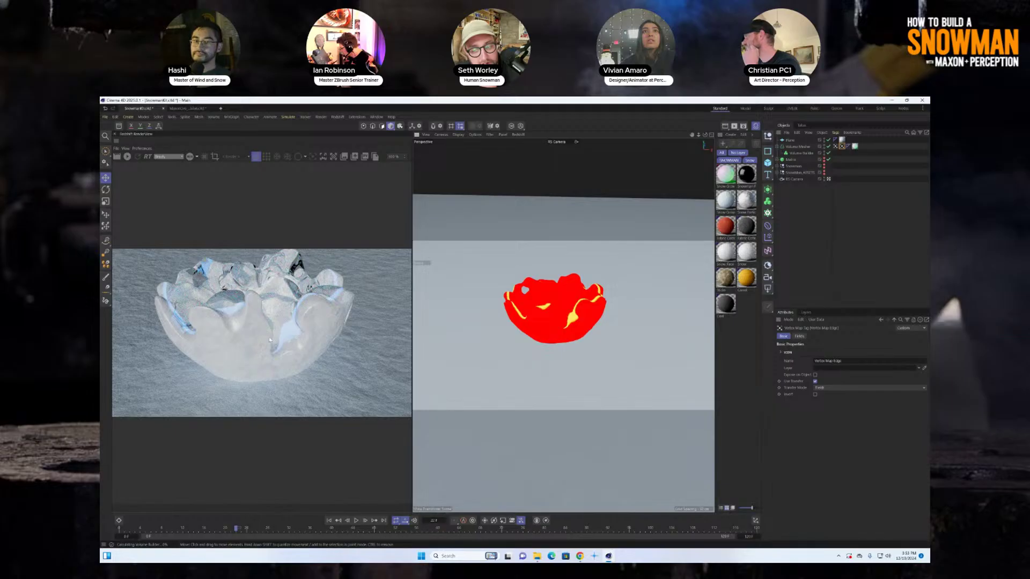
{"action": "middle_click_drag", "start_coordinate": [558, 305], "coordinate": [555, 331], "text": "alt"}
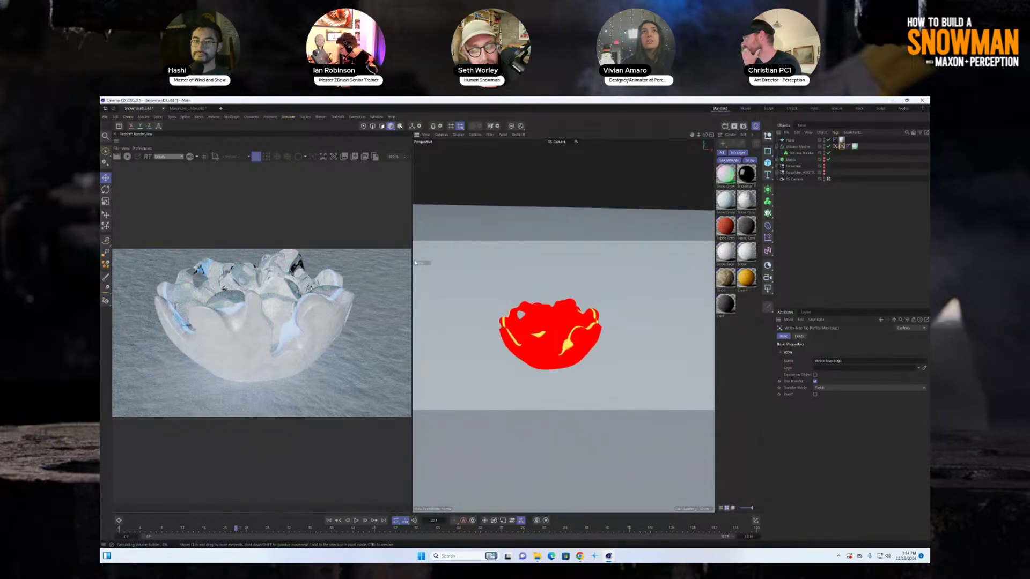
{"action": "left_click", "coordinate": [127, 156]}
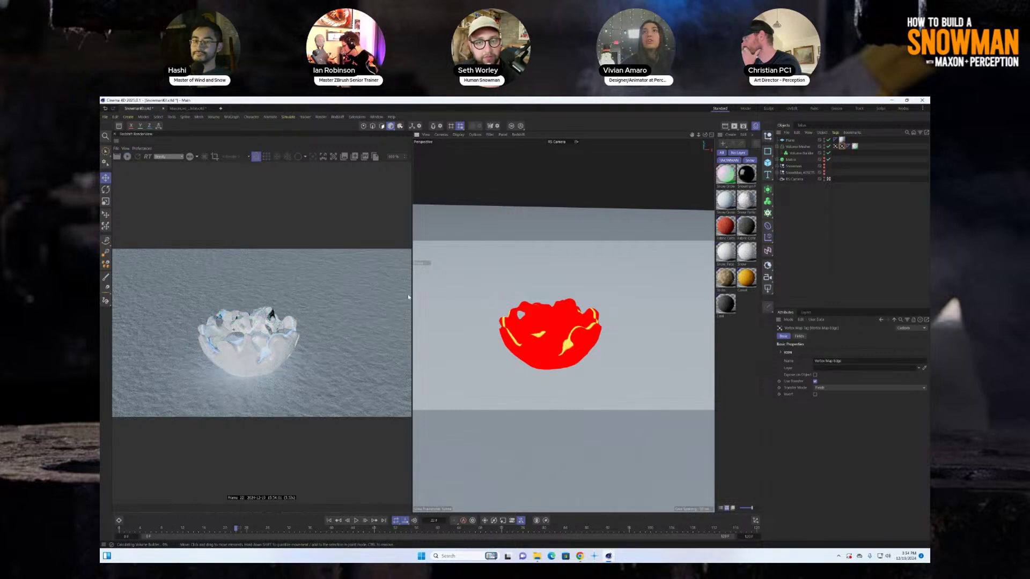
{"action": "left_click_drag", "start_coordinate": [412, 295], "coordinate": [362, 295]}
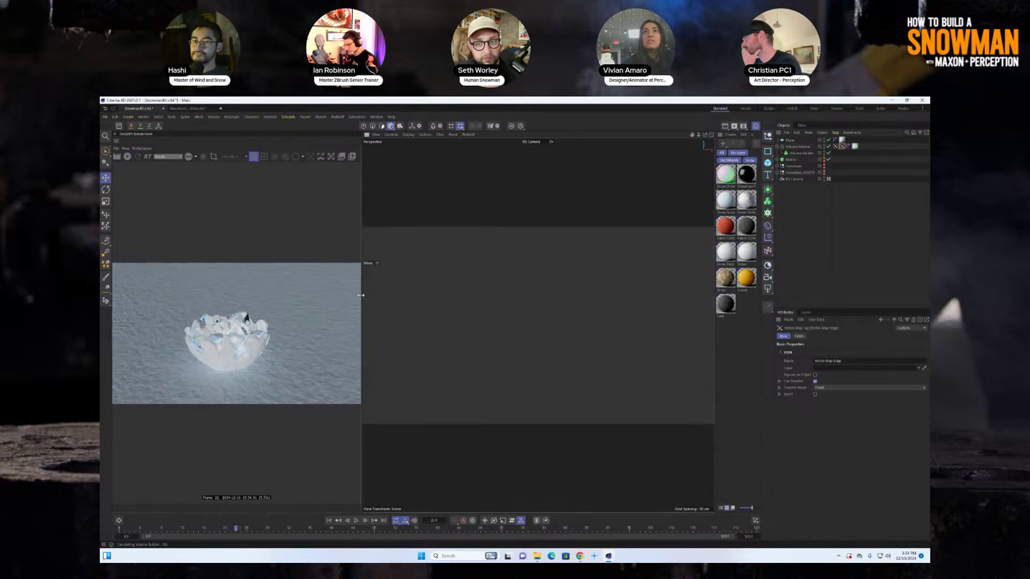
Step: Replay the splash from the first frame, stop partway, and show the Fields settings of the Vertex Map tag
{"action": "left_click", "coordinate": [329, 521]}
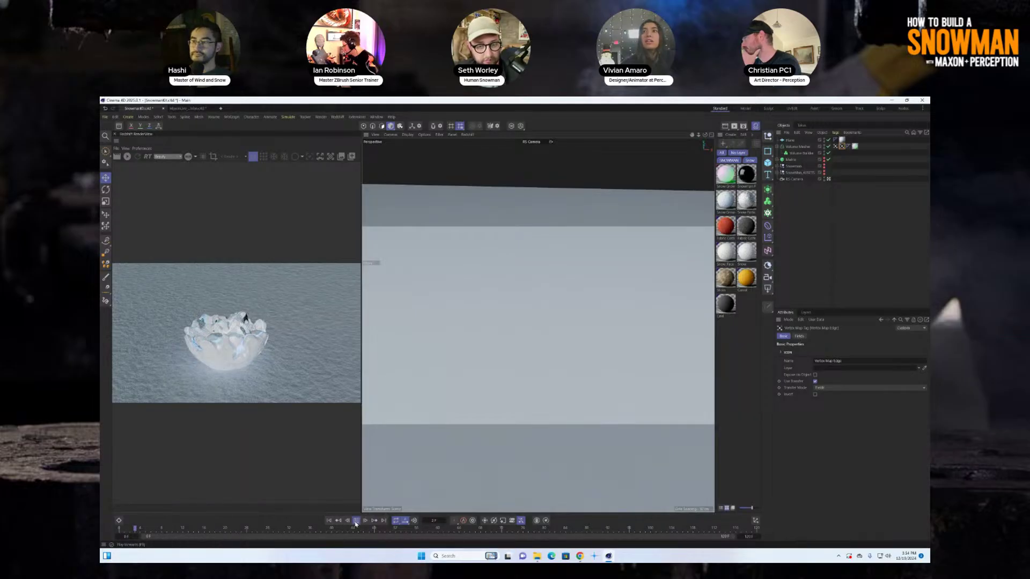
{"action": "left_click", "coordinate": [356, 521]}
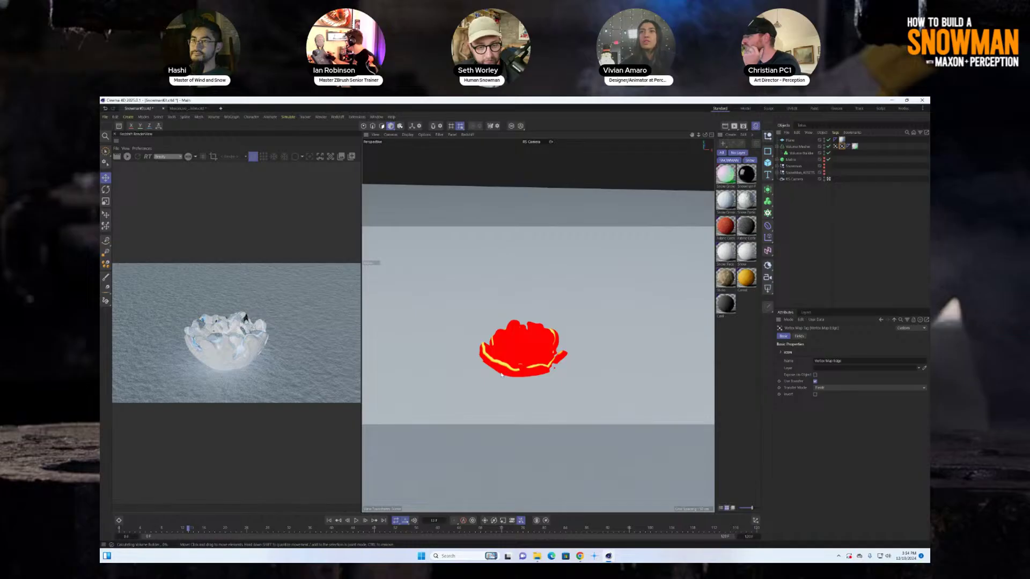
{"action": "left_click", "coordinate": [835, 146]}
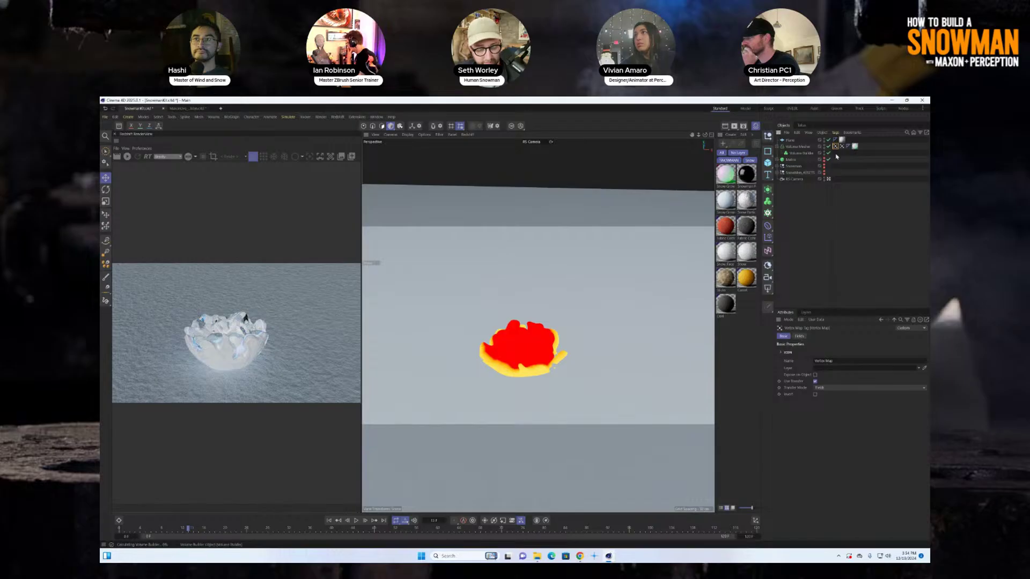
{"action": "left_click", "coordinate": [800, 336]}
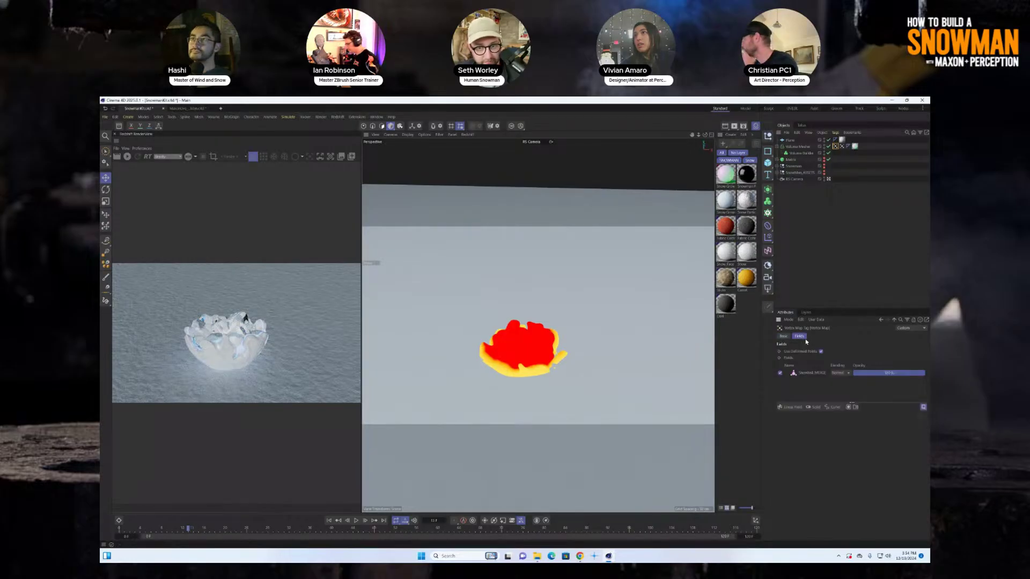
Step: Add a Solid layer to the Vertex Map's fields, with its value at 0% and its blending set to Min, in an enlarged viewport
{"action": "left_click", "coordinate": [811, 374]}
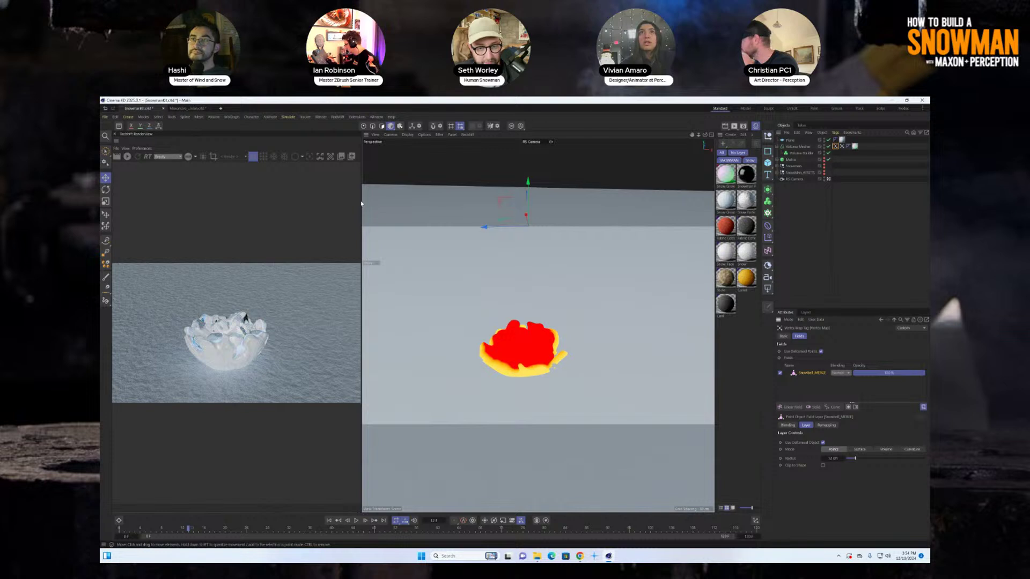
{"action": "left_click_drag", "start_coordinate": [362, 204], "coordinate": [220, 204]}
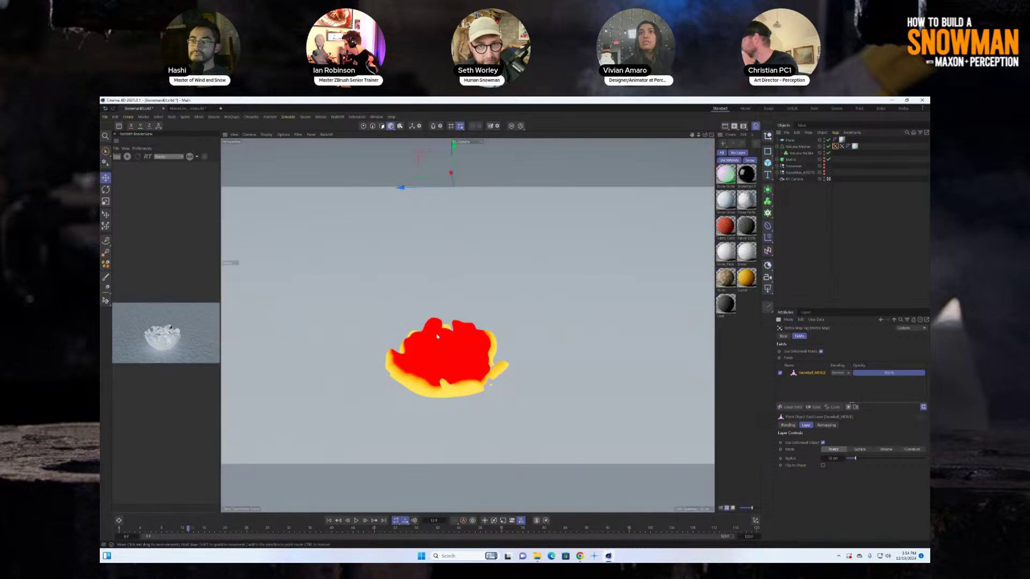
{"action": "left_click", "coordinate": [813, 407]}
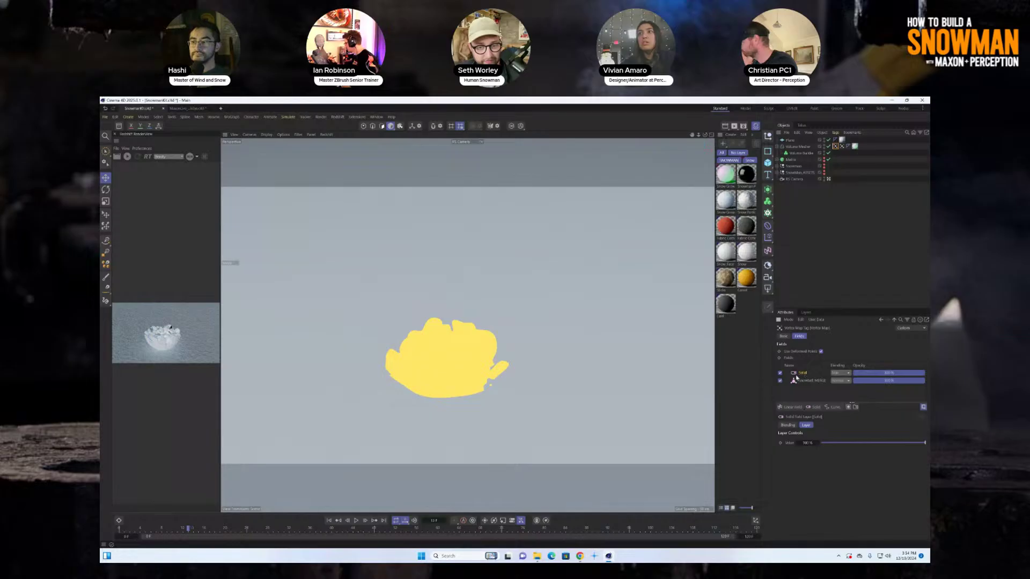
{"action": "left_click", "coordinate": [780, 374]}
{"action": "left_click", "coordinate": [780, 374]}
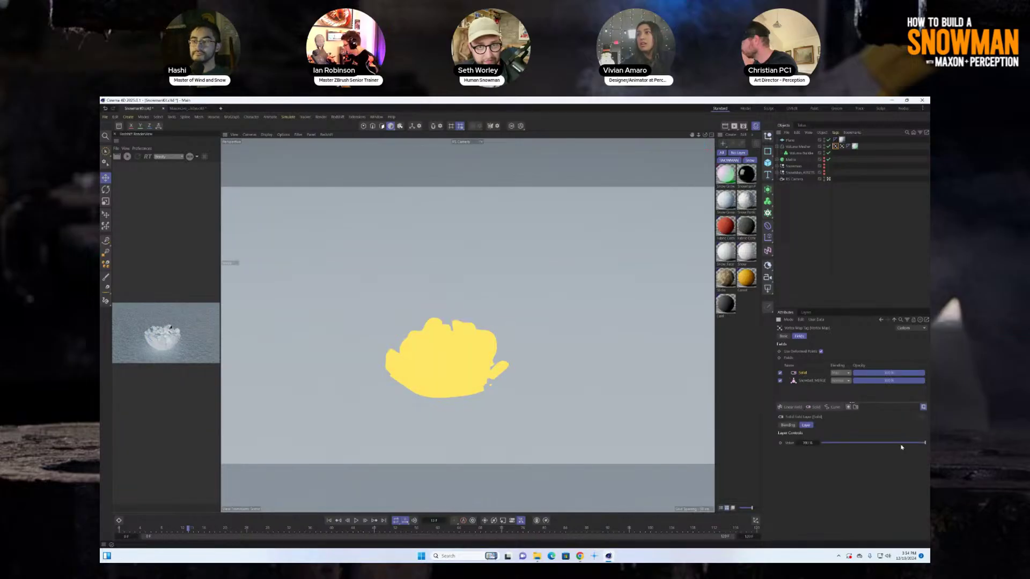
{"action": "left_click_drag", "start_coordinate": [925, 445], "coordinate": [789, 442]}
{"action": "left_click", "coordinate": [840, 373]}
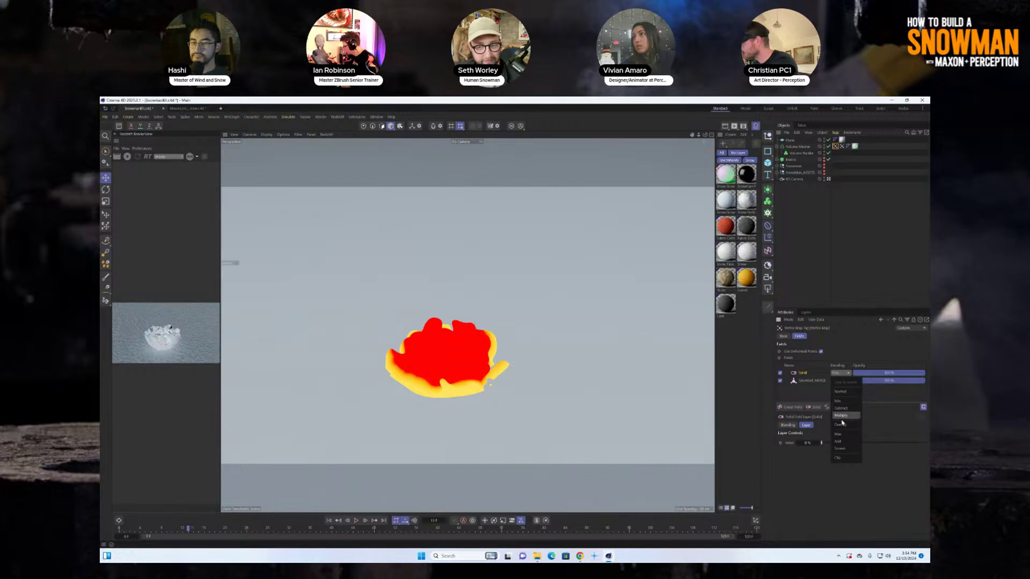
{"action": "left_click", "coordinate": [839, 401]}
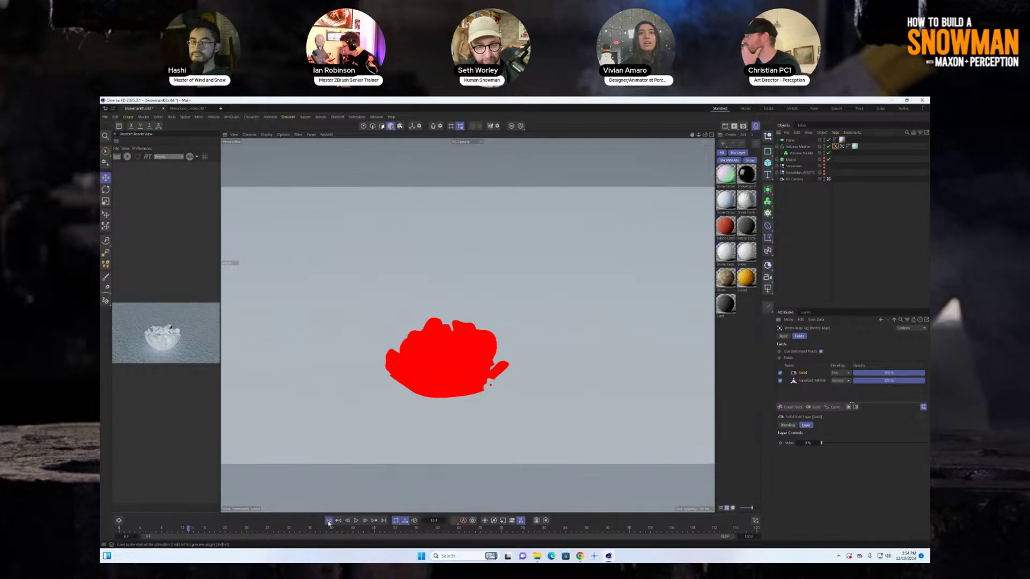
Step: Keyframe the Solid layer's opacity from 100% at the first frame to 0% at frame 20, and play back the splash
{"action": "key", "text": "shift+f"}
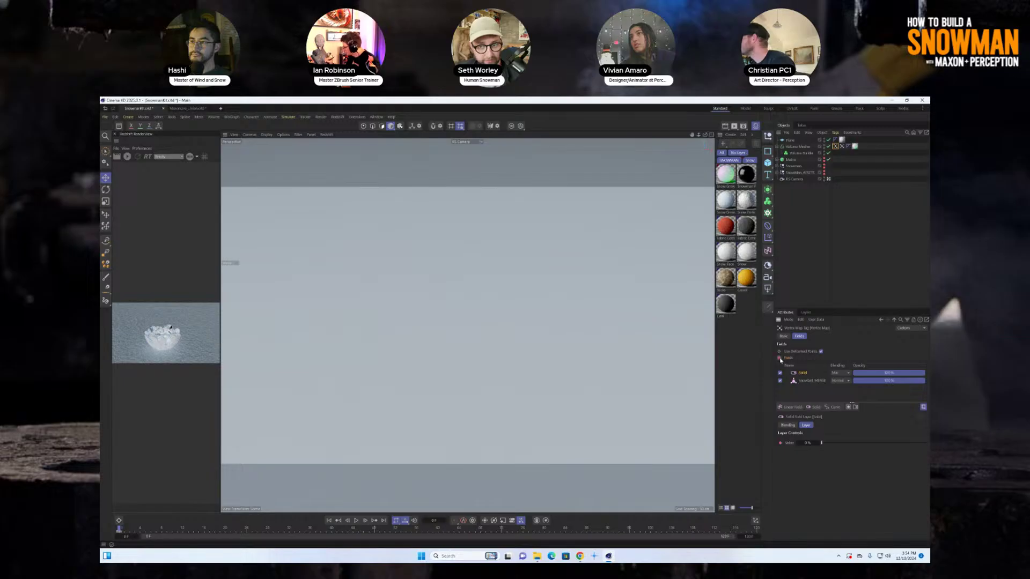
{"action": "left_click", "coordinate": [227, 530]}
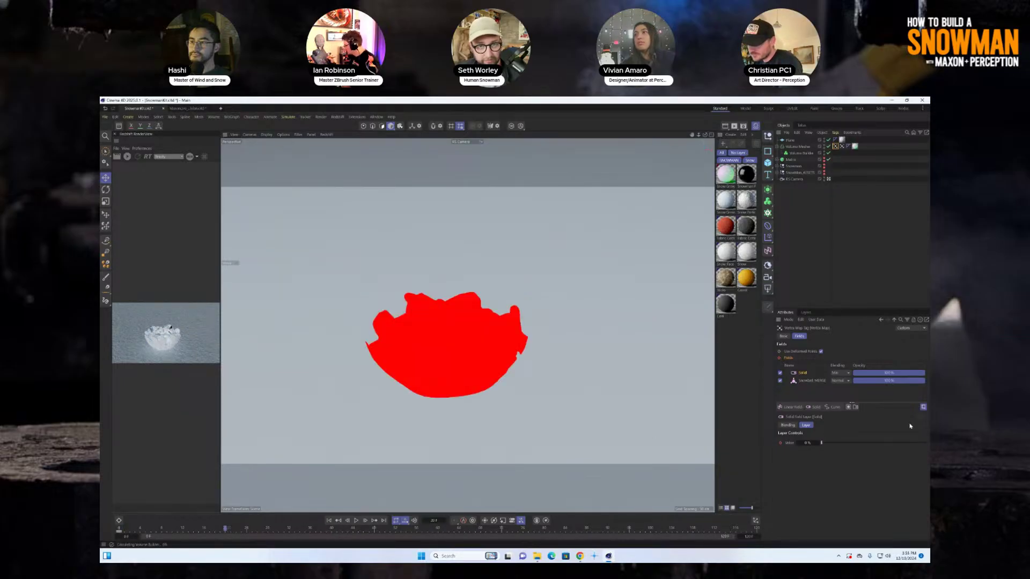
{"action": "left_click_drag", "start_coordinate": [911, 374], "coordinate": [860, 374]}
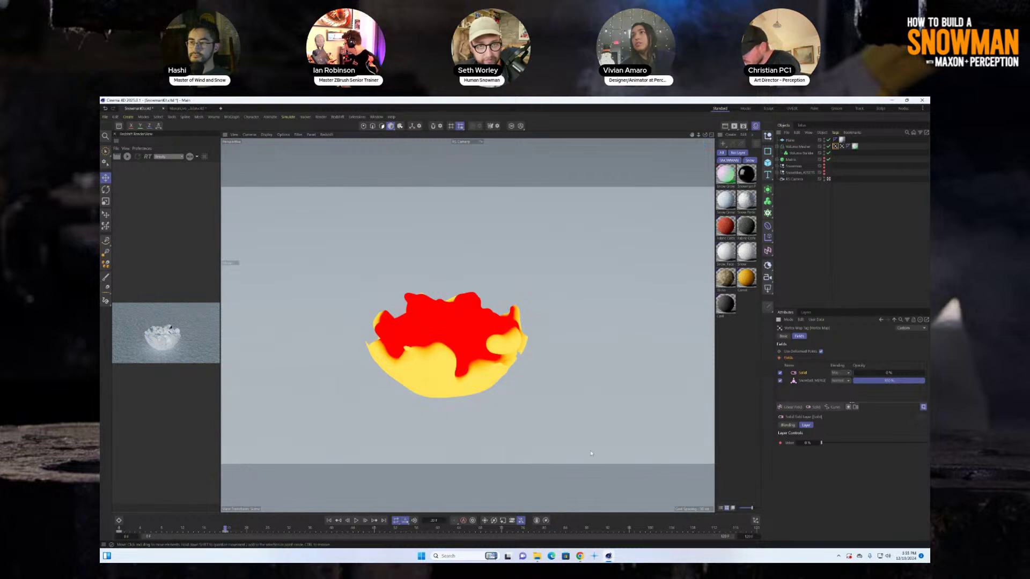
{"action": "left_click", "coordinate": [330, 521]}
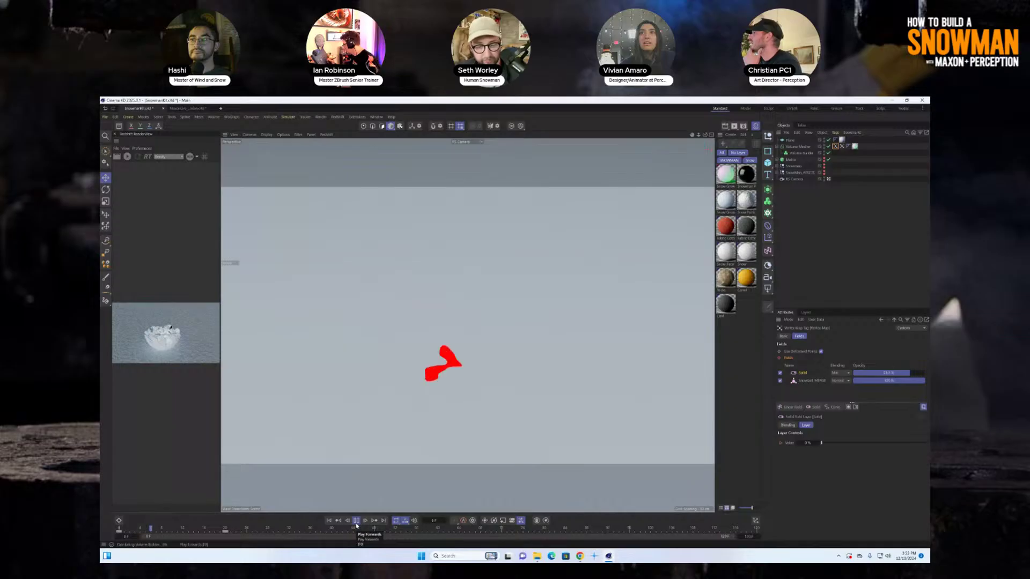
{"action": "left_click", "coordinate": [356, 521]}
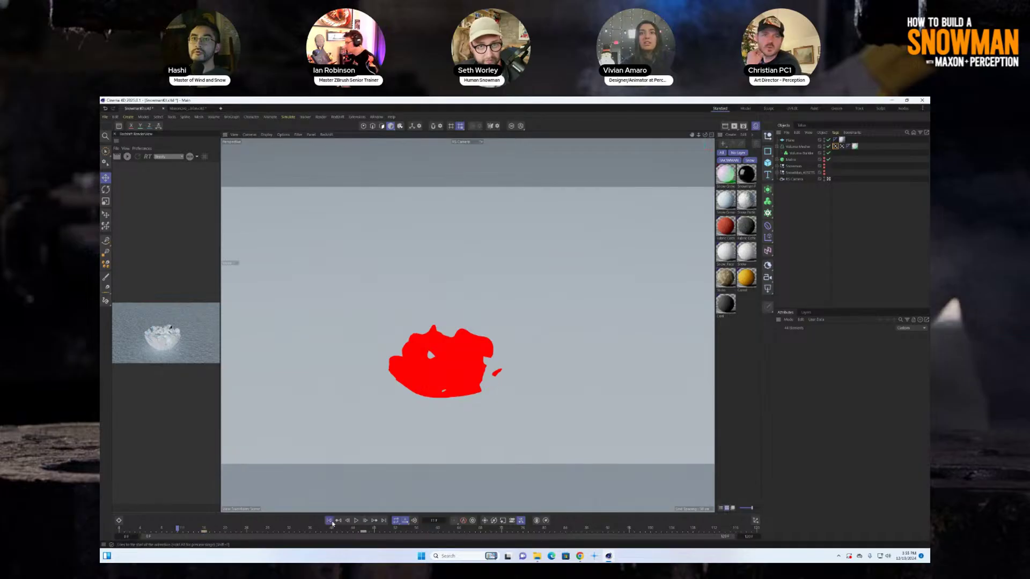
Step: Replay the splash from the first frame to examine how the vertex map changes over time, and stop partway
{"action": "left_click", "coordinate": [329, 520]}
{"action": "left_click", "coordinate": [355, 520]}
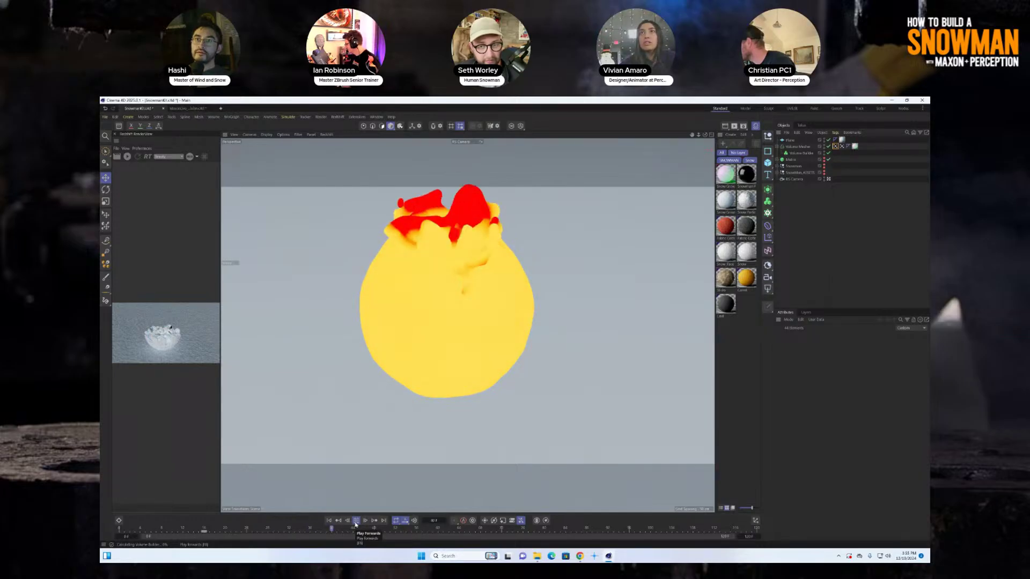
{"action": "left_click", "coordinate": [354, 524]}
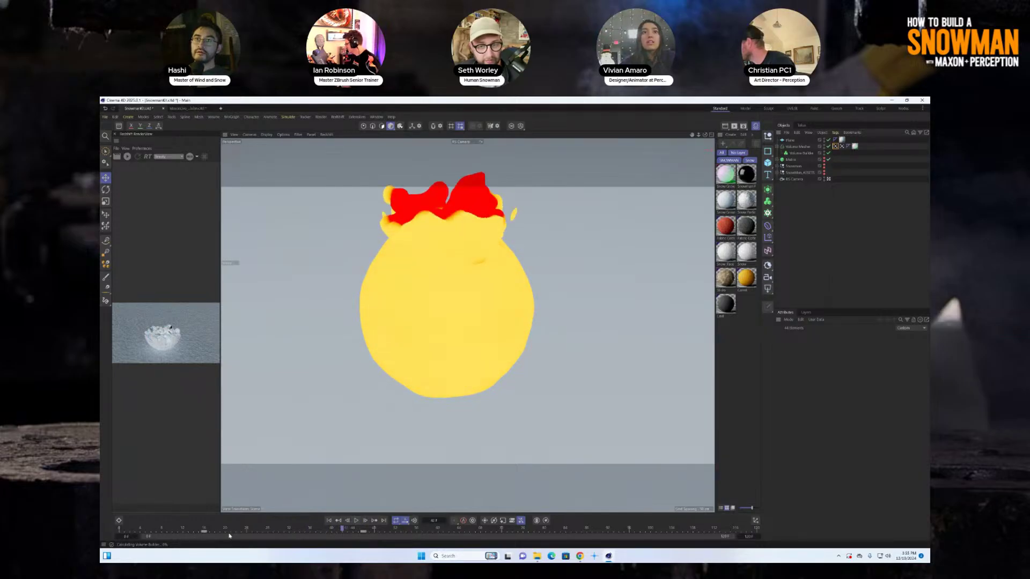
{"action": "left_click", "coordinate": [330, 522]}
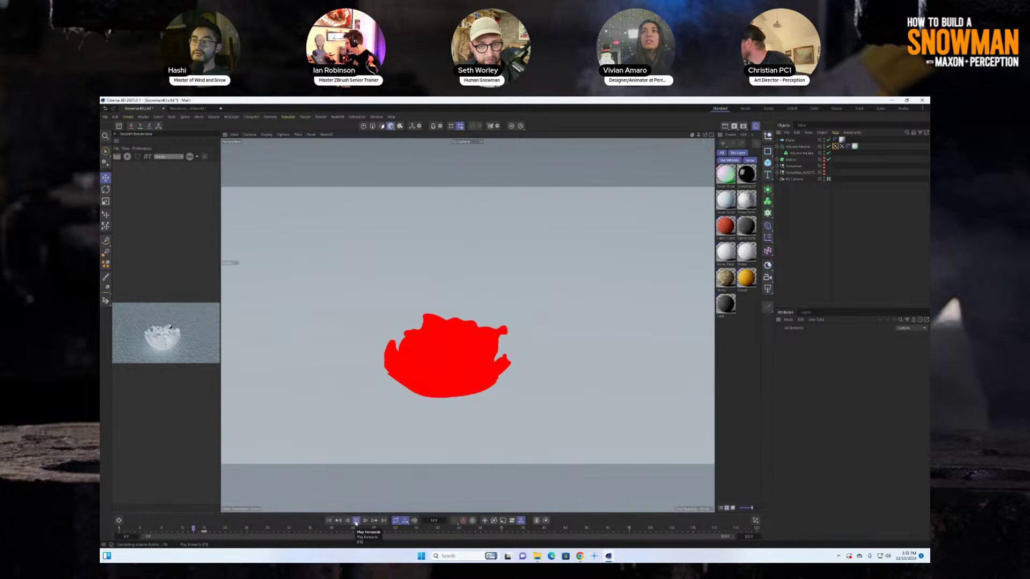
{"action": "left_click", "coordinate": [356, 521]}
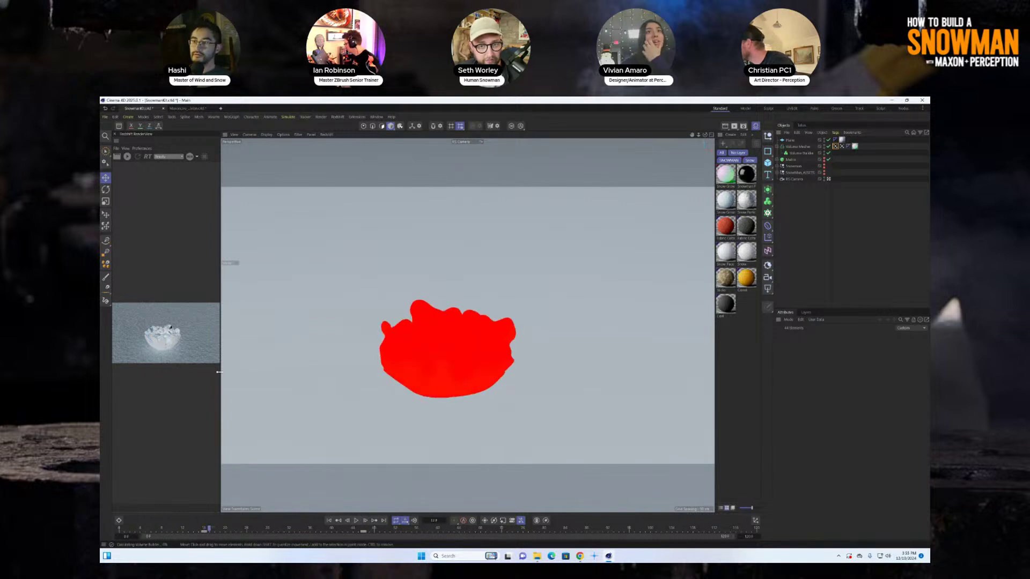
Step: Widen the render view and render the current frame of the splash with the animated vertex map
{"action": "left_click_drag", "start_coordinate": [219, 372], "coordinate": [360, 372]}
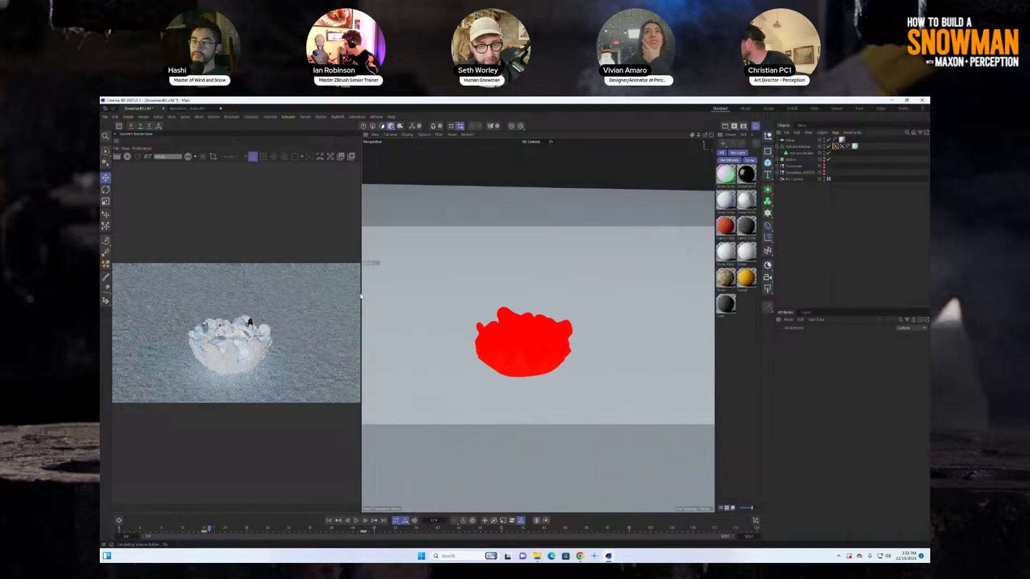
{"action": "left_click_drag", "start_coordinate": [361, 322], "coordinate": [441, 322]}
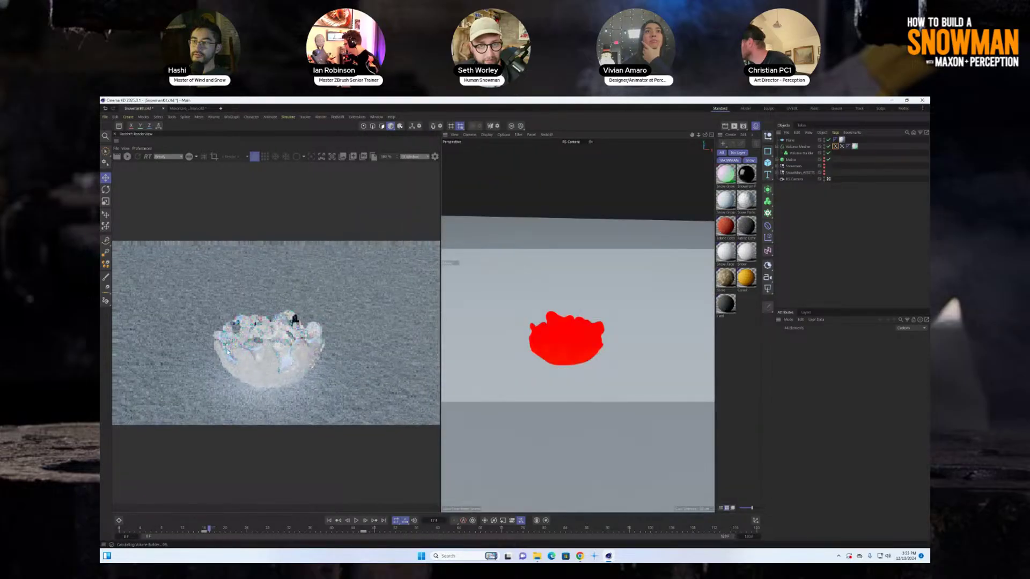
{"action": "left_click", "coordinate": [127, 157]}
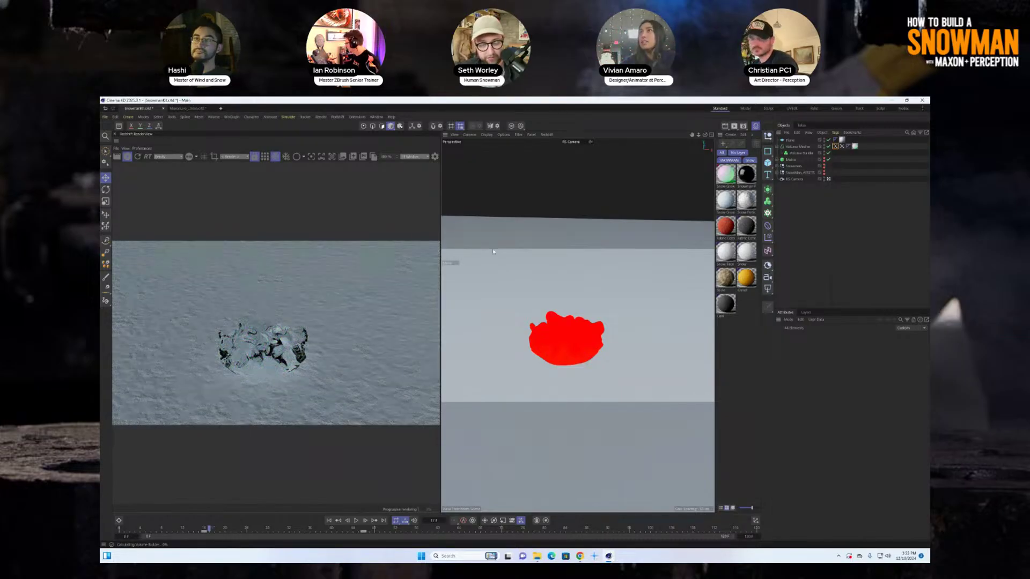
Step: Disable the Vertex Map's Solid layer to compare the rendered splash, and enable the layer again
{"action": "left_click", "coordinate": [835, 147]}
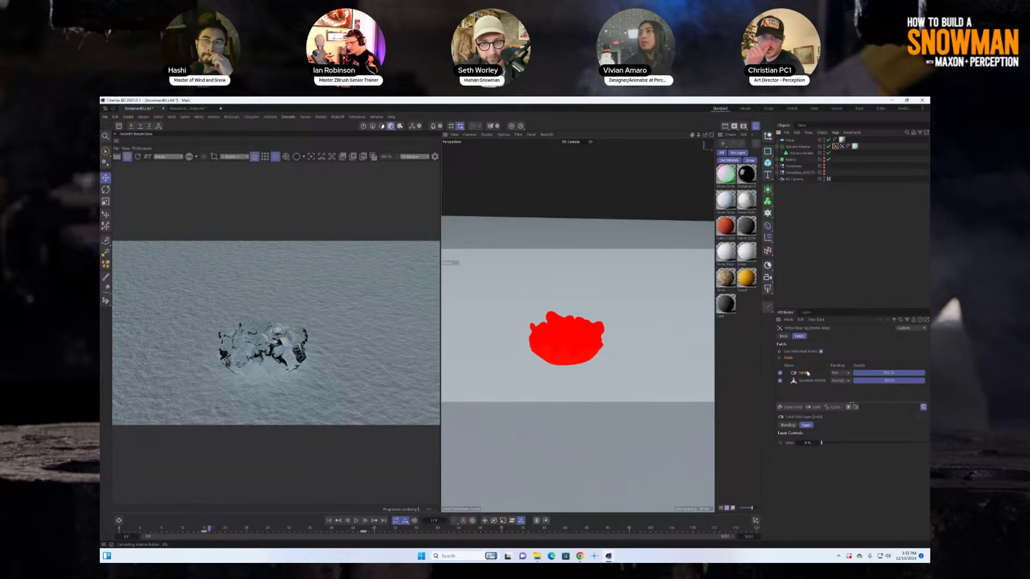
{"action": "left_click", "coordinate": [780, 373]}
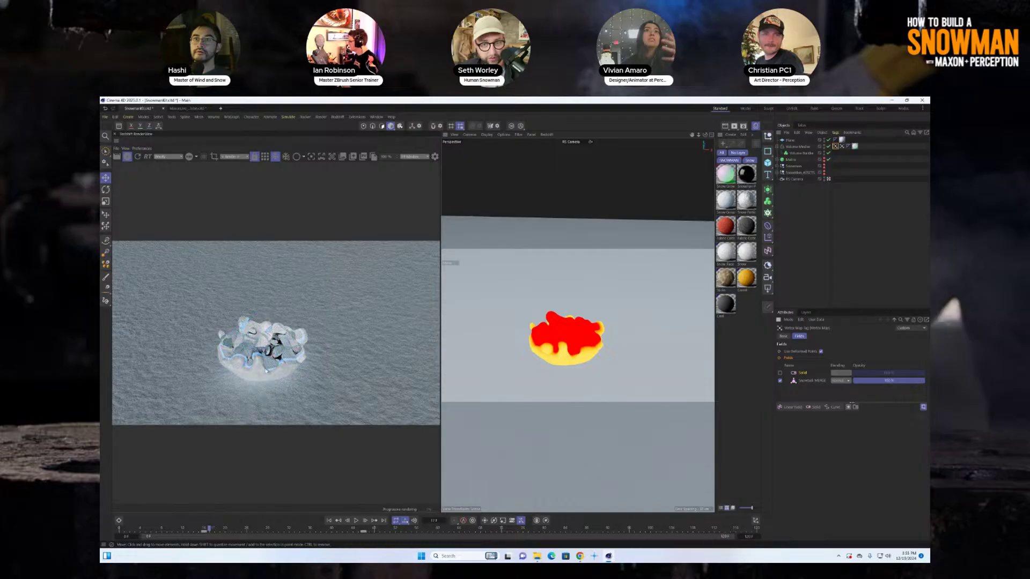
{"action": "left_click", "coordinate": [781, 374]}
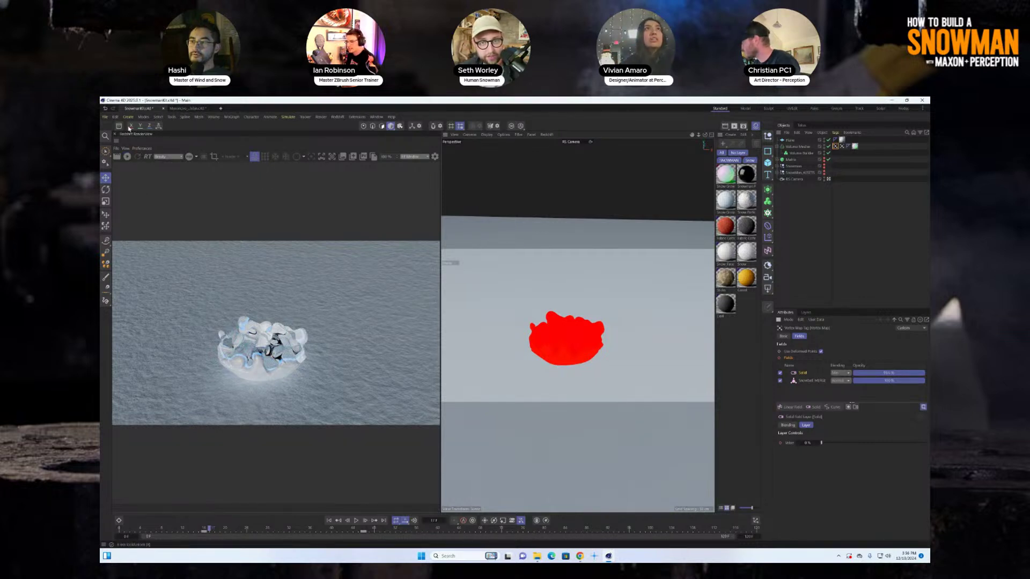
Step: Search the asset library for "snow", place the snow-covered tree model behind the splash, and hide the library
{"action": "left_click", "coordinate": [118, 126]}
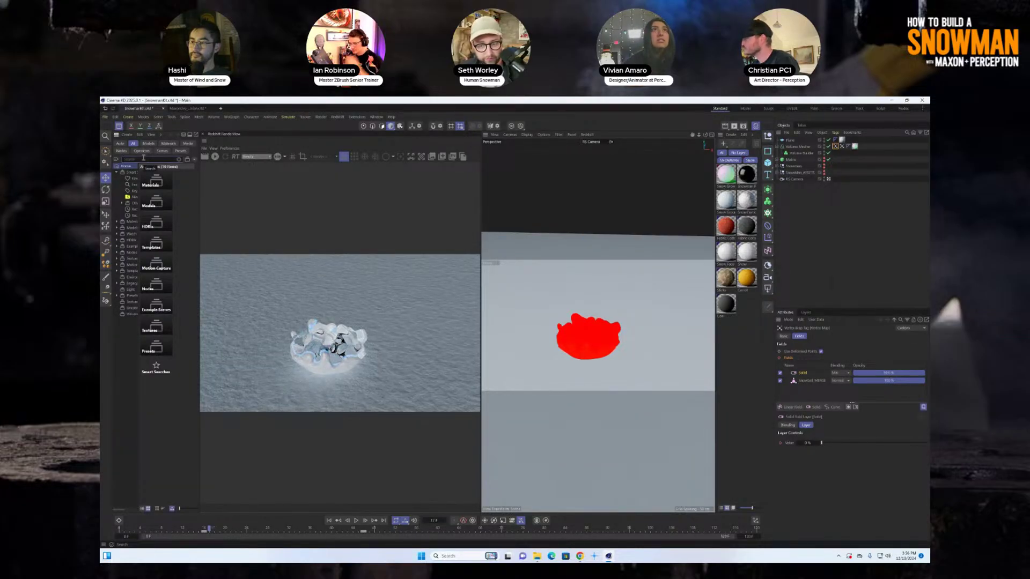
{"action": "type", "text": "snow"}
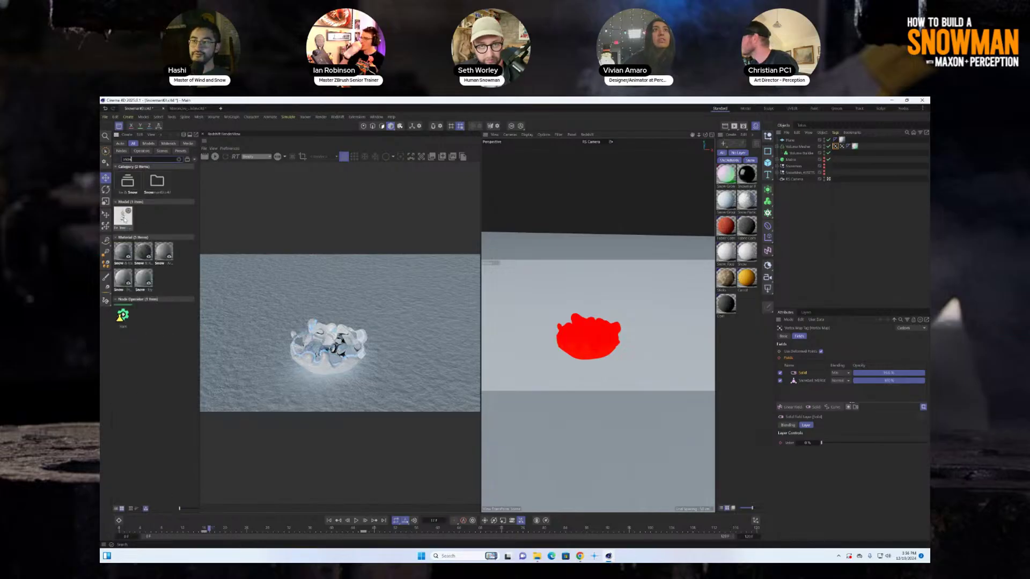
{"action": "left_click_drag", "start_coordinate": [493, 300], "coordinate": [495, 299]}
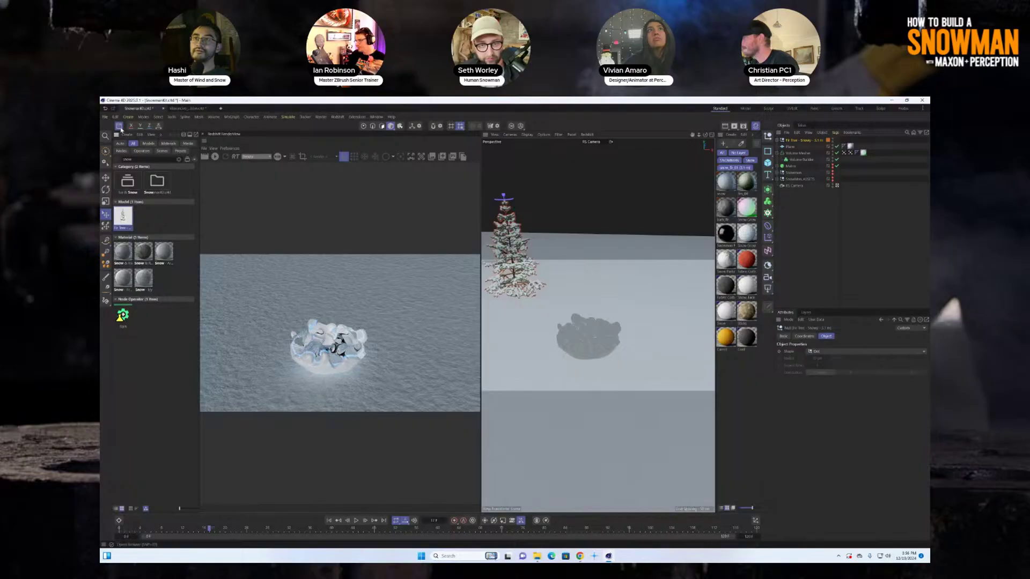
{"action": "left_click", "coordinate": [120, 126]}
Step: Leave the RS Camera, inspect the tree and splash on the ground plane from the default camera, and show the tree's coordinates
{"action": "left_click_drag", "start_coordinate": [440, 202], "coordinate": [189, 202]}
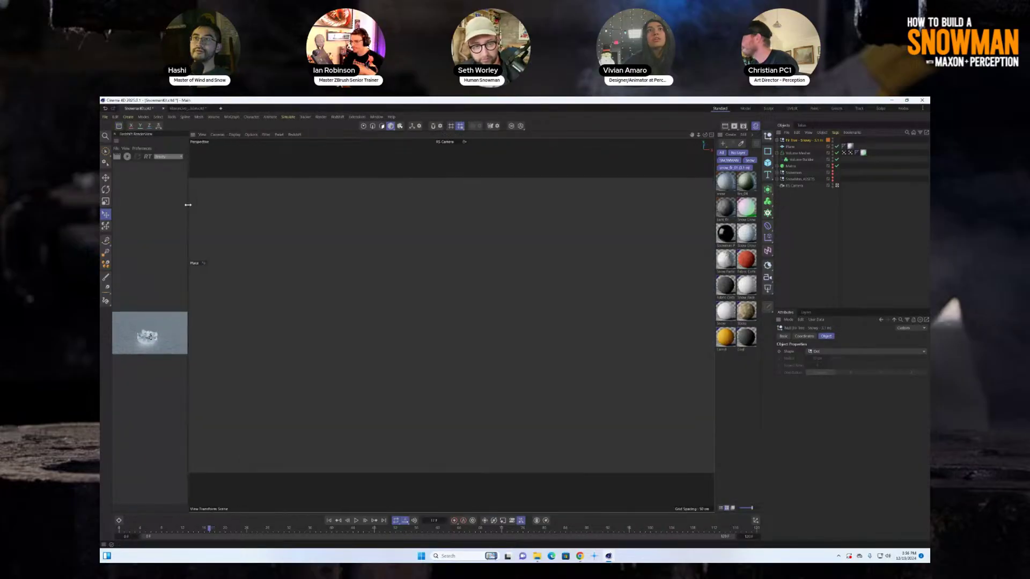
{"action": "left_click", "coordinate": [837, 186]}
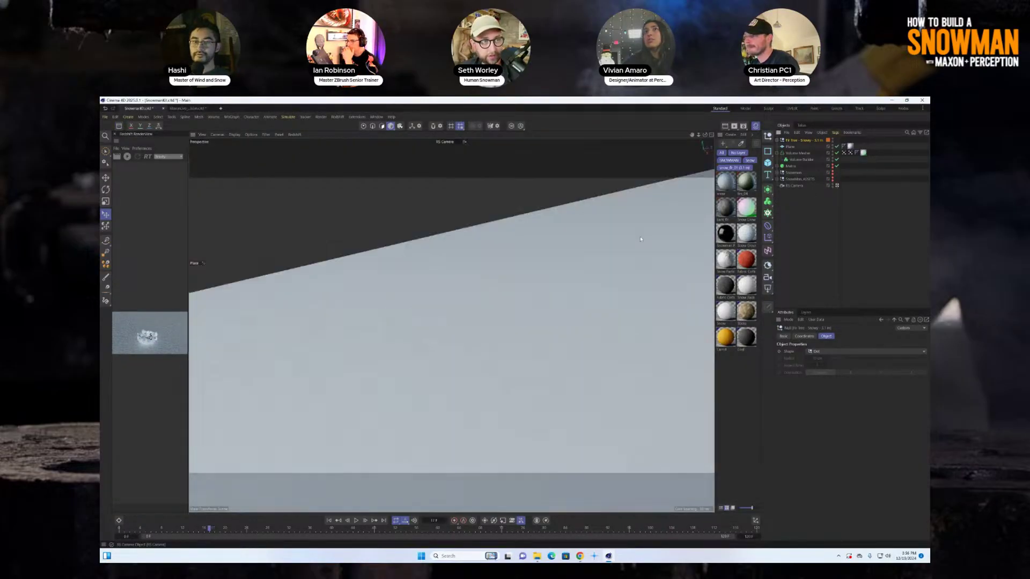
{"action": "left_click_drag", "start_coordinate": [633, 313], "coordinate": [548, 324], "text": "alt"}
{"action": "scroll", "coordinate": [546, 376], "scroll_direction": "down", "scroll_amount": 10}
{"action": "left_click_drag", "start_coordinate": [546, 376], "coordinate": [558, 409], "text": "alt"}
{"action": "middle_click_drag", "start_coordinate": [558, 409], "coordinate": [475, 393], "text": "alt"}
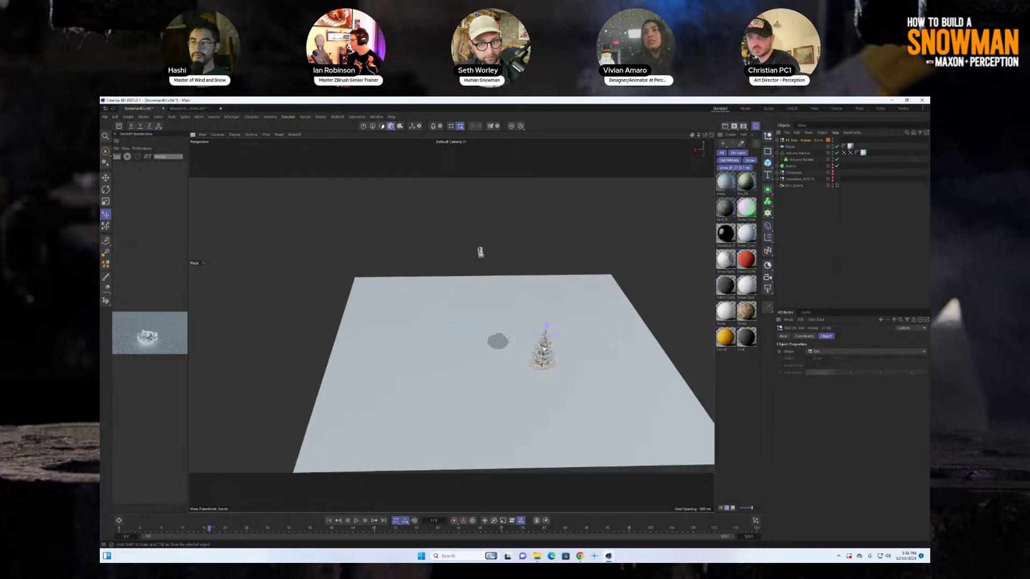
{"action": "left_click_drag", "start_coordinate": [539, 384], "coordinate": [644, 409], "text": "alt"}
{"action": "middle_click_drag", "start_coordinate": [460, 368], "coordinate": [457, 333], "text": "alt"}
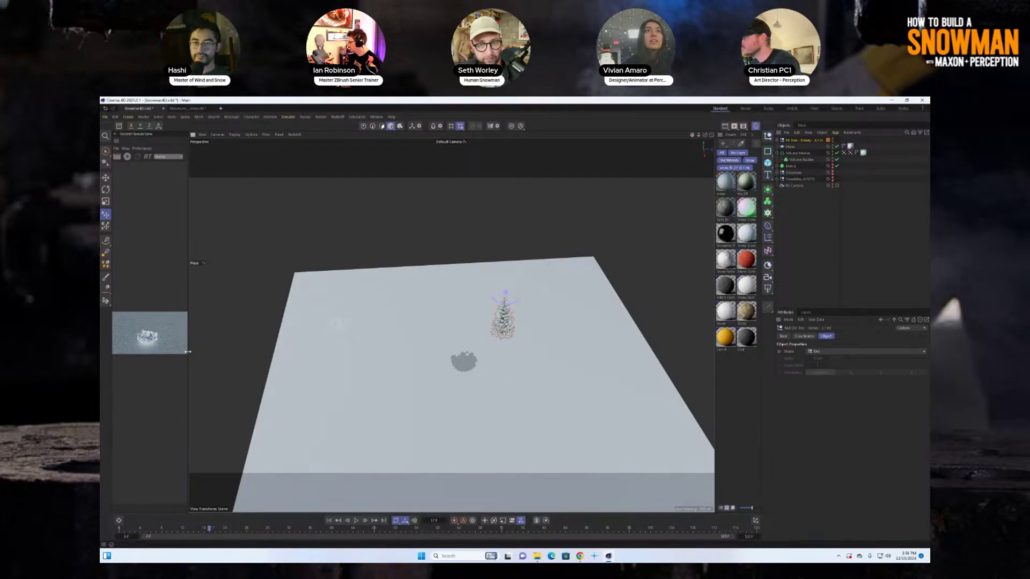
{"action": "left_click_drag", "start_coordinate": [188, 353], "coordinate": [222, 354]}
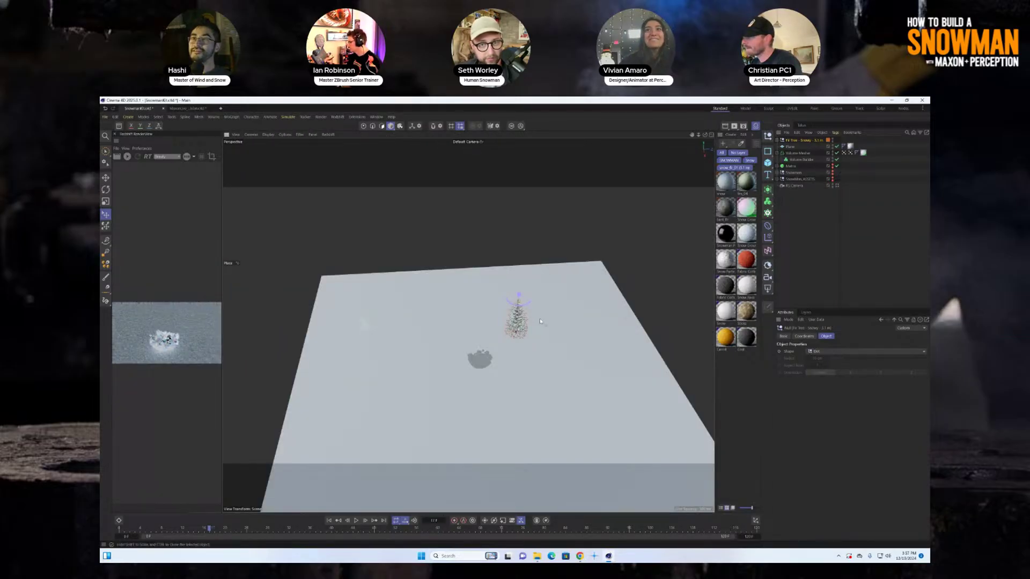
{"action": "scroll", "coordinate": [498, 351], "scroll_direction": "up", "scroll_amount": 5}
{"action": "left_click_drag", "start_coordinate": [451, 377], "coordinate": [501, 386], "text": "alt"}
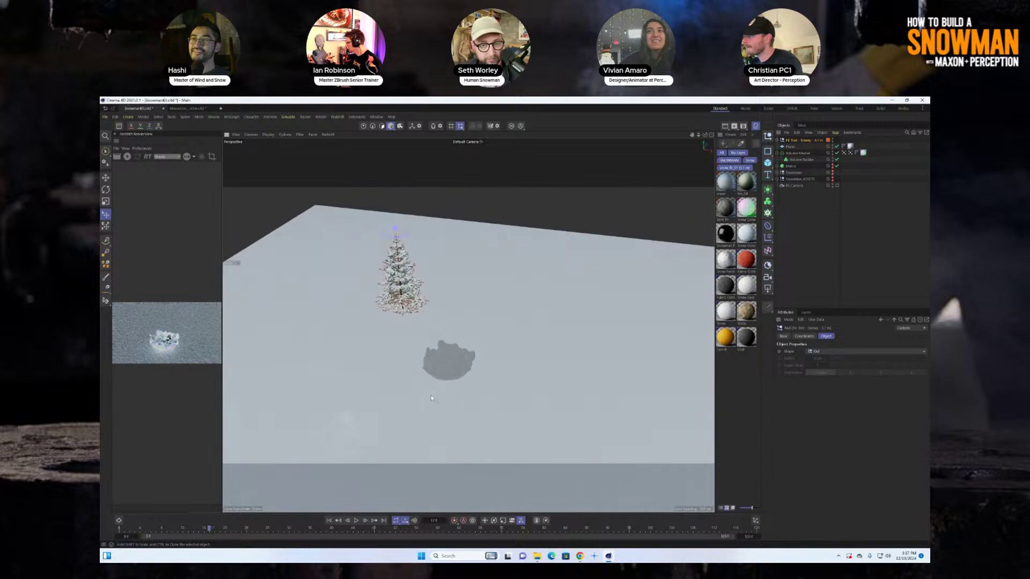
{"action": "middle_click_drag", "start_coordinate": [433, 398], "coordinate": [451, 378], "text": "alt"}
{"action": "left_click_drag", "start_coordinate": [450, 375], "coordinate": [468, 374], "text": "alt"}
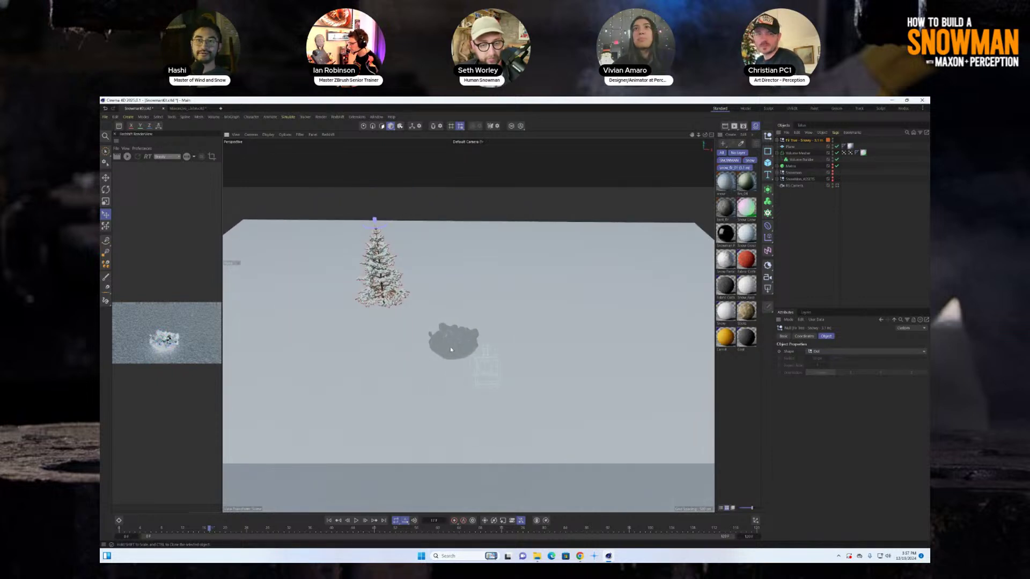
{"action": "left_click", "coordinate": [814, 336]}
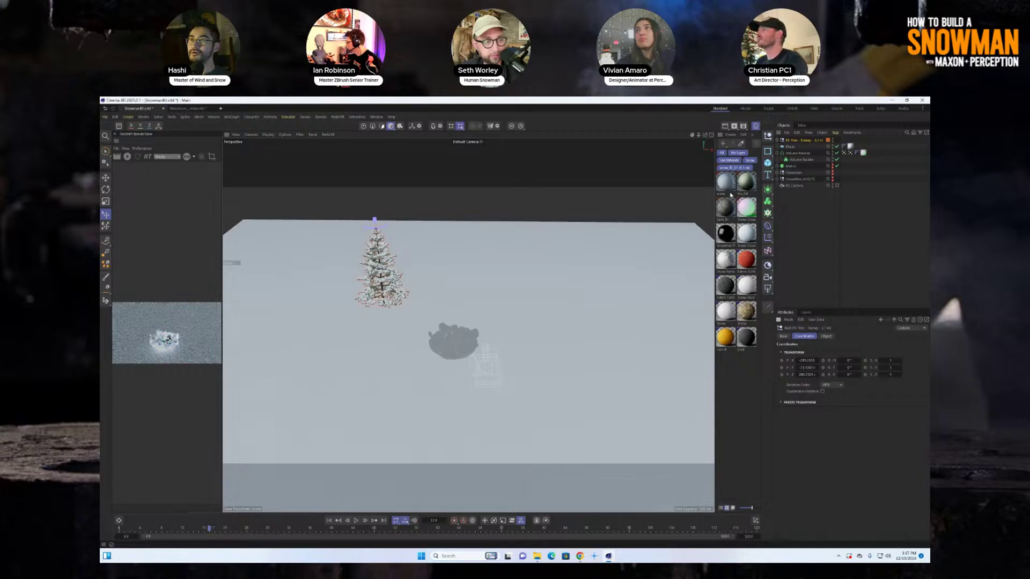
Step: Open the Snow Growth material's node graph and examine its Vertex Attribute, Ramp and RS Material nodes up close
{"action": "double_click", "coordinate": [747, 208]}
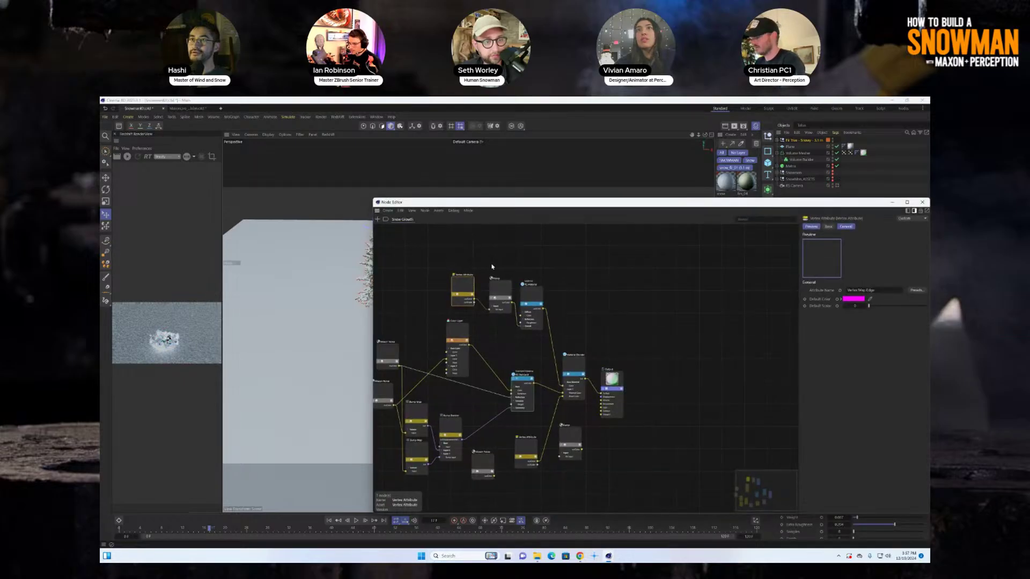
{"action": "scroll", "coordinate": [491, 267], "scroll_direction": "up", "scroll_amount": 2}
{"action": "scroll", "coordinate": [528, 280], "scroll_direction": "up", "scroll_amount": 1}
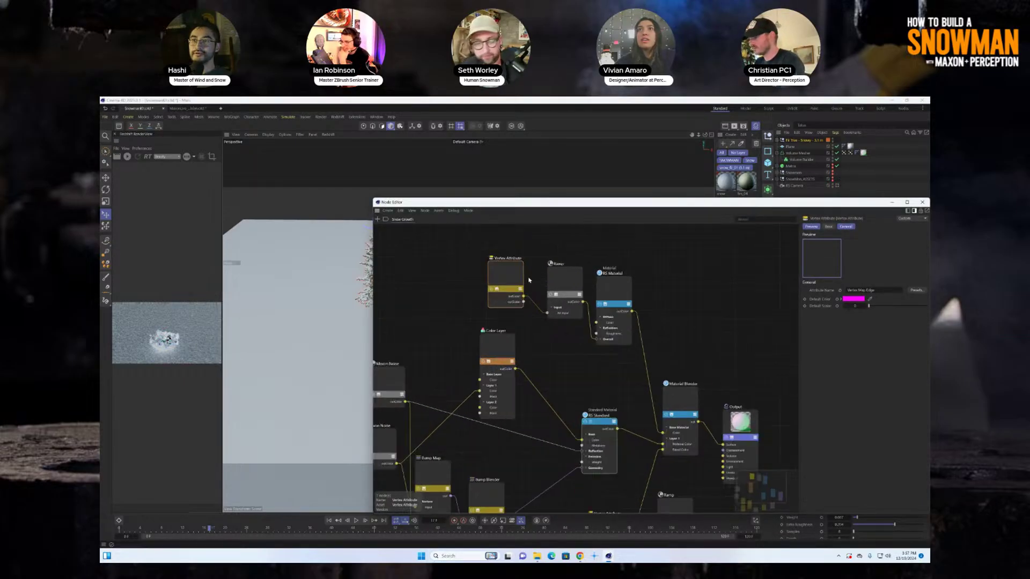
{"action": "scroll", "coordinate": [532, 275], "scroll_direction": "up", "scroll_amount": 3}
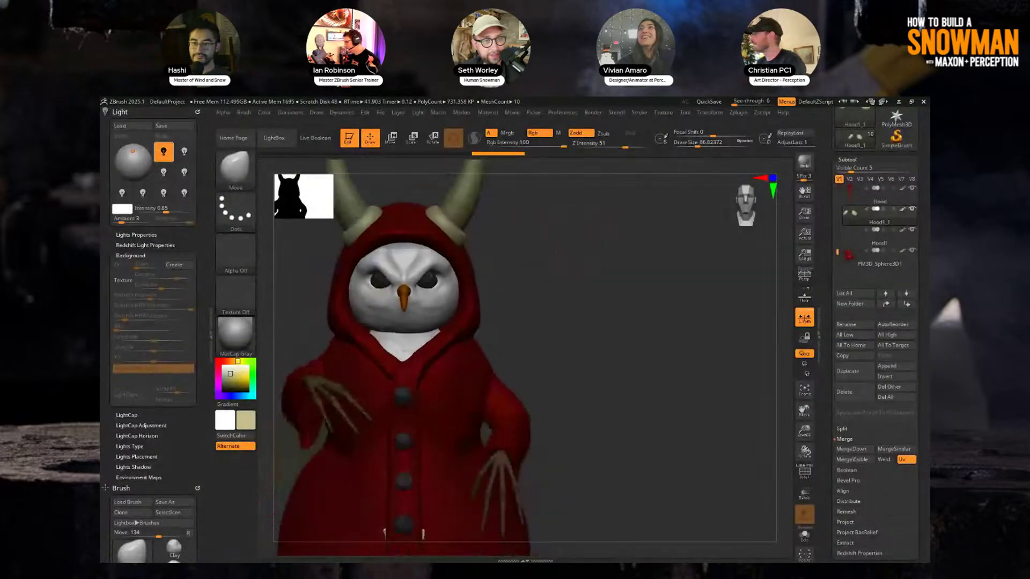
Step: Select the Krampus snowman's hood trim subtool and briefly show its polyframe wireframe
{"action": "left_click_drag", "start_coordinate": [591, 240], "coordinate": [559, 243]}
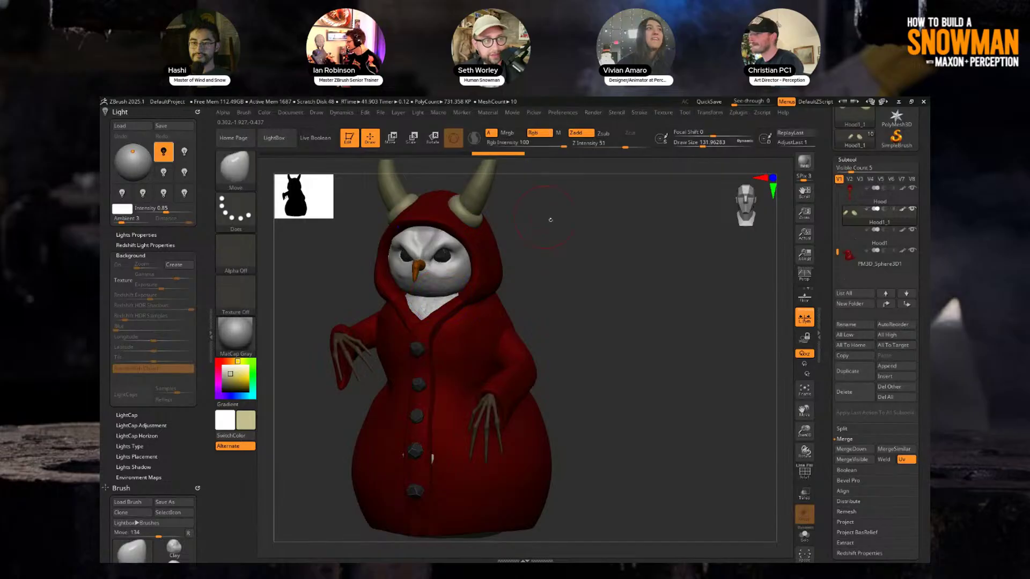
{"action": "left_click_drag", "start_coordinate": [550, 219], "coordinate": [563, 248], "text": "alt"}
{"action": "left_click", "coordinate": [502, 265], "text": "alt"}
{"action": "key", "text": "shift+f"}
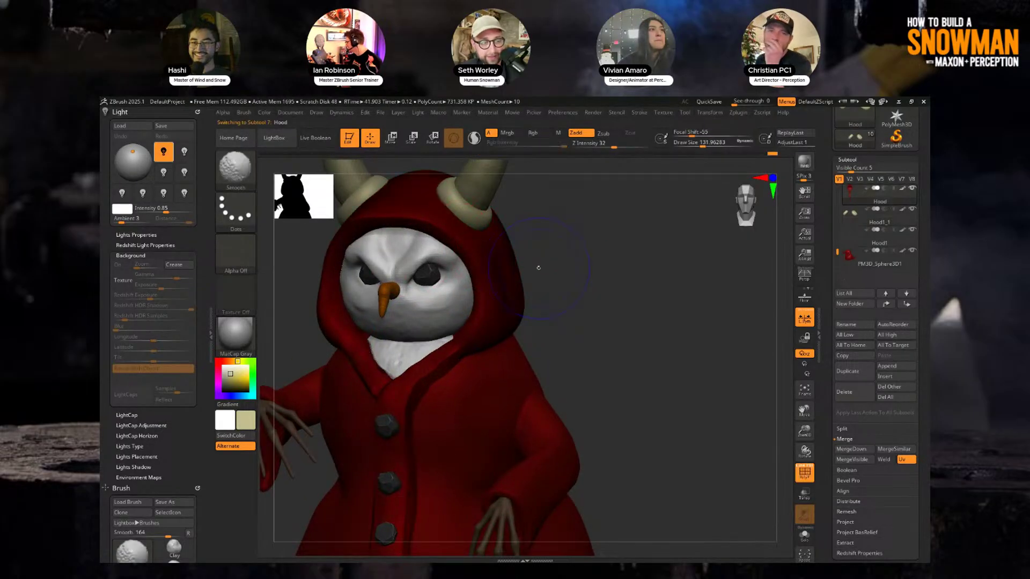
{"action": "key", "text": "shift+f"}
{"action": "mouse_move", "coordinate": [653, 420]}
{"action": "left_mouse_down", "text": "alt"}
{"action": "mouse_move", "coordinate": [653, 352]}
{"action": "mouse_move", "coordinate": [625, 333]}
{"action": "mouse_move", "coordinate": [676, 307]}
{"action": "mouse_move", "coordinate": [673, 290]}
{"action": "left_mouse_up", "text": "alt"}
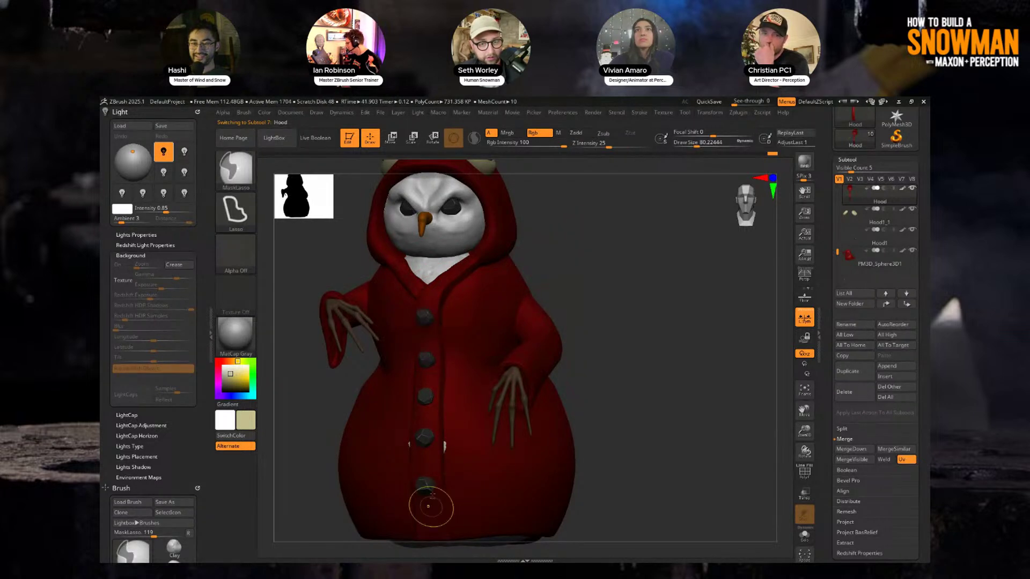
{"action": "mouse_move", "coordinate": [568, 290]}
{"action": "left_mouse_down"}
{"action": "mouse_move", "coordinate": [616, 276]}
{"action": "mouse_move", "coordinate": [617, 295]}
{"action": "left_mouse_up"}
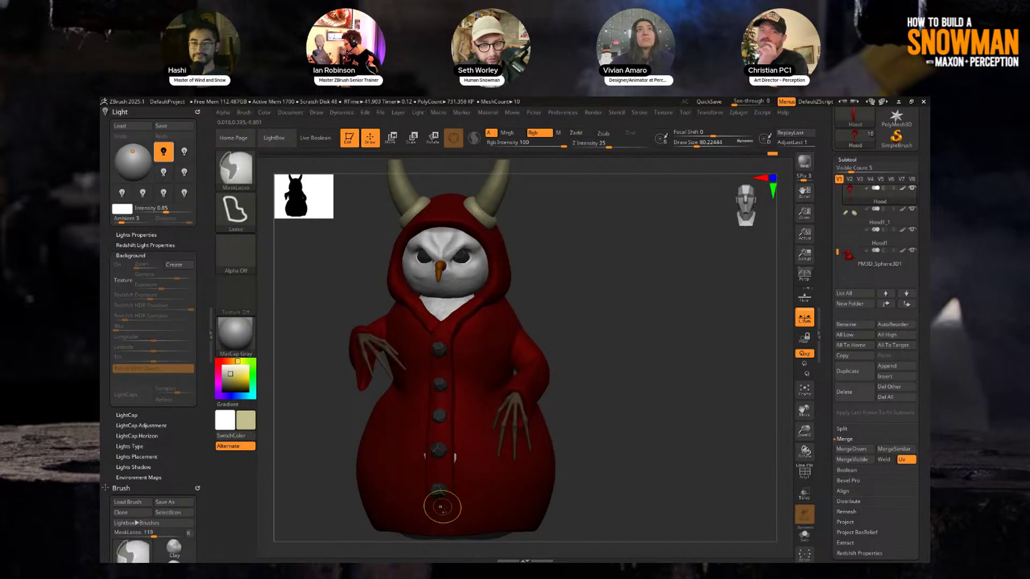
Step: Isolate the hood trim with Solo, examine its profile from the side, and show the full model again
{"action": "left_click", "coordinate": [804, 535]}
{"action": "left_click_drag", "start_coordinate": [667, 432], "coordinate": [510, 322]}
{"action": "key", "text": "ctrl"}
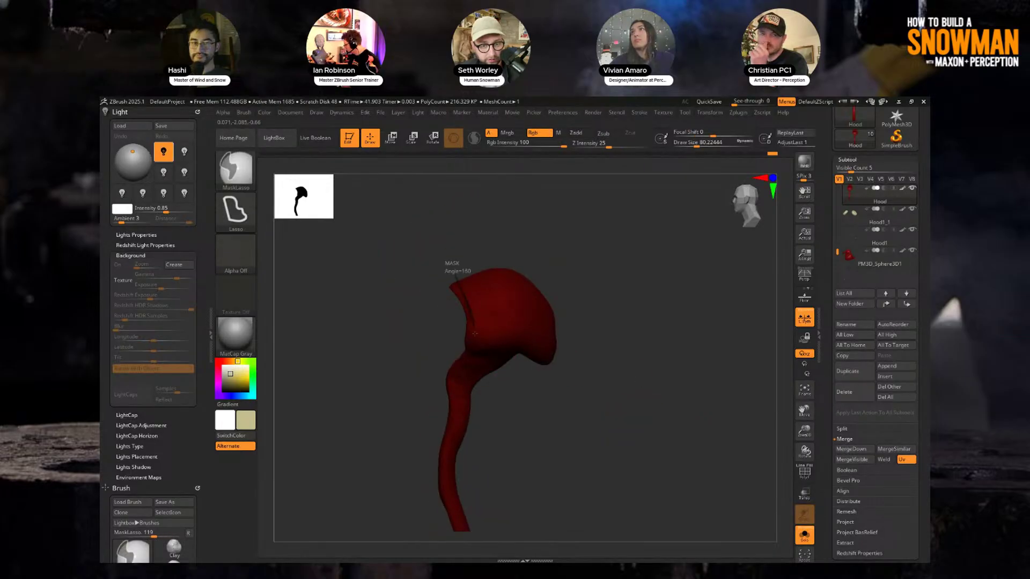
{"action": "mouse_move", "coordinate": [489, 479]}
{"action": "left_mouse_down"}
{"action": "mouse_move", "coordinate": [602, 251]}
{"action": "mouse_move", "coordinate": [572, 265]}
{"action": "mouse_move", "coordinate": [598, 265]}
{"action": "mouse_move", "coordinate": [591, 285]}
{"action": "left_mouse_up"}
{"action": "key", "text": "s"}
{"action": "left_click", "coordinate": [592, 284]}
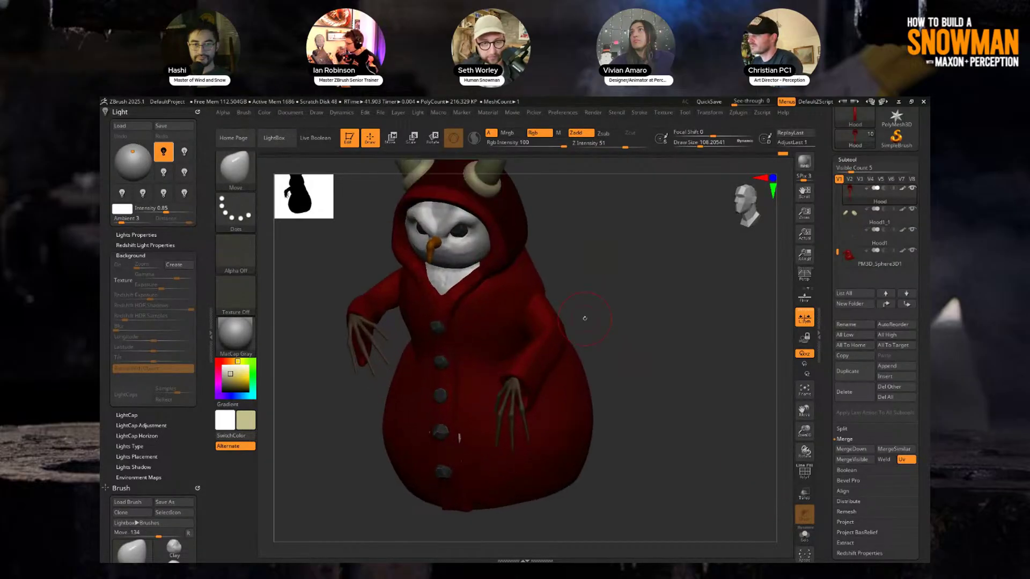
Step: Fill the whole hood trim and coat front band with the current pale beige colour
{"action": "left_click", "coordinate": [265, 112]}
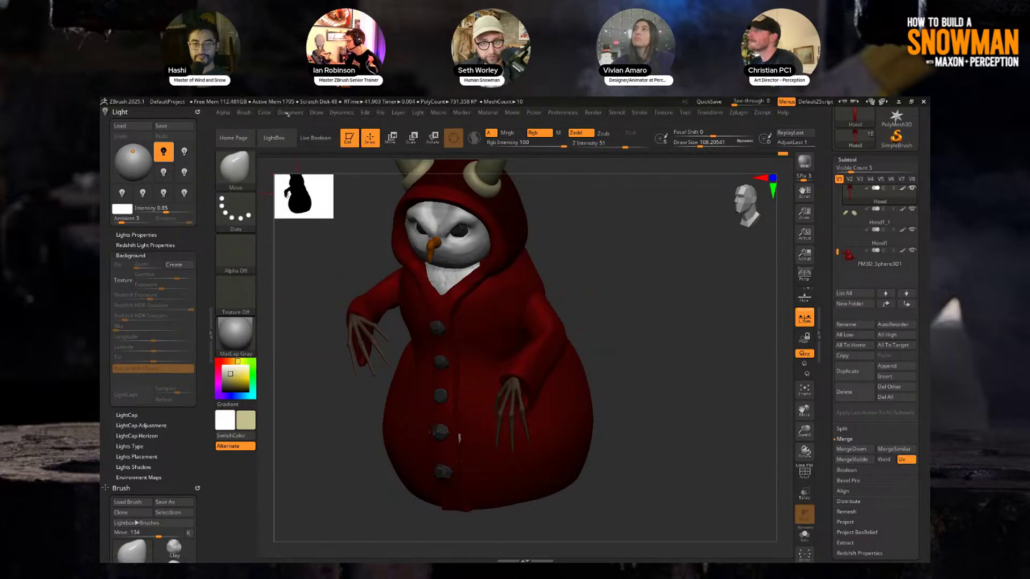
{"action": "left_click", "coordinate": [265, 113]}
{"action": "left_click", "coordinate": [292, 296]}
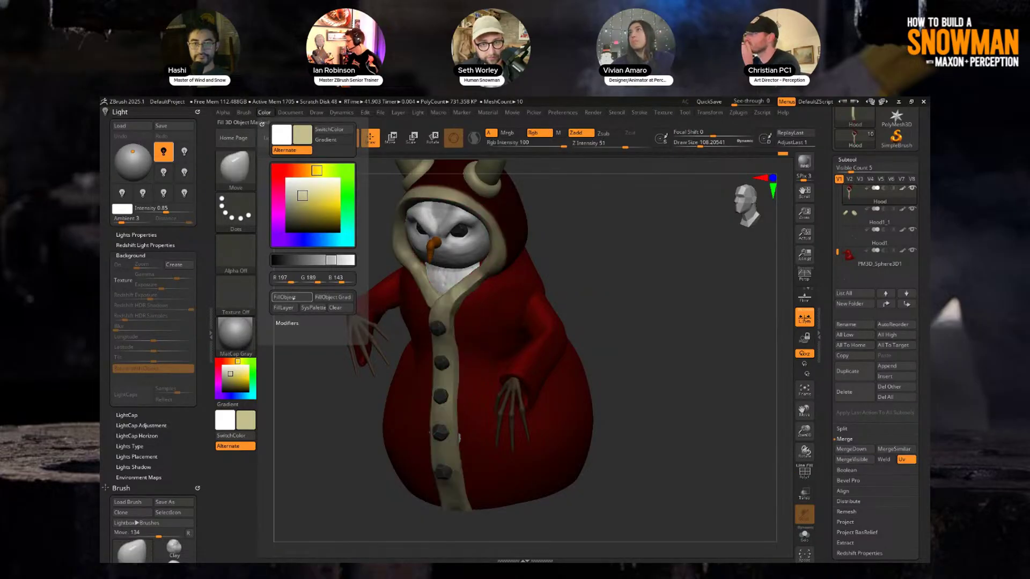
{"action": "left_click_drag", "start_coordinate": [558, 258], "coordinate": [542, 281]}
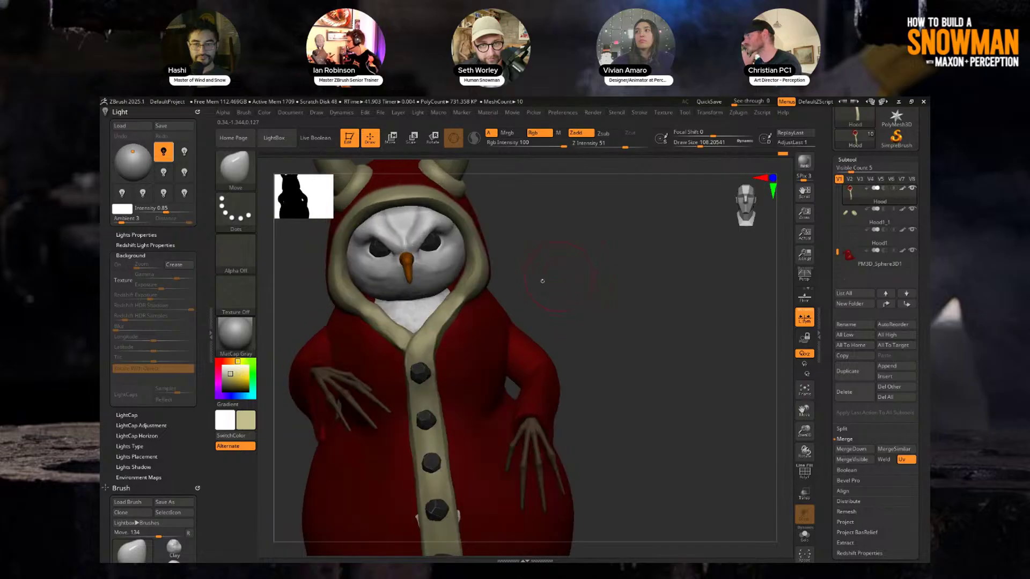
Step: Select the Horns subtool, fill it with neutral grey (190, 190, 190), and pick another colour for a refill
{"action": "mouse_move", "coordinate": [568, 247]}
{"action": "left_mouse_down"}
{"action": "mouse_move", "coordinate": [592, 266]}
{"action": "mouse_move", "coordinate": [620, 241]}
{"action": "mouse_move", "coordinate": [608, 248]}
{"action": "mouse_move", "coordinate": [611, 272]}
{"action": "mouse_move", "coordinate": [579, 239]}
{"action": "left_mouse_up"}
{"action": "left_click", "coordinate": [512, 213], "text": "alt"}
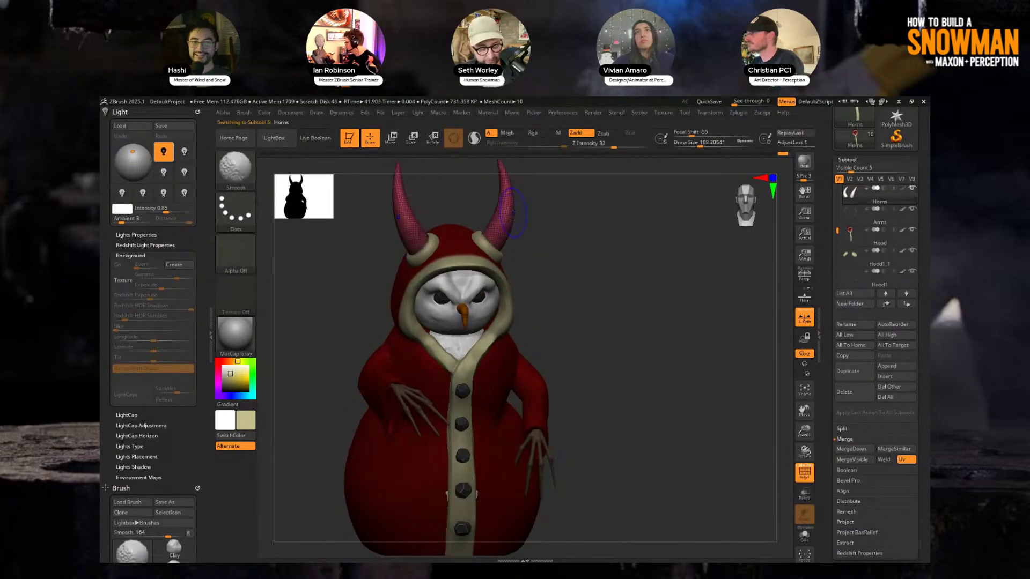
{"action": "left_click_drag", "start_coordinate": [228, 375], "coordinate": [222, 371]}
{"action": "left_click", "coordinate": [265, 112]}
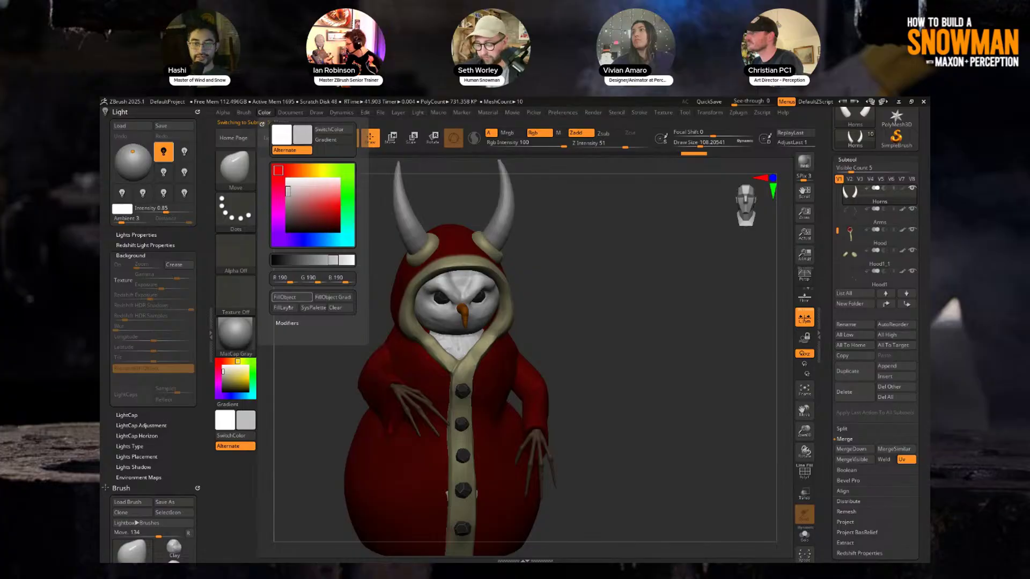
{"action": "left_click", "coordinate": [229, 361]}
{"action": "mouse_move", "coordinate": [239, 377]}
{"action": "left_mouse_down"}
{"action": "mouse_move", "coordinate": [248, 371]}
{"action": "mouse_move", "coordinate": [230, 387]}
{"action": "left_mouse_up"}
{"action": "left_click", "coordinate": [264, 112]}
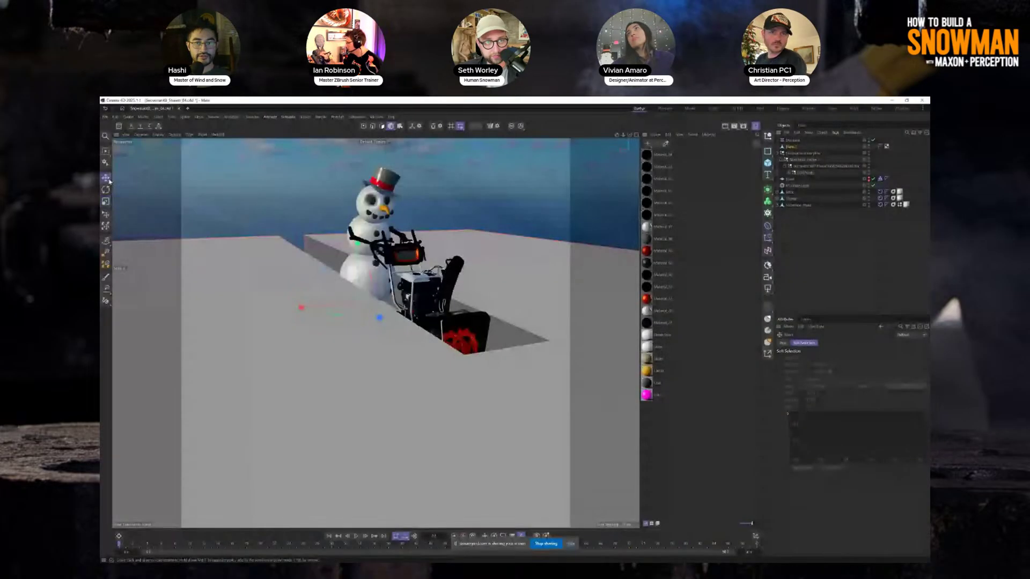
Step: In the Cinema 4D snowplow scene, inspect the snow blower up close and view its Husqvarna snow plow page on Sketchfab
{"action": "left_click_drag", "start_coordinate": [300, 300], "coordinate": [323, 386], "text": "alt"}
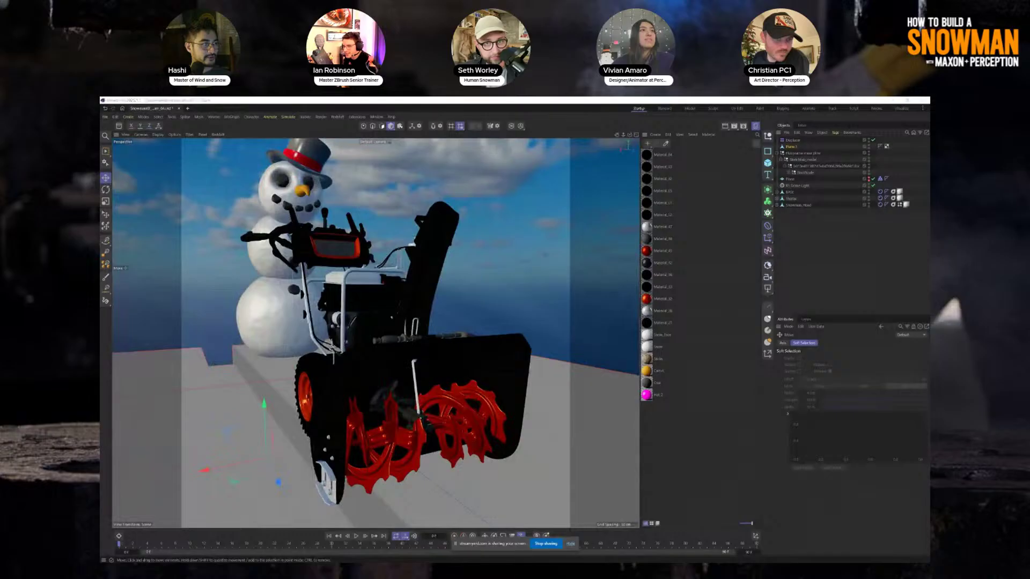
{"action": "mouse_move", "coordinate": [101, 370]}
{"action": "left_mouse_down"}
{"action": "mouse_move", "coordinate": [391, 308]}
{"action": "mouse_move", "coordinate": [385, 257]}
{"action": "mouse_move", "coordinate": [422, 135]}
{"action": "left_mouse_up"}
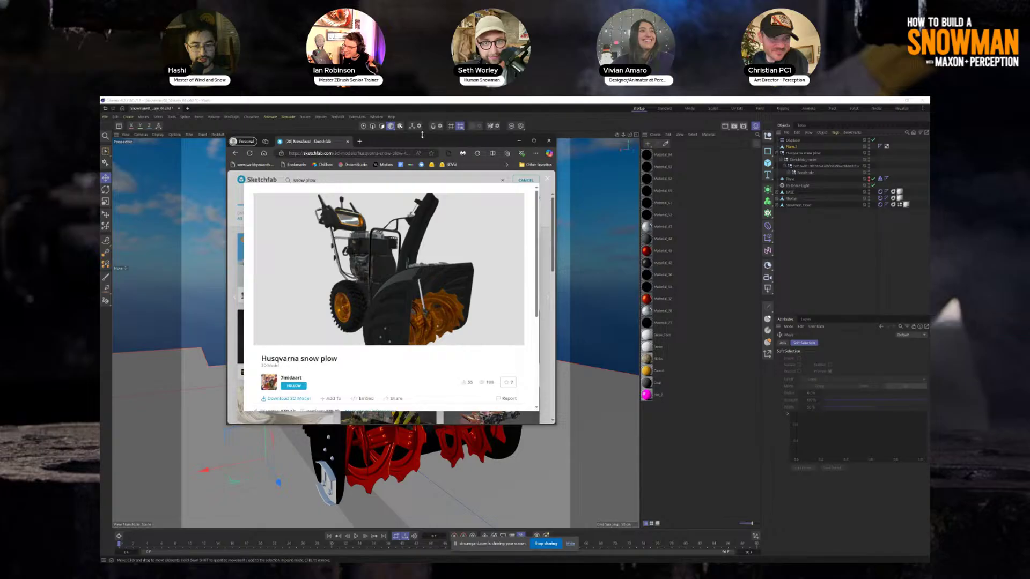
{"action": "mouse_move", "coordinate": [423, 135]}
{"action": "left_mouse_down"}
{"action": "mouse_move", "coordinate": [422, 152]}
{"action": "mouse_move", "coordinate": [424, 132]}
{"action": "mouse_move", "coordinate": [100, 359]}
{"action": "left_mouse_up"}
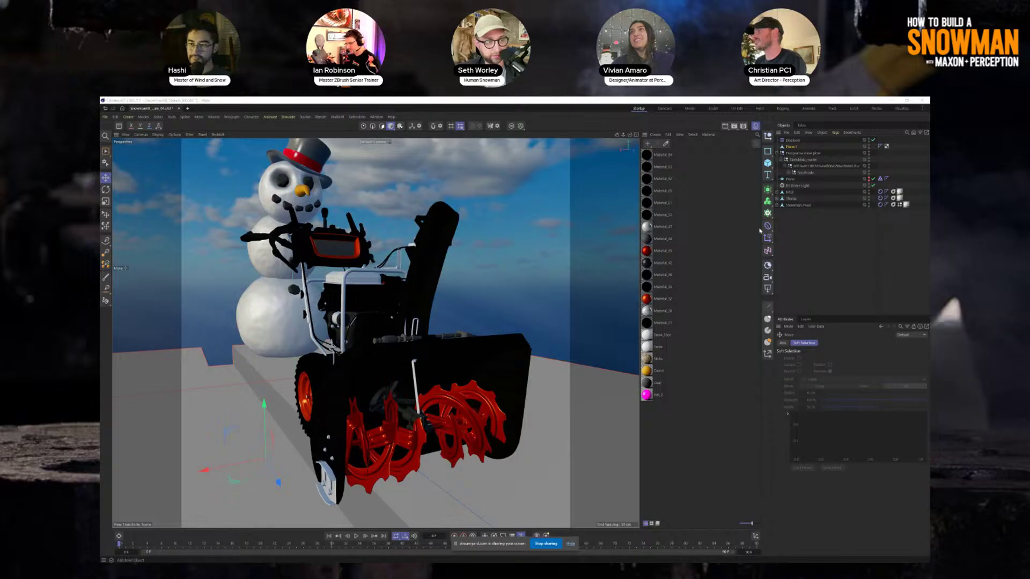
{"action": "left_click", "coordinate": [488, 363]}
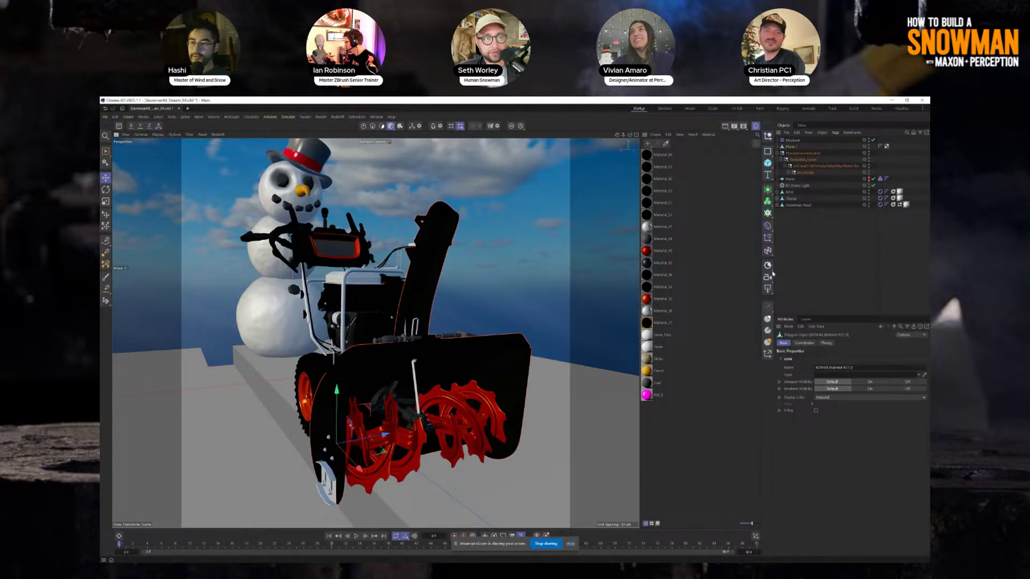
{"action": "key", "text": "ctrl+z"}
{"action": "key", "text": "ctrl+z"}
Step: Scale up the trenched ground plane so its trench extends past the snow blower's width
{"action": "scroll", "coordinate": [393, 382], "scroll_direction": "down", "scroll_amount": 2}
{"action": "left_click_drag", "start_coordinate": [409, 371], "coordinate": [448, 378], "text": "alt"}
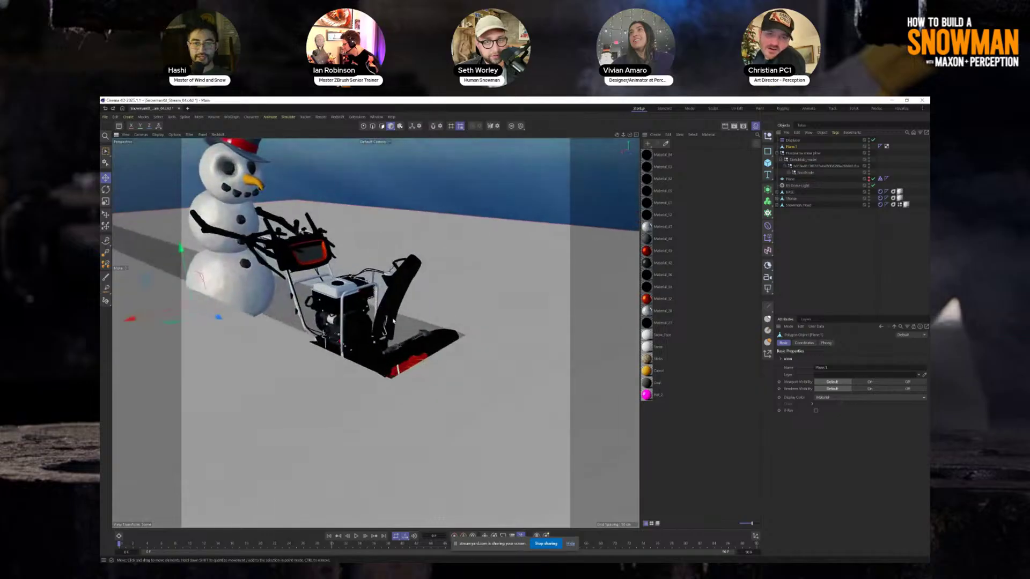
{"action": "middle_click_drag", "start_coordinate": [448, 378], "coordinate": [476, 372], "text": "alt"}
{"action": "left_click_drag", "start_coordinate": [476, 372], "coordinate": [407, 380], "text": "alt"}
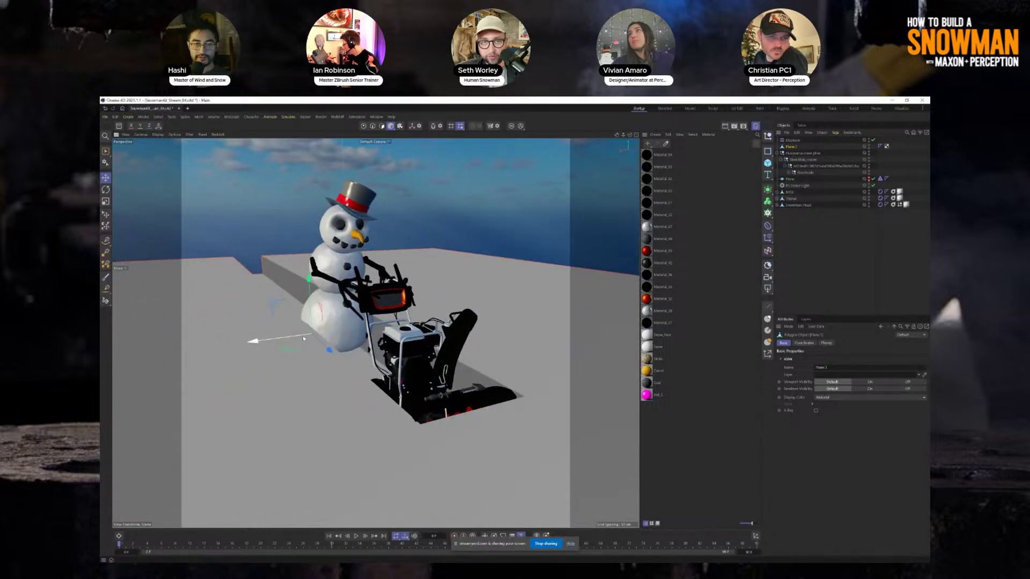
{"action": "left_click_drag", "start_coordinate": [445, 363], "coordinate": [206, 247], "text": "alt"}
{"action": "left_click", "coordinate": [106, 202]}
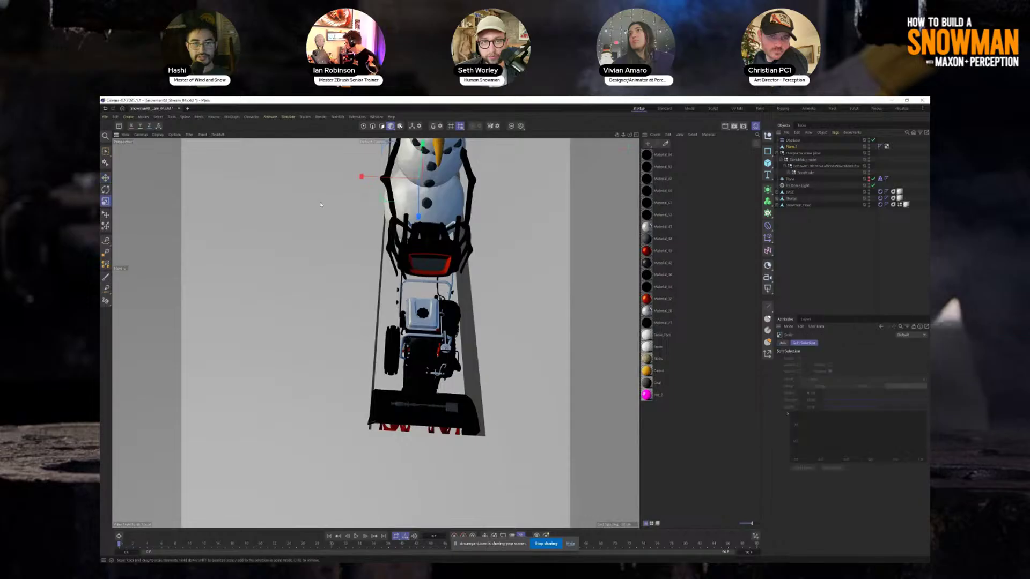
{"action": "left_click_drag", "start_coordinate": [360, 176], "coordinate": [496, 230]}
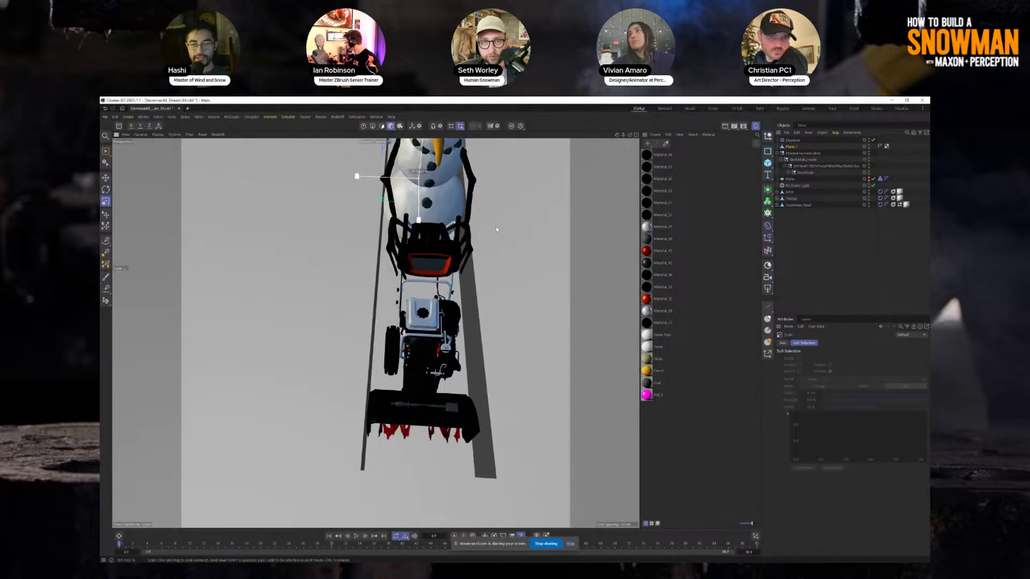
Step: Move the ground plane slightly to realign its trench with the snowman and snow blower, and check the fit
{"action": "key", "text": "e"}
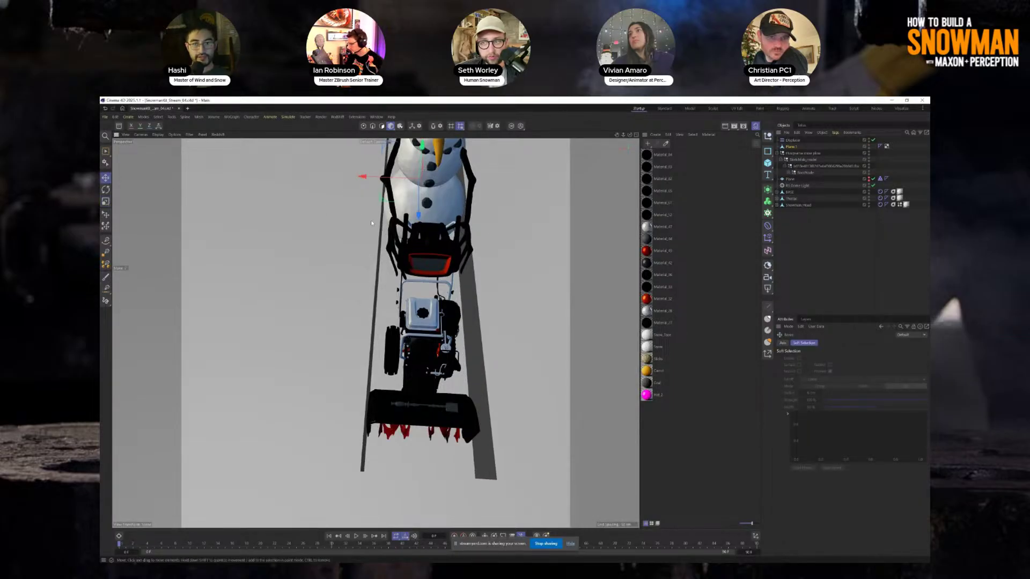
{"action": "left_click_drag", "start_coordinate": [418, 216], "coordinate": [421, 202]}
{"action": "left_click_drag", "start_coordinate": [389, 166], "coordinate": [384, 167]}
{"action": "left_click_drag", "start_coordinate": [413, 277], "coordinate": [467, 252], "text": "alt"}
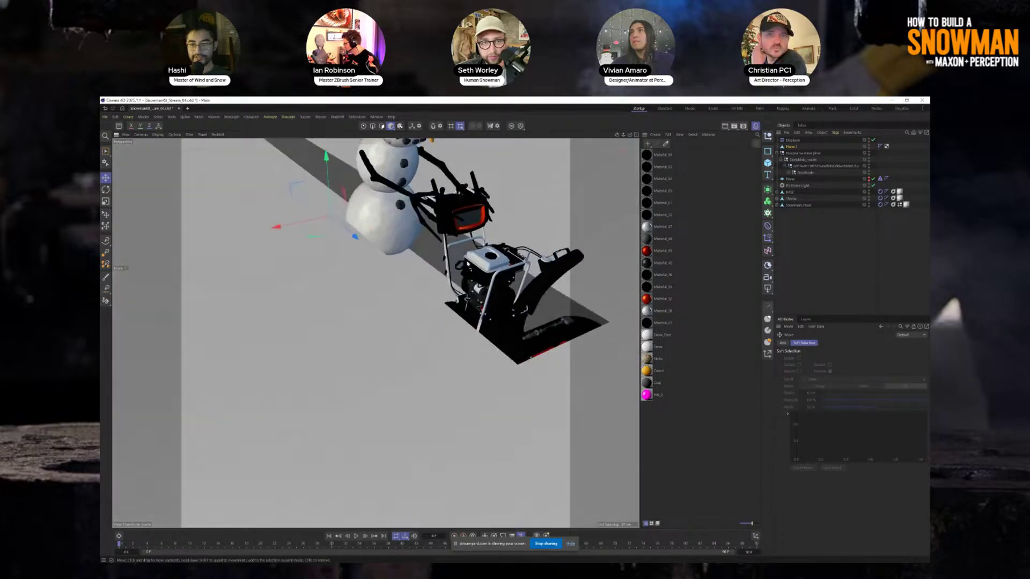
{"action": "middle_click_drag", "start_coordinate": [467, 253], "coordinate": [321, 279], "text": "alt"}
{"action": "left_click_drag", "start_coordinate": [321, 280], "coordinate": [362, 236], "text": "alt"}
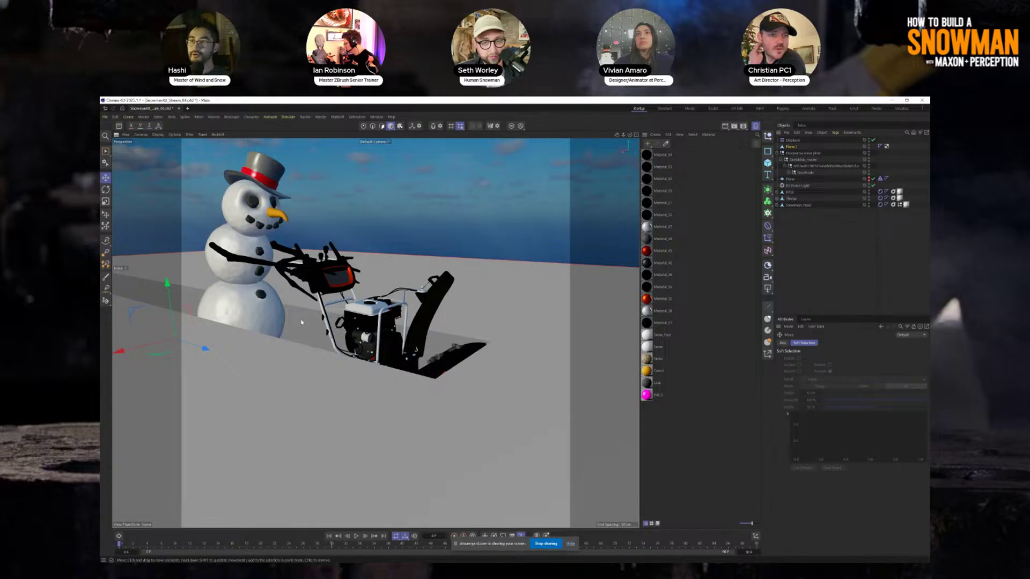
{"action": "left_click_drag", "start_coordinate": [301, 322], "coordinate": [325, 336], "text": "alt"}
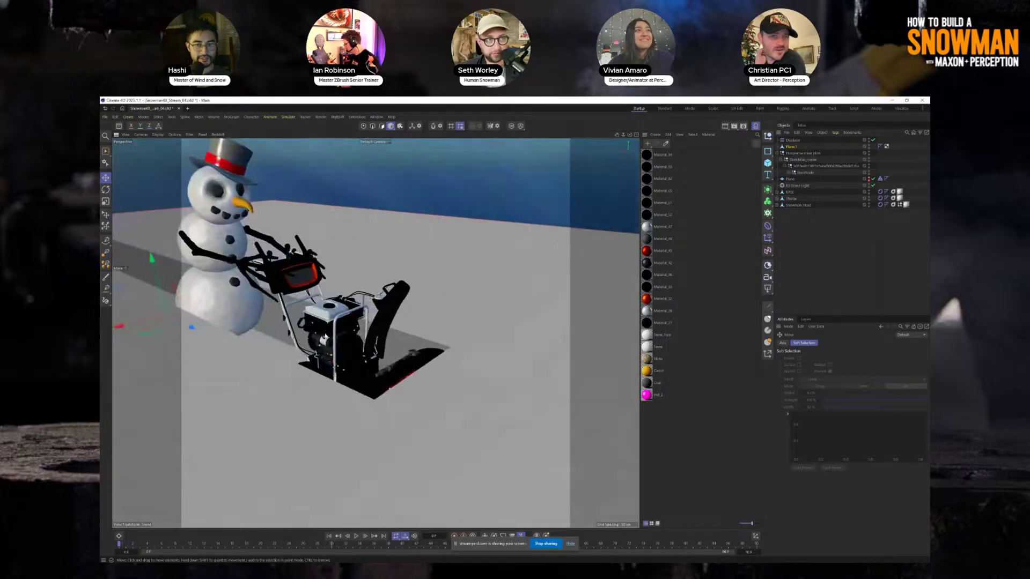
Step: Assign the Snow material to the trenched ground plane and open a copy of the material for editing
{"action": "left_click", "coordinate": [236, 308]}
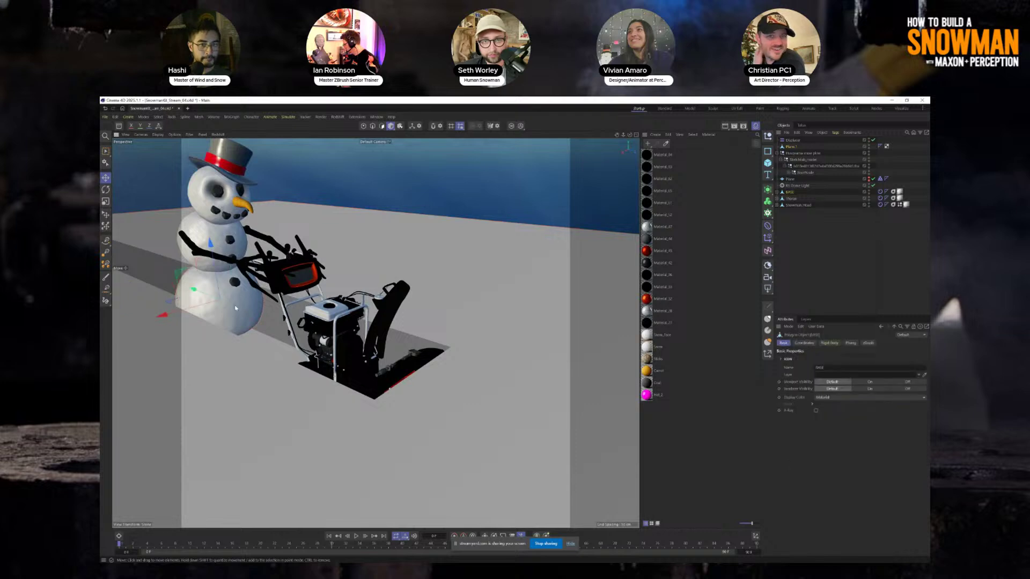
{"action": "left_click", "coordinate": [485, 304]}
{"action": "left_click_drag", "start_coordinate": [485, 303], "coordinate": [425, 362], "text": "alt"}
{"action": "scroll", "coordinate": [425, 362], "scroll_direction": "up", "scroll_amount": 3}
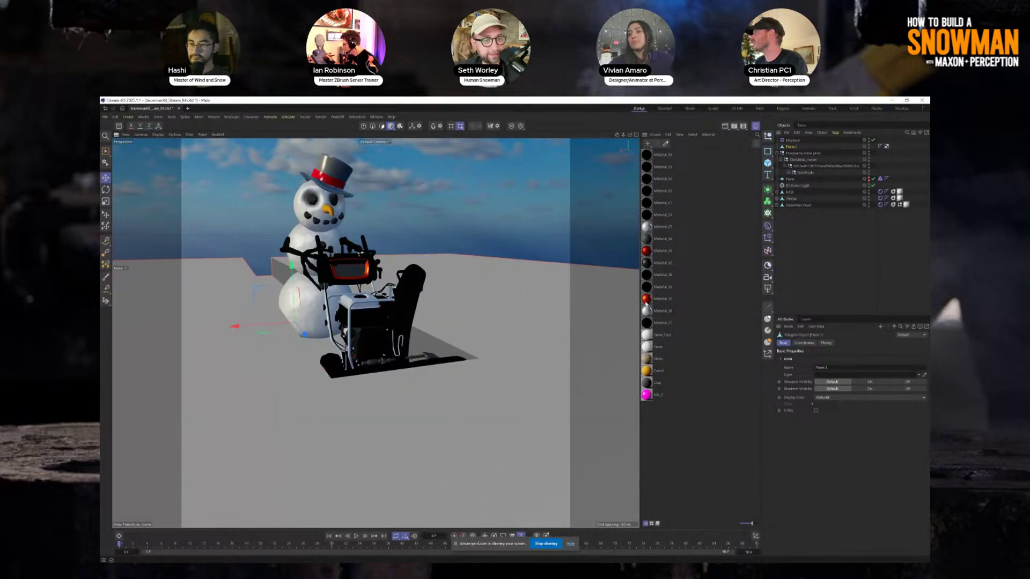
{"action": "left_click_drag", "start_coordinate": [650, 346], "coordinate": [598, 343]}
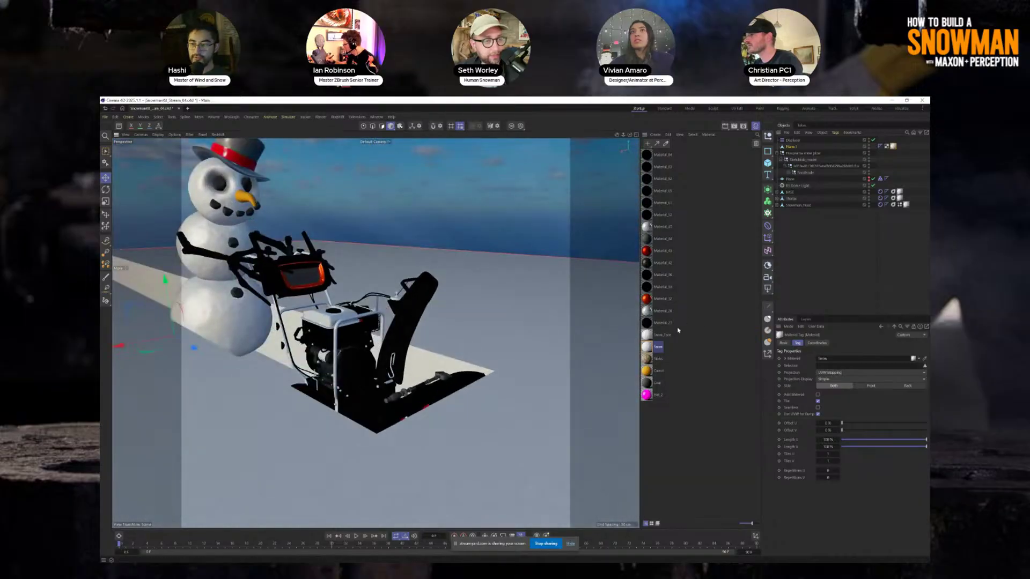
{"action": "left_click_drag", "start_coordinate": [663, 341], "coordinate": [662, 343], "text": "ctrl"}
{"action": "double_click", "coordinate": [656, 347]}
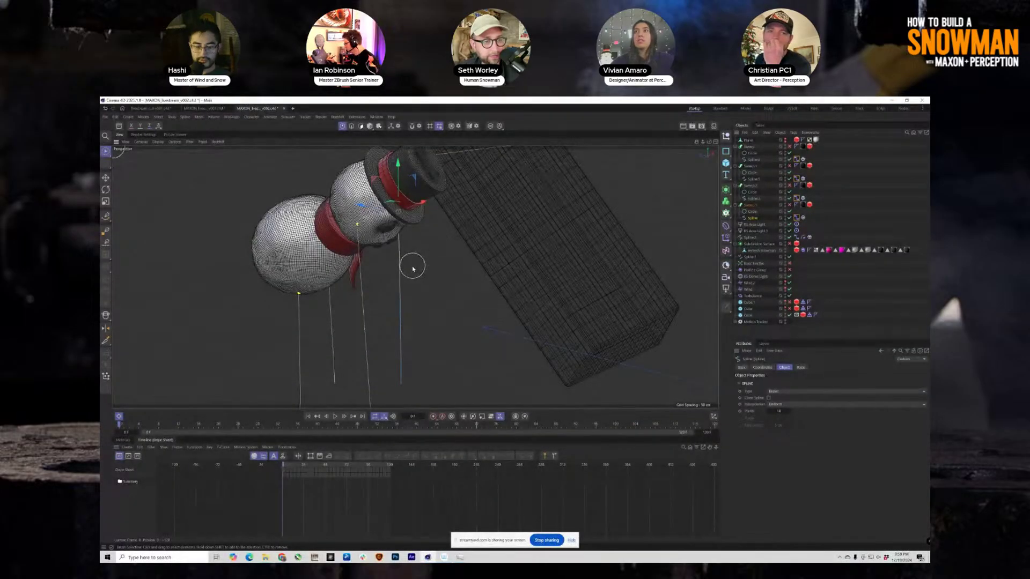
Step: In the balloon snowman scene, inspect the string splines from below and maximize the camera view of the street
{"action": "left_click_drag", "start_coordinate": [395, 260], "coordinate": [403, 228], "text": "alt"}
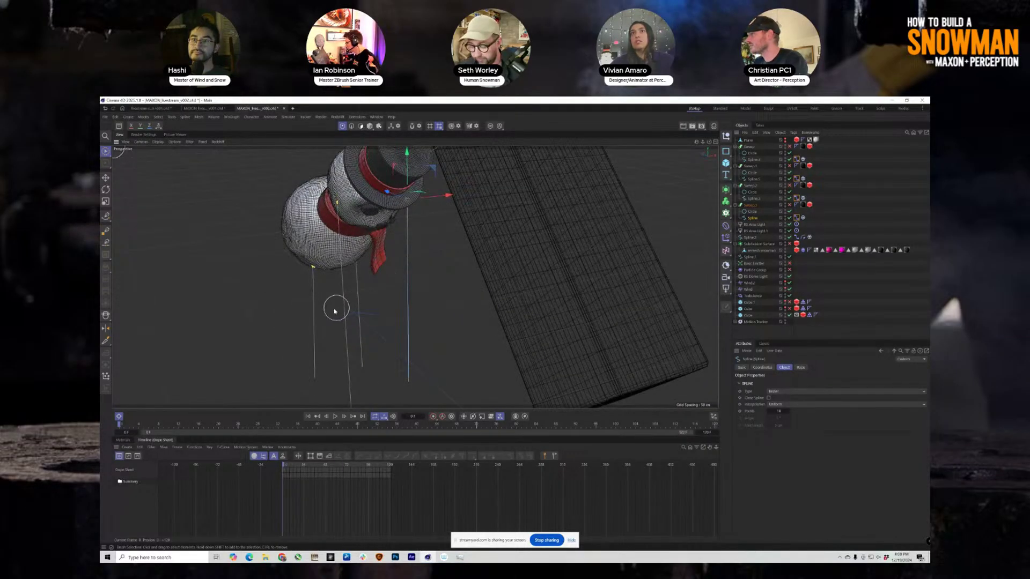
{"action": "left_click_drag", "start_coordinate": [336, 307], "coordinate": [350, 282], "text": "alt"}
{"action": "left_click", "coordinate": [715, 142]}
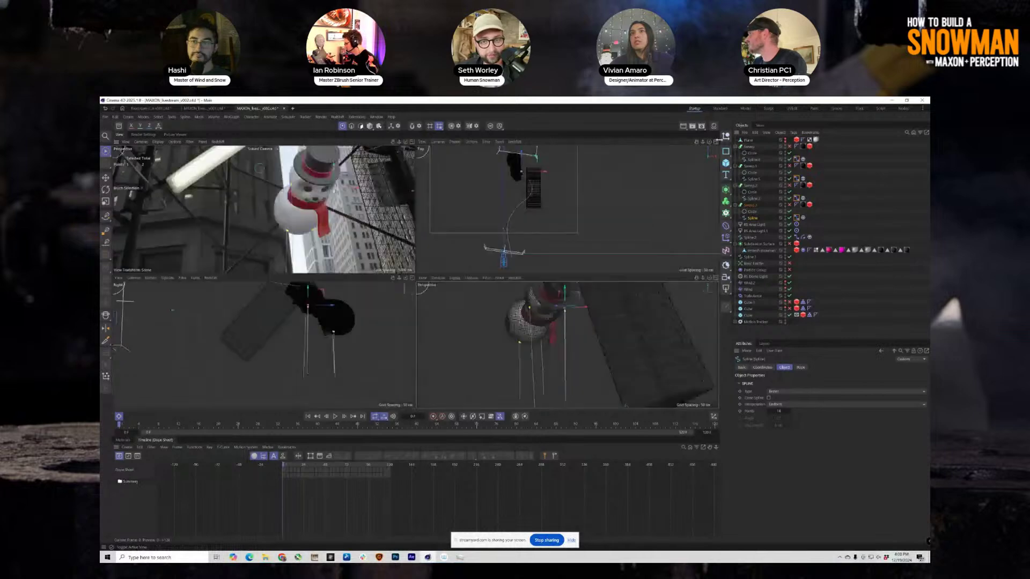
{"action": "left_click", "coordinate": [412, 142]}
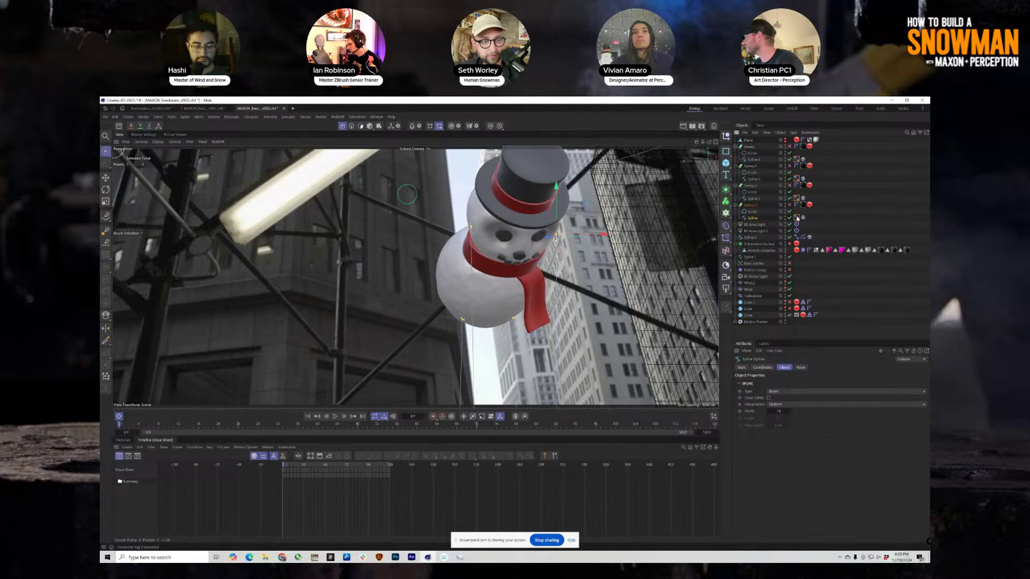
Step: Check the string splines' connector tags, and clear the scene's simulation cache from the snowman's soft body tag
{"action": "left_click", "coordinate": [797, 218]}
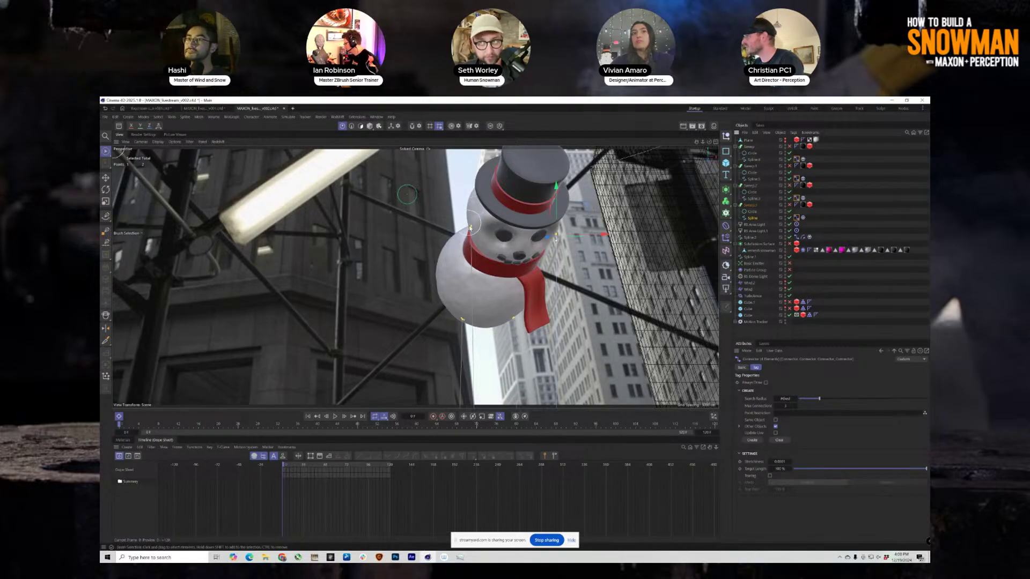
{"action": "left_click", "coordinate": [797, 165]}
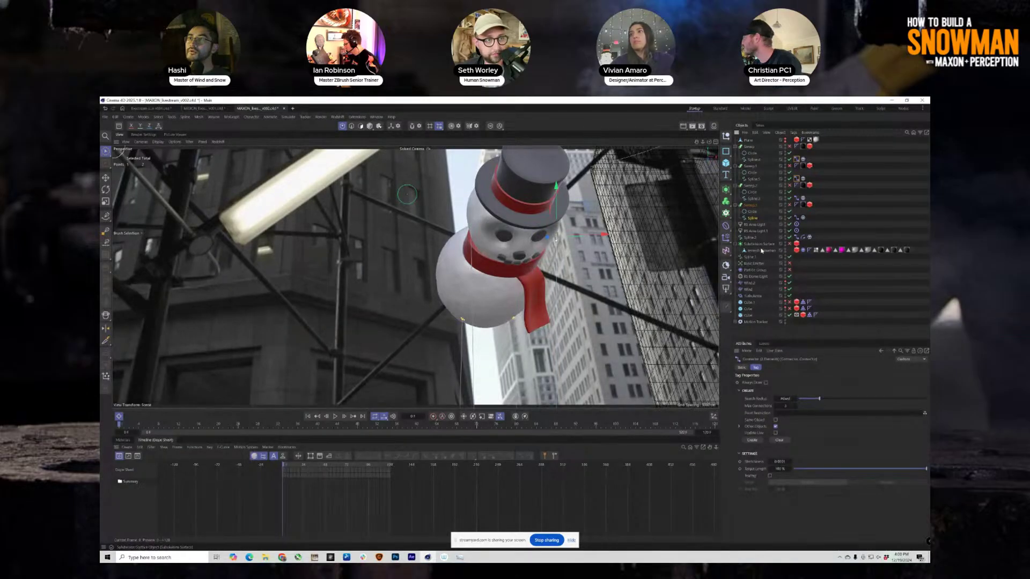
{"action": "left_click", "coordinate": [804, 250]}
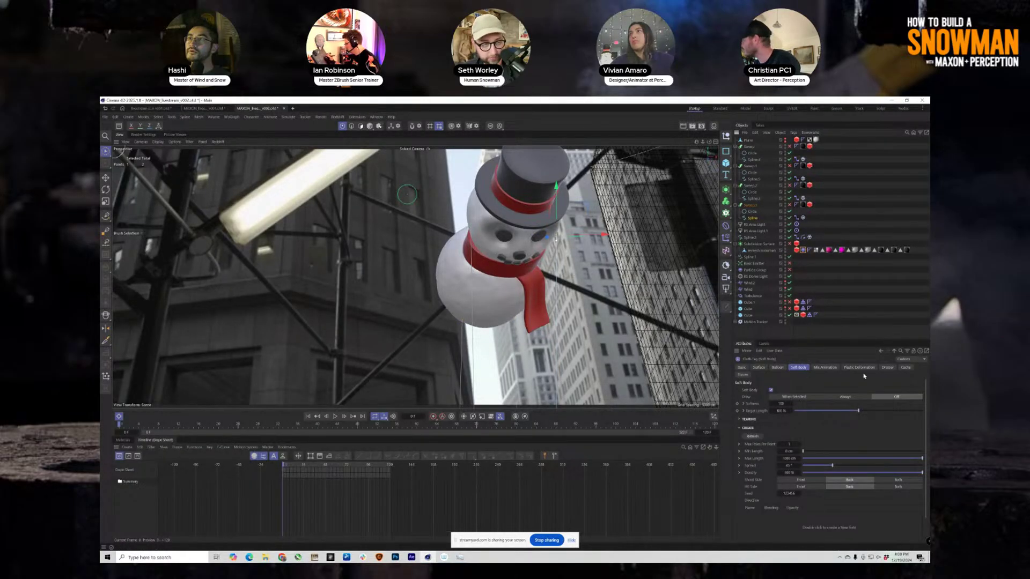
{"action": "left_click", "coordinate": [906, 368]}
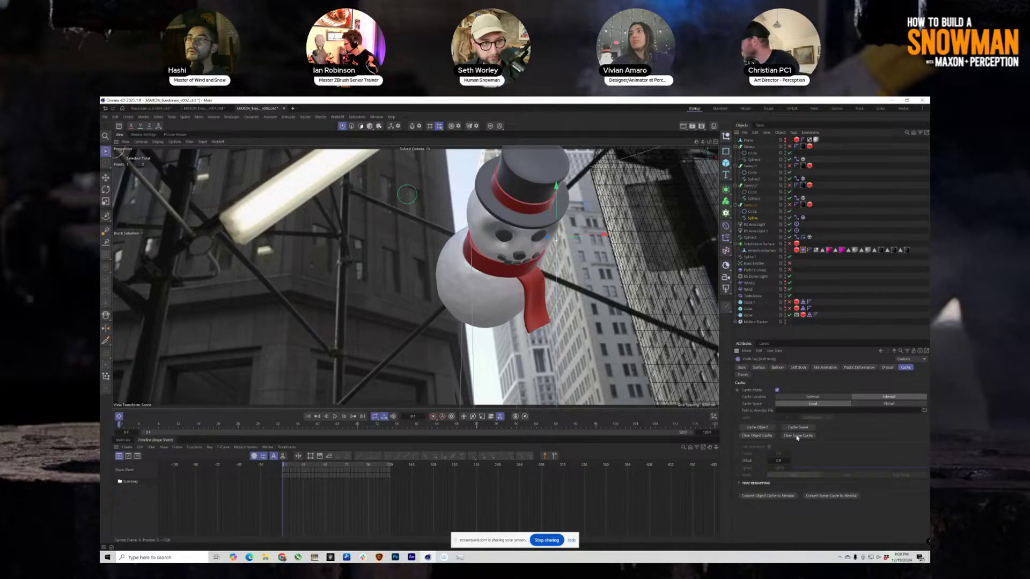
Step: Examine the splines' rope tag settings and the project's scene and simulation settings
{"action": "left_click", "coordinate": [803, 160]}
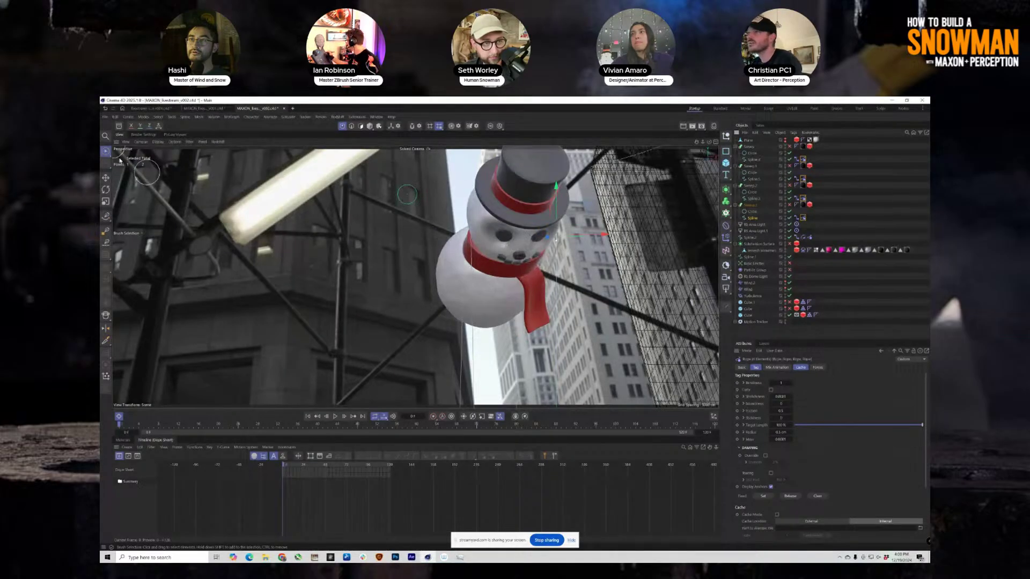
{"action": "left_click", "coordinate": [114, 117]}
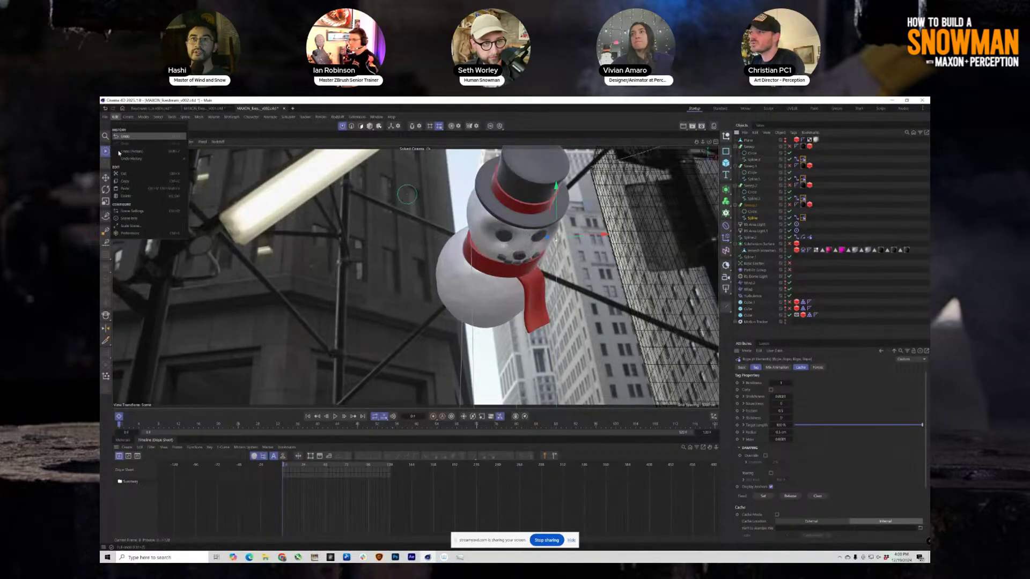
{"action": "left_click", "coordinate": [141, 215]}
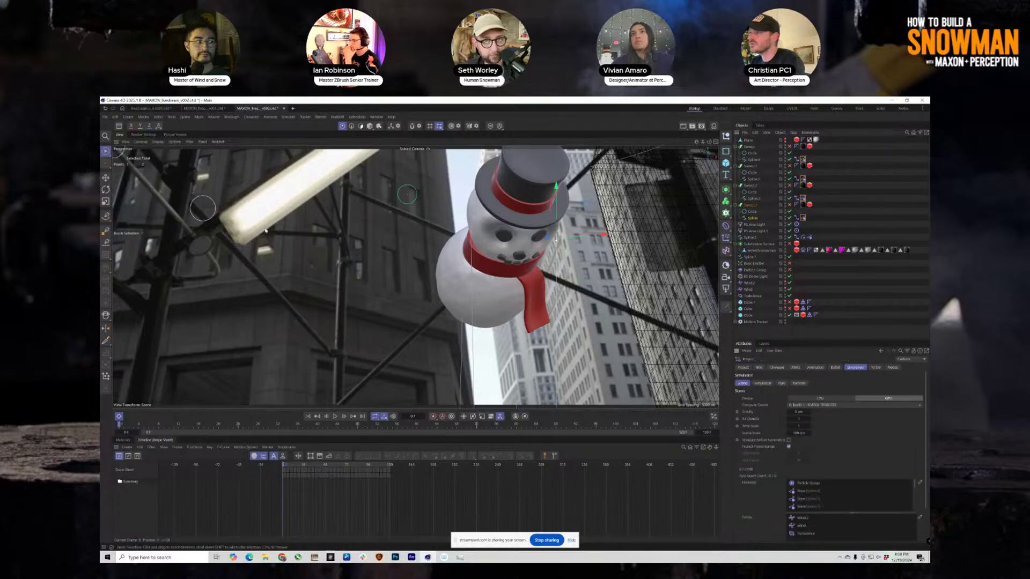
{"action": "left_click", "coordinate": [763, 383]}
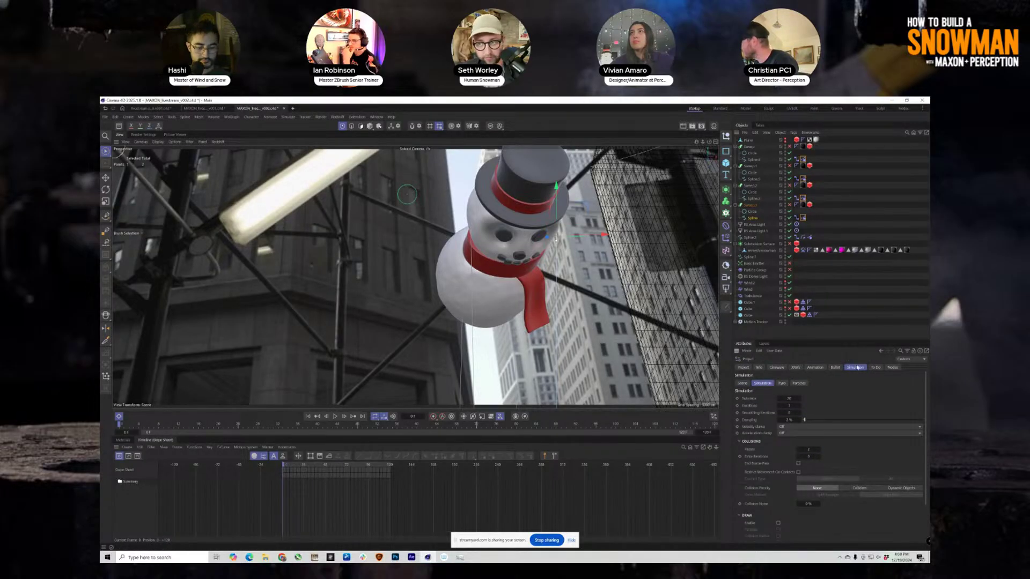
{"action": "left_click", "coordinate": [114, 117]}
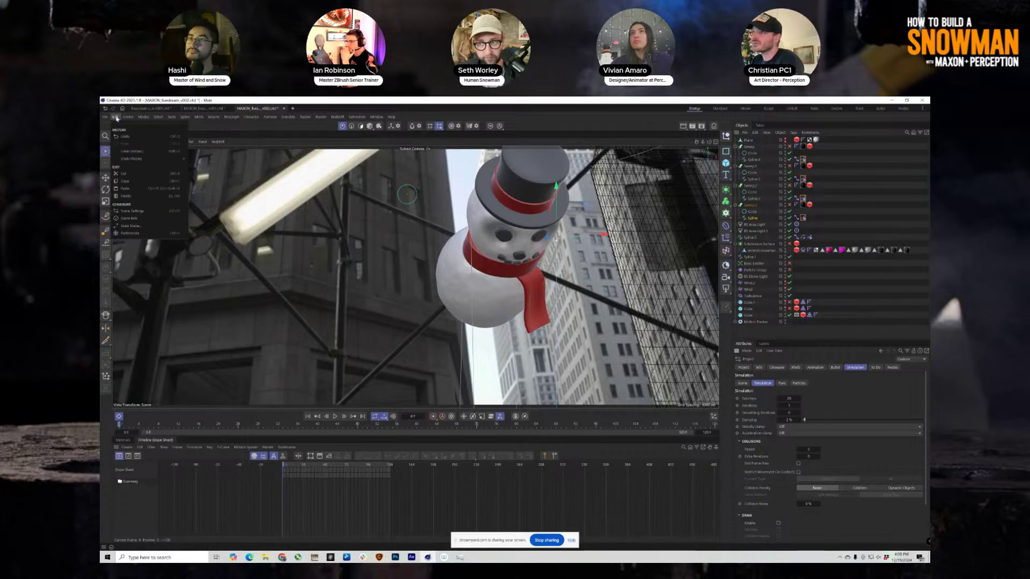
{"action": "left_click", "coordinate": [135, 212]}
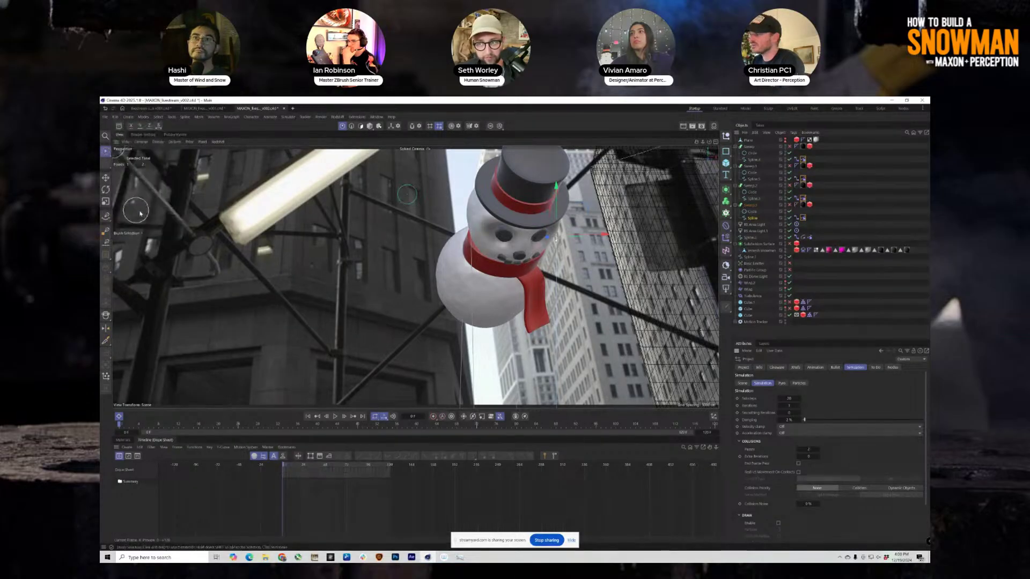
{"action": "left_click", "coordinate": [743, 384]}
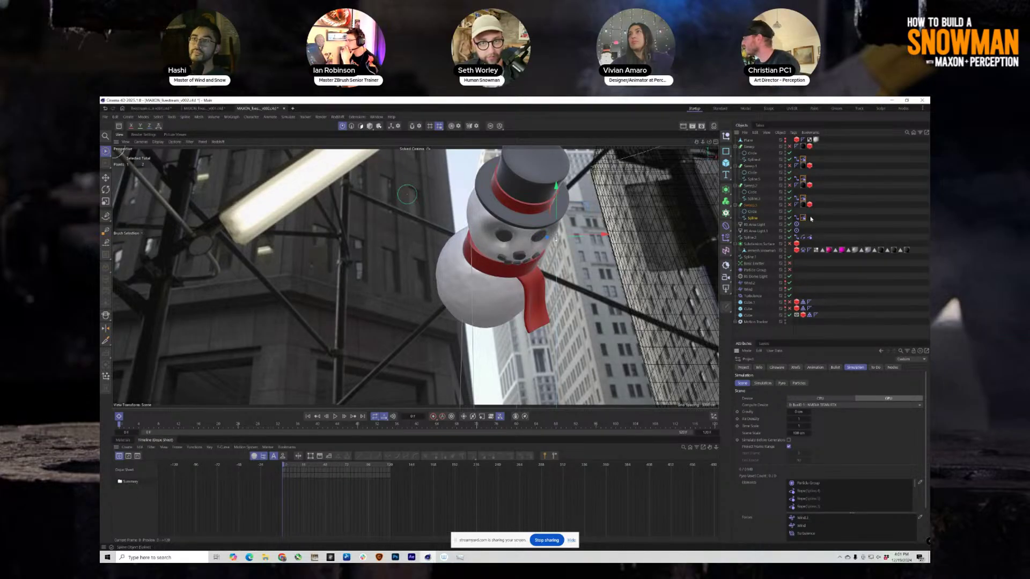
Step: Check the rope and connector tags on the string splines, and view their attachment points in the four-view layout
{"action": "left_click", "coordinate": [810, 198]}
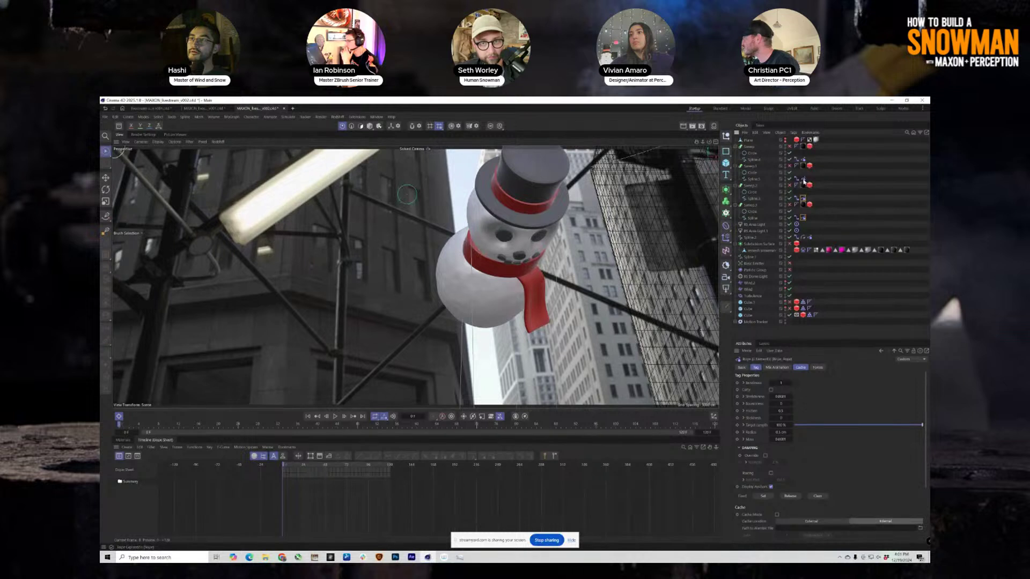
{"action": "left_click", "coordinate": [796, 159]}
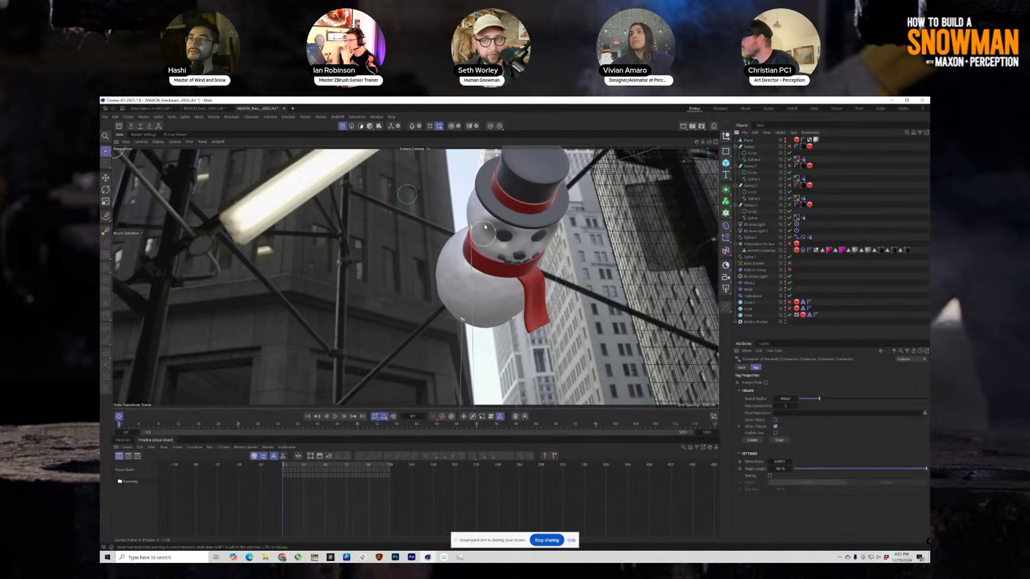
{"action": "left_click", "coordinate": [715, 141]}
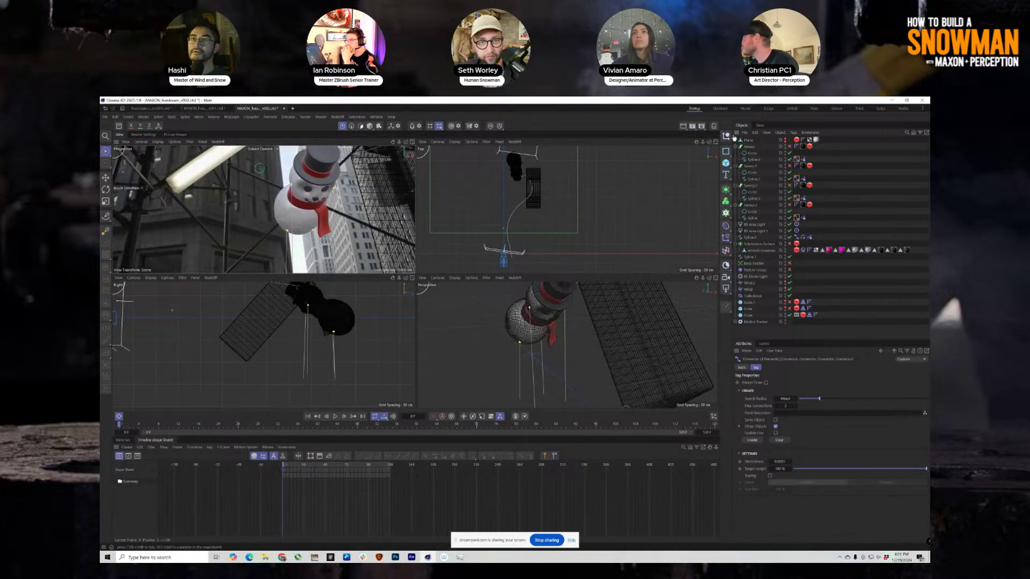
{"action": "left_click", "coordinate": [413, 142]}
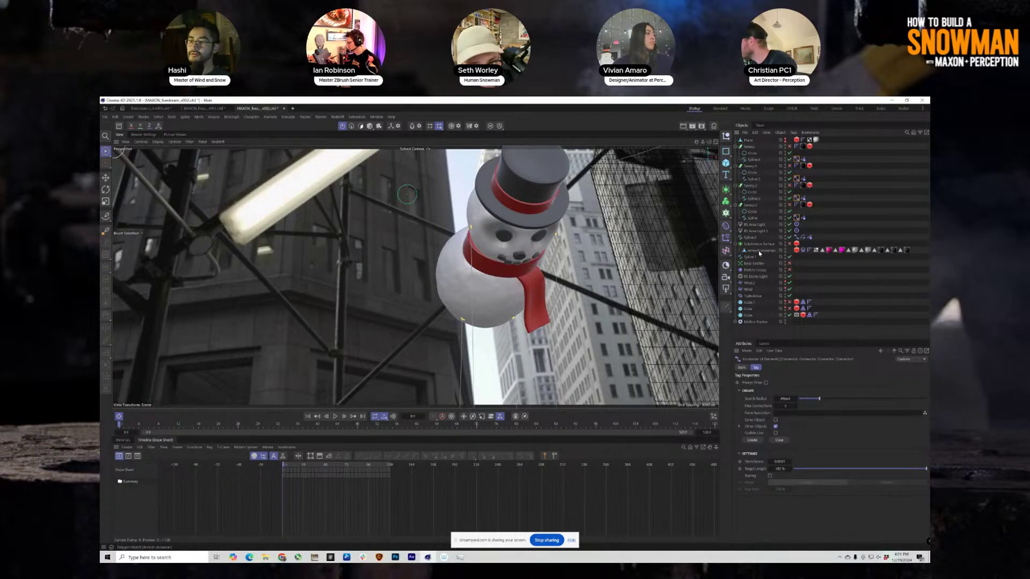
Step: Cache the whole scene's simulation from the cache settings of the snowman's soft body tag
{"action": "left_click", "coordinate": [802, 250]}
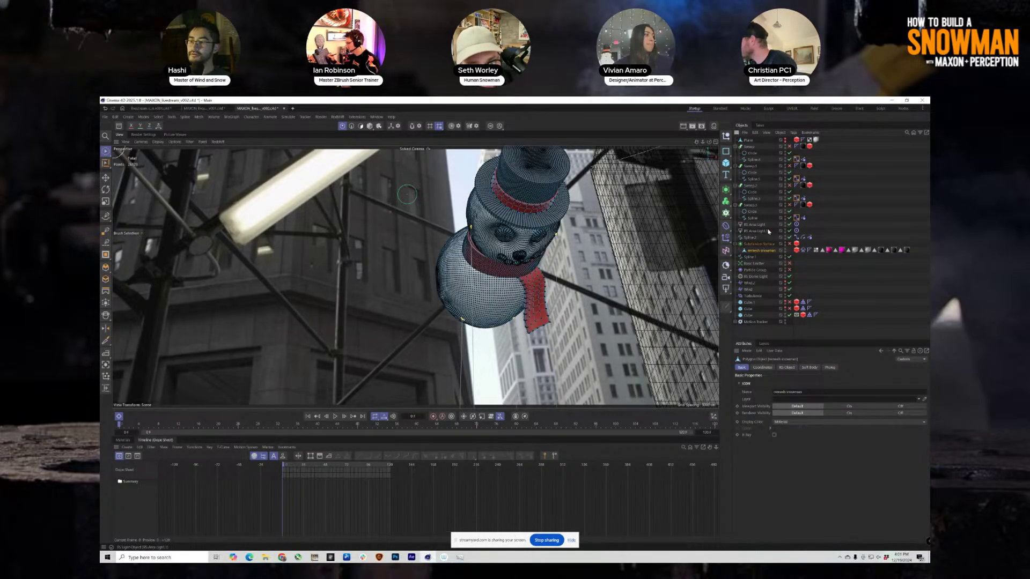
{"action": "left_click", "coordinate": [804, 250]}
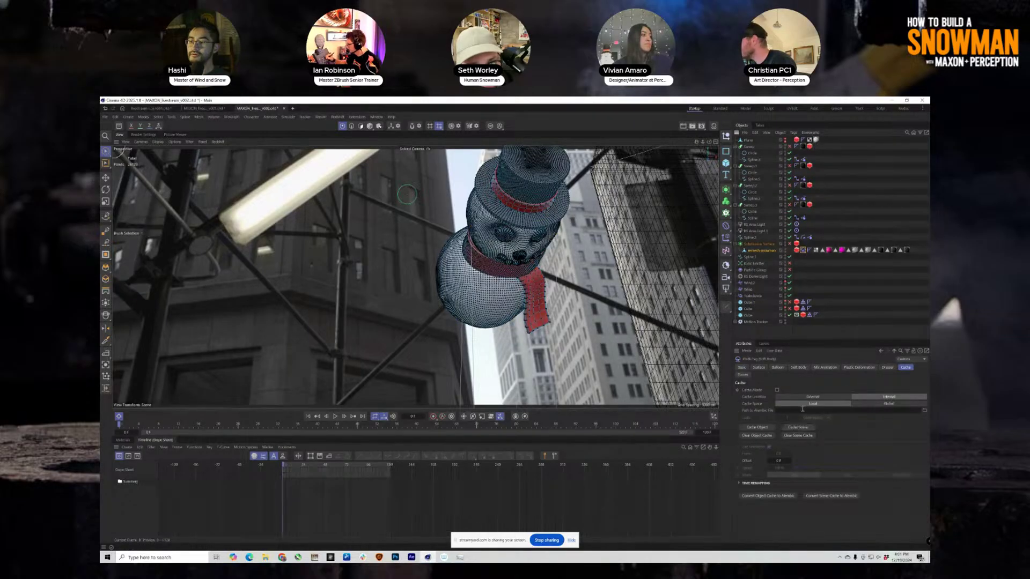
{"action": "left_click", "coordinate": [831, 189]}
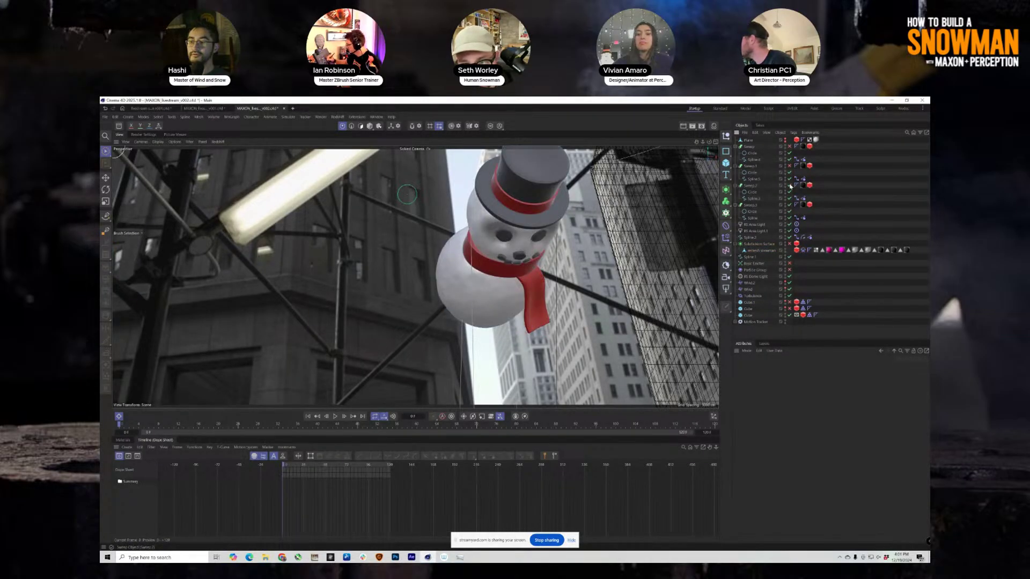
{"action": "left_click", "coordinate": [753, 149]}
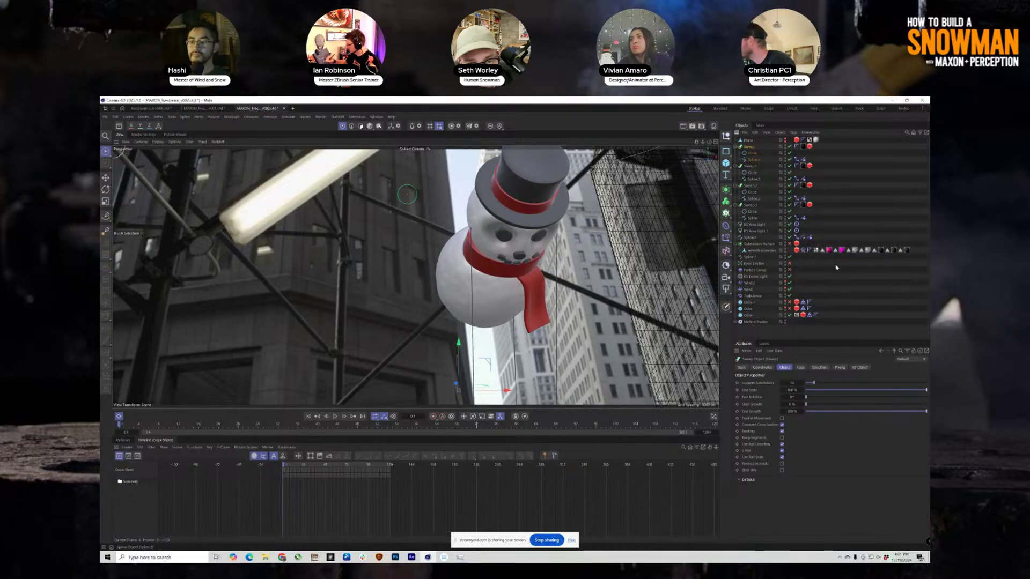
{"action": "left_click", "coordinate": [802, 250]}
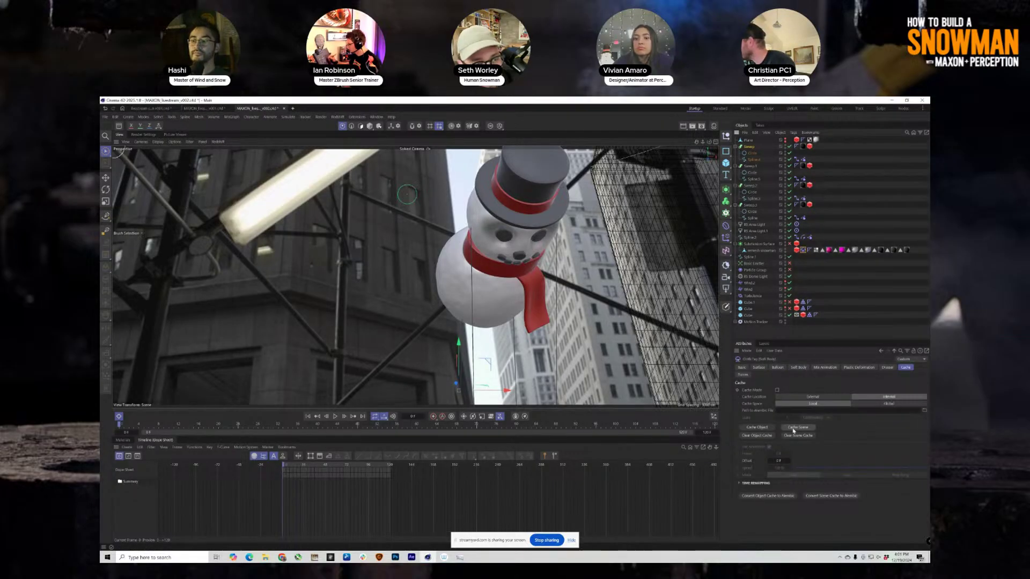
{"action": "left_click", "coordinate": [812, 427]}
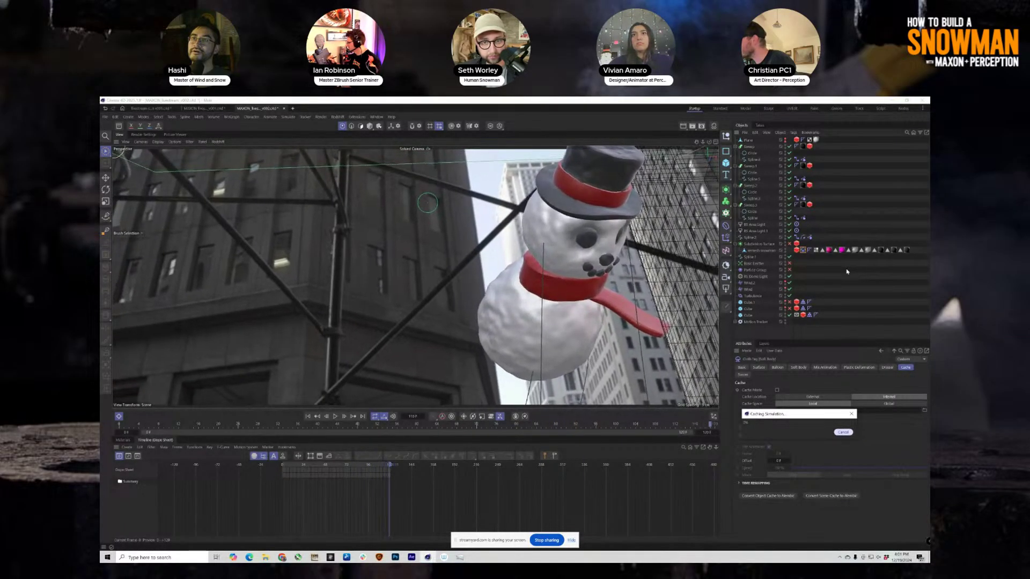
Step: Play back the cached balloon simulation, and switch the viewport to Gouraud shading
{"action": "left_click", "coordinate": [336, 416]}
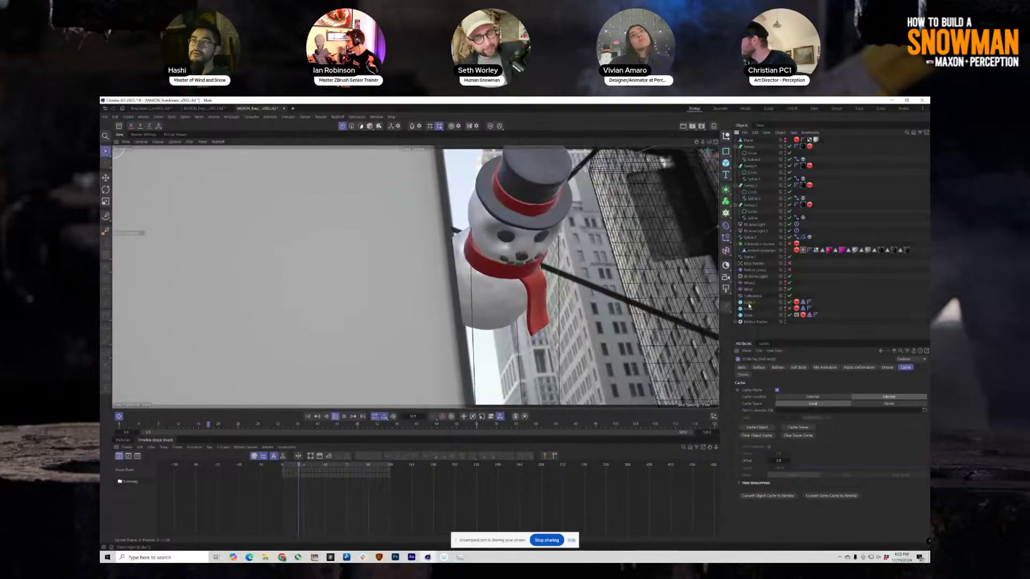
{"action": "left_click", "coordinate": [754, 302]}
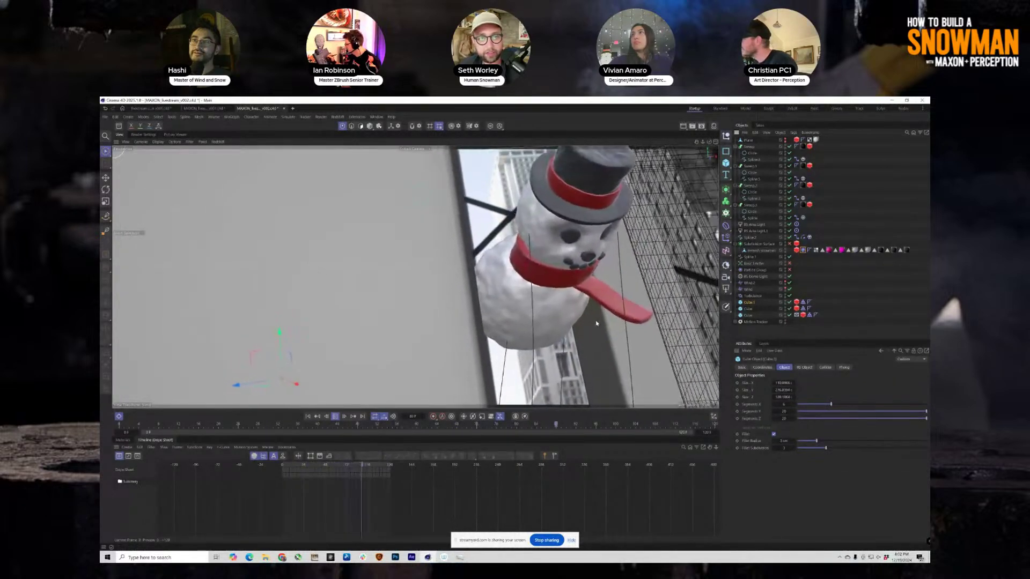
{"action": "left_click", "coordinate": [767, 244]}
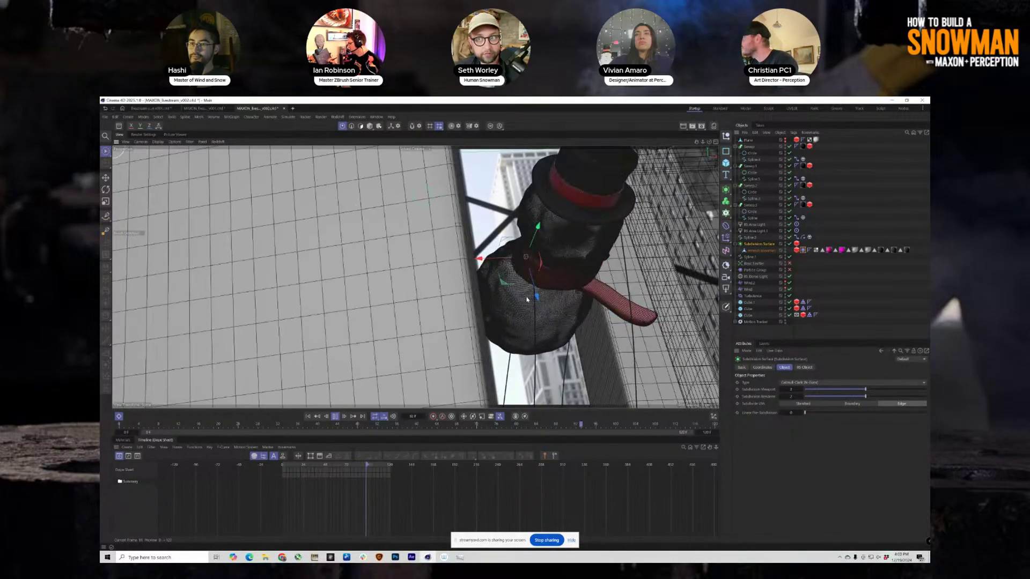
{"action": "key", "text": "n"}
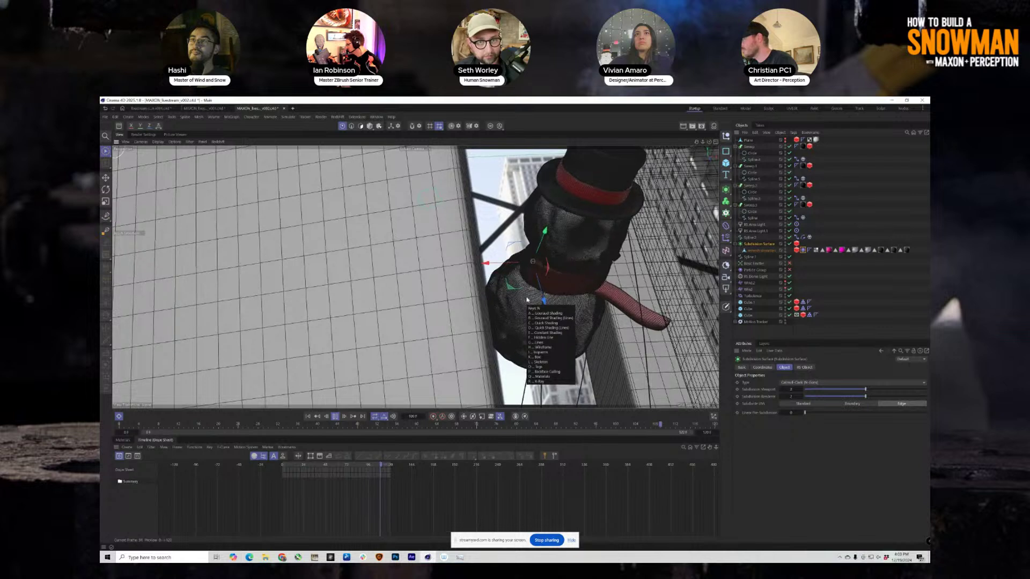
{"action": "key", "text": "a"}
{"action": "left_click", "coordinate": [334, 418]}
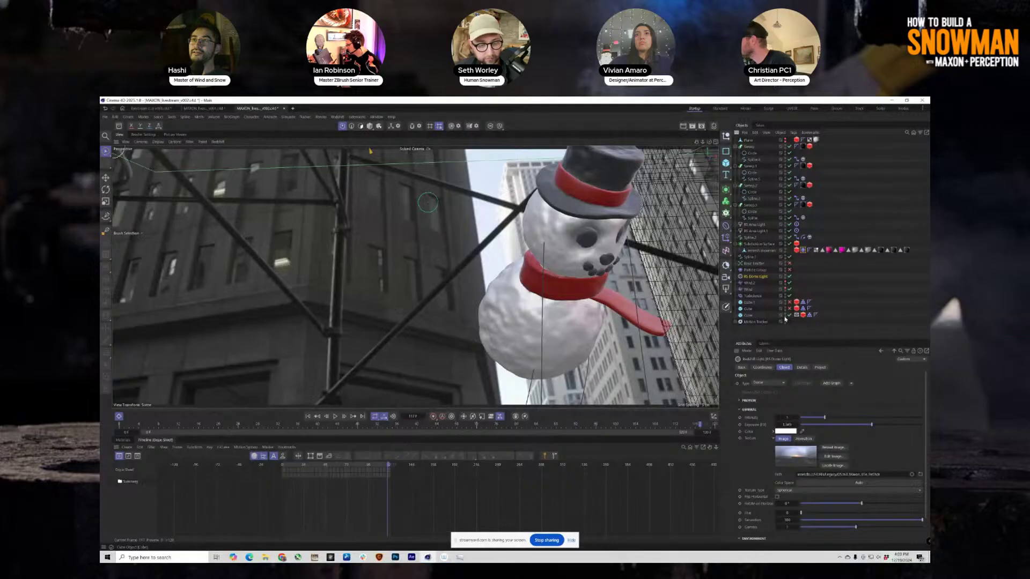
Step: Select the dome light and browse the asset library for replacement lighting images using the search term "hdri"
{"action": "left_click", "coordinate": [750, 315]}
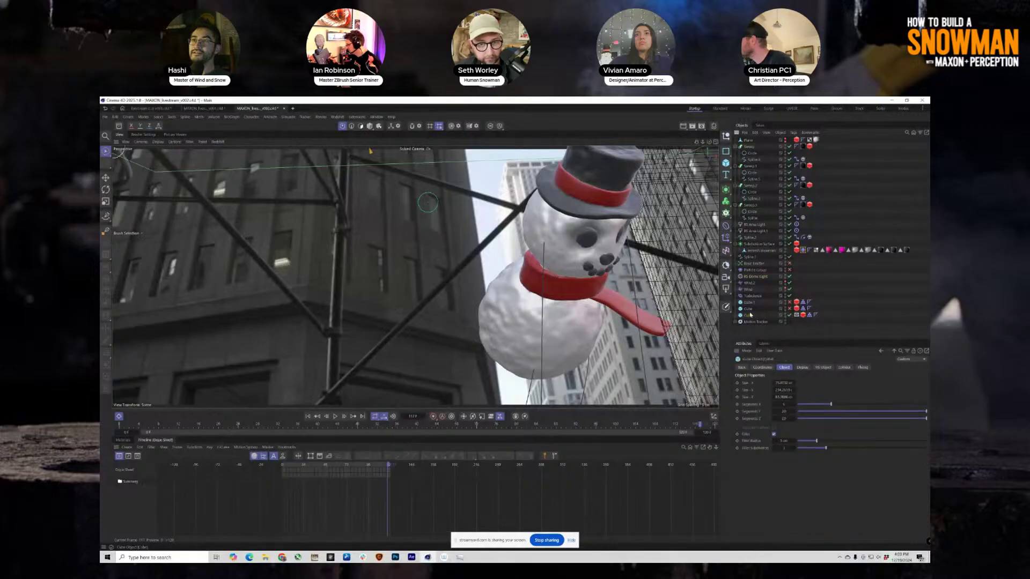
{"action": "left_click", "coordinate": [761, 277]}
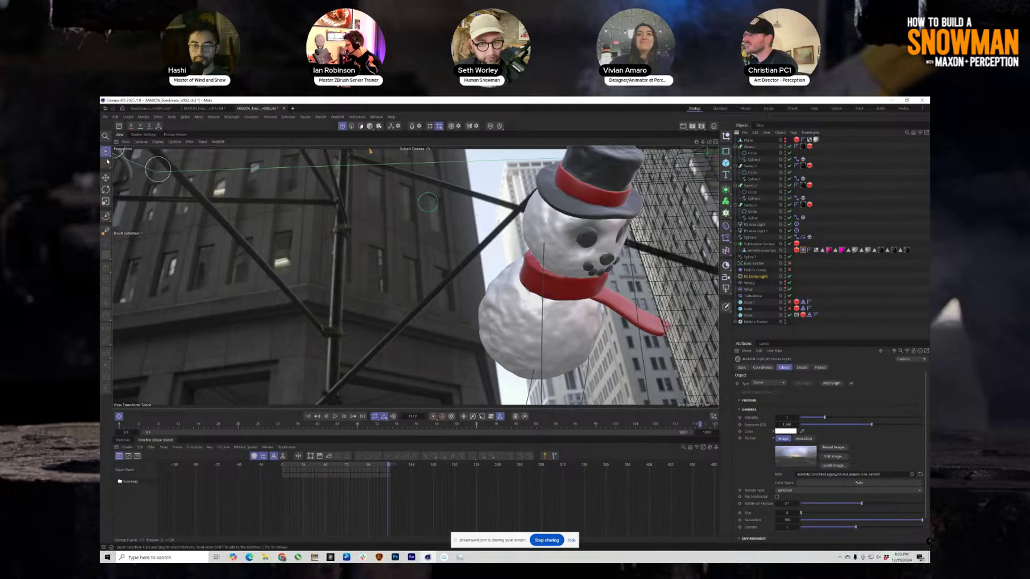
{"action": "left_click", "coordinate": [119, 126]}
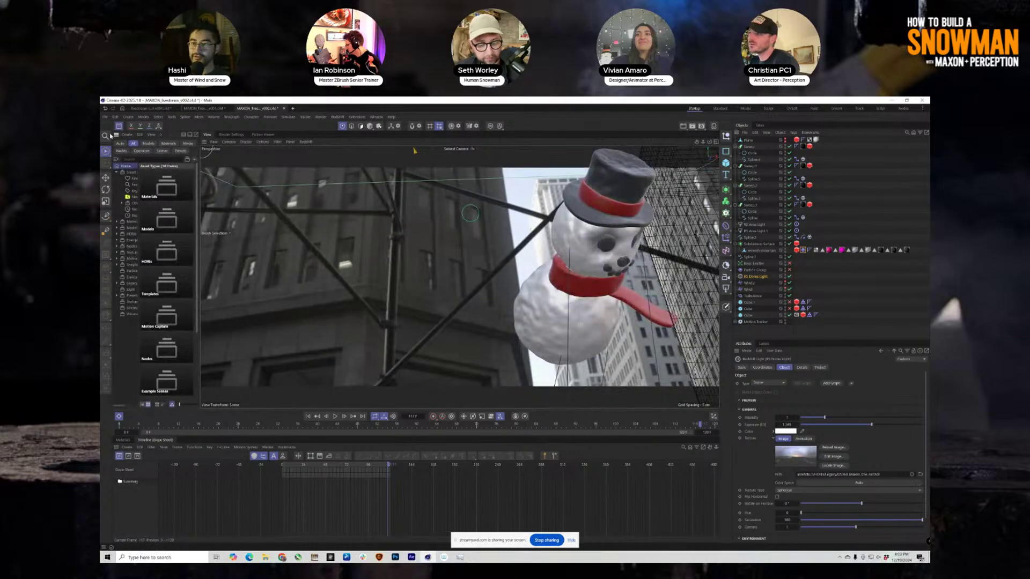
{"action": "left_click", "coordinate": [134, 160]}
{"action": "type", "text": "hdri"}
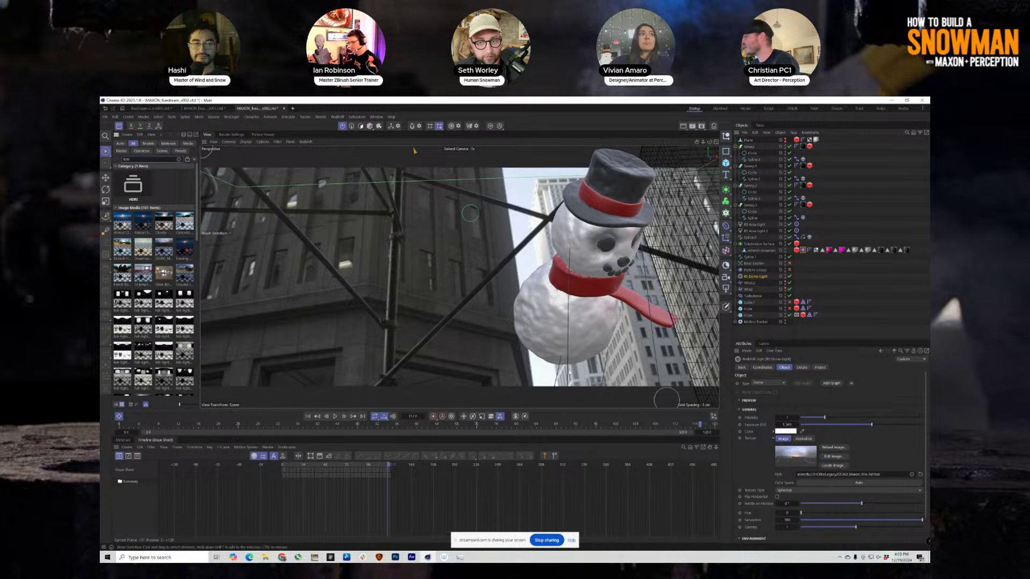
{"action": "scroll", "coordinate": [193, 263], "scroll_direction": "down", "scroll_amount": 5}
{"action": "scroll", "coordinate": [200, 264], "scroll_direction": "down", "scroll_amount": 5}
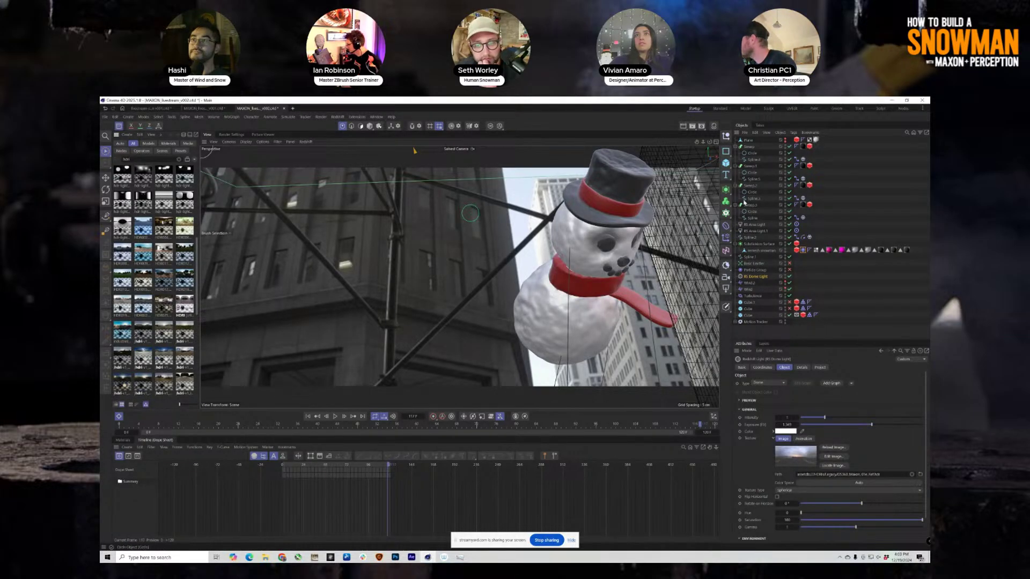
Step: Inspect the two area lights' target tags and their placement around the snowman in the four-view layout
{"action": "left_click", "coordinate": [755, 226]}
{"action": "left_click", "coordinate": [716, 142]}
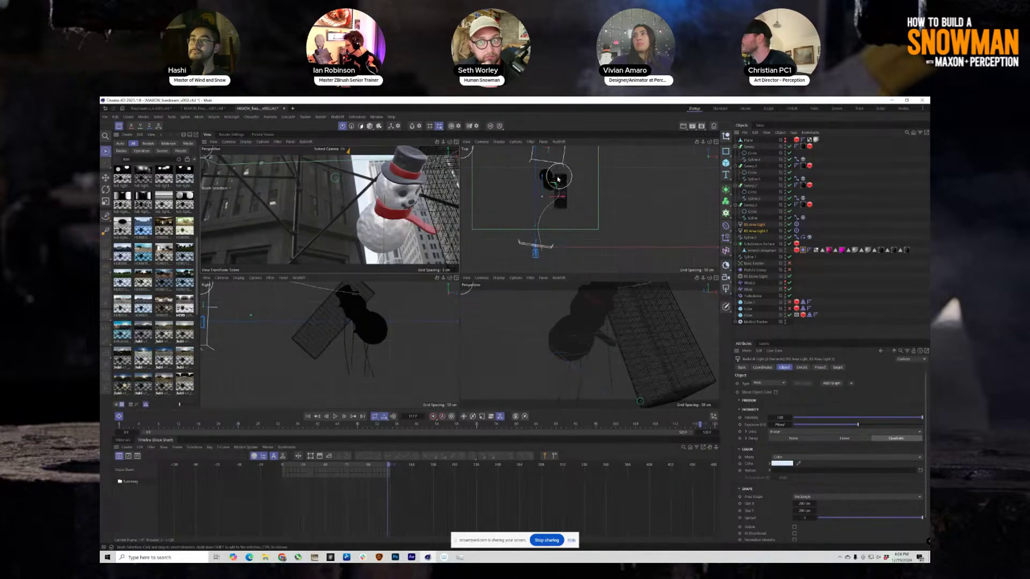
{"action": "mouse_move", "coordinate": [559, 176]}
{"action": "middle_mouse_down", "text": "alt"}
{"action": "mouse_move", "coordinate": [553, 245]}
{"action": "mouse_move", "coordinate": [554, 226]}
{"action": "middle_mouse_up", "text": "alt"}
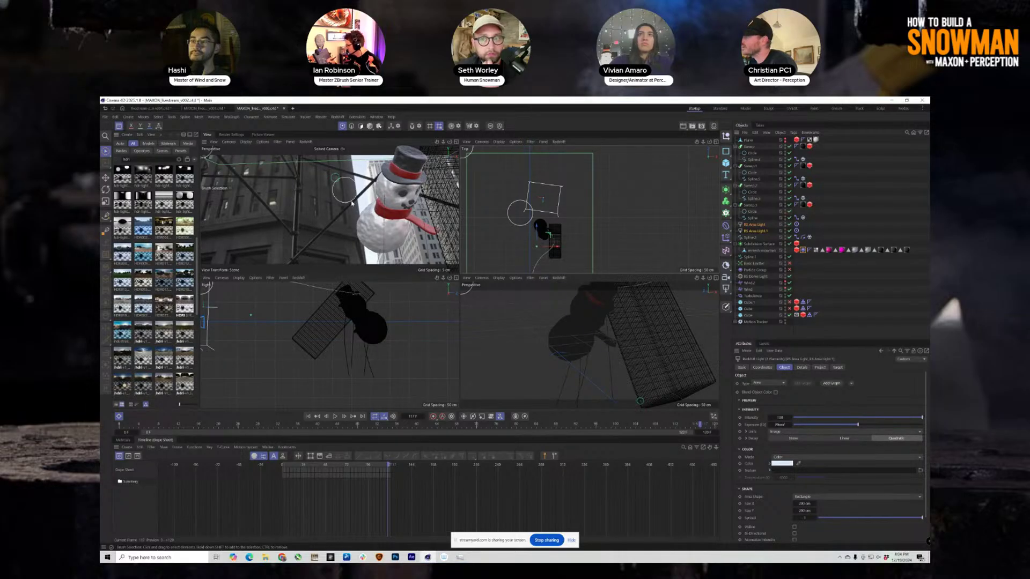
{"action": "left_click", "coordinate": [796, 227]}
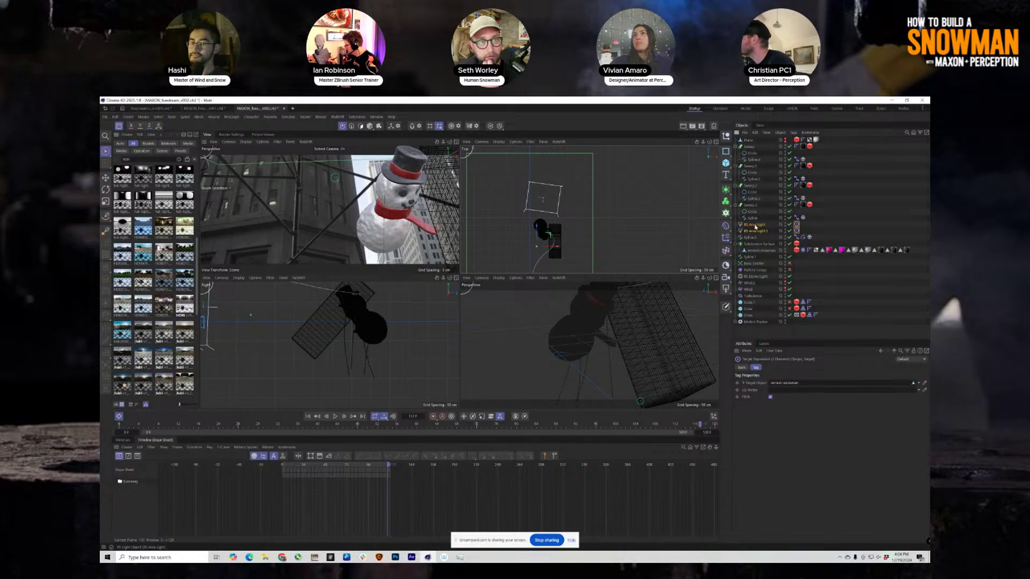
{"action": "left_click", "coordinate": [755, 225]}
{"action": "left_click", "coordinate": [560, 220]}
{"action": "mouse_move", "coordinate": [543, 225]}
{"action": "left_mouse_down", "text": "alt"}
{"action": "mouse_move", "coordinate": [555, 224]}
{"action": "mouse_move", "coordinate": [543, 224]}
{"action": "left_mouse_up", "text": "alt"}
{"action": "left_click_drag", "start_coordinate": [558, 321], "coordinate": [617, 306], "text": "alt"}
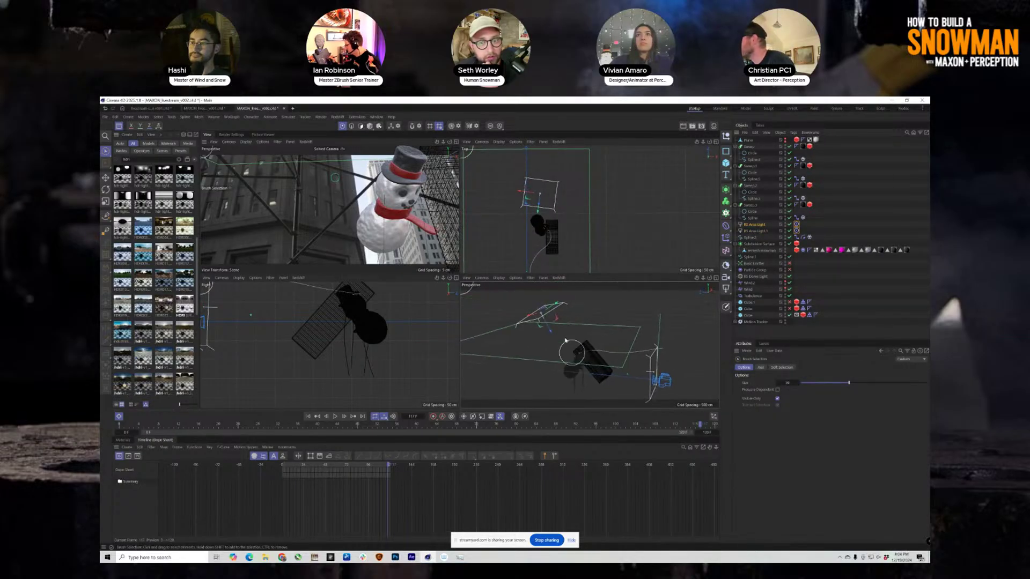
{"action": "left_click", "coordinate": [761, 232]}
Step: Open the Redshift RenderView and start a progressive render of the balloon snowman scene
{"action": "left_click", "coordinate": [337, 116]}
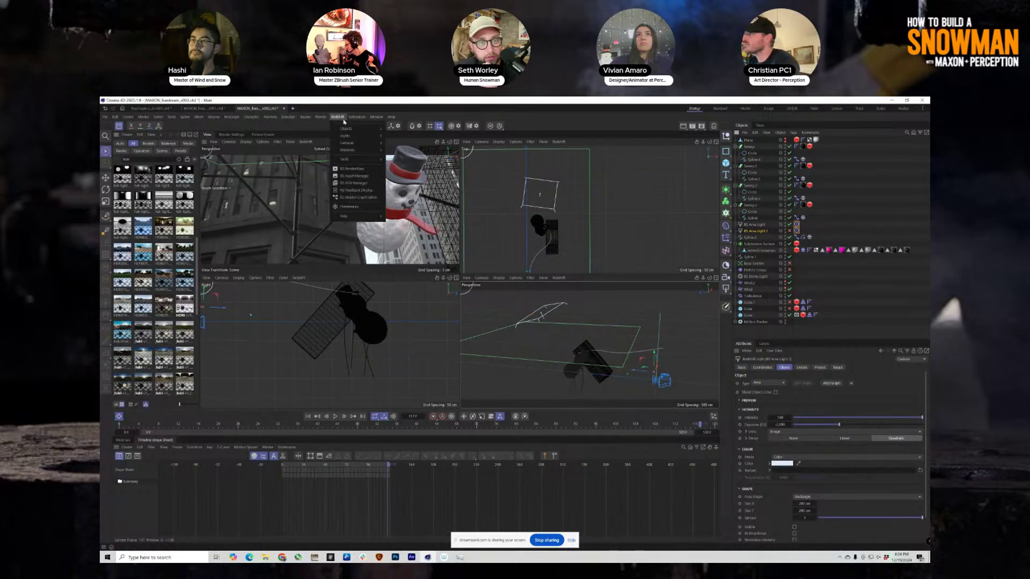
{"action": "left_click", "coordinate": [351, 102]}
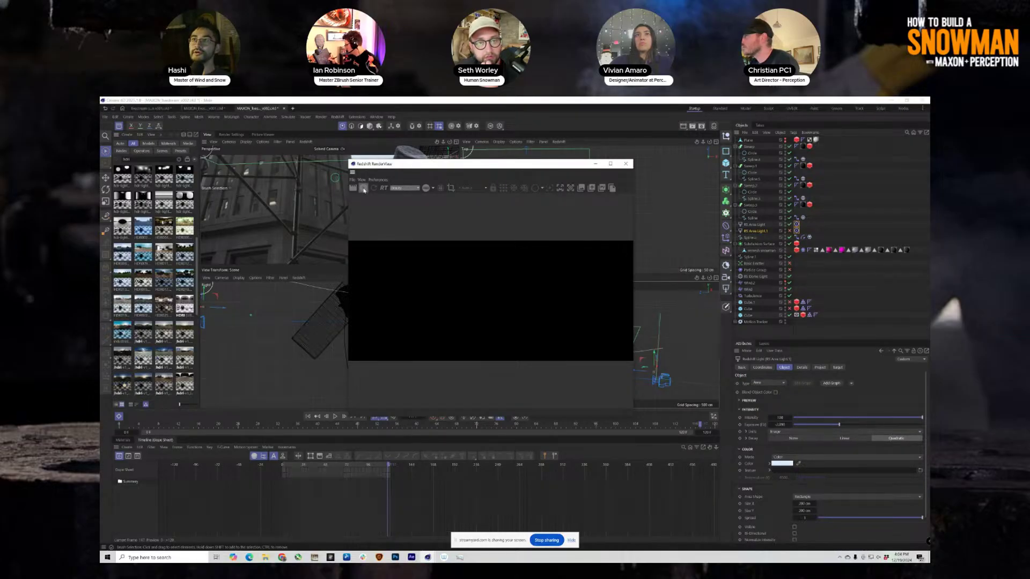
{"action": "left_click", "coordinate": [364, 189]}
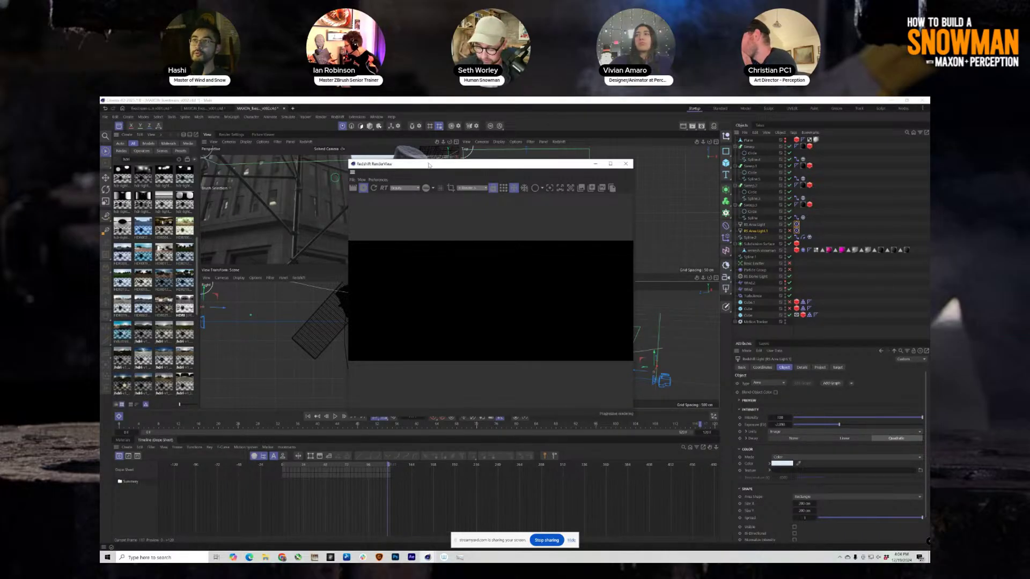
Step: Place the Redshift RenderView window below the perspective view and enlarge it so both snowman views can be compared
{"action": "left_click_drag", "start_coordinate": [429, 165], "coordinate": [292, 217]}
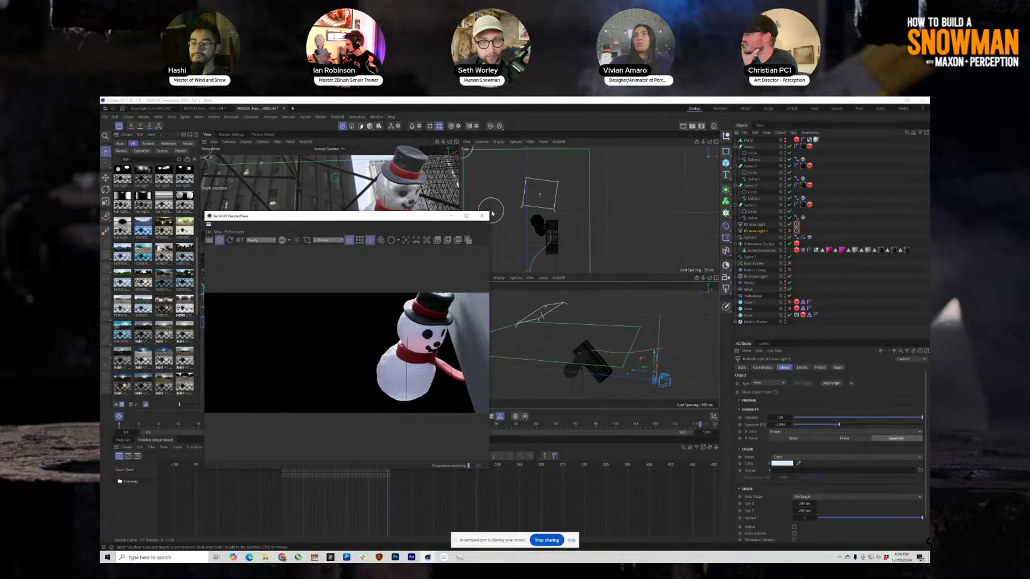
{"action": "left_click_drag", "start_coordinate": [492, 211], "coordinate": [544, 256]}
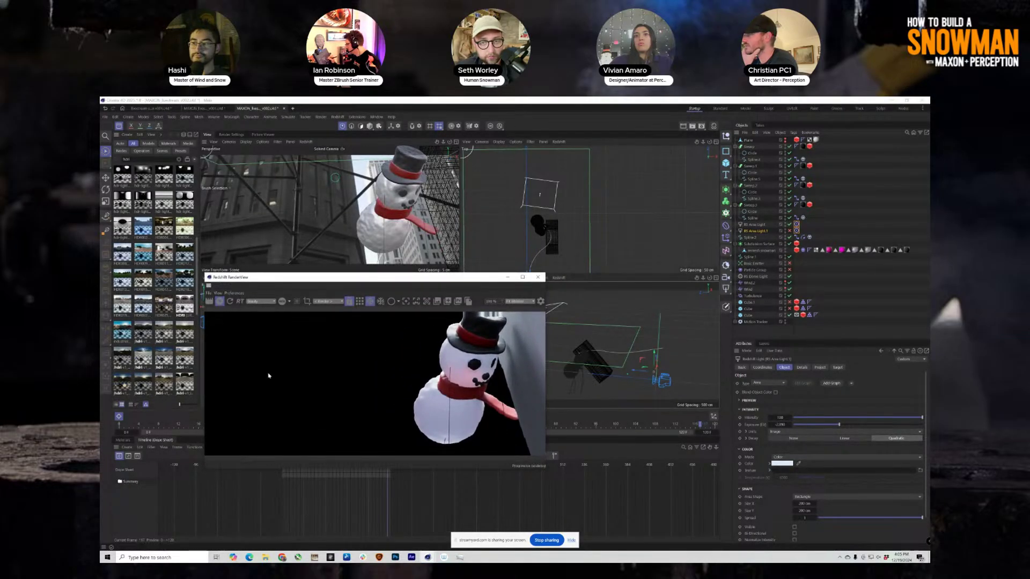
{"action": "left_click_drag", "start_coordinate": [385, 281], "coordinate": [323, 279]}
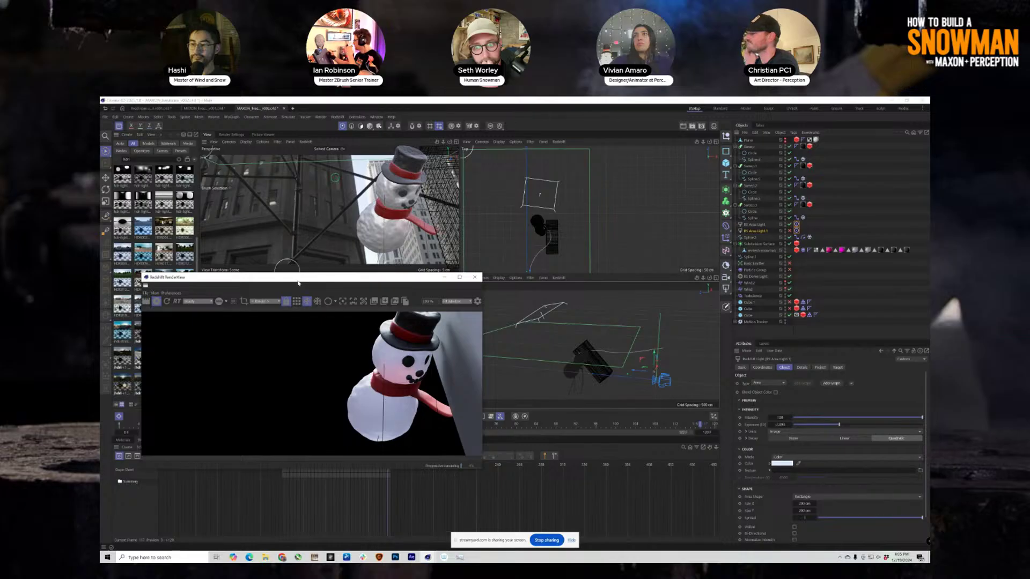
{"action": "left_click_drag", "start_coordinate": [298, 283], "coordinate": [294, 279]}
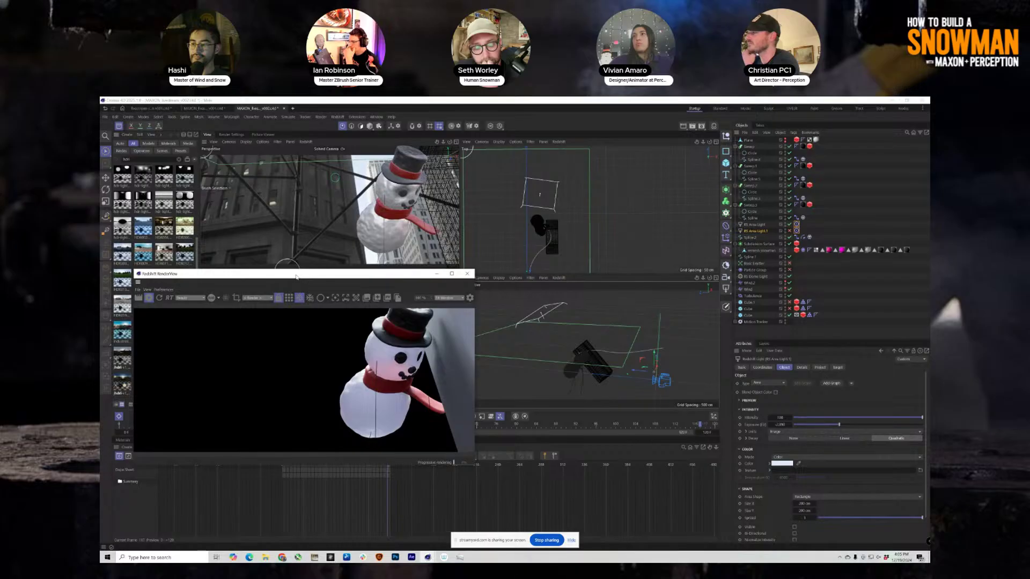
{"action": "left_click_drag", "start_coordinate": [297, 277], "coordinate": [295, 281]}
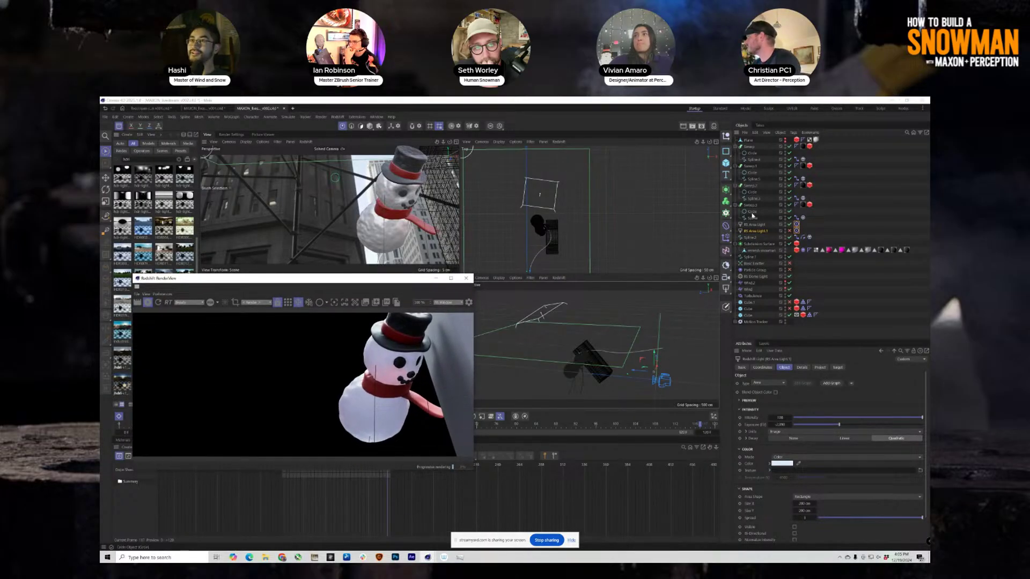
Step: Raise the exposure of the RS Dome Light slightly
{"action": "left_click", "coordinate": [775, 277]}
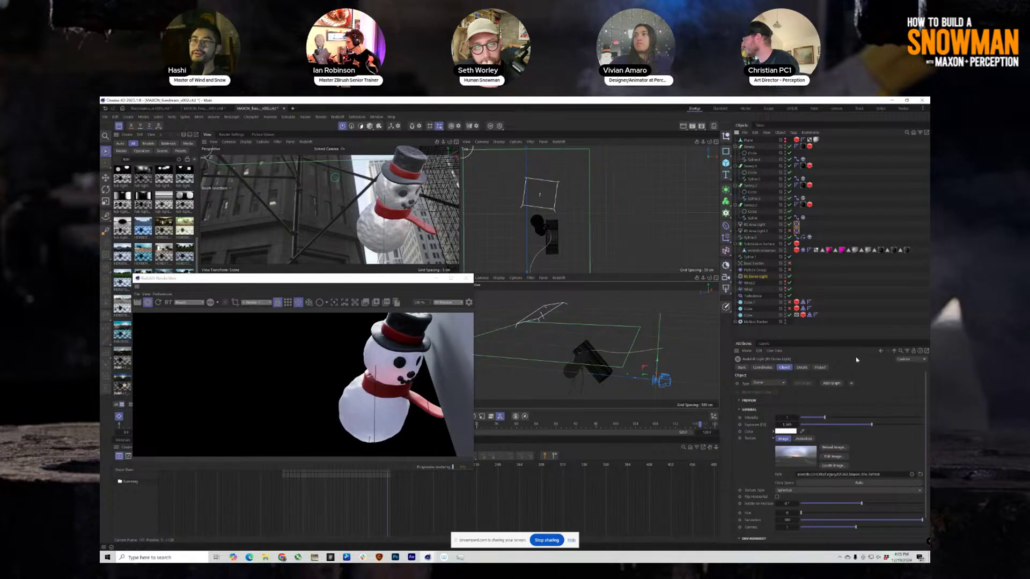
{"action": "left_click_drag", "start_coordinate": [873, 427], "coordinate": [877, 426]}
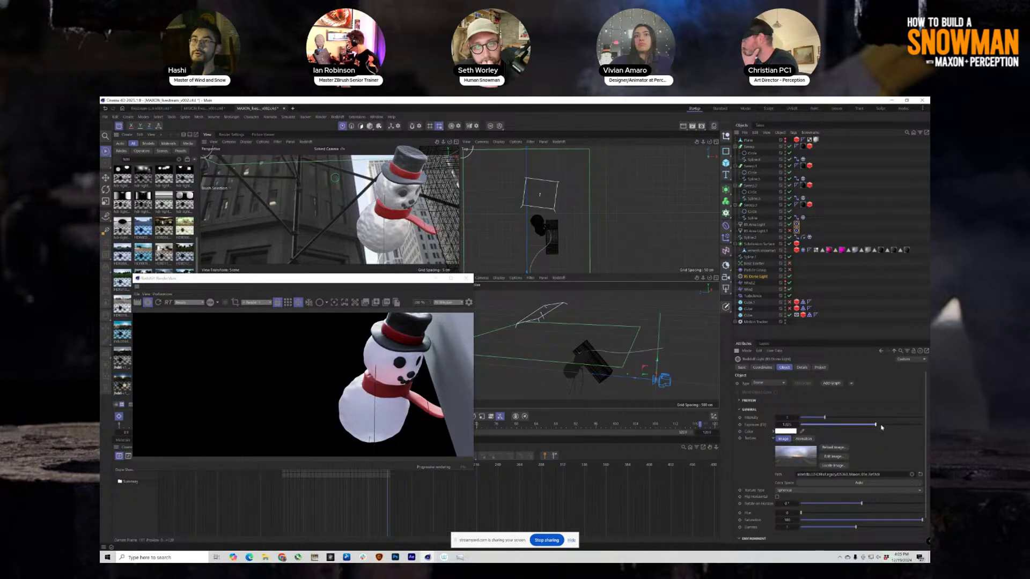
{"action": "left_click_drag", "start_coordinate": [880, 427], "coordinate": [880, 427]}
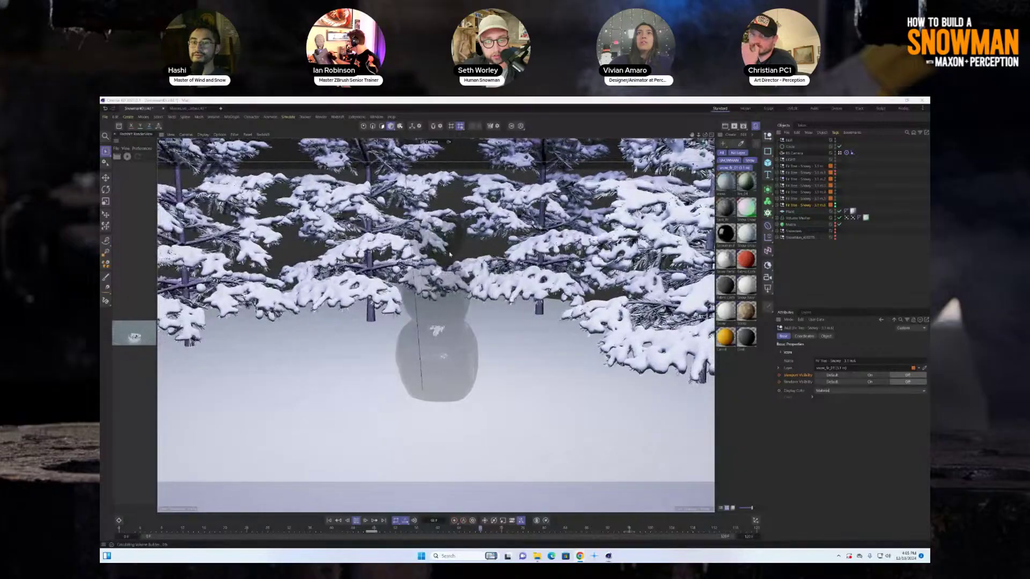
Step: Display the Volume Mesher's vertex map and play the snowman growth animation from the first frame
{"action": "left_click", "coordinate": [357, 522]}
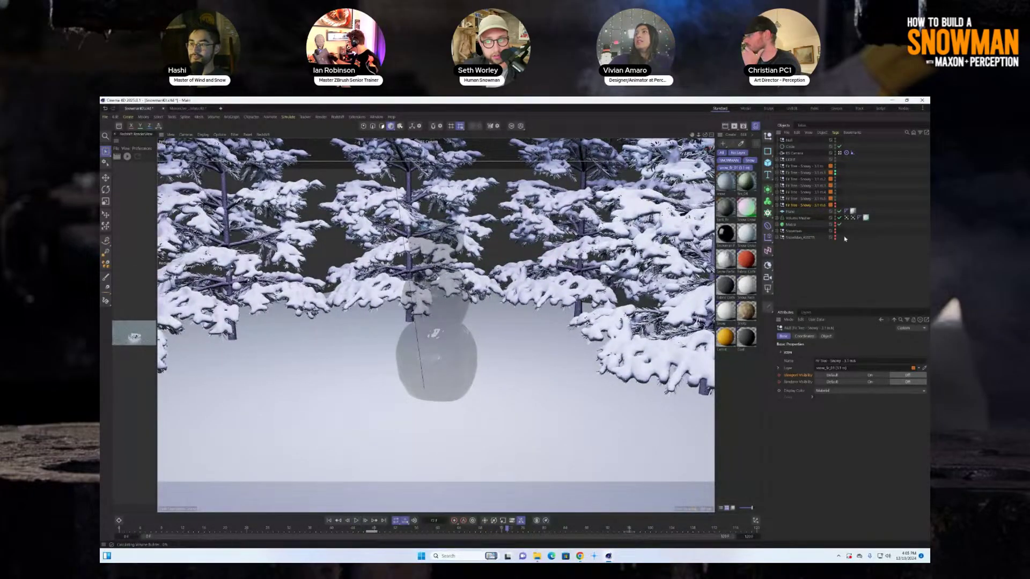
{"action": "left_click", "coordinate": [853, 218]}
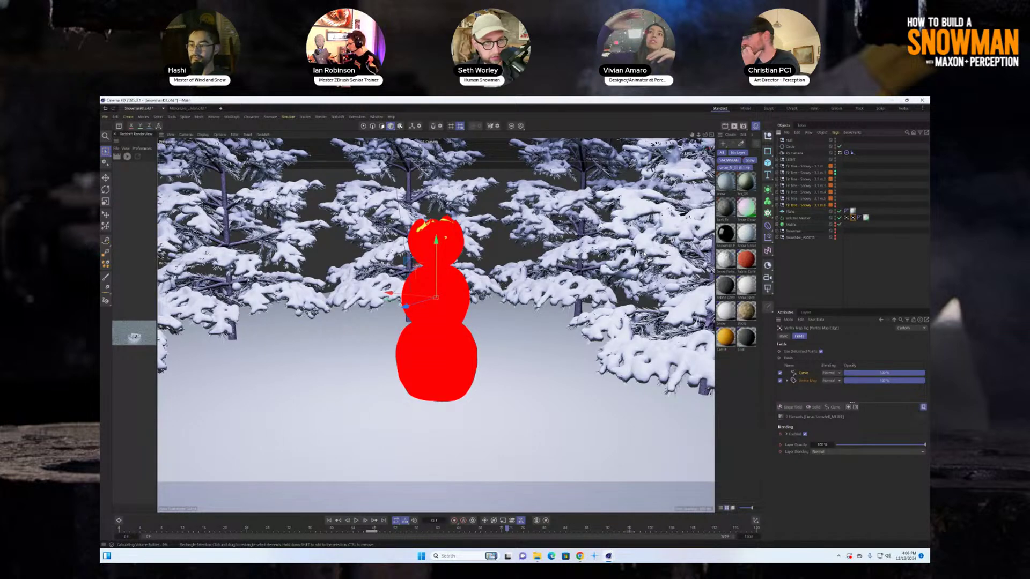
{"action": "left_click", "coordinate": [328, 521]}
{"action": "left_click", "coordinate": [356, 521]}
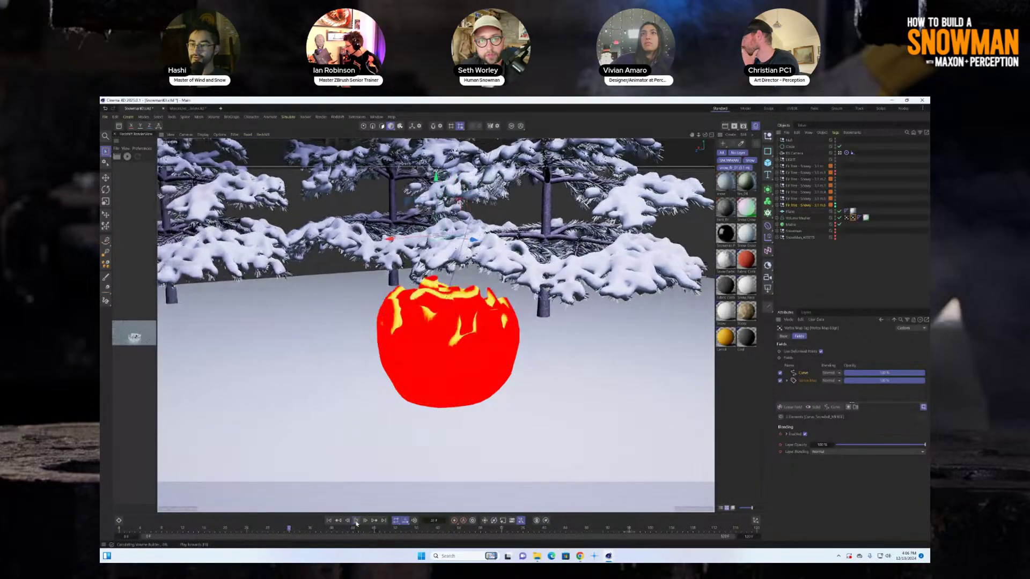
{"action": "left_click", "coordinate": [356, 520]}
{"action": "left_click", "coordinate": [871, 183]}
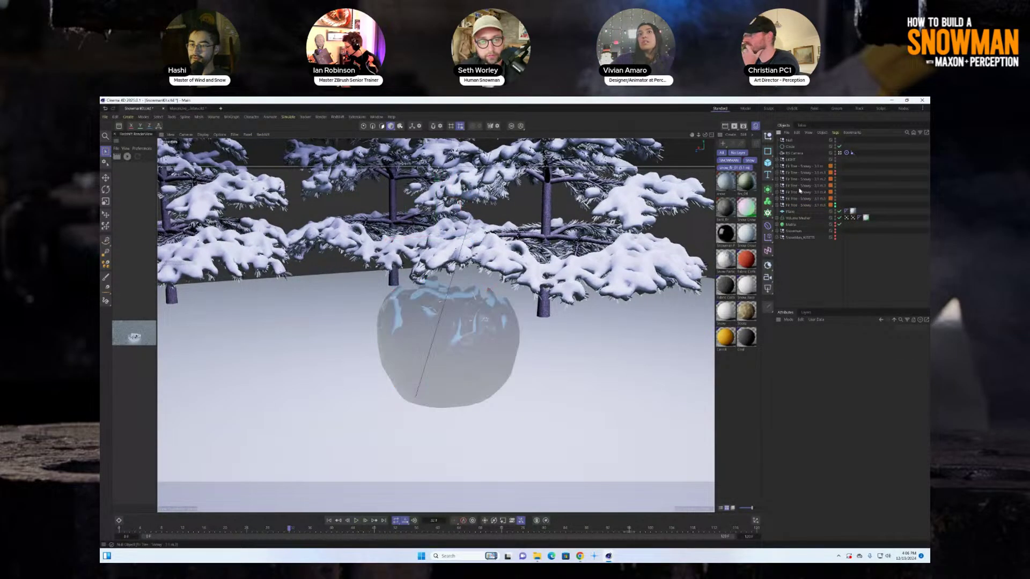
Step: Select the RS Camera and play its move around the snowman from the first frame
{"action": "left_click", "coordinate": [795, 154]}
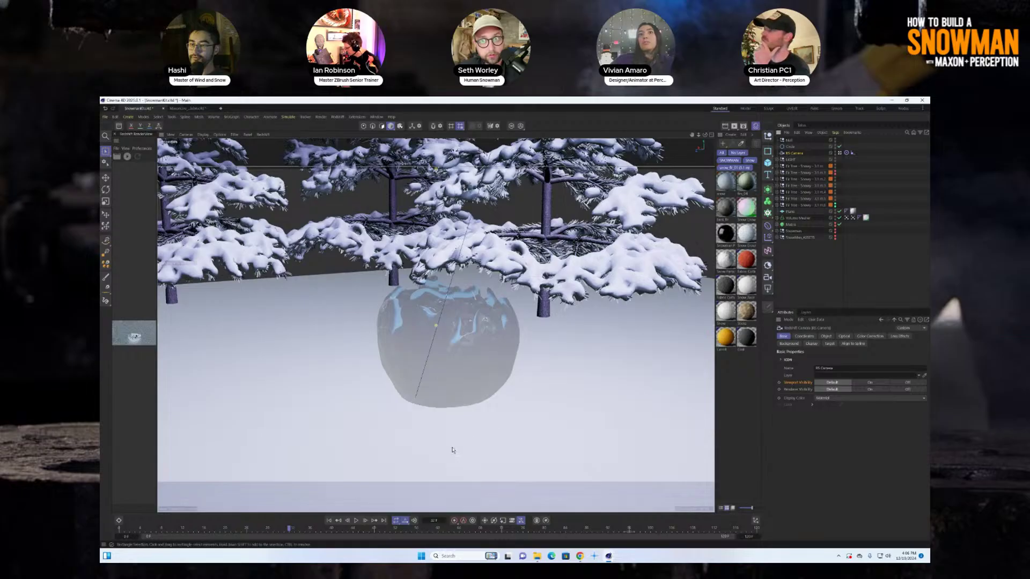
{"action": "left_click", "coordinate": [329, 521]}
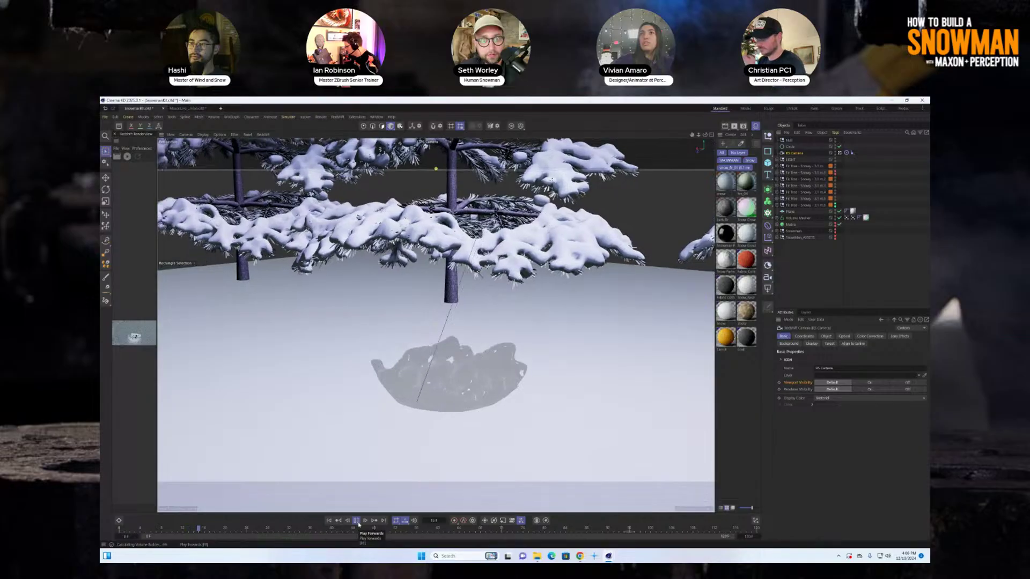
{"action": "left_click", "coordinate": [357, 523]}
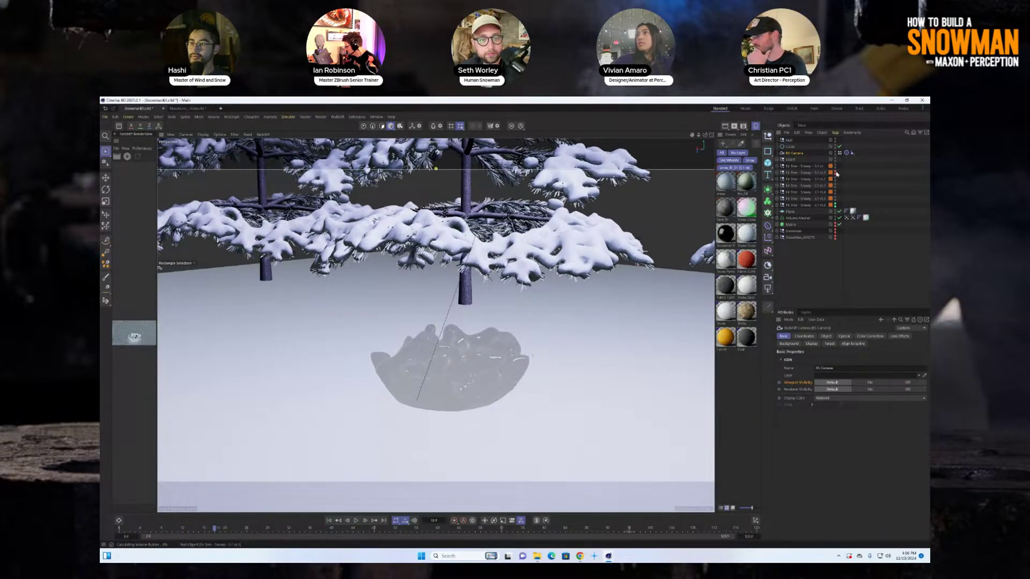
Step: Leave the RS Camera view, view the scene from above, and open the camera's Align to Spline tag
{"action": "left_click", "coordinate": [841, 154]}
{"action": "left_click_drag", "start_coordinate": [490, 349], "coordinate": [439, 348], "text": "alt"}
{"action": "scroll", "coordinate": [442, 281], "scroll_direction": "up", "scroll_amount": 3}
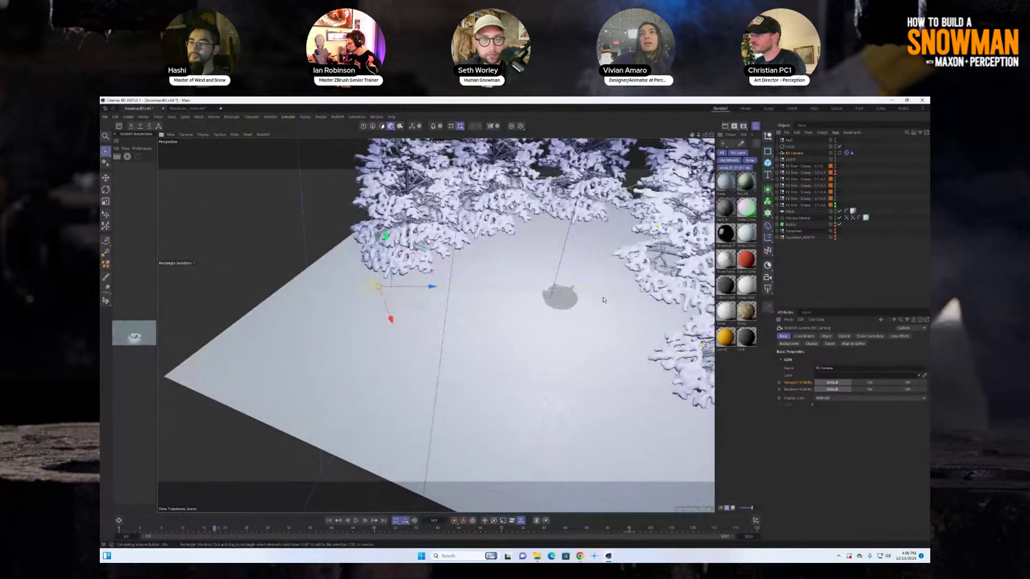
{"action": "middle_click_drag", "start_coordinate": [604, 300], "coordinate": [544, 314], "text": "alt"}
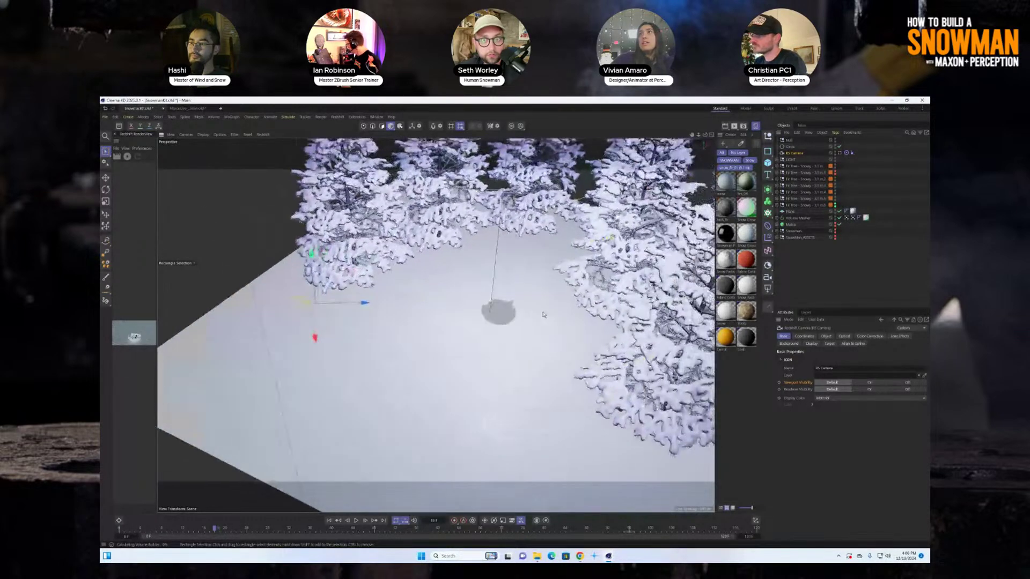
{"action": "left_click", "coordinate": [847, 154]}
{"action": "left_click", "coordinate": [853, 153]}
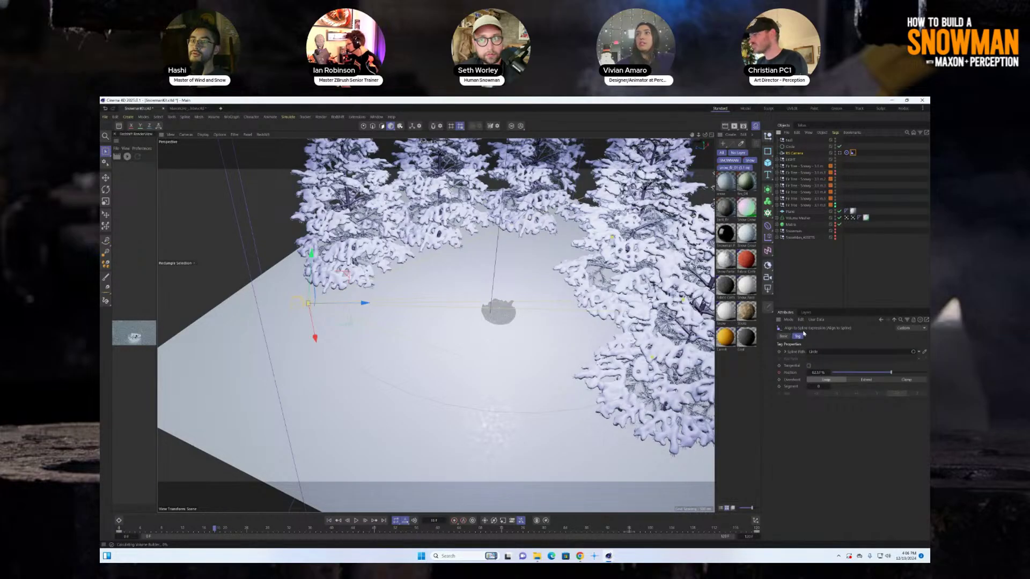
Step: Review the available animation tags and inspect the circle used as the spline path in the RS Camera's Align to Spline tag
{"action": "left_click", "coordinate": [835, 132]}
{"action": "mouse_move", "coordinate": [852, 147]}
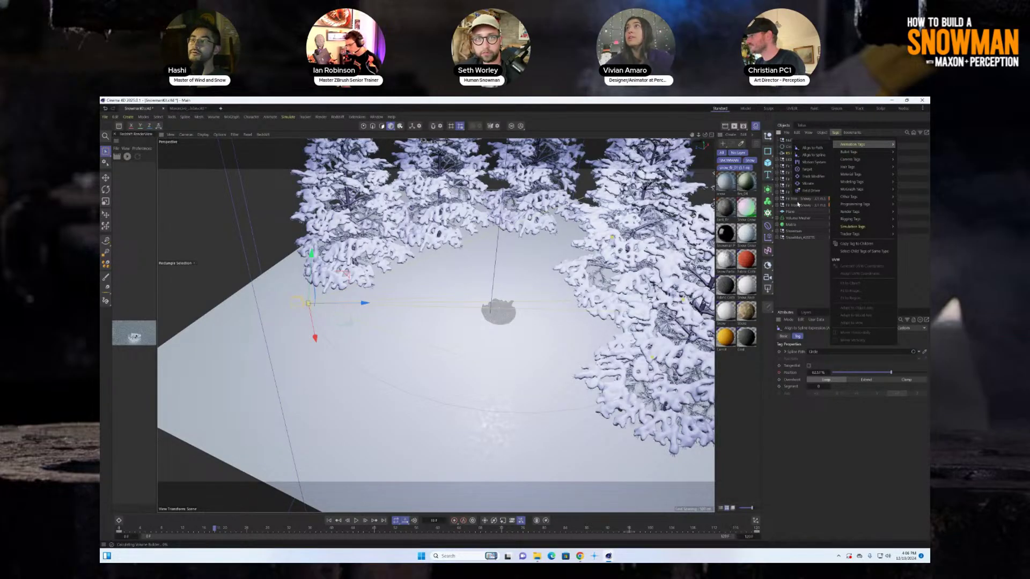
{"action": "left_click", "coordinate": [791, 214]}
{"action": "left_click", "coordinate": [795, 155]}
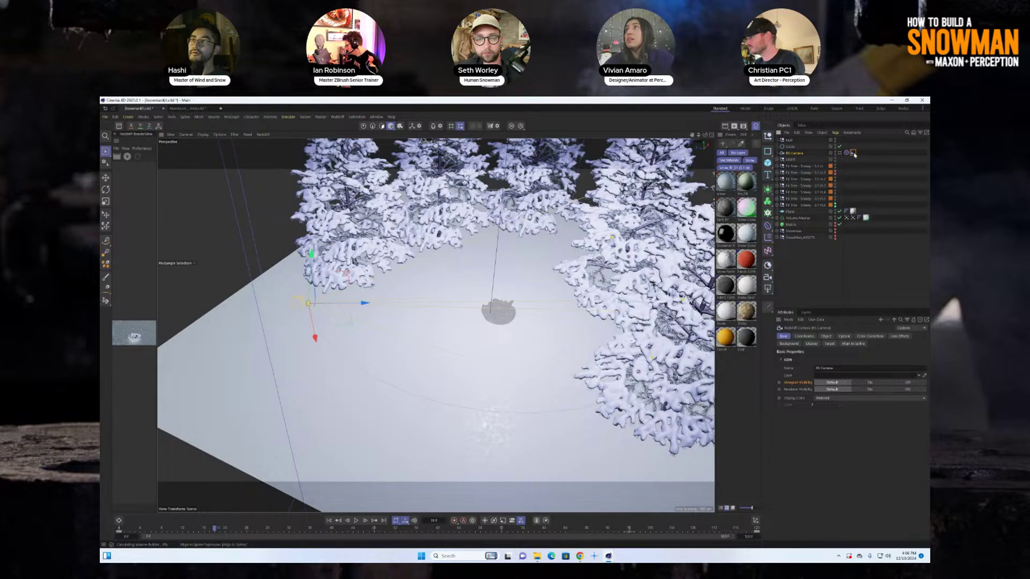
{"action": "left_click", "coordinate": [854, 154]}
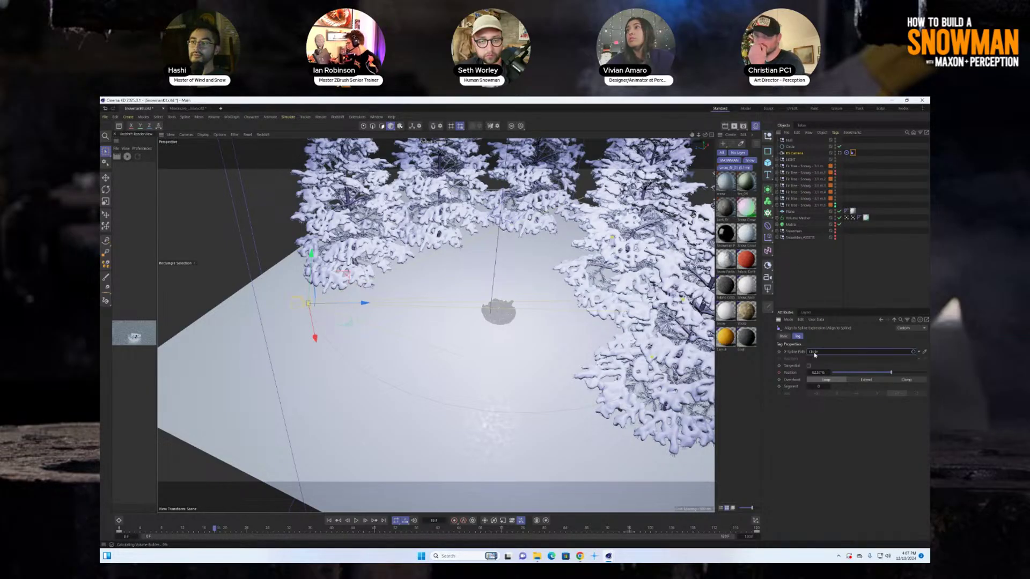
{"action": "left_click", "coordinate": [849, 355]}
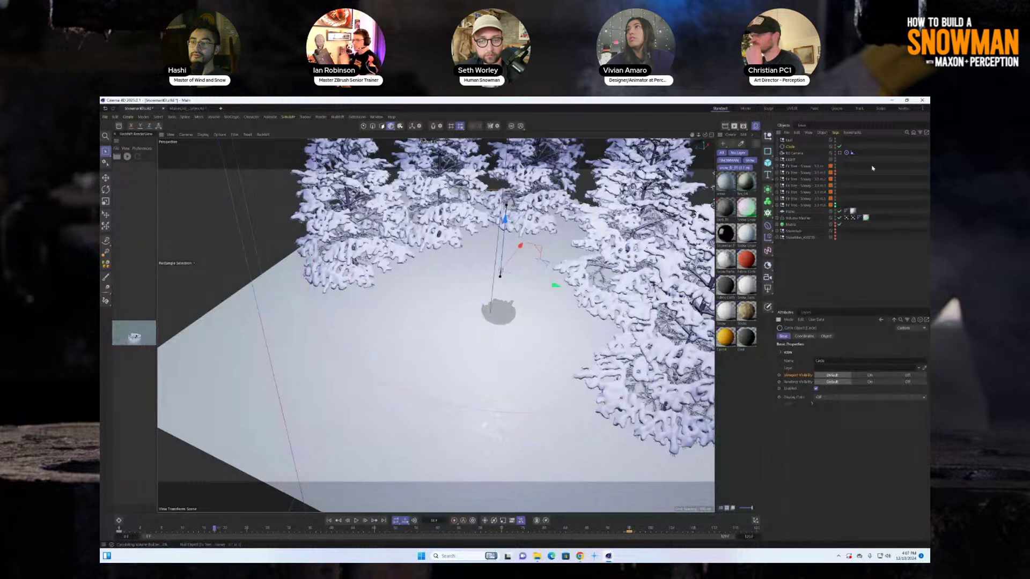
Step: Delete the circle spline linked to the RS Camera's Align to Spline tag and reopen the tag
{"action": "left_click", "coordinate": [852, 153]}
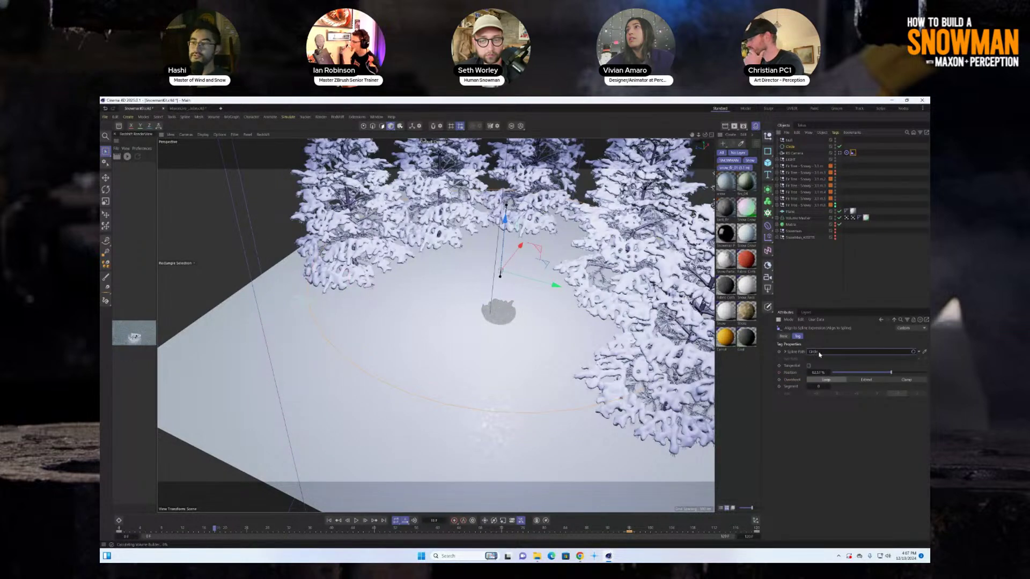
{"action": "key", "text": "Delete"}
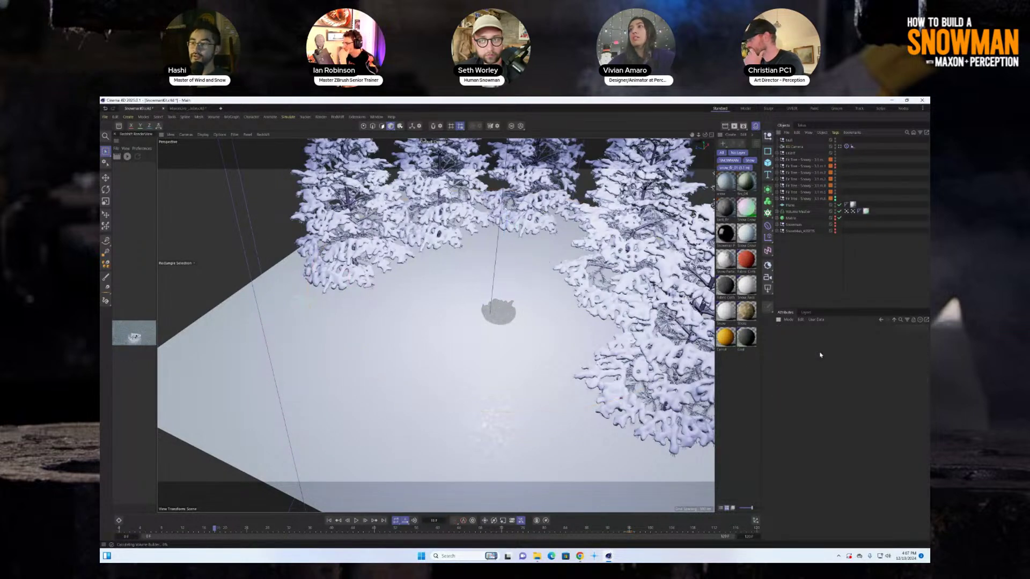
{"action": "left_click", "coordinate": [853, 146]}
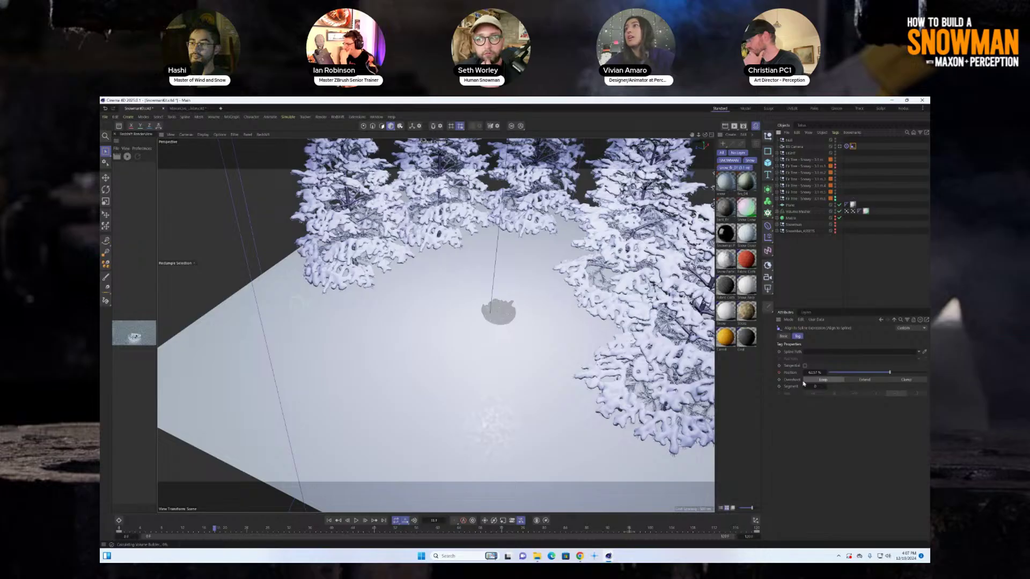
Step: Move the RS Camera away from its former path to a spot beyond the snow plane, and reopen its Align to Spline tag
{"action": "scroll", "coordinate": [581, 306], "scroll_direction": "down", "scroll_amount": 6}
{"action": "middle_click_drag", "start_coordinate": [581, 306], "coordinate": [519, 318], "text": "alt"}
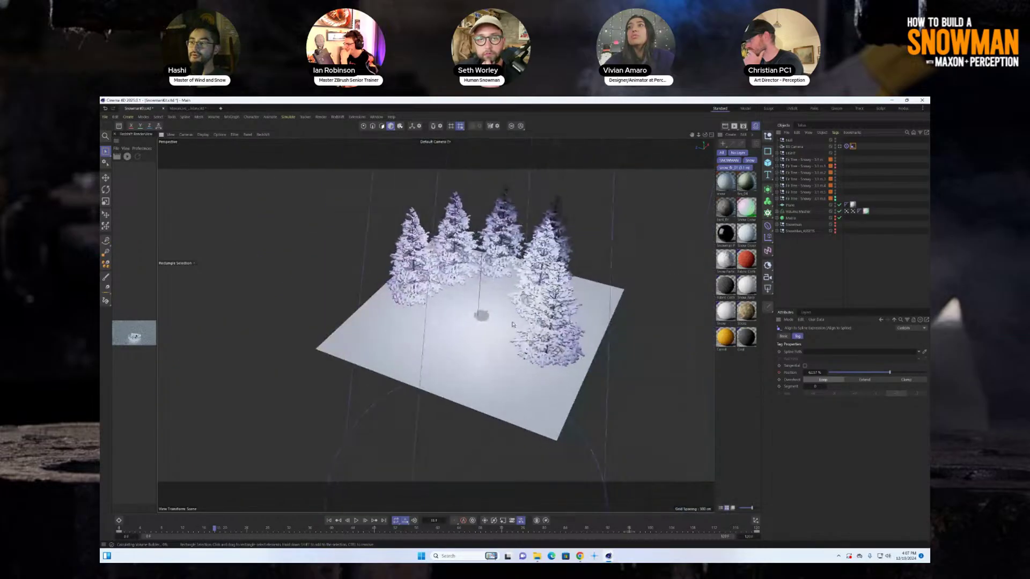
{"action": "scroll", "coordinate": [519, 318], "scroll_direction": "down", "scroll_amount": 2}
{"action": "left_click_drag", "start_coordinate": [520, 319], "coordinate": [499, 351], "text": "alt"}
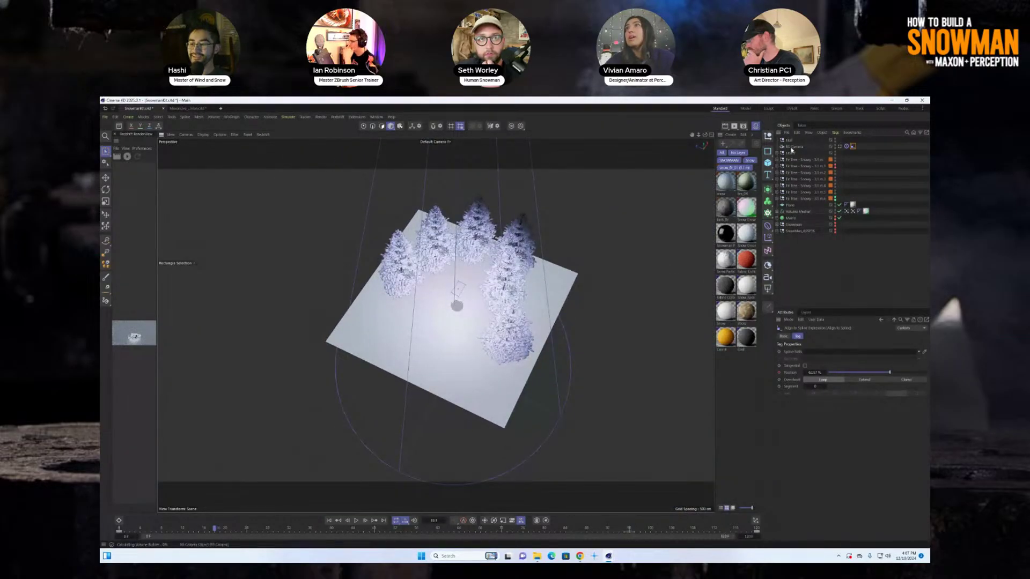
{"action": "left_click", "coordinate": [793, 146]}
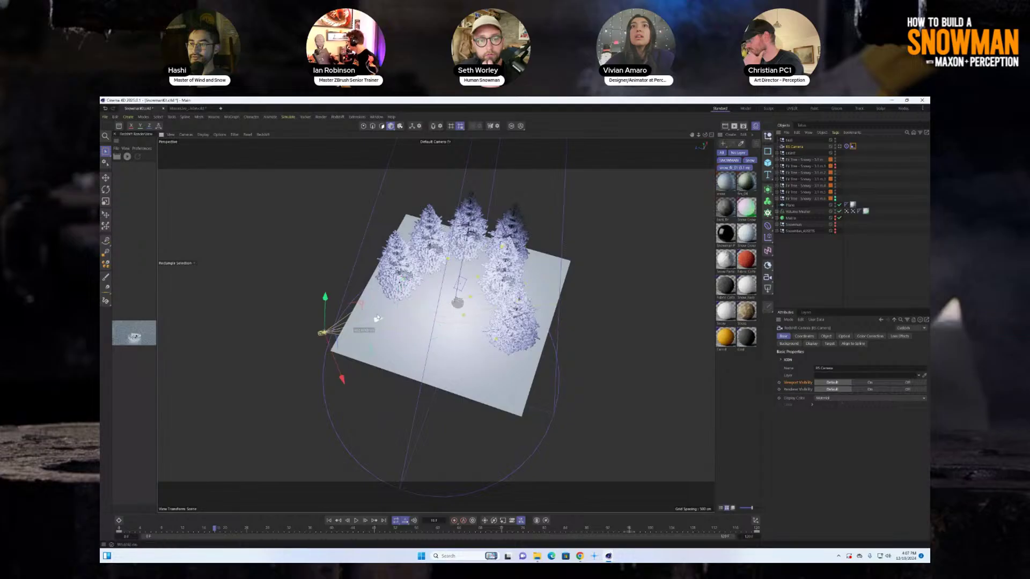
{"action": "left_click_drag", "start_coordinate": [342, 379], "coordinate": [311, 304]}
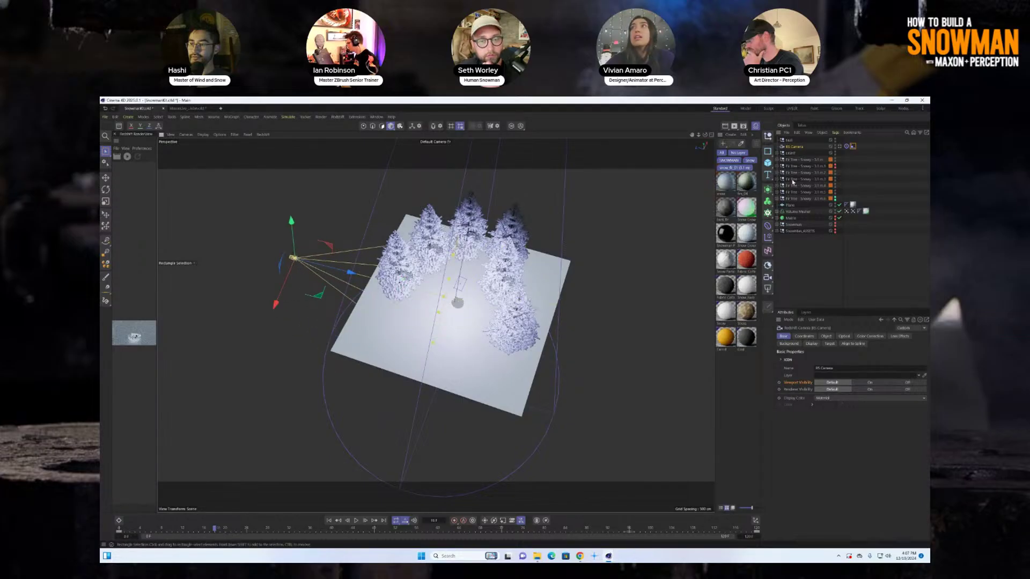
{"action": "left_click", "coordinate": [853, 146]}
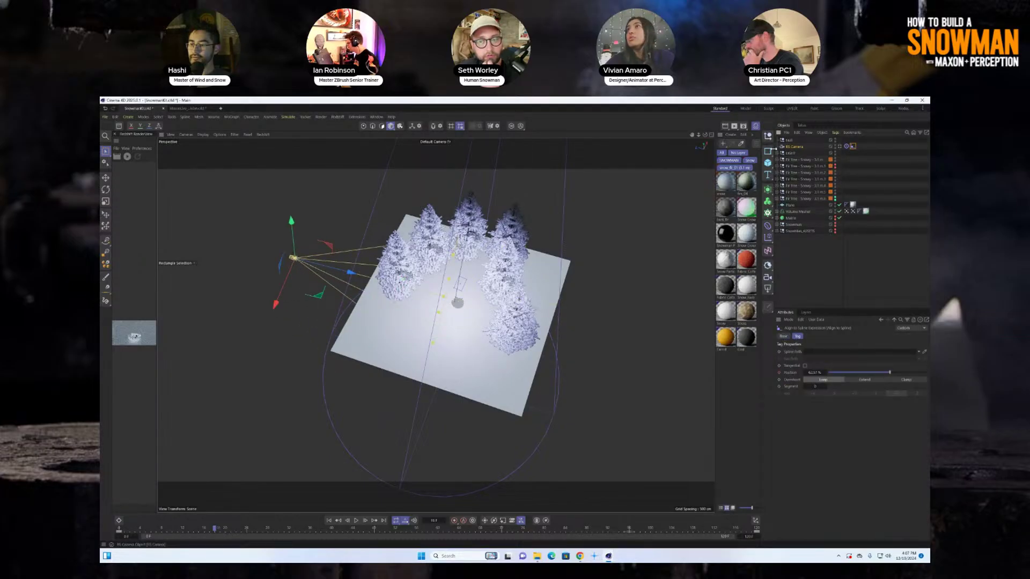
Step: Add a new circle spline, rotate its pitch so it lies flat around the snowman, and enlarge its radius
{"action": "left_click", "coordinate": [769, 164]}
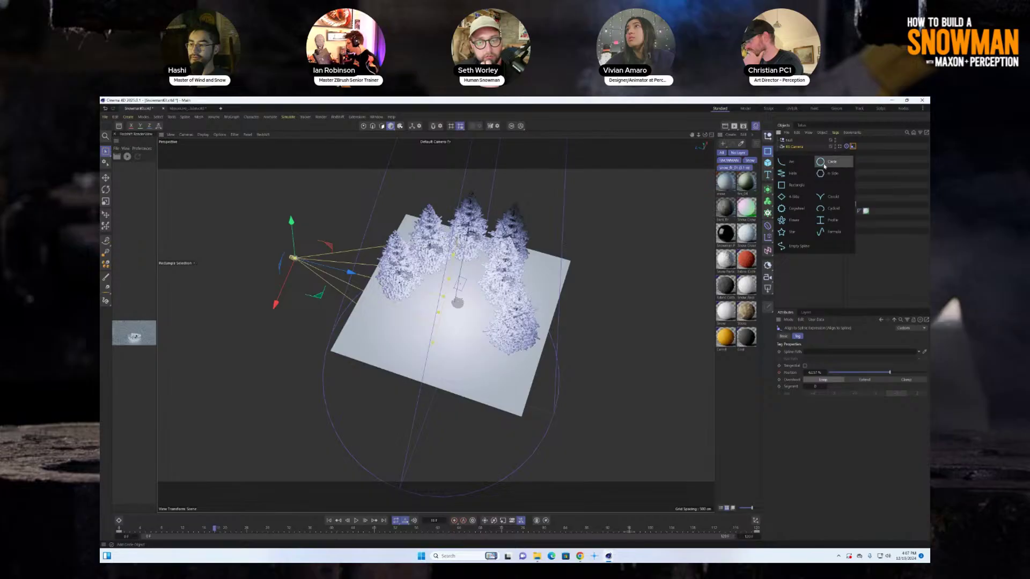
{"action": "left_click", "coordinate": [787, 150]}
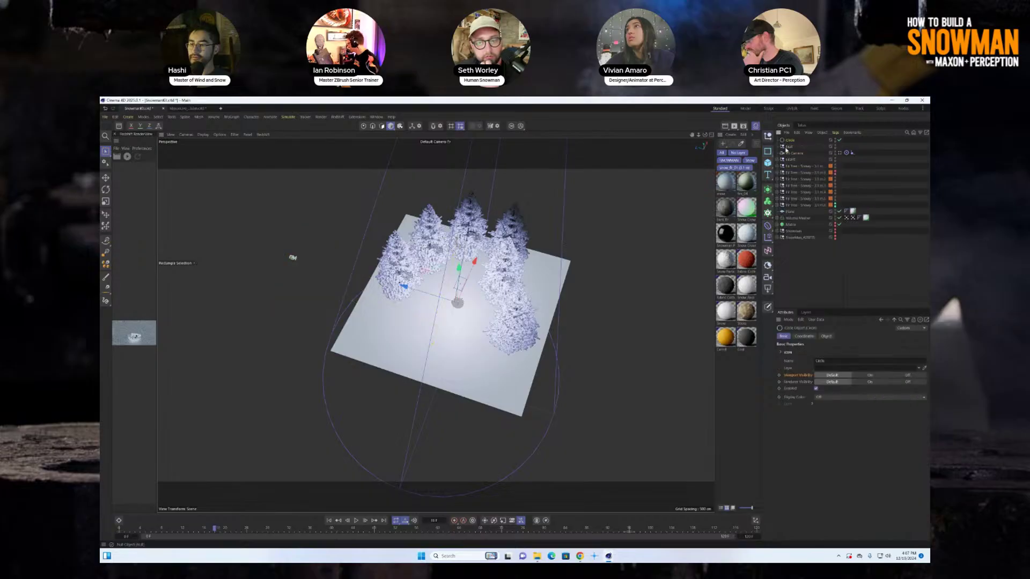
{"action": "left_click", "coordinate": [805, 336]}
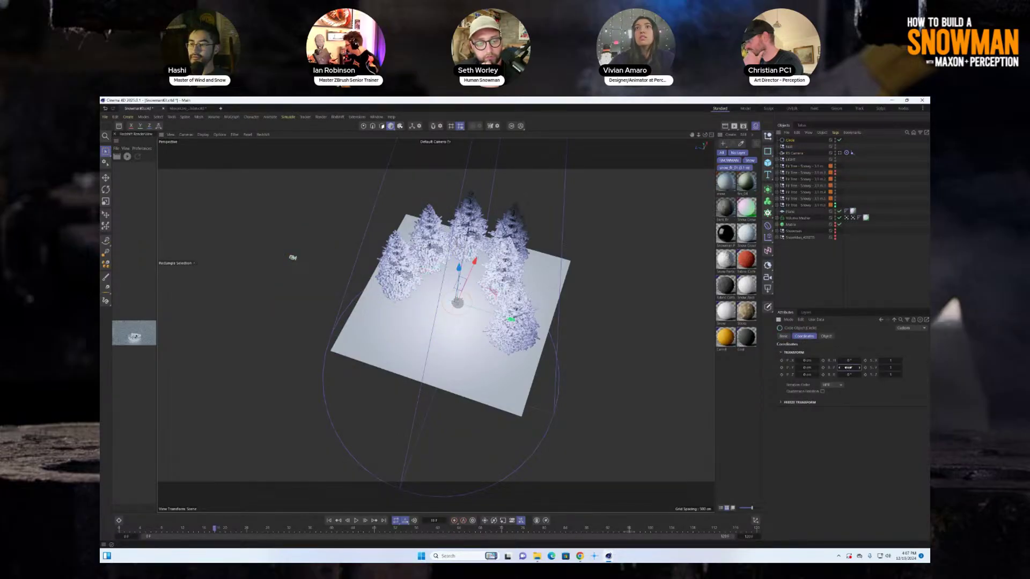
{"action": "left_click", "coordinate": [827, 337]}
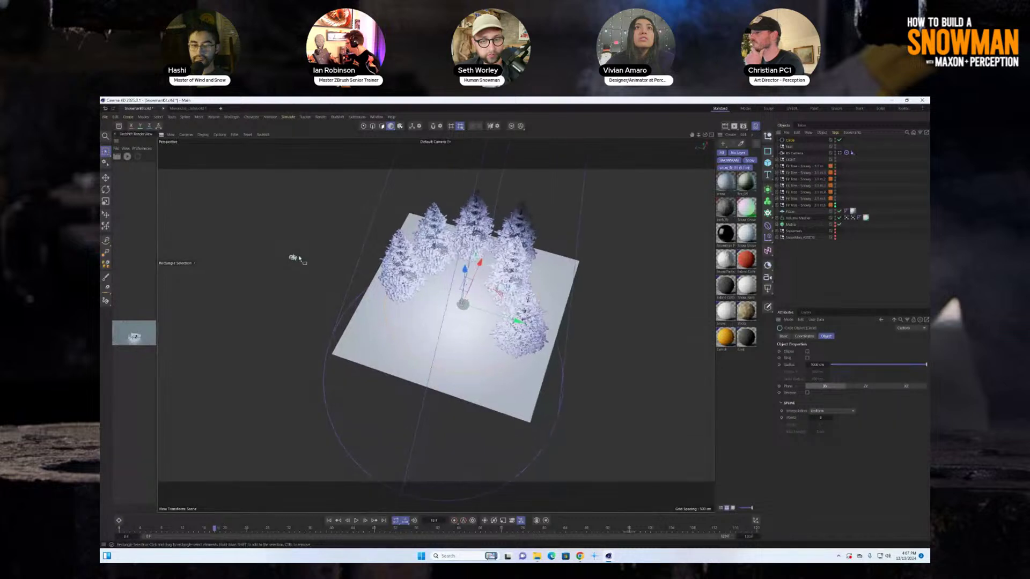
Step: Link the new circle as the Spline Path in the RS Camera's Align to Spline tag
{"action": "left_click", "coordinate": [293, 258]}
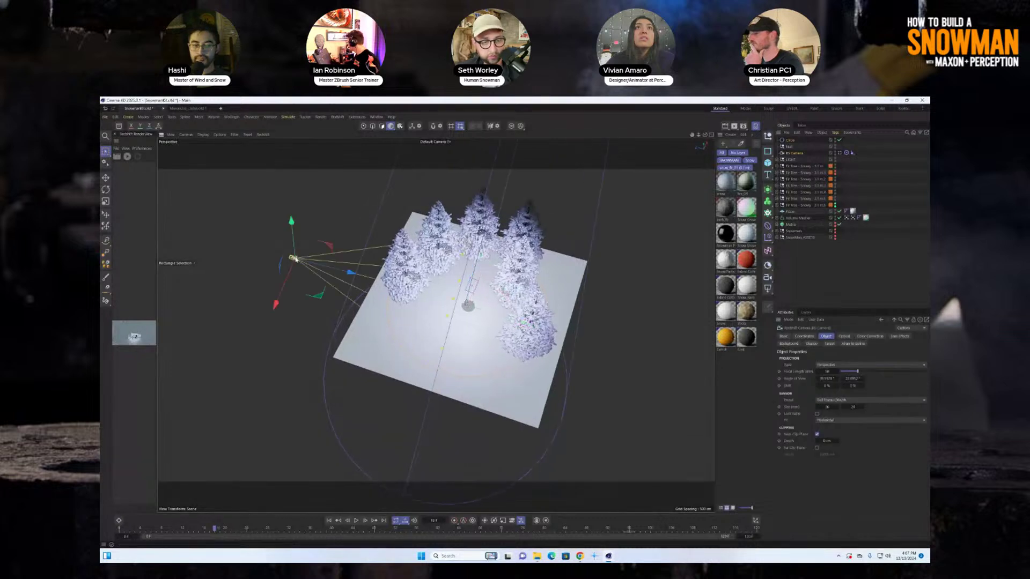
{"action": "left_click", "coordinate": [853, 153]}
{"action": "left_click_drag", "start_coordinate": [789, 141], "coordinate": [816, 355]}
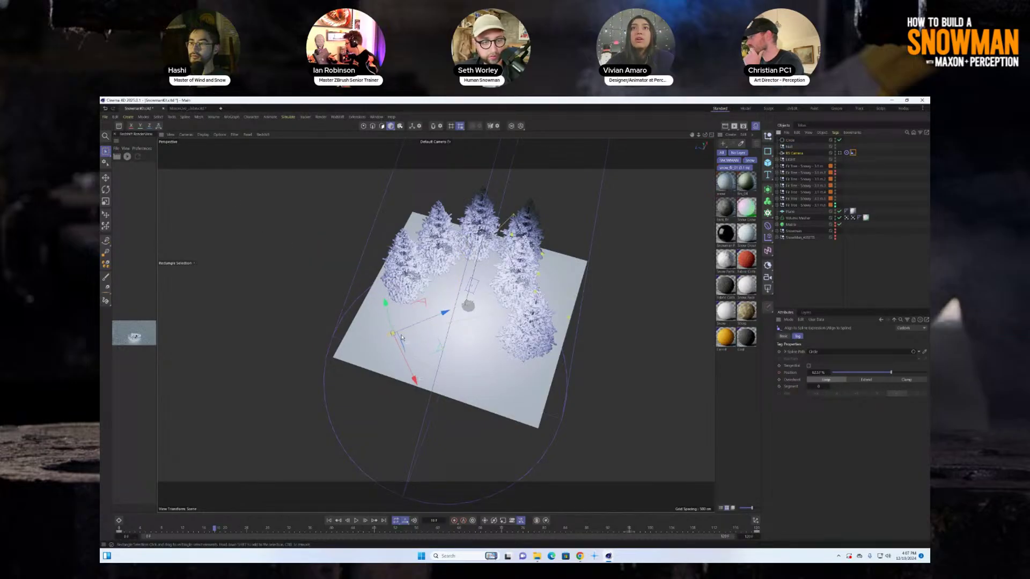
{"action": "scroll", "coordinate": [401, 337], "scroll_direction": "up", "scroll_amount": 5}
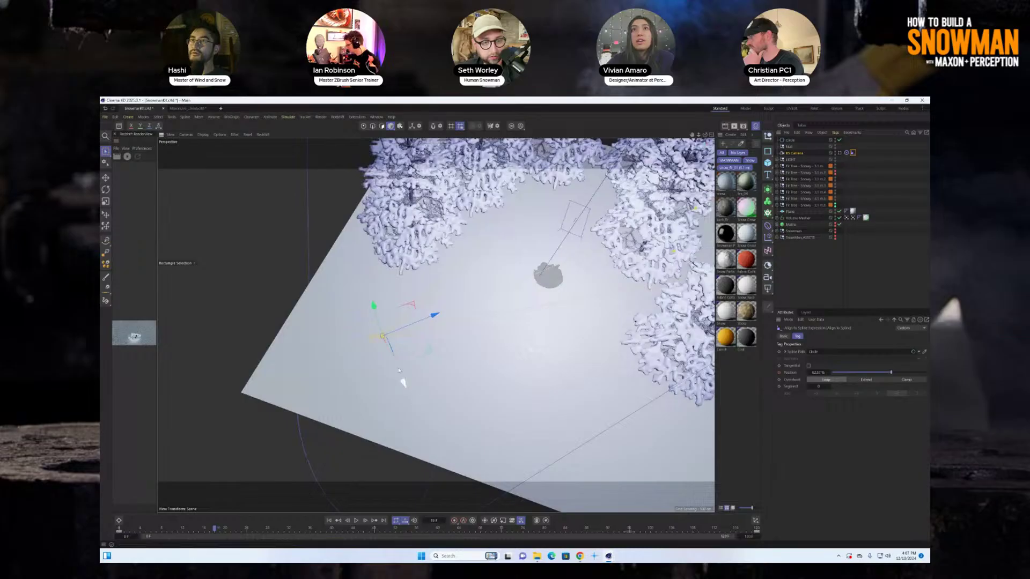
{"action": "scroll", "coordinate": [526, 271], "scroll_direction": "down", "scroll_amount": 3}
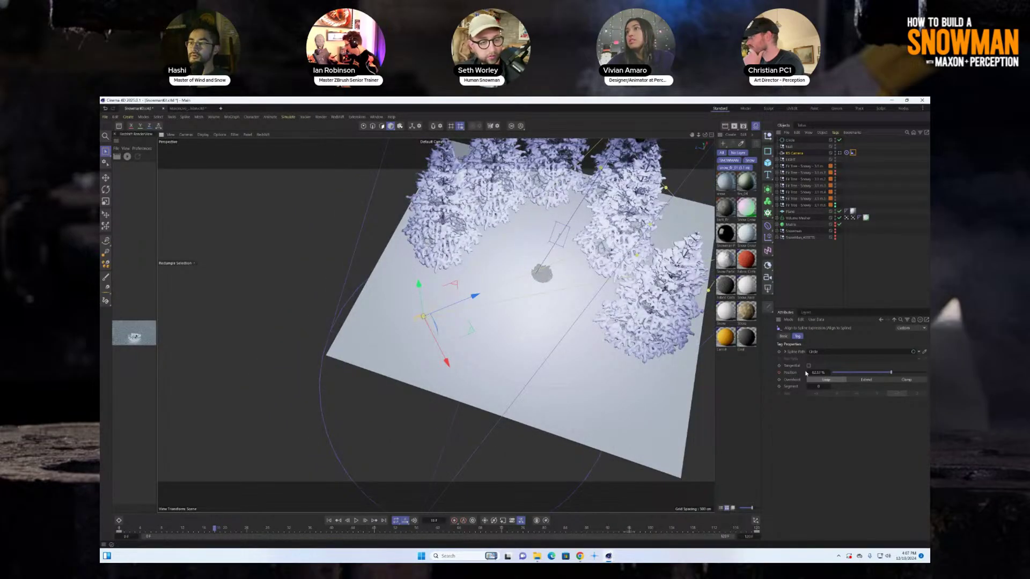
Step: Slide the RS Camera along the circle by setting the tag's Position to 25%, and return it to its previous spot
{"action": "left_click_drag", "start_coordinate": [889, 377], "coordinate": [857, 377]}
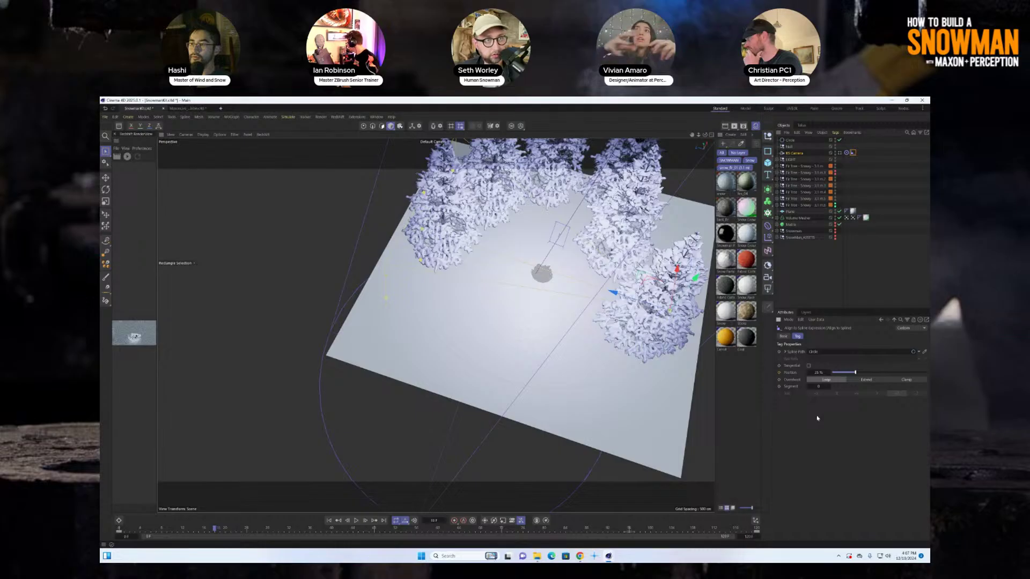
{"action": "left_click", "coordinate": [891, 372]}
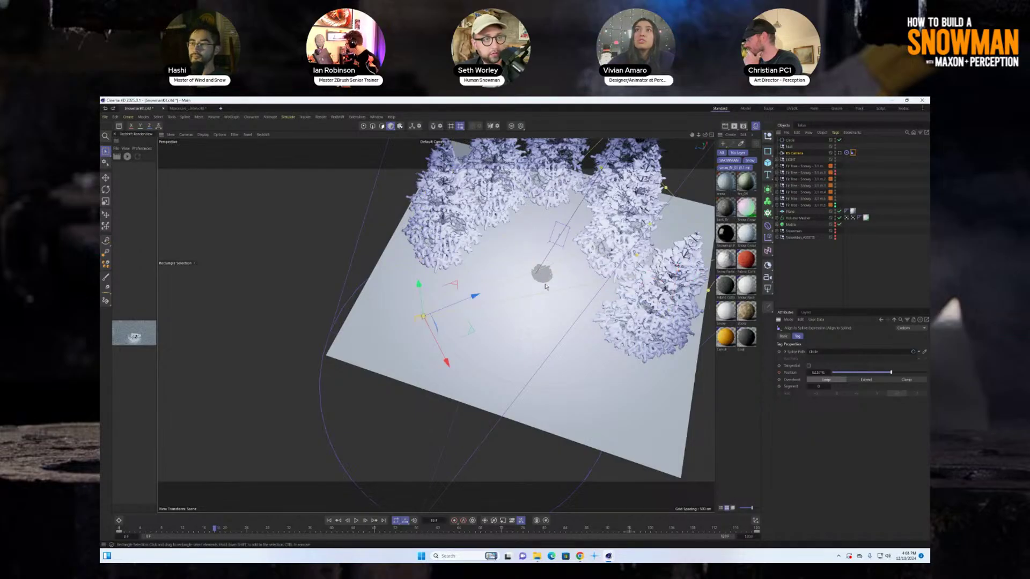
{"action": "left_click_drag", "start_coordinate": [546, 286], "coordinate": [492, 285], "text": "alt"}
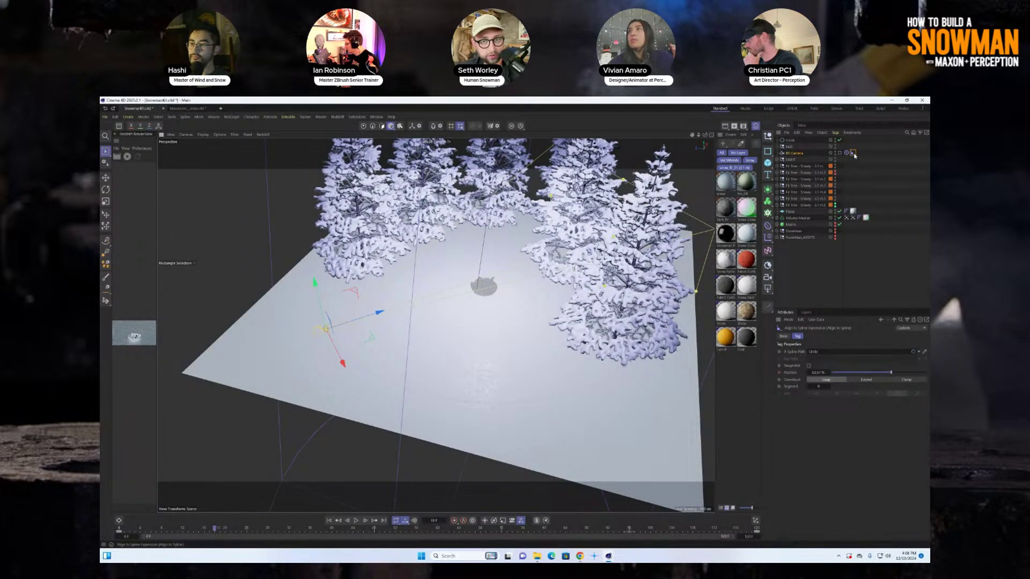
Step: Inspect the RS Camera's Target tag and the null it aims at, looking through the camera
{"action": "left_click", "coordinate": [847, 153]}
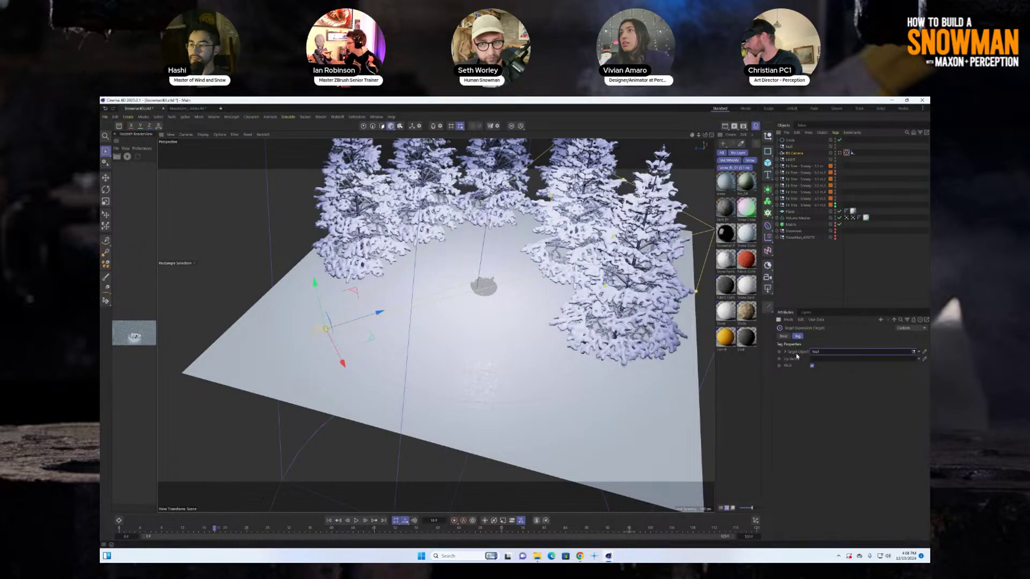
{"action": "left_click", "coordinate": [840, 153]}
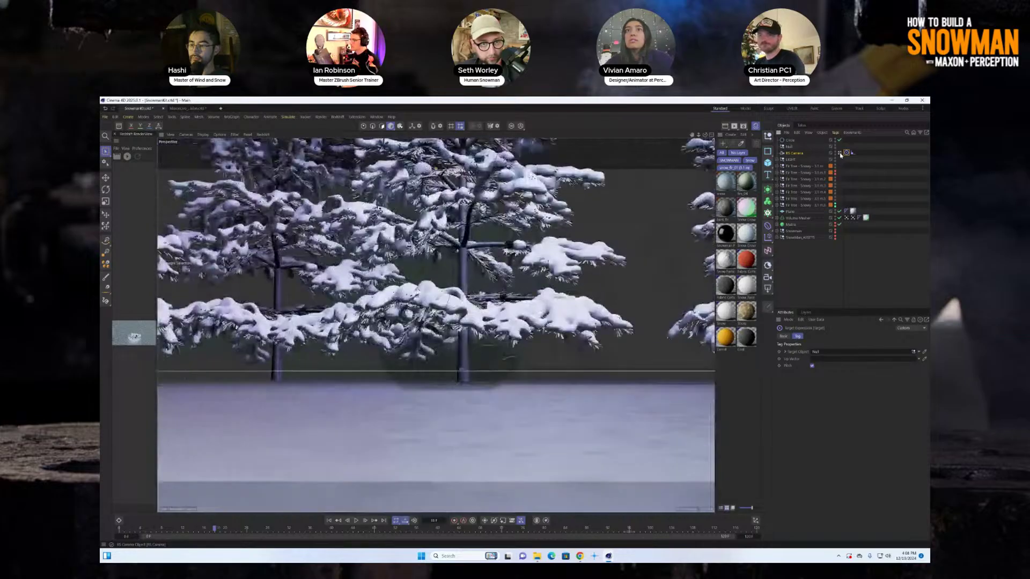
{"action": "left_click", "coordinate": [799, 154]}
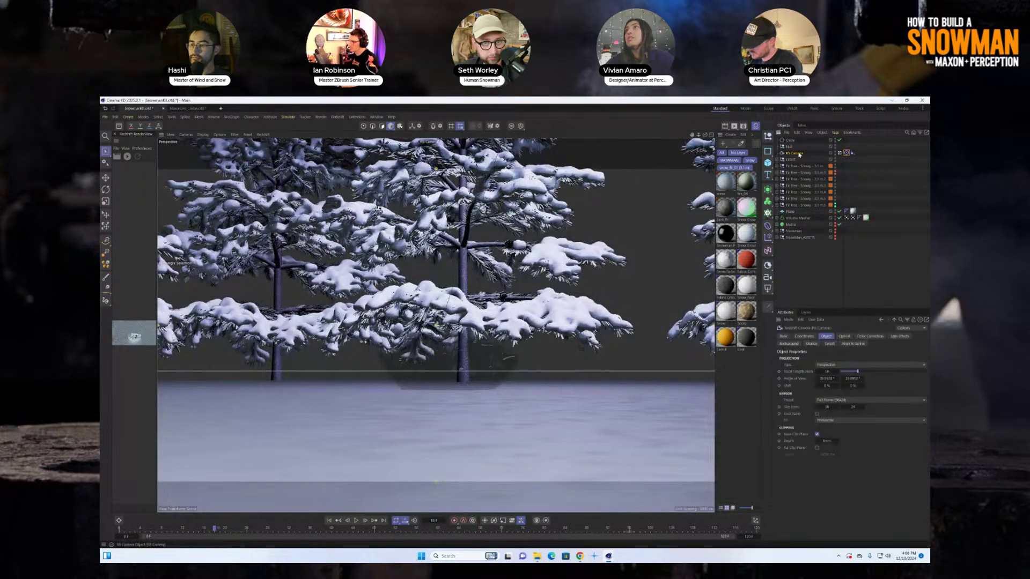
{"action": "left_click", "coordinate": [790, 146]}
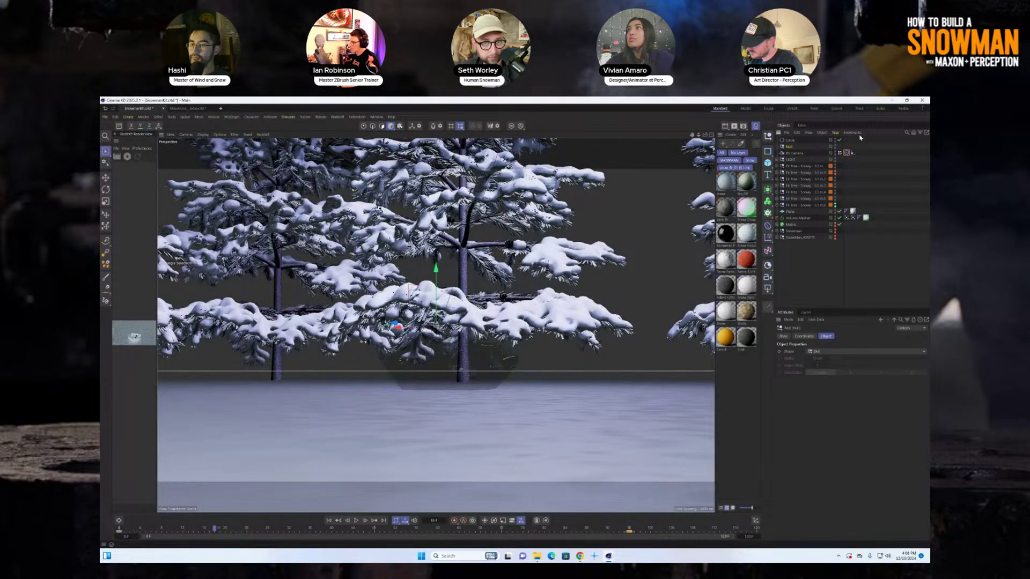
Step: Add a new null and link it as the Target Object in the RS Camera's Target tag
{"action": "left_click", "coordinate": [848, 153]}
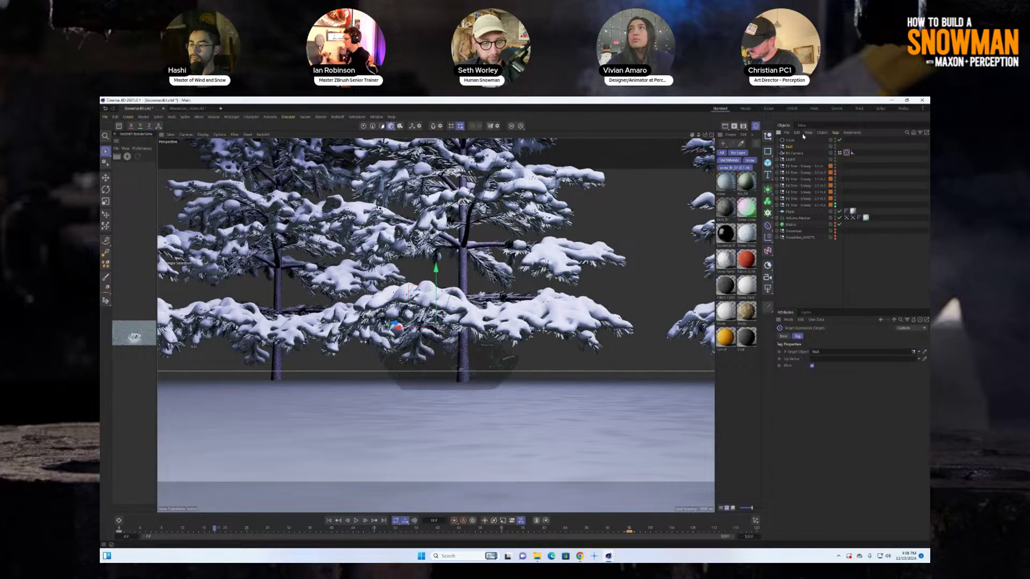
{"action": "left_click", "coordinate": [769, 137]}
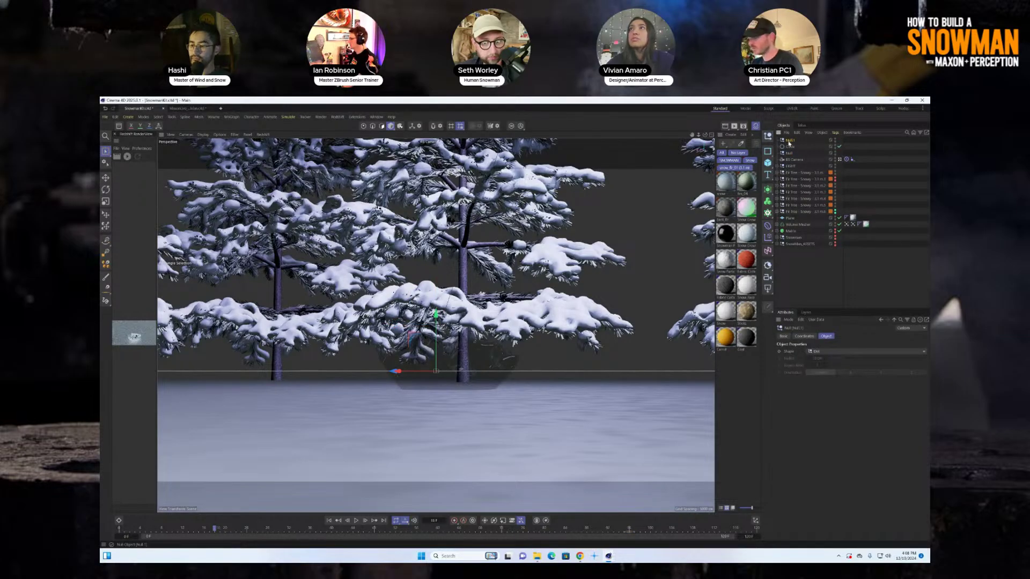
{"action": "left_click", "coordinate": [847, 160]}
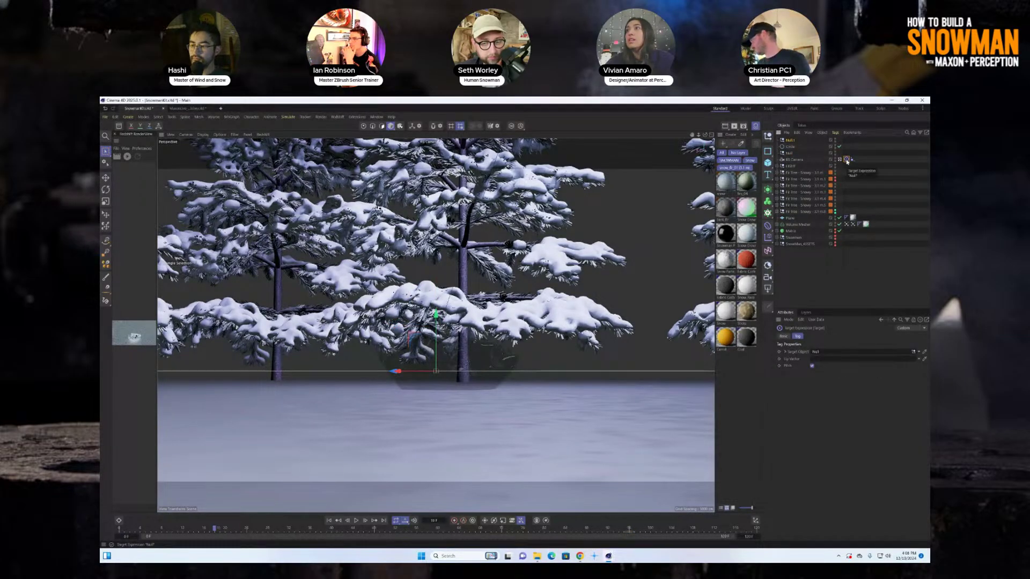
{"action": "left_click_drag", "start_coordinate": [790, 140], "coordinate": [820, 354]}
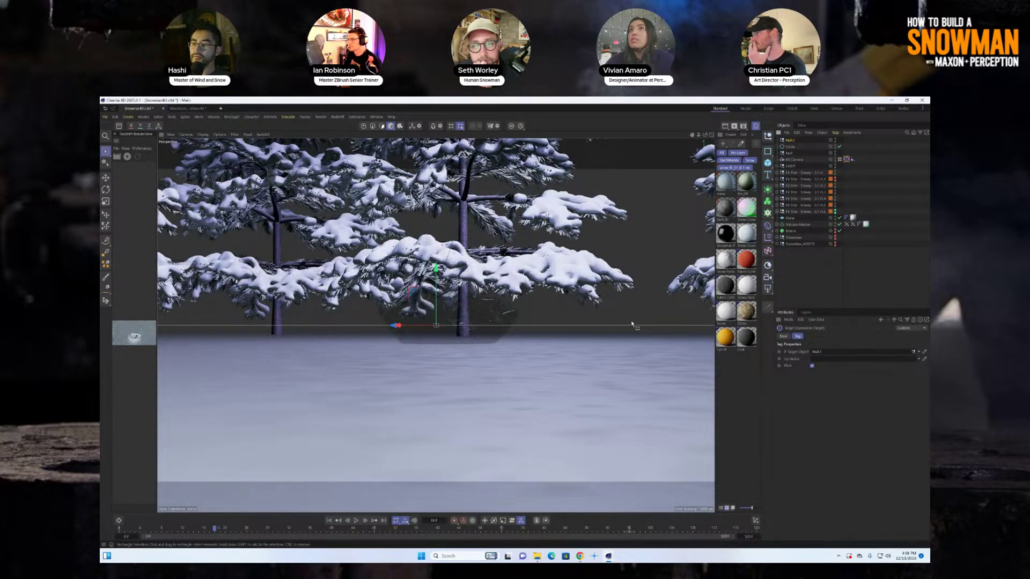
{"action": "left_click_drag", "start_coordinate": [436, 271], "coordinate": [436, 257]}
{"action": "left_click_drag", "start_coordinate": [395, 319], "coordinate": [558, 325]}
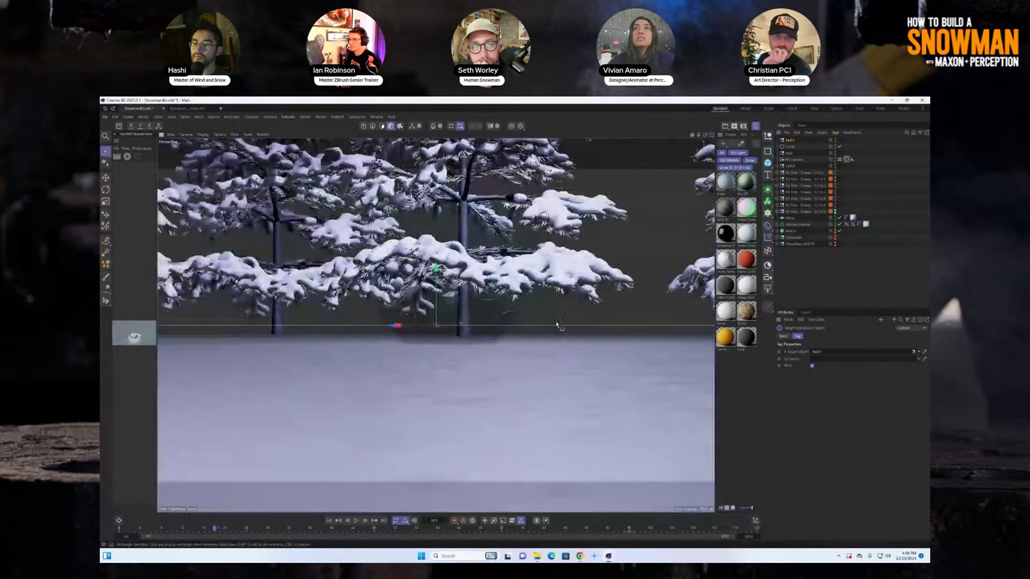
Step: Leave the camera view and delete the Target tag from the RS Camera
{"action": "left_click", "coordinate": [840, 160]}
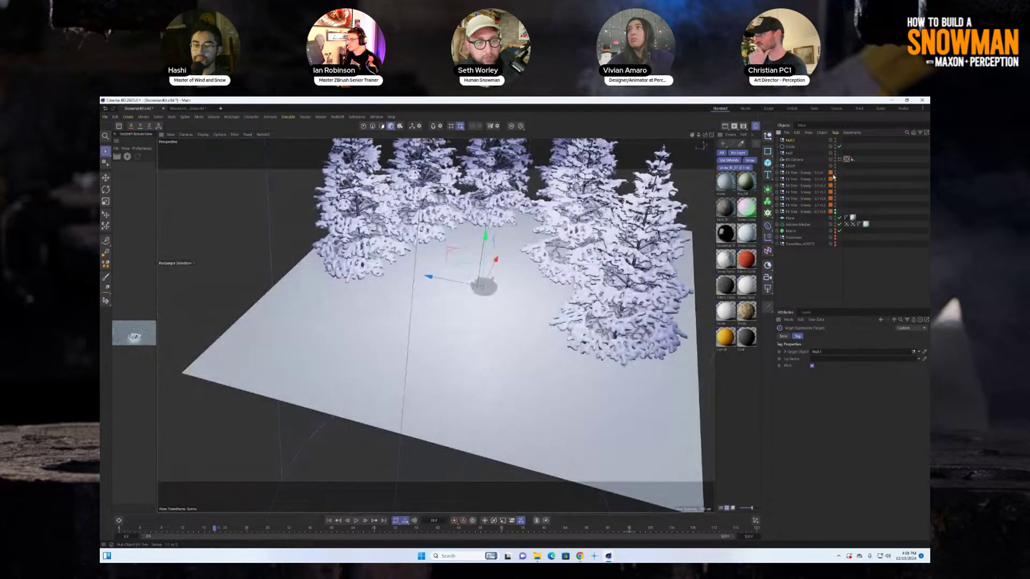
{"action": "key", "text": "Delete"}
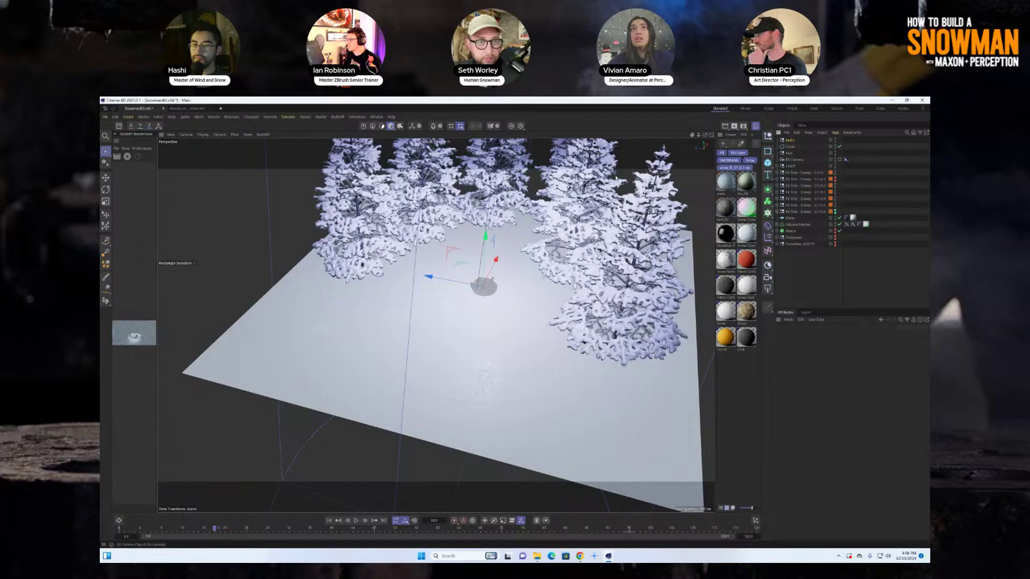
{"action": "right_click_drag", "start_coordinate": [493, 278], "coordinate": [375, 383], "text": "alt"}
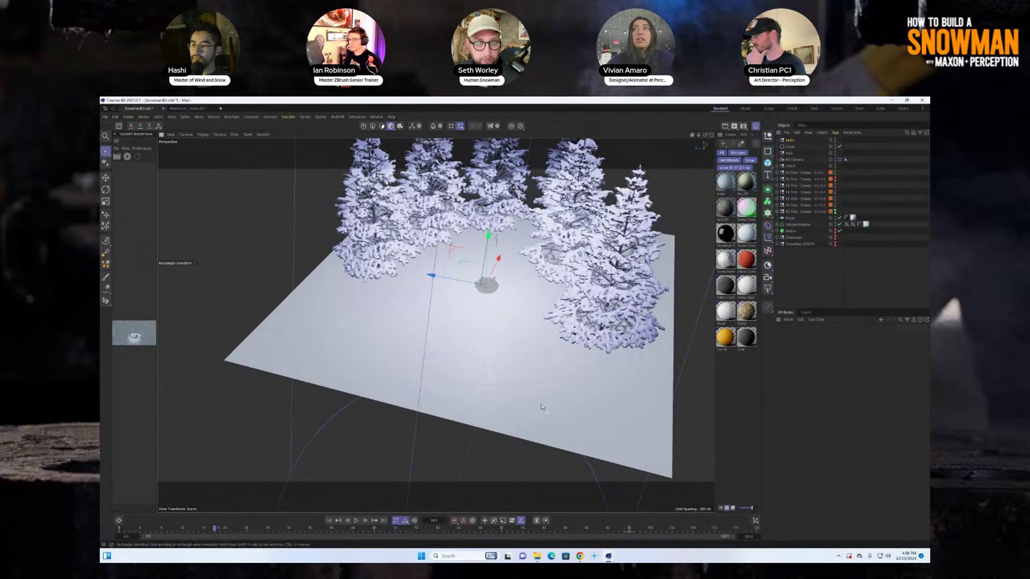
Step: Move the RS Camera back and forth along the circle while looking through it, ending at an Align to Spline Position of 62%
{"action": "left_click", "coordinate": [794, 160]}
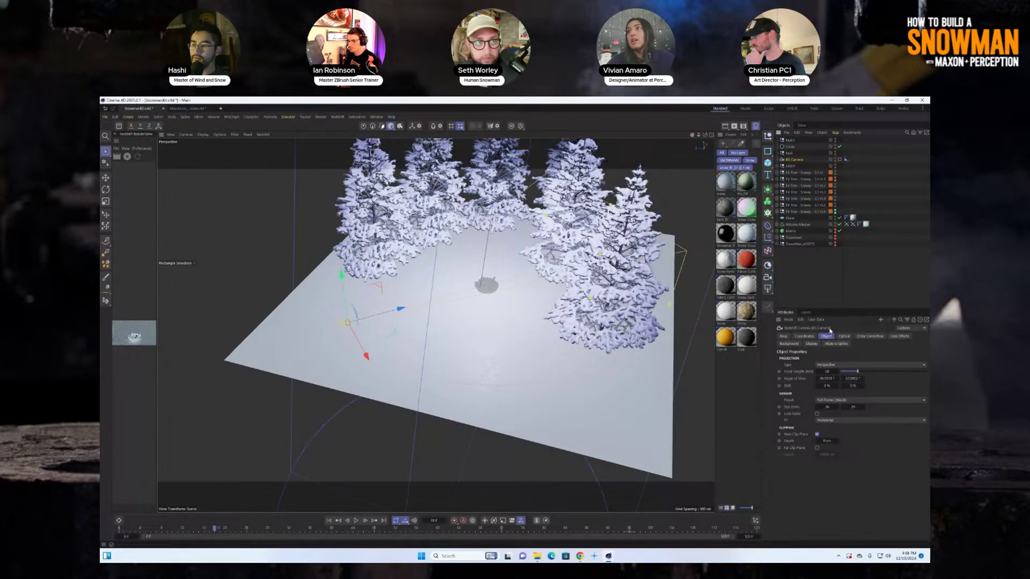
{"action": "left_click", "coordinate": [847, 159]}
{"action": "mouse_move", "coordinate": [888, 378]}
{"action": "left_mouse_down"}
{"action": "mouse_move", "coordinate": [870, 374]}
{"action": "mouse_move", "coordinate": [882, 380]}
{"action": "left_mouse_up"}
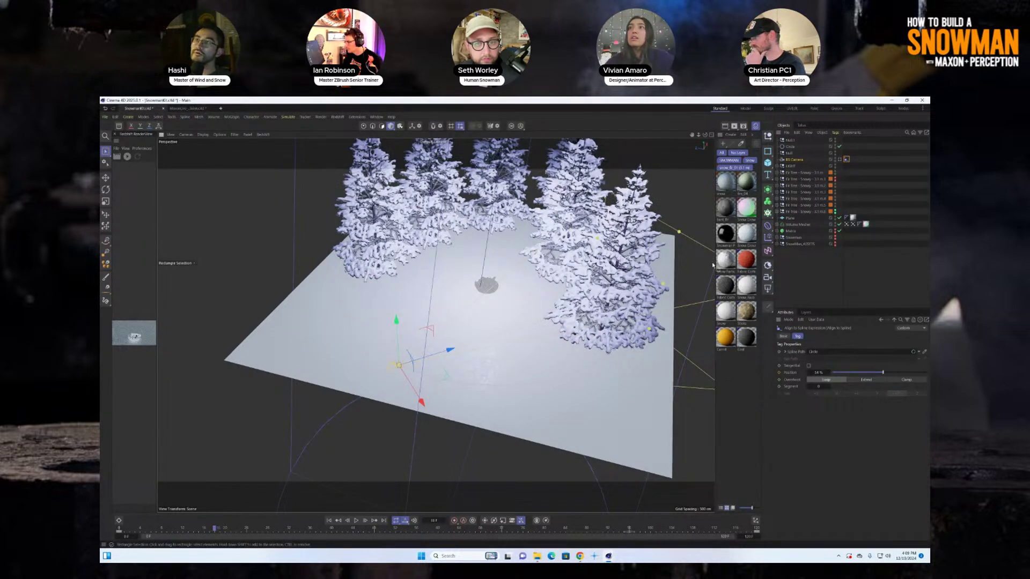
{"action": "left_click", "coordinate": [839, 160]}
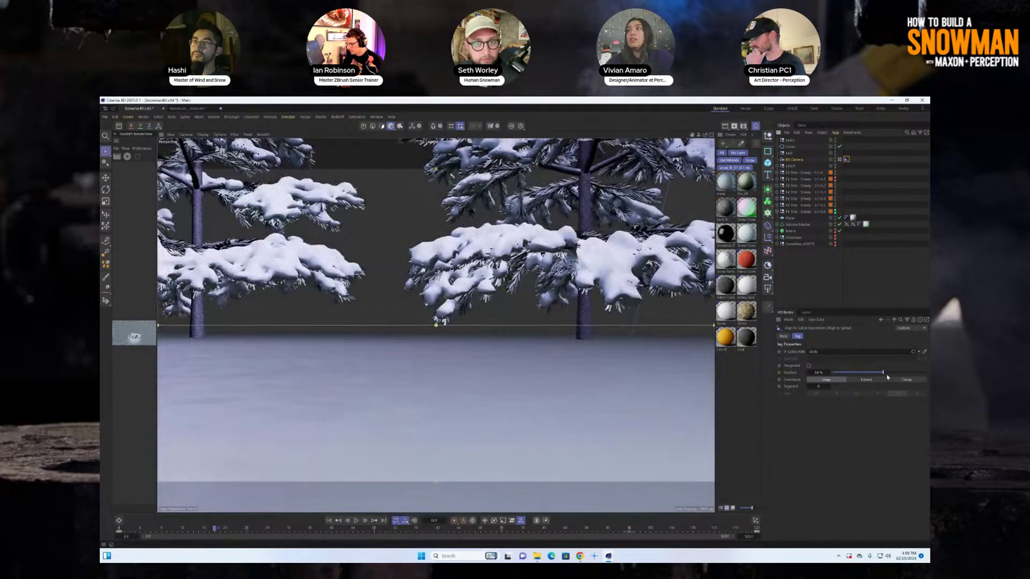
{"action": "mouse_move", "coordinate": [884, 374]}
{"action": "left_mouse_down"}
{"action": "mouse_move", "coordinate": [853, 375]}
{"action": "mouse_move", "coordinate": [890, 377]}
{"action": "left_mouse_up"}
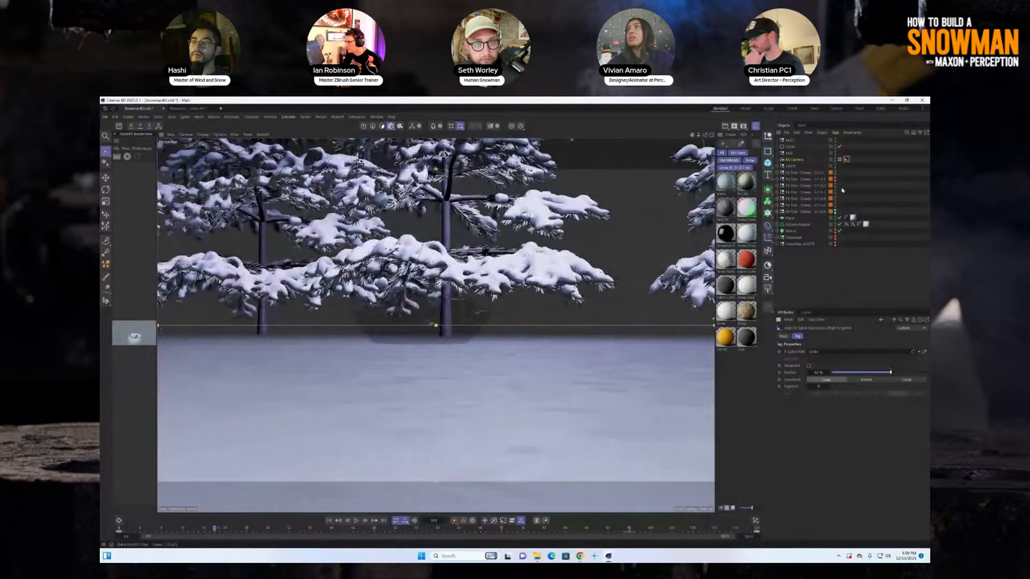
Step: Add a Target animation tag to the RS Camera and link the original null as its Target Object
{"action": "left_click", "coordinate": [836, 132]}
{"action": "mouse_move", "coordinate": [858, 145]}
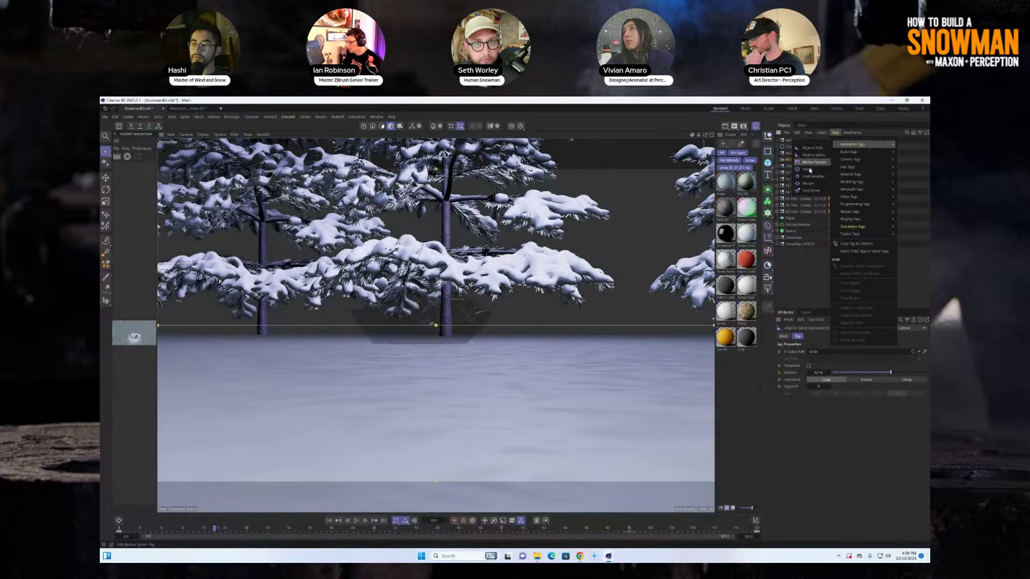
{"action": "left_click", "coordinate": [808, 170]}
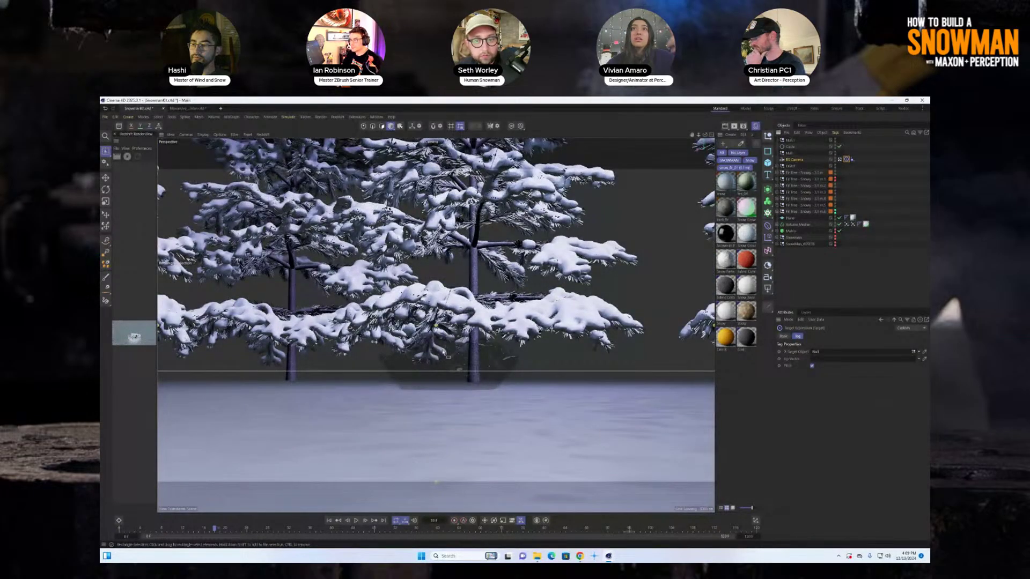
Step: Play the animation from the first frame through the RS Camera and inspect the snowman's Vertex Map tag
{"action": "left_click", "coordinate": [329, 521]}
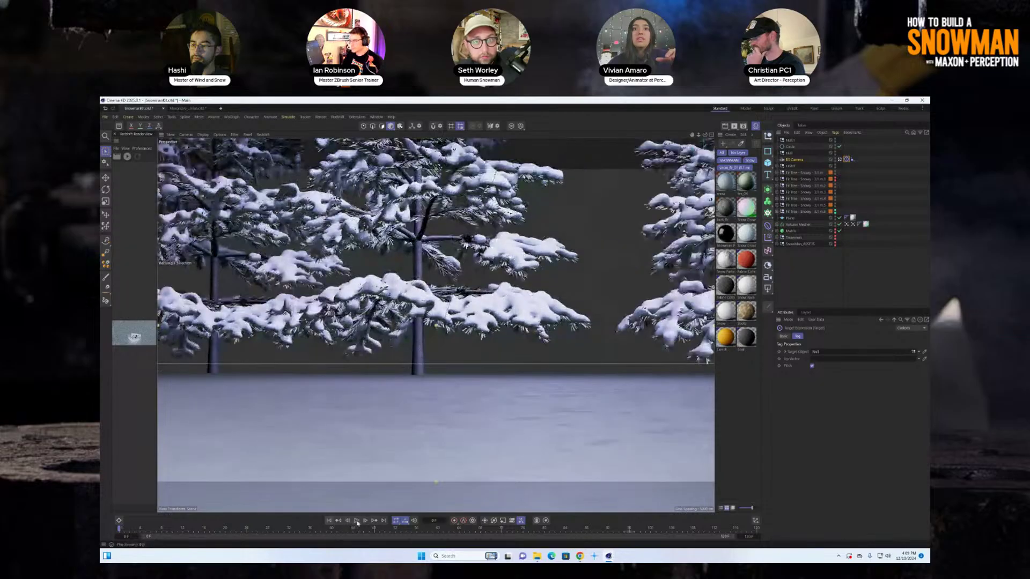
{"action": "left_click", "coordinate": [357, 522]}
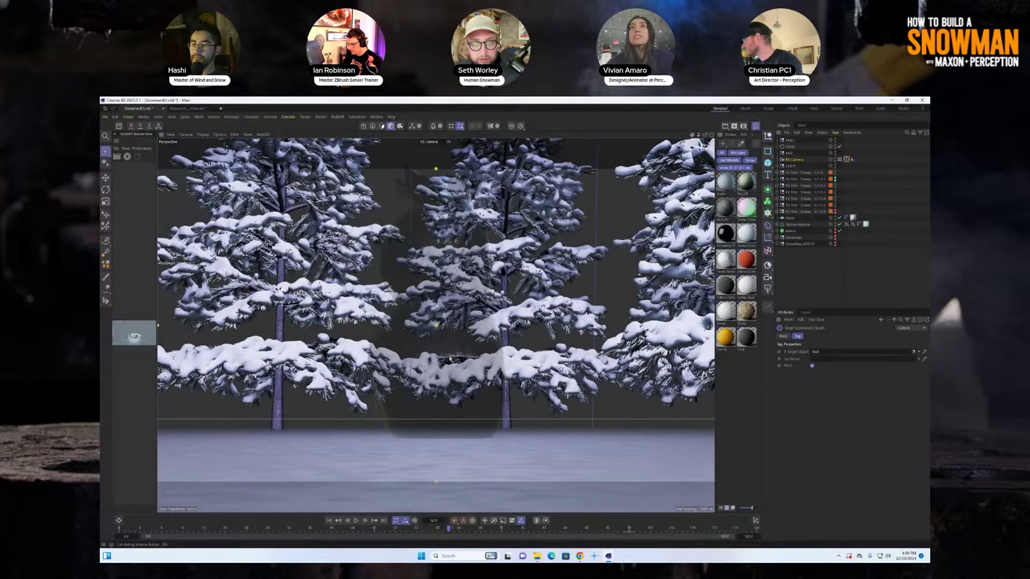
{"action": "left_click", "coordinate": [854, 225]}
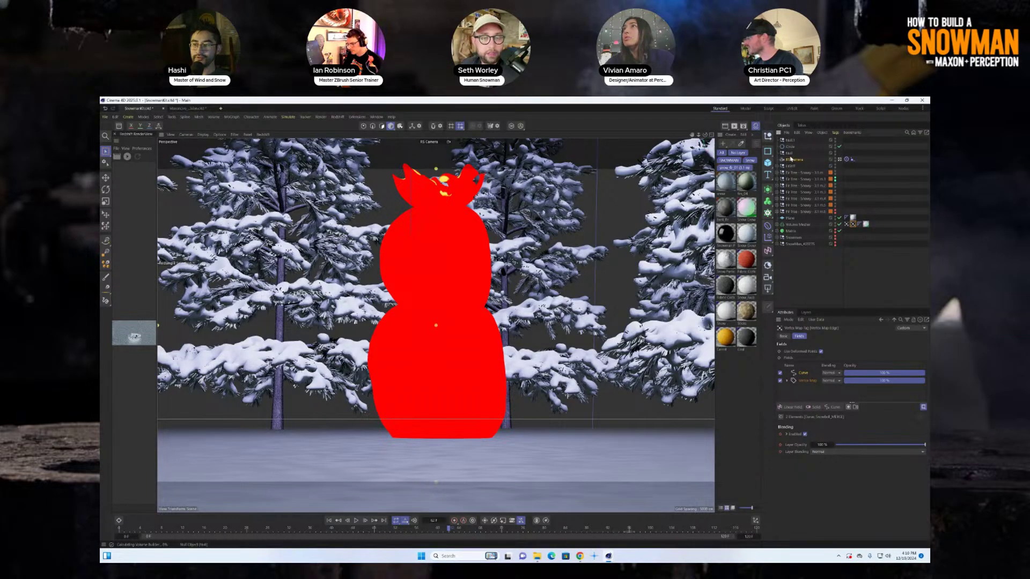
{"action": "left_click", "coordinate": [793, 159]}
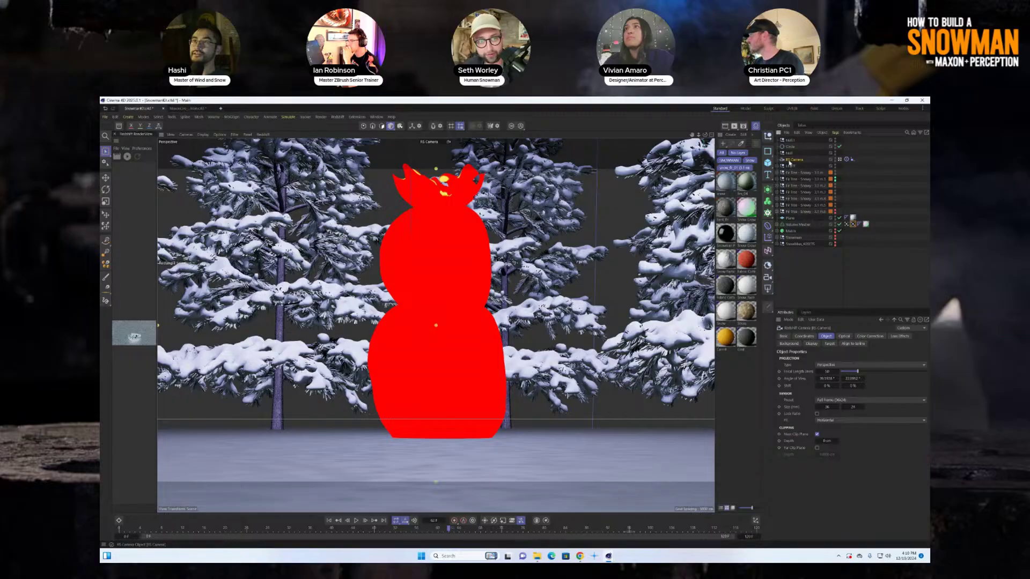
{"action": "left_click", "coordinate": [787, 198]}
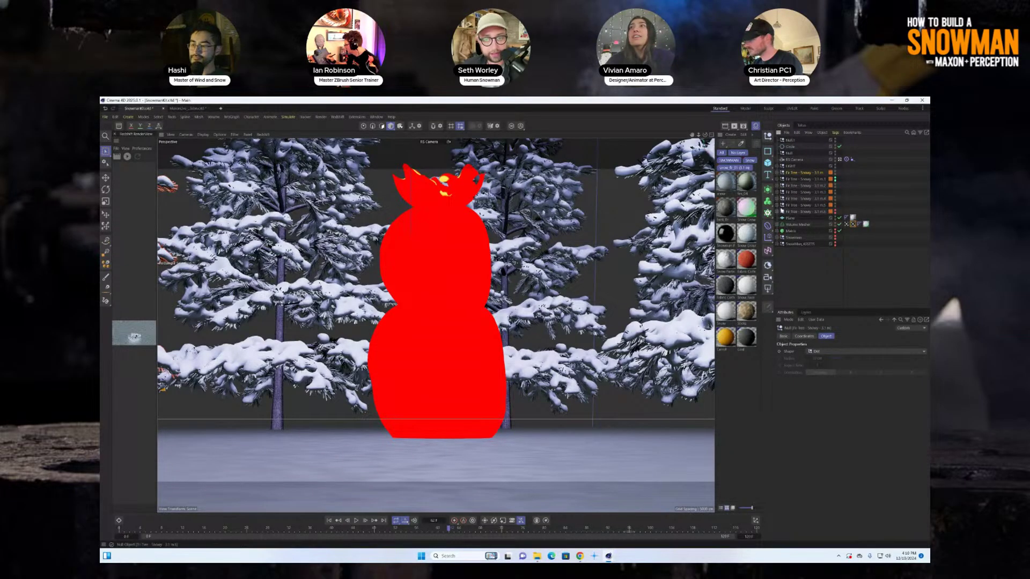
{"action": "left_click", "coordinate": [787, 206]}
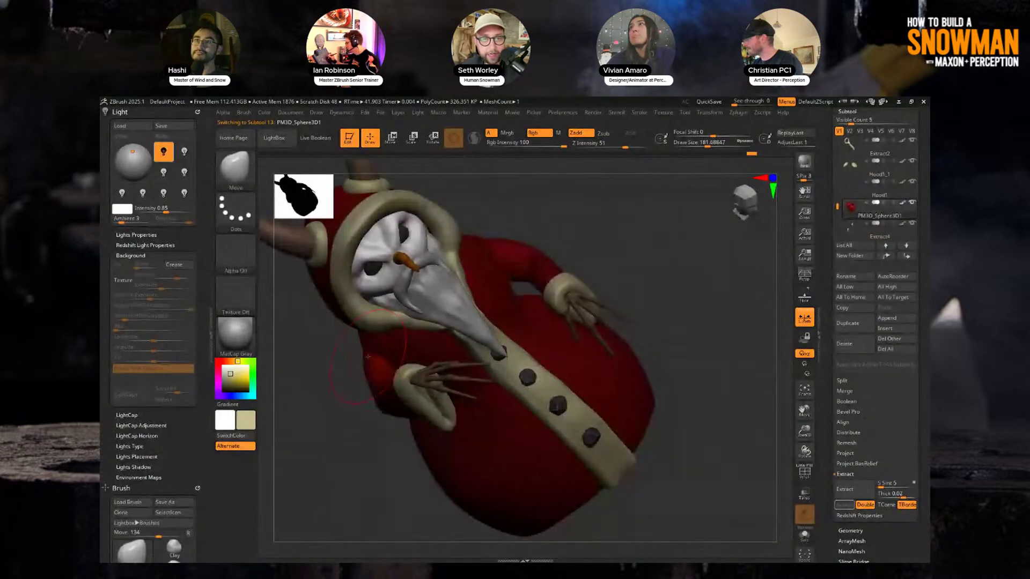
Step: Switch to ZBrush and examine the horned snowman sculpt in the red robe from several angles
{"action": "left_click_drag", "start_coordinate": [368, 356], "coordinate": [660, 223]}
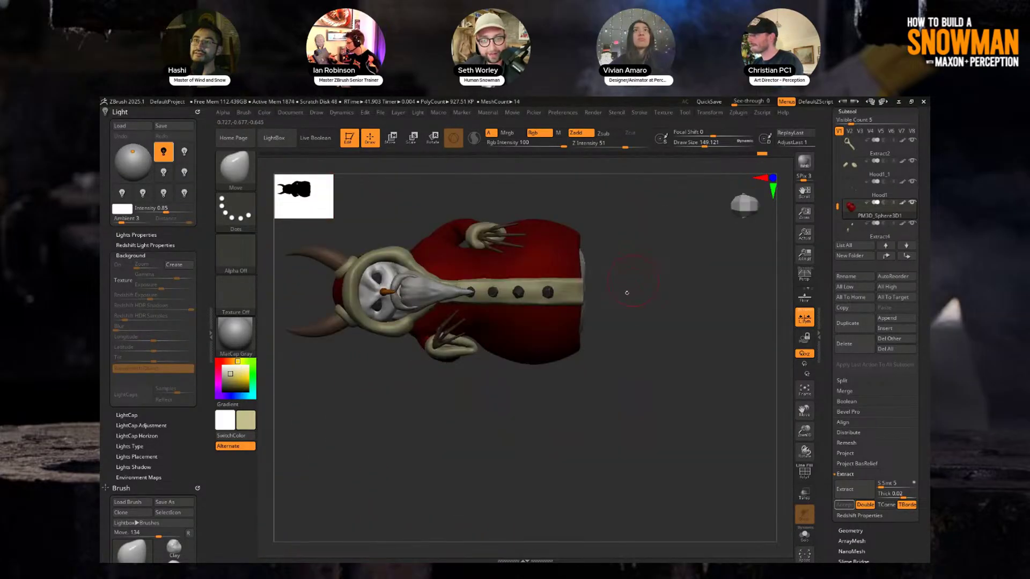
{"action": "left_click_drag", "start_coordinate": [627, 292], "coordinate": [635, 262]}
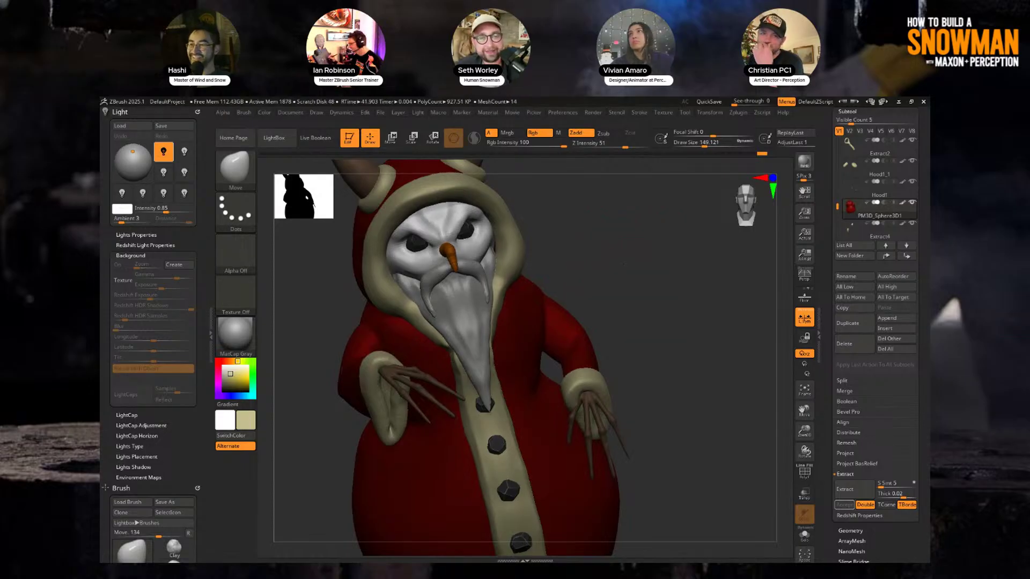
{"action": "left_click_drag", "start_coordinate": [628, 265], "coordinate": [622, 259]}
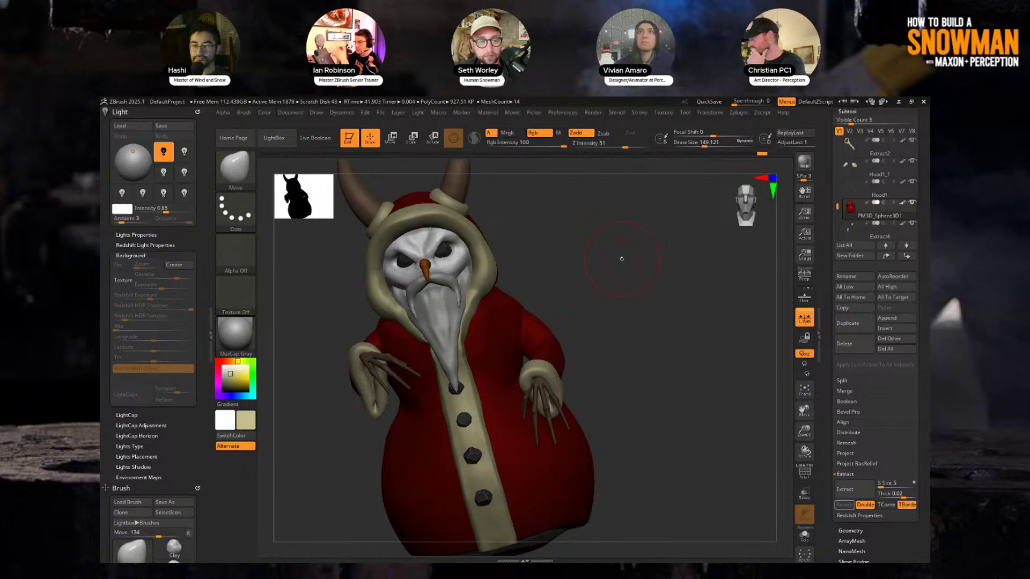
{"action": "left_click_drag", "start_coordinate": [621, 259], "coordinate": [609, 301]}
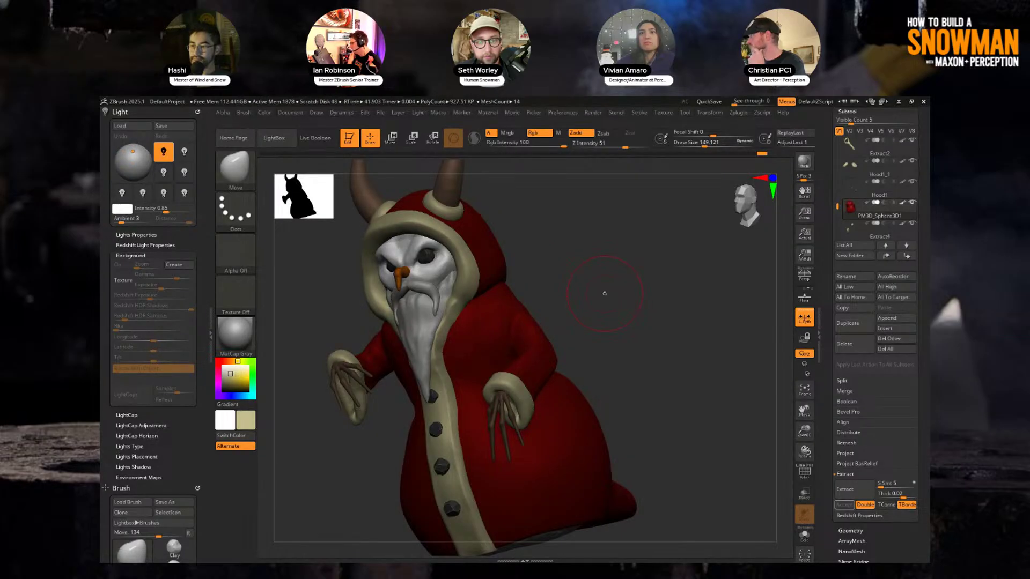
Step: Isolate the hood subtool to examine its shape, and bring the other subtools back into view
{"action": "mouse_move", "coordinate": [625, 215]}
{"action": "left_mouse_down", "text": "shift"}
{"action": "mouse_move", "coordinate": [621, 265]}
{"action": "mouse_move", "coordinate": [639, 291]}
{"action": "mouse_move", "coordinate": [560, 283]}
{"action": "left_mouse_up", "text": "shift"}
{"action": "left_click", "coordinate": [416, 248], "text": "alt"}
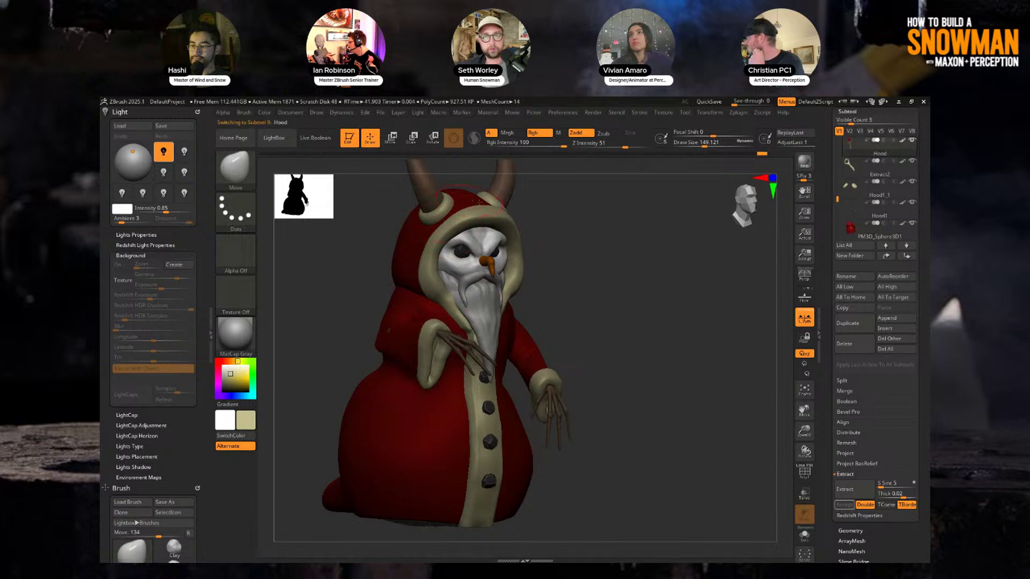
{"action": "left_click", "coordinate": [805, 535]}
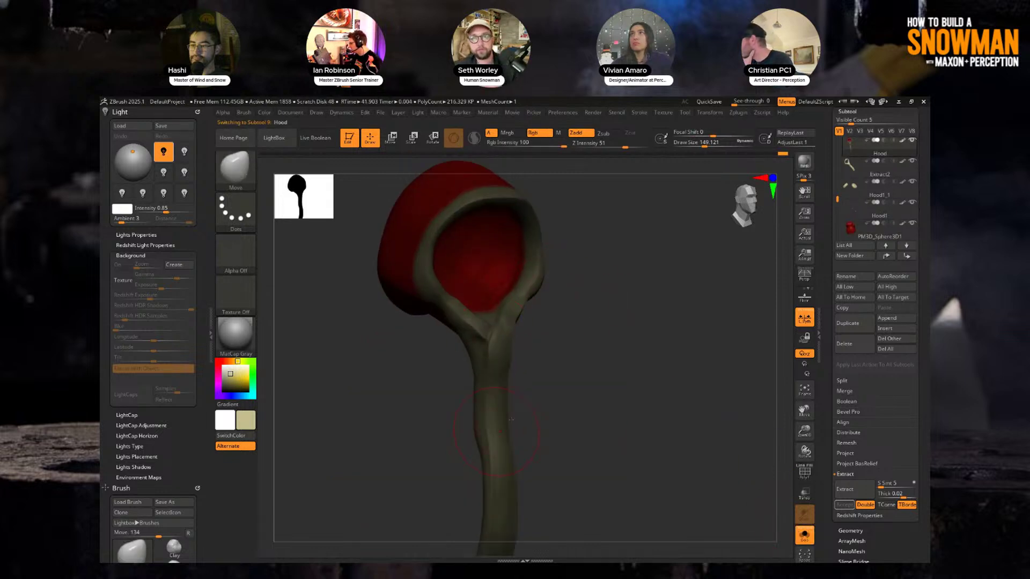
{"action": "left_click", "coordinate": [537, 346], "text": "ctrl"}
{"action": "left_click_drag", "start_coordinate": [536, 346], "coordinate": [575, 329], "text": "alt"}
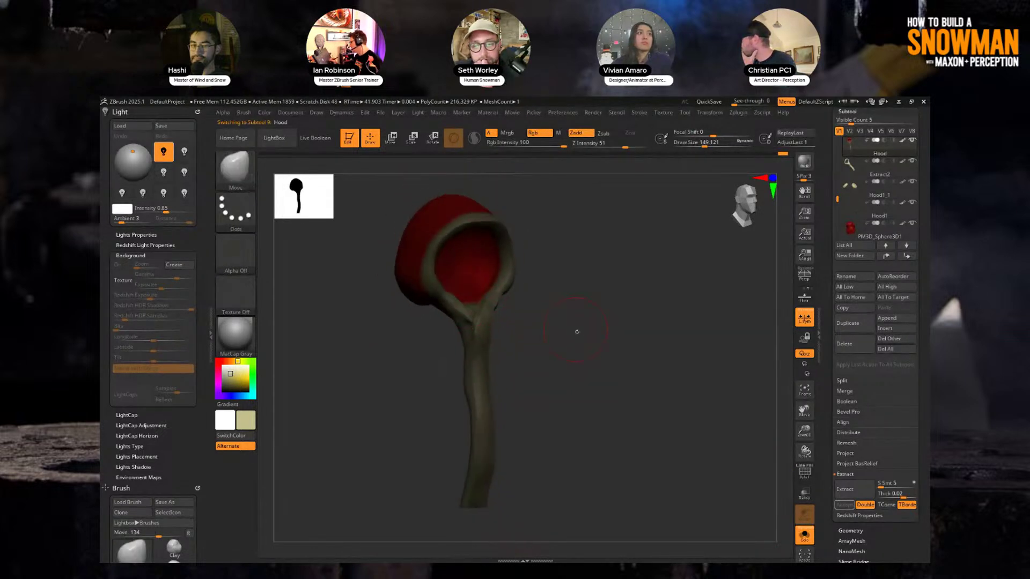
{"action": "left_click", "coordinate": [804, 535]}
Step: Make the cream trim around the hood and coat front the active subtool, and save the tool
{"action": "mouse_move", "coordinate": [577, 248]}
{"action": "left_mouse_down", "text": "alt"}
{"action": "mouse_move", "coordinate": [589, 291]}
{"action": "mouse_move", "coordinate": [614, 263]}
{"action": "mouse_move", "coordinate": [571, 265]}
{"action": "left_mouse_up", "text": "alt"}
{"action": "left_click", "coordinate": [550, 246], "text": "alt"}
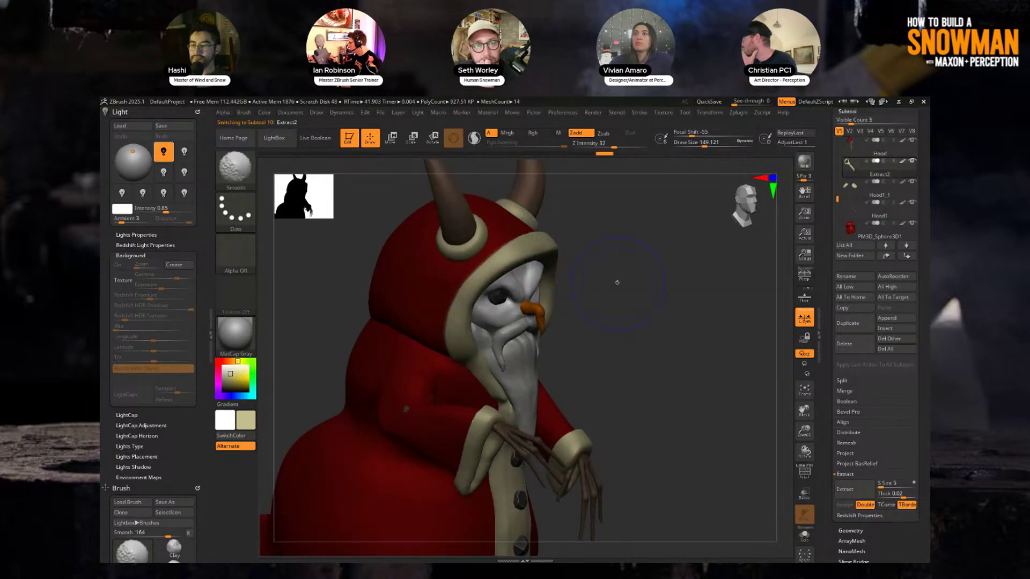
{"action": "left_click_drag", "start_coordinate": [681, 219], "coordinate": [637, 283]}
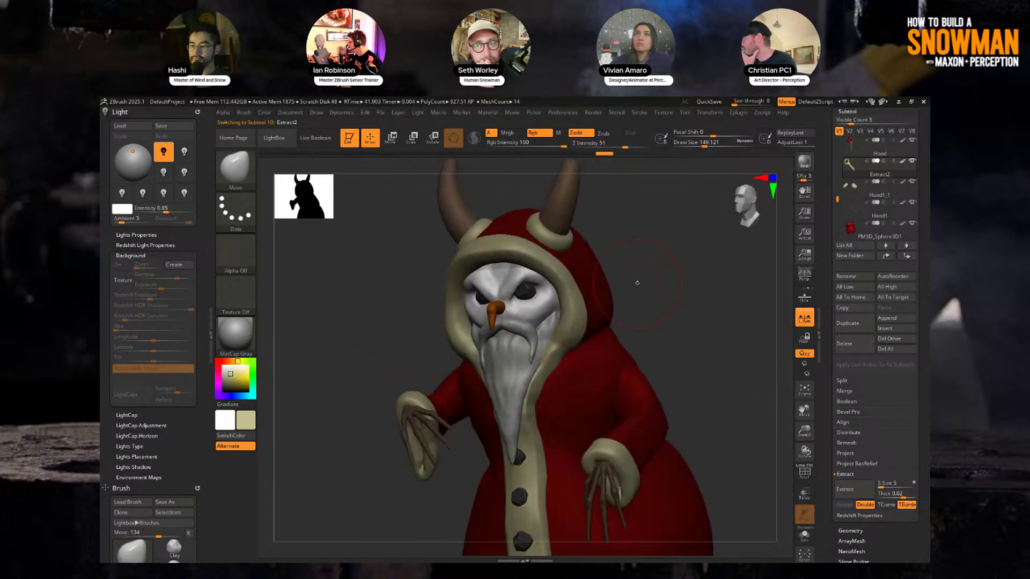
{"action": "left_click", "coordinate": [849, 111]}
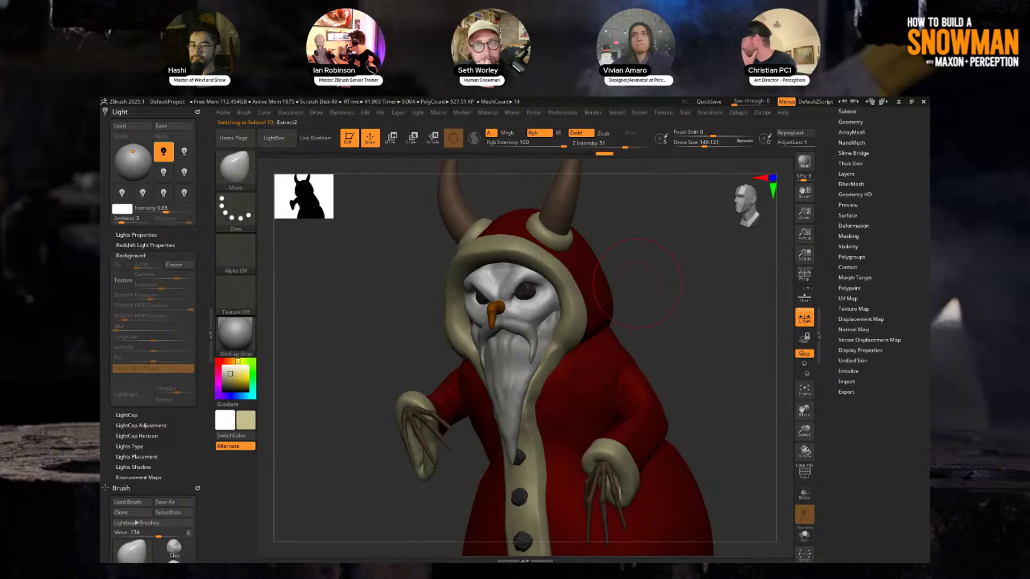
{"action": "left_click_drag", "start_coordinate": [638, 283], "coordinate": [645, 256], "text": "alt"}
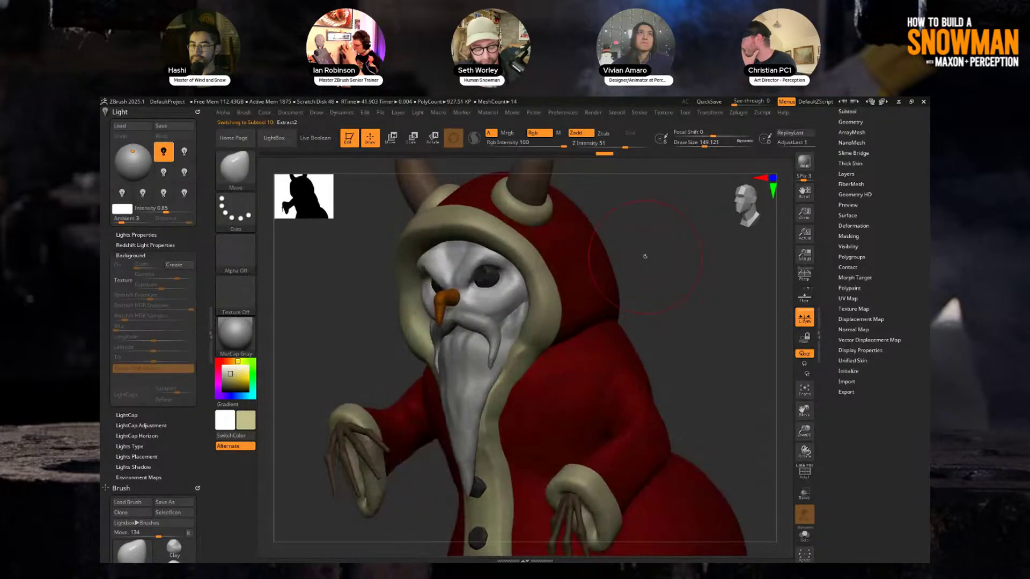
{"action": "left_click", "coordinate": [849, 215]}
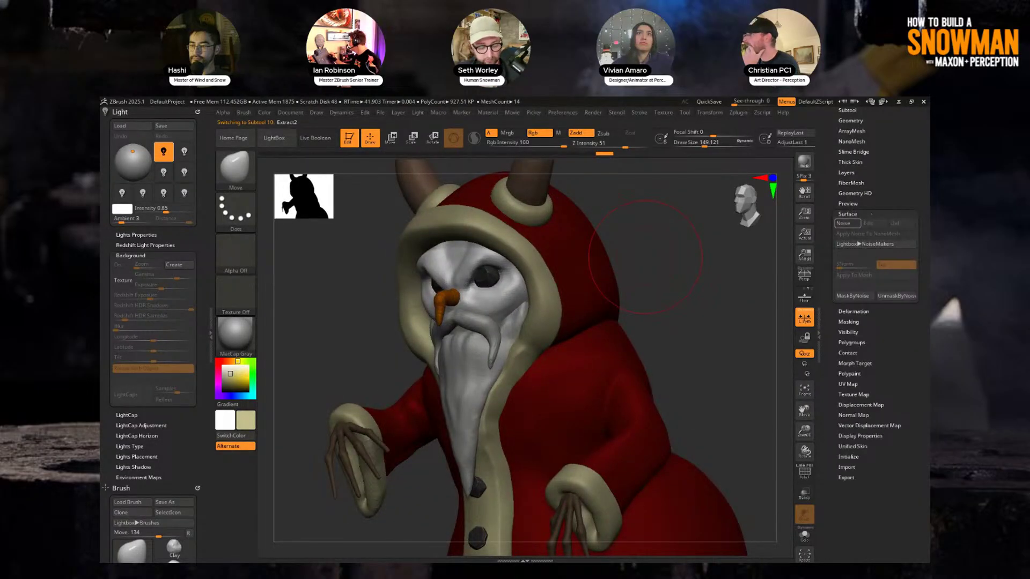
{"action": "scroll", "coordinate": [863, 161], "scroll_direction": "up", "scroll_amount": 5}
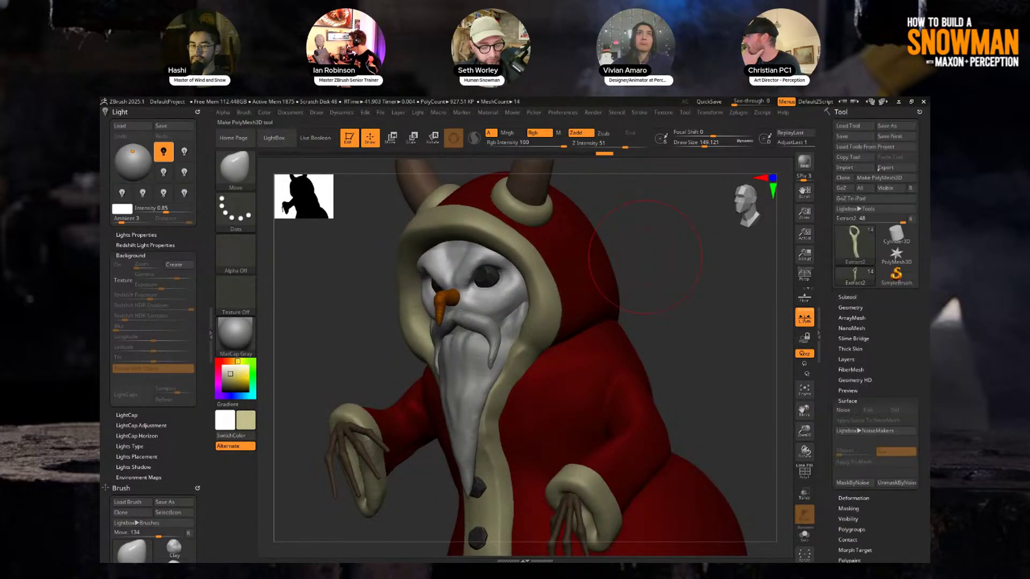
{"action": "left_click", "coordinate": [854, 136]}
Step: Add surface noise to the trim in NoiseMaker with Noise Scale 16 and Strength -0.00292
{"action": "scroll", "coordinate": [855, 156], "scroll_direction": "down", "scroll_amount": 5}
{"action": "left_click", "coordinate": [847, 158]}
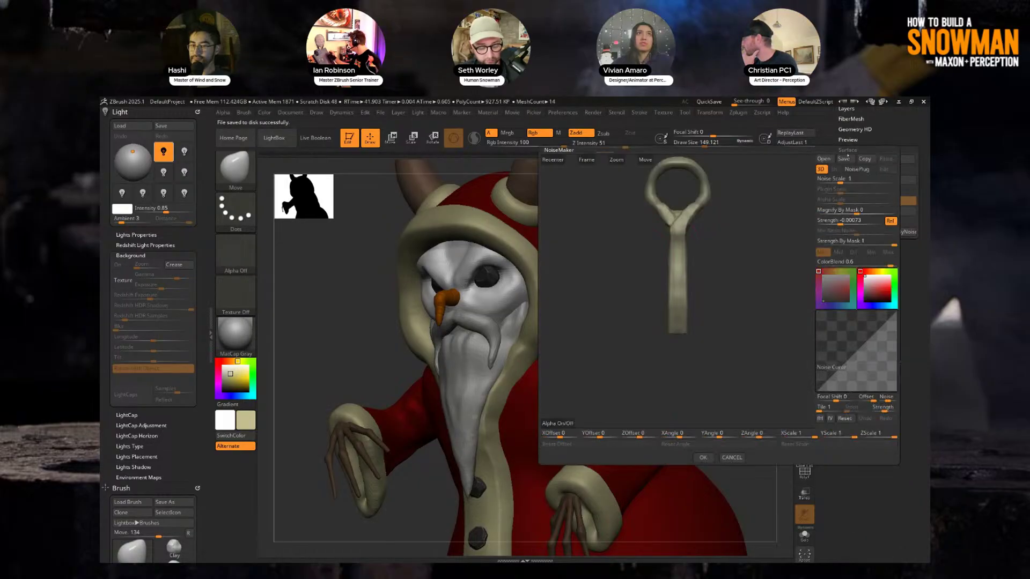
{"action": "left_click_drag", "start_coordinate": [692, 241], "coordinate": [729, 286]}
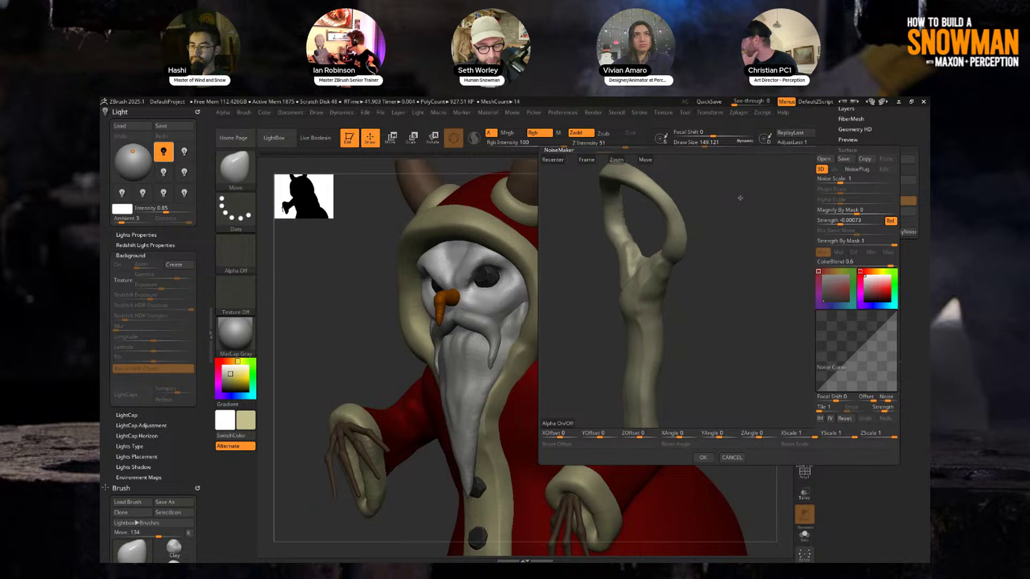
{"action": "left_click_drag", "start_coordinate": [840, 183], "coordinate": [860, 180]}
{"action": "left_click_drag", "start_coordinate": [859, 221], "coordinate": [856, 179]}
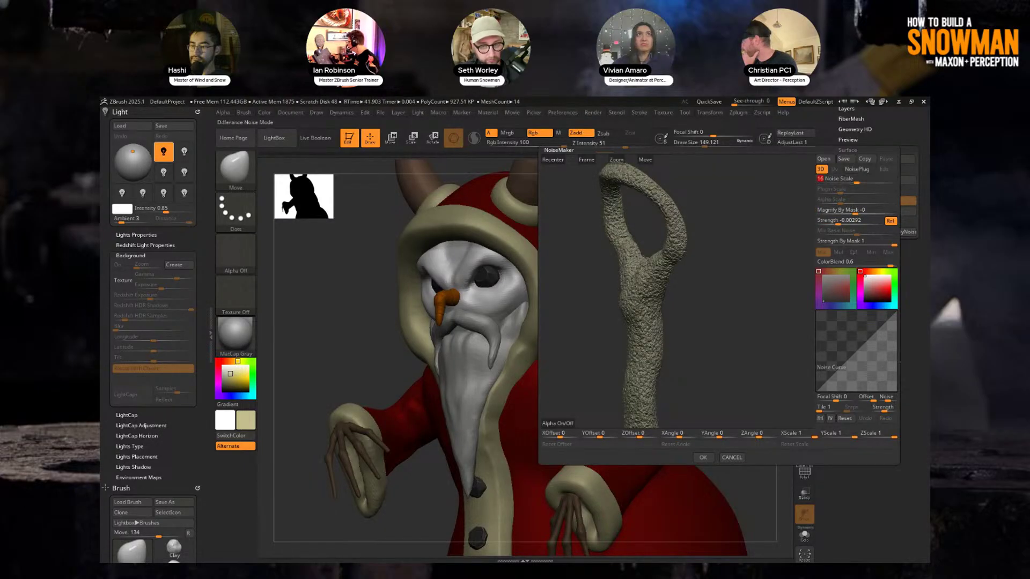
{"action": "left_click_drag", "start_coordinate": [579, 285], "coordinate": [708, 319]}
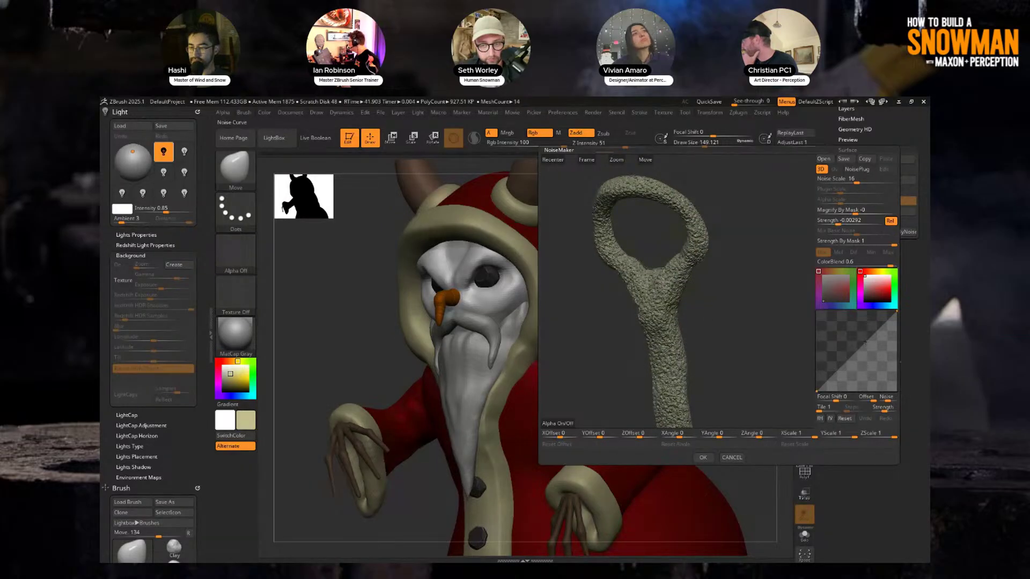
Step: Shape the noise curve with two intermediate points, and set Strength to -0.00521 and Noise Scale to 10.51898
{"action": "mouse_move", "coordinate": [848, 362]}
{"action": "left_mouse_down"}
{"action": "mouse_move", "coordinate": [853, 321]}
{"action": "mouse_move", "coordinate": [877, 355]}
{"action": "mouse_move", "coordinate": [842, 356]}
{"action": "mouse_move", "coordinate": [846, 374]}
{"action": "mouse_move", "coordinate": [870, 345]}
{"action": "mouse_move", "coordinate": [841, 363]}
{"action": "left_mouse_up"}
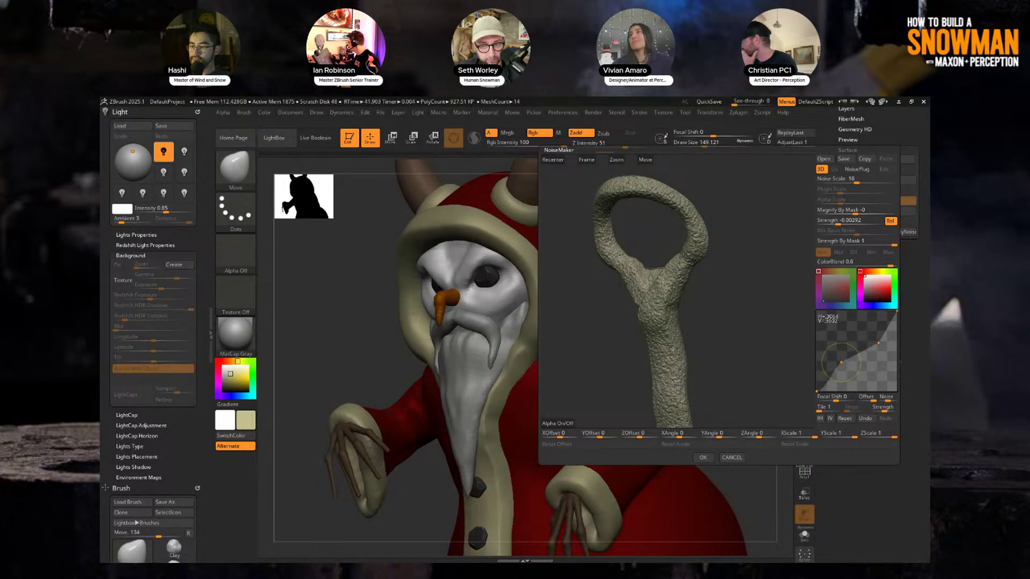
{"action": "left_click_drag", "start_coordinate": [838, 223], "coordinate": [836, 223]}
{"action": "left_click_drag", "start_coordinate": [857, 182], "coordinate": [853, 182]}
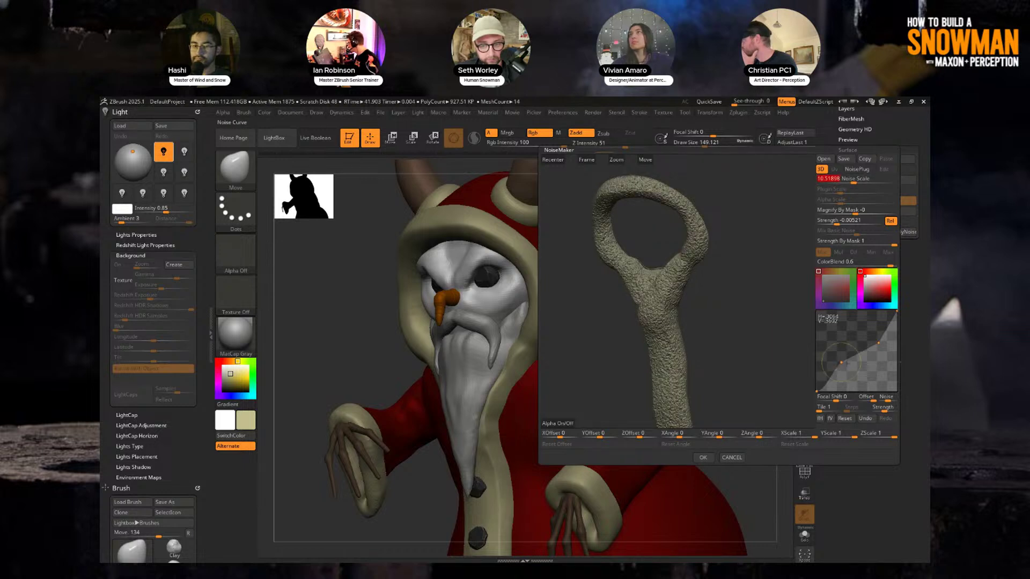
{"action": "left_click_drag", "start_coordinate": [879, 342], "coordinate": [840, 362]}
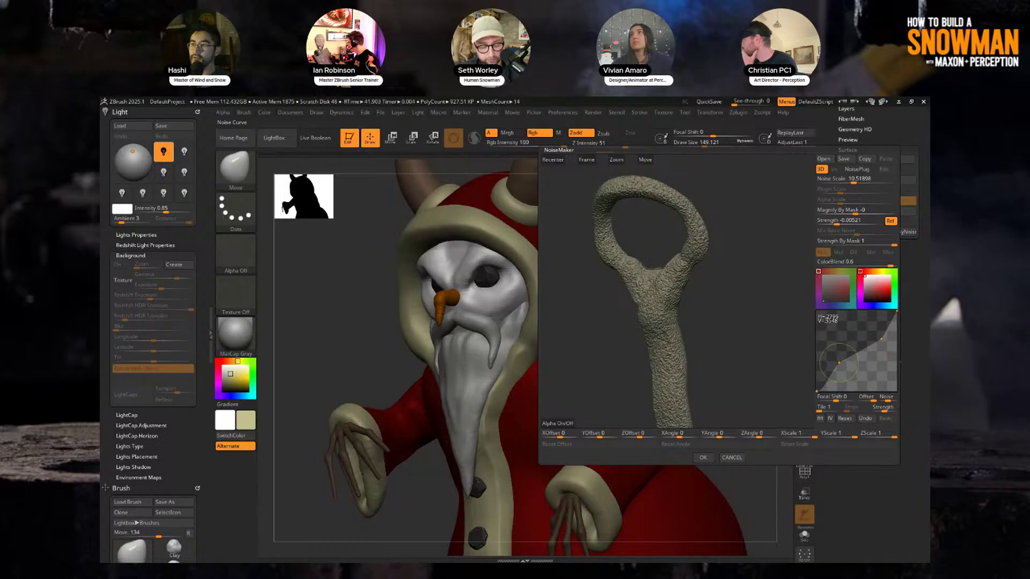
Step: Set the noise's ColorBlend to 0, Strength to -0.00071 and Noise Scale to 15.10135, and accept it for the trim
{"action": "left_click", "coordinate": [851, 221]}
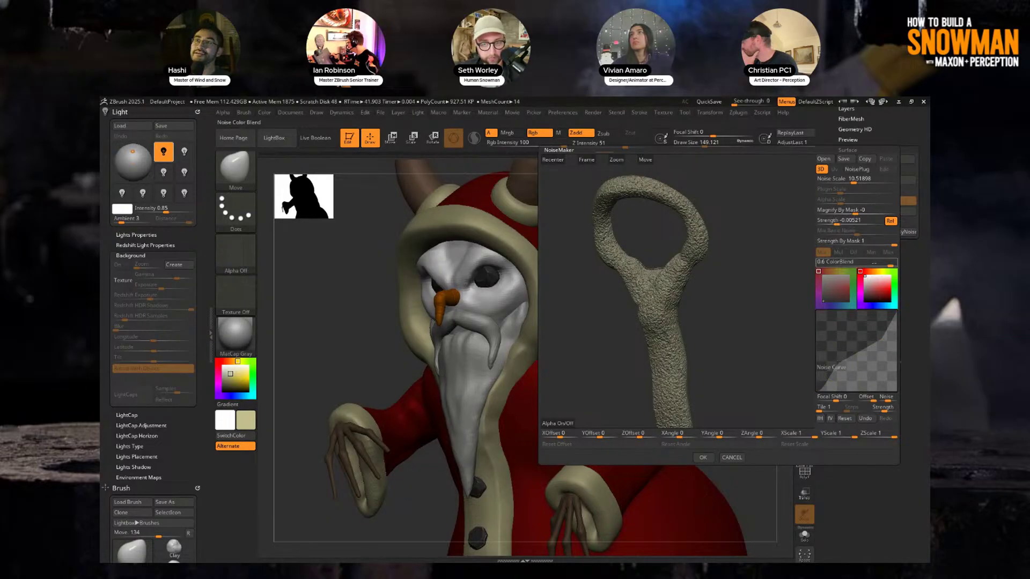
{"action": "left_click", "coordinate": [858, 264]}
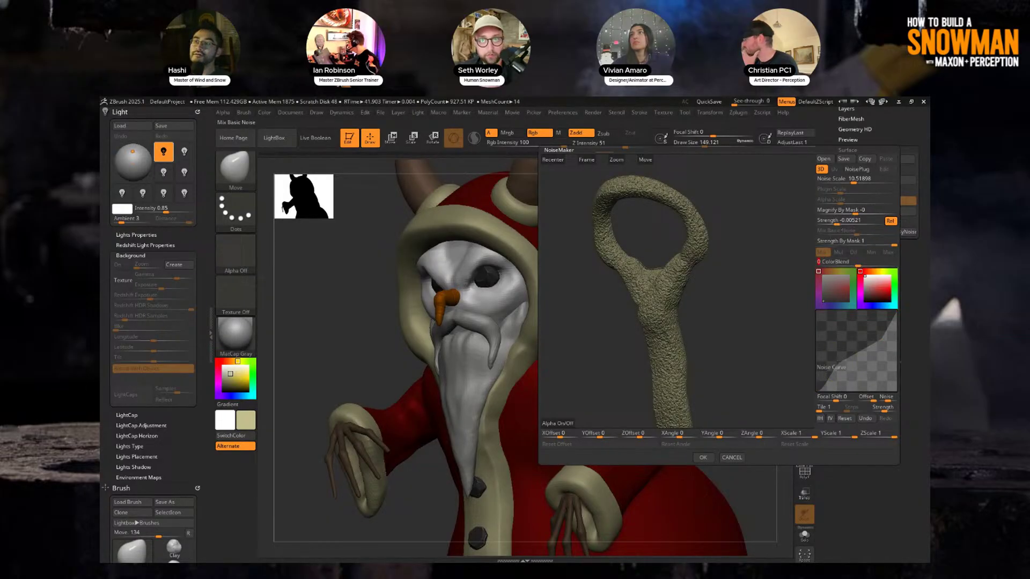
{"action": "left_click_drag", "start_coordinate": [838, 221], "coordinate": [840, 221]}
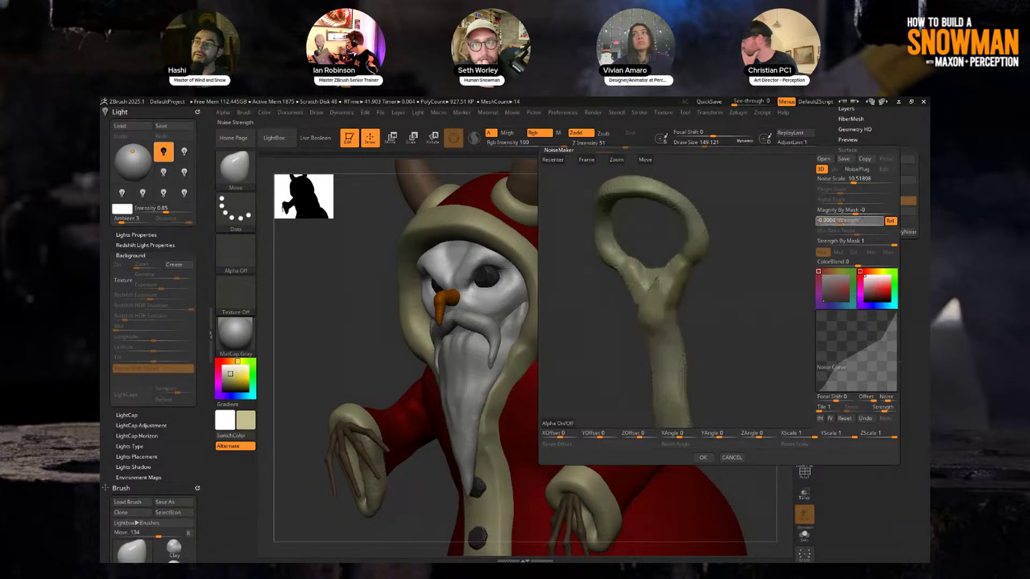
{"action": "left_click_drag", "start_coordinate": [853, 179], "coordinate": [851, 180]}
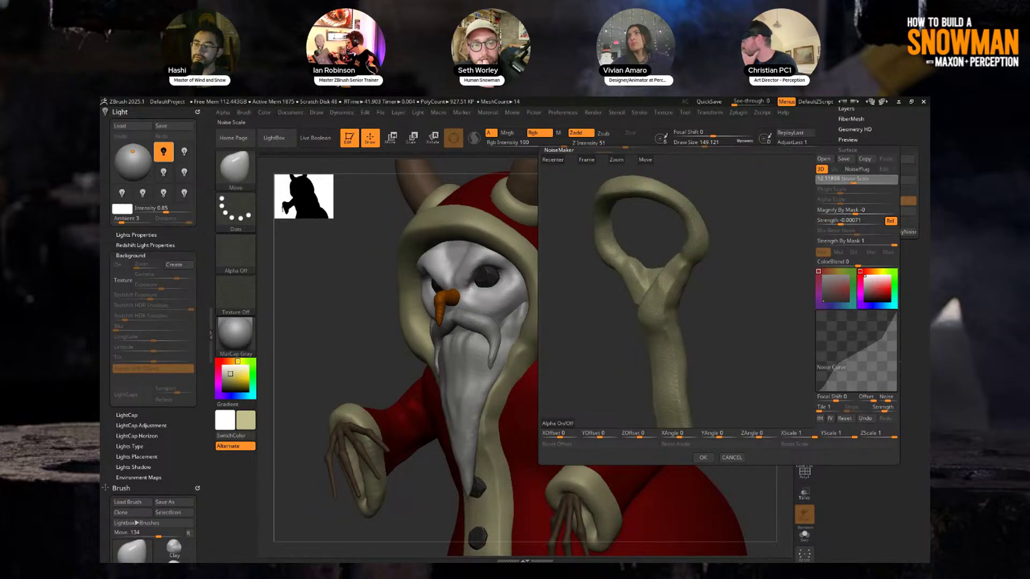
{"action": "left_click", "coordinate": [703, 458]}
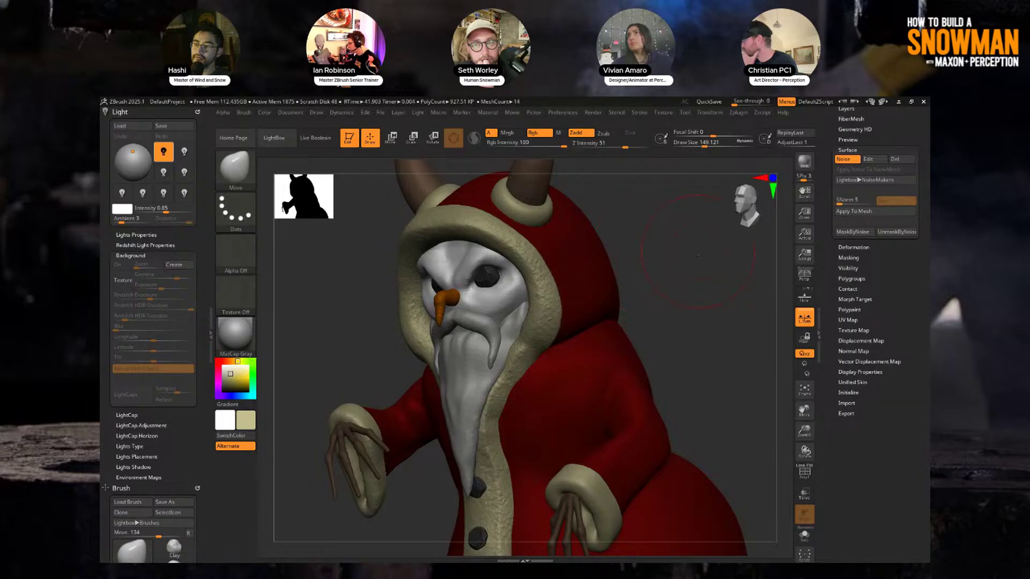
Step: Mask the trim by its noise and inflate it with the Transpose gizmo into a raised fur texture, clearing the mask
{"action": "left_click_drag", "start_coordinate": [698, 257], "coordinate": [639, 262]}
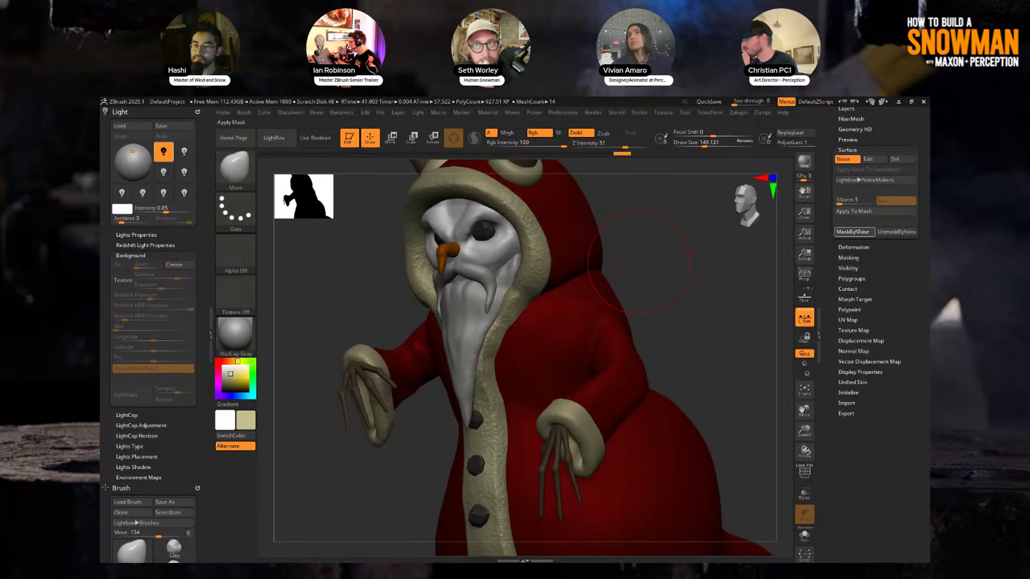
{"action": "left_click", "coordinate": [854, 232]}
{"action": "key", "text": "w"}
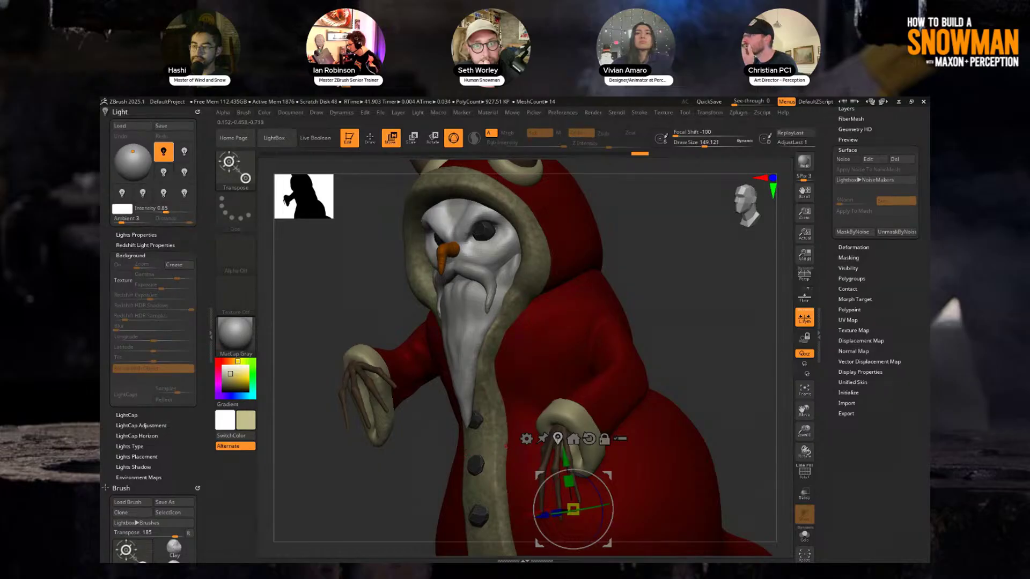
{"action": "left_click", "coordinate": [558, 439], "text": "alt"}
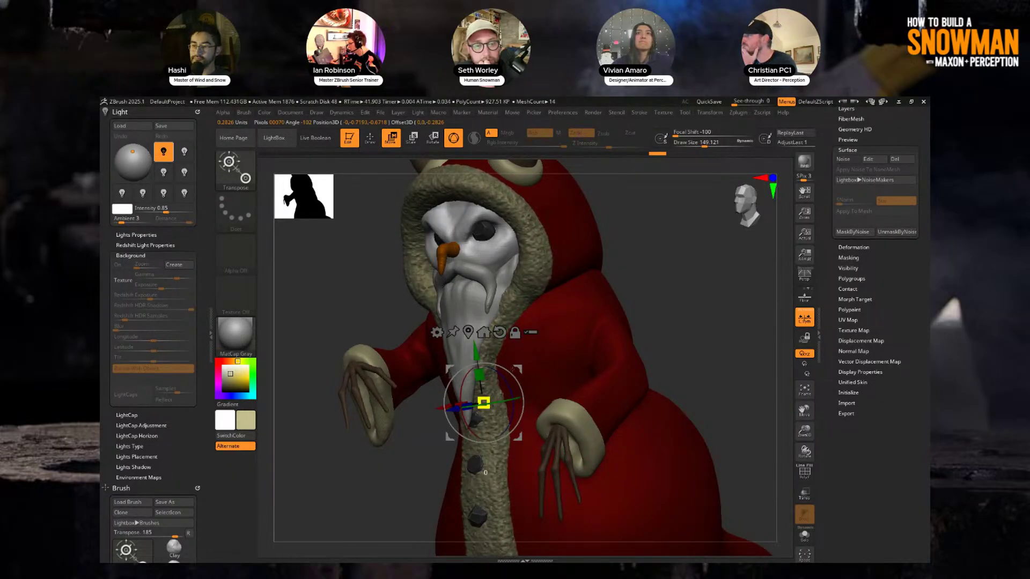
{"action": "left_click_drag", "start_coordinate": [514, 368], "coordinate": [515, 367]}
{"action": "mouse_move", "coordinate": [515, 367]}
{"action": "right_mouse_down", "text": "ctrl"}
{"action": "mouse_move", "coordinate": [667, 273]}
{"action": "mouse_move", "coordinate": [664, 255]}
{"action": "mouse_move", "coordinate": [656, 259]}
{"action": "mouse_move", "coordinate": [677, 280]}
{"action": "mouse_move", "coordinate": [668, 257]}
{"action": "right_mouse_up", "text": "ctrl"}
{"action": "key", "text": "q"}
{"action": "left_click_drag", "start_coordinate": [662, 245], "coordinate": [679, 321], "text": "ctrl"}
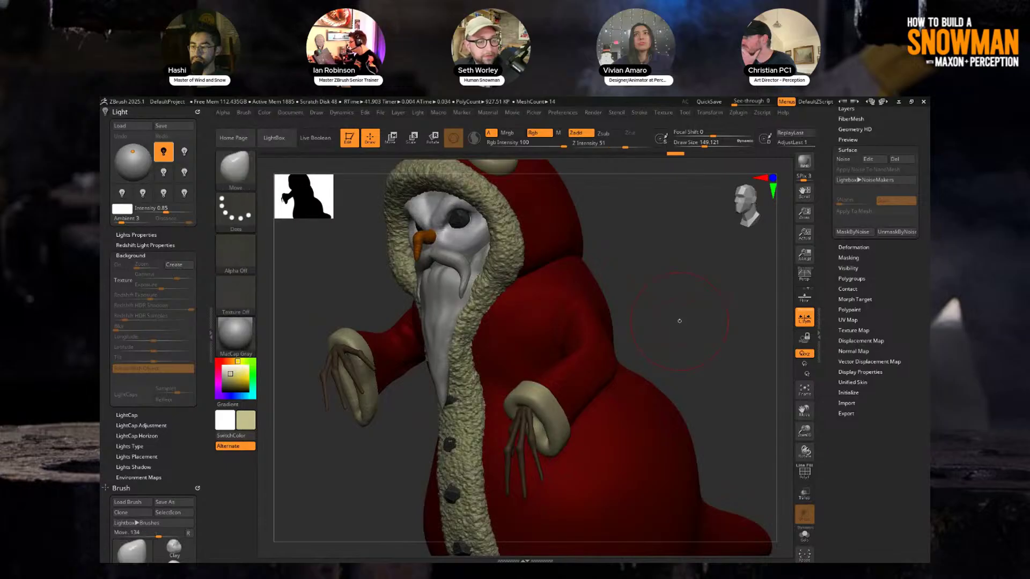
Step: Copy the trim's noise settings in NoiseMaker and paste them onto the sleeve cuffs subtool
{"action": "left_click", "coordinate": [857, 160]}
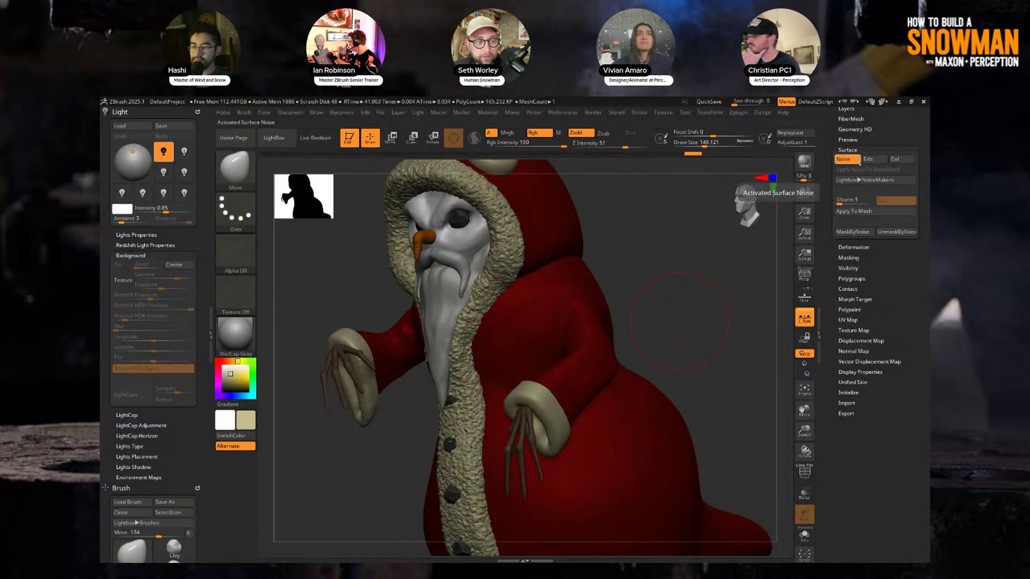
{"action": "left_click", "coordinate": [867, 159]}
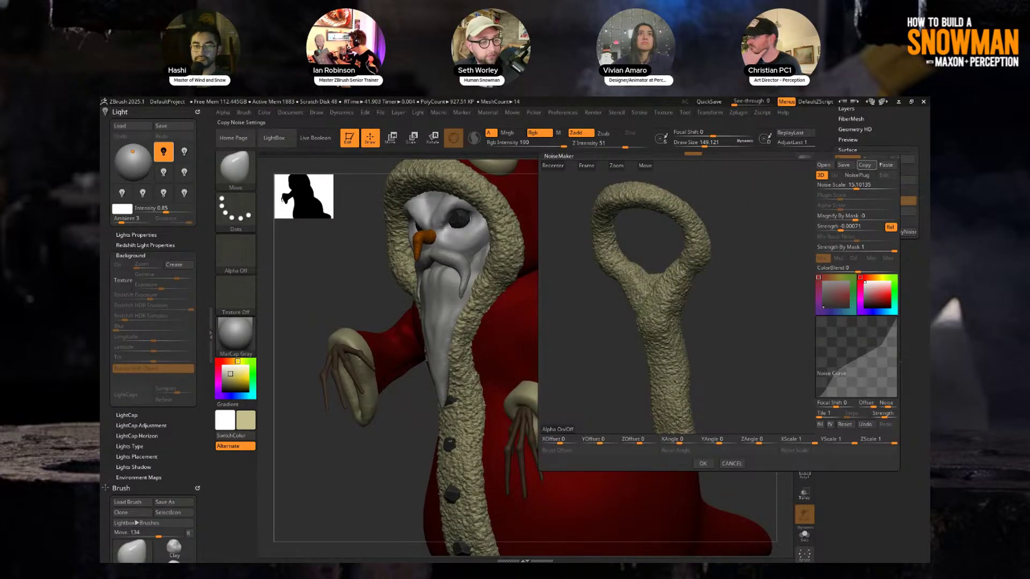
{"action": "left_click", "coordinate": [703, 463]}
{"action": "left_click", "coordinate": [557, 427], "text": "alt"}
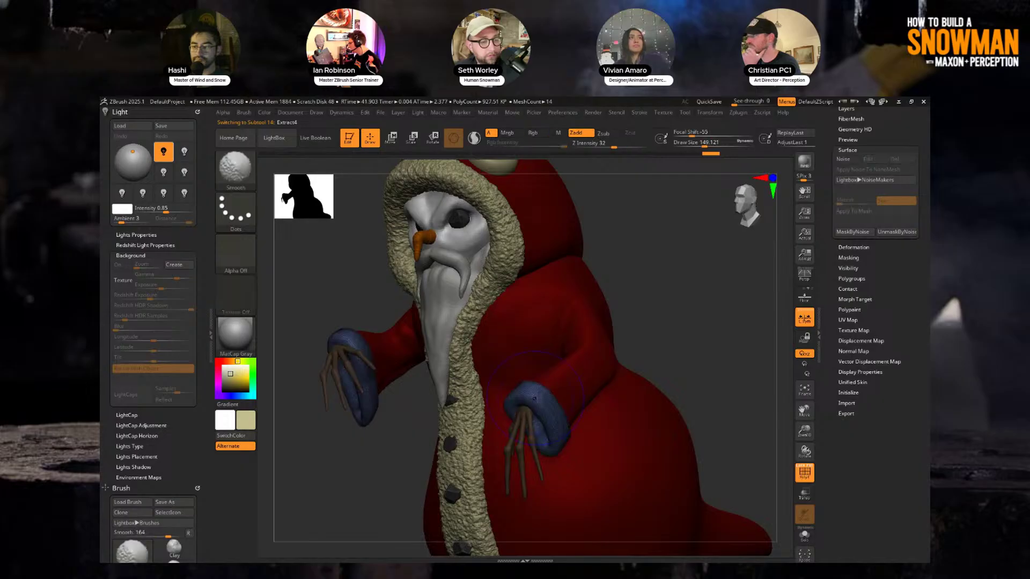
{"action": "left_click", "coordinate": [867, 159]}
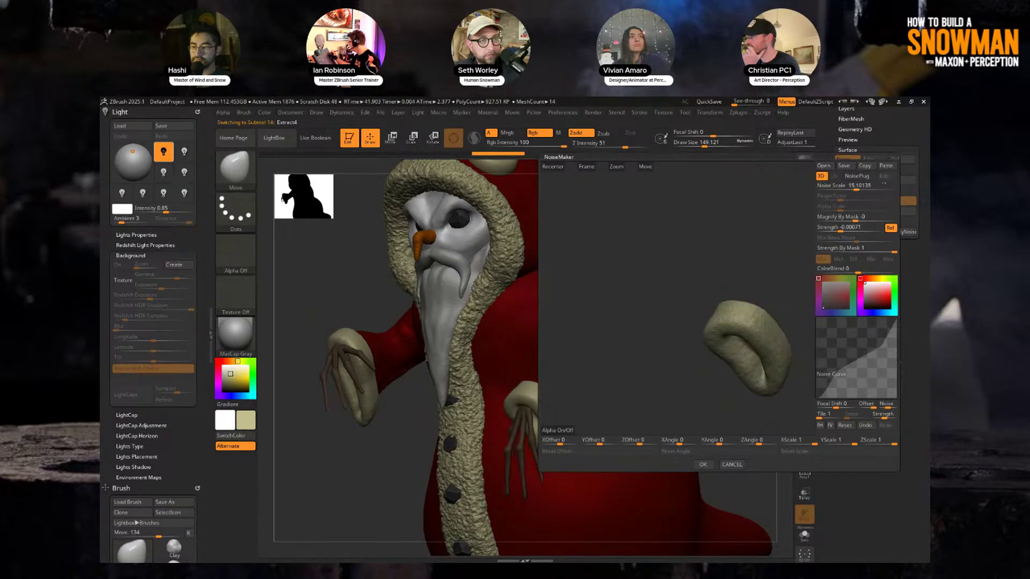
{"action": "left_click", "coordinate": [704, 464]}
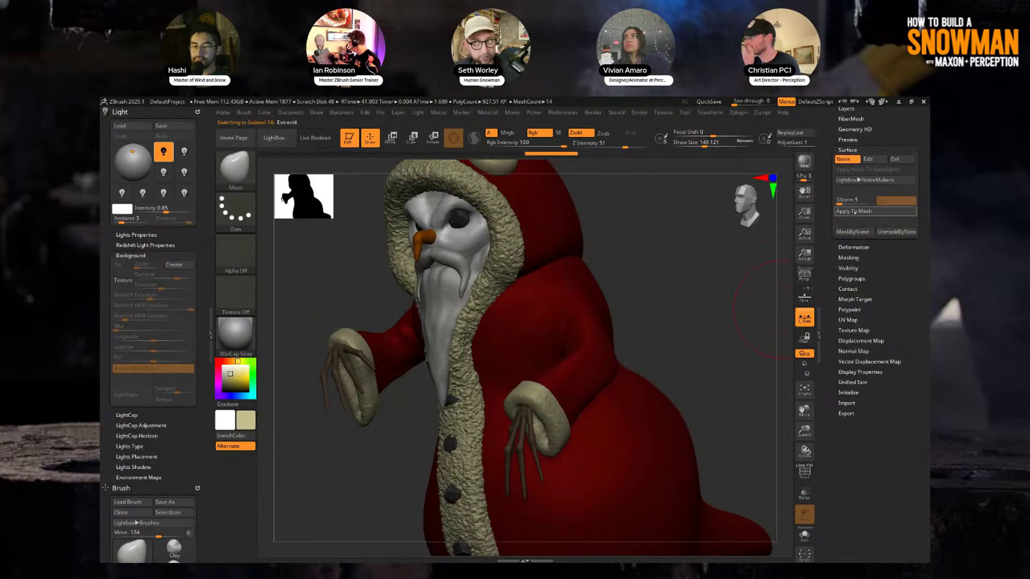
Step: Mask the sleeve cuffs by their noise and inflate them with the Transpose gizmo
{"action": "left_click", "coordinate": [853, 232]}
{"action": "key", "text": "w"}
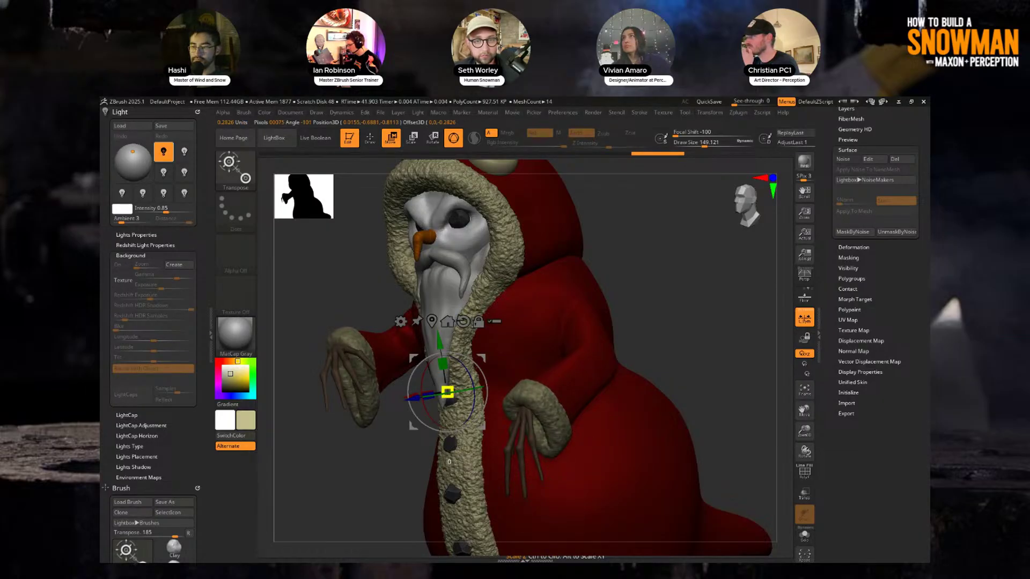
{"action": "key", "text": "q"}
Step: Select the horn trims subtool and paste the copied noise settings onto it in NoiseMaker, accepting the noise
{"action": "key", "text": "f"}
{"action": "mouse_move", "coordinate": [678, 278]}
{"action": "left_mouse_down"}
{"action": "mouse_move", "coordinate": [690, 269]}
{"action": "mouse_move", "coordinate": [627, 281]}
{"action": "mouse_move", "coordinate": [618, 250]}
{"action": "mouse_move", "coordinate": [424, 268]}
{"action": "left_mouse_up"}
{"action": "left_click", "coordinate": [425, 272], "text": "alt"}
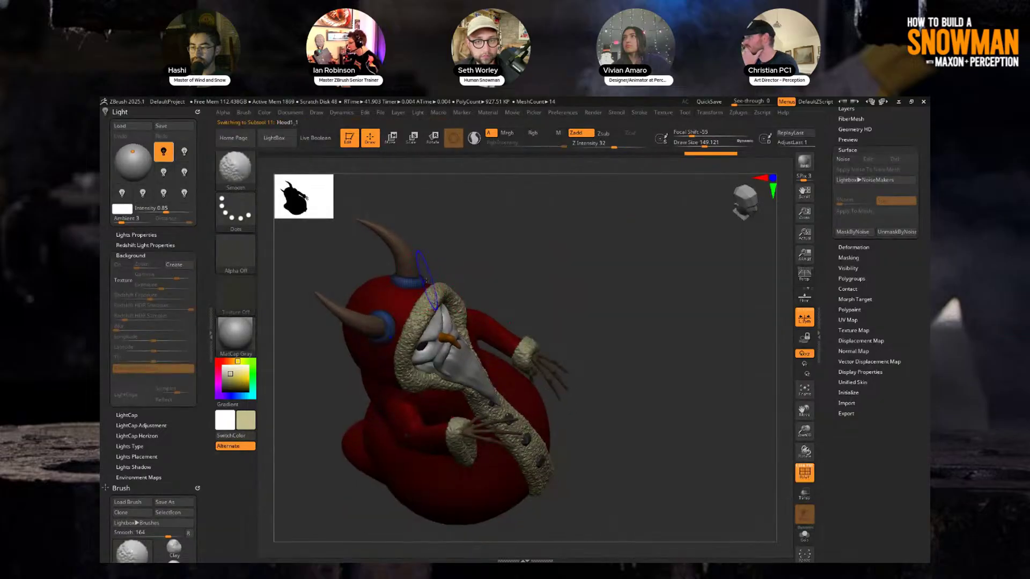
{"action": "left_click", "coordinate": [857, 160]}
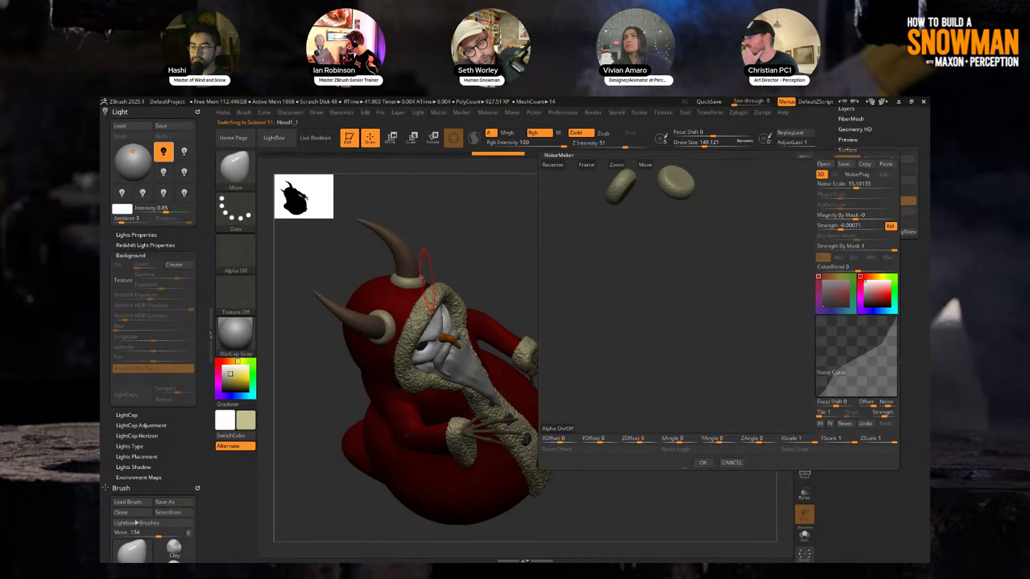
{"action": "left_click", "coordinate": [703, 462]}
{"action": "left_click_drag", "start_coordinate": [676, 408], "coordinate": [646, 316]}
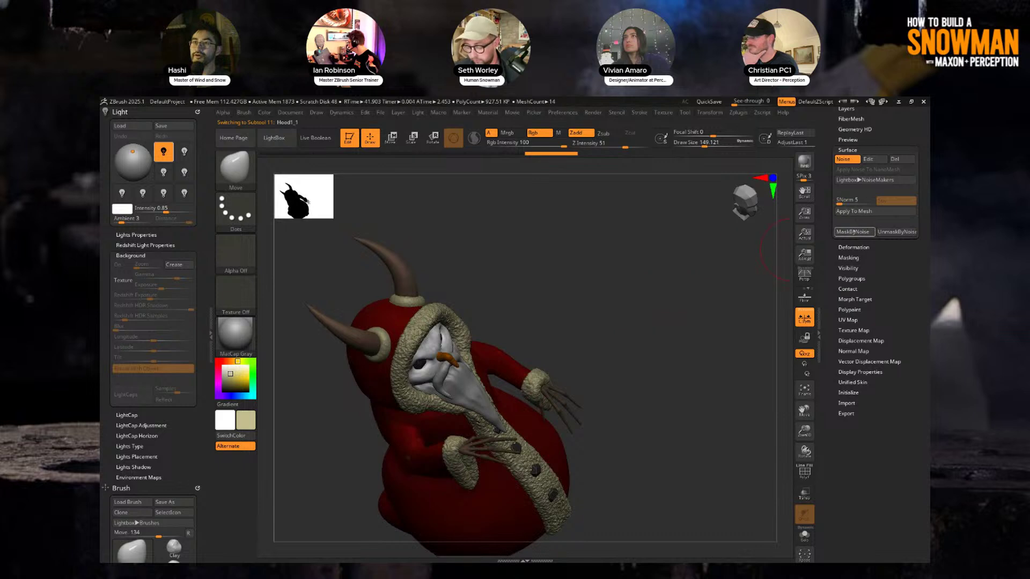
Step: Mask the horn trims by their noise and inflate them with the Transpose gizmo
{"action": "key", "text": "w"}
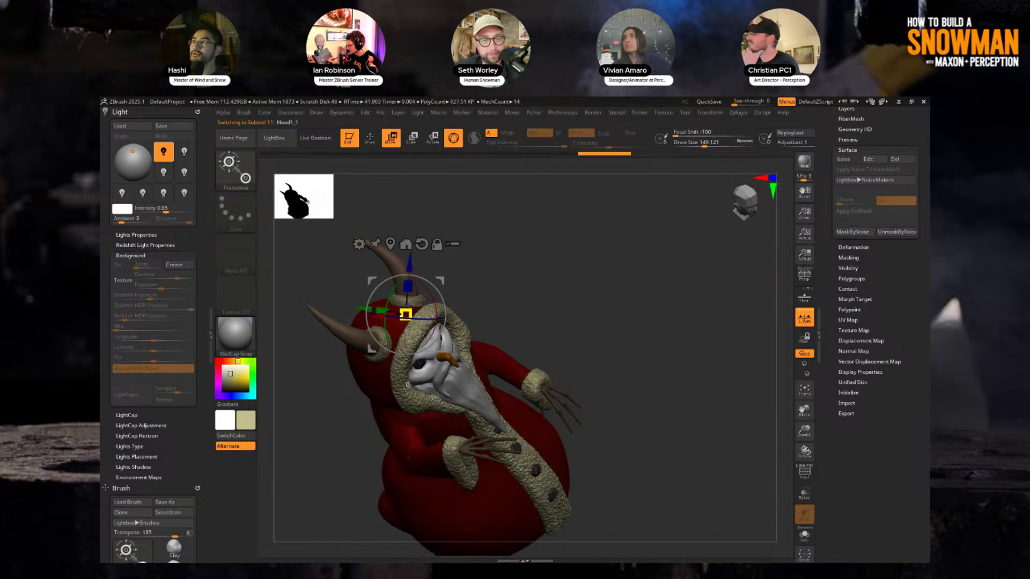
{"action": "key", "text": "q"}
{"action": "left_click_drag", "start_coordinate": [579, 274], "coordinate": [638, 231]}
{"action": "left_click_drag", "start_coordinate": [638, 268], "coordinate": [604, 276]}
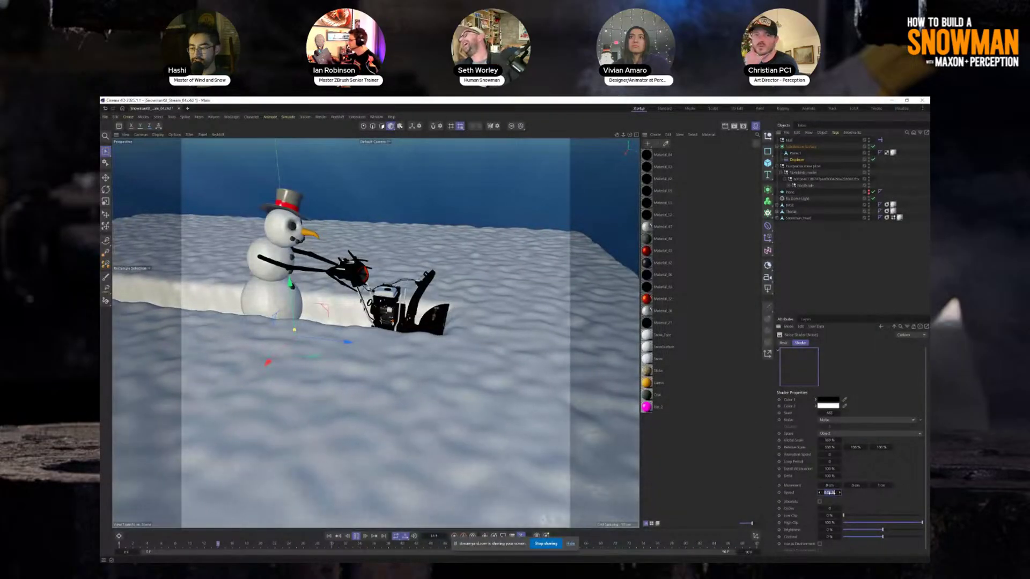
Step: Switch to the snowblower scene in Cinema 4D and turn off the snow's Displacer and Subdivision Surface
{"action": "left_click_drag", "start_coordinate": [483, 394], "coordinate": [398, 381], "text": "alt"}
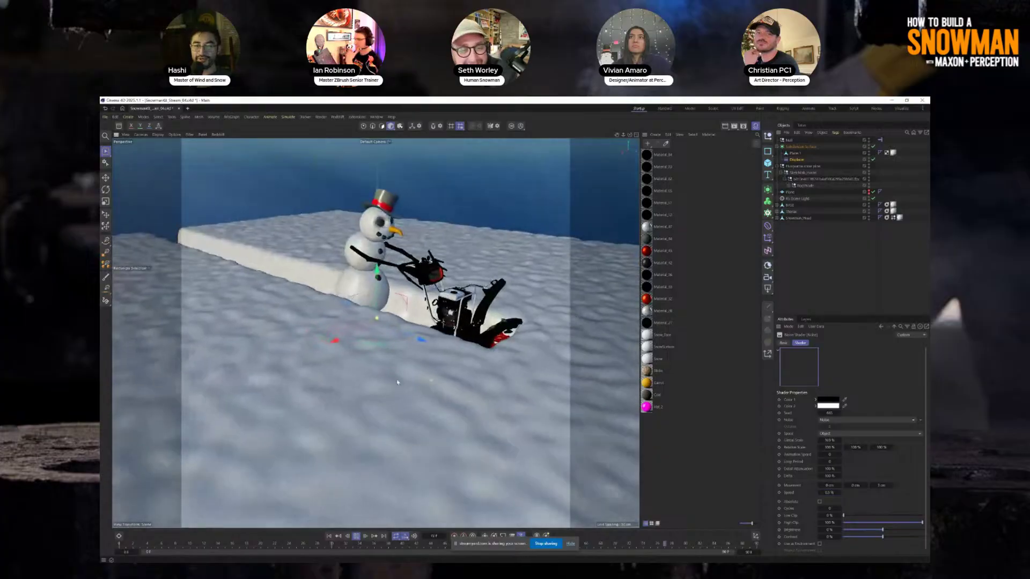
{"action": "middle_click_drag", "start_coordinate": [437, 332], "coordinate": [324, 301], "text": "alt"}
{"action": "right_click_drag", "start_coordinate": [324, 301], "coordinate": [457, 266], "text": "alt"}
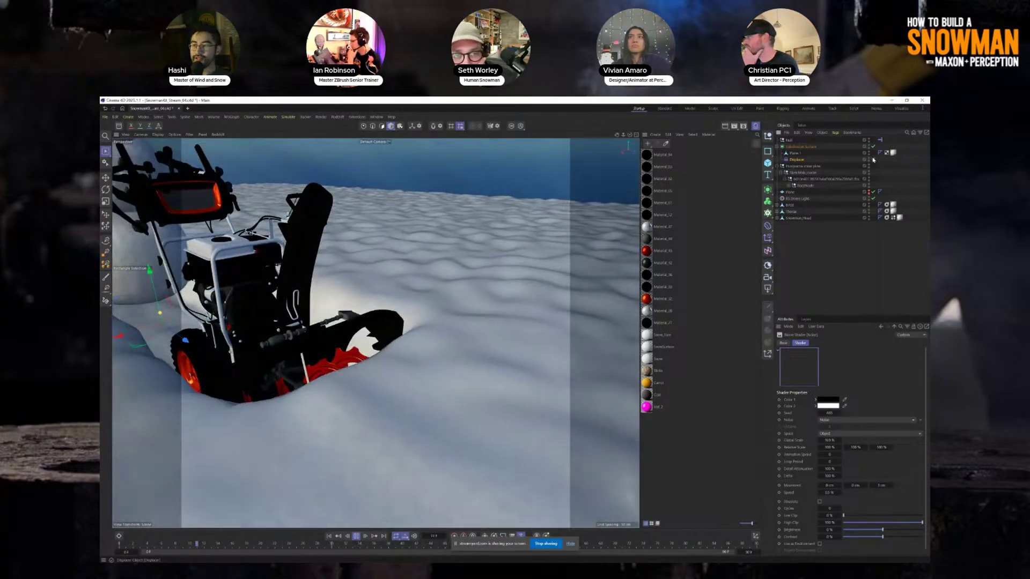
{"action": "left_click", "coordinate": [873, 160]}
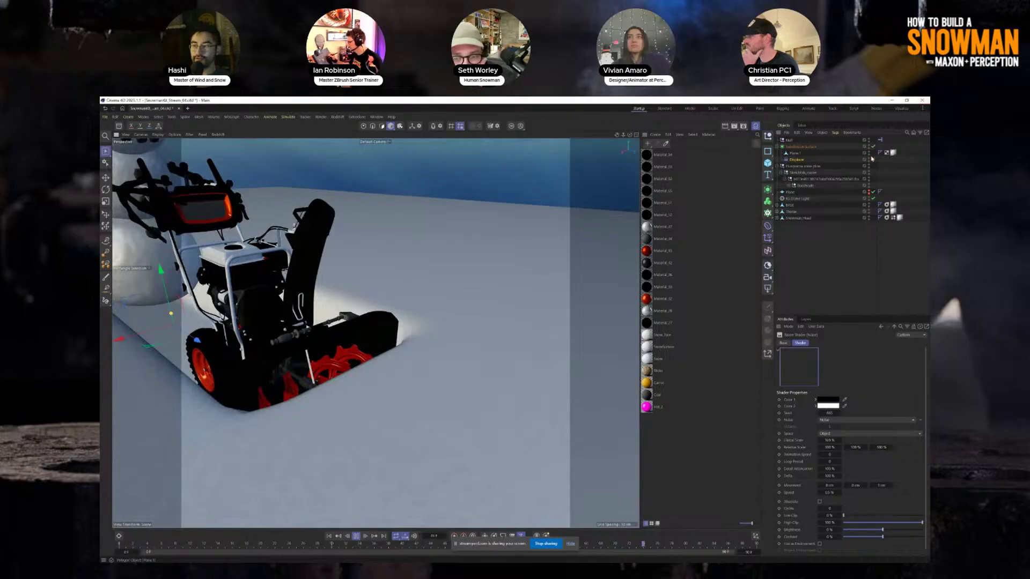
{"action": "left_click", "coordinate": [873, 147]}
Step: Show the unsubdivided snow mesh with Gouraud Shading (Lines) to examine its polygons, and return to plain Gouraud Shading
{"action": "right_click_drag", "start_coordinate": [423, 322], "coordinate": [335, 331], "text": "alt"}
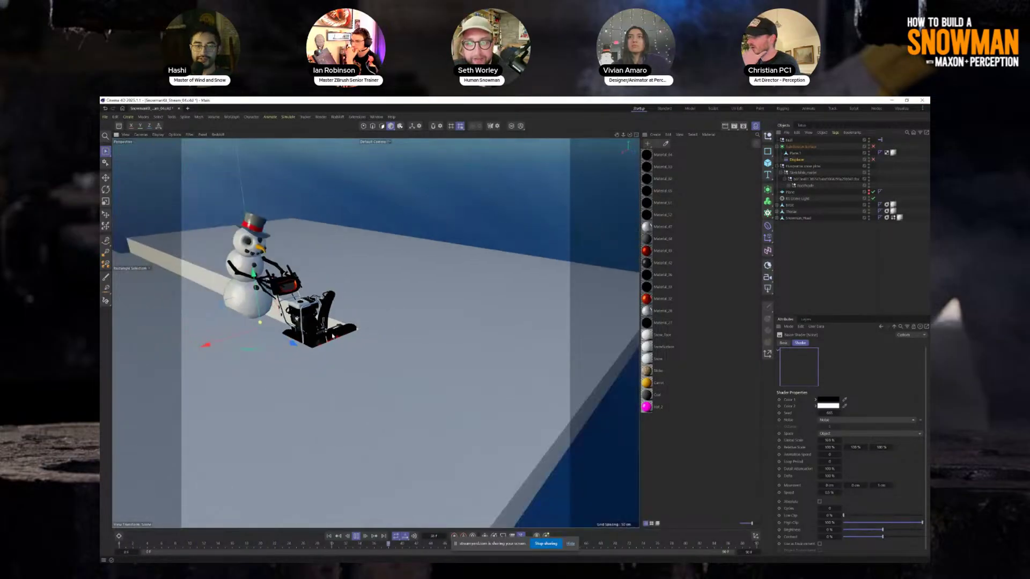
{"action": "left_click_drag", "start_coordinate": [336, 331], "coordinate": [375, 332], "text": "alt"}
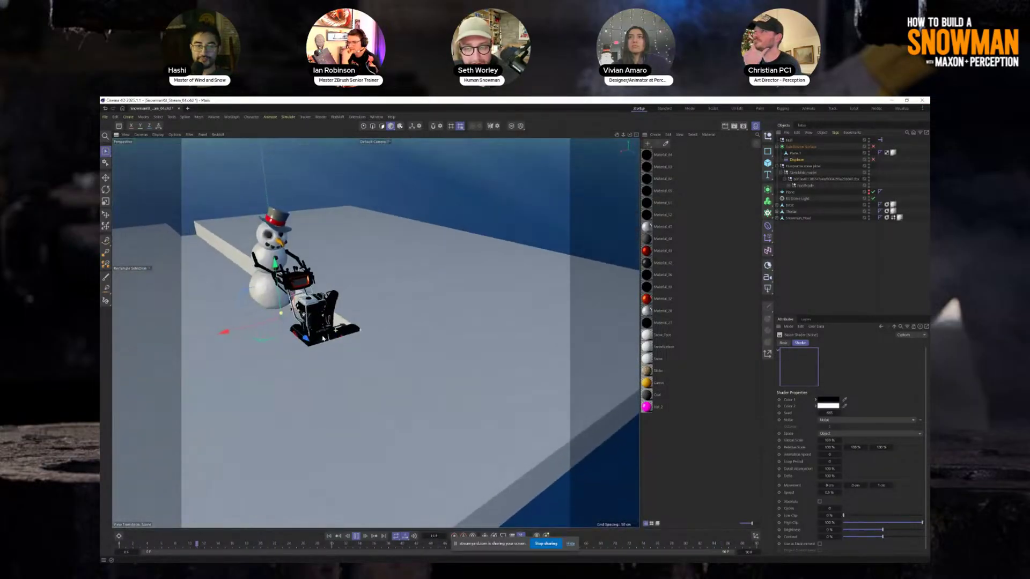
{"action": "right_click_drag", "start_coordinate": [338, 304], "coordinate": [234, 214], "text": "alt"}
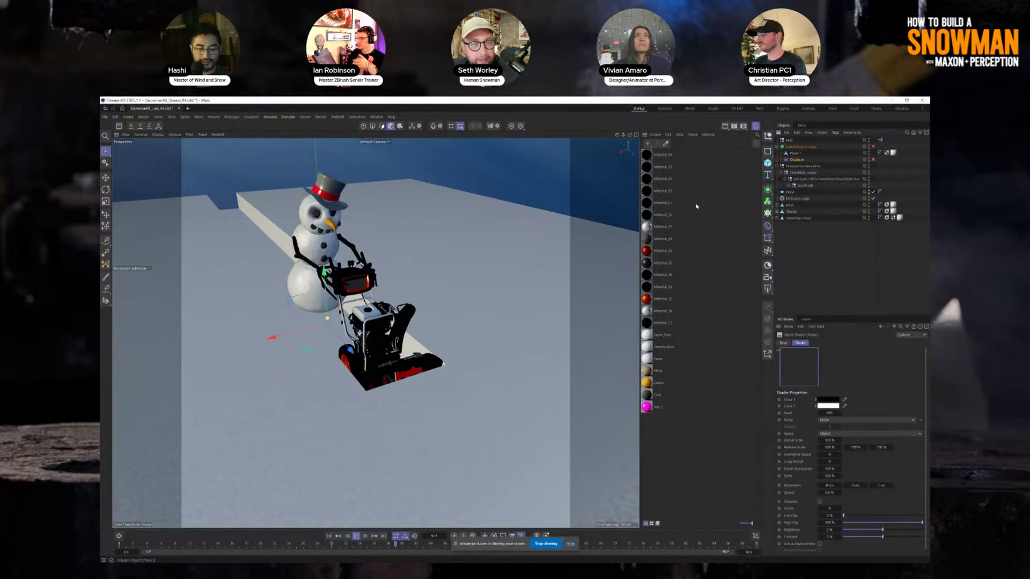
{"action": "key", "text": "n"}
{"action": "key", "text": "b"}
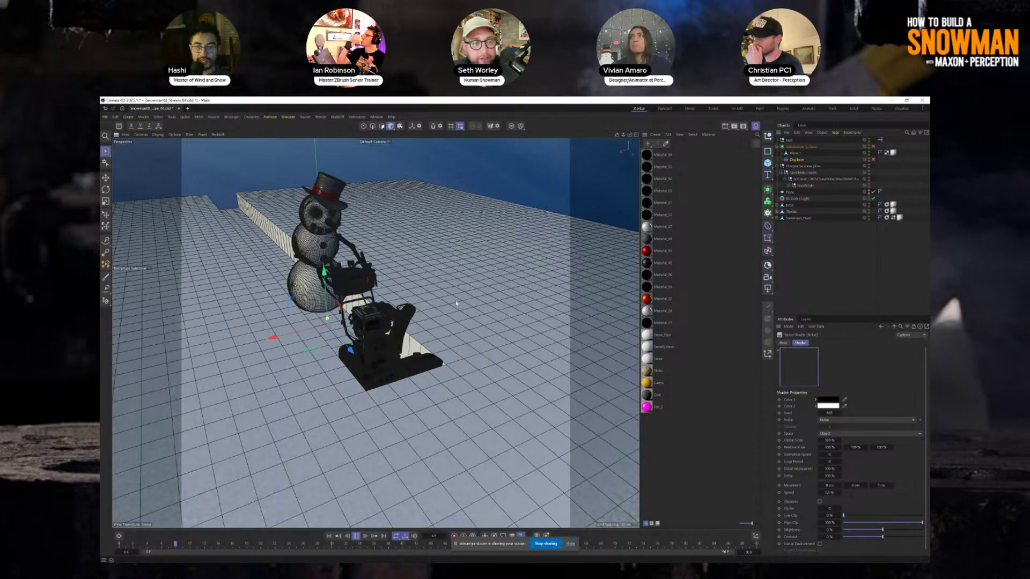
{"action": "key", "text": "n"}
{"action": "key", "text": "a"}
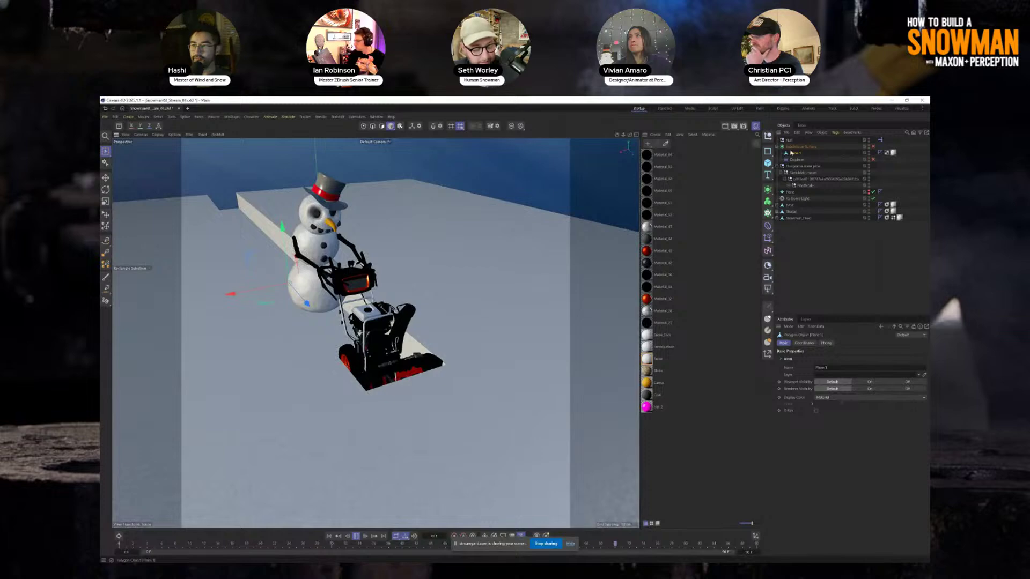
Step: Turn the Subdivision Surface and Displacer back on and increase the Global Scale of the Displacer's noise
{"action": "left_click", "coordinate": [791, 150]}
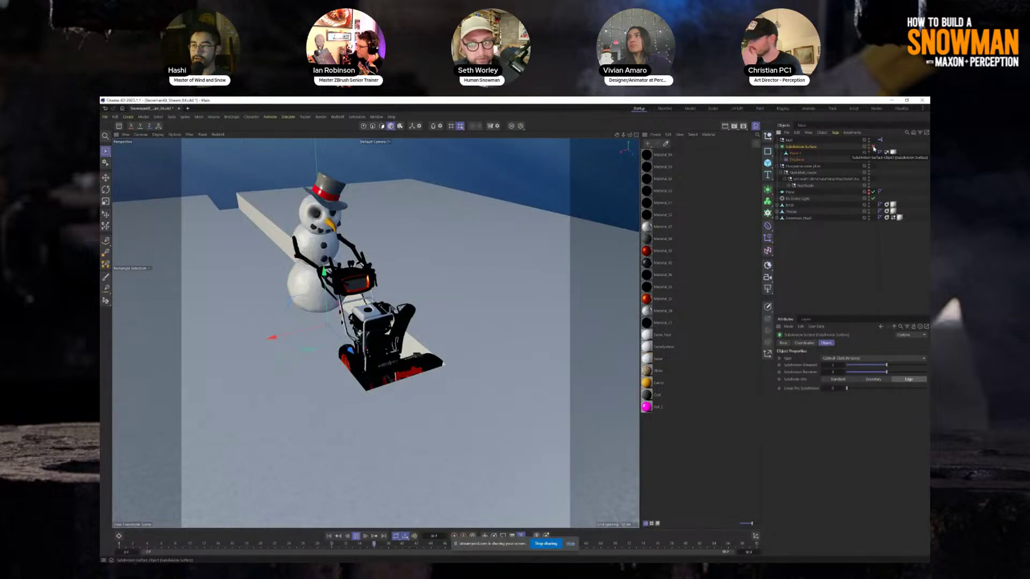
{"action": "left_click", "coordinate": [873, 147]}
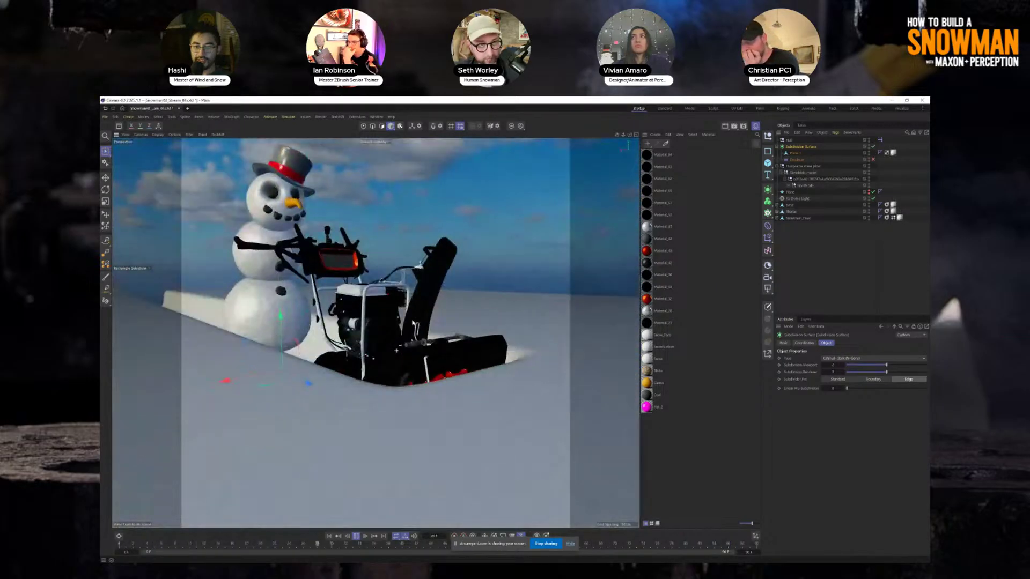
{"action": "left_click", "coordinate": [796, 161]}
{"action": "left_click", "coordinate": [874, 160]}
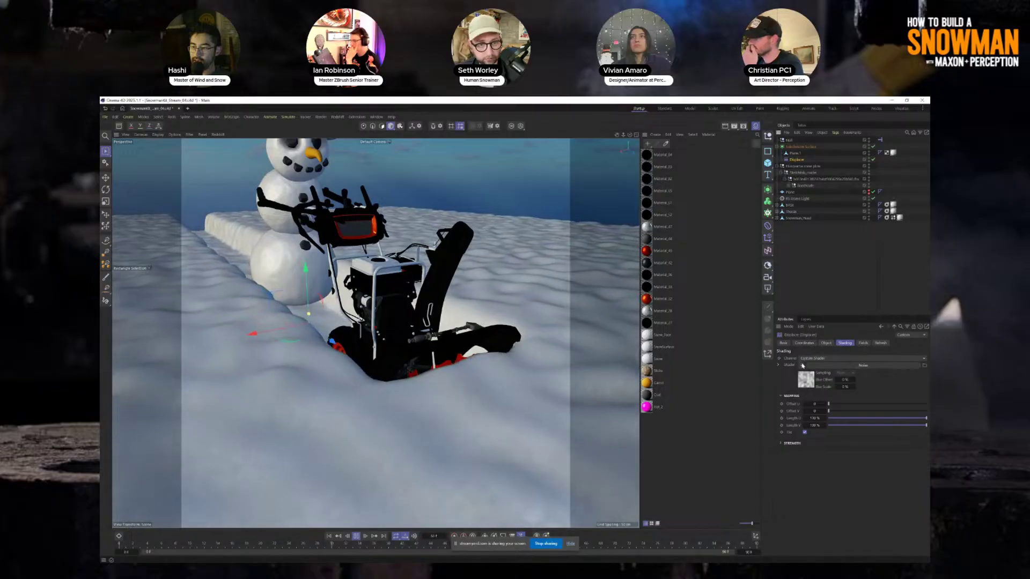
{"action": "left_click", "coordinate": [832, 366]}
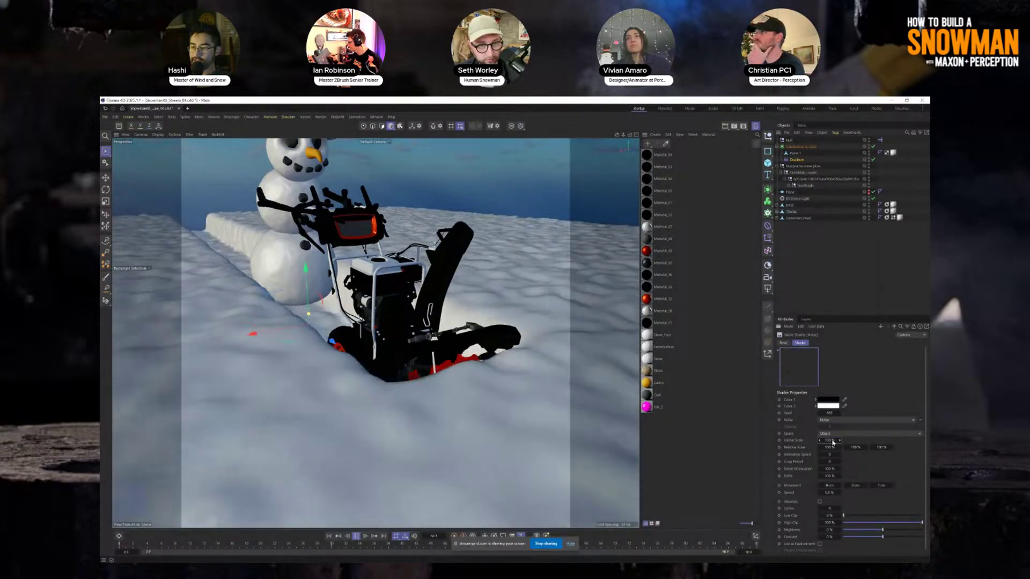
{"action": "left_click_drag", "start_coordinate": [830, 441], "coordinate": [853, 441]}
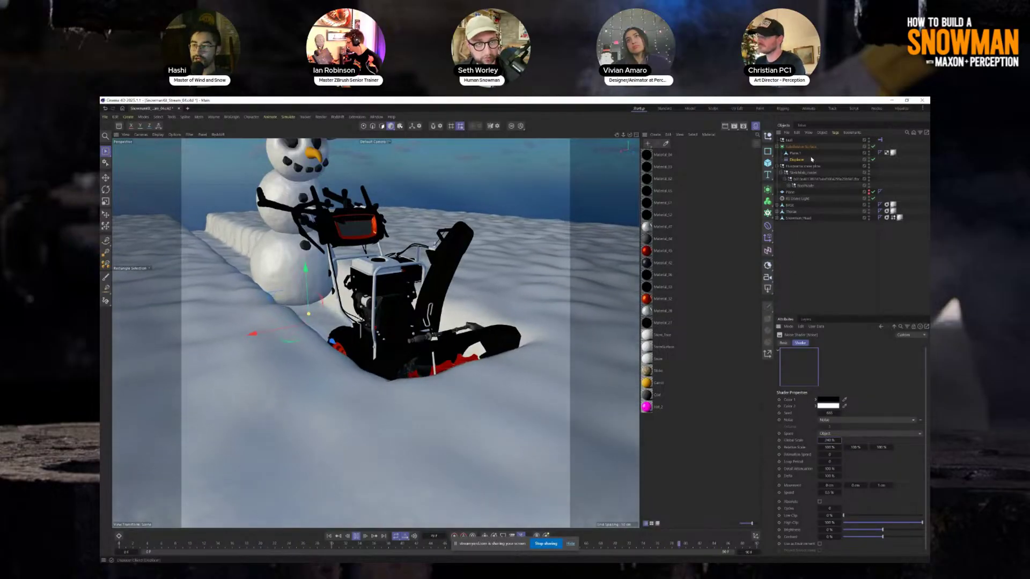
Step: Nest the Displacer under the snow's plane object, and move it back out directly under the Subdivision Surface
{"action": "left_click", "coordinate": [798, 146]}
{"action": "left_click", "coordinate": [796, 159]}
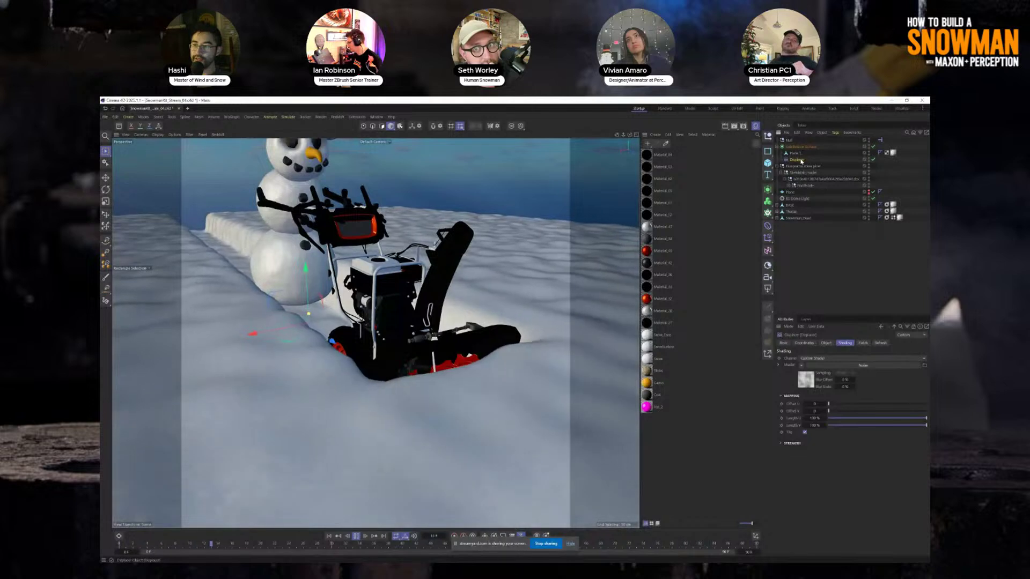
{"action": "left_click_drag", "start_coordinate": [802, 161], "coordinate": [798, 155]}
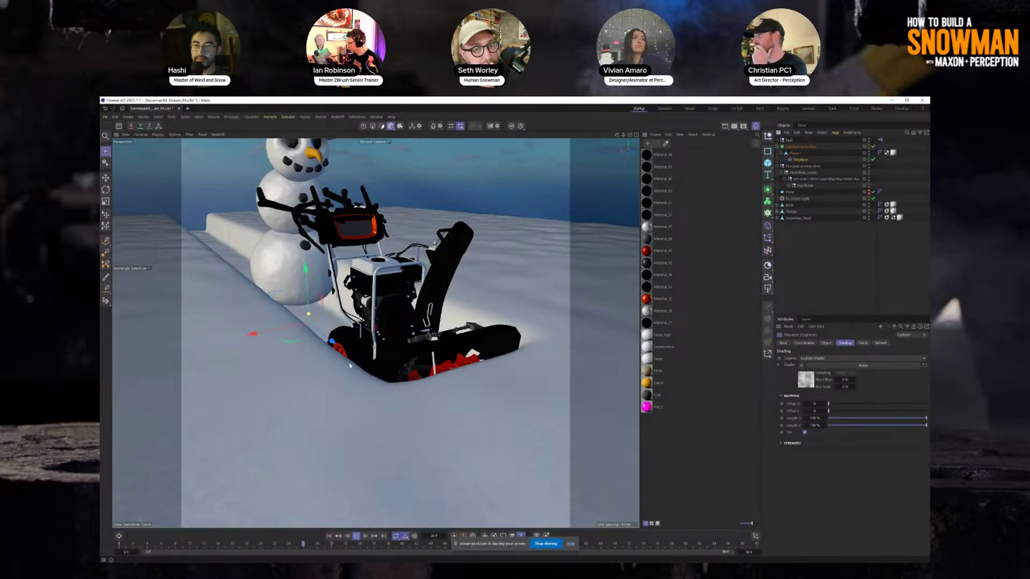
{"action": "scroll", "coordinate": [350, 365], "scroll_direction": "down", "scroll_amount": 5}
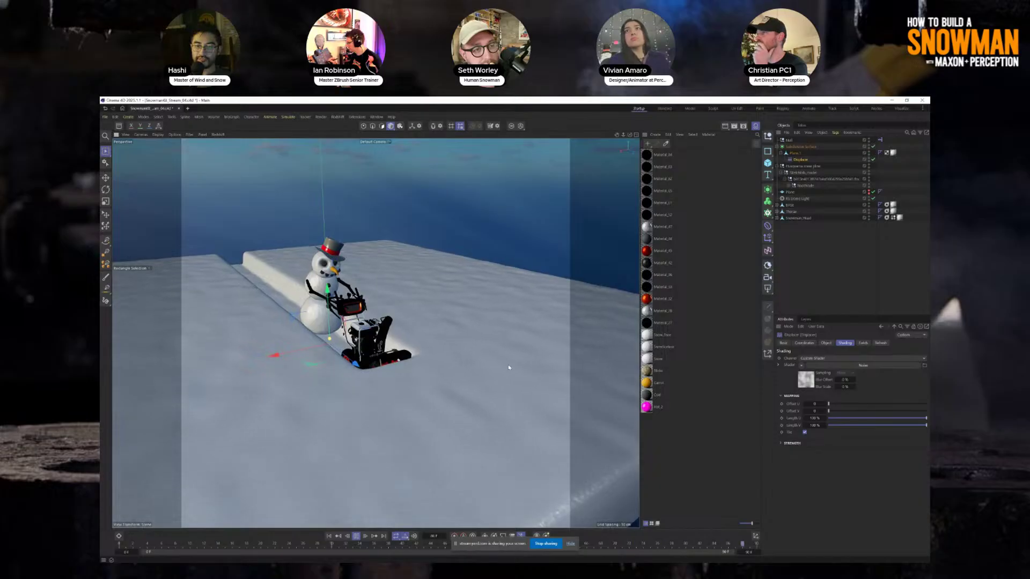
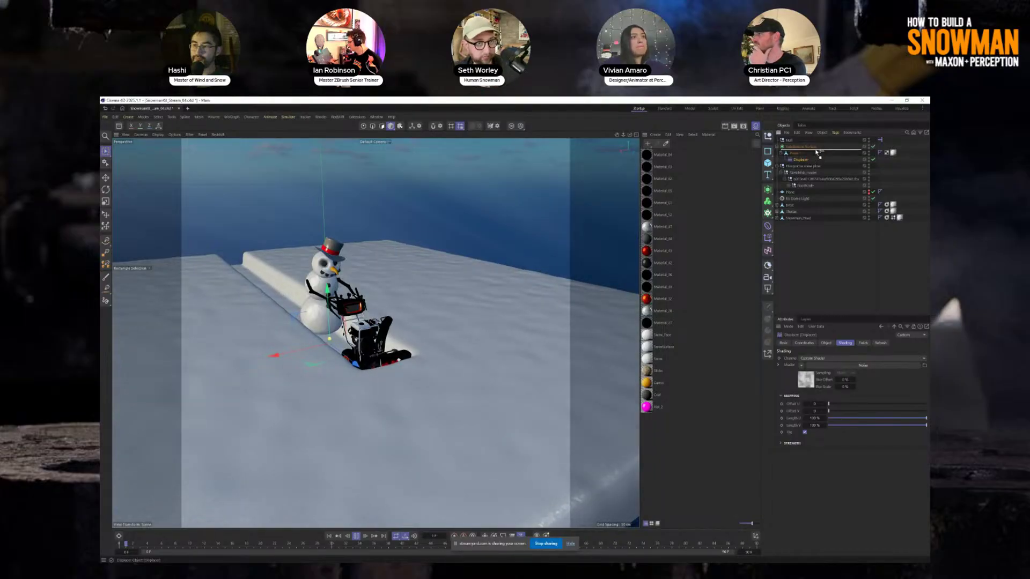
{"action": "mouse_move", "coordinate": [817, 152]}
{"action": "left_mouse_down"}
{"action": "mouse_move", "coordinate": [795, 162]}
{"action": "mouse_move", "coordinate": [802, 151]}
{"action": "left_mouse_up"}
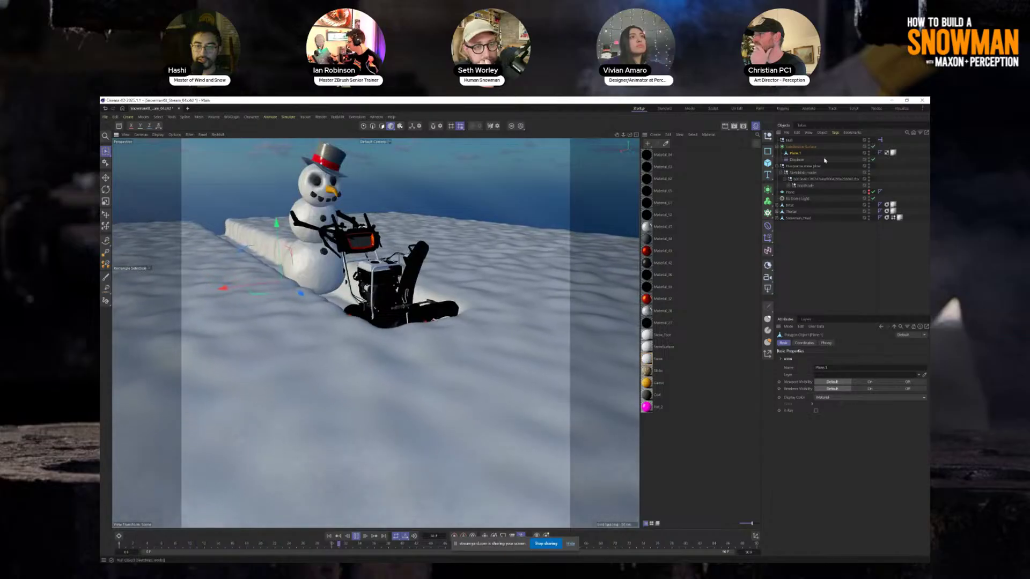
Step: Add a Plane object as the floor of the plowed path and lengthen it along the path behind the snowman
{"action": "left_click", "coordinate": [798, 148]}
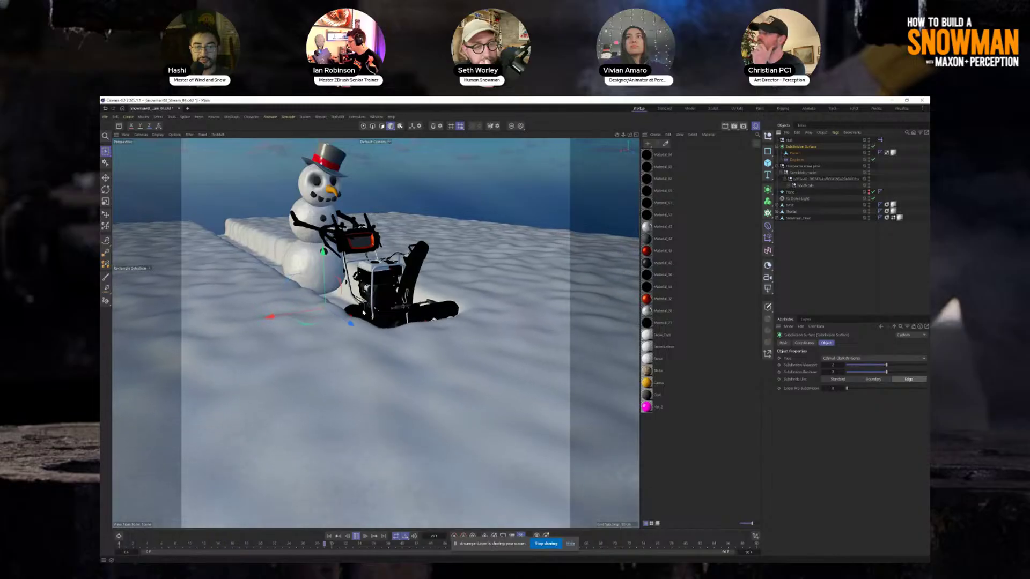
{"action": "left_click_drag", "start_coordinate": [265, 261], "coordinate": [364, 325], "text": "alt"}
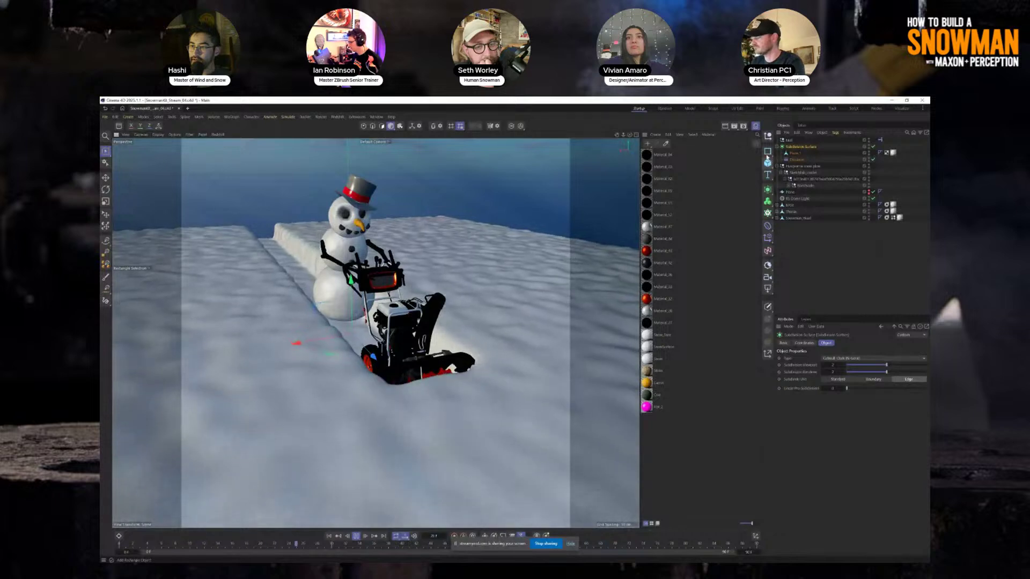
{"action": "left_click", "coordinate": [771, 167]}
{"action": "left_click", "coordinate": [782, 192]}
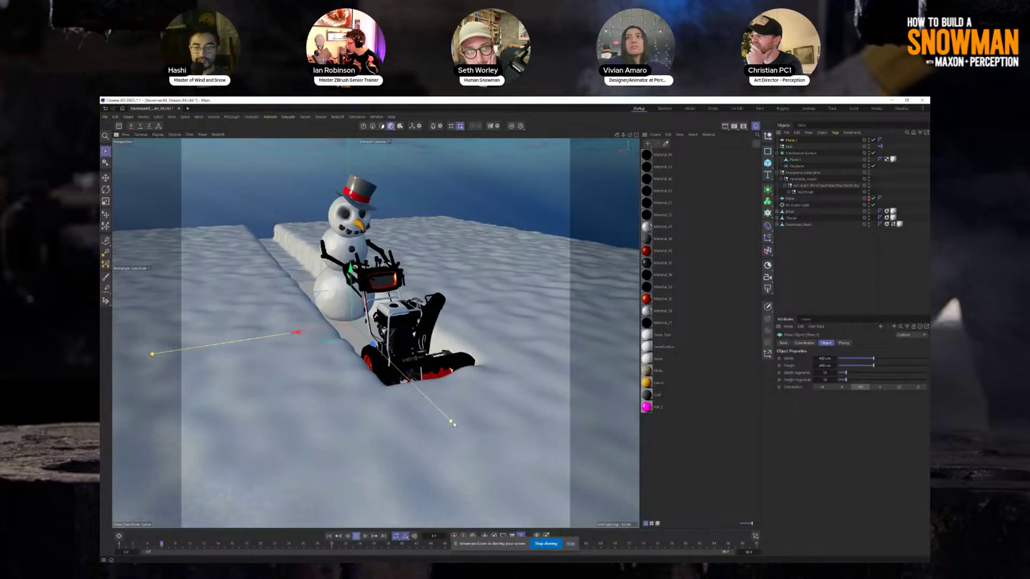
{"action": "left_click_drag", "start_coordinate": [526, 340], "coordinate": [543, 338]}
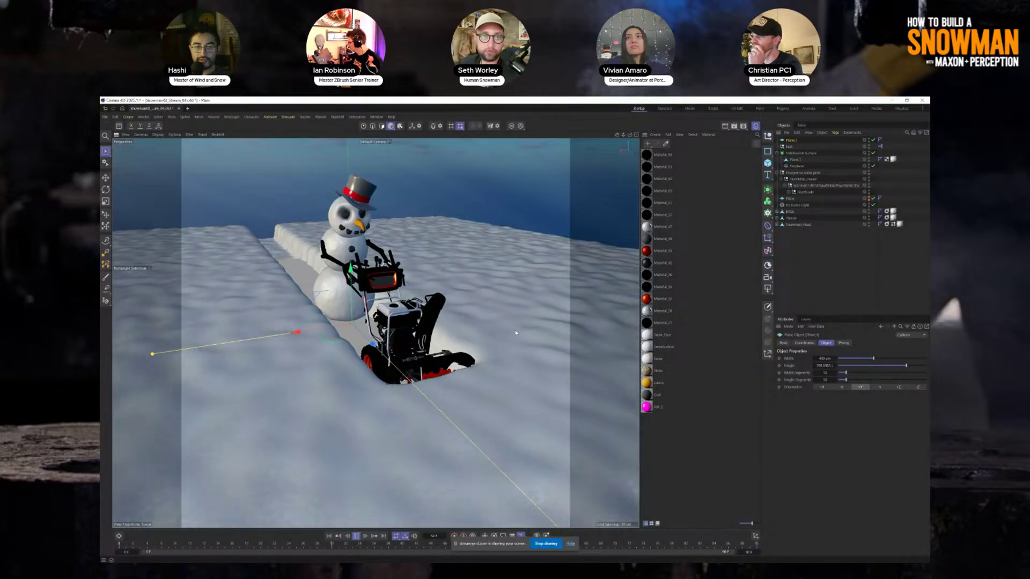
{"action": "scroll", "coordinate": [405, 343], "scroll_direction": "down", "scroll_amount": 2}
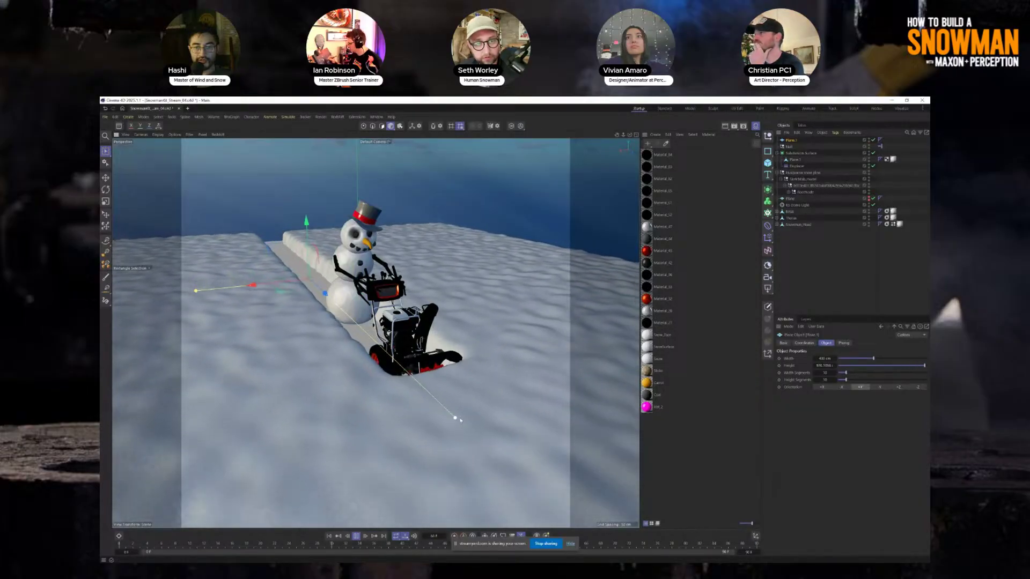
Step: Examine the floor plane and the cleared trench in the snow slab from several angles
{"action": "scroll", "coordinate": [400, 343], "scroll_direction": "up", "scroll_amount": 3}
{"action": "left_click_drag", "start_coordinate": [407, 309], "coordinate": [434, 321], "text": "alt"}
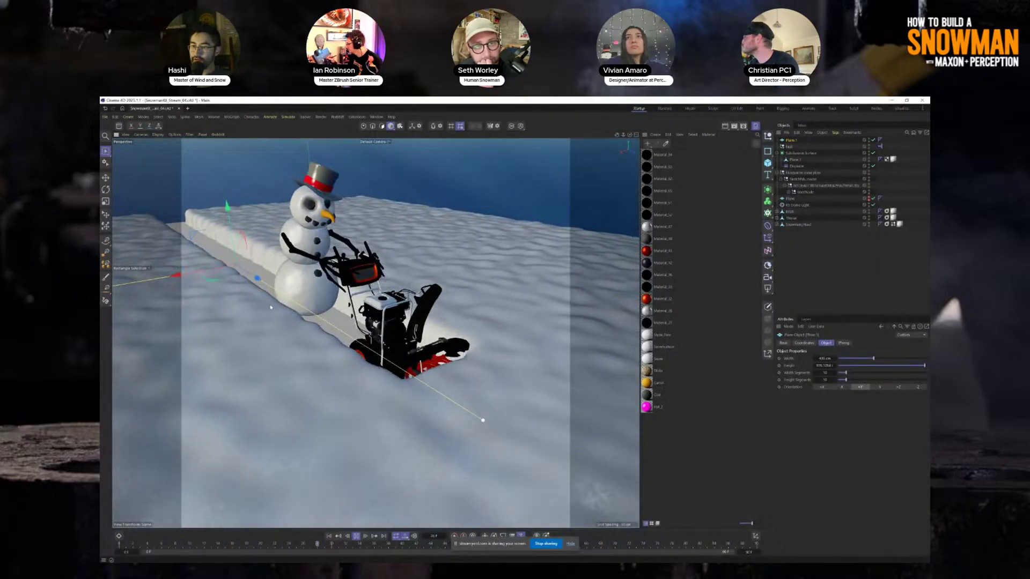
{"action": "scroll", "coordinate": [373, 238], "scroll_direction": "down", "scroll_amount": 4}
{"action": "left_click_drag", "start_coordinate": [356, 264], "coordinate": [361, 316], "text": "alt"}
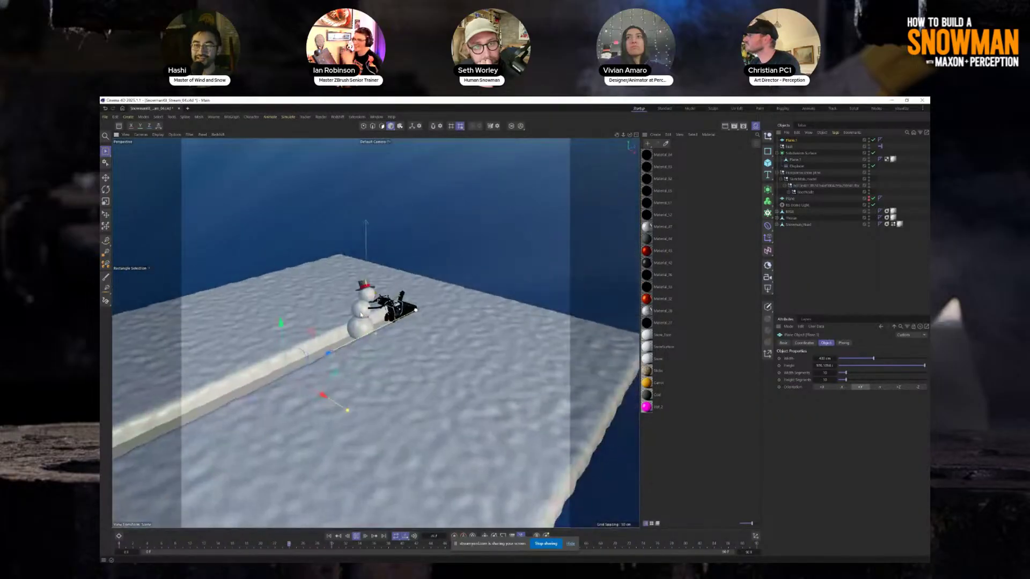
{"action": "middle_click_drag", "start_coordinate": [361, 316], "coordinate": [431, 303], "text": "alt"}
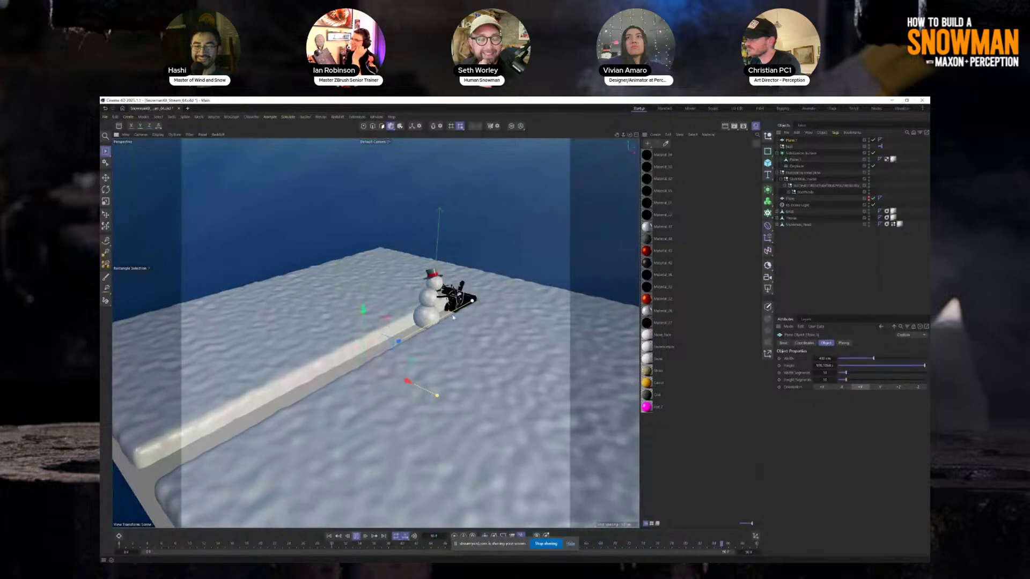
{"action": "left_click_drag", "start_coordinate": [453, 318], "coordinate": [354, 349], "text": "alt"}
{"action": "middle_click_drag", "start_coordinate": [547, 300], "coordinate": [312, 300], "text": "alt"}
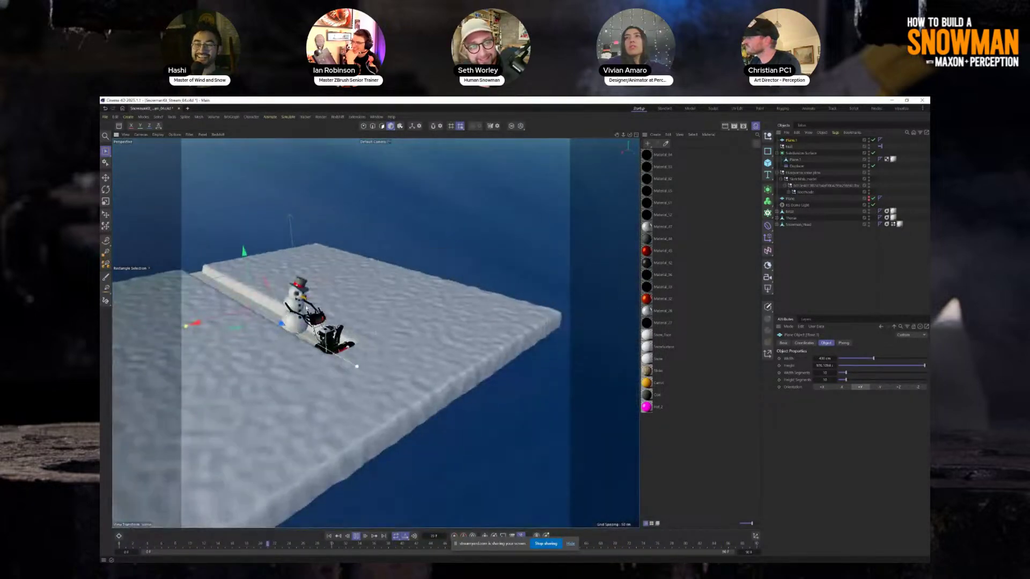
{"action": "scroll", "coordinate": [313, 300], "scroll_direction": "up", "scroll_amount": 5}
{"action": "left_click_drag", "start_coordinate": [313, 300], "coordinate": [320, 262], "text": "alt"}
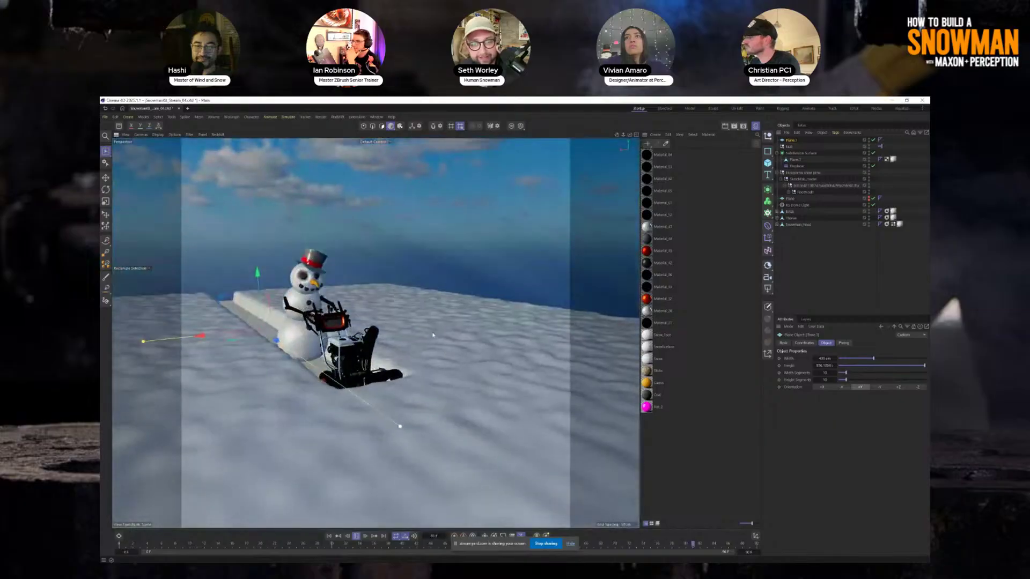
Step: Add a Basic Emitter for particles to the snowblower scene
{"action": "scroll", "coordinate": [320, 262], "scroll_direction": "up", "scroll_amount": 4}
{"action": "left_click", "coordinate": [289, 117]}
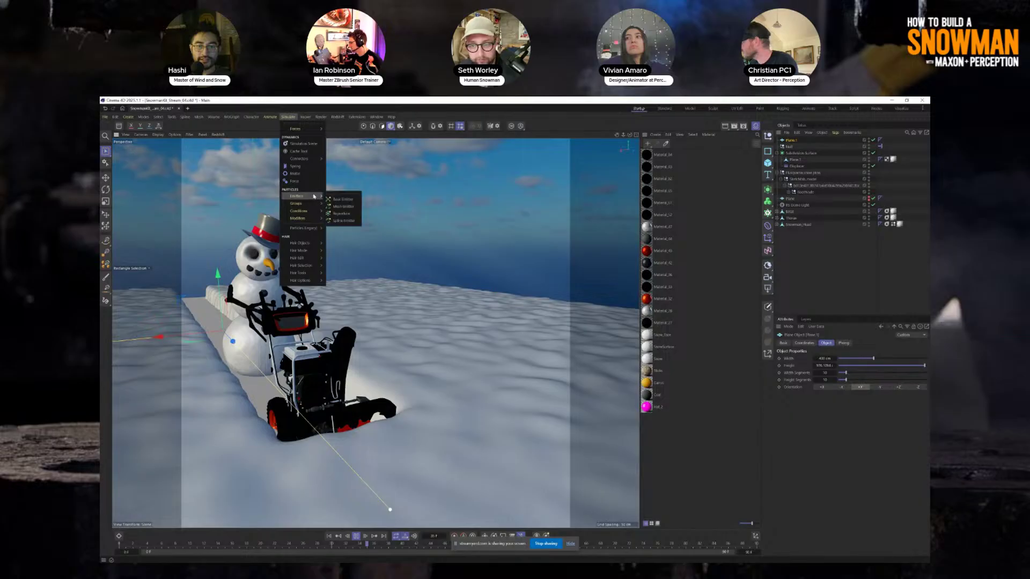
{"action": "left_click", "coordinate": [337, 200]}
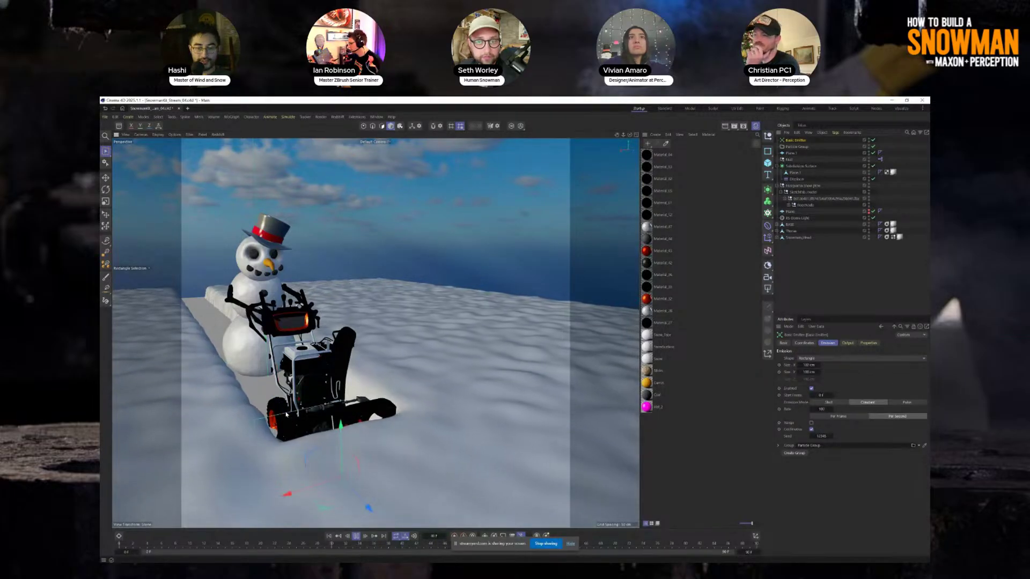
Step: Place the Basic Emitter at the snowblower's chute and adjust the Particle Group's displayed particle size
{"action": "left_click_drag", "start_coordinate": [343, 428], "coordinate": [410, 295]}
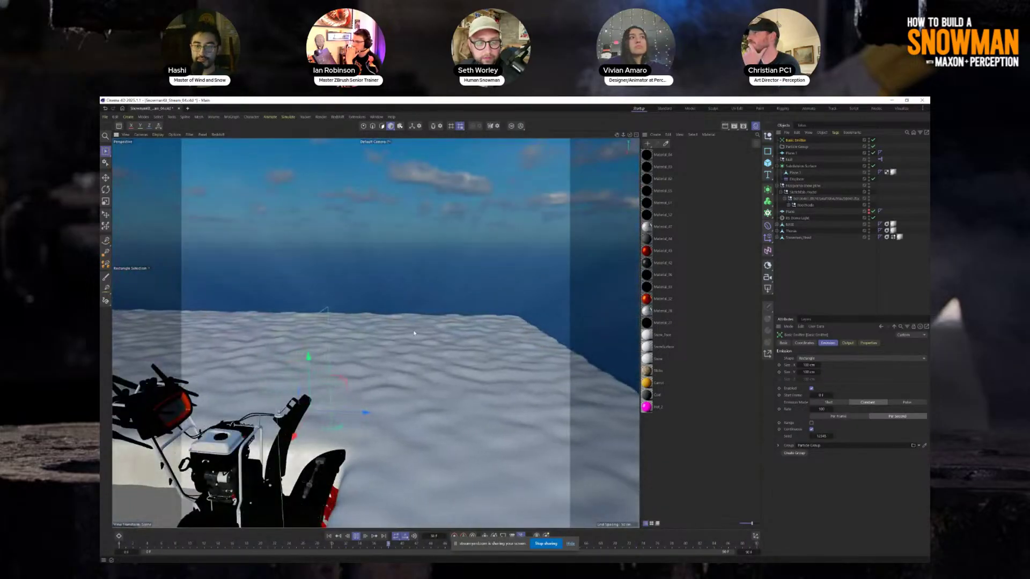
{"action": "left_click_drag", "start_coordinate": [414, 333], "coordinate": [424, 306], "text": "alt"}
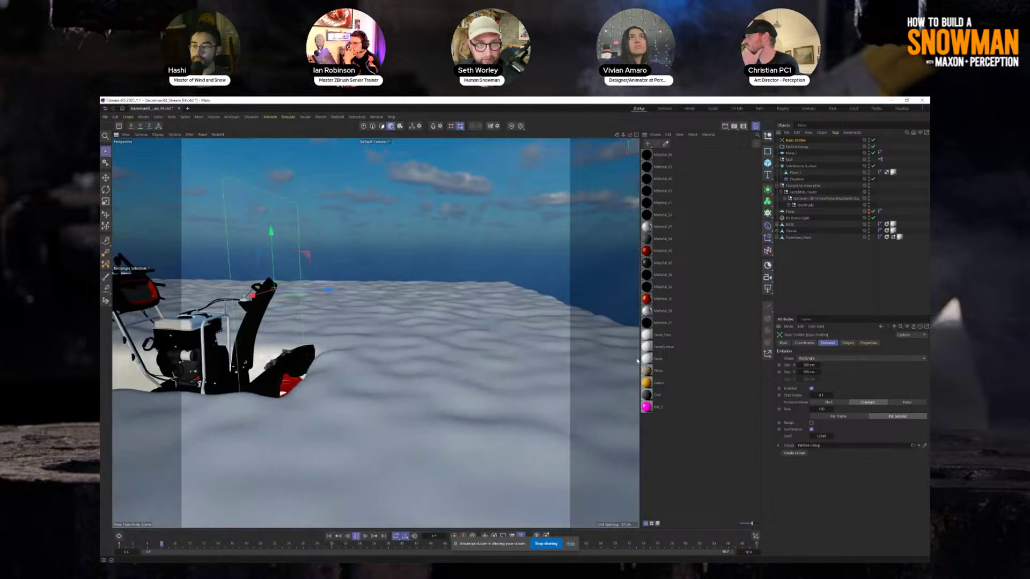
{"action": "left_click", "coordinate": [868, 342]}
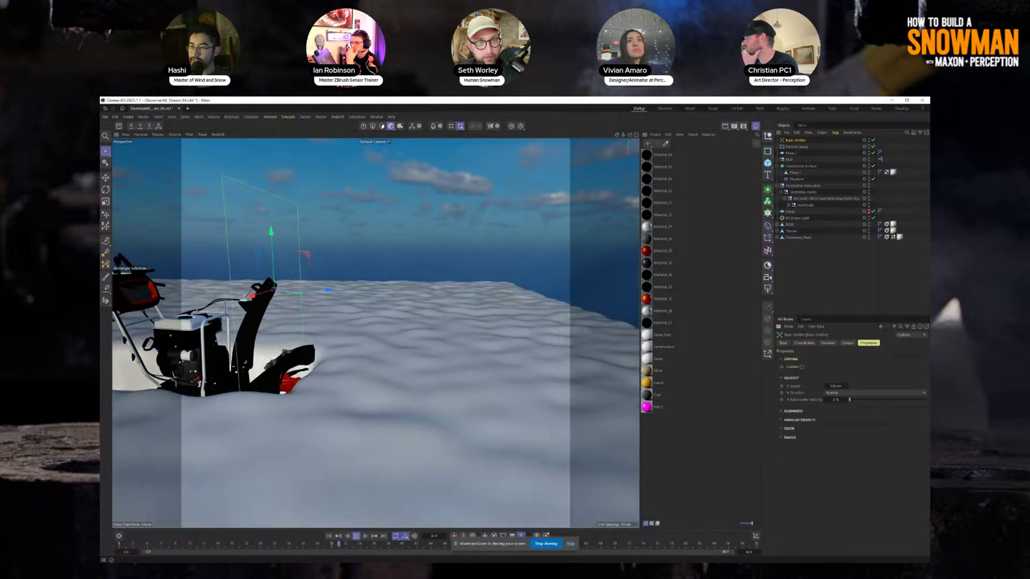
{"action": "left_click", "coordinate": [797, 147]}
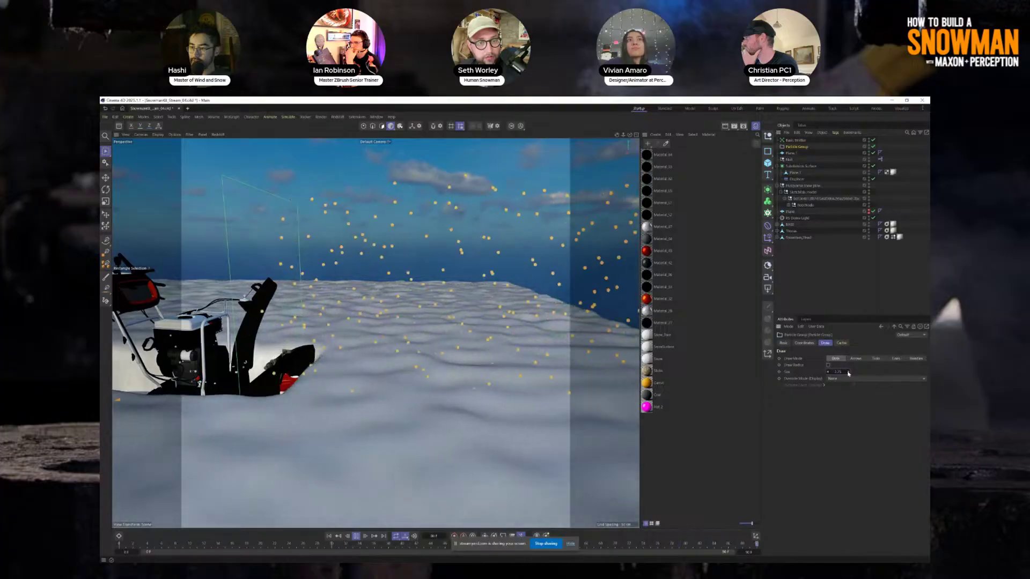
{"action": "left_click", "coordinate": [840, 344]}
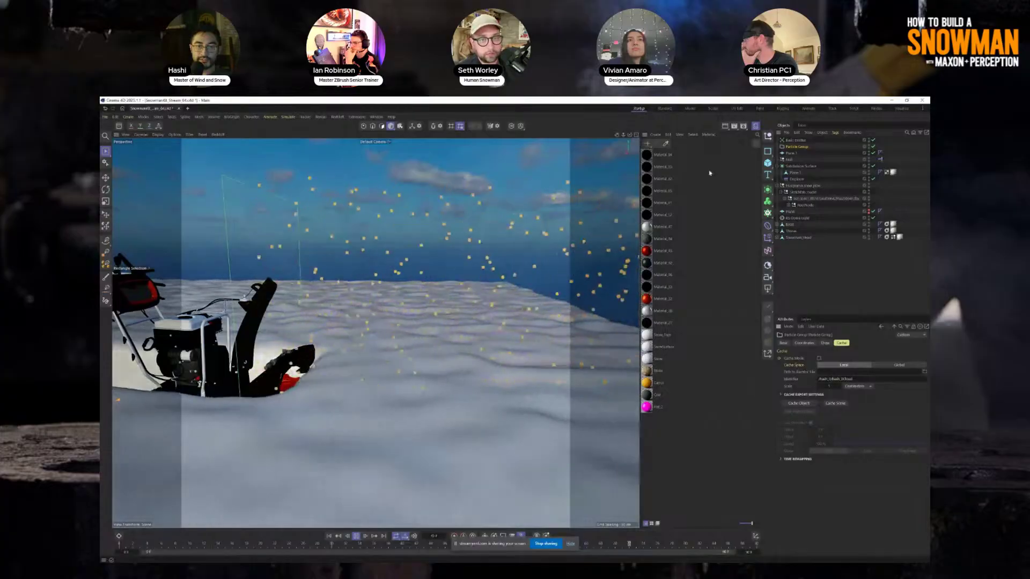
Step: Keep the Basic Emitter's shape as Rectangle and shrink its width and height to roughly the chute's opening
{"action": "left_click", "coordinate": [796, 140]}
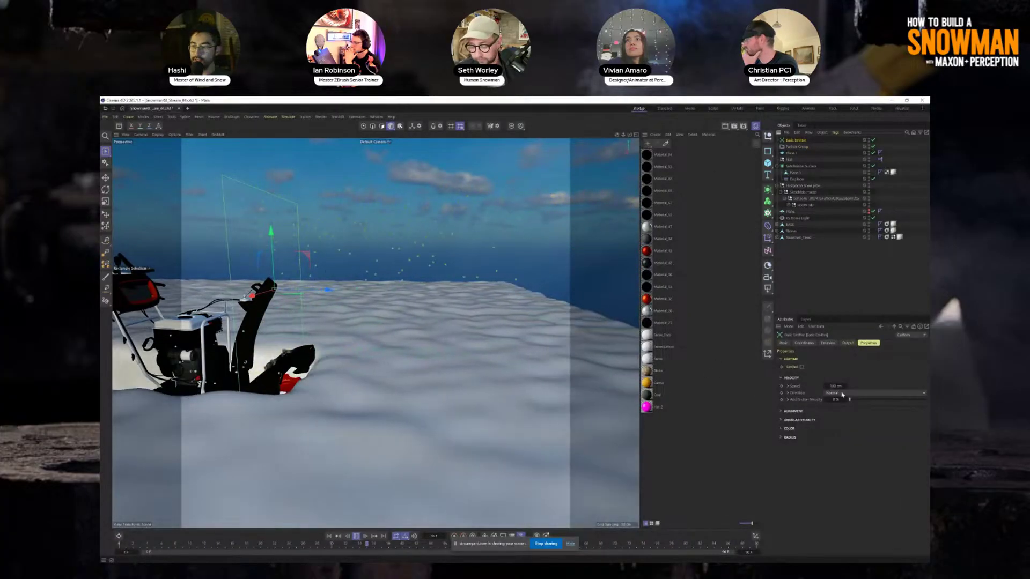
{"action": "left_click", "coordinate": [821, 343]}
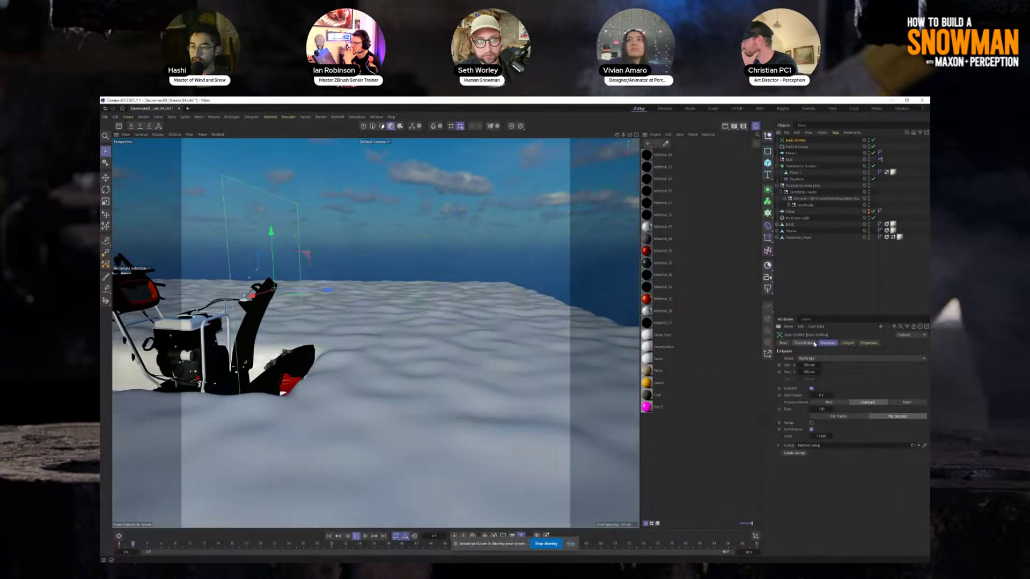
{"action": "left_click", "coordinate": [815, 358]}
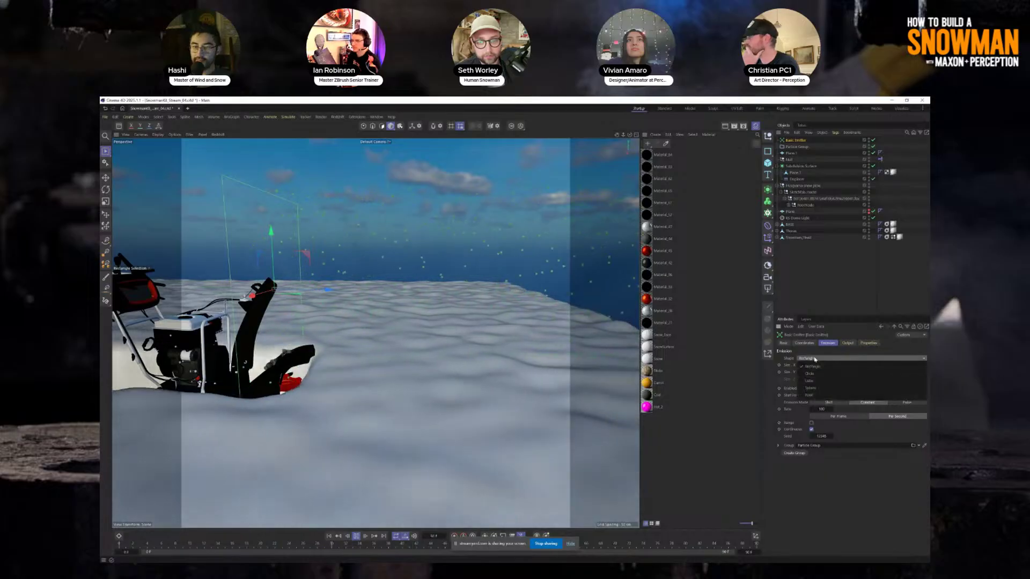
{"action": "left_click", "coordinate": [813, 367]}
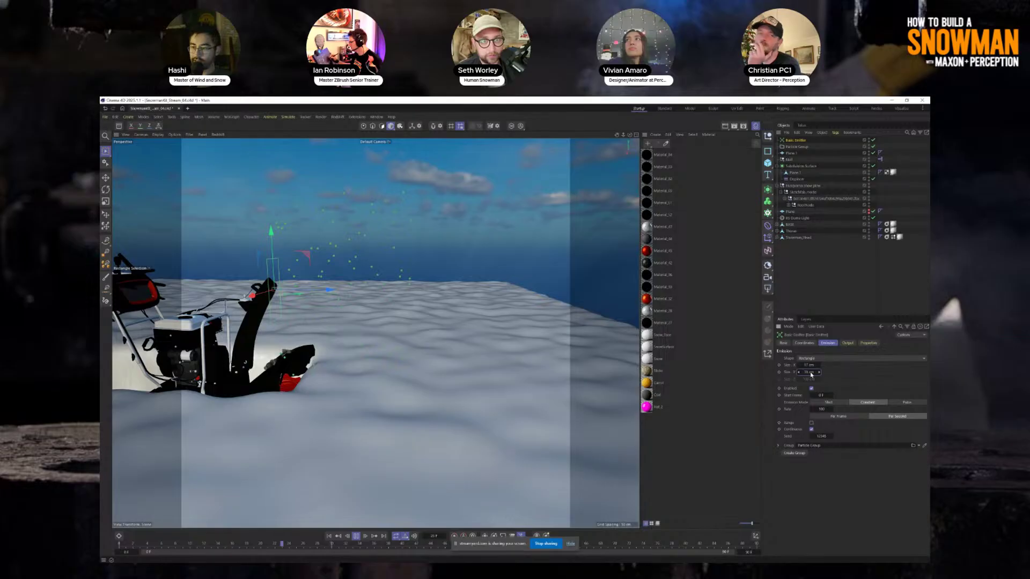
Step: Move the Basic Emitter down into the snowblower's auger housing and tilt it so the particles shoot upward
{"action": "left_click_drag", "start_coordinate": [349, 259], "coordinate": [358, 325], "text": "alt"}
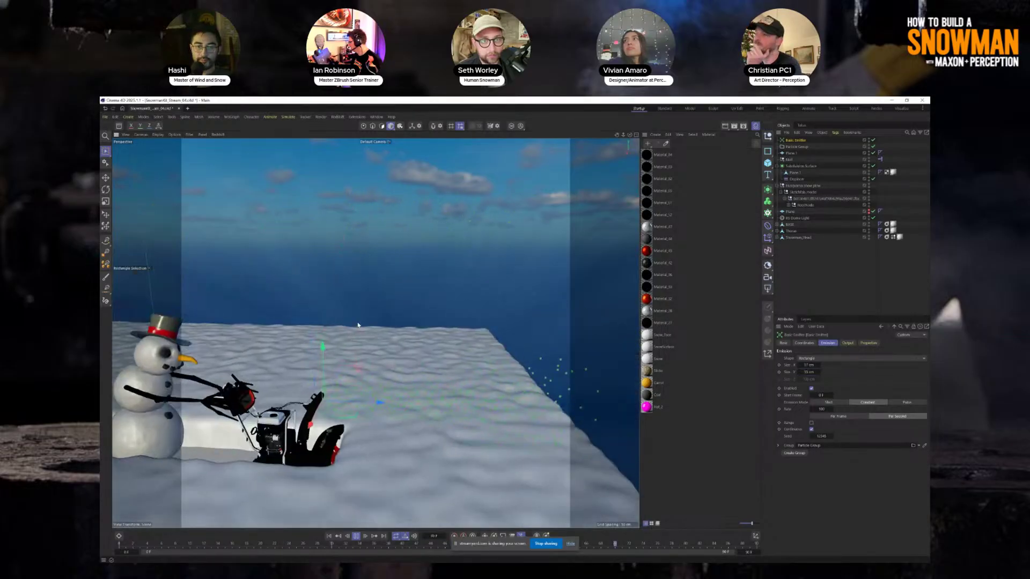
{"action": "left_click_drag", "start_coordinate": [369, 260], "coordinate": [325, 231], "text": "alt"}
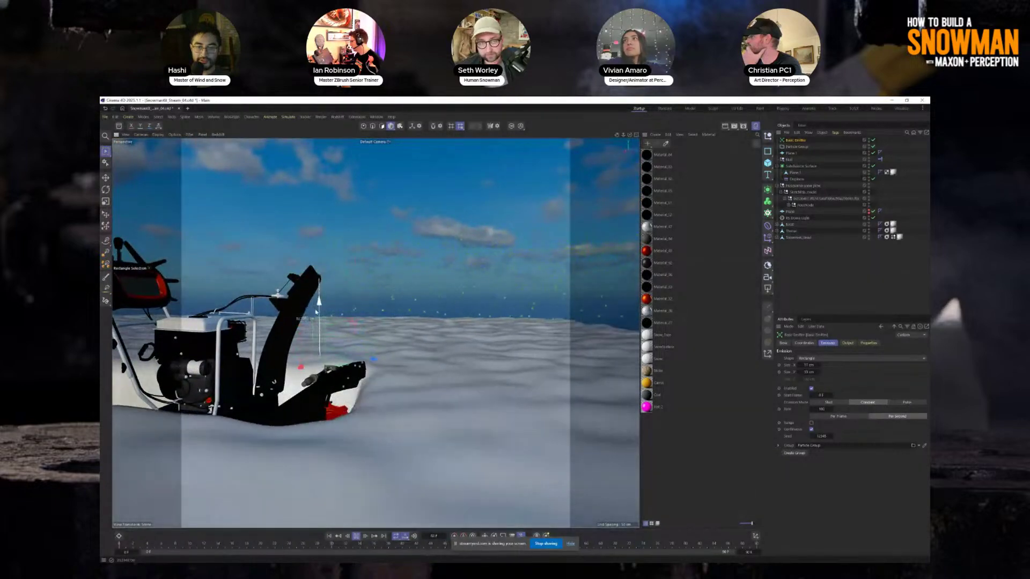
{"action": "key", "text": "r"}
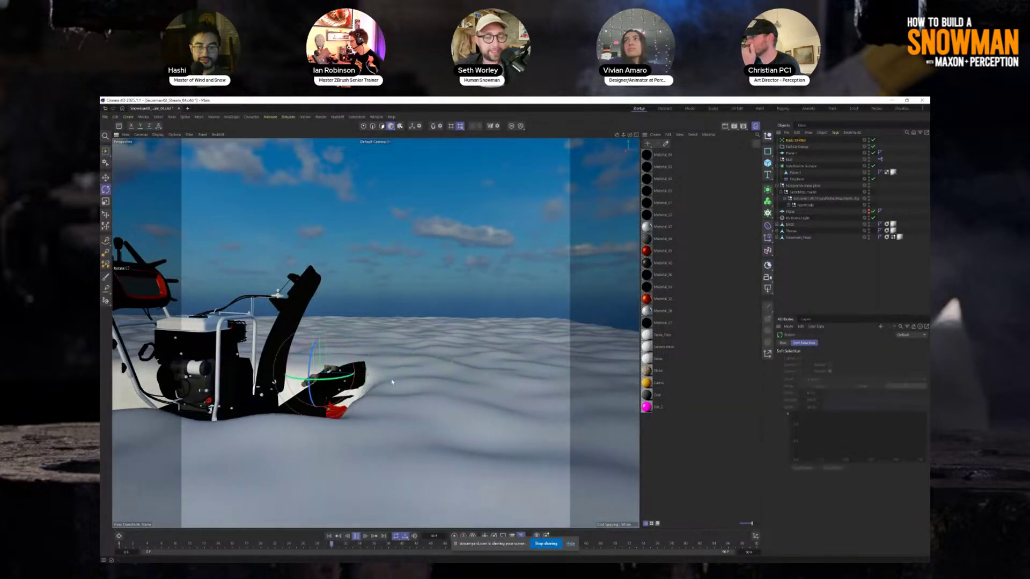
{"action": "left_click_drag", "start_coordinate": [322, 322], "coordinate": [325, 326]}
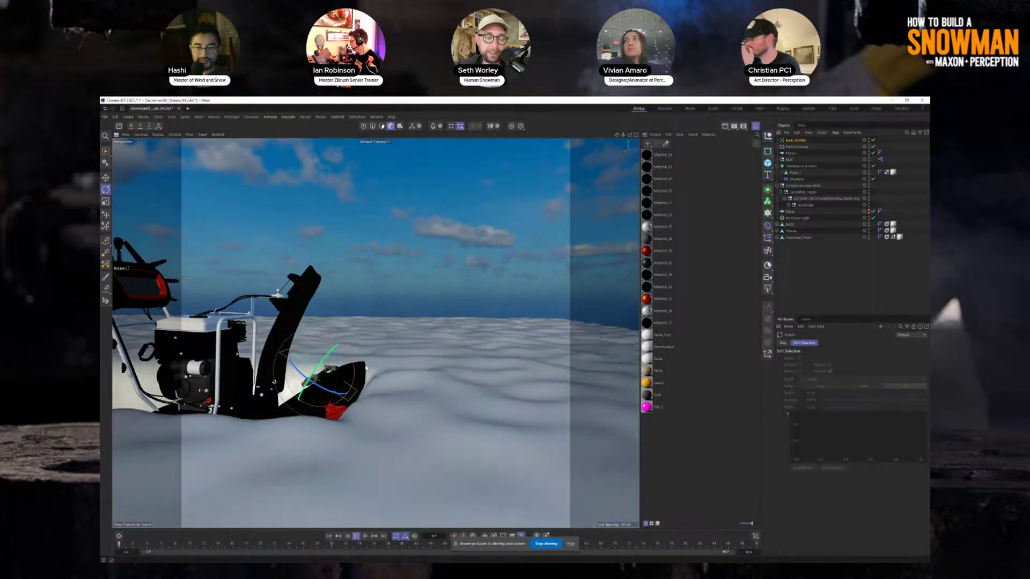
{"action": "left_click_drag", "start_coordinate": [399, 359], "coordinate": [269, 376], "text": "alt"}
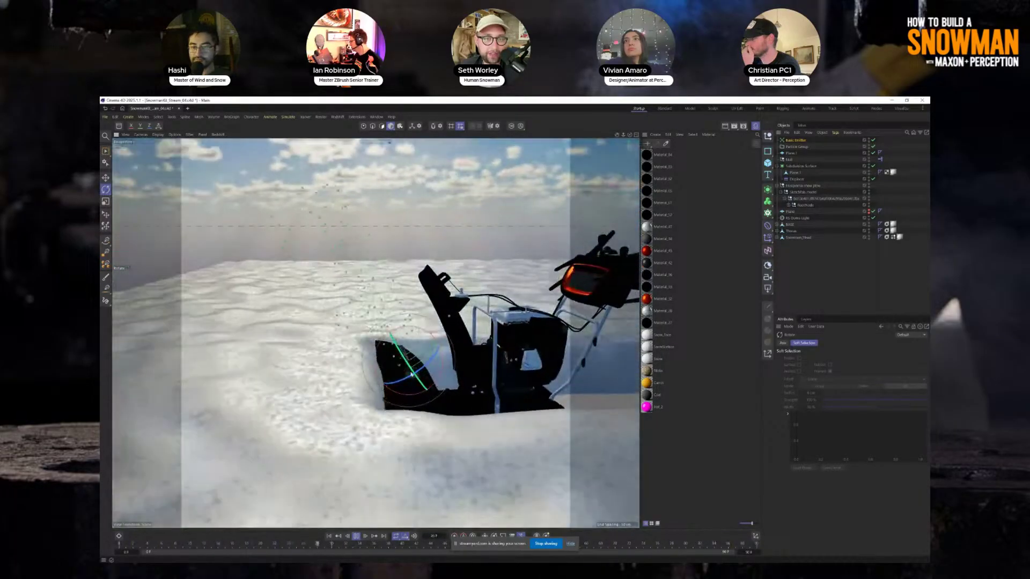
{"action": "left_click", "coordinate": [465, 337]}
{"action": "left_click_drag", "start_coordinate": [467, 337], "coordinate": [636, 280], "text": "alt"}
Step: Examine the Particle Group's spray from the snowblower at several distances and angles
{"action": "left_click", "coordinate": [790, 141]}
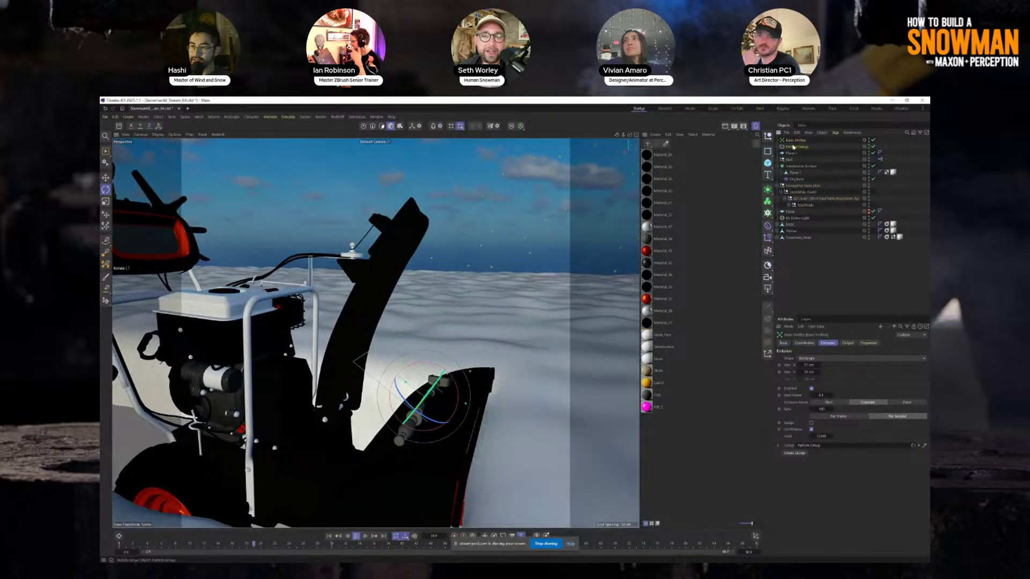
{"action": "left_click", "coordinate": [795, 147]}
{"action": "scroll", "coordinate": [399, 407], "scroll_direction": "down", "scroll_amount": 12}
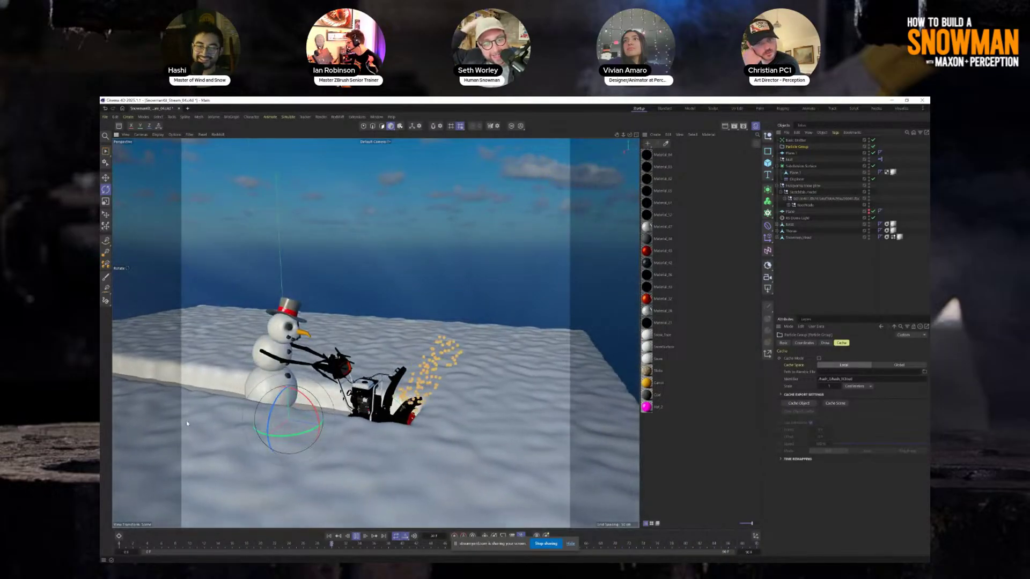
{"action": "left_click_drag", "start_coordinate": [309, 400], "coordinate": [250, 443], "text": "alt"}
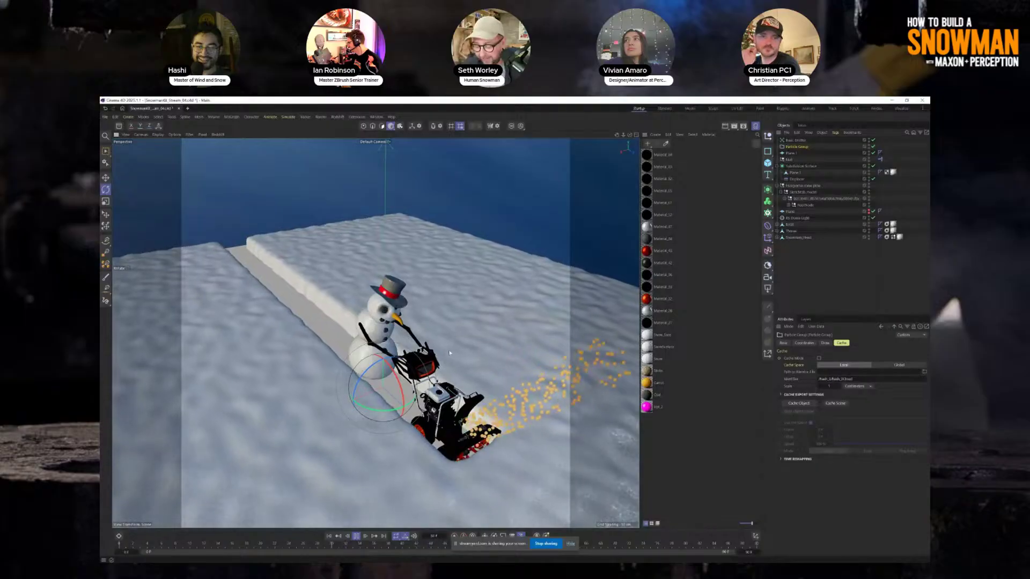
{"action": "left_click_drag", "start_coordinate": [533, 433], "coordinate": [377, 412], "text": "alt"}
{"action": "left_click", "coordinate": [346, 448]}
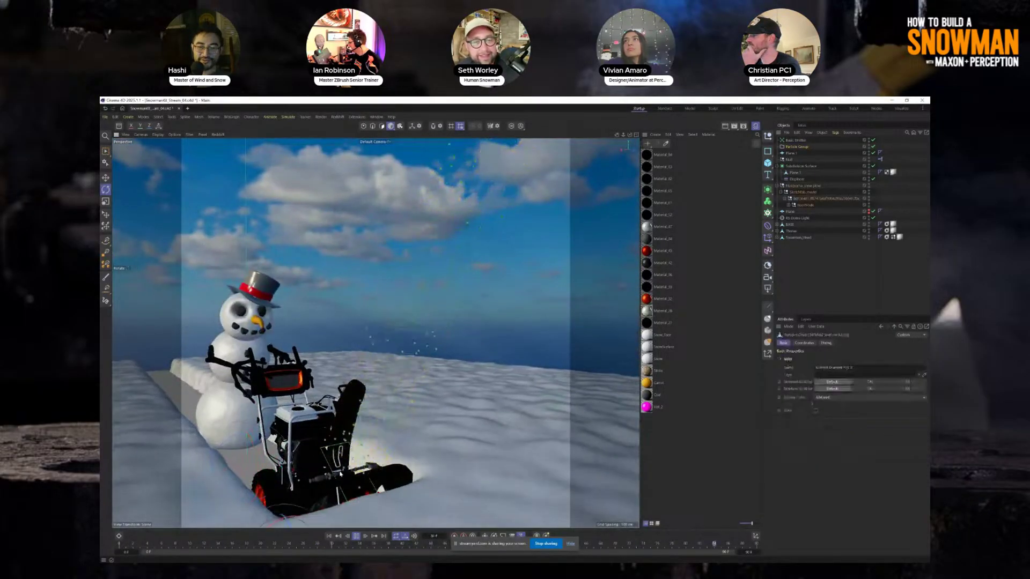
{"action": "left_click", "coordinate": [800, 278]}
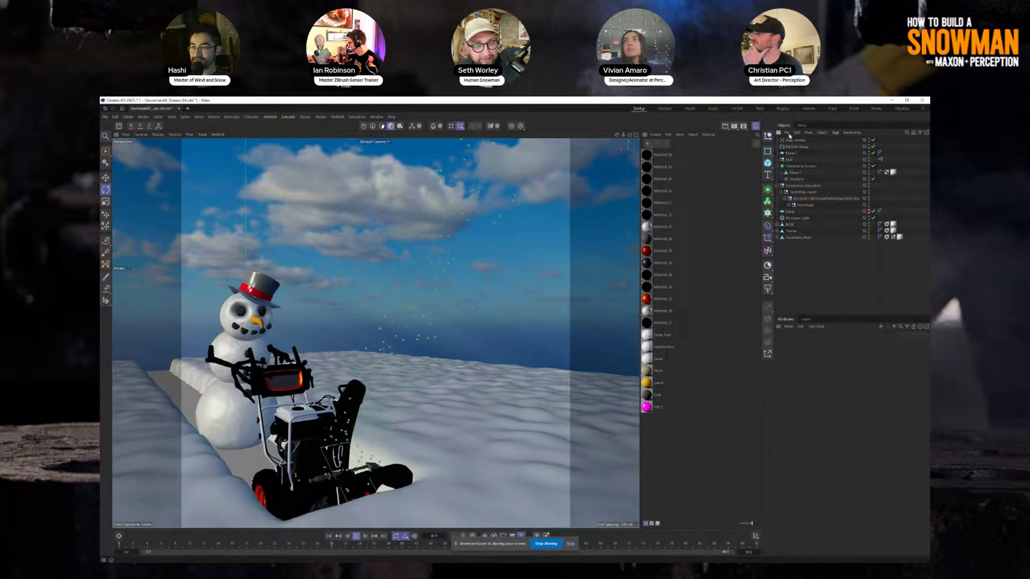
Step: Scale the Basic Emitter down uniformly inside the snowblower's auger housing
{"action": "left_click", "coordinate": [795, 140]}
{"action": "key", "text": "t"}
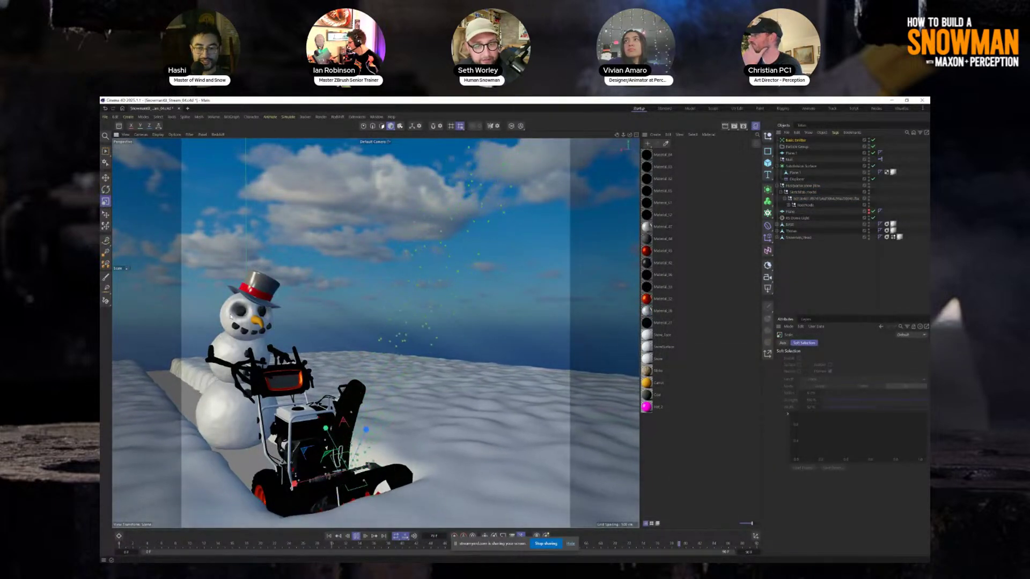
{"action": "left_click", "coordinate": [795, 140]}
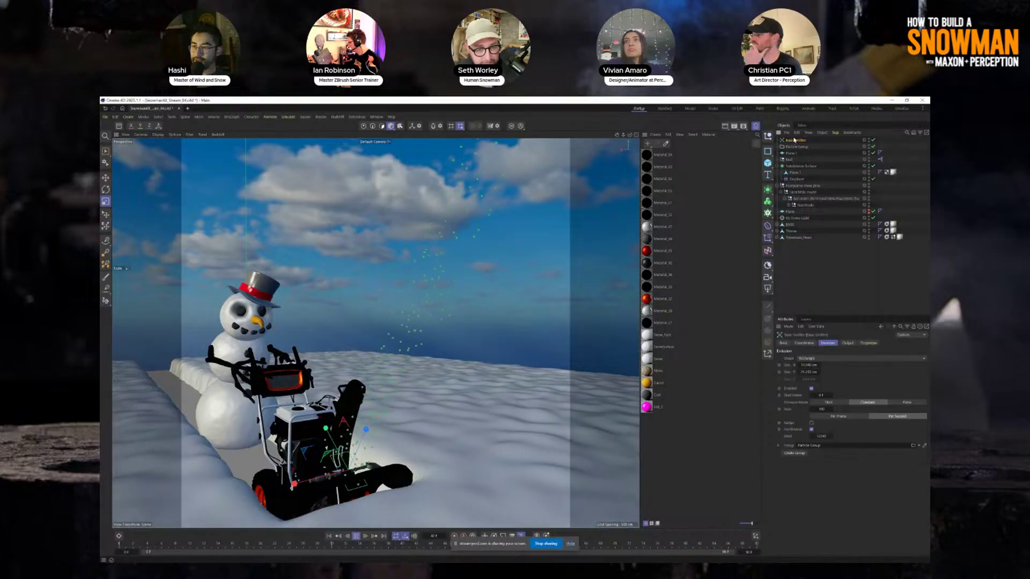
Step: Add a Gravity force that pulls the emitted snow particles down
{"action": "left_click", "coordinate": [287, 117]}
{"action": "mouse_move", "coordinate": [299, 130]}
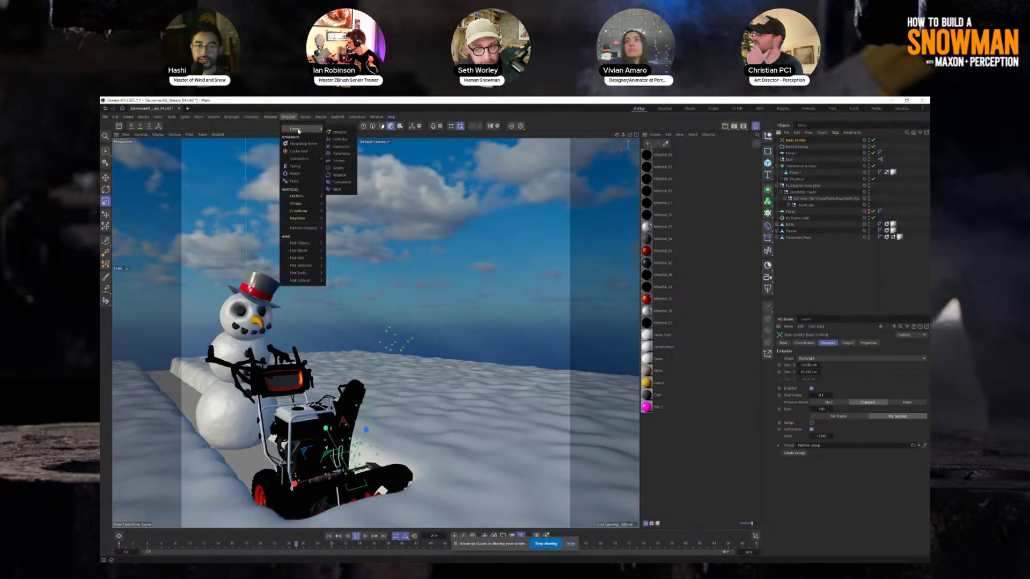
{"action": "left_click", "coordinate": [339, 168]}
{"action": "left_click_drag", "start_coordinate": [365, 498], "coordinate": [383, 429], "text": "alt"}
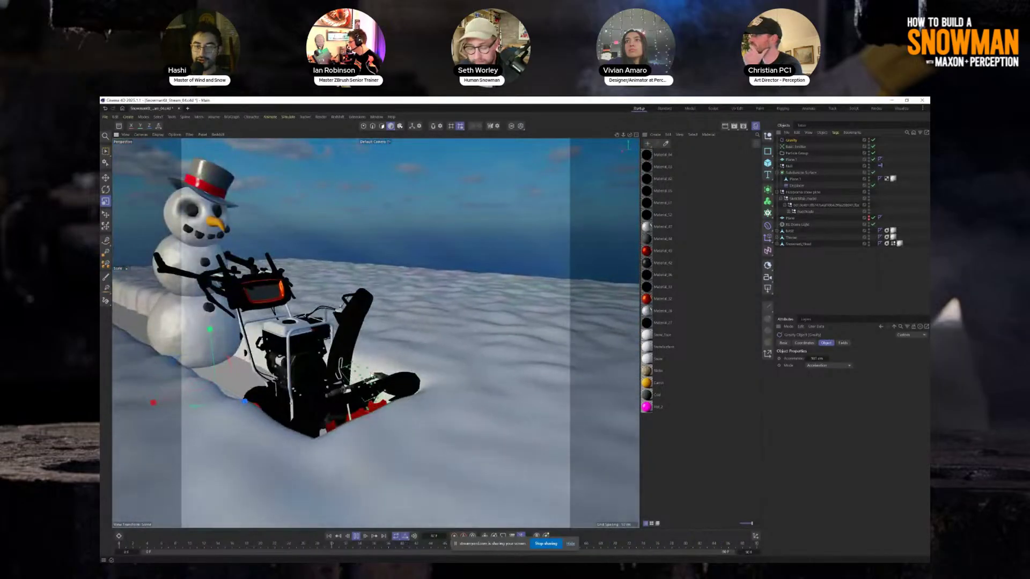
Step: Raise the Basic Emitter's emission rate and count it Per Frame for a dense stream of particles
{"action": "left_click", "coordinate": [793, 154]}
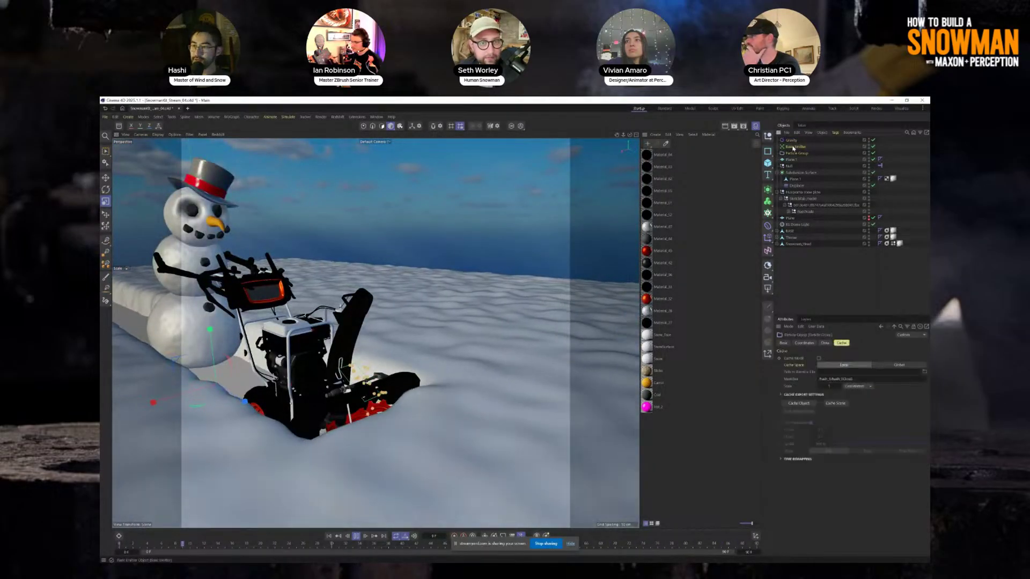
{"action": "left_click", "coordinate": [794, 147]}
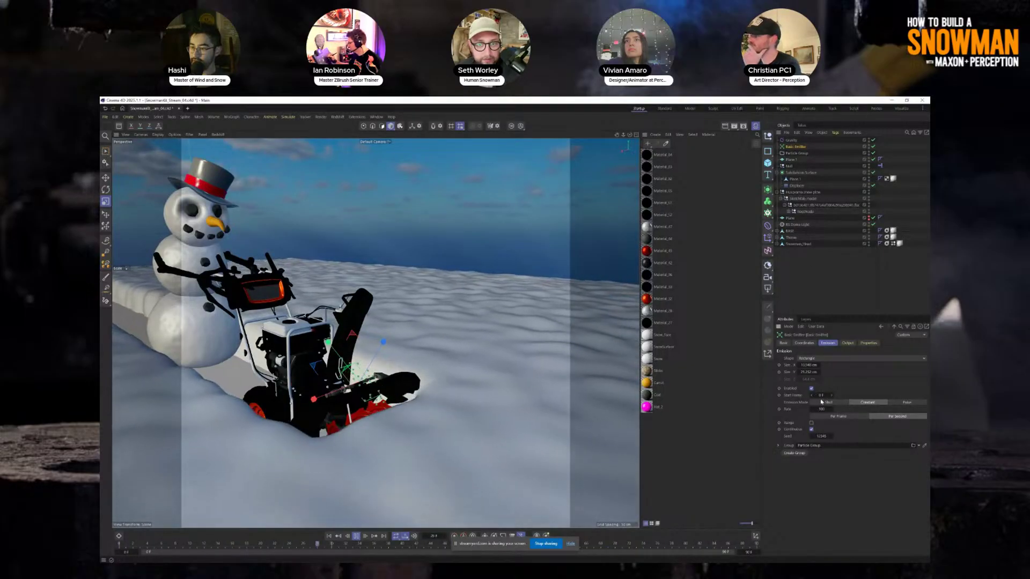
{"action": "left_click_drag", "start_coordinate": [825, 409], "coordinate": [859, 412]}
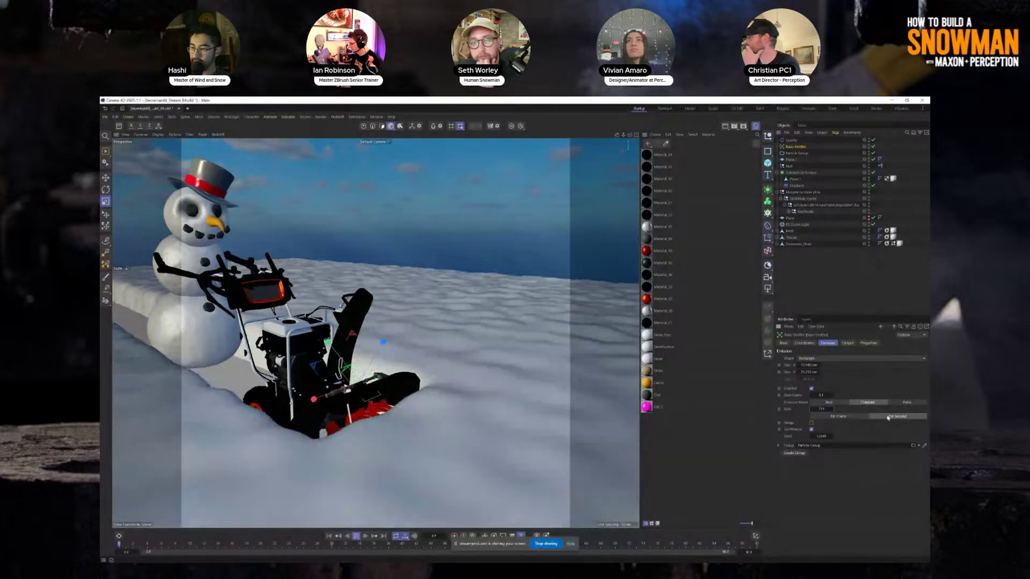
{"action": "left_click", "coordinate": [833, 417]}
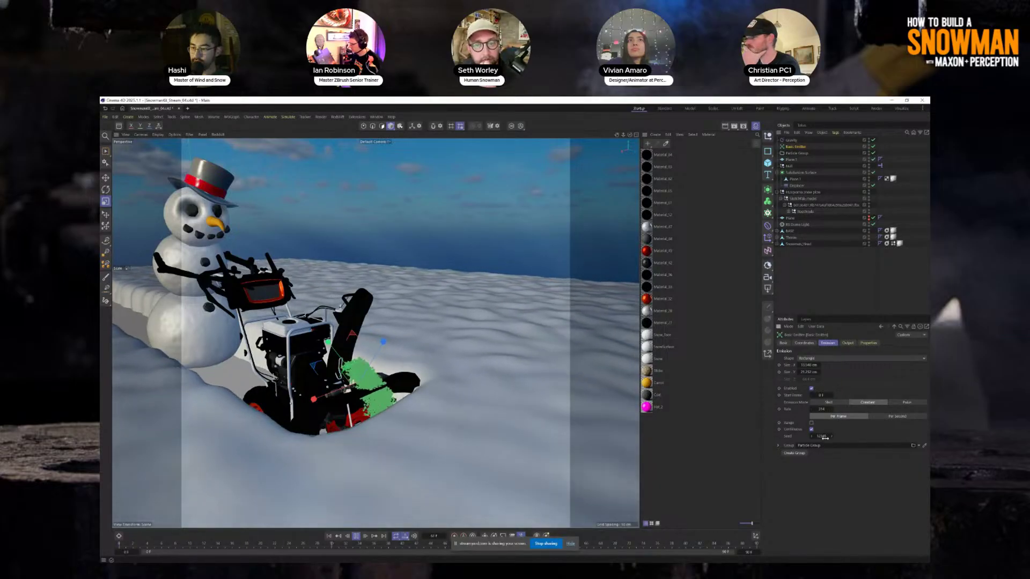
Step: Increase the Basic Emitter's particle speed in its velocity properties
{"action": "left_click", "coordinate": [848, 343]}
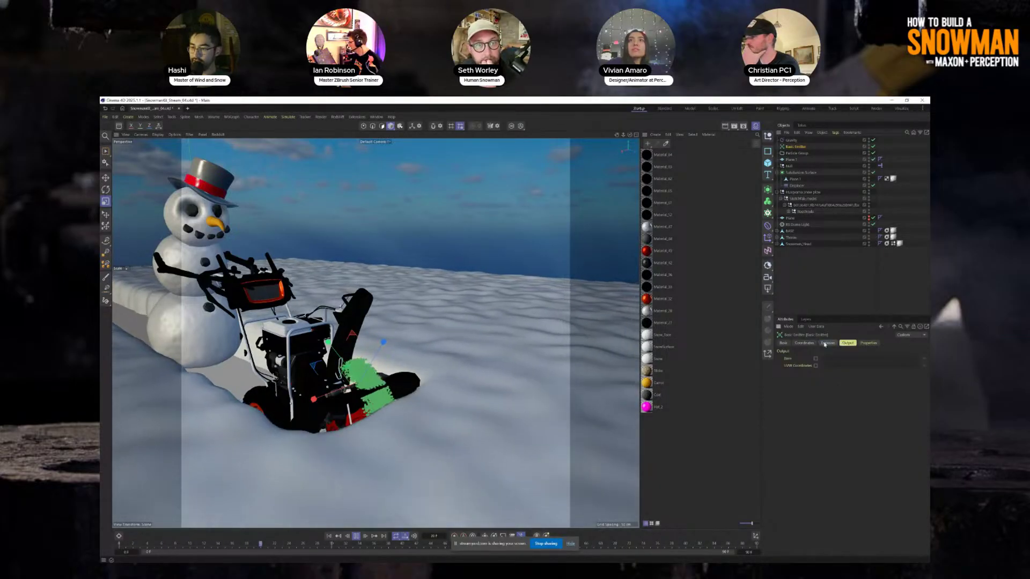
{"action": "left_click", "coordinate": [869, 343]}
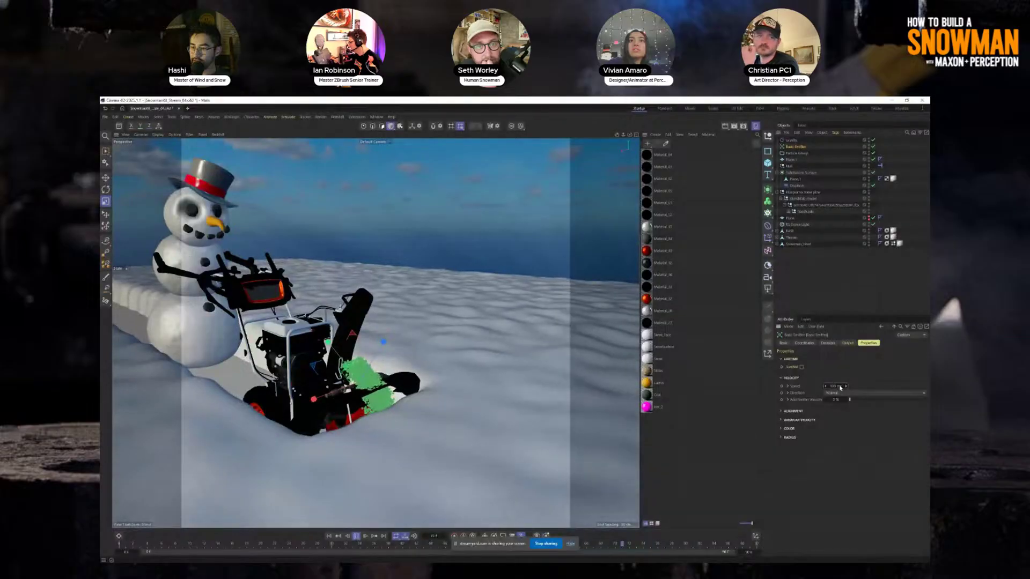
{"action": "mouse_move", "coordinate": [838, 388]}
{"action": "left_mouse_down"}
{"action": "mouse_move", "coordinate": [864, 389]}
{"action": "mouse_move", "coordinate": [829, 389]}
{"action": "left_mouse_up"}
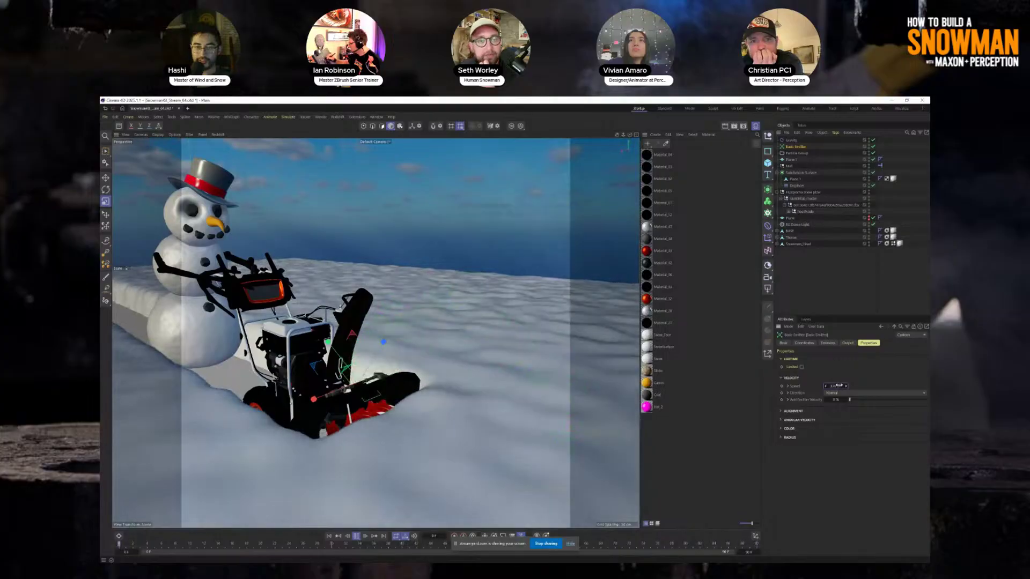
Step: Rotate the Basic Emitter so the particle stream arcs out to the side of the snowblower
{"action": "mouse_move", "coordinate": [528, 386]}
{"action": "left_mouse_down", "text": "alt"}
{"action": "mouse_move", "coordinate": [340, 374]}
{"action": "mouse_move", "coordinate": [226, 332]}
{"action": "left_mouse_up", "text": "alt"}
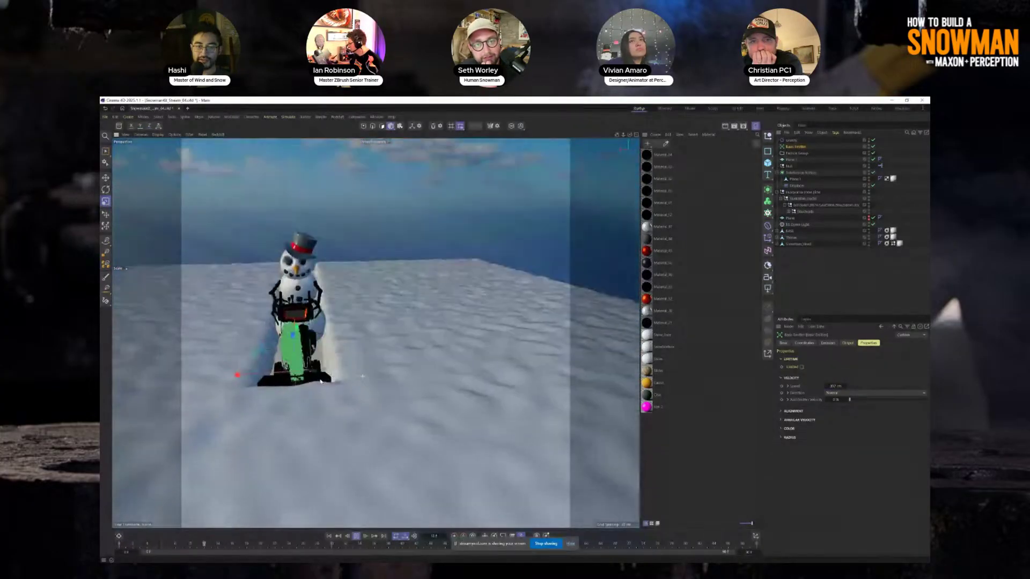
{"action": "left_click", "coordinate": [106, 189]}
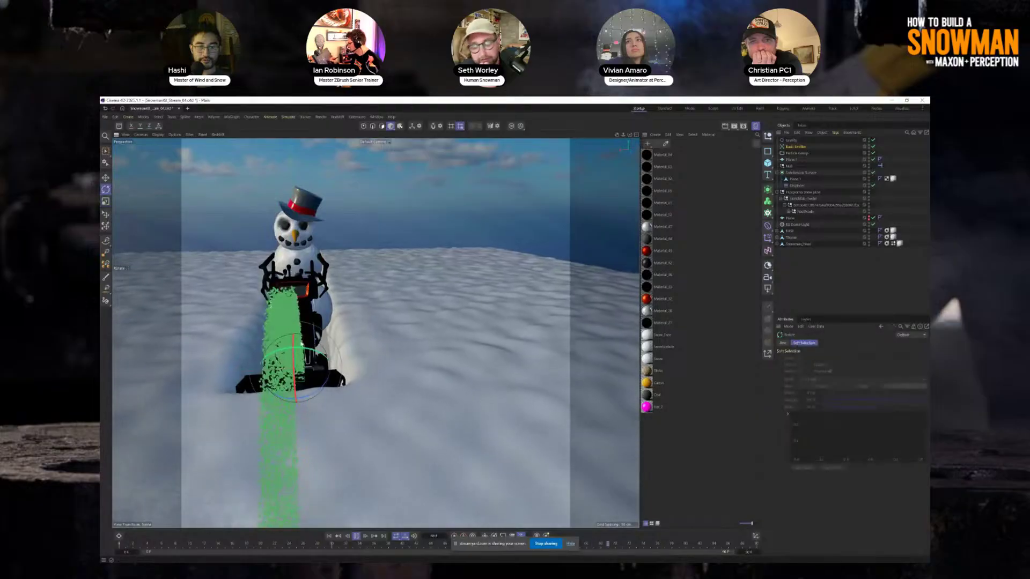
{"action": "mouse_move", "coordinate": [322, 354]}
{"action": "left_mouse_down"}
{"action": "mouse_move", "coordinate": [325, 386]}
{"action": "mouse_move", "coordinate": [358, 371]}
{"action": "mouse_move", "coordinate": [344, 366]}
{"action": "mouse_move", "coordinate": [360, 390]}
{"action": "left_mouse_up"}
{"action": "mouse_move", "coordinate": [360, 390]}
{"action": "right_mouse_down", "text": "alt"}
{"action": "mouse_move", "coordinate": [346, 414]}
{"action": "mouse_move", "coordinate": [376, 397]}
{"action": "right_mouse_up", "text": "alt"}
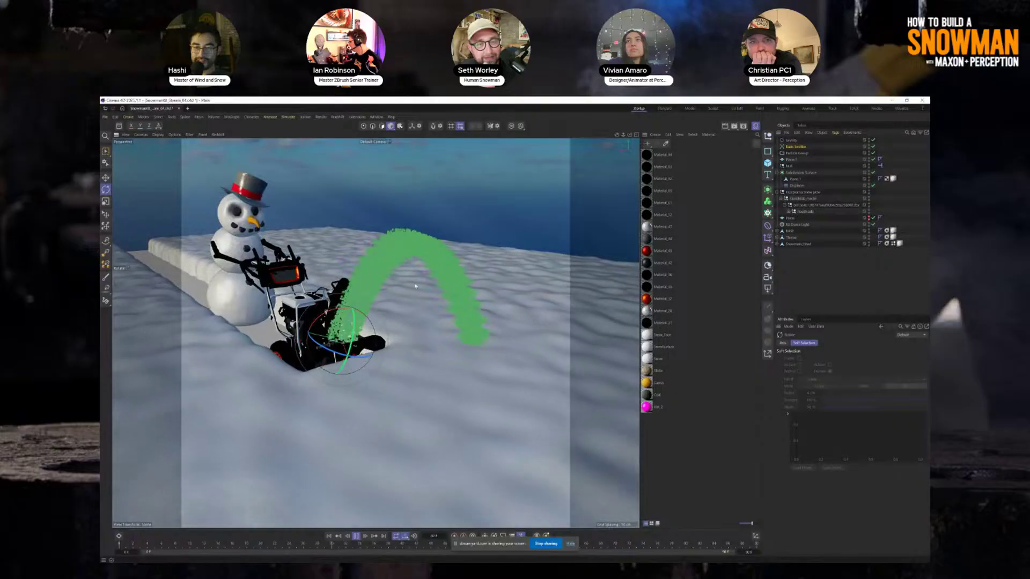
Step: Add a Collide modifier to the snow particle simulation
{"action": "left_click", "coordinate": [288, 117]}
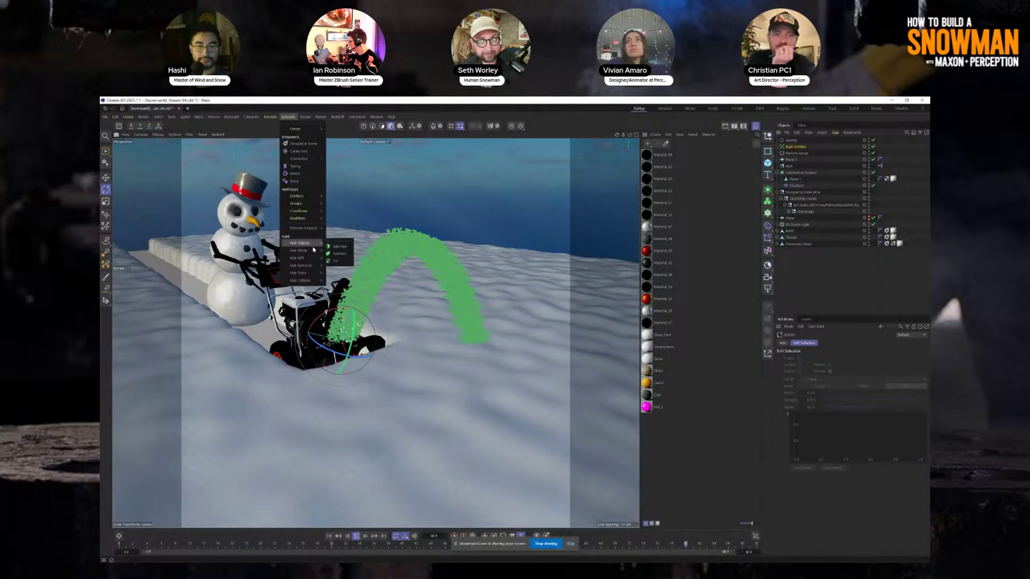
{"action": "mouse_move", "coordinate": [311, 197]}
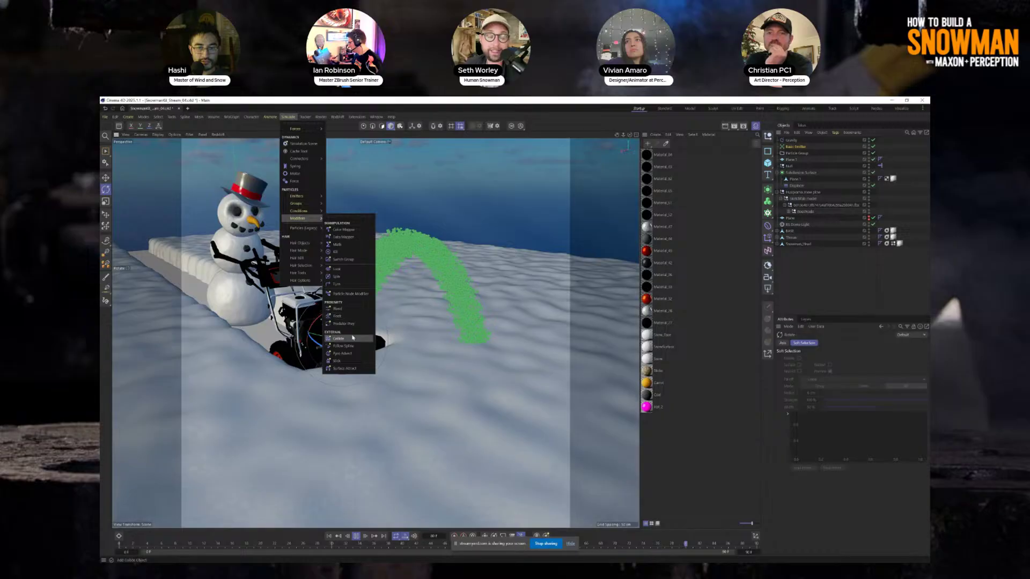
{"action": "left_click", "coordinate": [352, 338]}
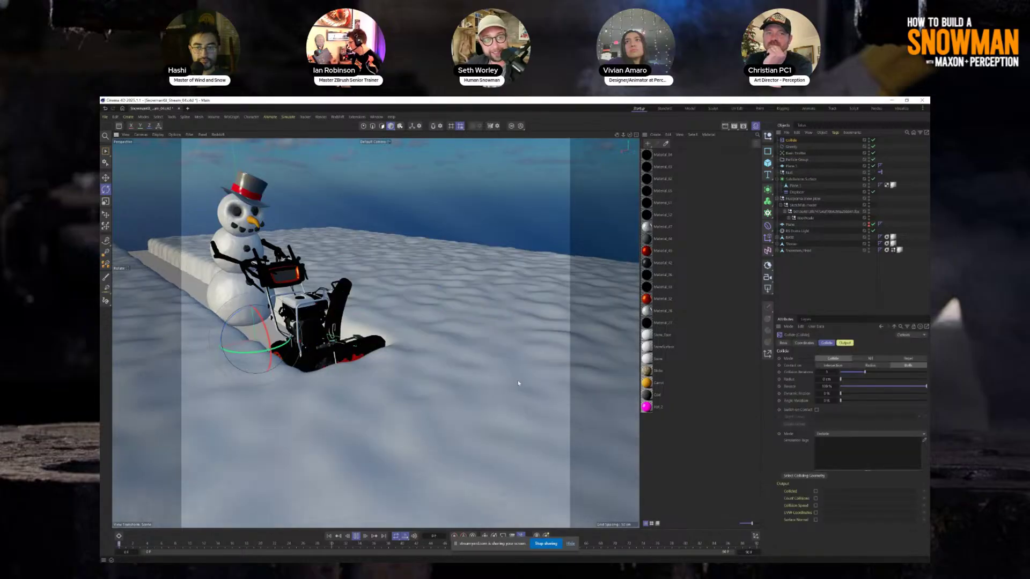
Step: Examine the particle stream from several angles around the snowman, the snowblower and the snow ground while the simulation plays
{"action": "right_click_drag", "start_coordinate": [416, 356], "coordinate": [338, 354], "text": "alt"}
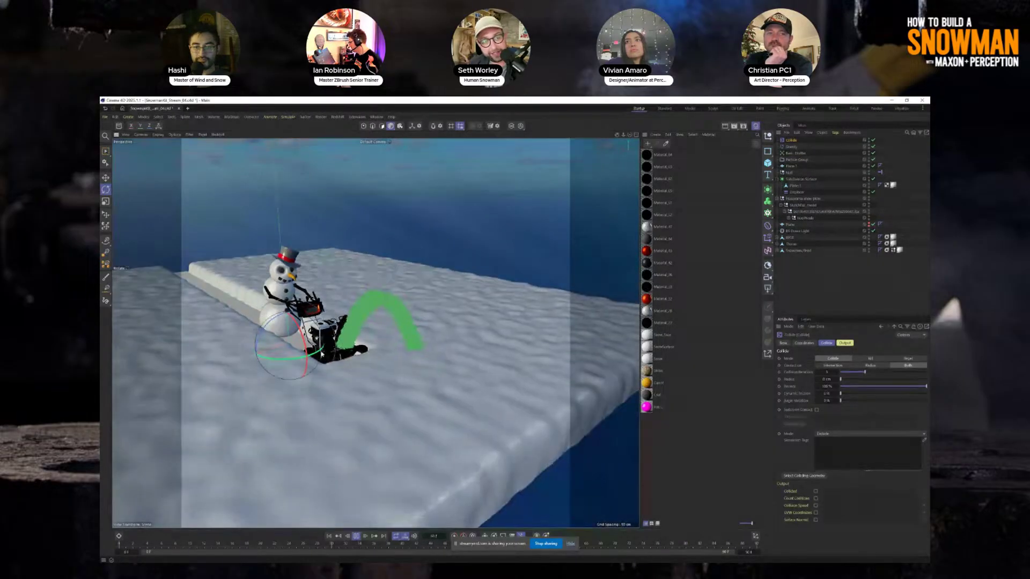
{"action": "middle_click_drag", "start_coordinate": [338, 354], "coordinate": [373, 356], "text": "alt"}
{"action": "left_click_drag", "start_coordinate": [373, 356], "coordinate": [225, 341], "text": "alt"}
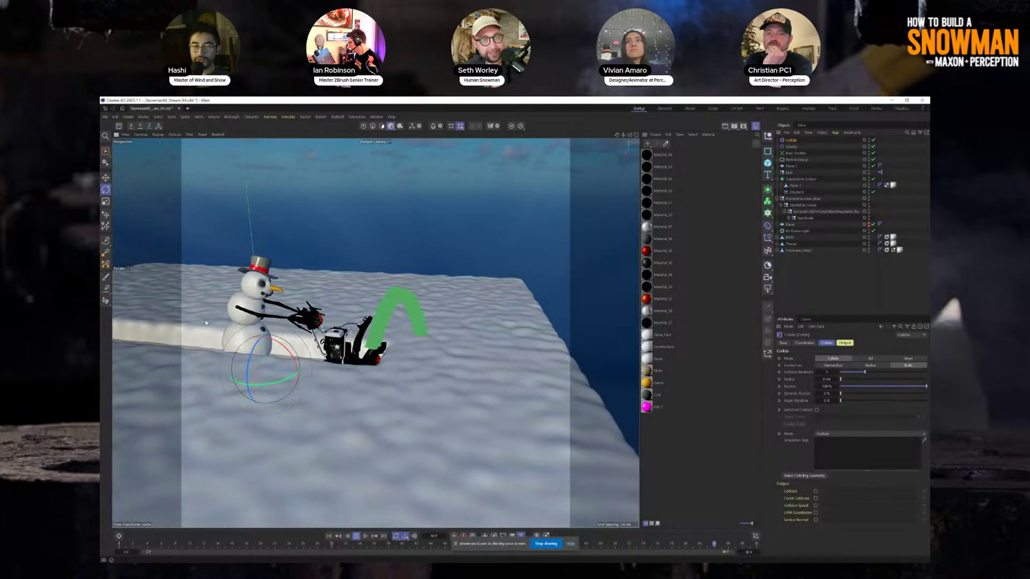
{"action": "middle_click_drag", "start_coordinate": [225, 341], "coordinate": [301, 343], "text": "alt"}
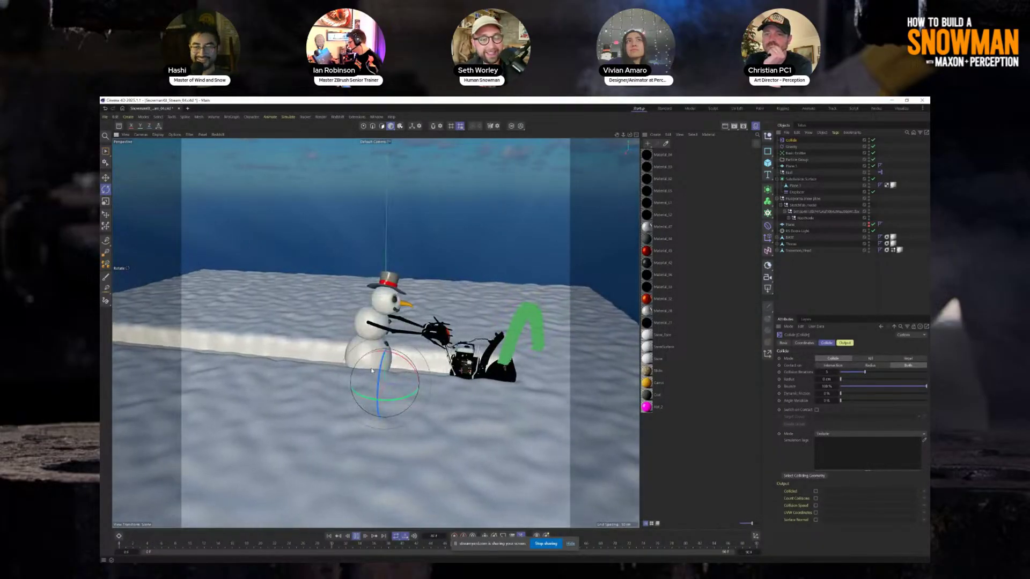
{"action": "left_click_drag", "start_coordinate": [301, 343], "coordinate": [406, 355], "text": "alt"}
{"action": "right_click_drag", "start_coordinate": [406, 354], "coordinate": [439, 362], "text": "alt"}
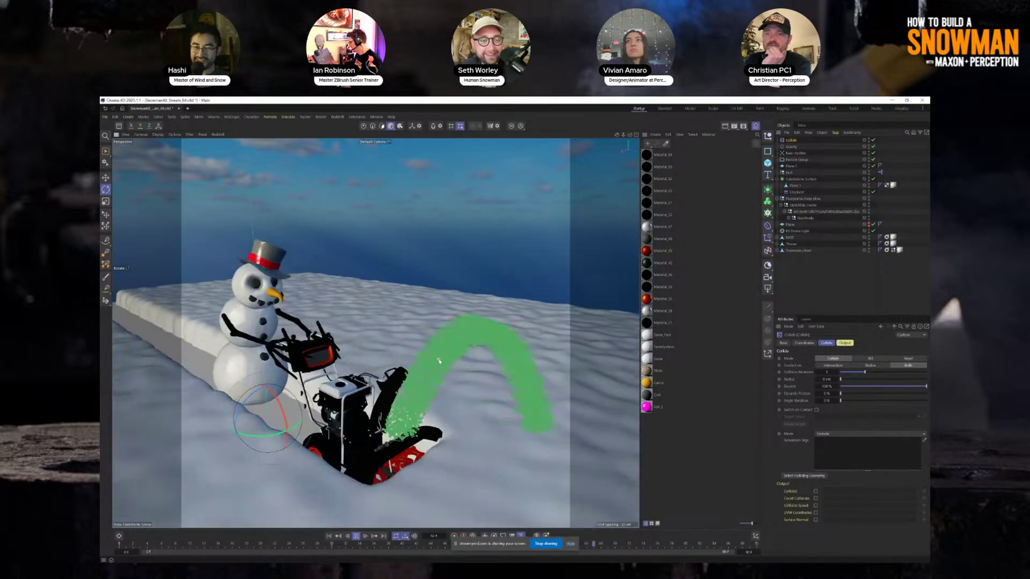
{"action": "mouse_move", "coordinate": [438, 361]}
{"action": "left_mouse_down", "text": "alt"}
{"action": "mouse_move", "coordinate": [468, 348]}
{"action": "mouse_move", "coordinate": [435, 362]}
{"action": "left_mouse_up", "text": "alt"}
{"action": "right_click_drag", "start_coordinate": [435, 362], "coordinate": [410, 363], "text": "alt"}
{"action": "left_click_drag", "start_coordinate": [410, 362], "coordinate": [434, 367], "text": "alt"}
{"action": "right_click_drag", "start_coordinate": [434, 367], "coordinate": [406, 366], "text": "alt"}
{"action": "left_click_drag", "start_coordinate": [406, 366], "coordinate": [402, 387], "text": "alt"}
{"action": "middle_click_drag", "start_coordinate": [428, 395], "coordinate": [443, 428], "text": "alt"}
{"action": "left_click_drag", "start_coordinate": [443, 428], "coordinate": [451, 416], "text": "alt"}
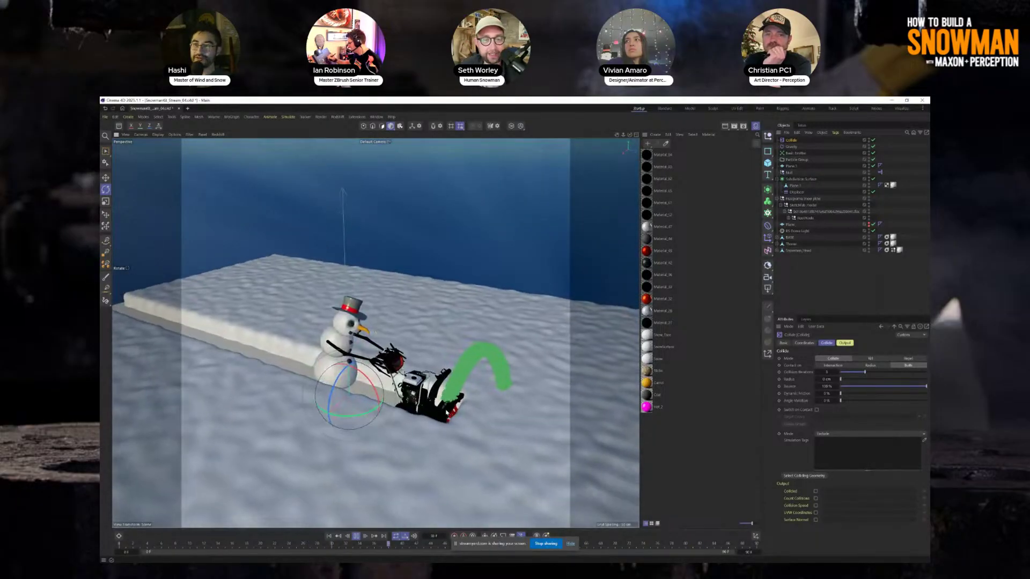
{"action": "right_click_drag", "start_coordinate": [450, 415], "coordinate": [436, 412], "text": "alt"}
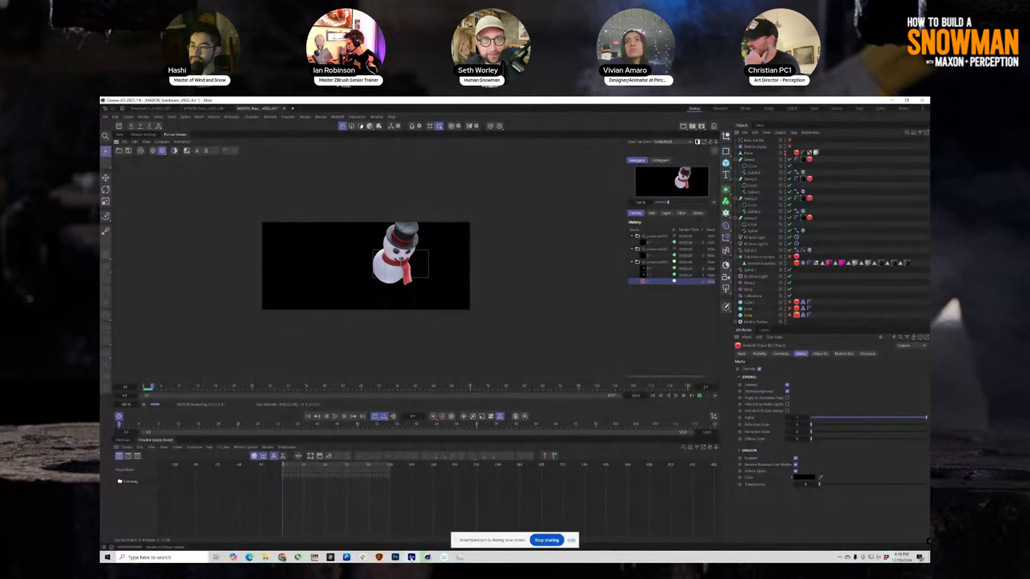
{"action": "left_click", "coordinate": [411, 557]}
{"action": "left_click", "coordinate": [116, 112]}
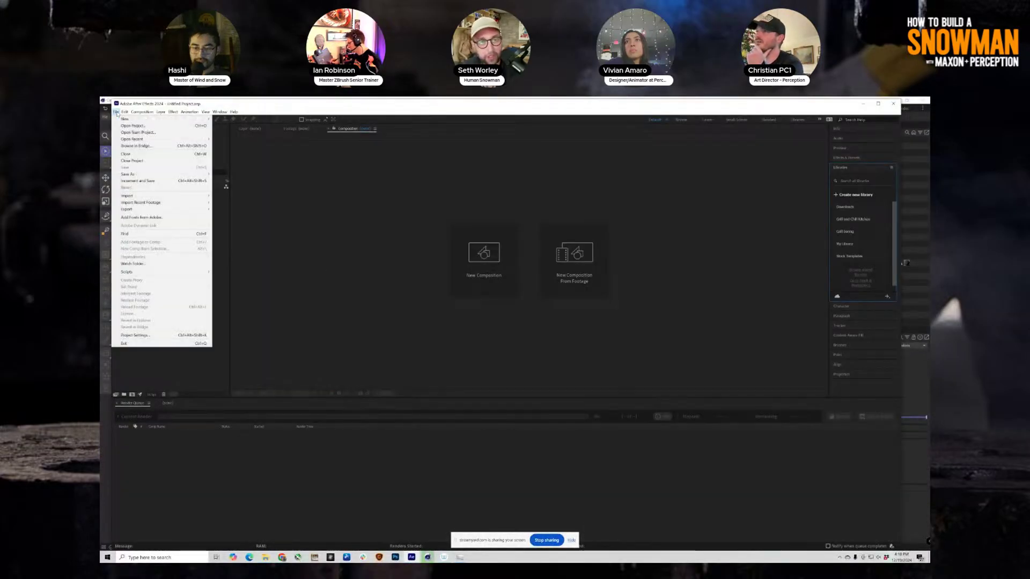
{"action": "left_click", "coordinate": [117, 112]}
{"action": "key", "text": "alt+Tab"}
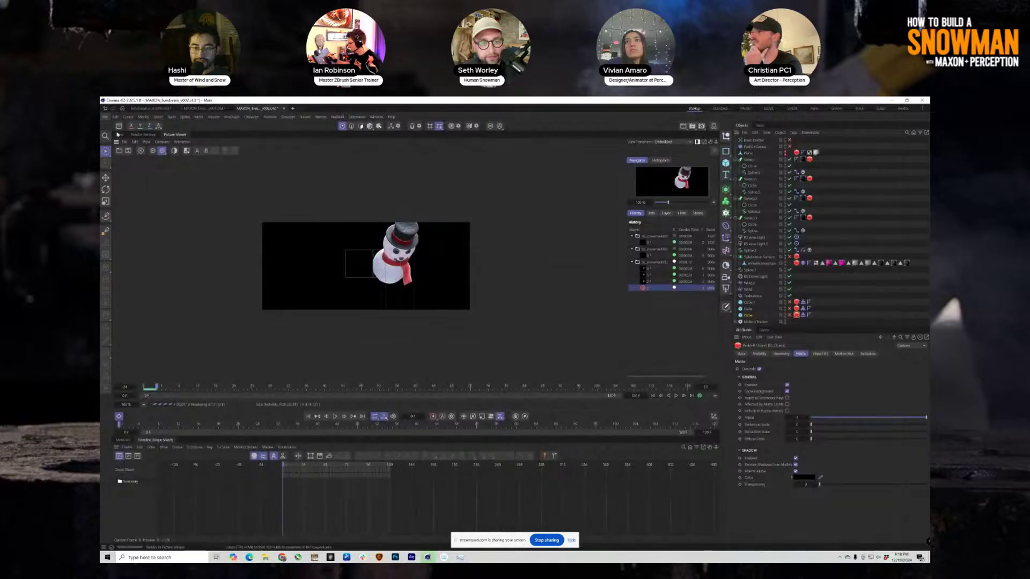
Step: Open the snowman's snow material in the Node Editor and inspect its transmission and subsurface properties
{"action": "left_click", "coordinate": [119, 135]}
{"action": "left_click", "coordinate": [125, 439]}
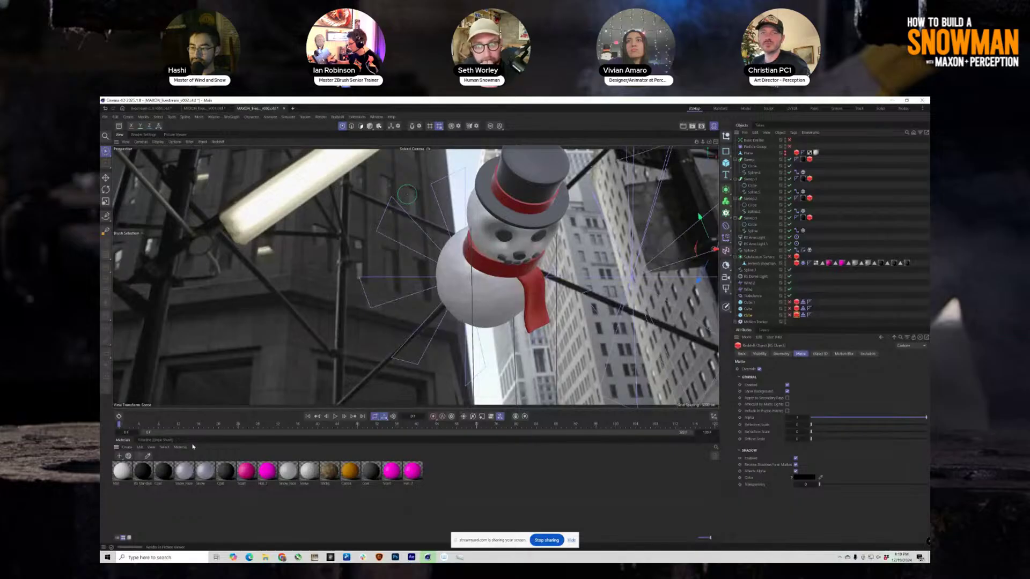
{"action": "double_click", "coordinate": [191, 478]}
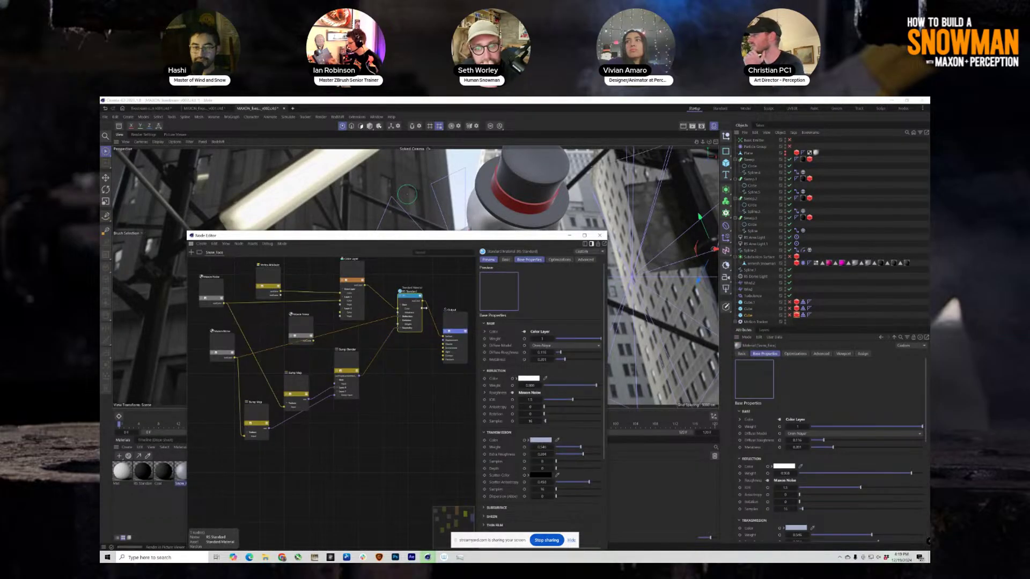
{"action": "left_click_drag", "start_coordinate": [456, 252], "coordinate": [352, 242]}
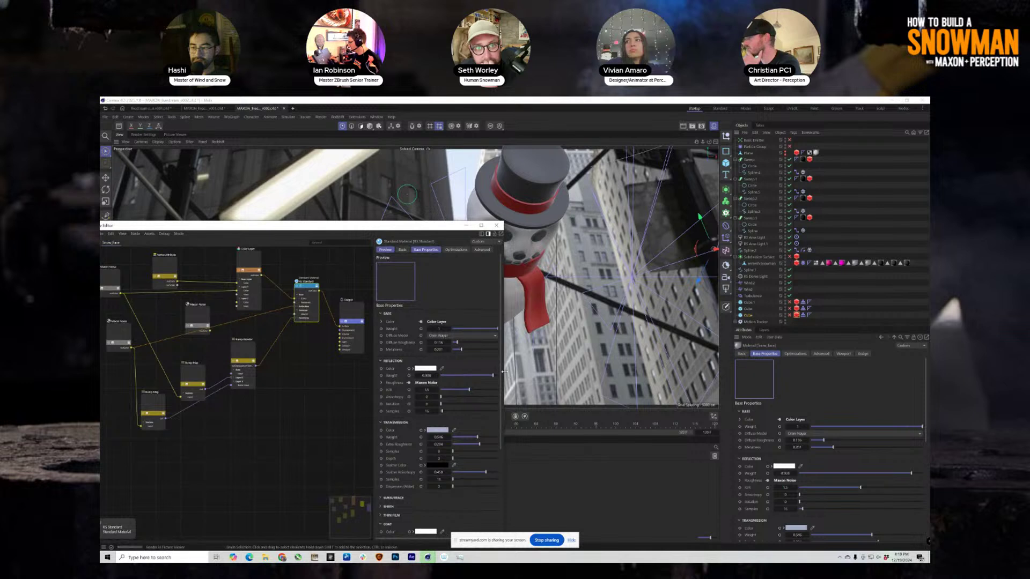
{"action": "scroll", "coordinate": [439, 350], "scroll_direction": "down", "scroll_amount": 5}
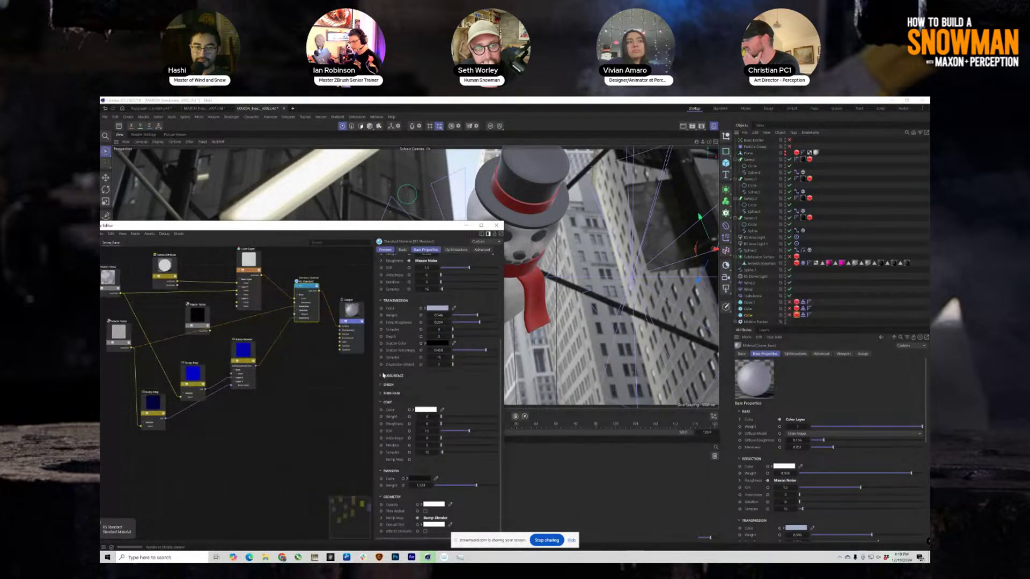
{"action": "left_click", "coordinate": [388, 377]}
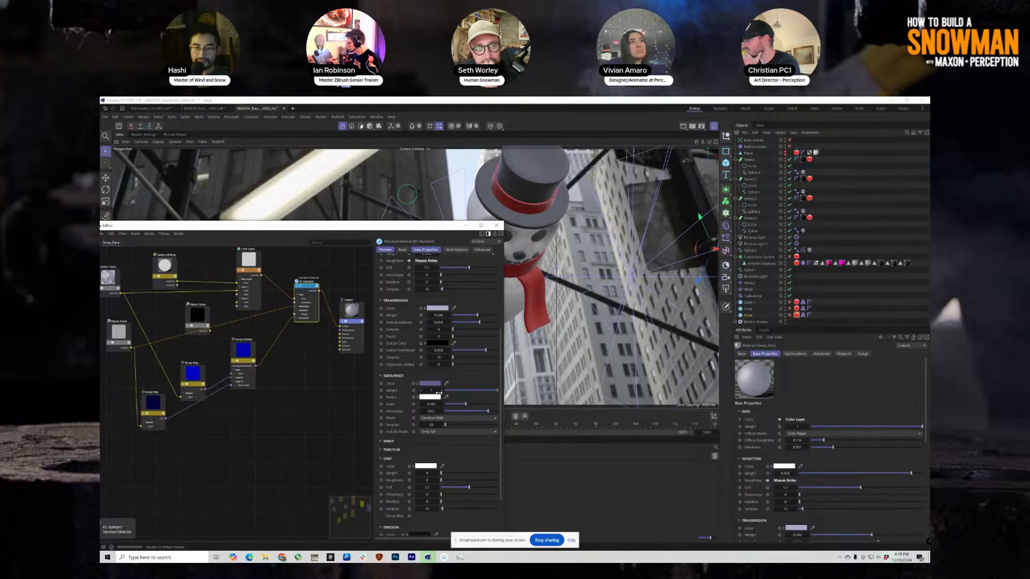
{"action": "scroll", "coordinate": [425, 319], "scroll_direction": "up", "scroll_amount": 5}
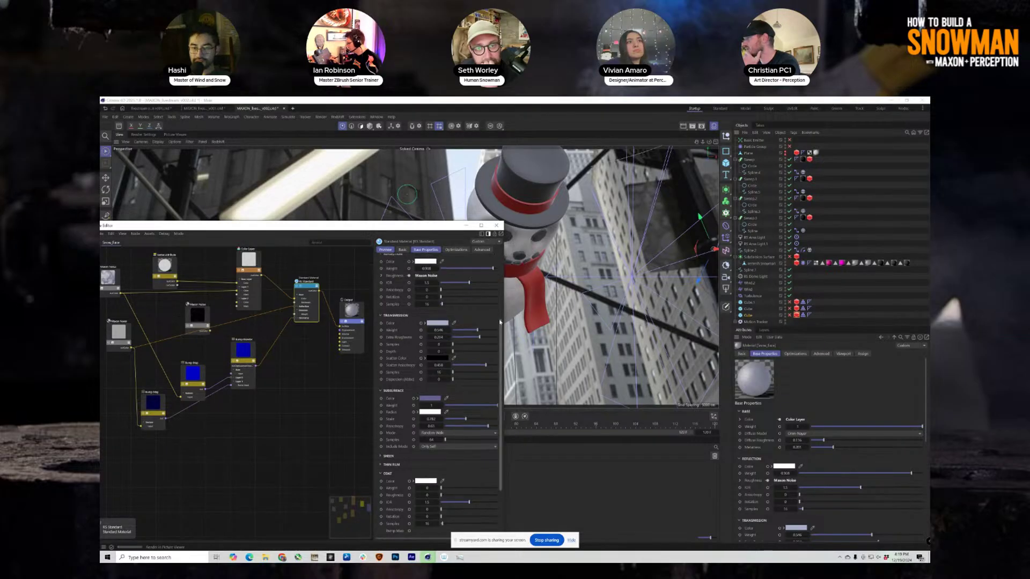
Step: View the snowman render in the Picture Viewer and close the Node Editor
{"action": "left_click_drag", "start_coordinate": [392, 228], "coordinate": [449, 301]}
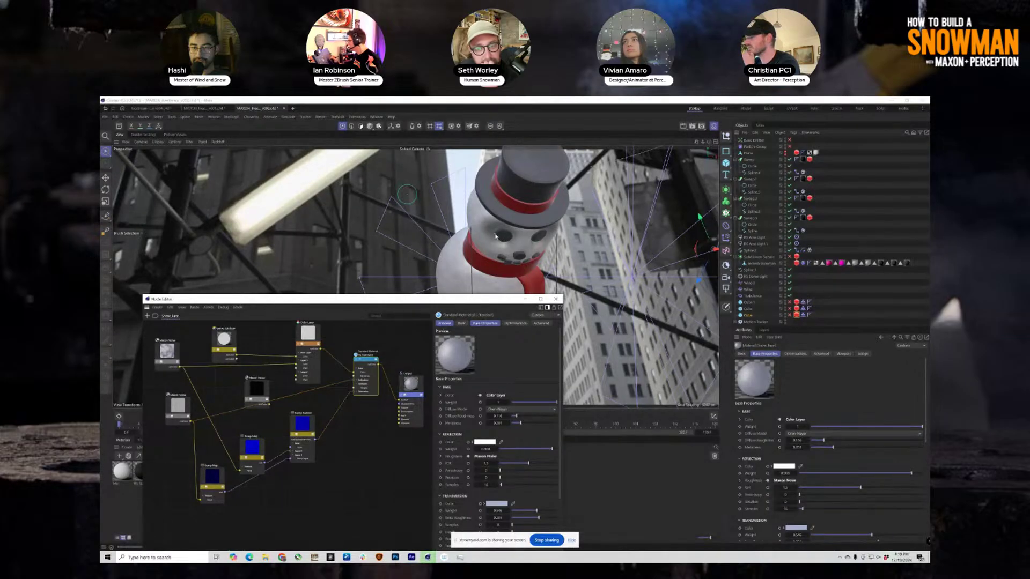
{"action": "left_click", "coordinate": [173, 134]}
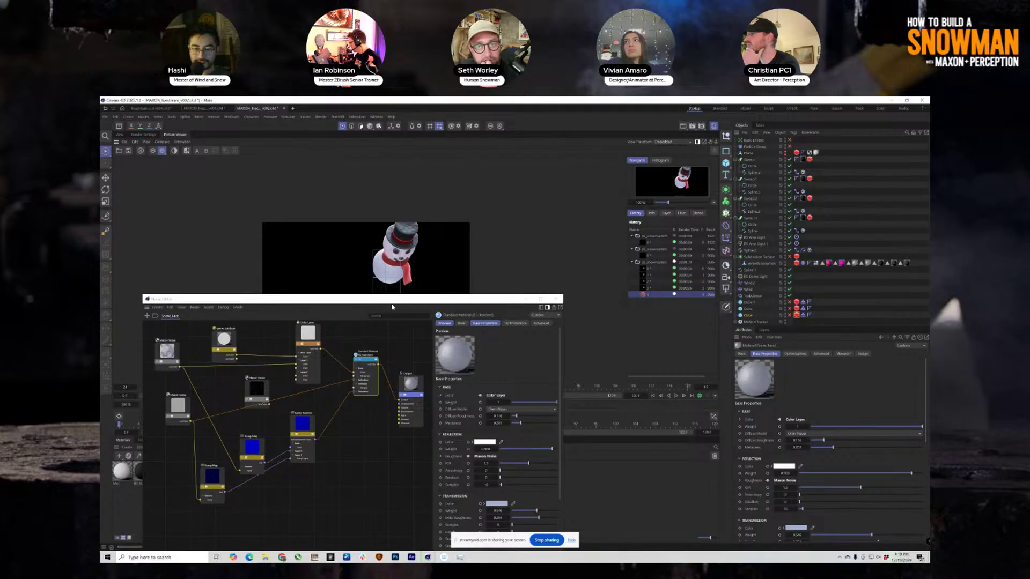
{"action": "left_click", "coordinate": [556, 299]}
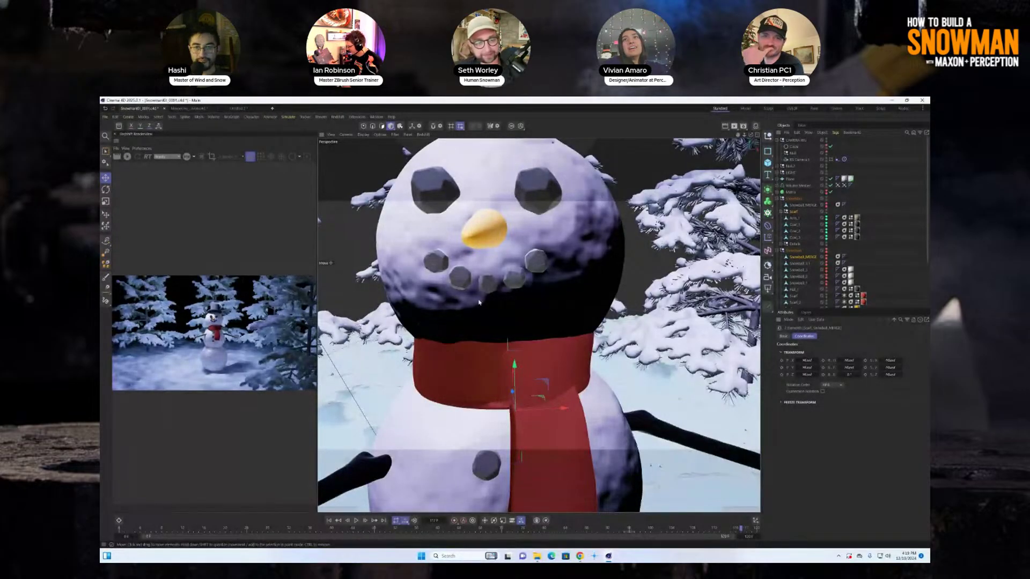
Step: View the whole snowman in the snowy forest scene and play its build-up animation through the RS Camera
{"action": "scroll", "coordinate": [479, 302], "scroll_direction": "down", "scroll_amount": 3}
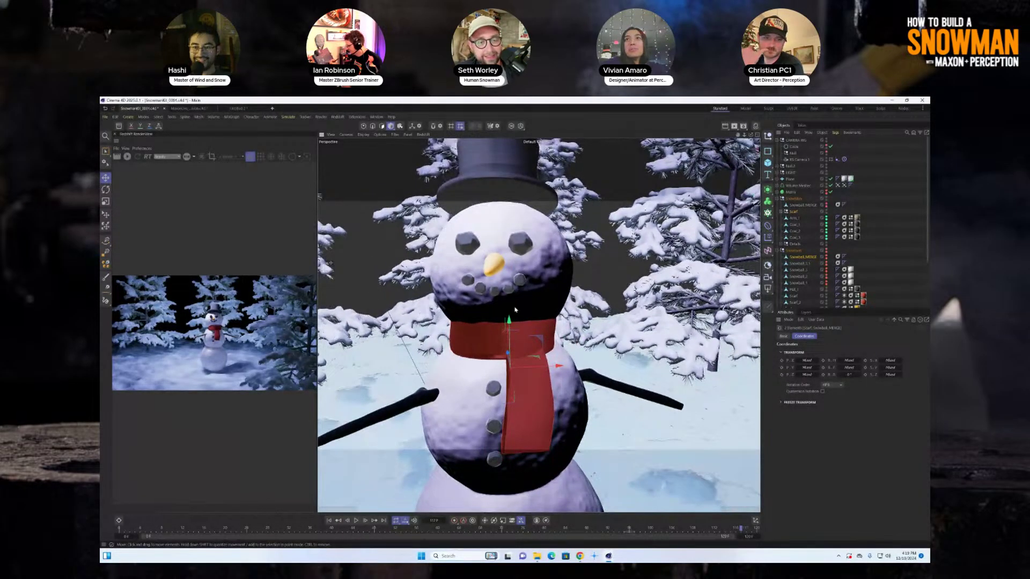
{"action": "scroll", "coordinate": [515, 310], "scroll_direction": "down", "scroll_amount": 3}
{"action": "scroll", "coordinate": [505, 333], "scroll_direction": "down", "scroll_amount": 4}
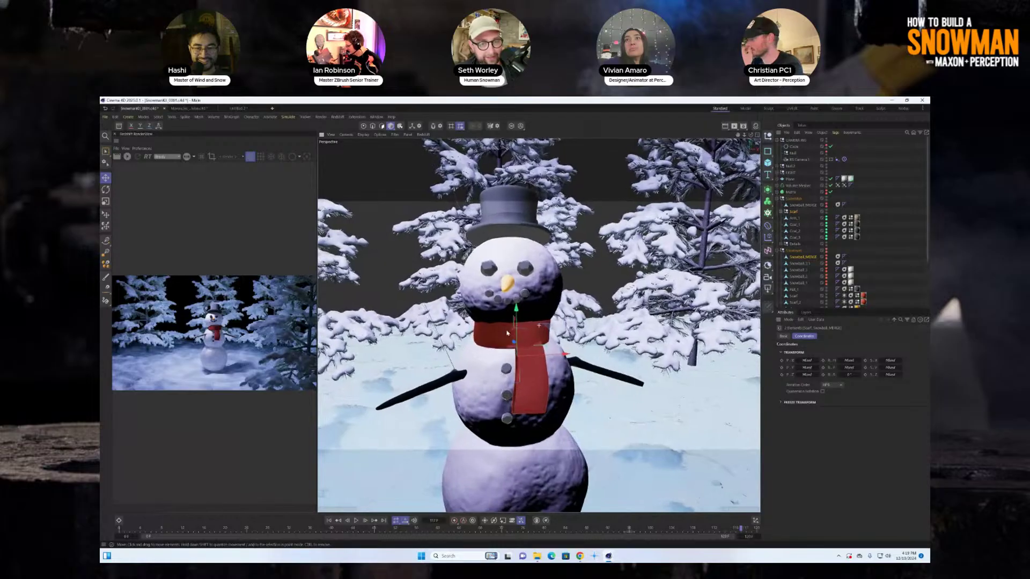
{"action": "scroll", "coordinate": [508, 338], "scroll_direction": "down", "scroll_amount": 2}
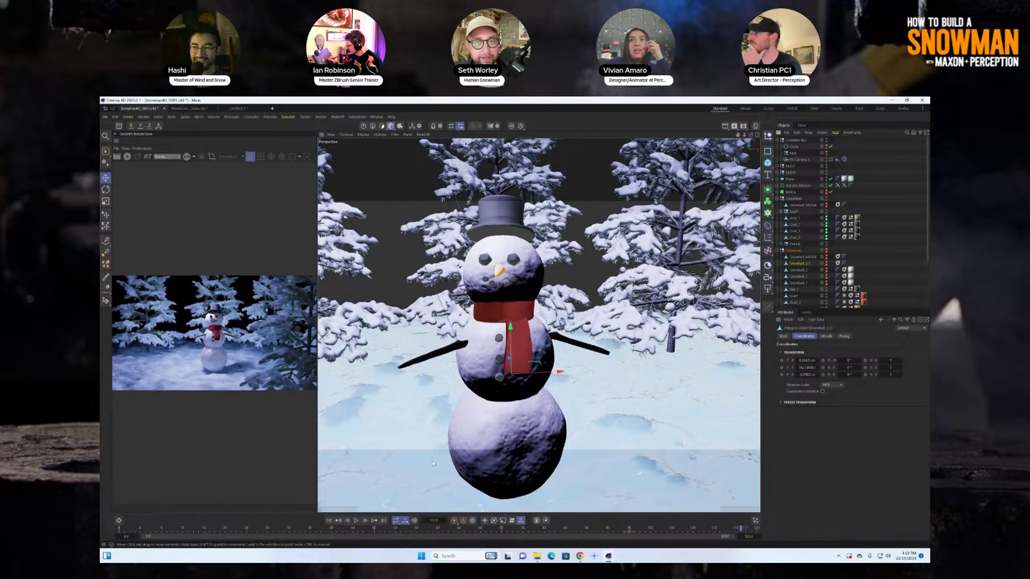
{"action": "left_click", "coordinate": [512, 263]}
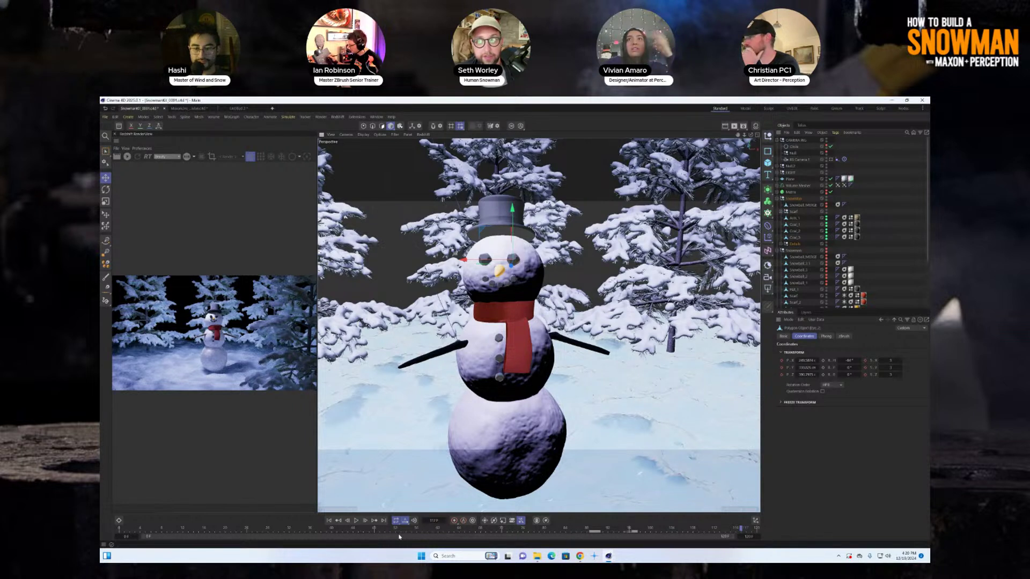
{"action": "left_click", "coordinate": [340, 522]}
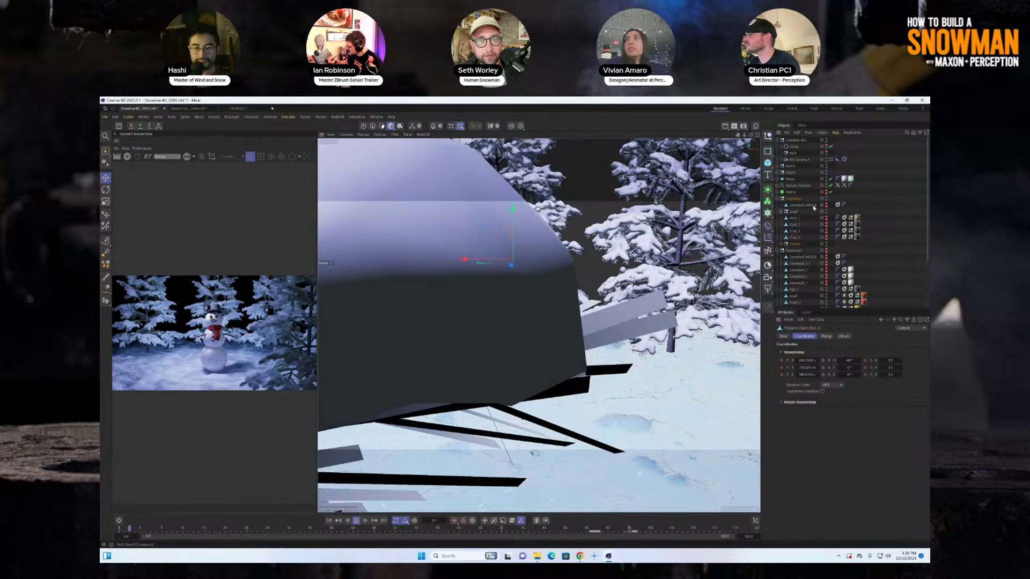
{"action": "left_click", "coordinate": [831, 159]}
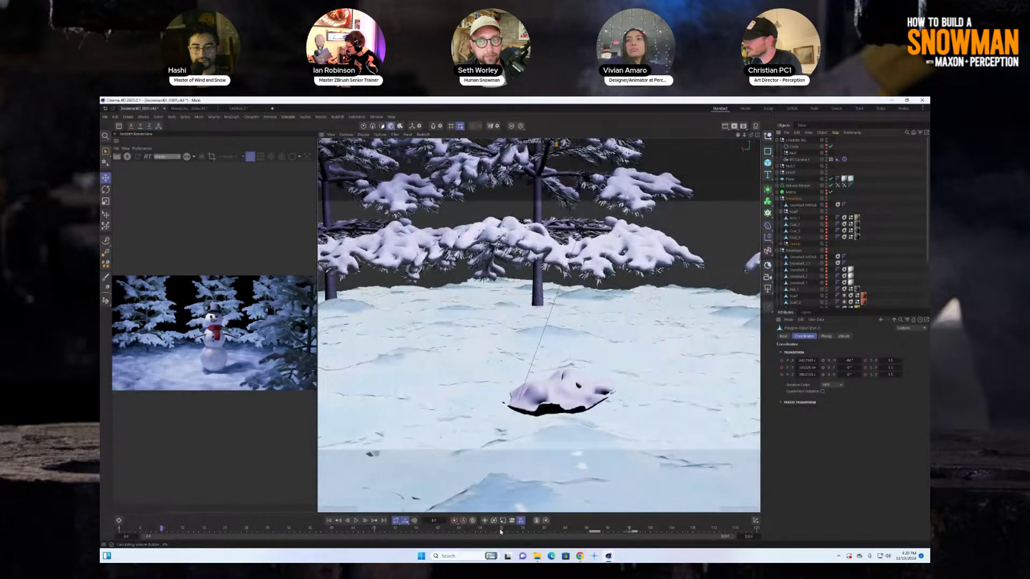
{"action": "left_click", "coordinate": [501, 530]}
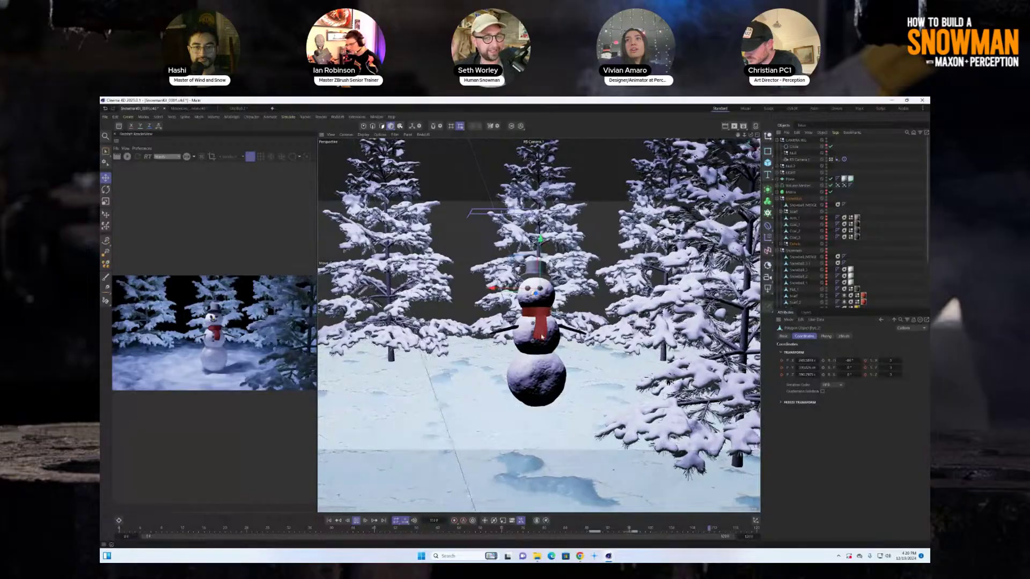
{"action": "left_click", "coordinate": [358, 521]}
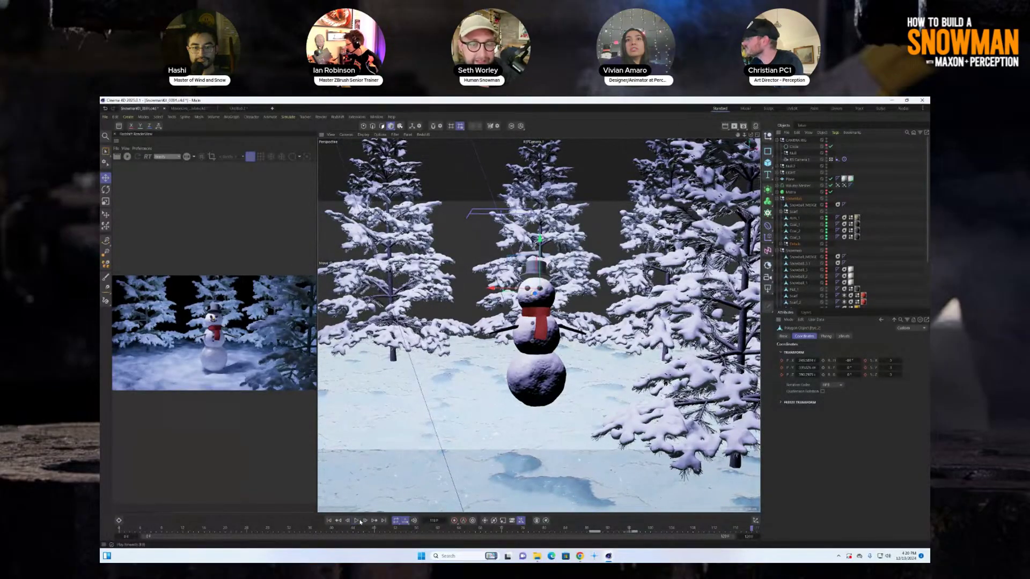
Step: Switch to the Untitled 2 document and inspect the snowman's two scarf parts and the objects in the scarf group
{"action": "left_click", "coordinate": [239, 109]}
{"action": "left_click_drag", "start_coordinate": [506, 252], "coordinate": [478, 304], "text": "alt"}
{"action": "left_click", "coordinate": [499, 275]}
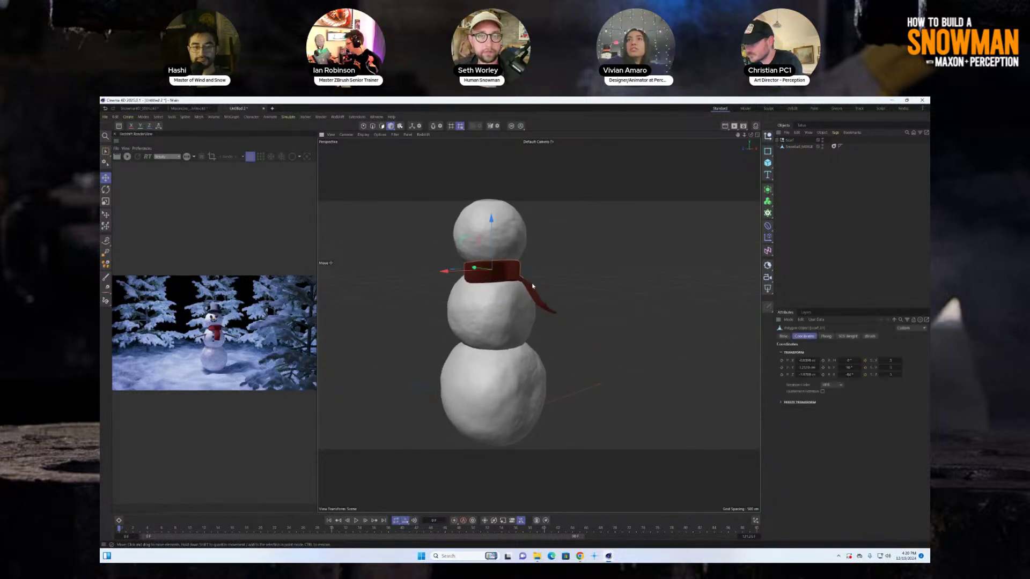
{"action": "left_click", "coordinate": [778, 140]}
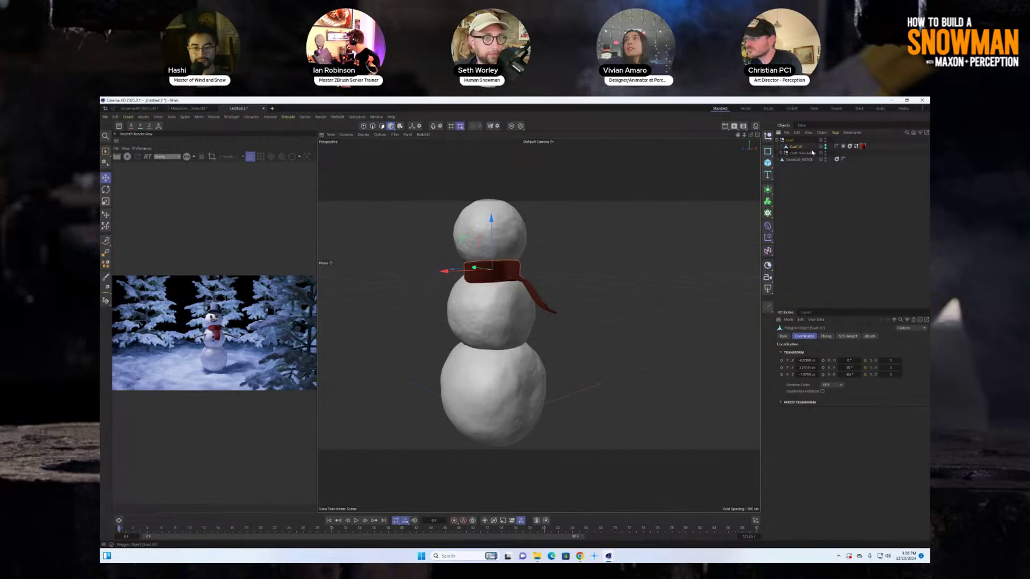
{"action": "left_click", "coordinate": [534, 295]}
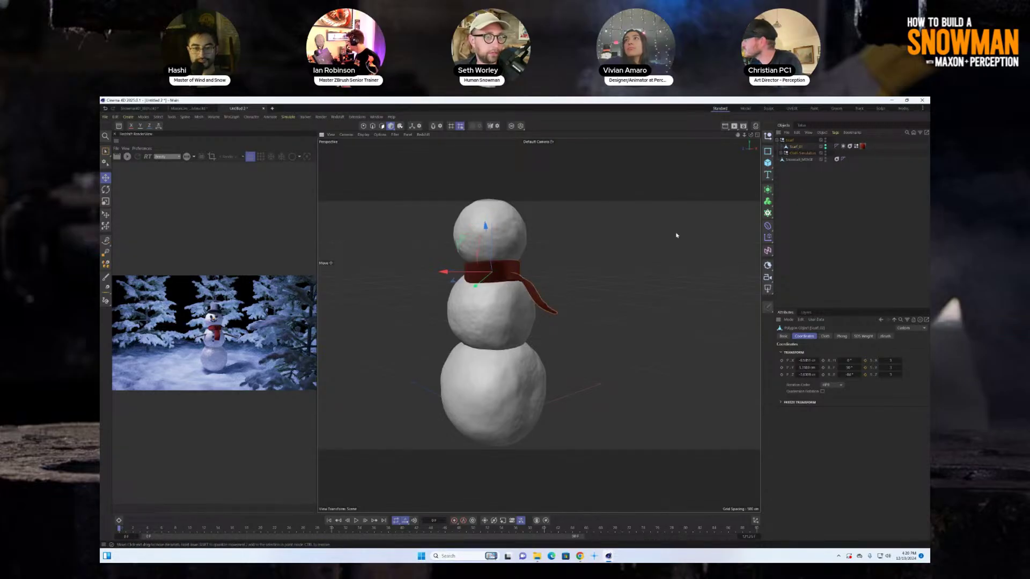
Step: Delete the Cloth tag from the scarf tail in the Cloth Simulation group and play the scene from the start
{"action": "left_click", "coordinate": [782, 153]}
{"action": "left_click", "coordinate": [837, 159]}
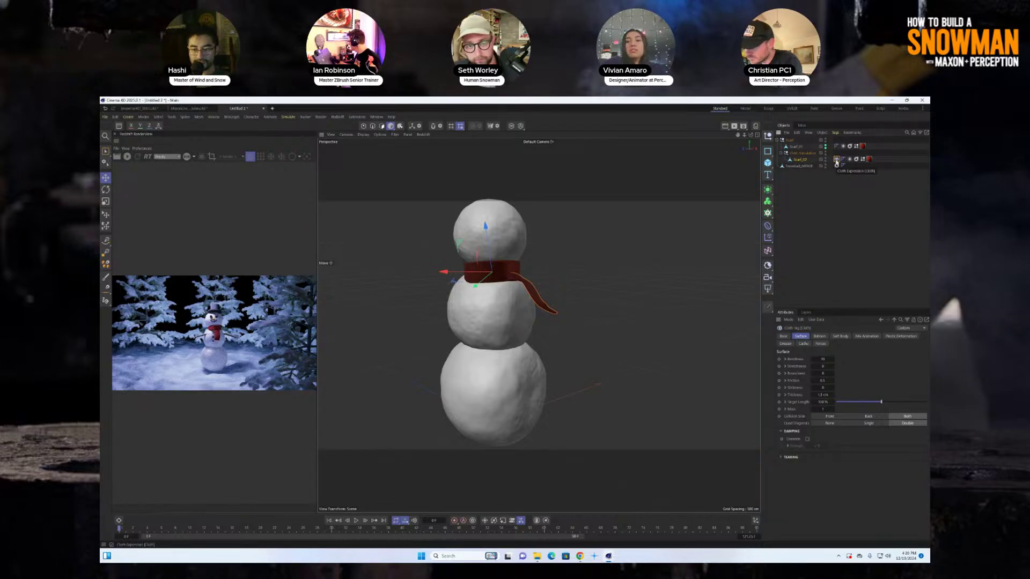
{"action": "key", "text": "Delete"}
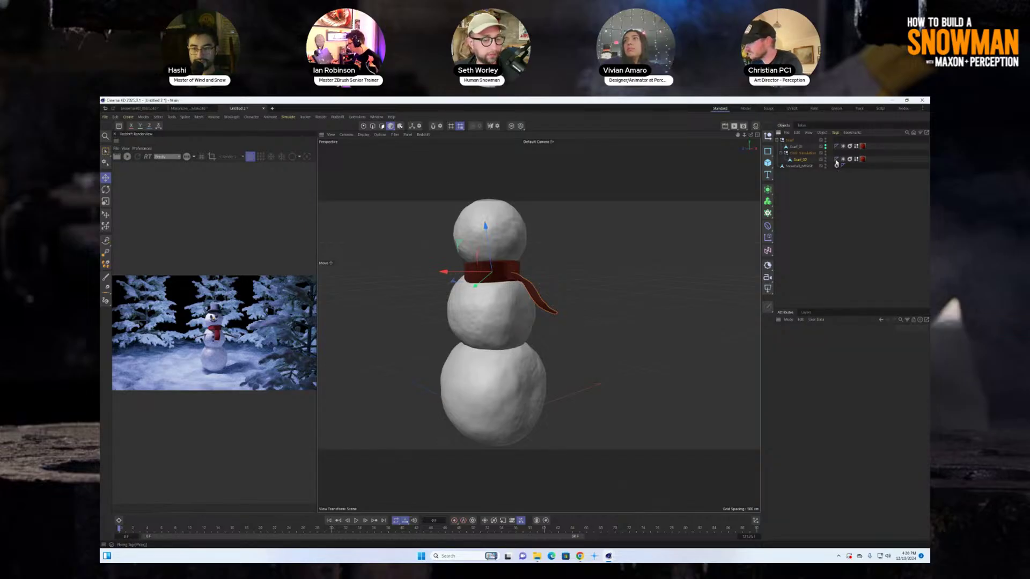
{"action": "left_click", "coordinate": [329, 522]}
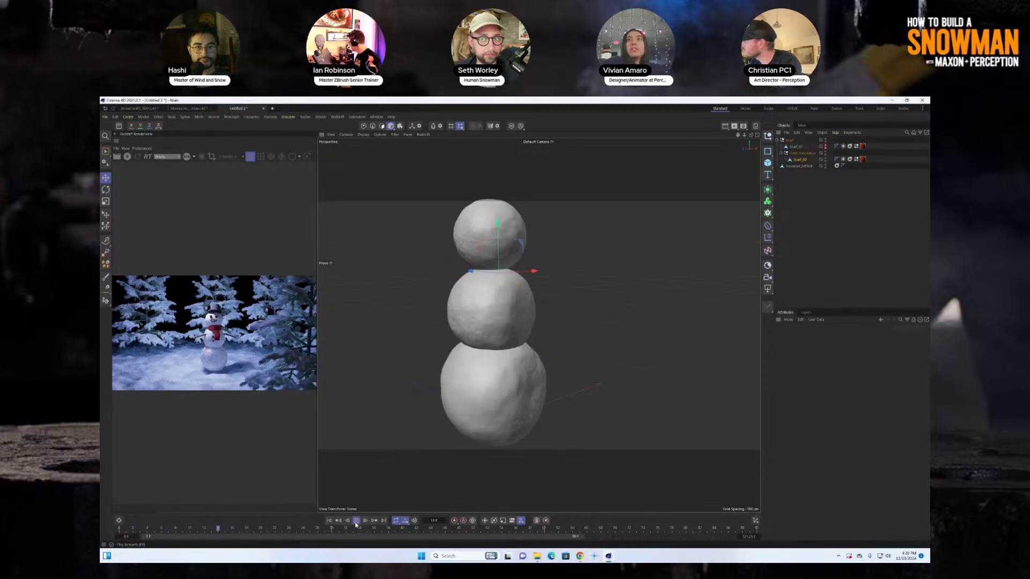
{"action": "left_click", "coordinate": [329, 520]}
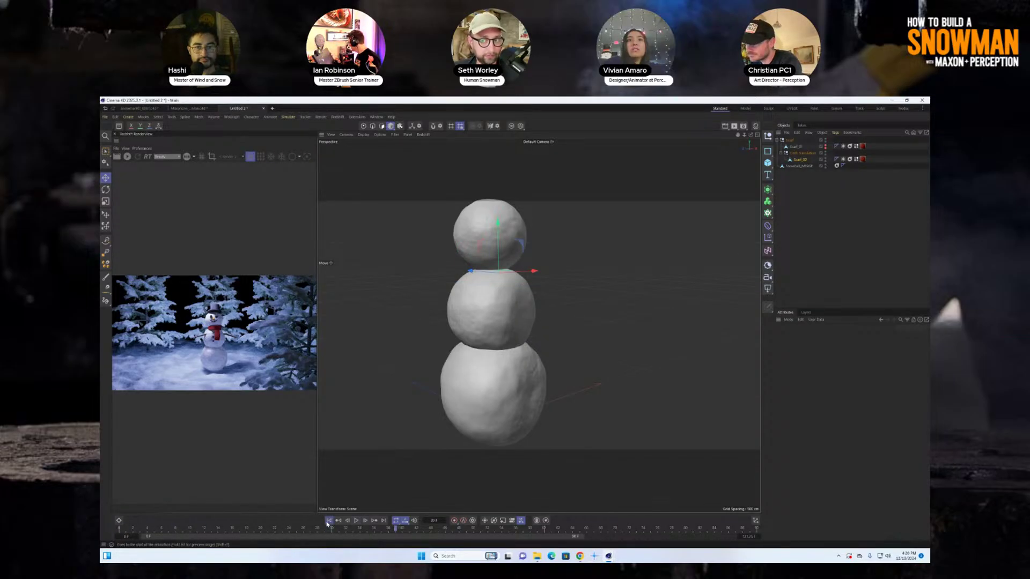
Step: Turn on viewport and renderer visibility for both the Cloth Simulation group and Scarf_01
{"action": "left_click", "coordinate": [355, 520]}
{"action": "left_click", "coordinate": [802, 153]}
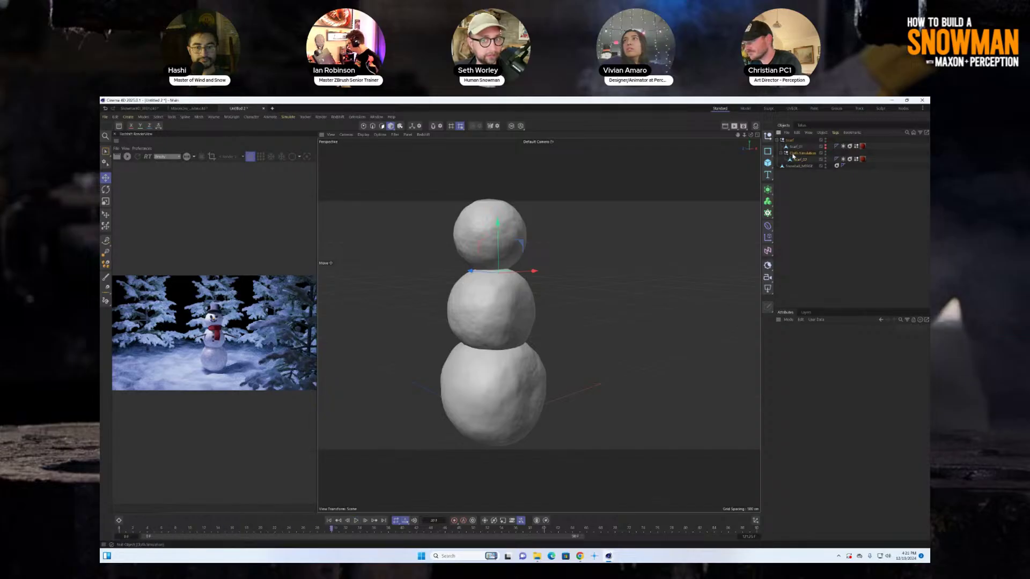
{"action": "left_click", "coordinate": [784, 337]}
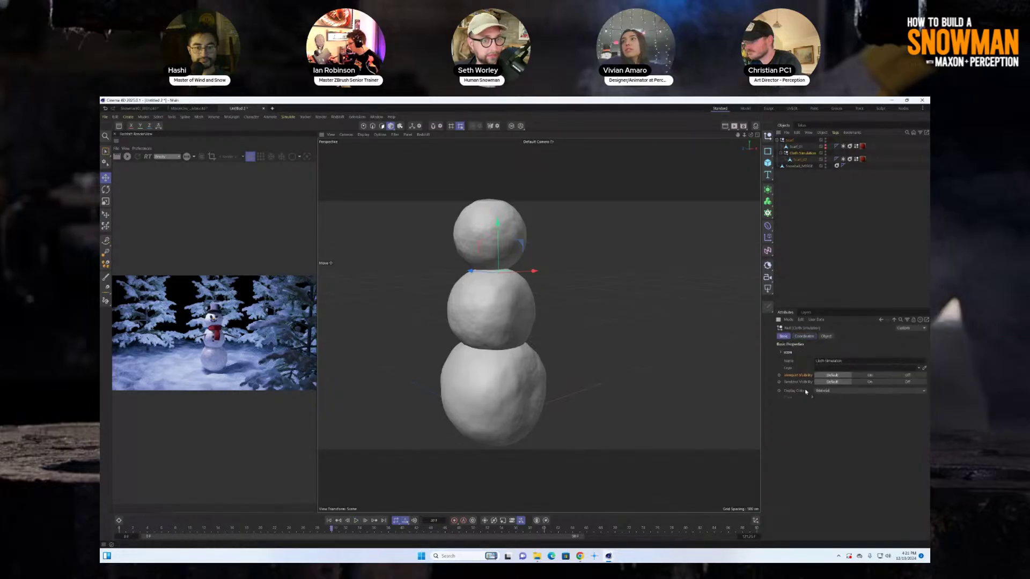
{"action": "left_click", "coordinate": [906, 375]}
{"action": "left_click", "coordinate": [871, 375]}
{"action": "left_click", "coordinate": [870, 382]}
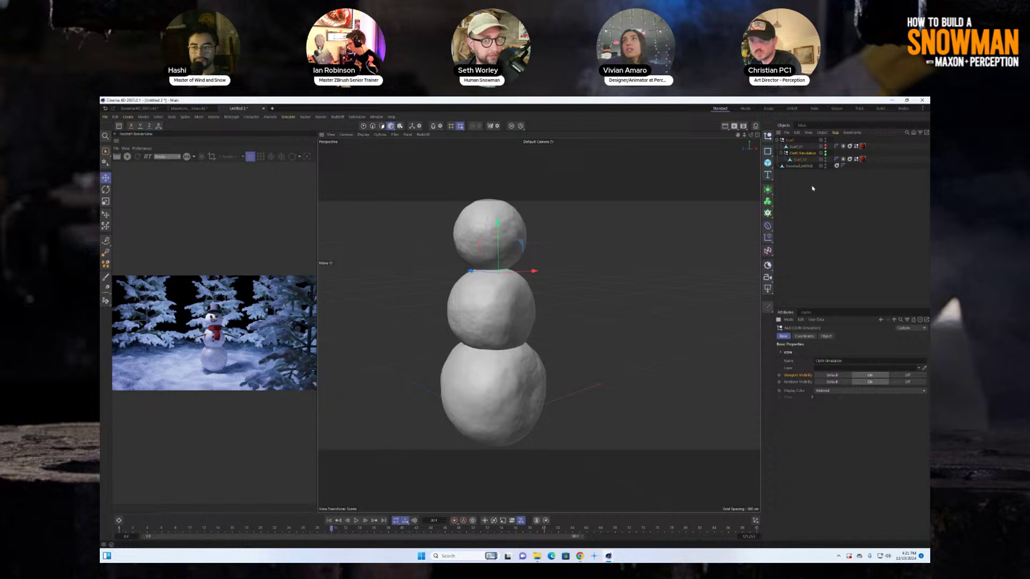
{"action": "left_click", "coordinate": [796, 147]}
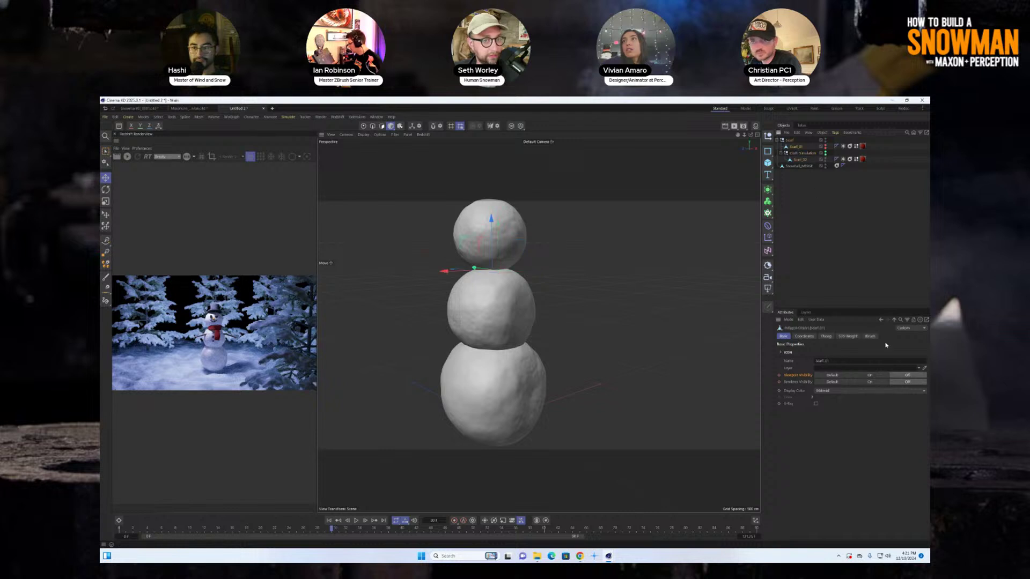
{"action": "left_click", "coordinate": [870, 376]}
{"action": "left_click", "coordinate": [870, 382]}
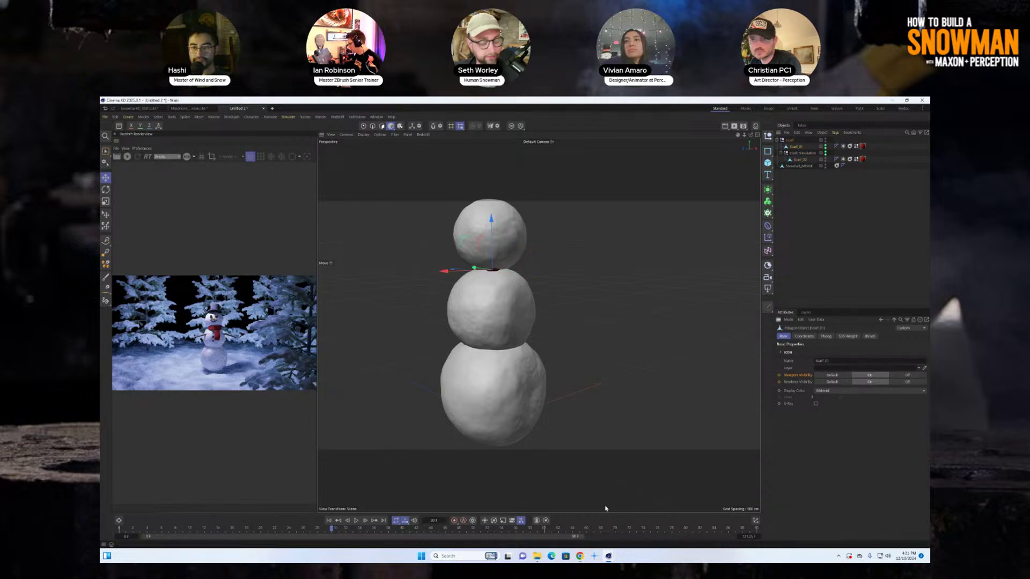
Step: Extend the project's end time to frame 200
{"action": "left_click", "coordinate": [743, 539]}
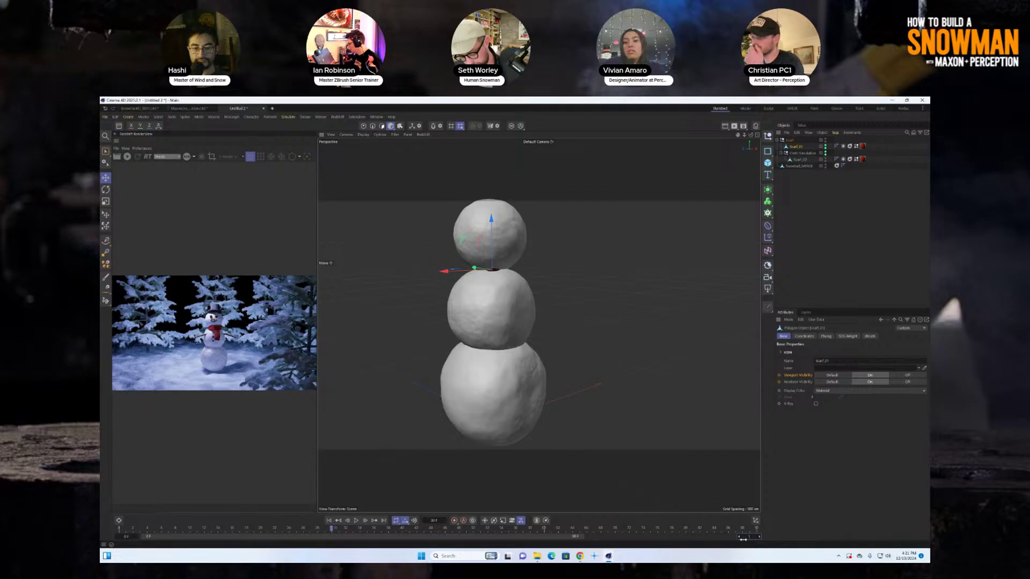
{"action": "type", "text": "120"}
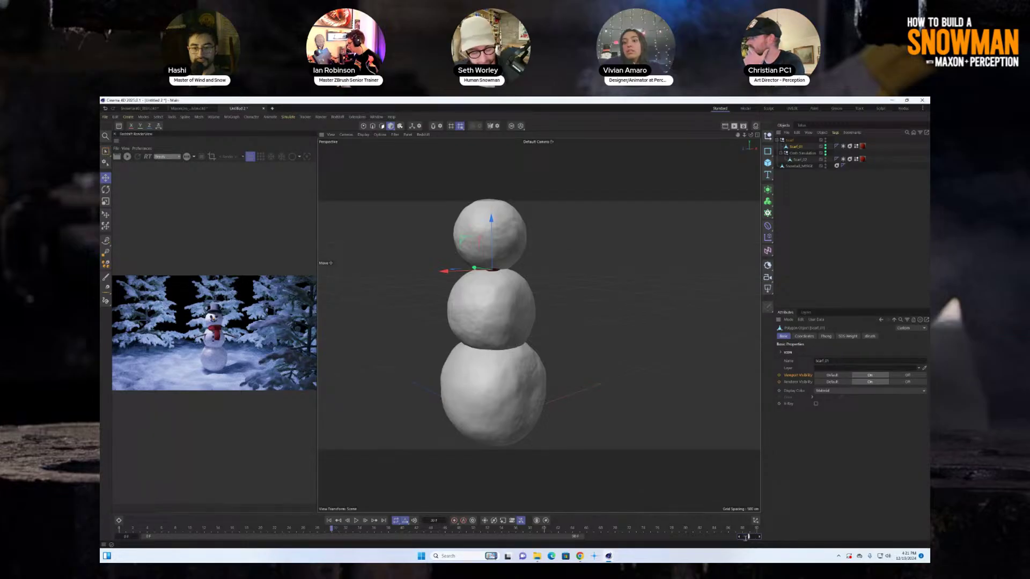
{"action": "key", "text": "Return"}
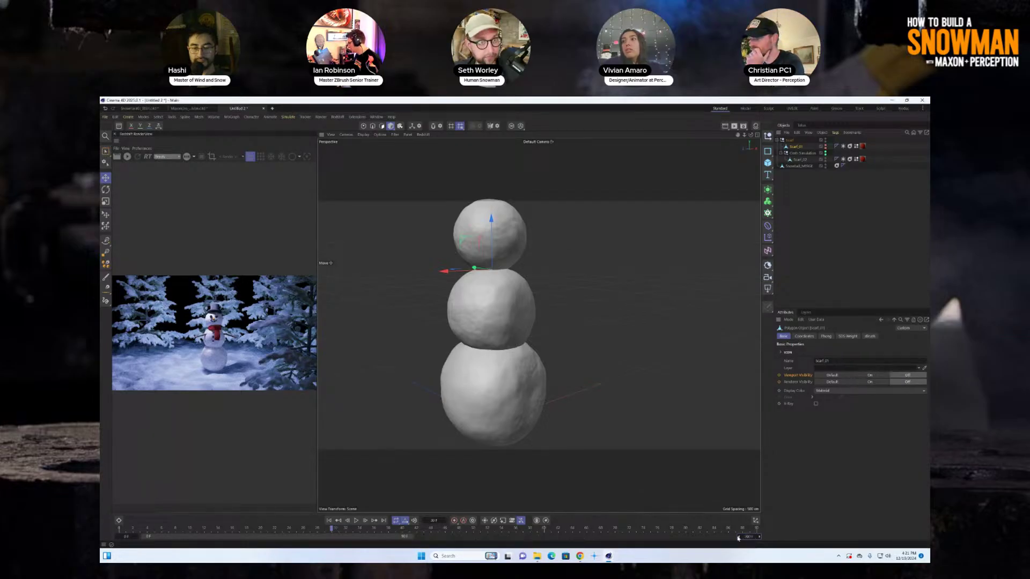
{"action": "left_click", "coordinate": [804, 337]}
{"action": "right_click", "coordinate": [875, 364]}
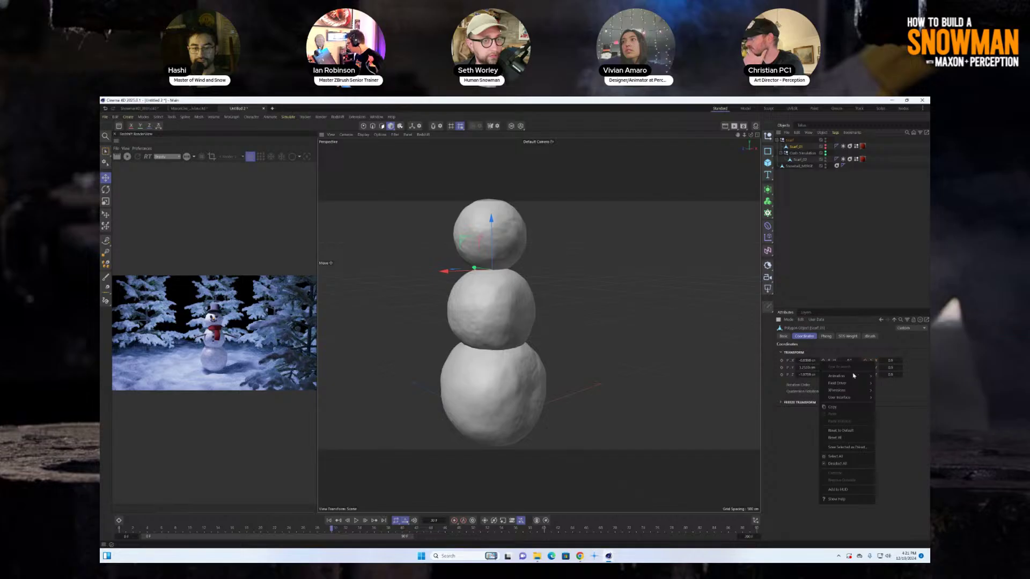
{"action": "mouse_move", "coordinate": [859, 376]}
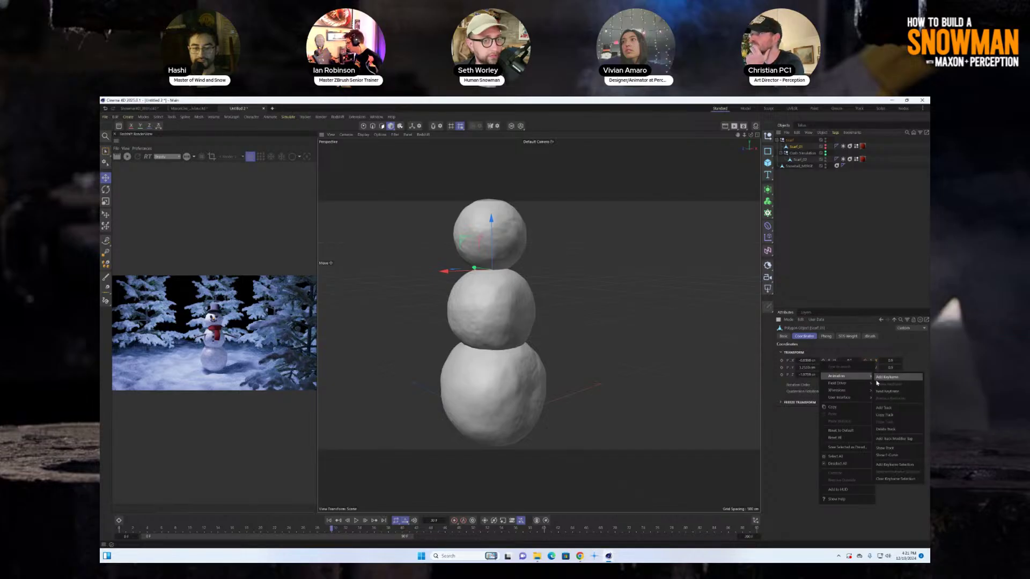
Step: Extend the preview range to the full timeline and move the Scarf_01 keyframes to the start
{"action": "left_click", "coordinate": [409, 542]}
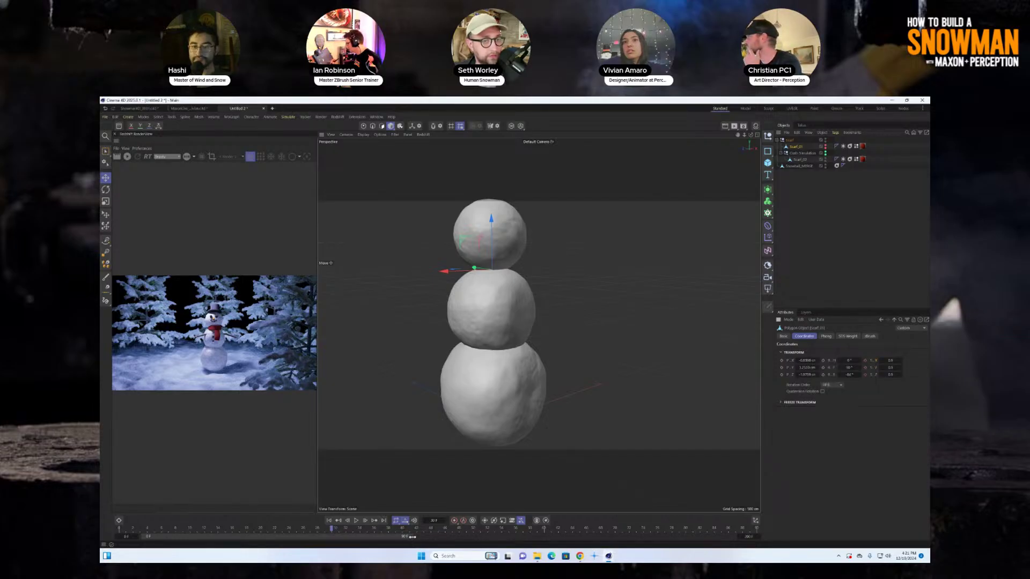
{"action": "double_click", "coordinate": [429, 536]}
{"action": "left_click_drag", "start_coordinate": [450, 534], "coordinate": [122, 533]}
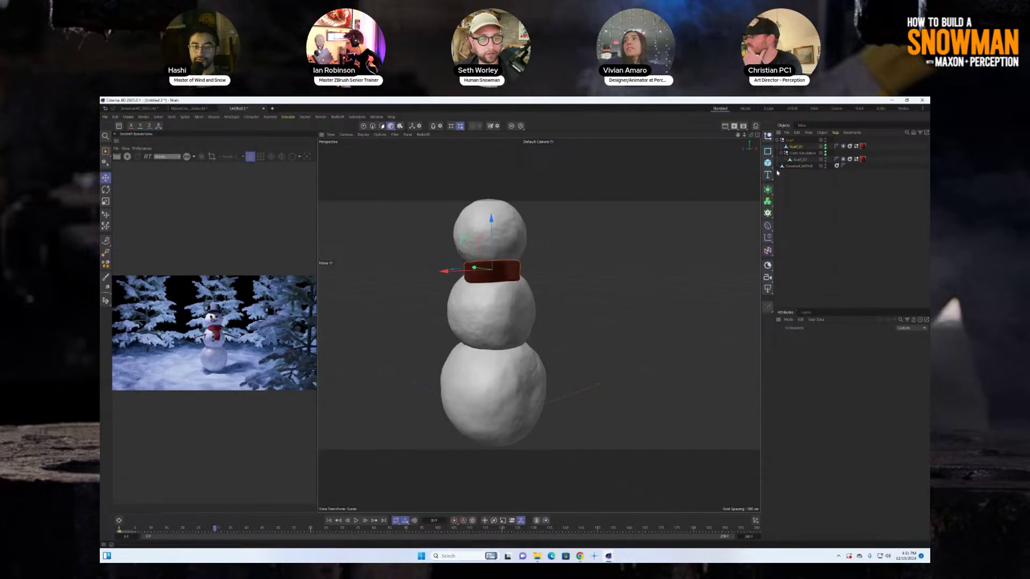
Step: Move the Cloth Simulation group's keyframes to the start of the timeline and return to frame 0
{"action": "left_click", "coordinate": [801, 161]}
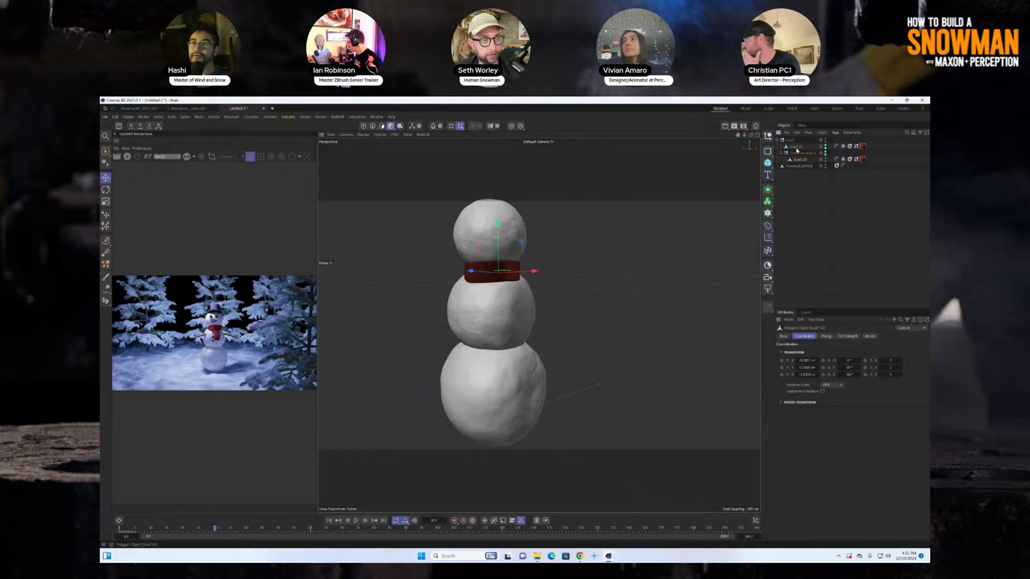
{"action": "left_click", "coordinate": [796, 147]}
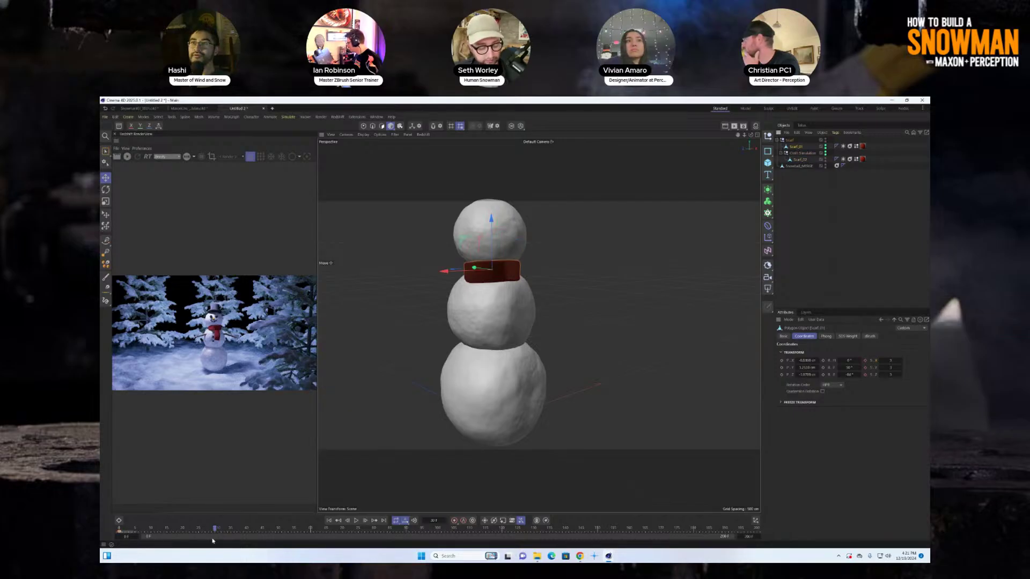
{"action": "left_click_drag", "start_coordinate": [196, 530], "coordinate": [189, 530]}
{"action": "left_click", "coordinate": [803, 153]}
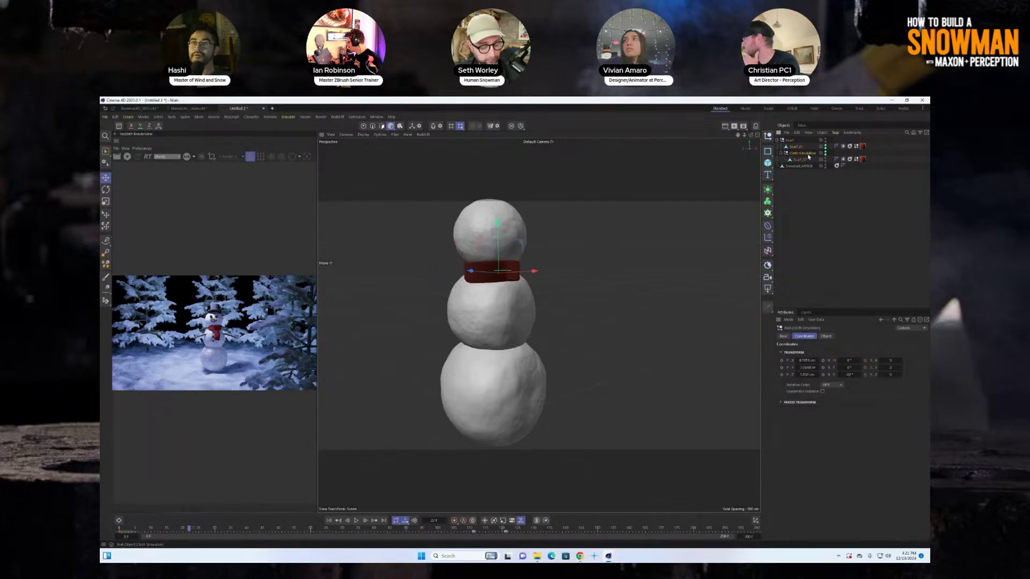
{"action": "left_click", "coordinate": [784, 337]}
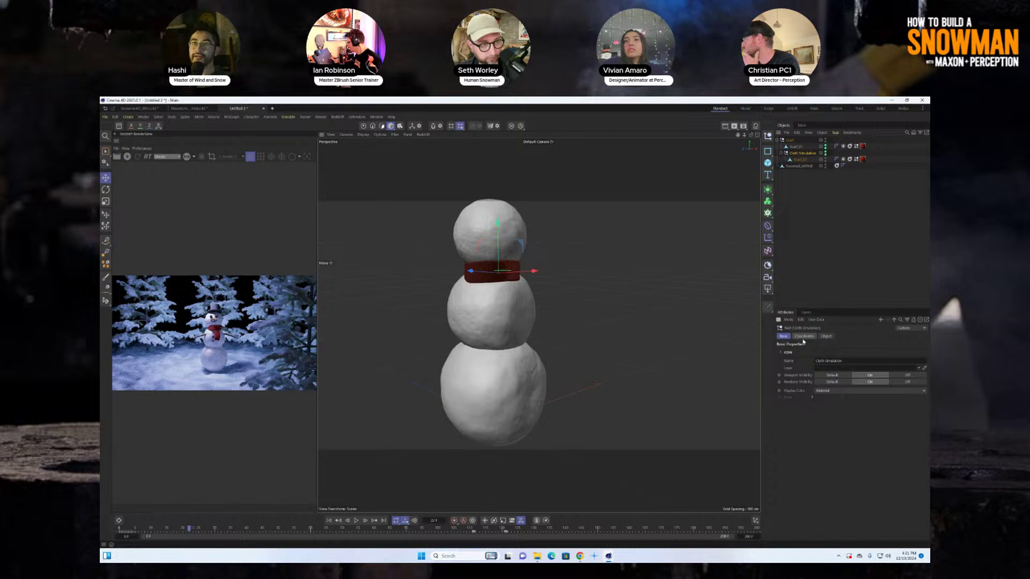
{"action": "left_click", "coordinate": [804, 336]}
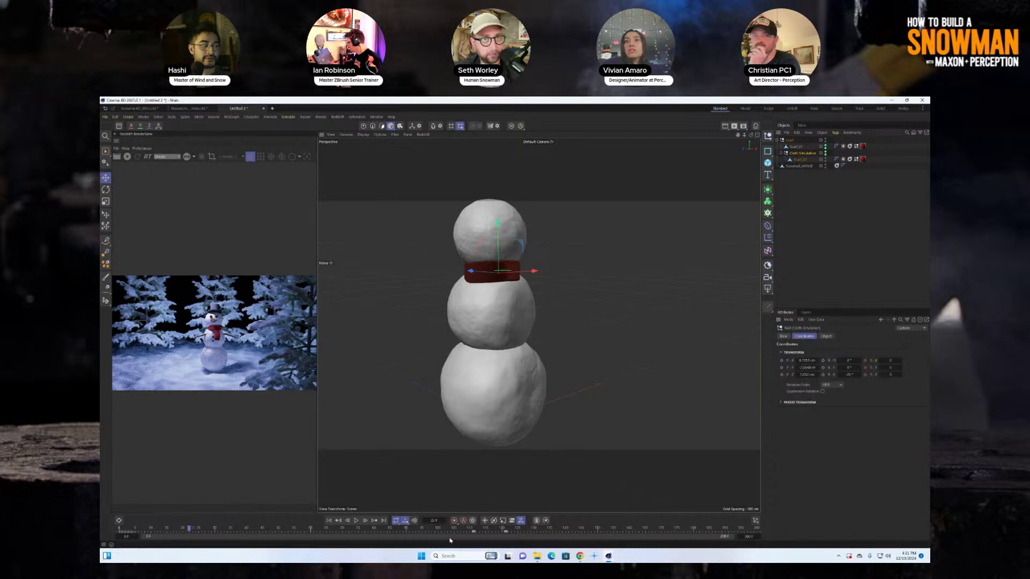
{"action": "left_click_drag", "start_coordinate": [475, 532], "coordinate": [507, 532]}
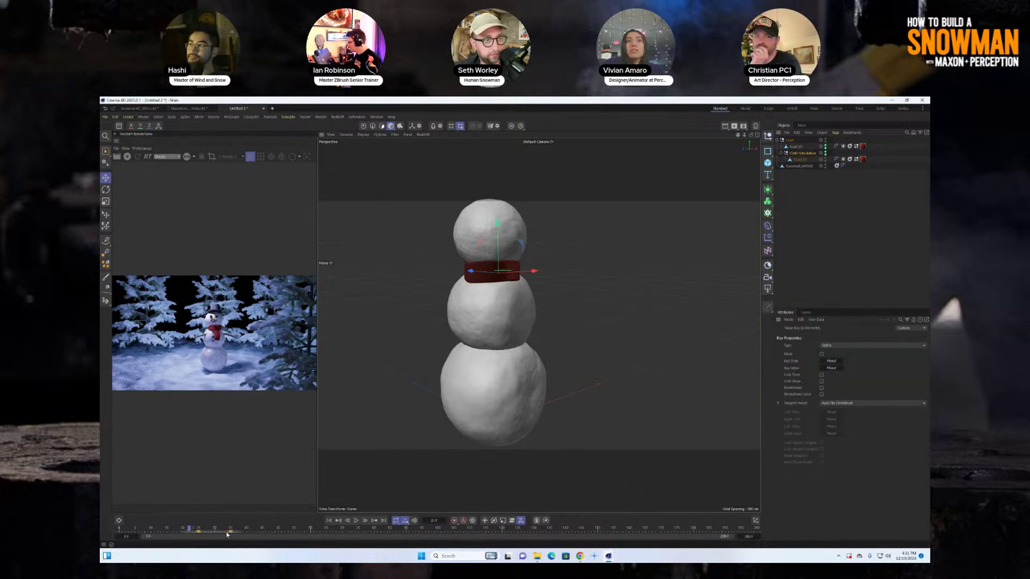
{"action": "mouse_move", "coordinate": [499, 295]}
{"action": "left_mouse_down", "text": "alt"}
{"action": "mouse_move", "coordinate": [478, 292]}
{"action": "mouse_move", "coordinate": [518, 361]}
{"action": "mouse_move", "coordinate": [505, 286]}
{"action": "mouse_move", "coordinate": [362, 299]}
{"action": "mouse_move", "coordinate": [504, 284]}
{"action": "left_mouse_up", "text": "alt"}
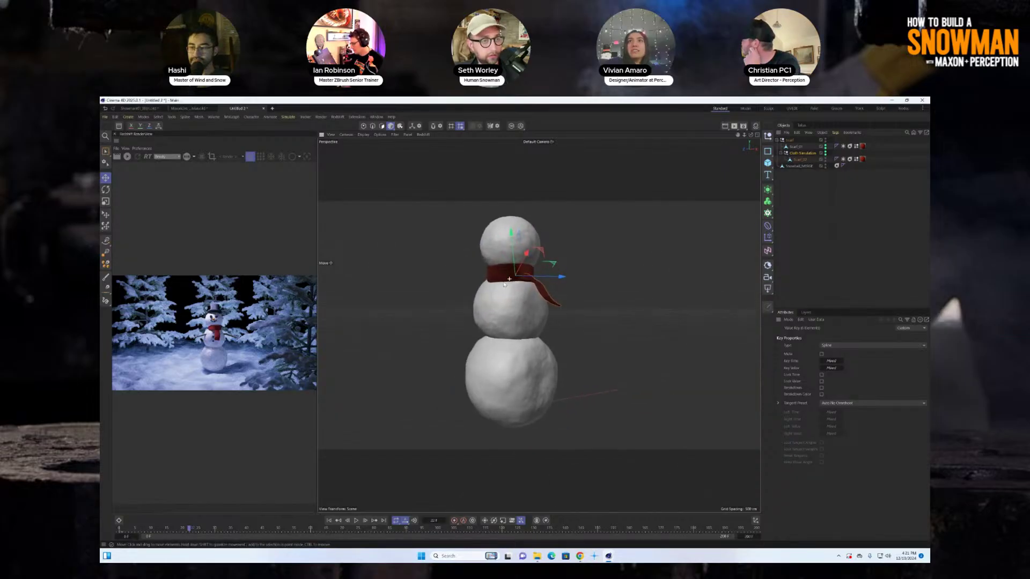
{"action": "left_click", "coordinate": [185, 529]}
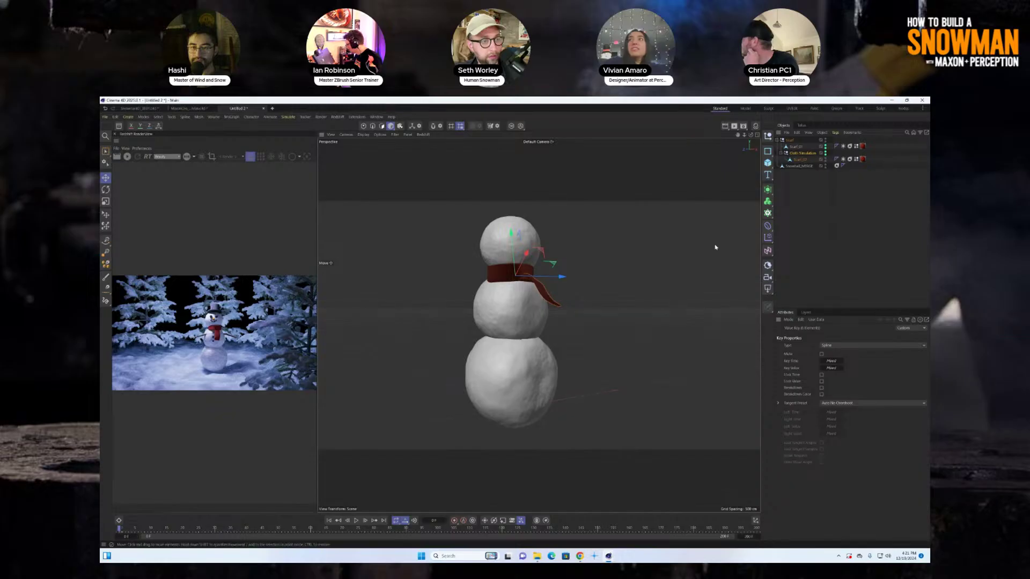
Step: Add a Cloth simulation tag to the scarf tail Scarf_02, play the scene, and rewind to frame 0
{"action": "left_click", "coordinate": [523, 274]}
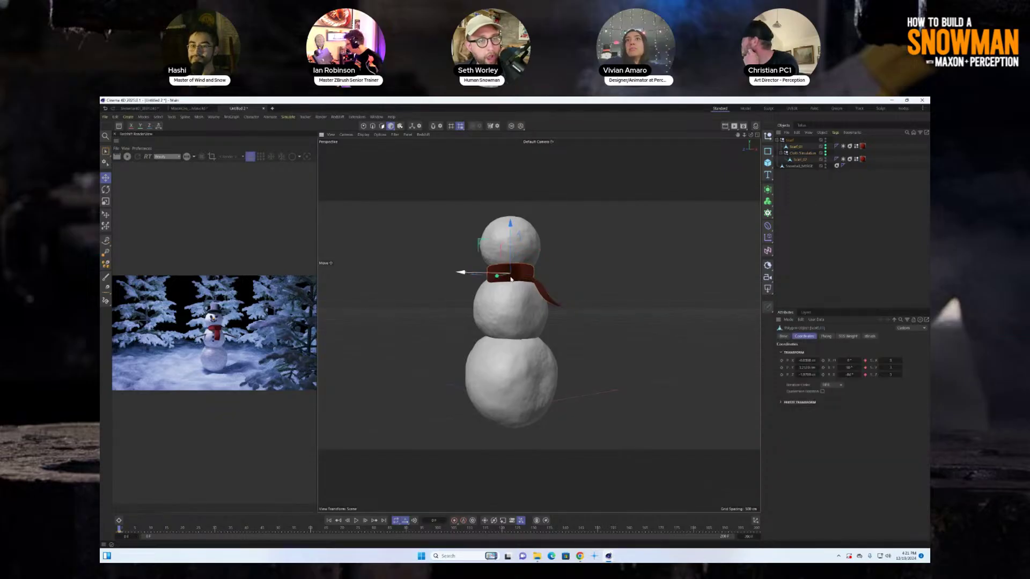
{"action": "left_click", "coordinate": [535, 285]}
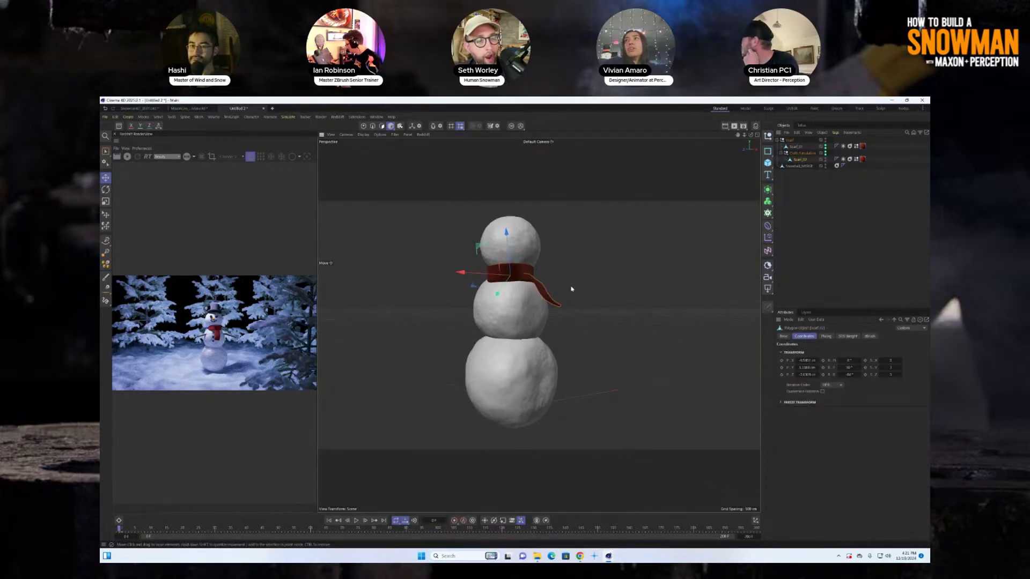
{"action": "left_click", "coordinate": [835, 133]}
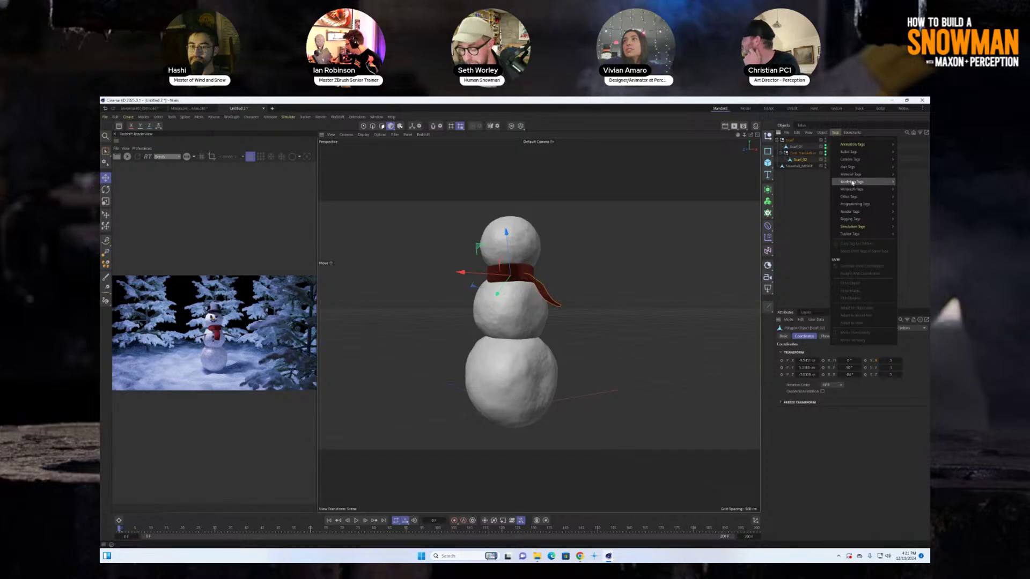
{"action": "mouse_move", "coordinate": [860, 229]}
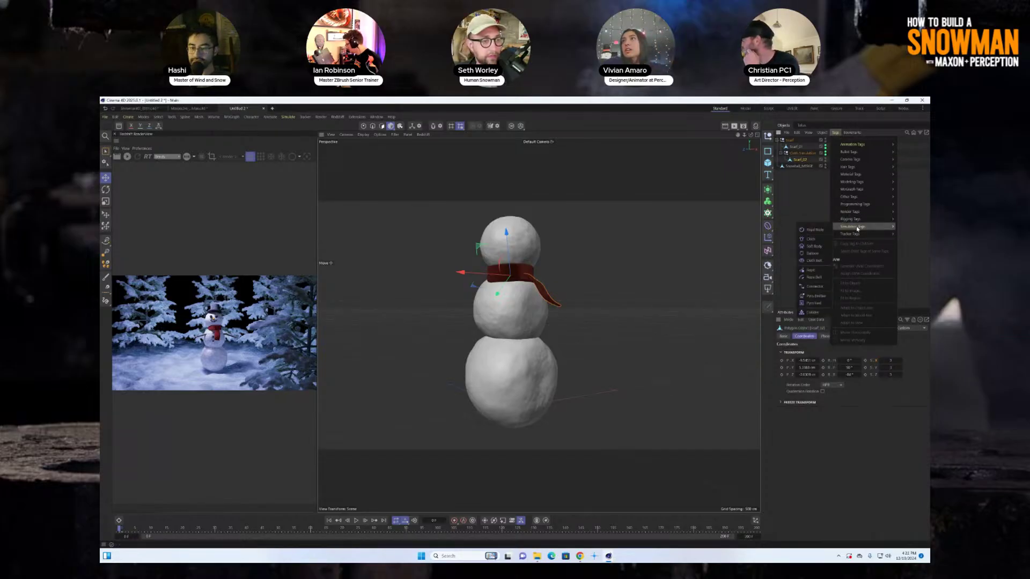
{"action": "left_click", "coordinate": [810, 240]}
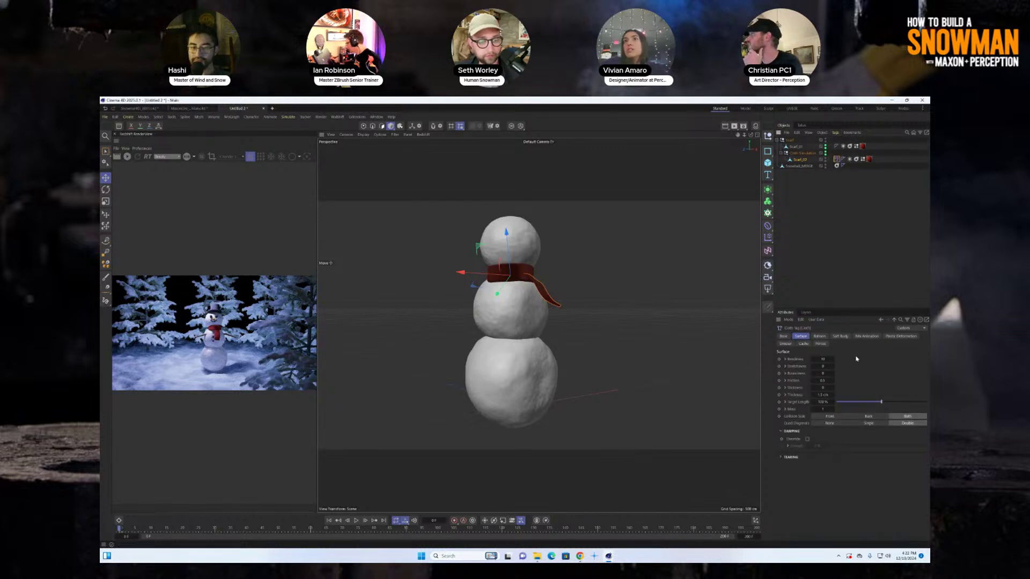
{"action": "left_click", "coordinate": [356, 521]}
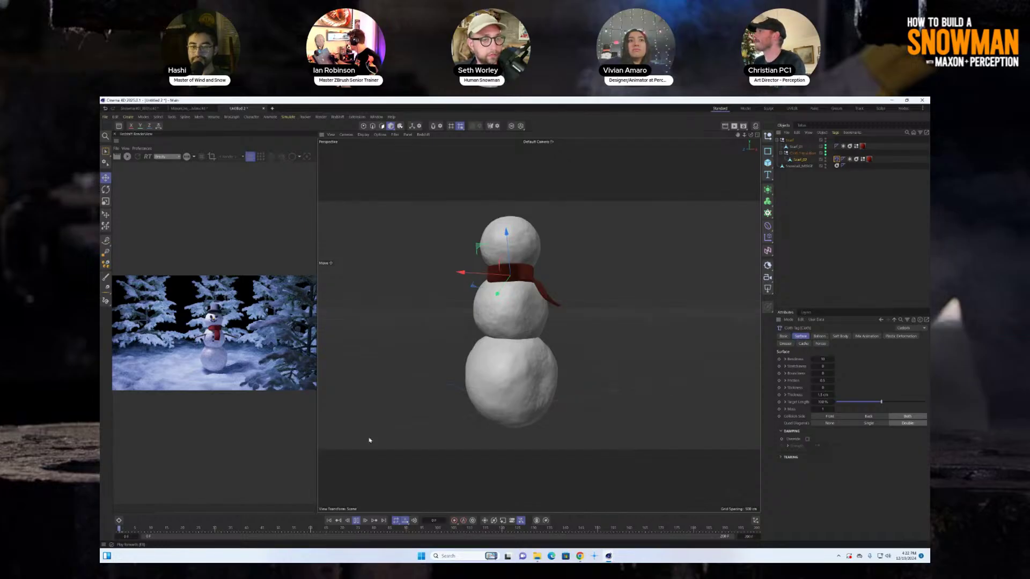
{"action": "left_click", "coordinate": [329, 521]}
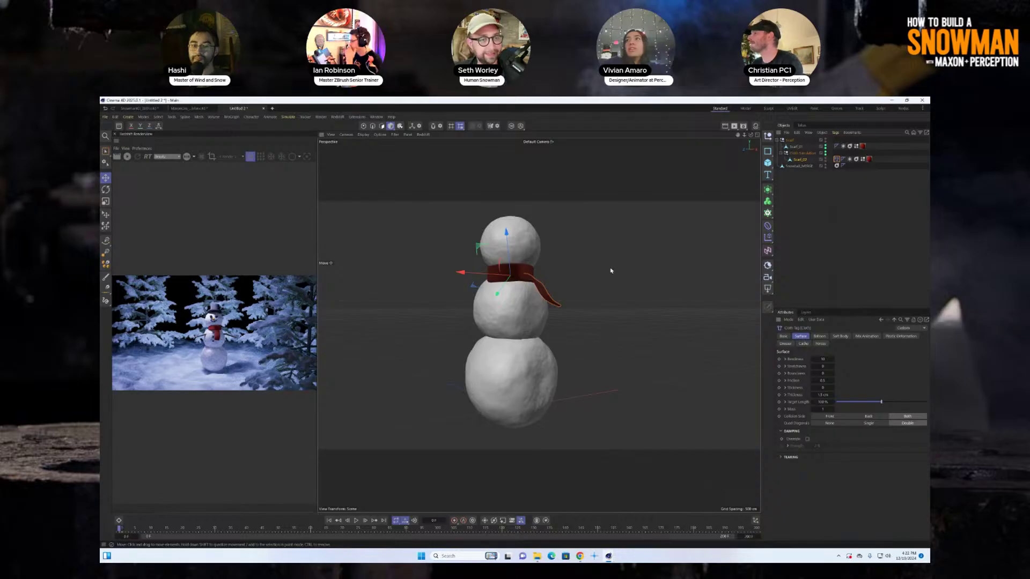
Step: Isolate Scarf_02 in solo mode and show its points up close at the neck end with the Brush Selection tool active
{"action": "left_click", "coordinate": [820, 160]}
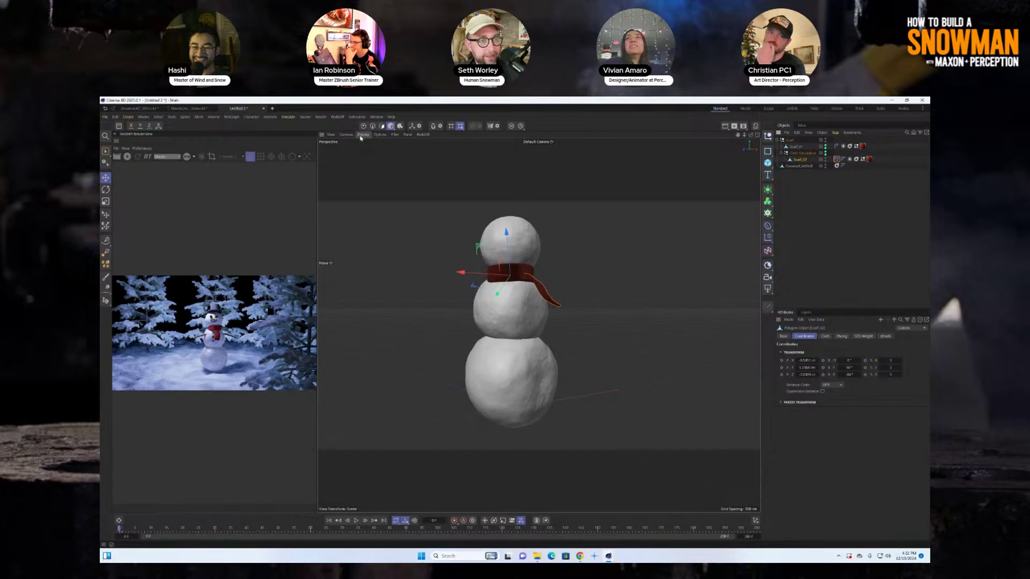
{"action": "left_click", "coordinate": [511, 126]}
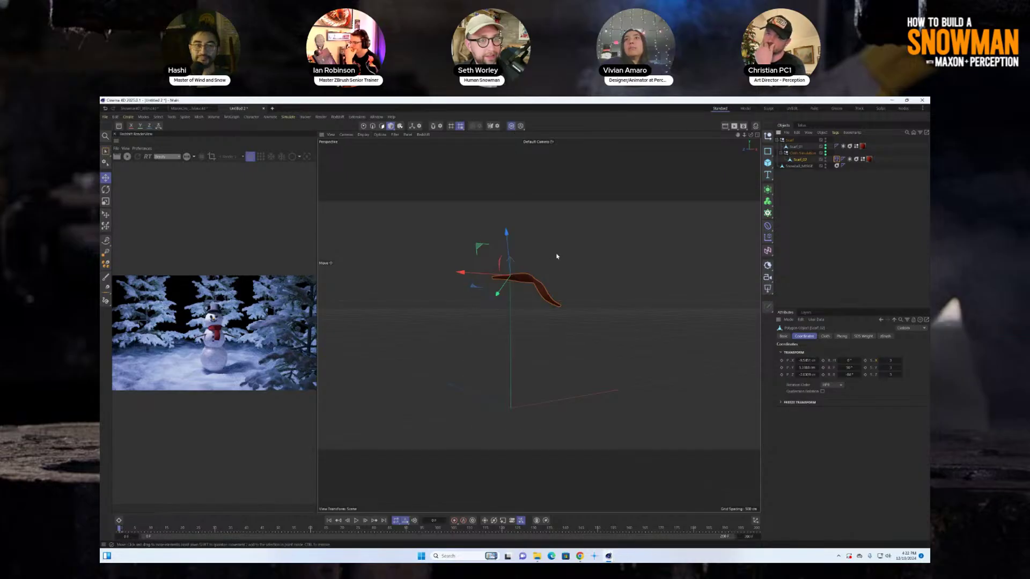
{"action": "left_click", "coordinate": [363, 126]}
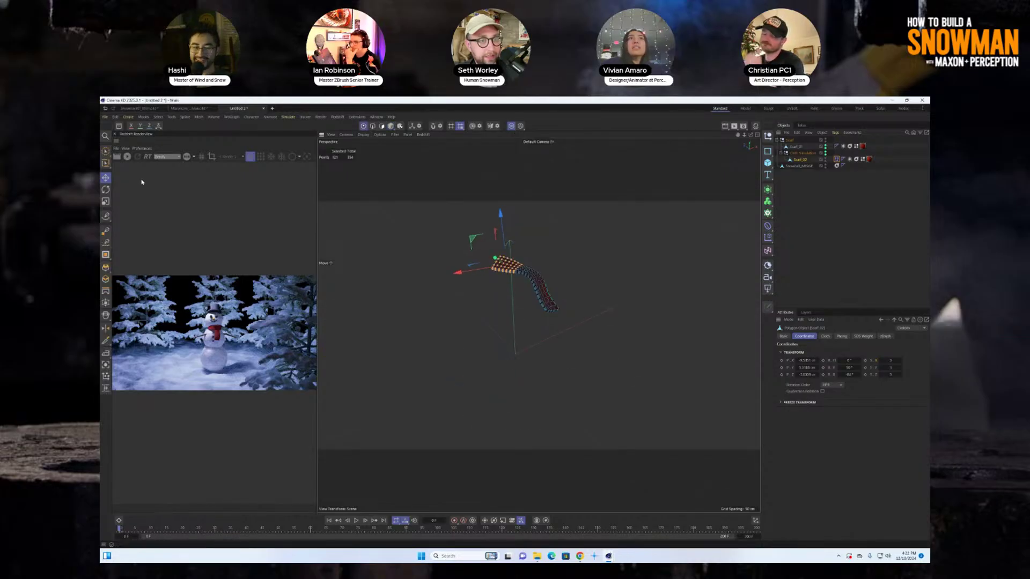
{"action": "left_click", "coordinate": [106, 152]}
{"action": "scroll", "coordinate": [521, 273], "scroll_direction": "up", "scroll_amount": 1}
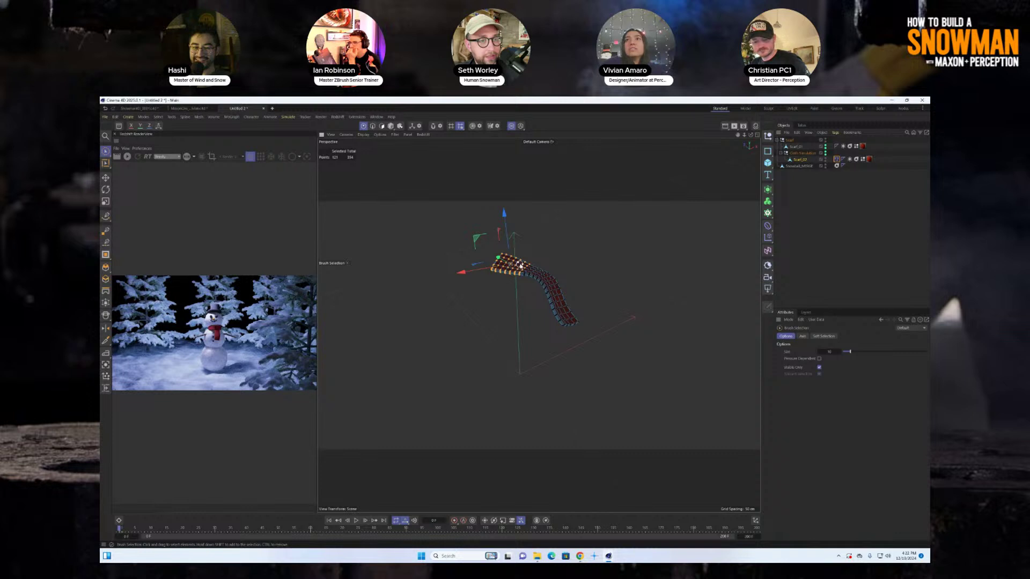
{"action": "scroll", "coordinate": [520, 266], "scroll_direction": "up", "scroll_amount": 6}
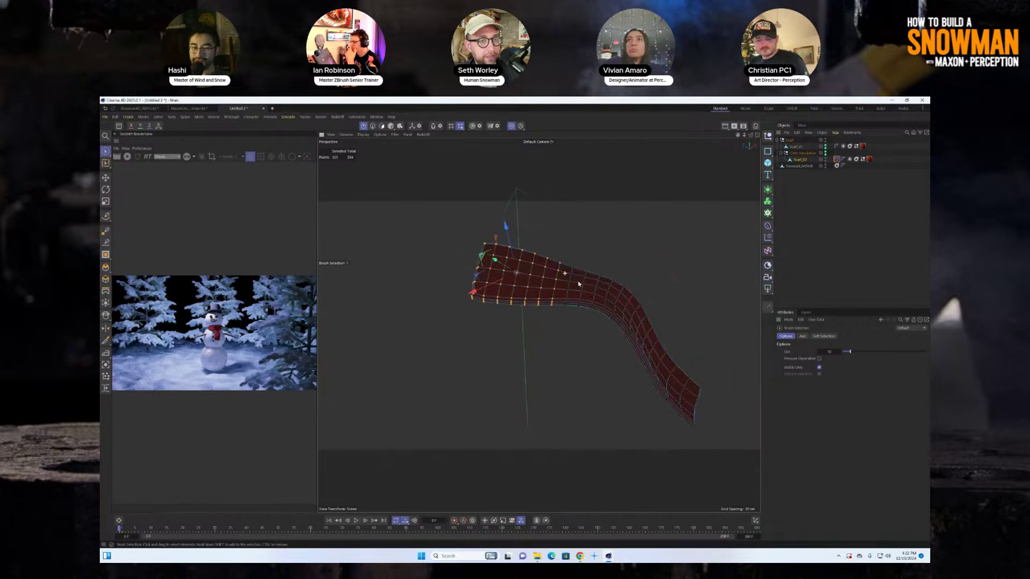
{"action": "left_click_drag", "start_coordinate": [578, 284], "coordinate": [559, 242], "text": "alt"}
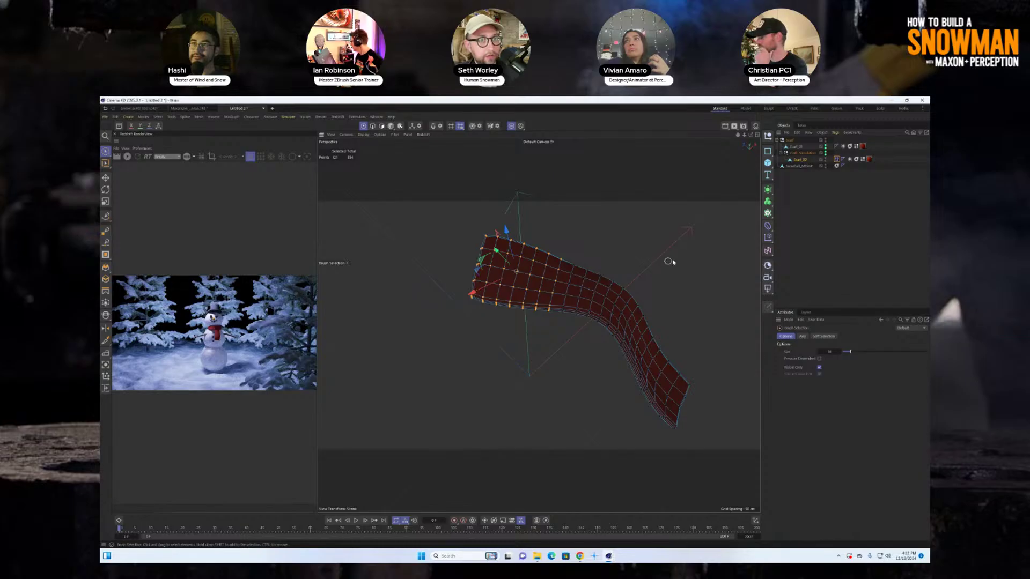
Step: Set the selected neck-end points of Scarf_02 as fixed points in its Cloth tag's Dresser settings
{"action": "left_click", "coordinate": [837, 160]}
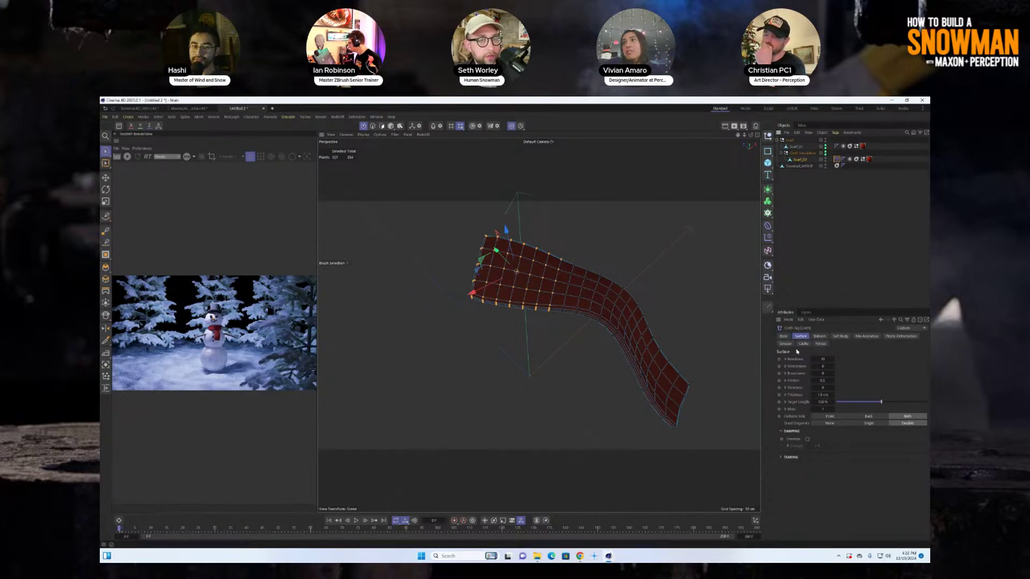
{"action": "left_click", "coordinate": [821, 345]}
{"action": "left_click", "coordinate": [786, 344]}
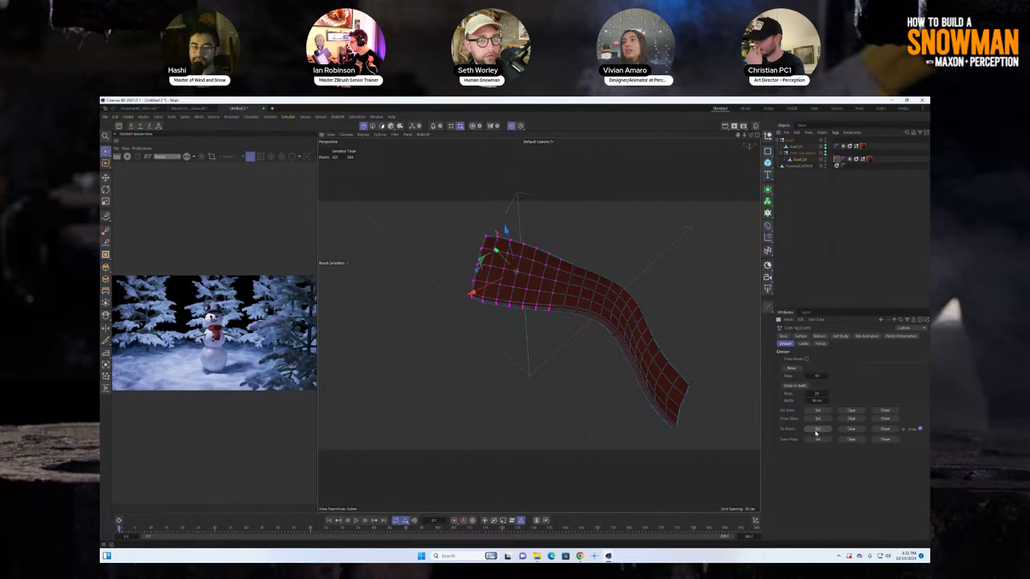
Step: Play the scarf tail's cloth simulation with its fixed neck points and rewind to frame 0
{"action": "left_click", "coordinate": [357, 522]}
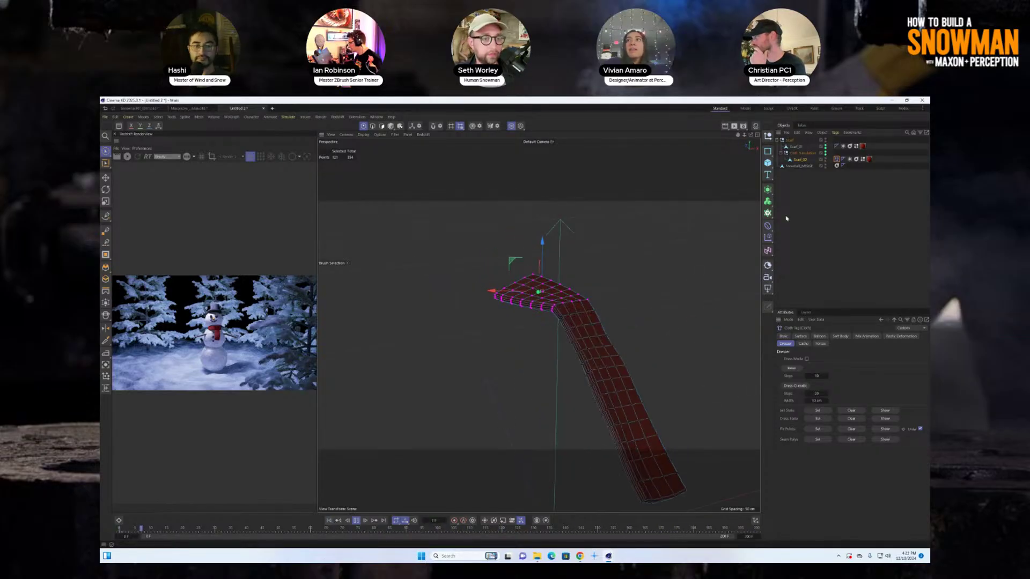
{"action": "left_click", "coordinate": [329, 521]}
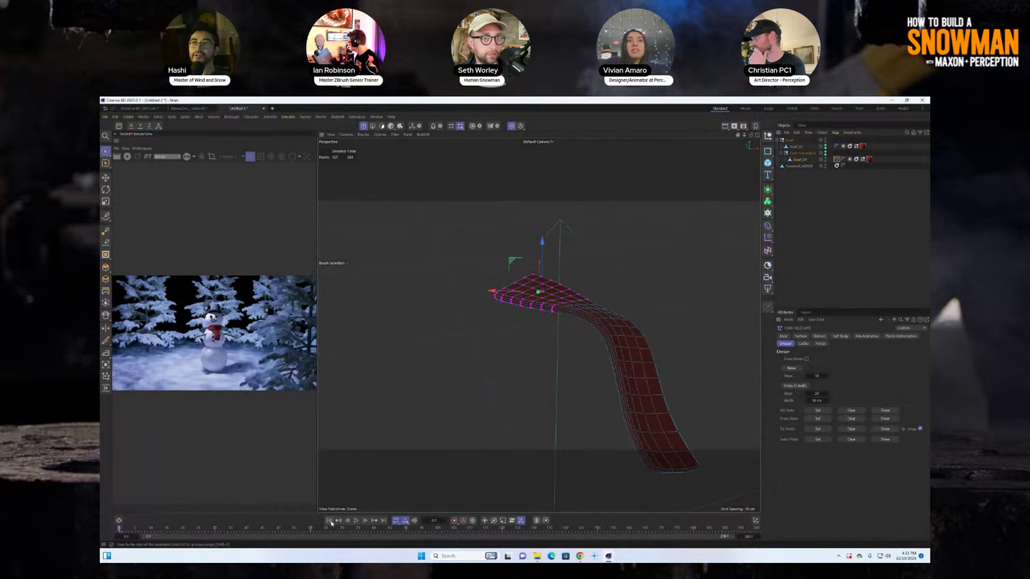
Step: Turn off solo mode and add a Collider simulation tag to the merged snowman mesh
{"action": "left_click", "coordinate": [801, 167]}
{"action": "left_click", "coordinate": [512, 127]}
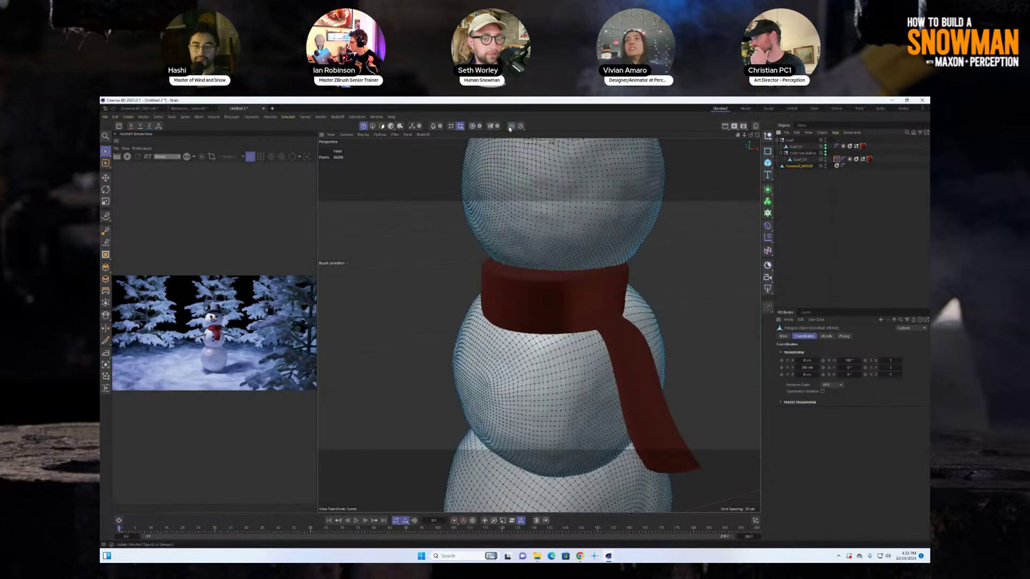
{"action": "left_click", "coordinate": [835, 134]}
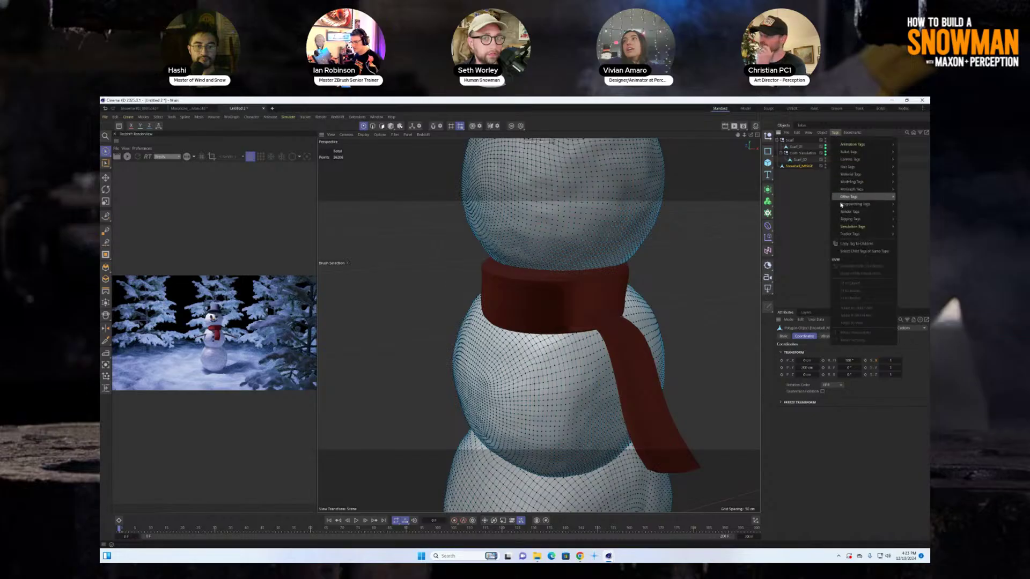
{"action": "mouse_move", "coordinate": [848, 227]}
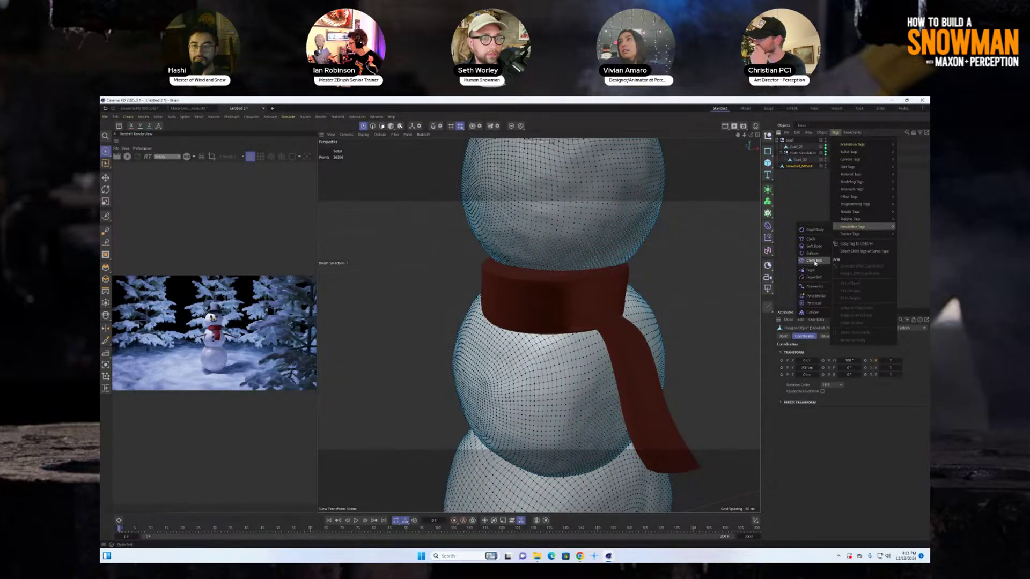
{"action": "left_click", "coordinate": [814, 312]}
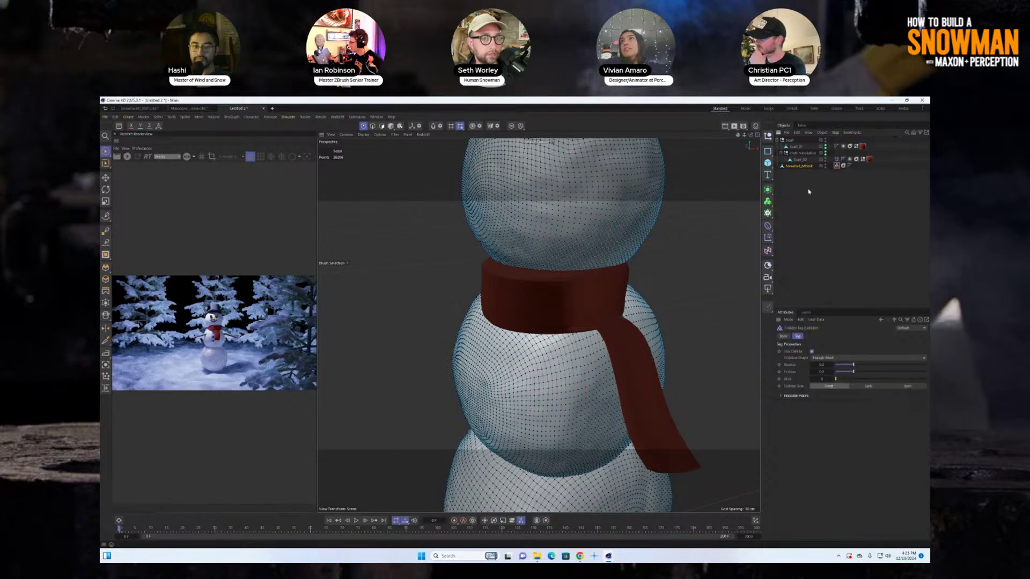
Step: Play the scarf tail simulation against the snowman collider, stop it, and return to frame 0
{"action": "left_click", "coordinate": [355, 521]}
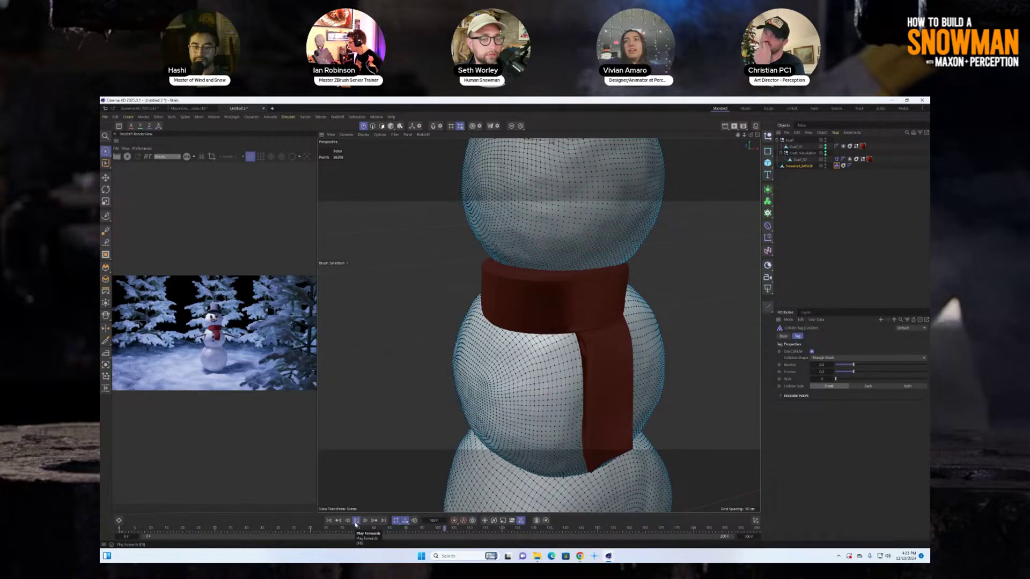
{"action": "left_click", "coordinate": [356, 522]}
{"action": "left_click", "coordinate": [328, 522]}
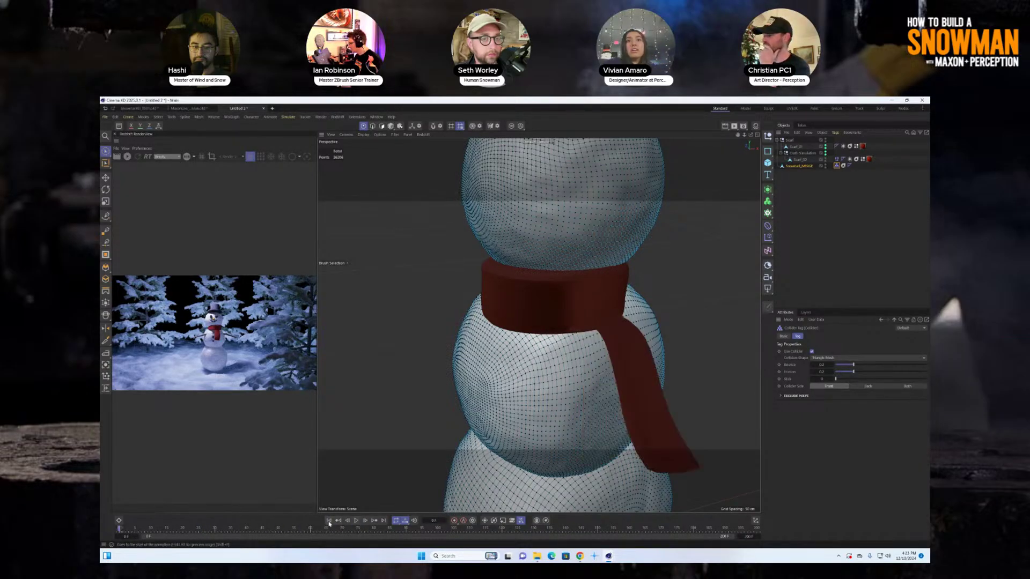
Step: Switch to the snowy forest scene with the snowman and widen the Redshift RenderView beside the viewport
{"action": "left_click", "coordinate": [137, 109]}
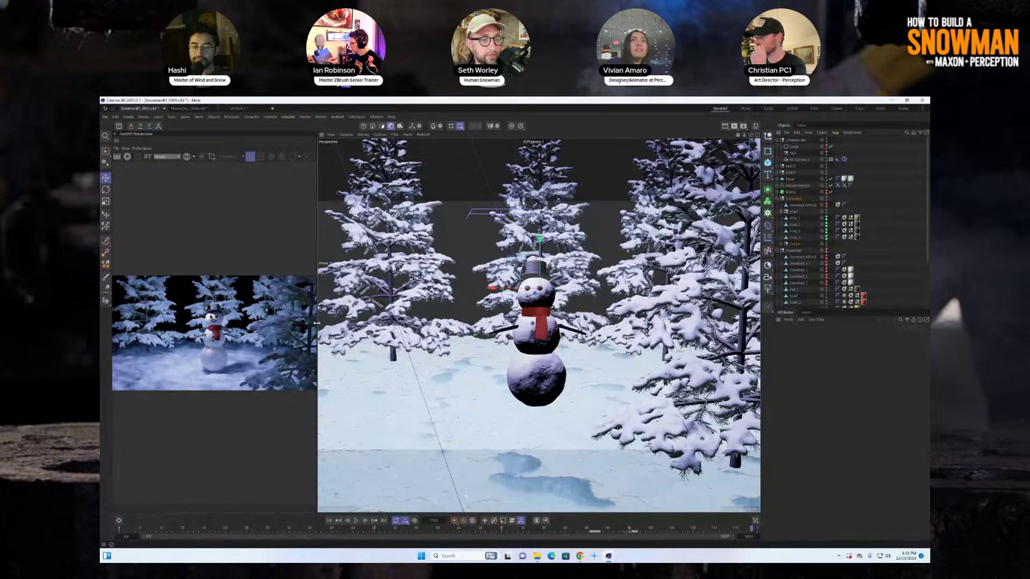
{"action": "left_click_drag", "start_coordinate": [316, 327], "coordinate": [384, 327]}
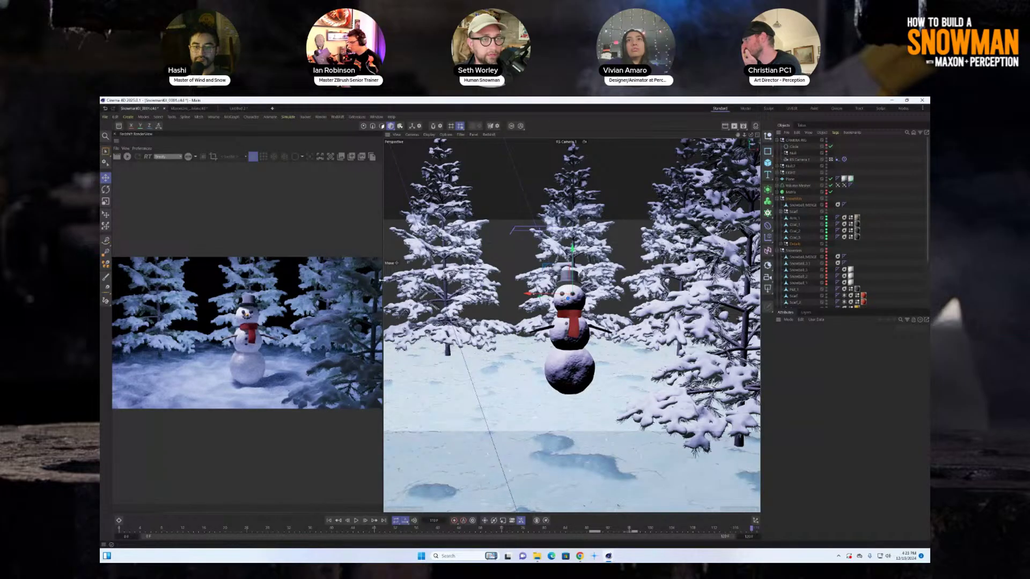
{"action": "left_click_drag", "start_coordinate": [384, 284], "coordinate": [354, 283]}
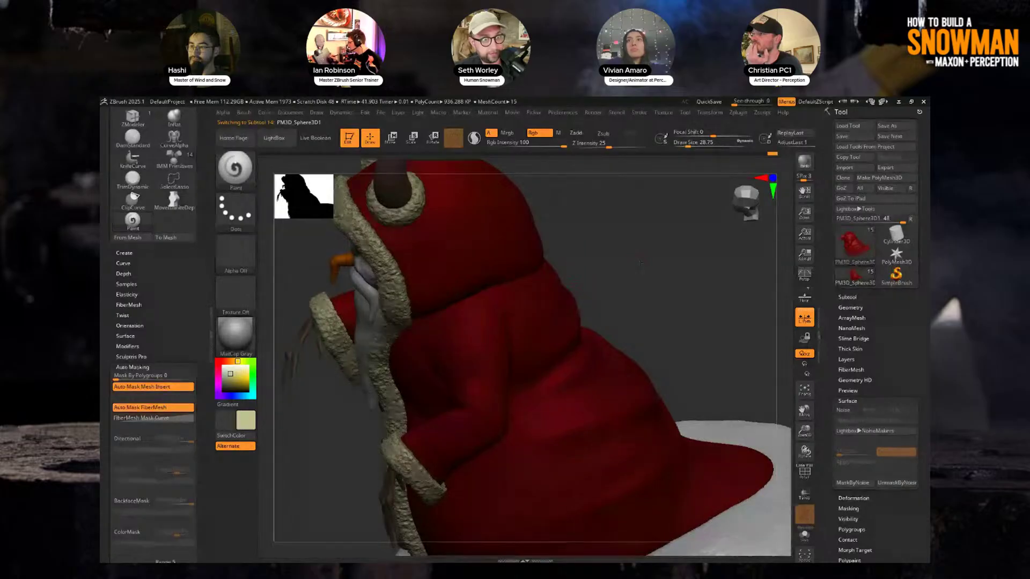
Step: Switch to ZBrush and paint a cream rectangular patch outline on the red coat's upper sleeve with a draw size of about 18
{"action": "key", "text": "f"}
{"action": "left_click_drag", "start_coordinate": [620, 266], "coordinate": [589, 283]}
{"action": "key", "text": "s"}
{"action": "mouse_move", "coordinate": [508, 318]}
{"action": "left_mouse_down"}
{"action": "mouse_move", "coordinate": [463, 378]}
{"action": "mouse_move", "coordinate": [500, 381]}
{"action": "left_mouse_up"}
{"action": "right_click_drag", "start_coordinate": [516, 367], "coordinate": [502, 351]}
{"action": "left_click_drag", "start_coordinate": [500, 311], "coordinate": [505, 383]}
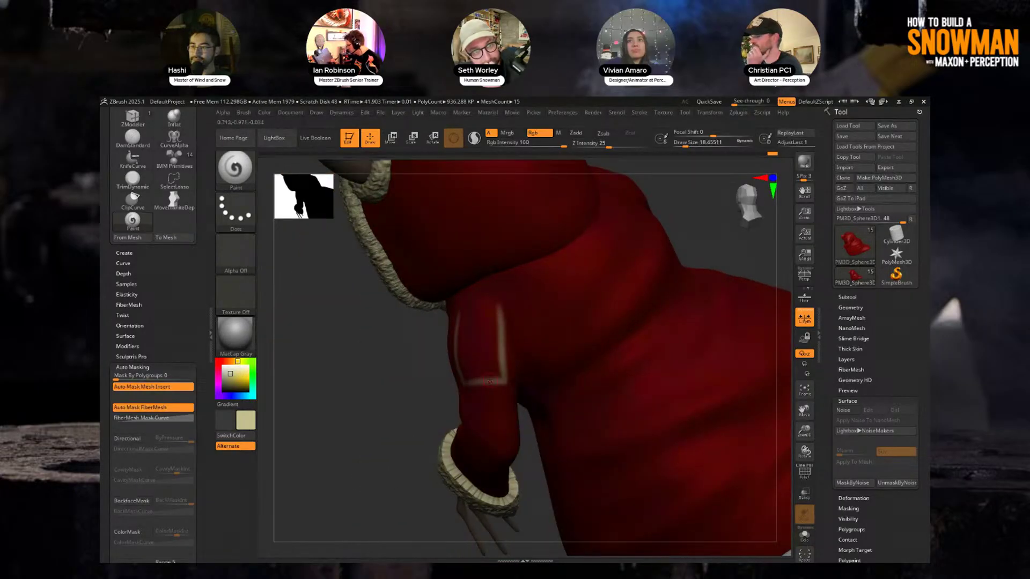
{"action": "right_click_drag", "start_coordinate": [490, 381], "coordinate": [425, 392]}
{"action": "left_click_drag", "start_coordinate": [473, 314], "coordinate": [450, 312]}
{"action": "mouse_move", "coordinate": [648, 207]}
{"action": "right_mouse_down", "text": "ctrl"}
{"action": "mouse_move", "coordinate": [630, 278]}
{"action": "mouse_move", "coordinate": [686, 249]}
{"action": "mouse_move", "coordinate": [623, 246]}
{"action": "mouse_move", "coordinate": [620, 257]}
{"action": "right_mouse_up", "text": "ctrl"}
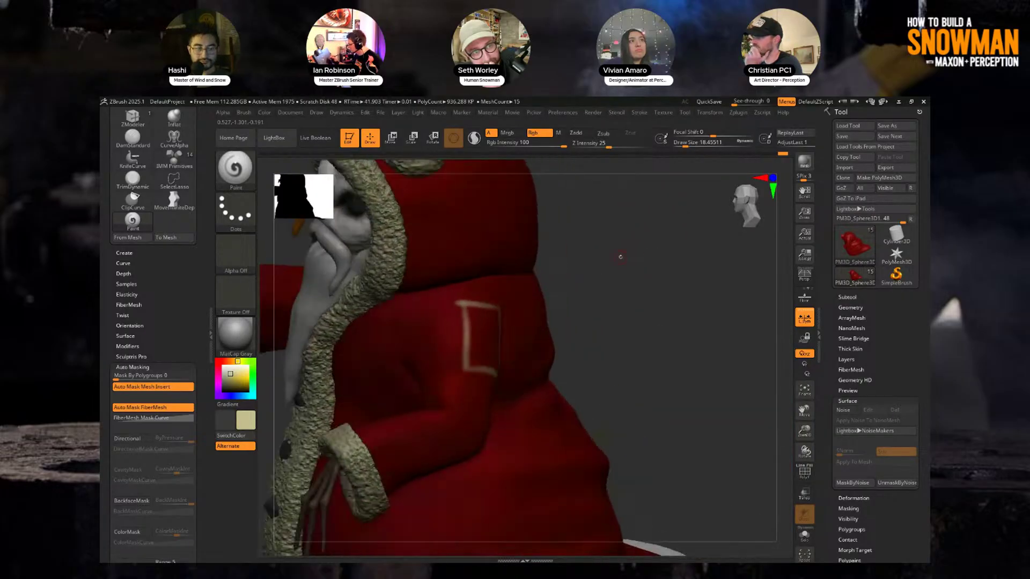
{"action": "left_click_drag", "start_coordinate": [459, 305], "coordinate": [463, 311]}
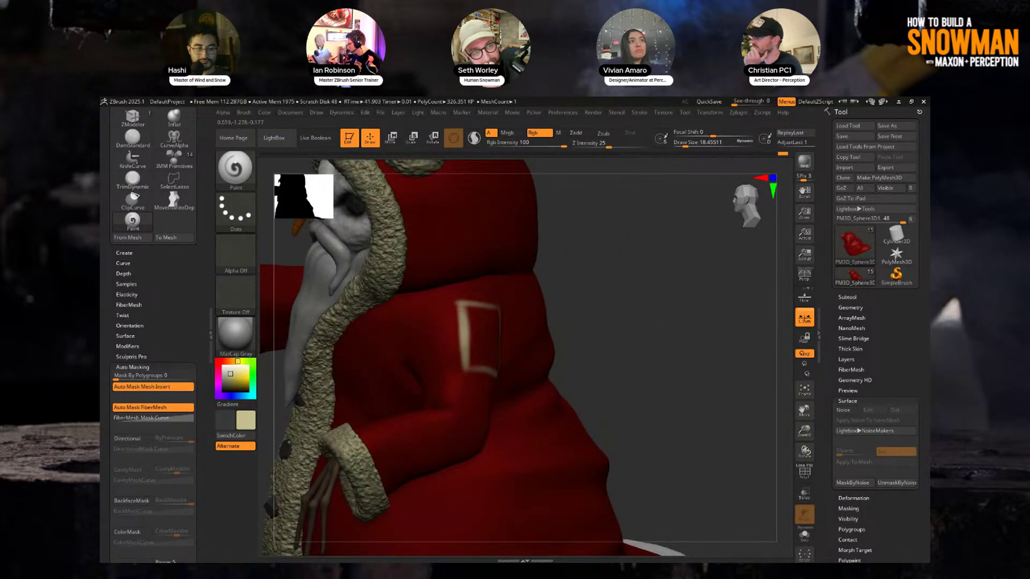
{"action": "right_click_drag", "start_coordinate": [462, 311], "coordinate": [453, 372]}
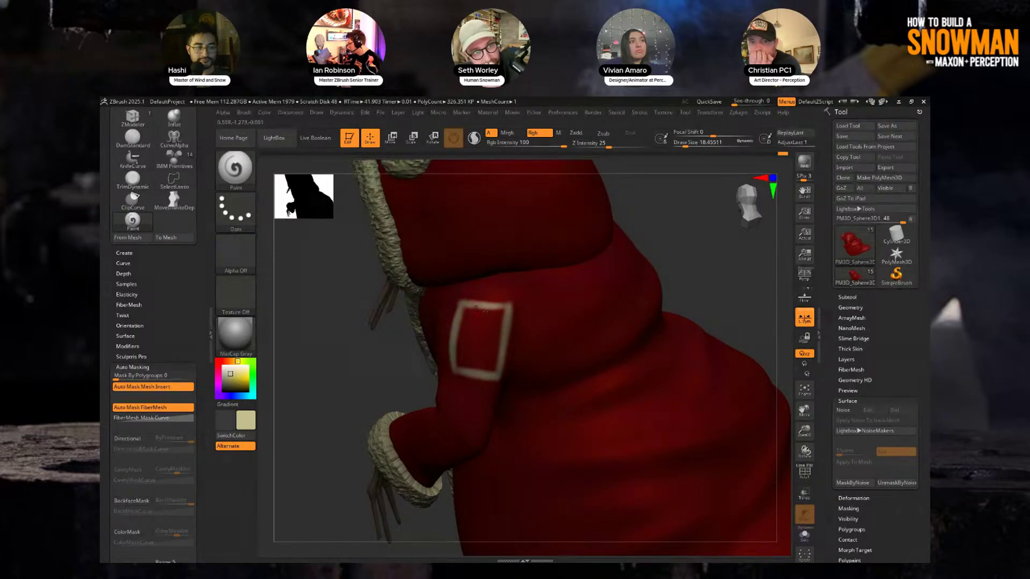
Step: Try to paint the cream edges of a larger patch on the coat's side below the elbow
{"action": "mouse_move", "coordinate": [695, 246]}
{"action": "right_mouse_down"}
{"action": "mouse_move", "coordinate": [651, 269]}
{"action": "mouse_move", "coordinate": [676, 292]}
{"action": "mouse_move", "coordinate": [665, 267]}
{"action": "right_mouse_up"}
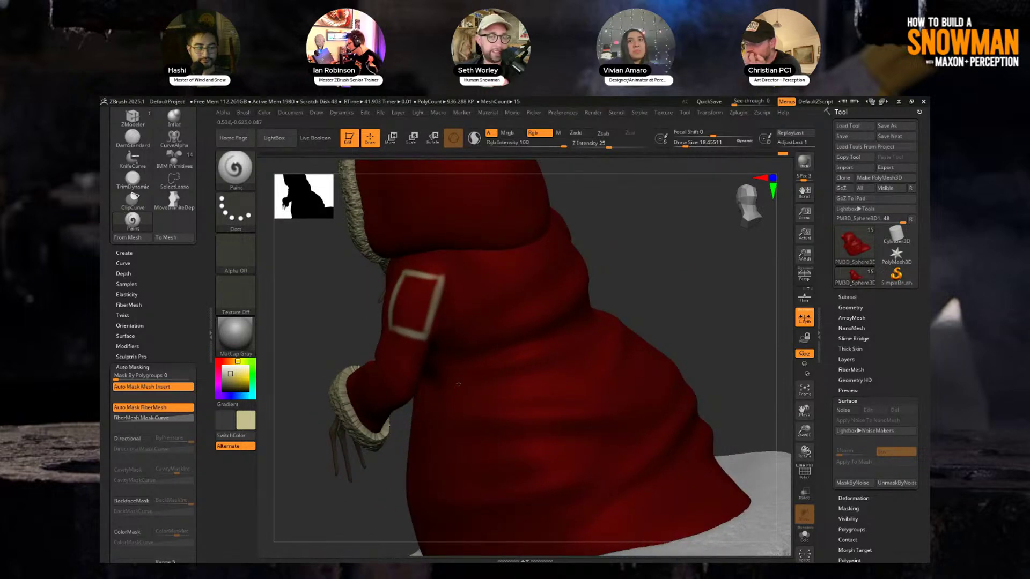
{"action": "left_click_drag", "start_coordinate": [459, 384], "coordinate": [447, 450]}
{"action": "mouse_move", "coordinate": [649, 277]}
{"action": "right_mouse_down"}
{"action": "mouse_move", "coordinate": [644, 259]}
{"action": "mouse_move", "coordinate": [633, 268]}
{"action": "right_mouse_up"}
{"action": "left_click_drag", "start_coordinate": [447, 354], "coordinate": [528, 329]}
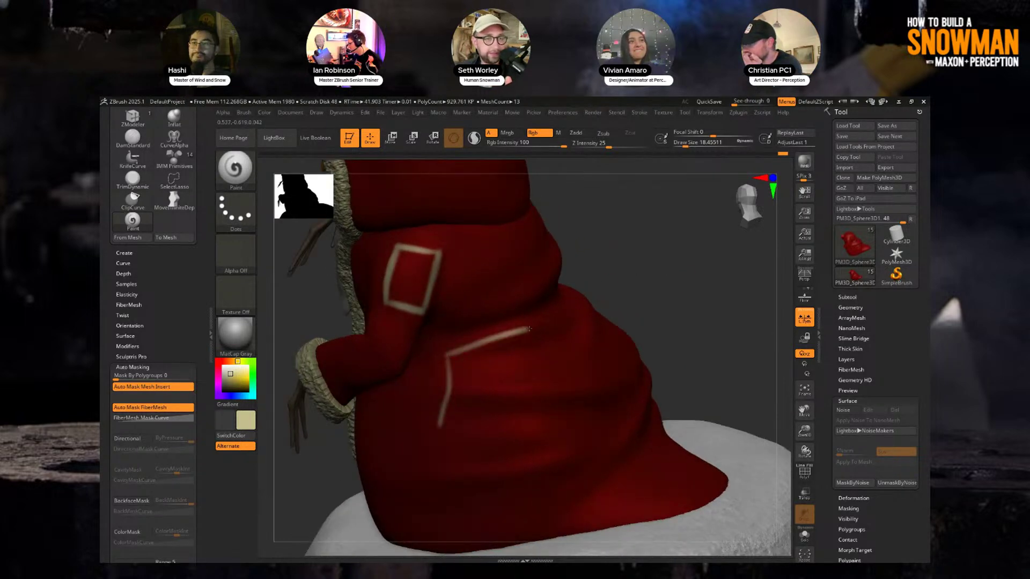
{"action": "key", "text": "ctrl+z"}
{"action": "key", "text": "ctrl+z"}
{"action": "left_click_drag", "start_coordinate": [457, 358], "coordinate": [469, 436]}
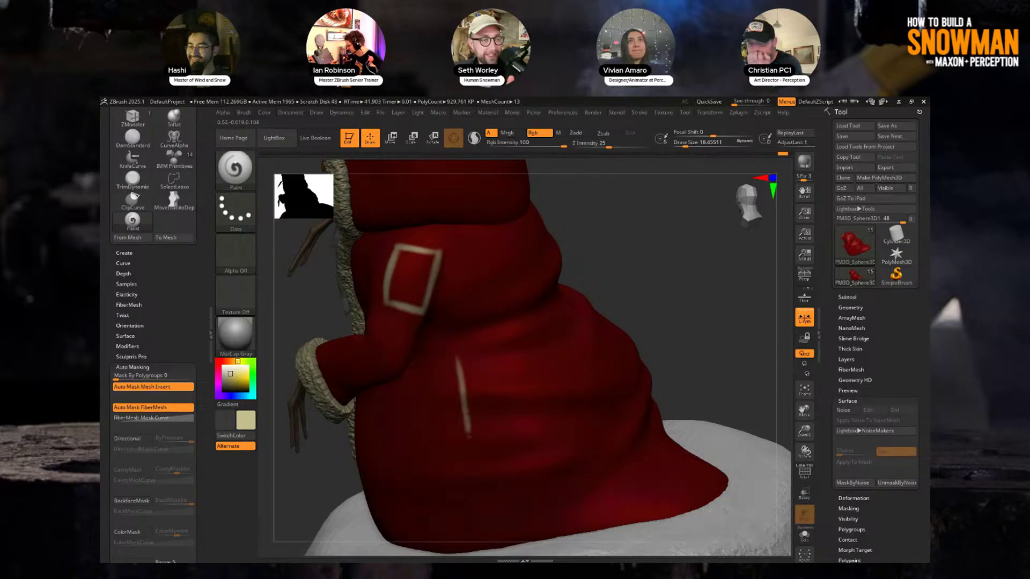
{"action": "mouse_move", "coordinate": [459, 358]}
{"action": "left_mouse_down"}
{"action": "mouse_move", "coordinate": [529, 342]}
{"action": "mouse_move", "coordinate": [547, 426]}
{"action": "mouse_move", "coordinate": [468, 437]}
{"action": "left_mouse_up"}
Step: Try to paint a cream rectangular patch outline on the opposite side of the coat below the arm
{"action": "mouse_move", "coordinate": [573, 393]}
{"action": "right_mouse_down"}
{"action": "mouse_move", "coordinate": [630, 281]}
{"action": "mouse_move", "coordinate": [613, 278]}
{"action": "right_mouse_up"}
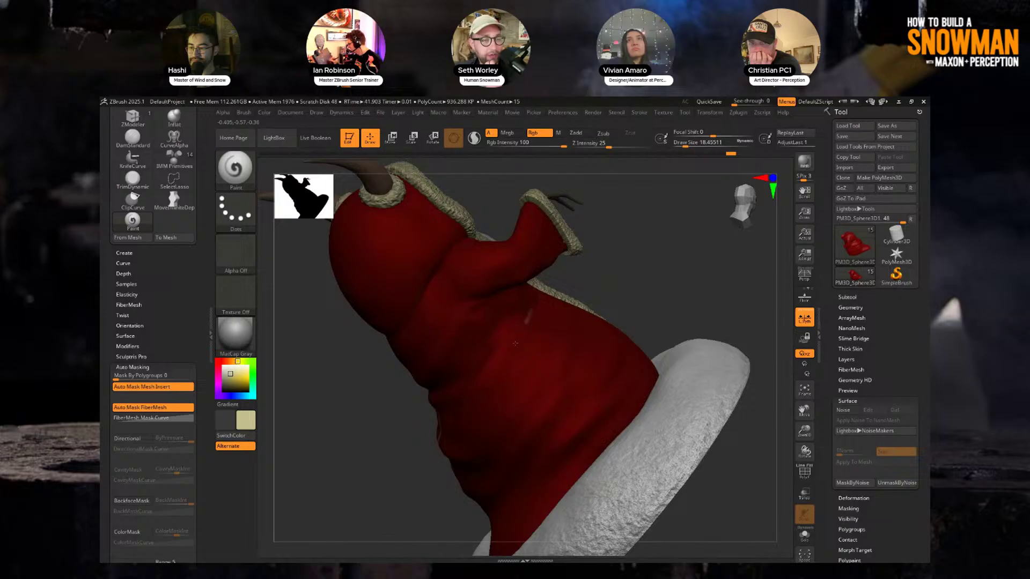
{"action": "right_click_drag", "start_coordinate": [538, 436], "coordinate": [532, 421]}
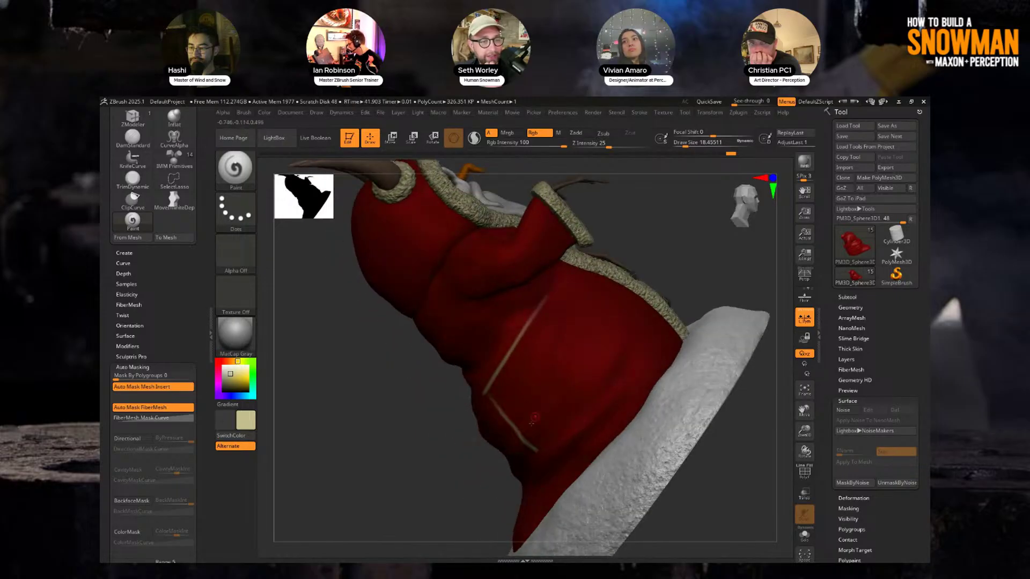
{"action": "key", "text": "ctrl+z"}
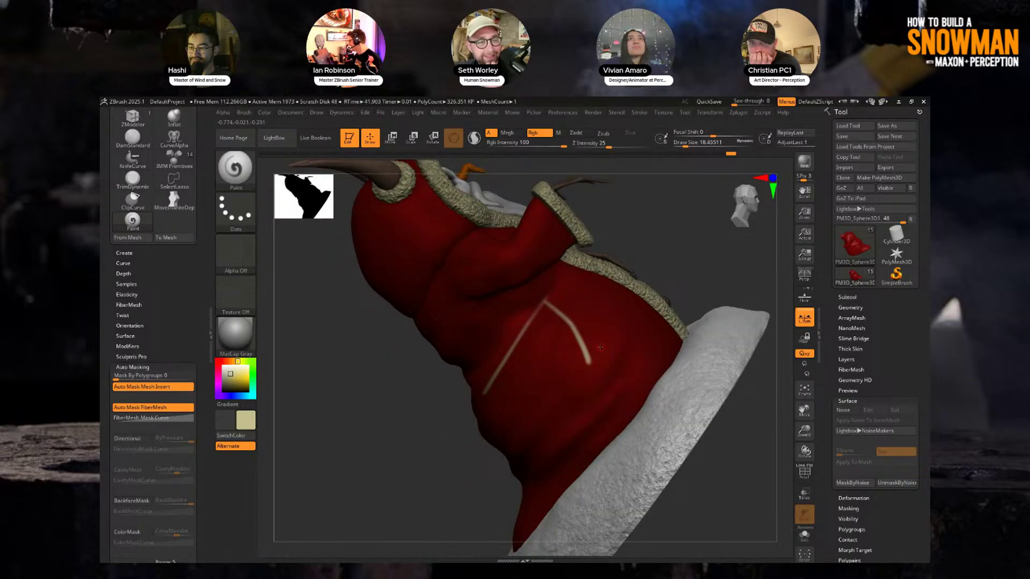
{"action": "right_click_drag", "start_coordinate": [665, 254], "coordinate": [568, 303]}
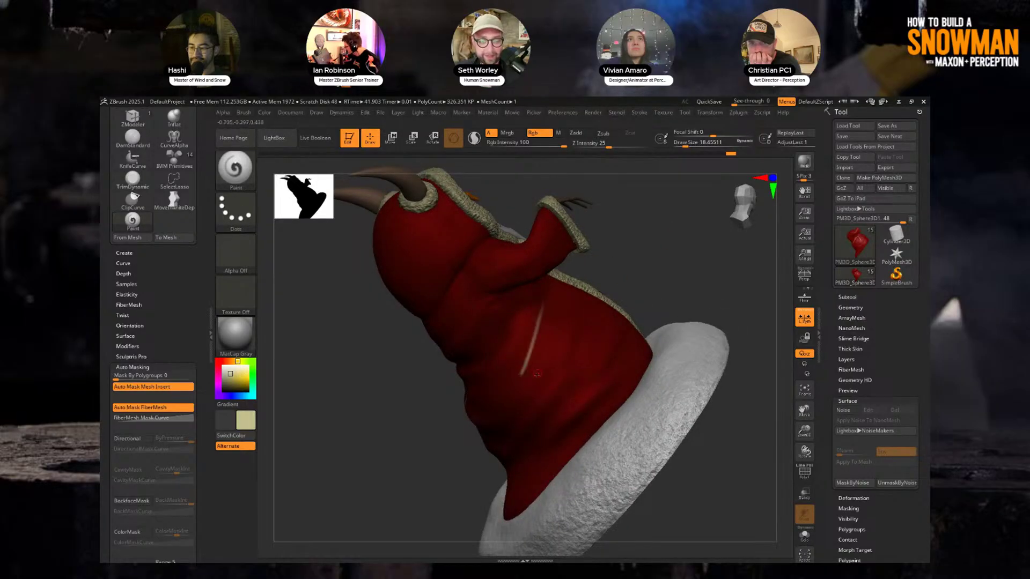
{"action": "right_click_drag", "start_coordinate": [631, 287], "coordinate": [591, 320]}
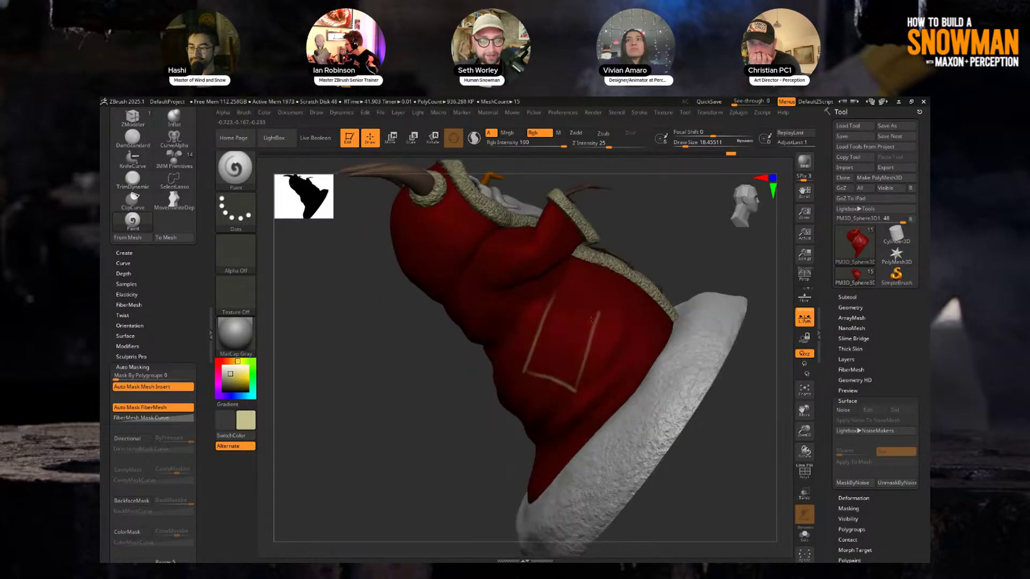
{"action": "mouse_move", "coordinate": [644, 247]}
{"action": "right_mouse_down"}
{"action": "mouse_move", "coordinate": [679, 231]}
{"action": "mouse_move", "coordinate": [639, 244]}
{"action": "mouse_move", "coordinate": [664, 223]}
{"action": "mouse_move", "coordinate": [667, 253]}
{"action": "mouse_move", "coordinate": [645, 262]}
{"action": "mouse_move", "coordinate": [681, 232]}
{"action": "mouse_move", "coordinate": [618, 249]}
{"action": "mouse_move", "coordinate": [603, 285]}
{"action": "mouse_move", "coordinate": [616, 217]}
{"action": "right_mouse_up"}
{"action": "key", "text": "f"}
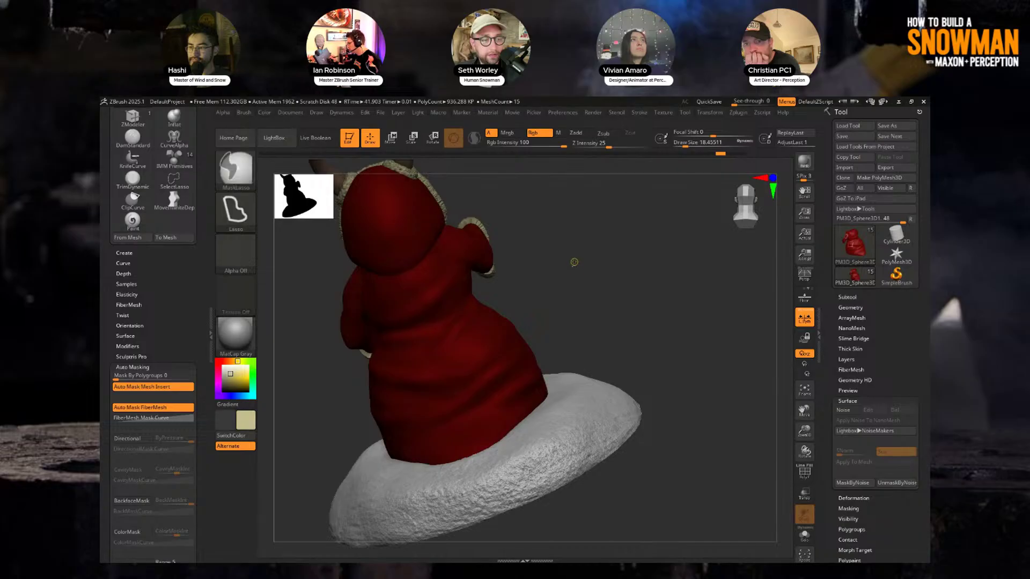
Step: Switch to the IMM PrimitivesH insert brush
{"action": "key", "text": "b"}
{"action": "key", "text": "i"}
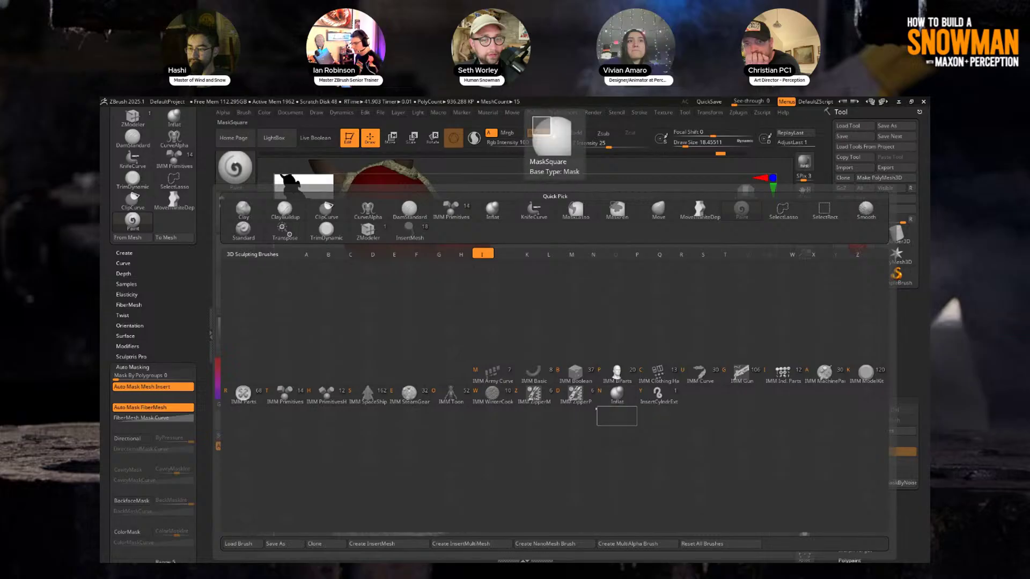
{"action": "left_click", "coordinate": [328, 396]}
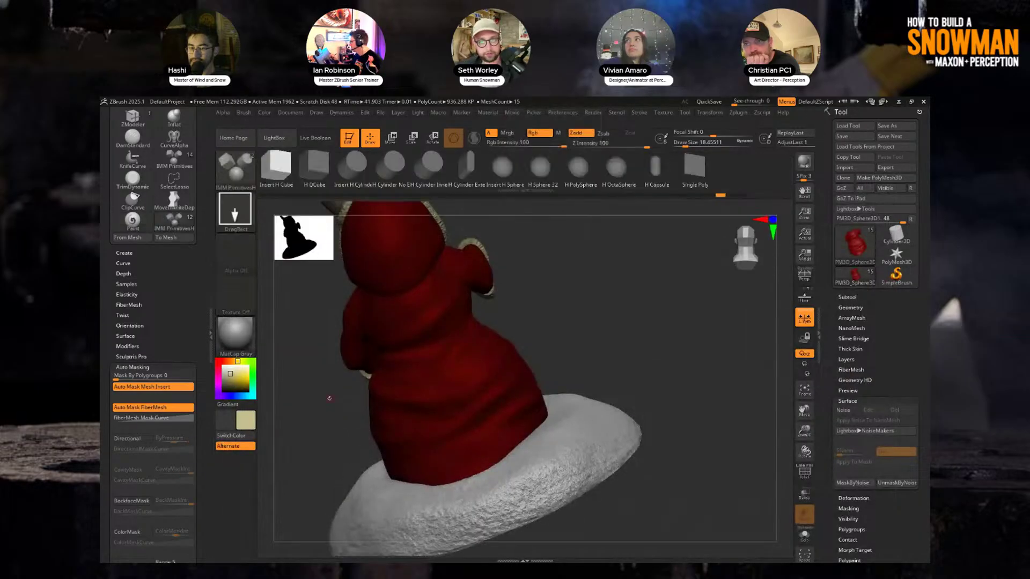
Step: Try to insert an H PolySphere on the back of the coat
{"action": "left_click", "coordinate": [578, 166]}
{"action": "mouse_move", "coordinate": [551, 279]}
{"action": "left_mouse_down"}
{"action": "mouse_move", "coordinate": [590, 304]}
{"action": "mouse_move", "coordinate": [593, 343]}
{"action": "left_mouse_up"}
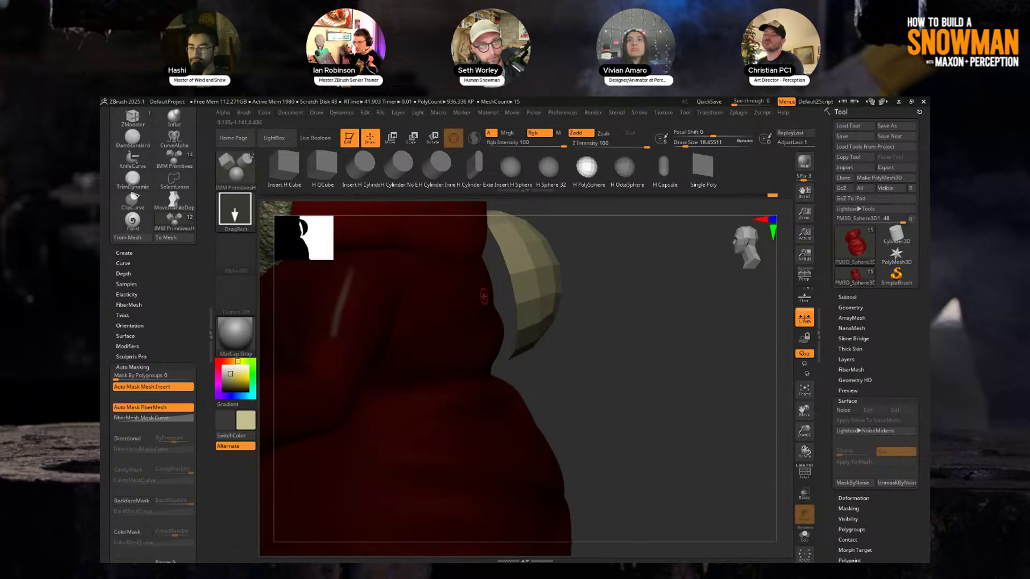
{"action": "key", "text": "ctrl+z"}
Step: Insert a Single Poly square on the coat's side below the elbow as a patch
{"action": "left_click", "coordinate": [703, 170]}
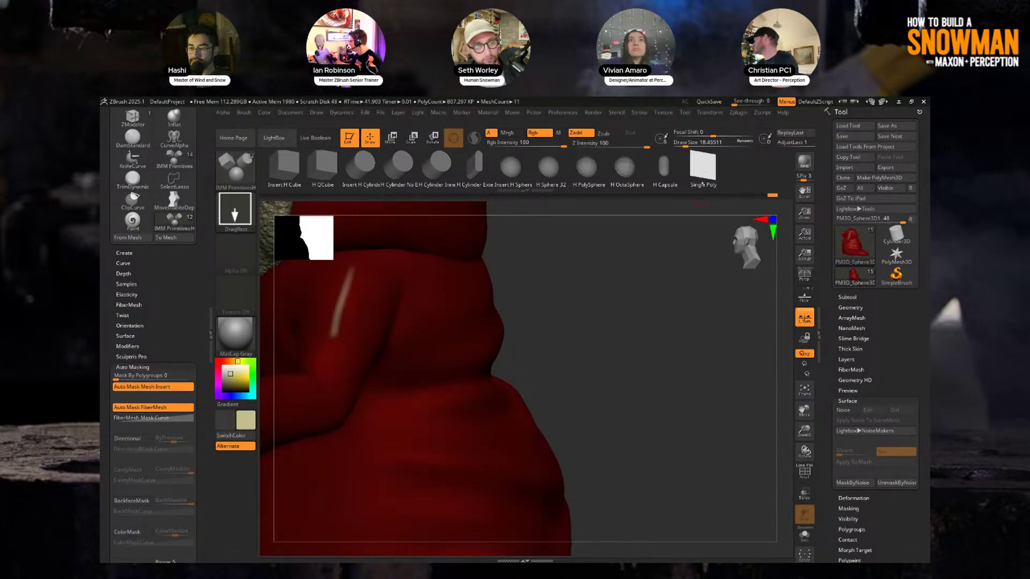
{"action": "left_click_drag", "start_coordinate": [577, 343], "coordinate": [558, 287], "text": "alt"}
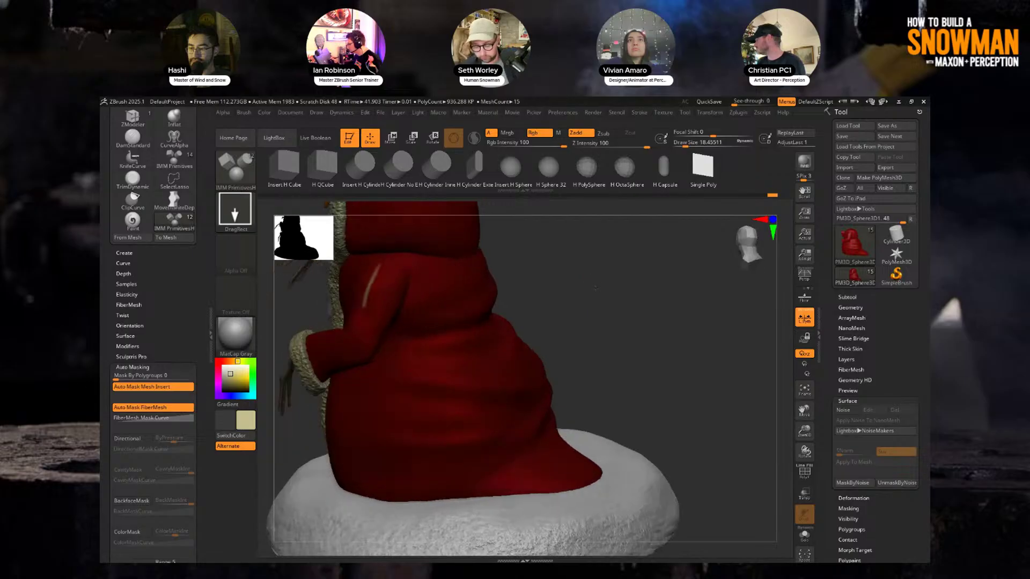
{"action": "left_click_drag", "start_coordinate": [427, 368], "coordinate": [453, 388]}
{"action": "left_click_drag", "start_coordinate": [615, 297], "coordinate": [536, 301]}
Step: Reposition the inserted square against the coat's side with the Move gizmo and return to Draw mode
{"action": "key", "text": "w"}
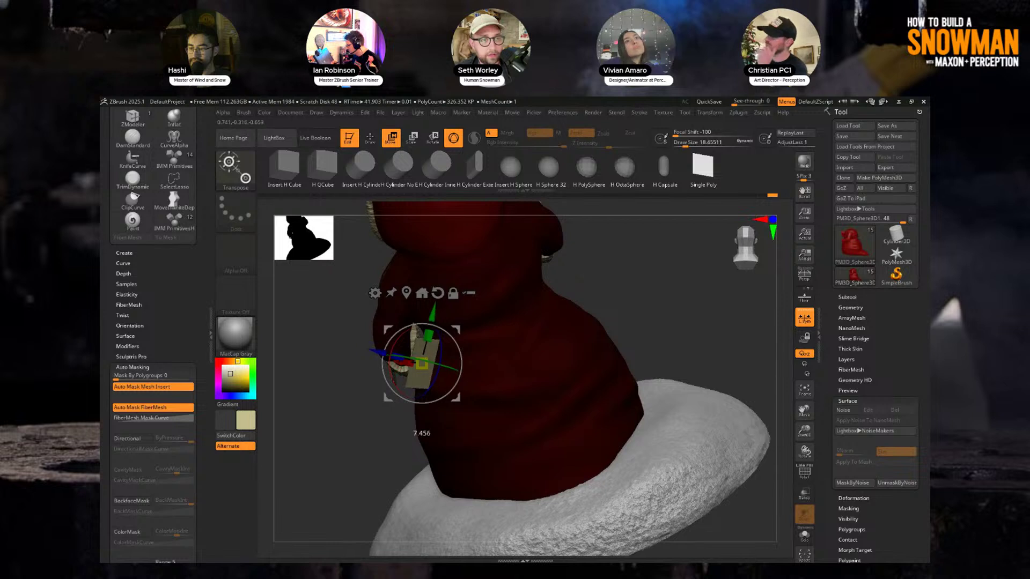
{"action": "left_click_drag", "start_coordinate": [422, 364], "coordinate": [385, 358]}
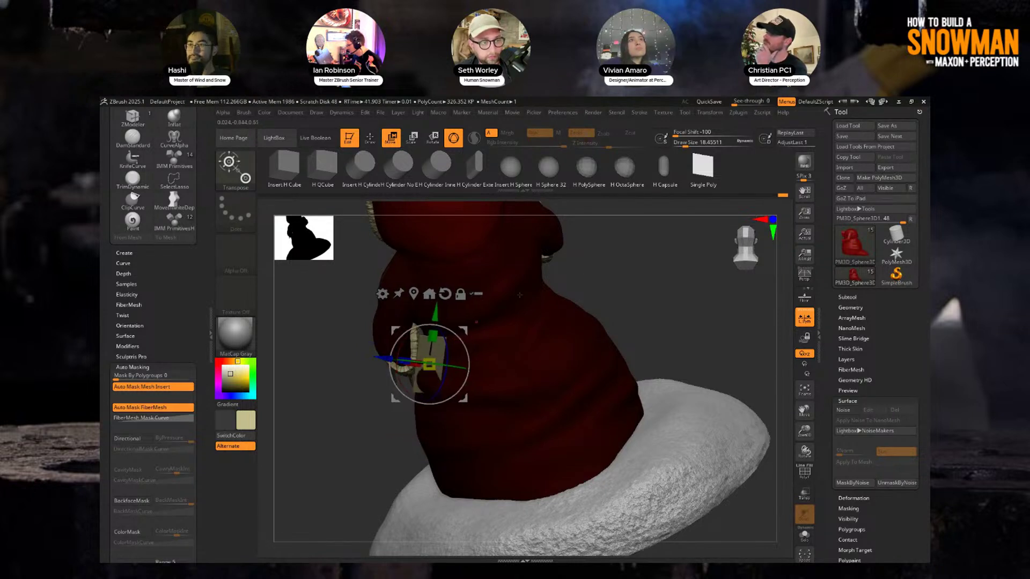
{"action": "key", "text": "q"}
{"action": "left_click_drag", "start_coordinate": [322, 343], "coordinate": [402, 343]}
{"action": "key", "text": "w"}
{"action": "key", "text": "q"}
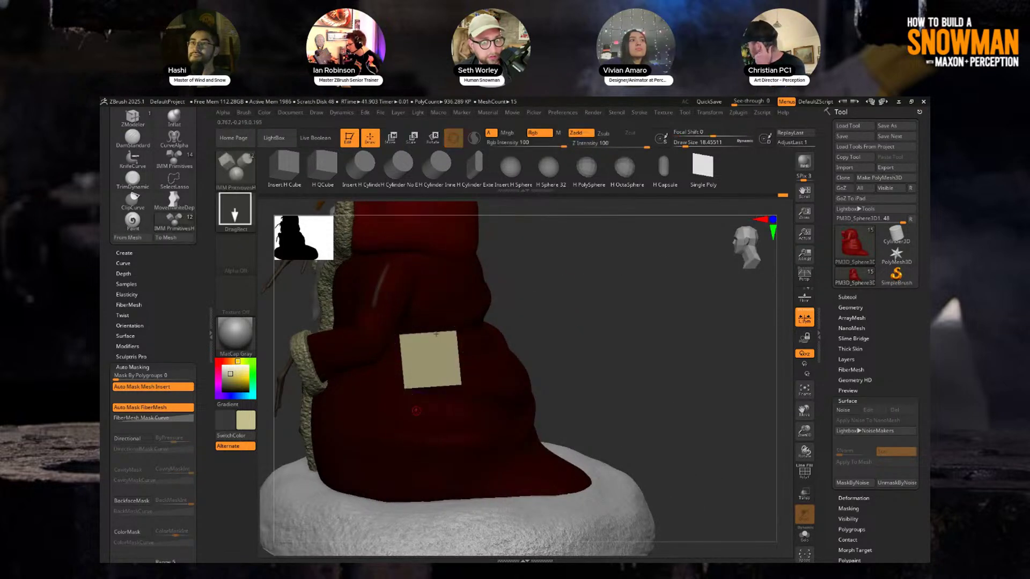
Step: Split the unmasked points of the coat subtool PM3D_Sphere1 so the square patch becomes its own subtool
{"action": "left_click_drag", "start_coordinate": [606, 311], "coordinate": [590, 250]}
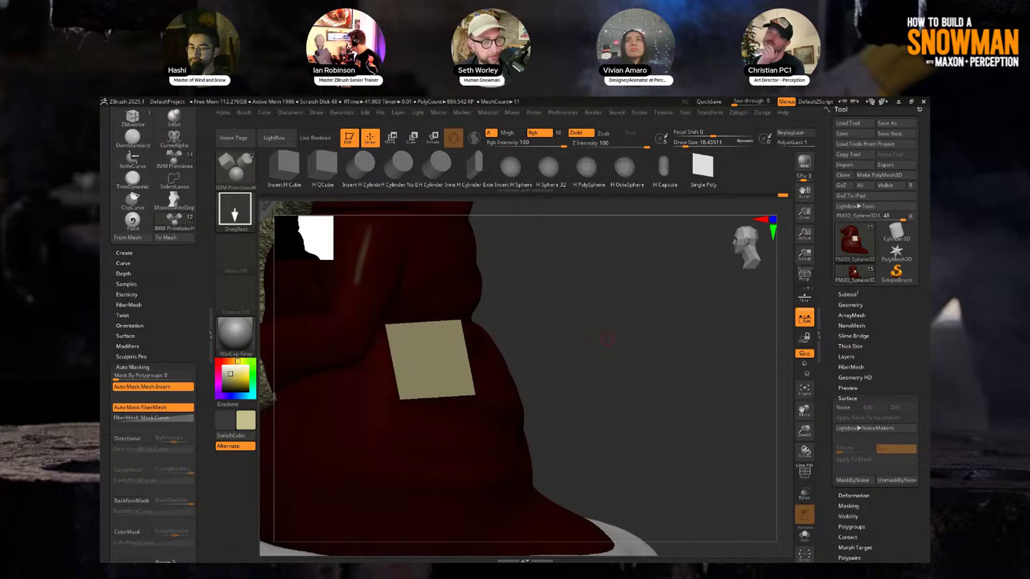
{"action": "left_click", "coordinate": [848, 297]}
{"action": "left_click", "coordinate": [842, 418]}
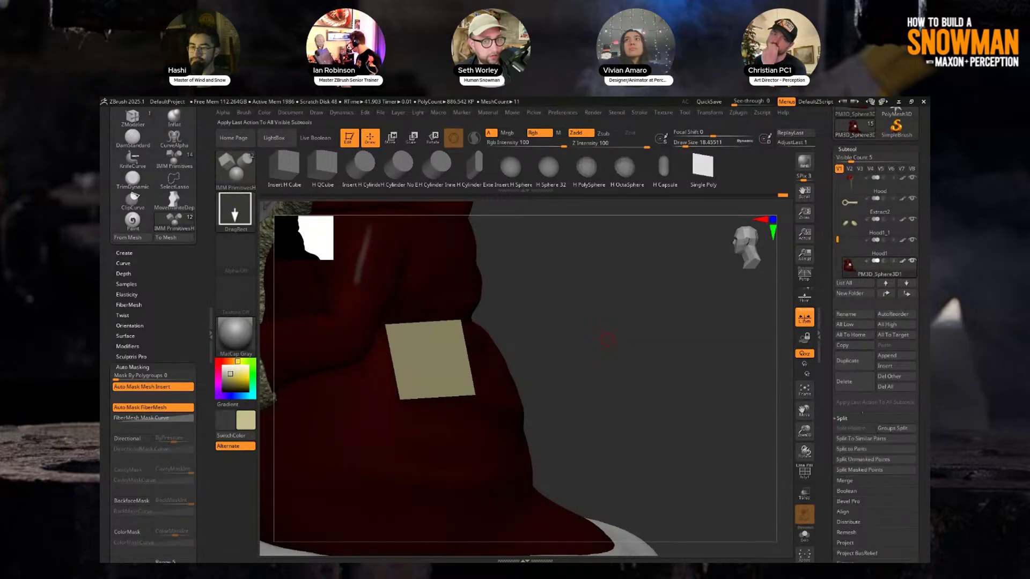
{"action": "left_click", "coordinate": [863, 460]}
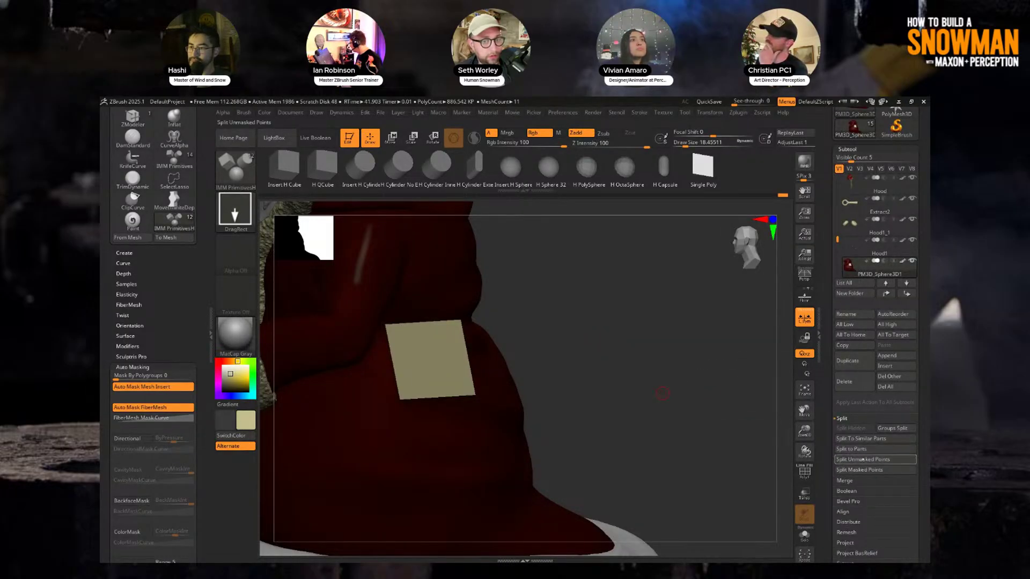
Step: Choose the MatchMaker brush and set its draw size to about 182
{"action": "left_click_drag", "start_coordinate": [649, 349], "coordinate": [558, 340]}
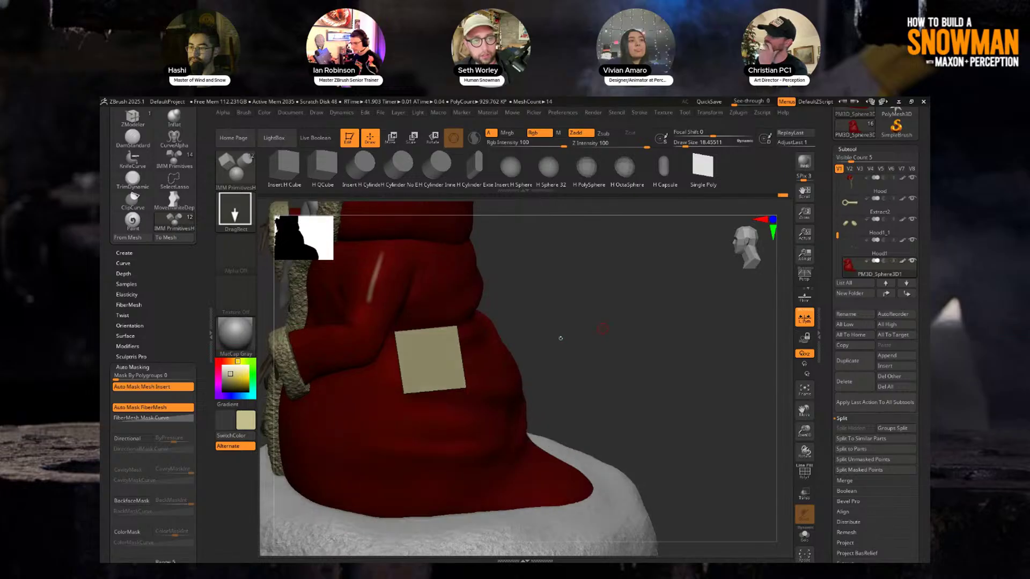
{"action": "key", "text": "b"}
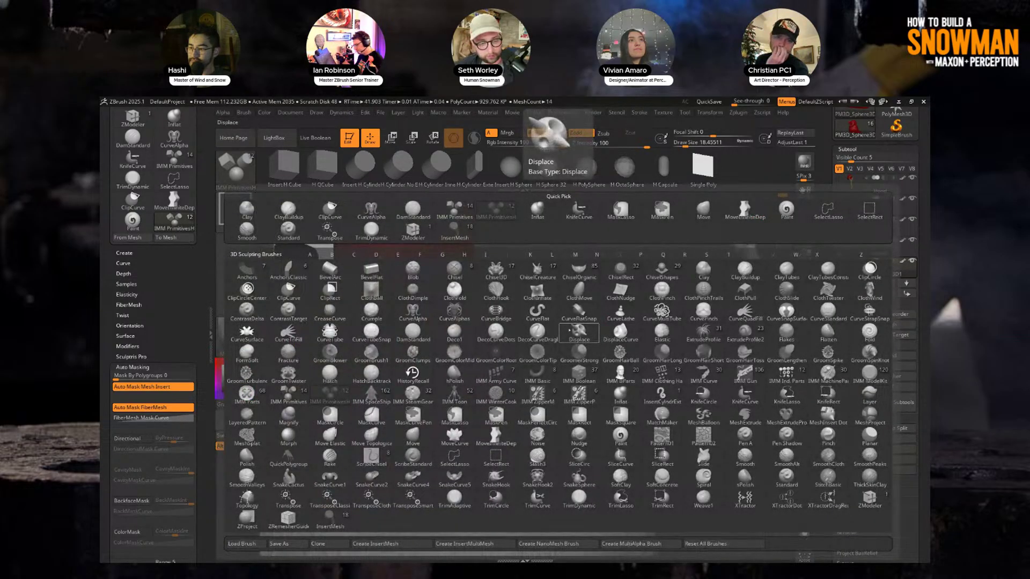
{"action": "key", "text": "m"}
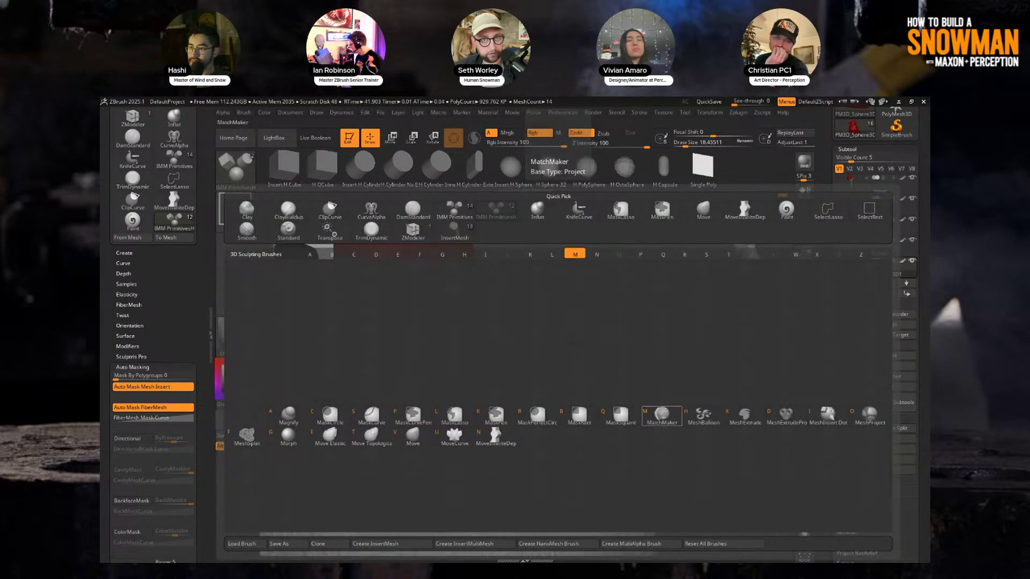
{"action": "key", "text": "m"}
{"action": "key", "text": "s"}
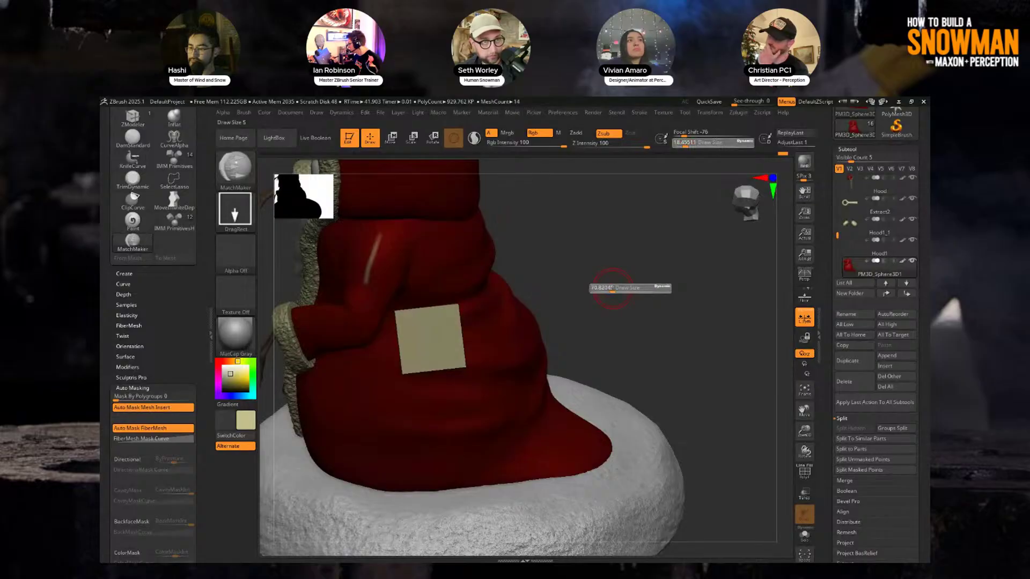
{"action": "left_click_drag", "start_coordinate": [623, 289], "coordinate": [624, 288]}
{"action": "left_click_drag", "start_coordinate": [430, 335], "coordinate": [441, 427]}
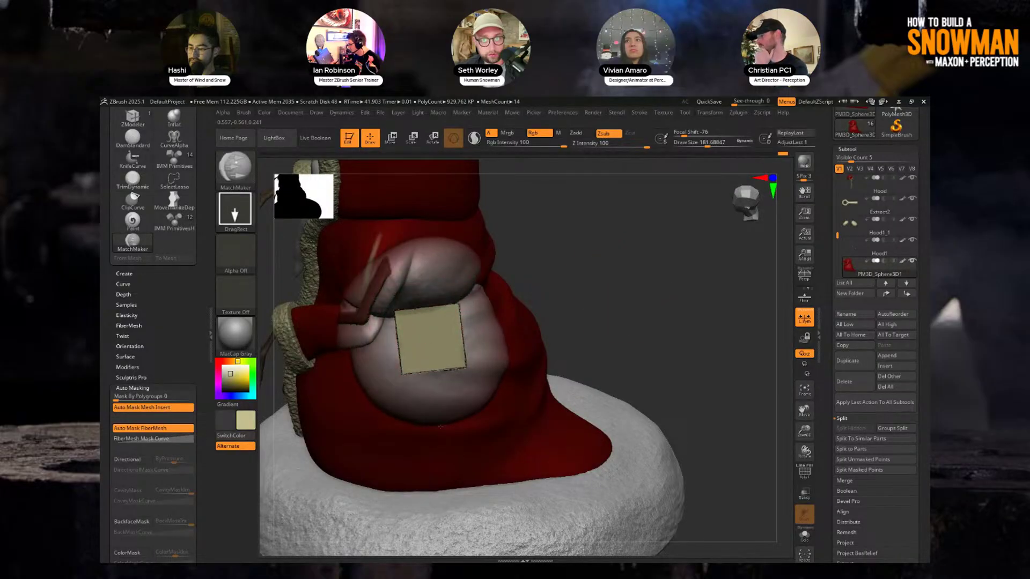
{"action": "left_click_drag", "start_coordinate": [586, 278], "coordinate": [602, 252]}
{"action": "key", "text": "ctrl+z"}
Step: Make the square patch PM3D_Sphere3D2 the active subtool and check its wireframe against the coat
{"action": "left_click_drag", "start_coordinate": [550, 292], "coordinate": [495, 305], "text": "alt"}
{"action": "key", "text": "shift+f"}
{"action": "key", "text": "shift+f"}
{"action": "left_click", "coordinate": [458, 322], "text": "alt"}
{"action": "key", "text": "shift+f"}
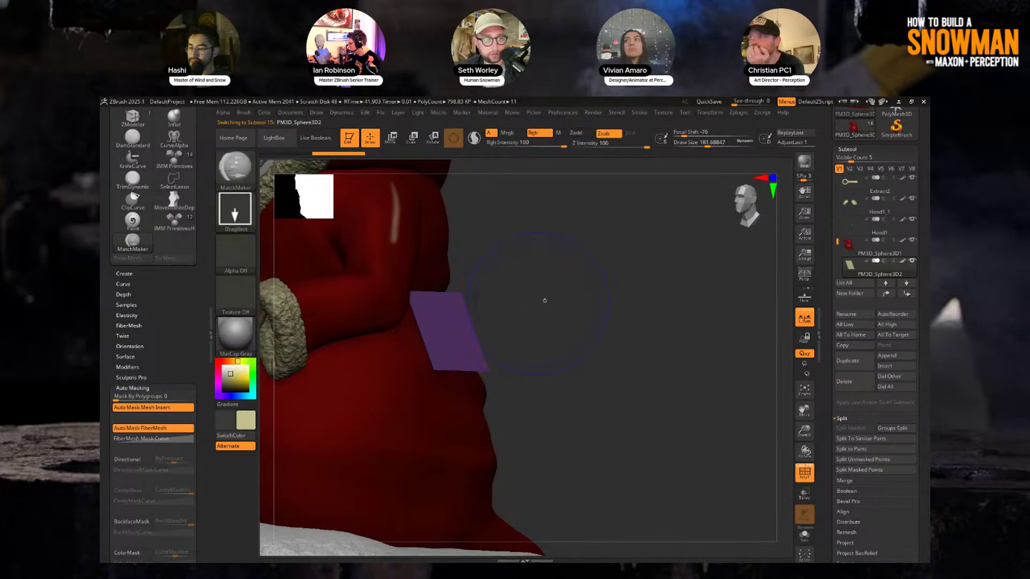
{"action": "key", "text": "shift+f"}
{"action": "left_click_drag", "start_coordinate": [572, 282], "coordinate": [528, 302], "text": "alt"}
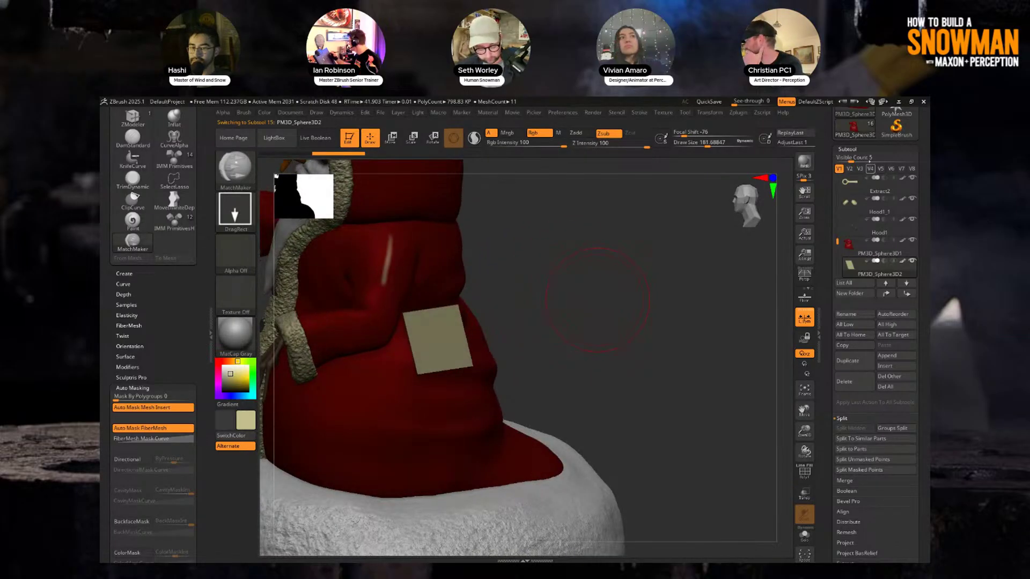
Step: Subdivide the square patch three times with smoothing off and delete its lower subdivision levels
{"action": "left_click", "coordinate": [859, 150]}
{"action": "left_click", "coordinate": [857, 160]}
{"action": "key", "text": "shift+f"}
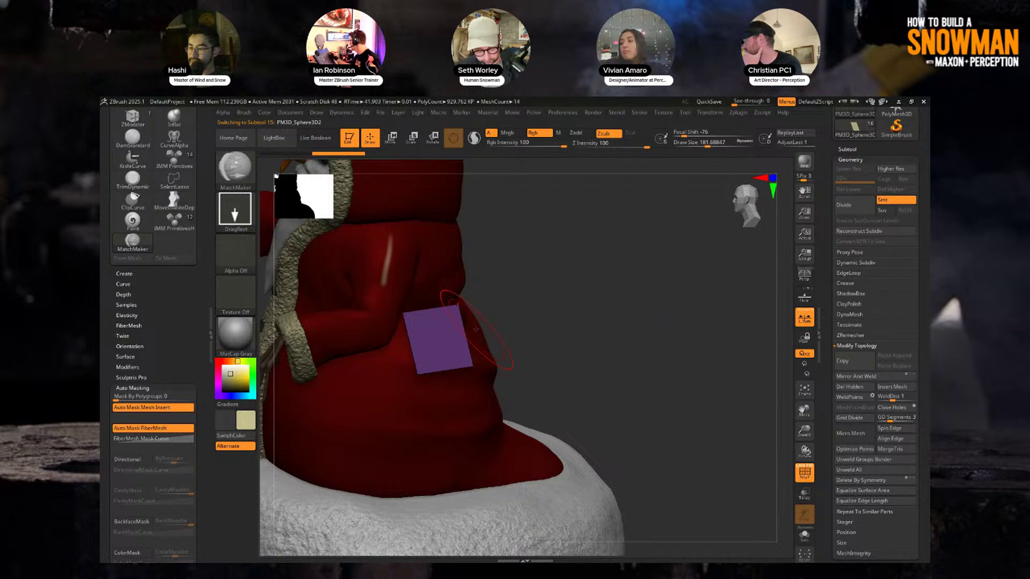
{"action": "left_click", "coordinate": [886, 200]}
{"action": "left_click", "coordinate": [855, 204]}
{"action": "left_click", "coordinate": [855, 205]}
{"action": "left_click", "coordinate": [855, 205]}
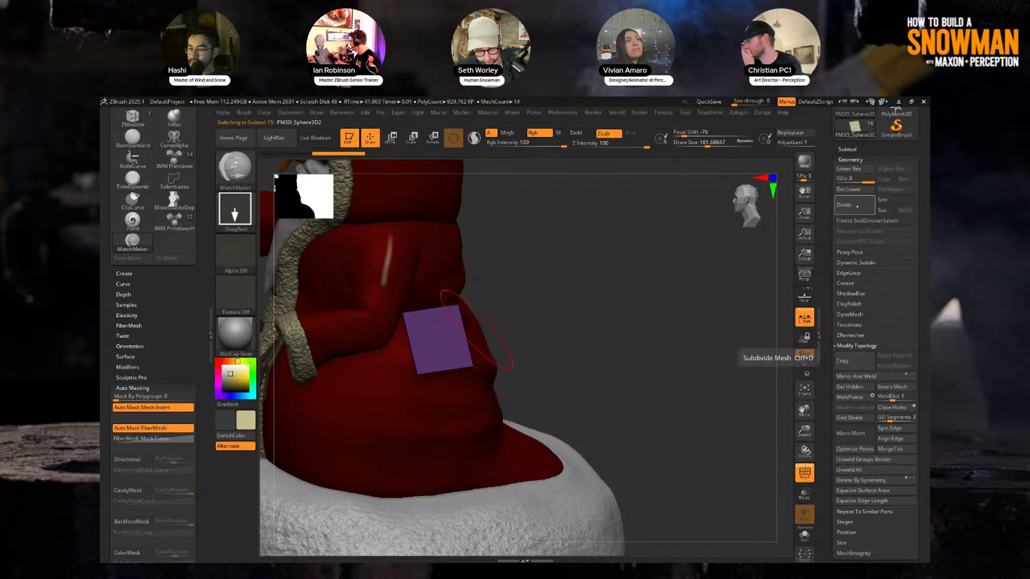
{"action": "left_click", "coordinate": [855, 190]}
{"action": "scroll", "coordinate": [534, 326], "scroll_direction": "up", "scroll_amount": 3}
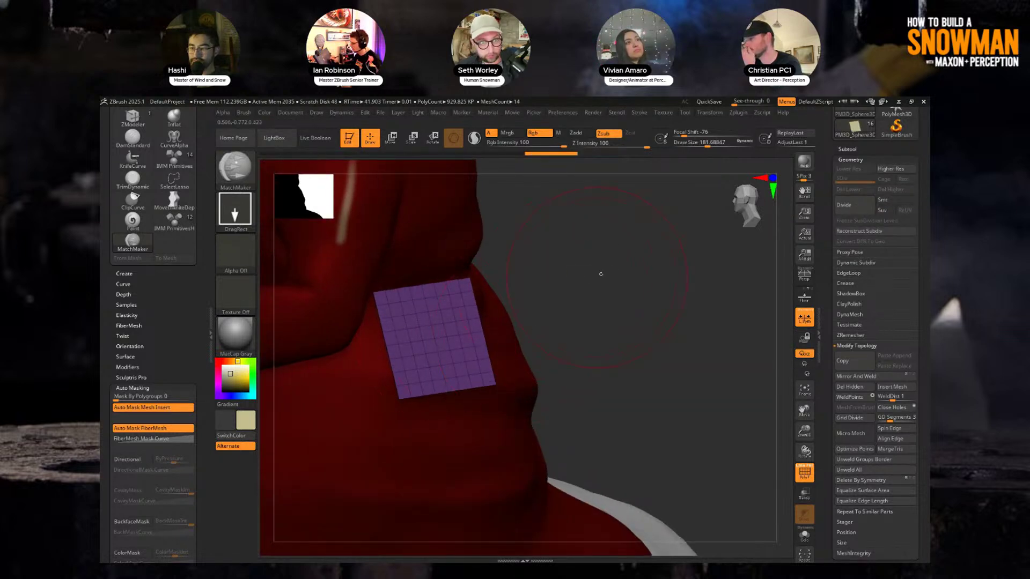
Step: Conform the subdivided patch to the folds on the coat's side with MatchMaker at a draw size of about 217
{"action": "mouse_move", "coordinate": [607, 279]}
{"action": "left_mouse_down", "text": "alt"}
{"action": "mouse_move", "coordinate": [600, 257]}
{"action": "mouse_move", "coordinate": [558, 288]}
{"action": "left_mouse_up", "text": "alt"}
{"action": "key", "text": "s"}
{"action": "left_click_drag", "start_coordinate": [435, 328], "coordinate": [453, 429]}
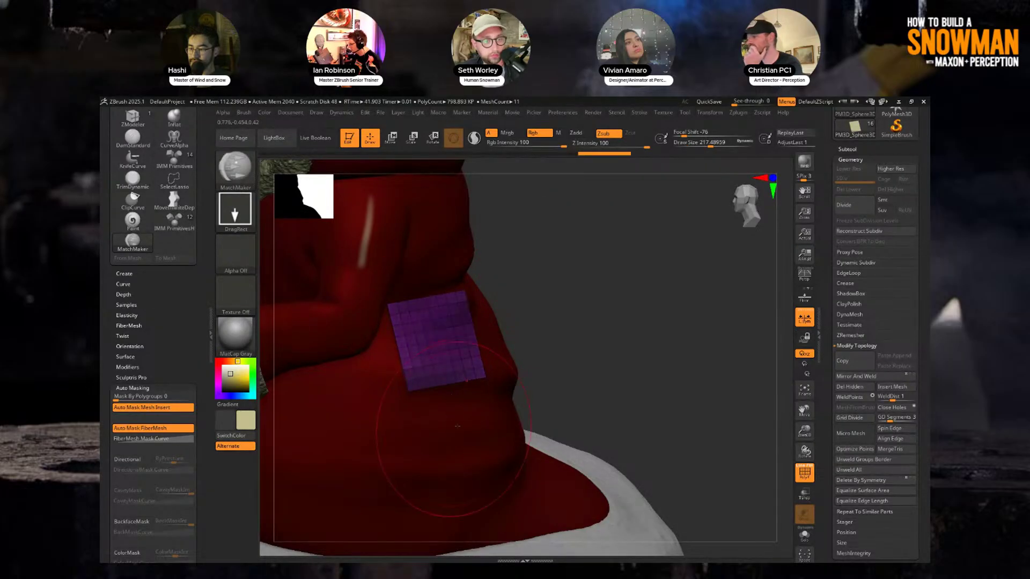
{"action": "left_click_drag", "start_coordinate": [593, 308], "coordinate": [616, 290]}
{"action": "key", "text": "shift+f"}
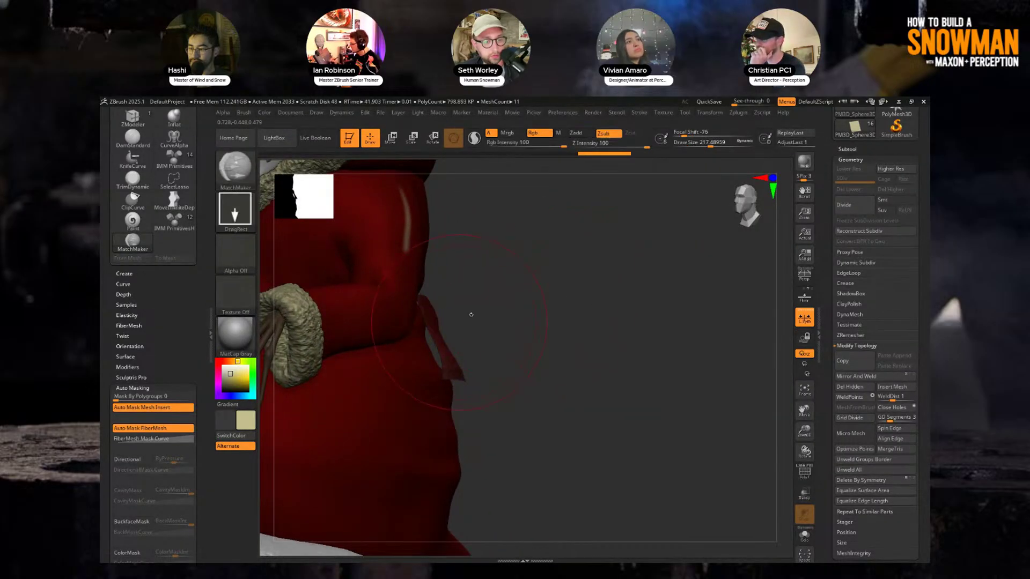
{"action": "left_click_drag", "start_coordinate": [471, 315], "coordinate": [432, 332]}
{"action": "left_click_drag", "start_coordinate": [395, 429], "coordinate": [547, 421]}
{"action": "key", "text": "ctrl+z"}
{"action": "left_click_drag", "start_coordinate": [435, 332], "coordinate": [428, 422]}
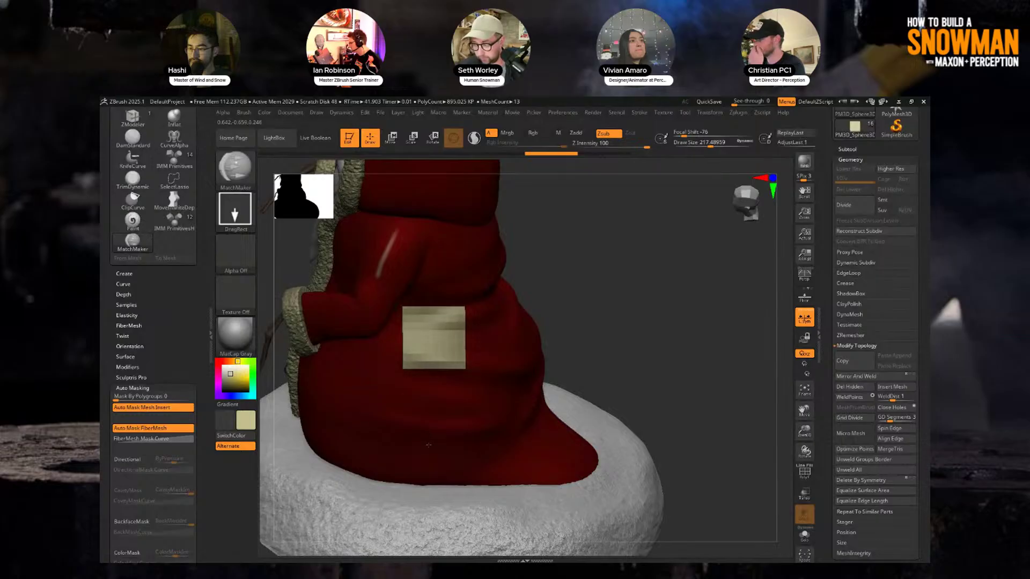
Step: Pull the patch away from the coat with the Move gizmo and project it onto the folds again with MatchMaker
{"action": "left_click_drag", "start_coordinate": [601, 354], "coordinate": [657, 284]}
{"action": "key", "text": "w"}
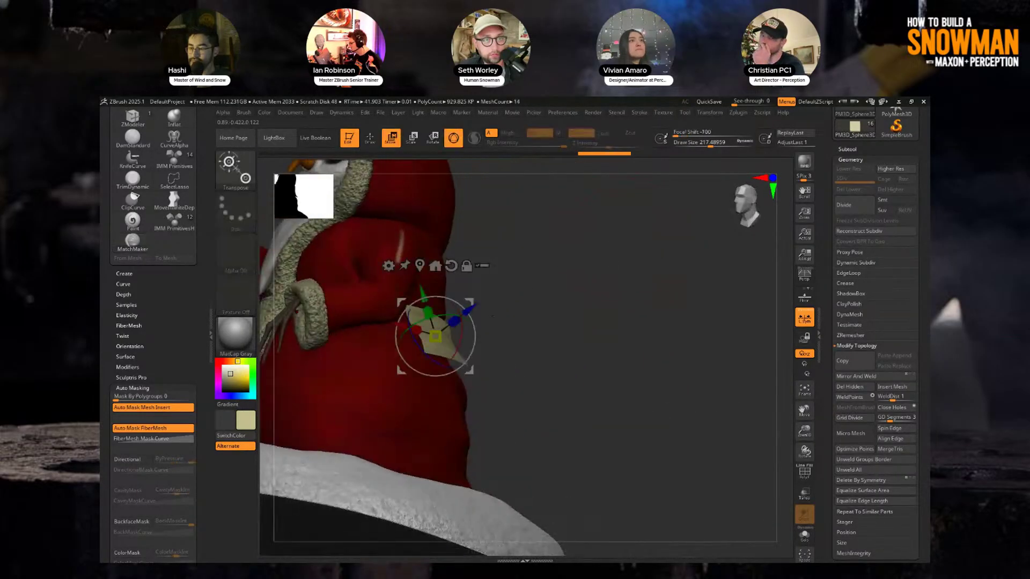
{"action": "left_click_drag", "start_coordinate": [432, 339], "coordinate": [454, 343]}
{"action": "key", "text": "q"}
{"action": "mouse_move", "coordinate": [633, 327]}
{"action": "left_mouse_down"}
{"action": "mouse_move", "coordinate": [564, 338]}
{"action": "mouse_move", "coordinate": [534, 437]}
{"action": "left_mouse_up"}
{"action": "left_click_drag", "start_coordinate": [427, 345], "coordinate": [408, 489]}
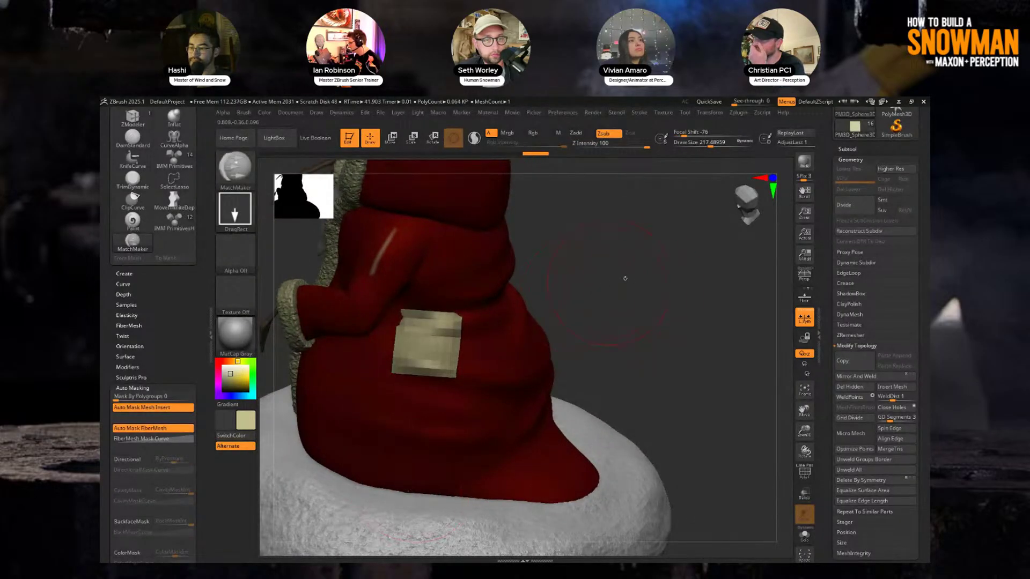
{"action": "mouse_move", "coordinate": [625, 278]}
{"action": "left_mouse_down"}
{"action": "mouse_move", "coordinate": [608, 280]}
{"action": "mouse_move", "coordinate": [607, 265]}
{"action": "left_mouse_up"}
Step: Push the patch against the coat's side using the Move brush at a draw size of about 311
{"action": "key", "text": "w"}
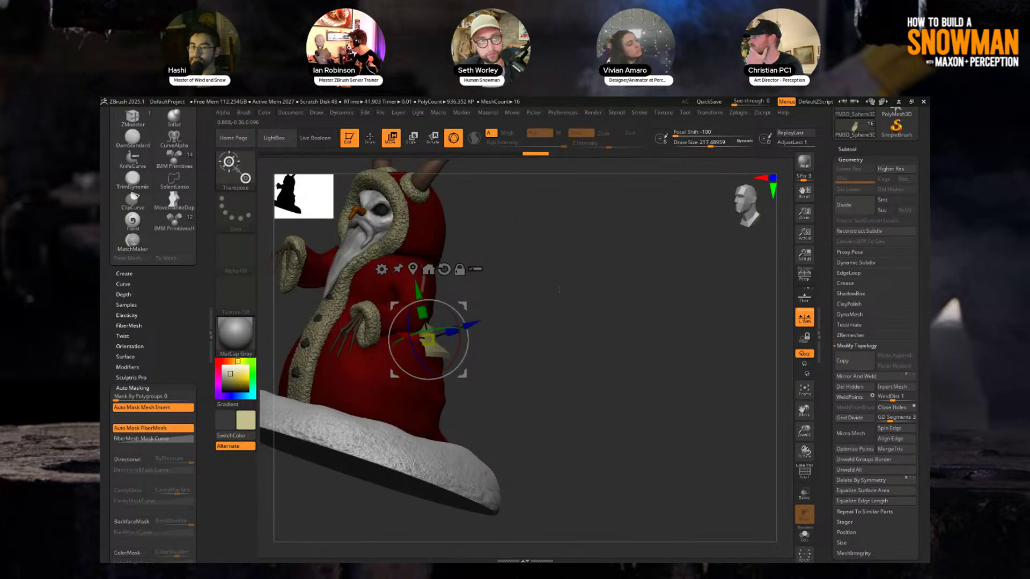
{"action": "key", "text": "q"}
{"action": "mouse_move", "coordinate": [601, 318]}
{"action": "left_mouse_down"}
{"action": "mouse_move", "coordinate": [592, 303]}
{"action": "mouse_move", "coordinate": [582, 327]}
{"action": "left_mouse_up"}
{"action": "key", "text": "b"}
{"action": "key", "text": "m"}
{"action": "key", "text": "v"}
{"action": "key", "text": "s"}
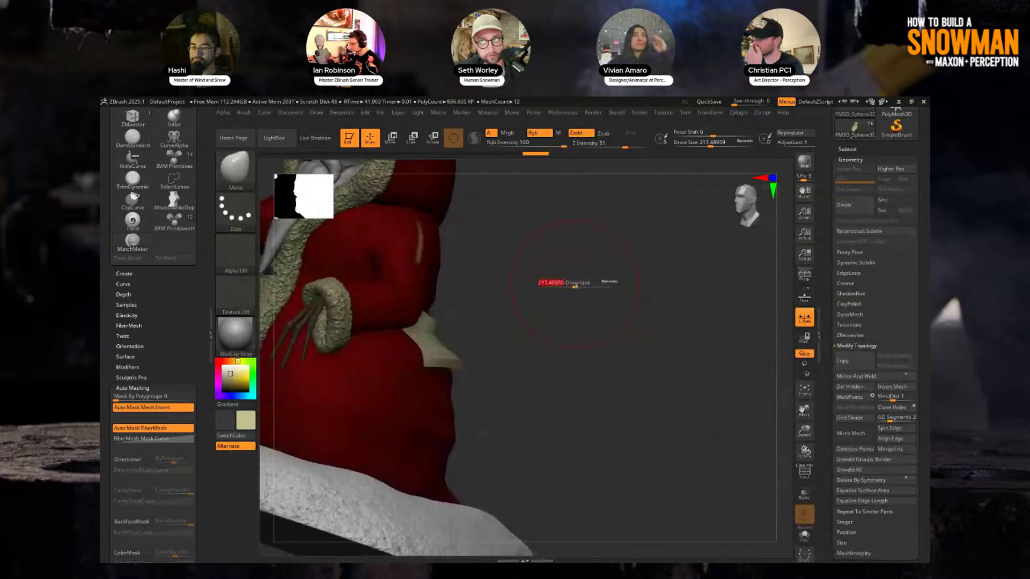
{"action": "mouse_move", "coordinate": [575, 284]}
{"action": "left_mouse_down"}
{"action": "mouse_move", "coordinate": [583, 284]}
{"action": "mouse_move", "coordinate": [545, 285]}
{"action": "mouse_move", "coordinate": [577, 286]}
{"action": "left_mouse_up"}
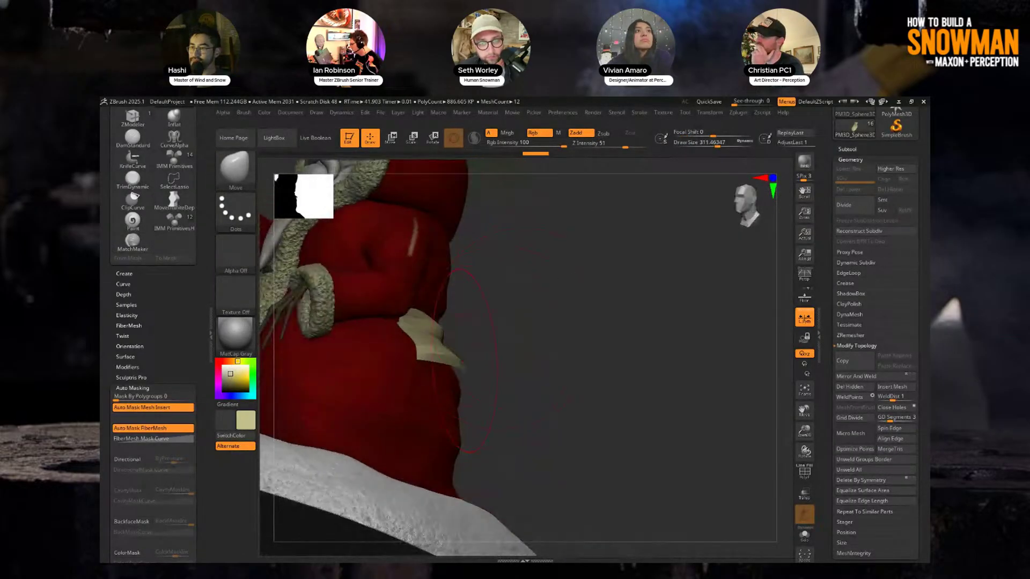
{"action": "left_click_drag", "start_coordinate": [445, 362], "coordinate": [445, 374]}
{"action": "left_click_drag", "start_coordinate": [542, 324], "coordinate": [548, 323]}
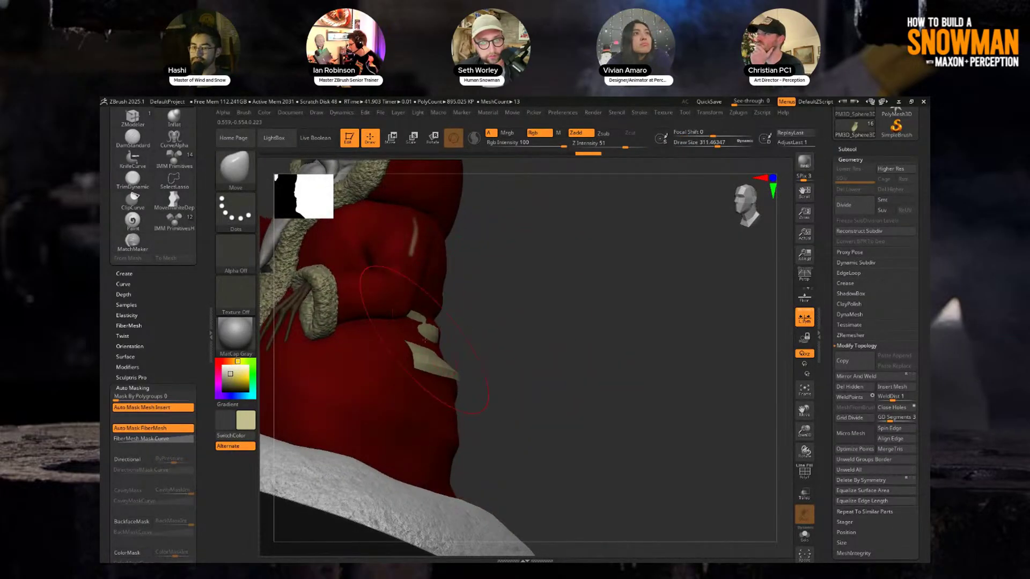
{"action": "left_click_drag", "start_coordinate": [440, 345], "coordinate": [434, 342]}
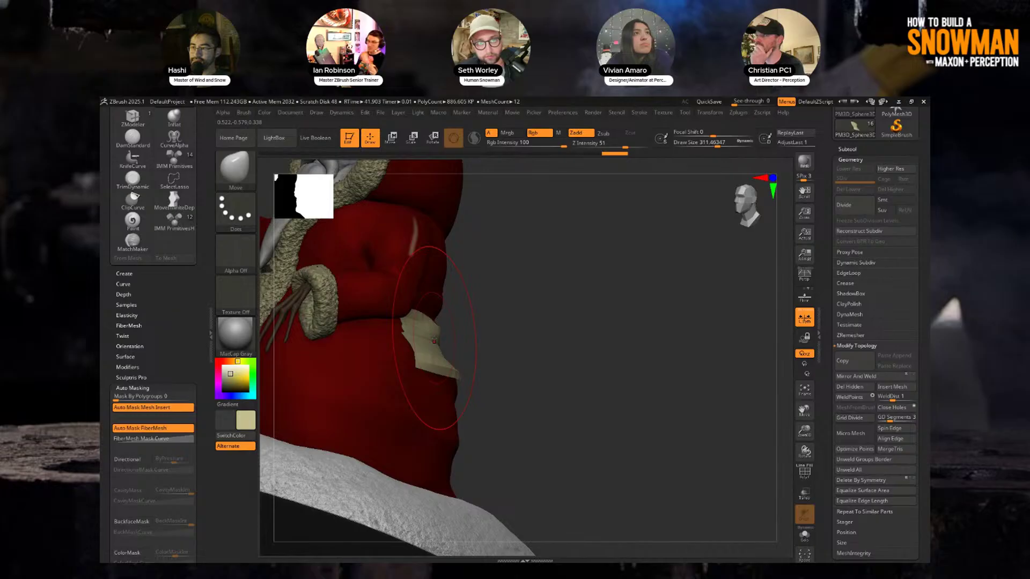
Step: Refine the patch's fit on the coat with the Move brush, reducing the draw size to about 234 and 136
{"action": "left_click_drag", "start_coordinate": [694, 274], "coordinate": [646, 268]}
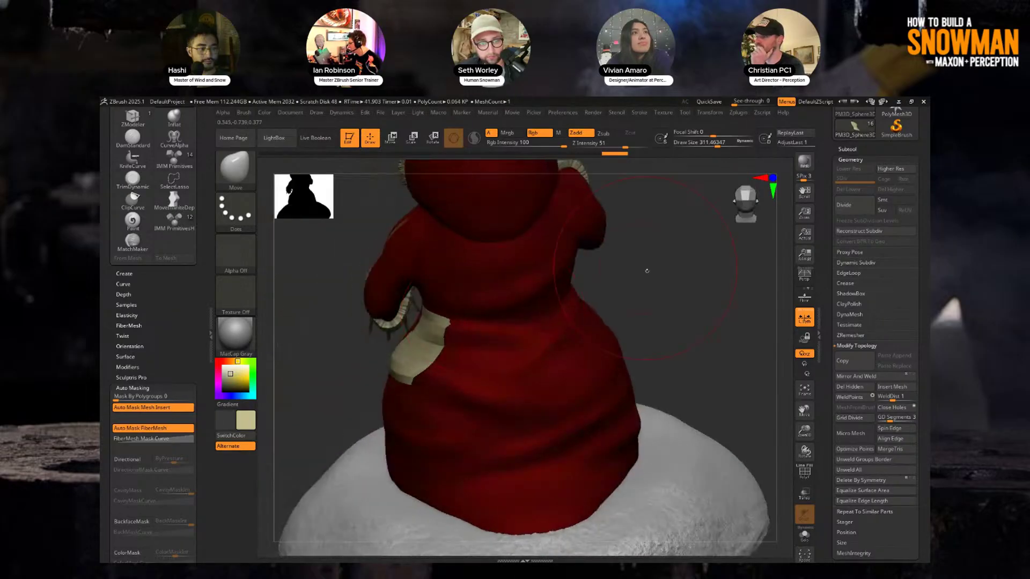
{"action": "left_click_drag", "start_coordinate": [423, 318], "coordinate": [430, 321]}
{"action": "left_click_drag", "start_coordinate": [606, 270], "coordinate": [643, 267]}
{"action": "key", "text": "s"}
{"action": "mouse_move", "coordinate": [623, 270]}
{"action": "left_mouse_down"}
{"action": "mouse_move", "coordinate": [638, 271]}
{"action": "mouse_move", "coordinate": [486, 303]}
{"action": "left_mouse_up"}
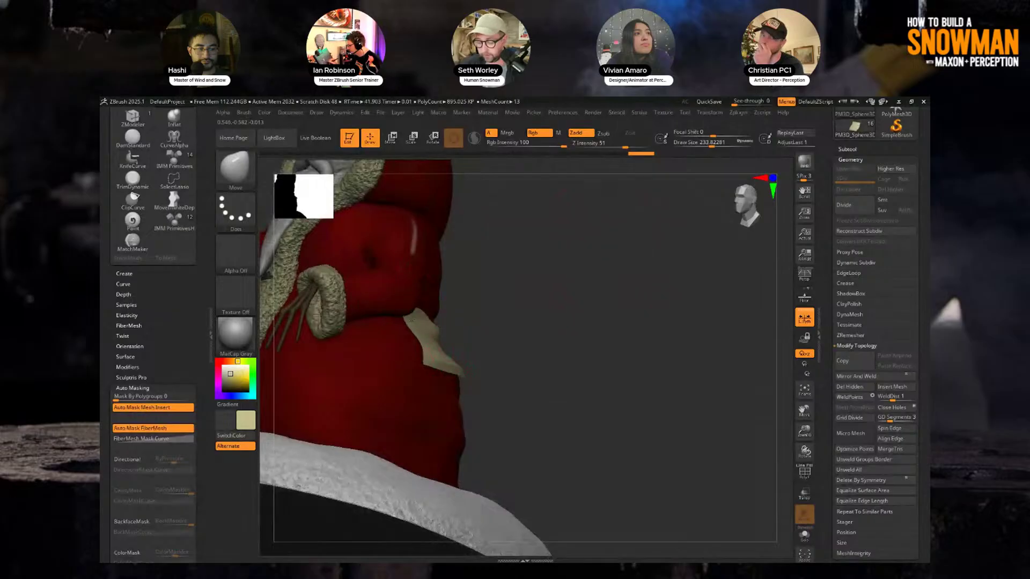
{"action": "left_click_drag", "start_coordinate": [604, 280], "coordinate": [531, 291]}
{"action": "key", "text": "s"}
{"action": "mouse_move", "coordinate": [530, 292]}
{"action": "left_mouse_down"}
{"action": "mouse_move", "coordinate": [504, 293]}
{"action": "mouse_move", "coordinate": [627, 261]}
{"action": "left_mouse_up"}
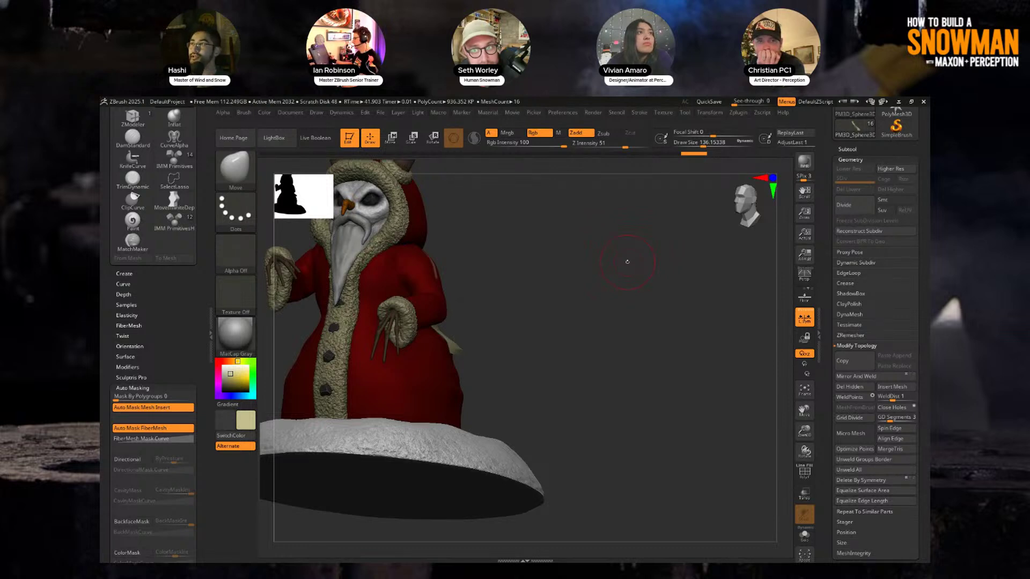
Step: Make the moustache the active subtool and set the Move brush's draw size to about 68
{"action": "left_click_drag", "start_coordinate": [627, 261], "coordinate": [536, 300]}
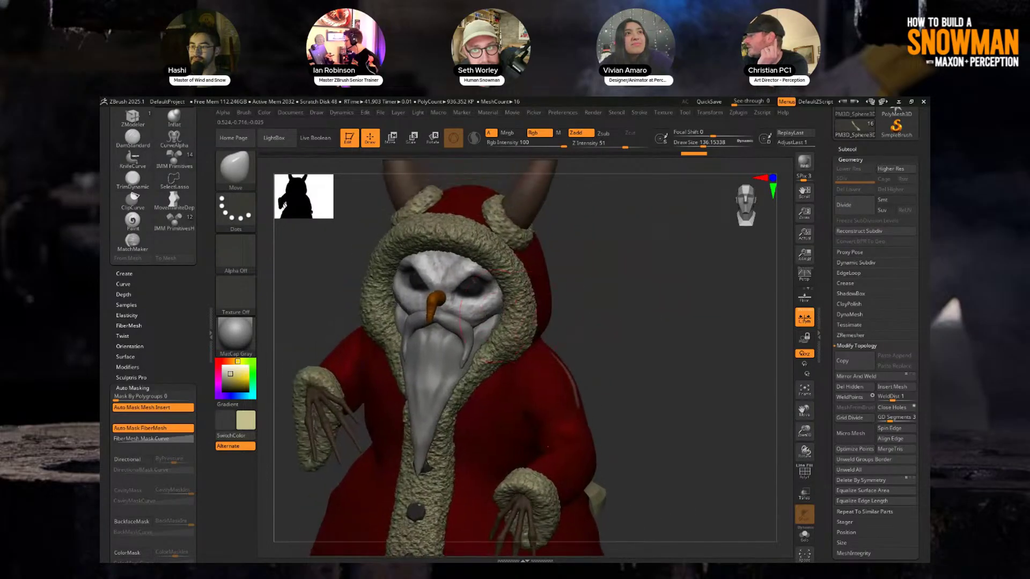
{"action": "left_click", "coordinate": [489, 328], "text": "alt"}
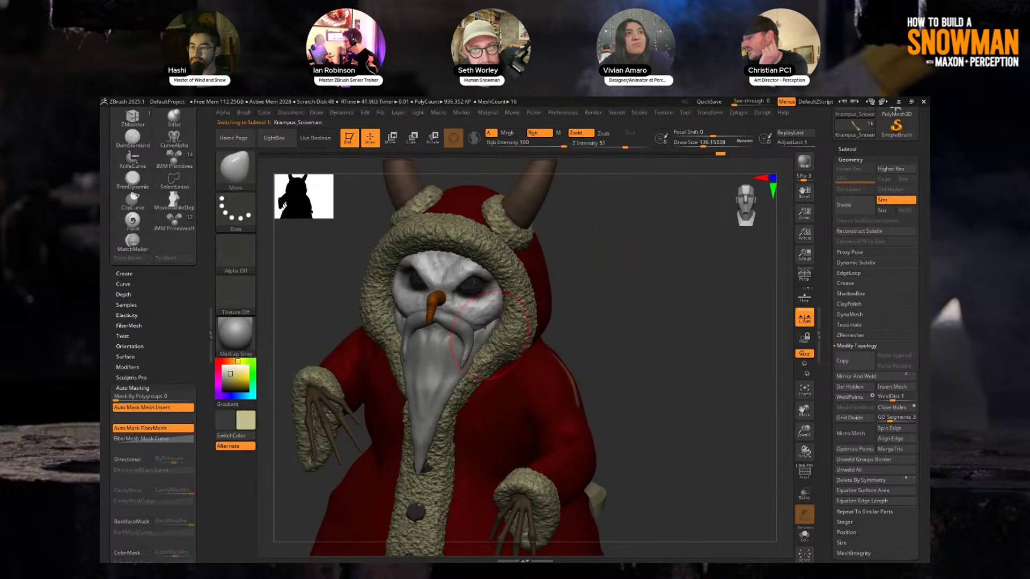
{"action": "mouse_move", "coordinate": [598, 283]}
{"action": "left_mouse_down"}
{"action": "mouse_move", "coordinate": [454, 344]}
{"action": "mouse_move", "coordinate": [458, 334]}
{"action": "left_mouse_up"}
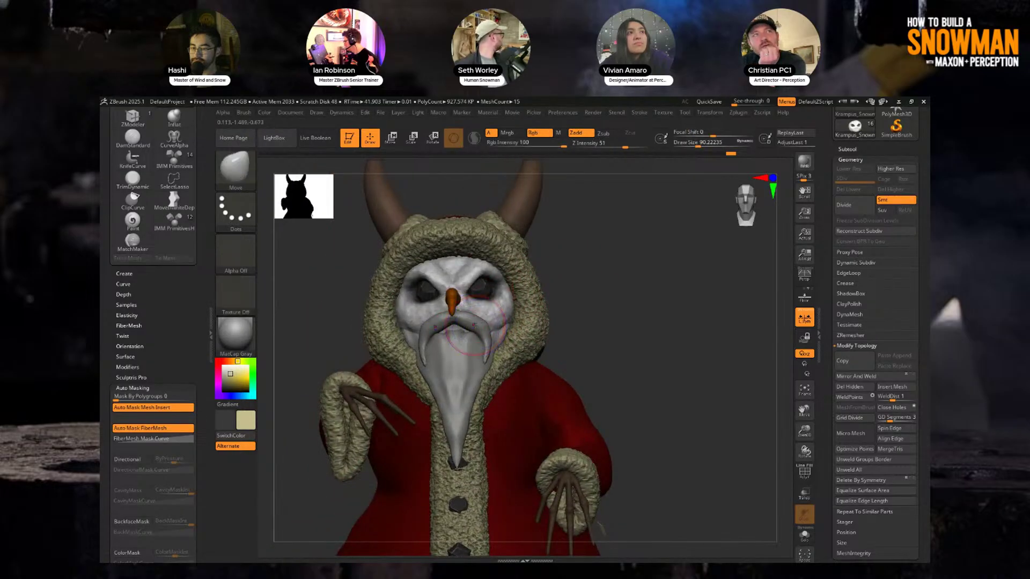
{"action": "left_click", "coordinate": [474, 322], "text": "alt"}
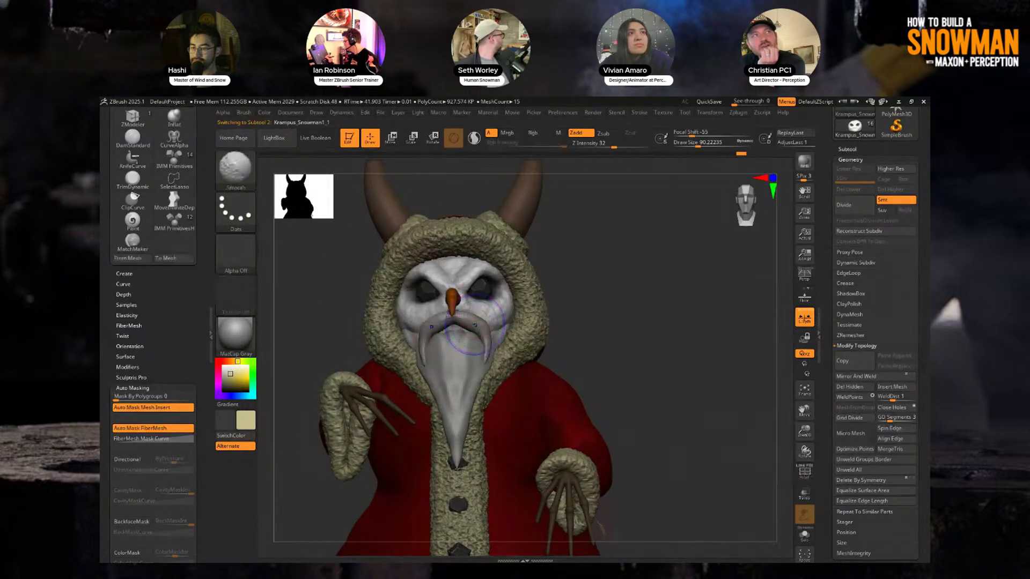
{"action": "key", "text": "s"}
{"action": "left_click_drag", "start_coordinate": [472, 325], "coordinate": [468, 325]}
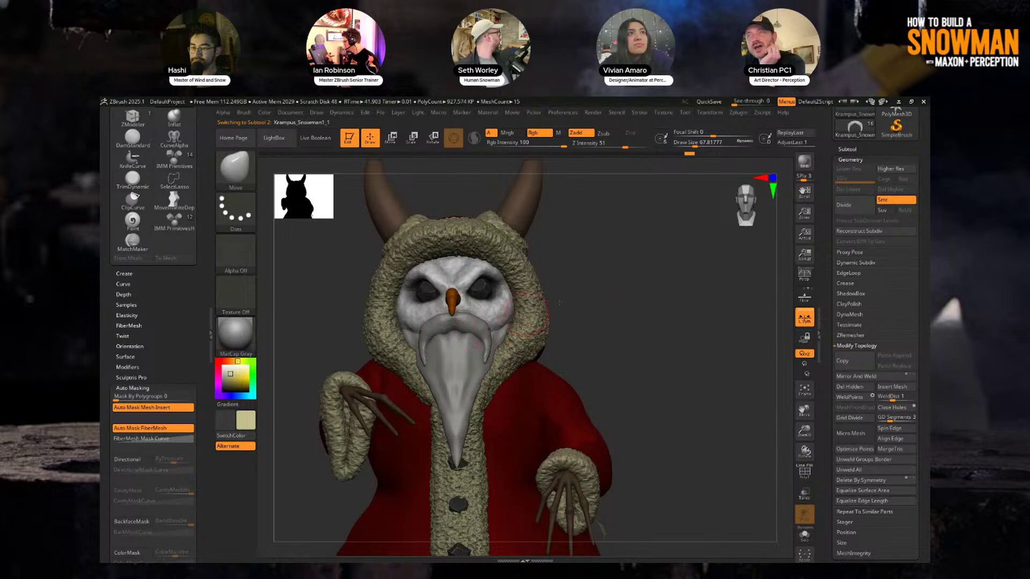
Step: Reshape both sides of the moustache around the snowman's mouth with the Move brush
{"action": "left_click_drag", "start_coordinate": [559, 303], "coordinate": [467, 338]}
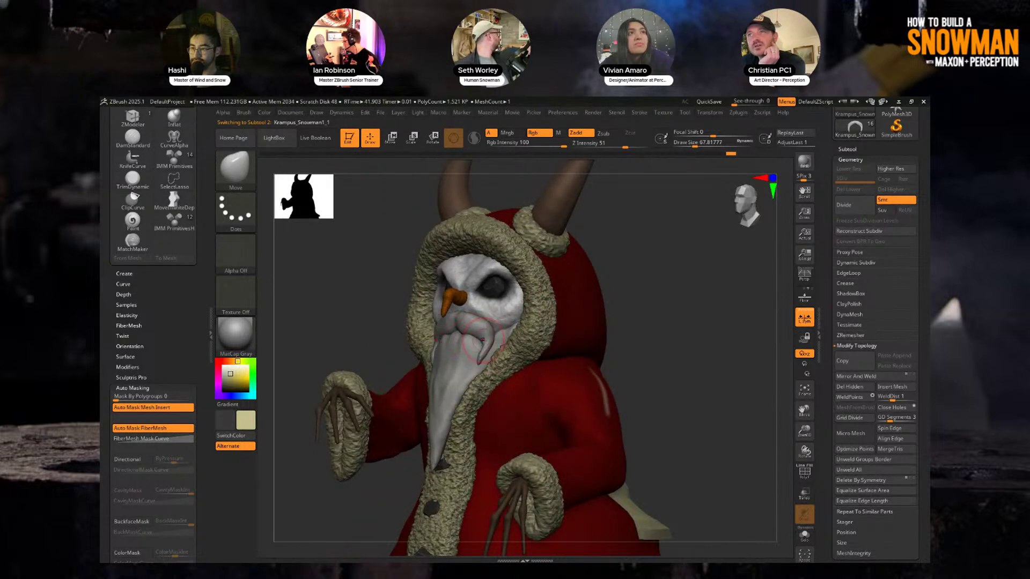
{"action": "right_click_drag", "start_coordinate": [482, 339], "coordinate": [638, 298]}
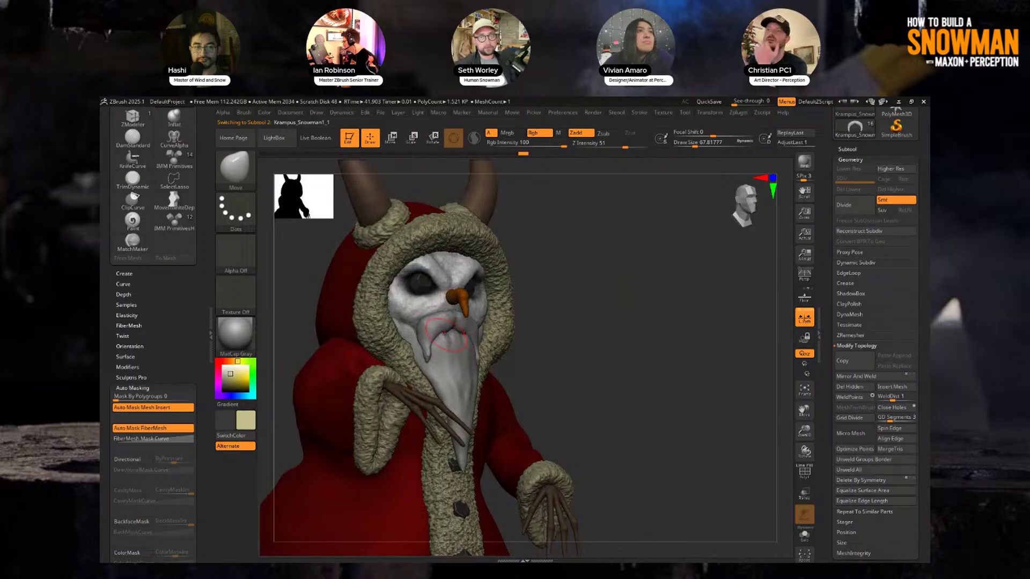
{"action": "left_click_drag", "start_coordinate": [432, 349], "coordinate": [429, 365]}
{"action": "right_click_drag", "start_coordinate": [553, 313], "coordinate": [519, 342]}
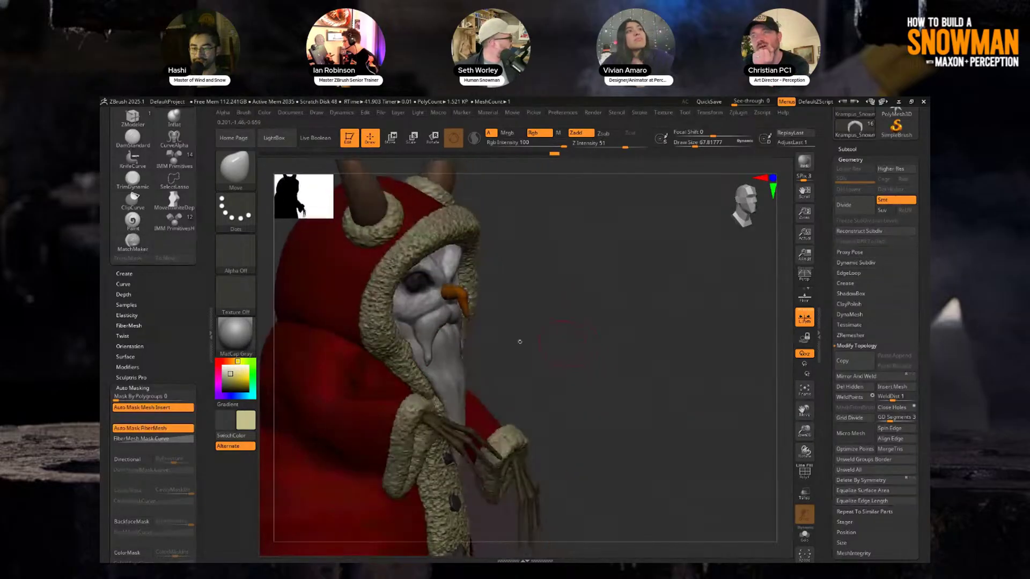
{"action": "left_click_drag", "start_coordinate": [542, 315], "coordinate": [504, 314]}
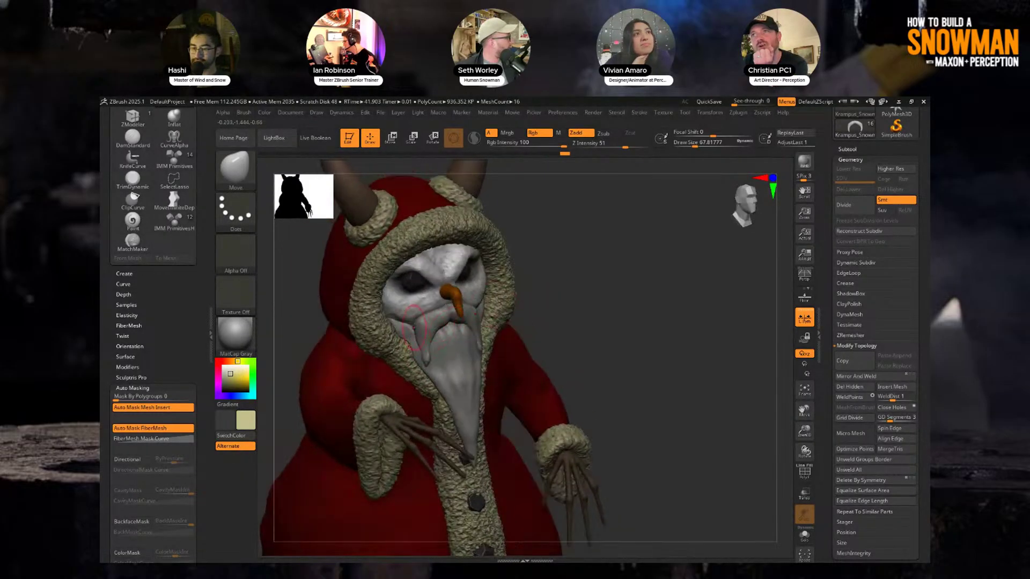
{"action": "mouse_move", "coordinate": [625, 271]}
{"action": "left_mouse_down"}
{"action": "mouse_move", "coordinate": [573, 261]}
{"action": "mouse_move", "coordinate": [467, 303]}
{"action": "left_mouse_up"}
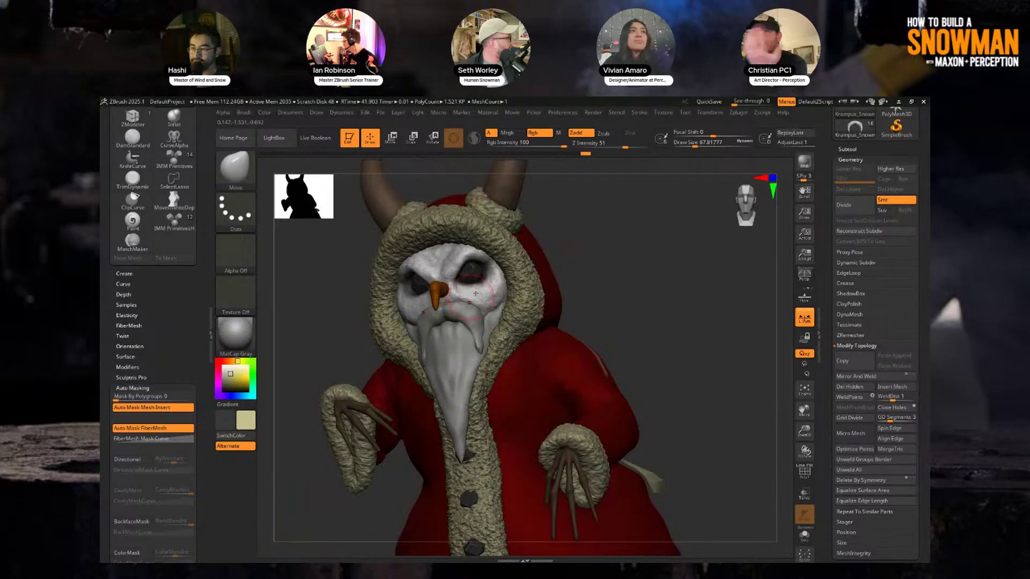
Step: Save the snowman tool to its existing file
{"action": "right_click_drag", "start_coordinate": [476, 293], "coordinate": [672, 281], "text": "ctrl"}
{"action": "scroll", "coordinate": [854, 138], "scroll_direction": "up", "scroll_amount": 5}
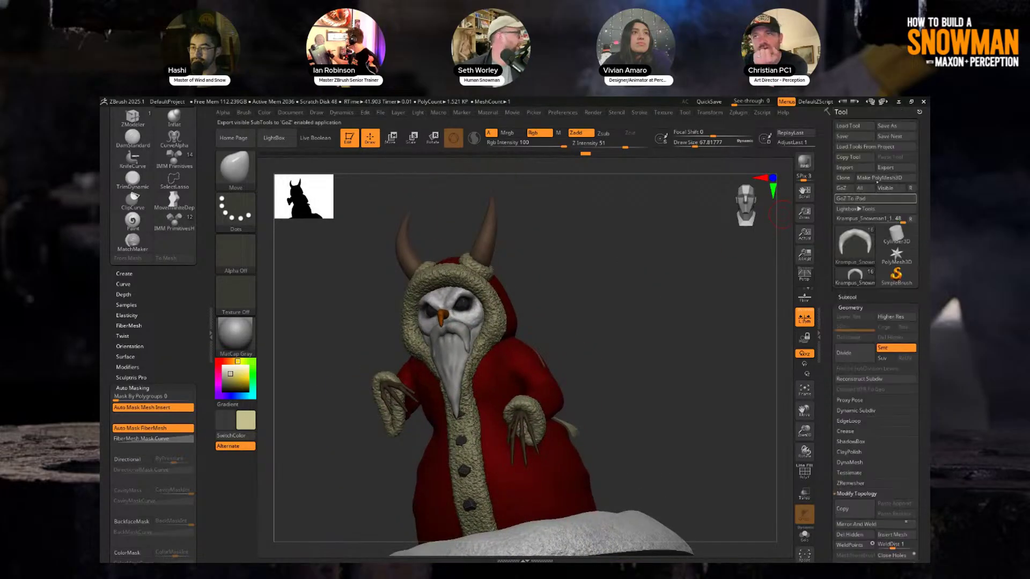
{"action": "left_click", "coordinate": [856, 136]}
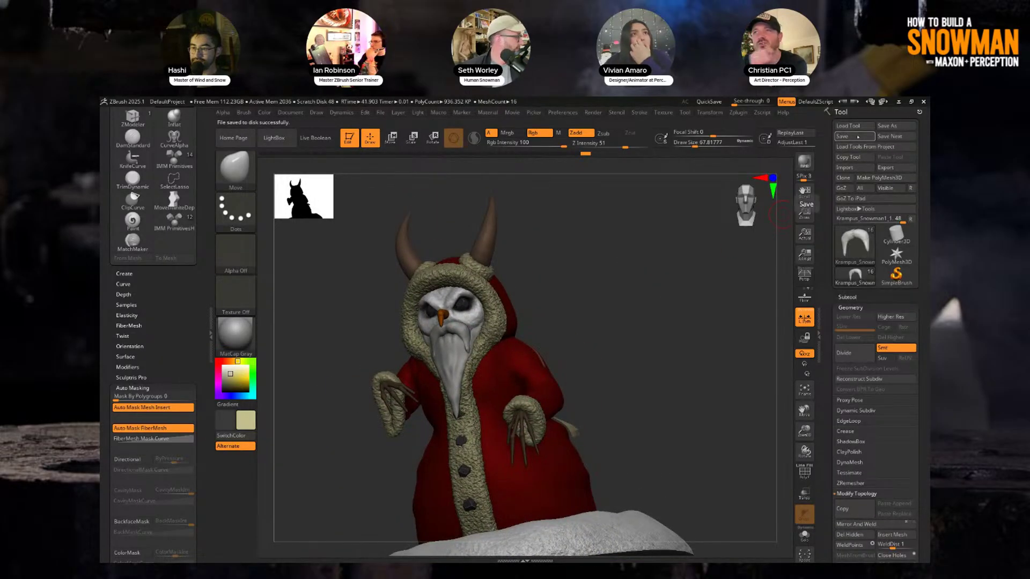
Step: Open the brush palette for the Krampus snowman and narrow it to brushes starting with I
{"action": "left_click_drag", "start_coordinate": [626, 304], "coordinate": [626, 334]}
{"action": "key", "text": "b"}
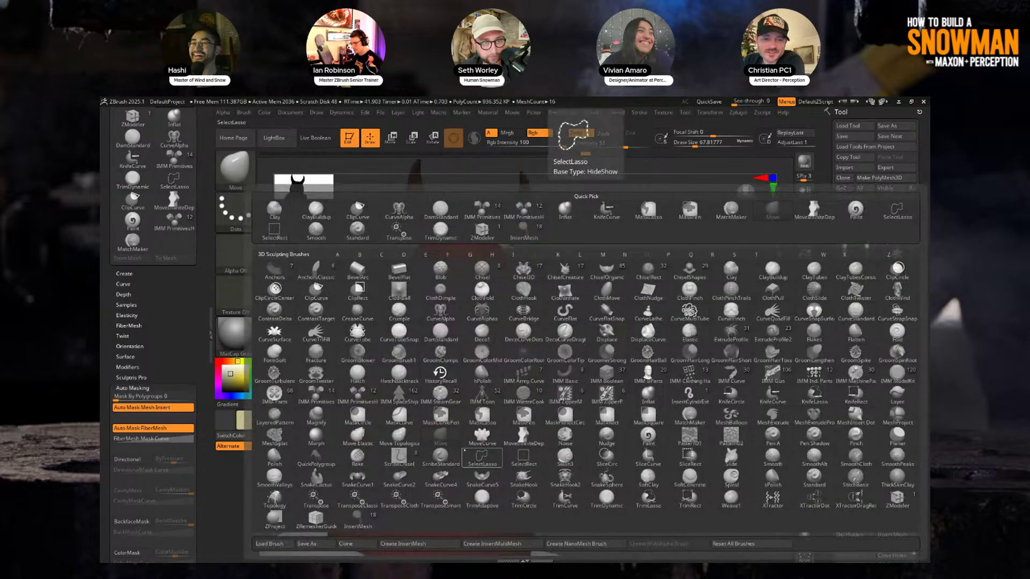
{"action": "key", "text": "i"}
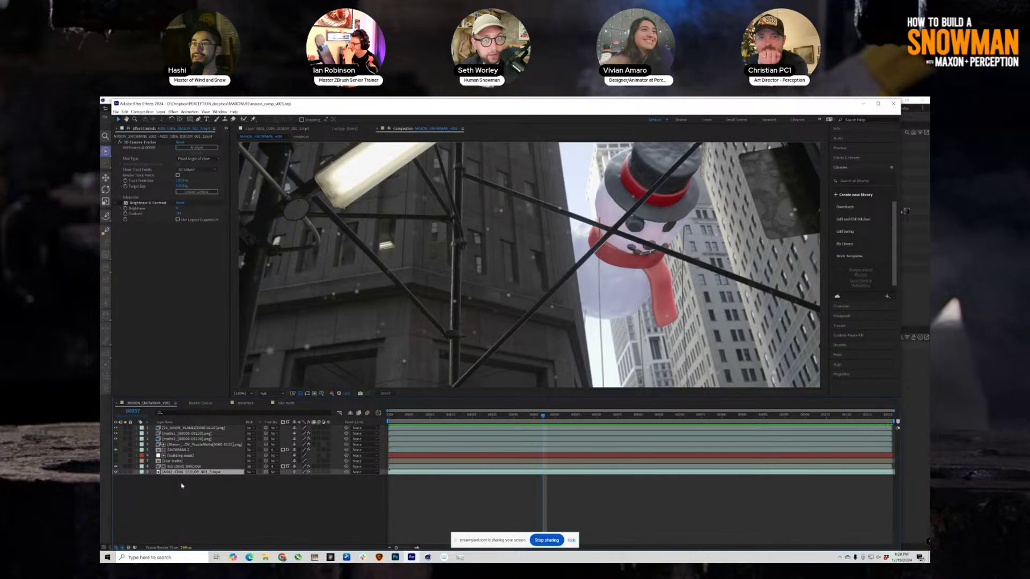
Step: Preview the snowman balloon composite in After Effects
{"action": "key", "text": "space"}
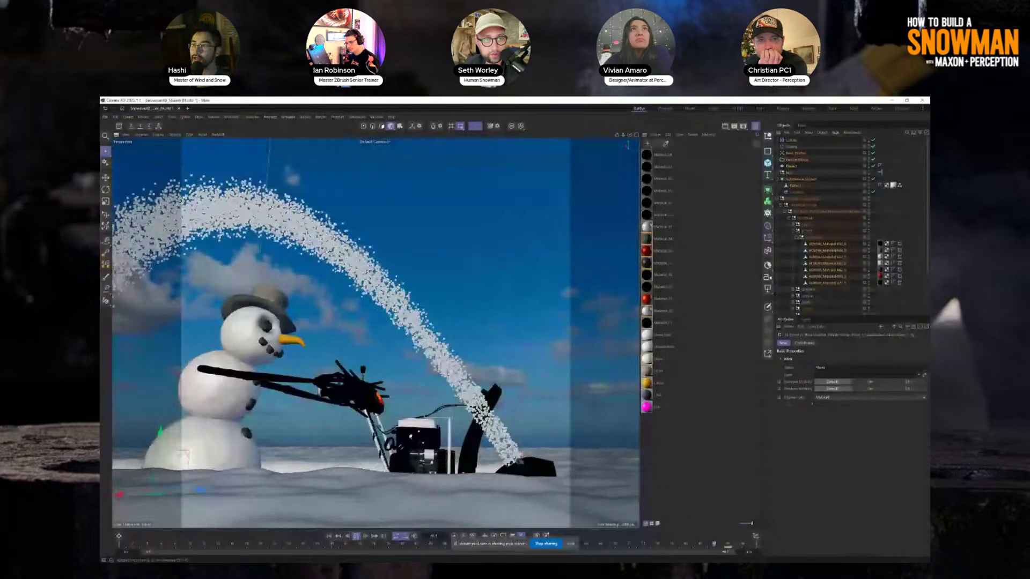
Step: Clear the object selection in Cinema 4D and examine the snow blower's particle arc around the snowman from several angles
{"action": "left_click", "coordinate": [845, 313]}
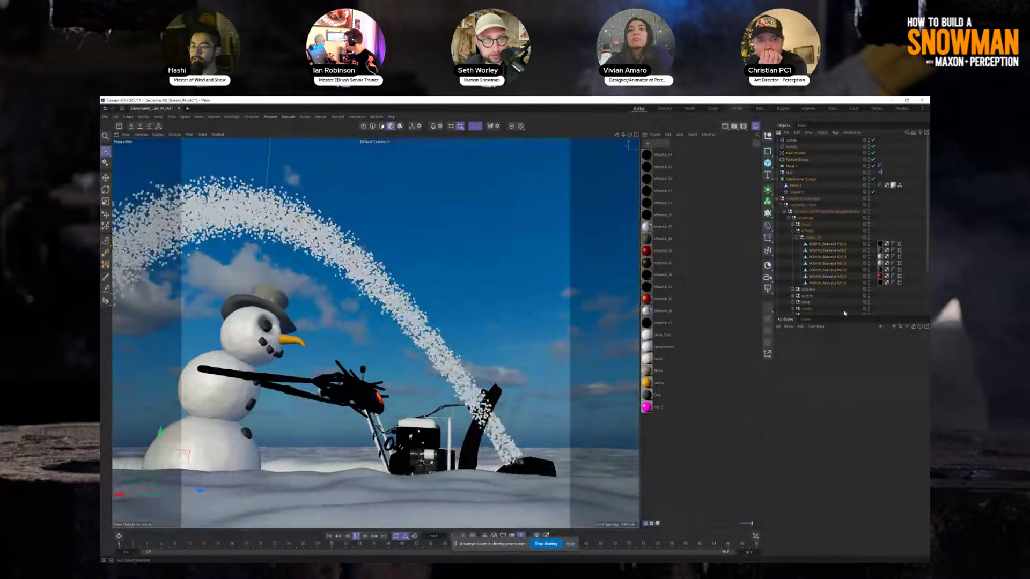
{"action": "left_click_drag", "start_coordinate": [301, 405], "coordinate": [368, 402], "text": "alt"}
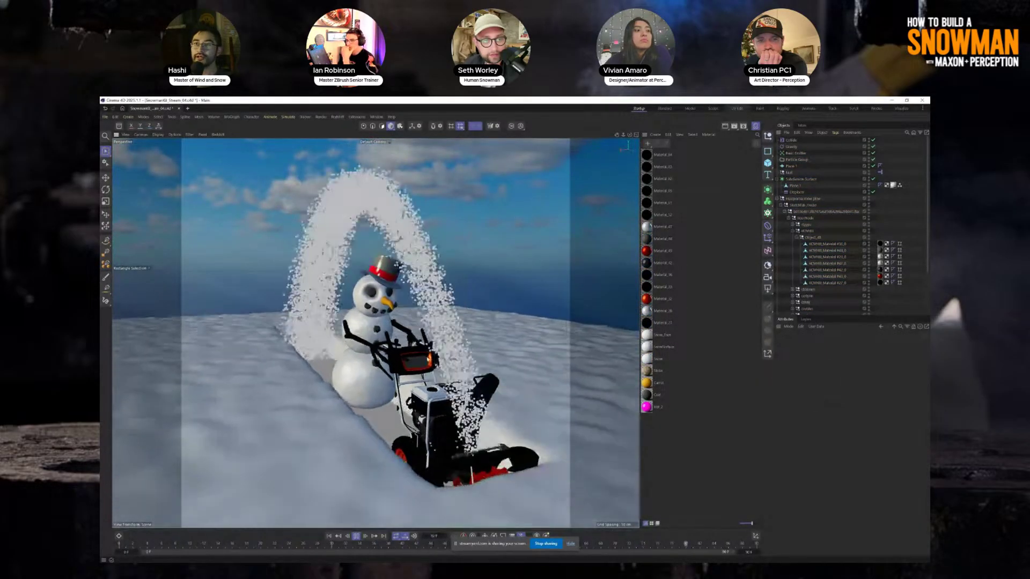
{"action": "left_click_drag", "start_coordinate": [424, 362], "coordinate": [469, 361], "text": "alt"}
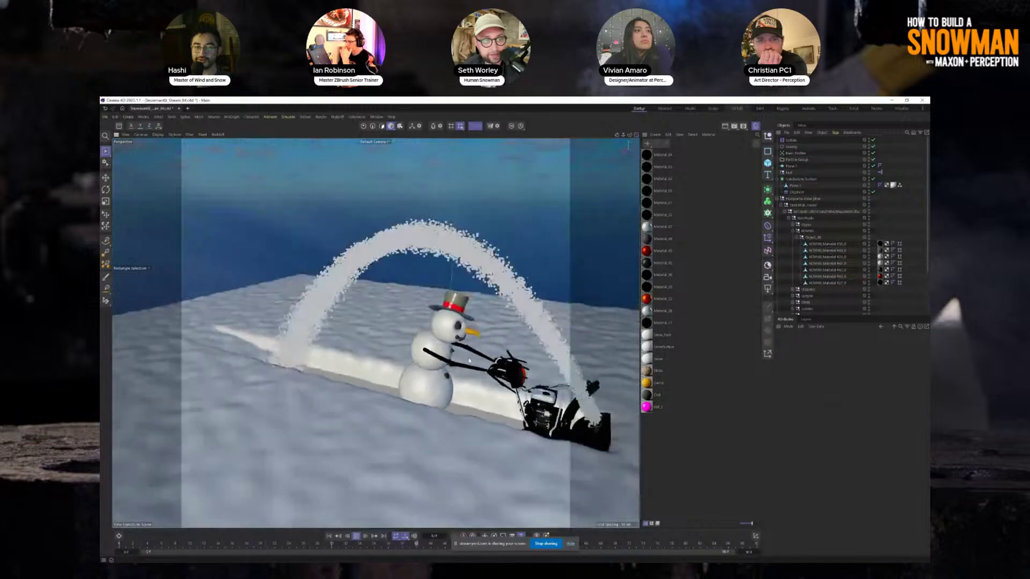
{"action": "scroll", "coordinate": [469, 361], "scroll_direction": "down", "scroll_amount": 4}
{"action": "middle_click_drag", "start_coordinate": [469, 361], "coordinate": [402, 344], "text": "alt"}
{"action": "left_click_drag", "start_coordinate": [509, 424], "coordinate": [478, 426], "text": "alt"}
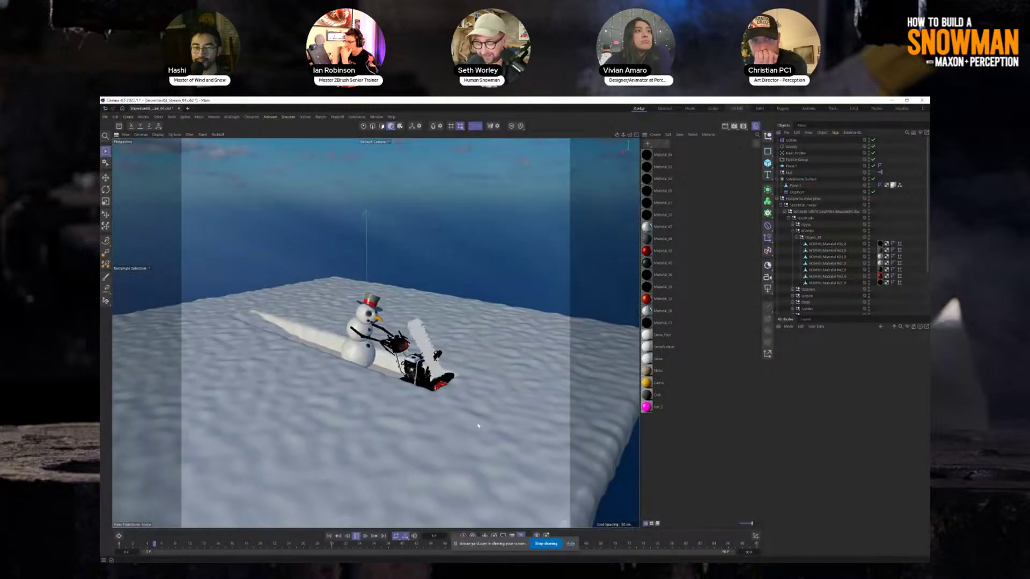
{"action": "scroll", "coordinate": [478, 426], "scroll_direction": "up", "scroll_amount": 4}
{"action": "middle_click_drag", "start_coordinate": [450, 355], "coordinate": [482, 375], "text": "alt"}
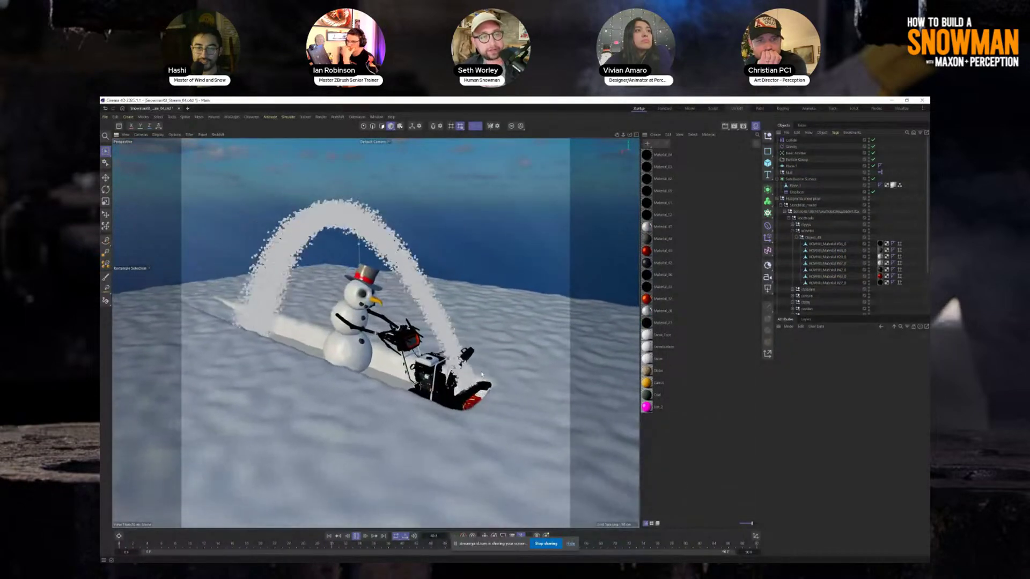
{"action": "scroll", "coordinate": [481, 375], "scroll_direction": "up", "scroll_amount": 3}
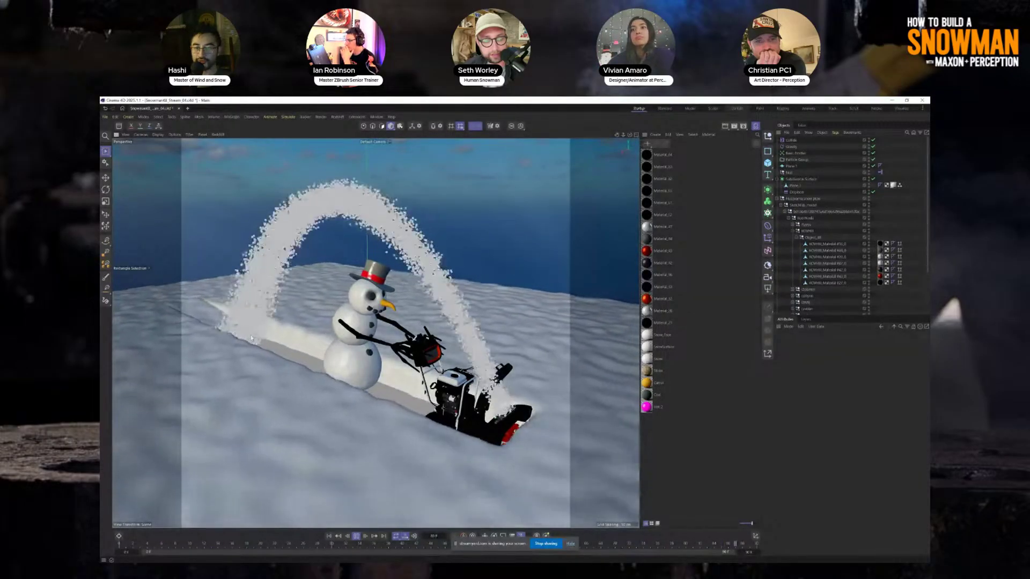
Step: Review the Basic Emitter's properties, coordinates and emission settings, then stop playback and rewind to the first frame
{"action": "left_click", "coordinate": [796, 154]}
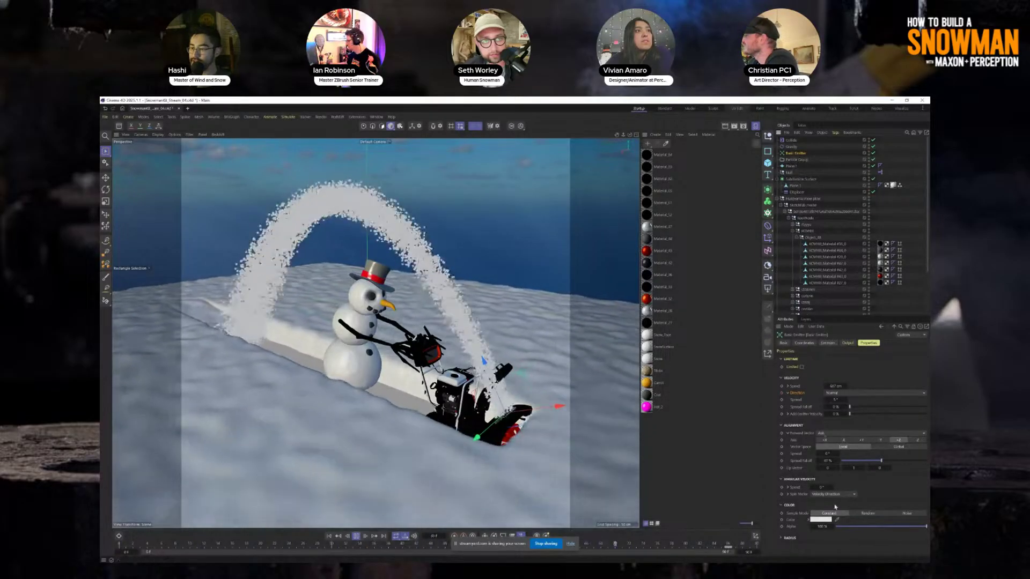
{"action": "left_click", "coordinate": [804, 343]}
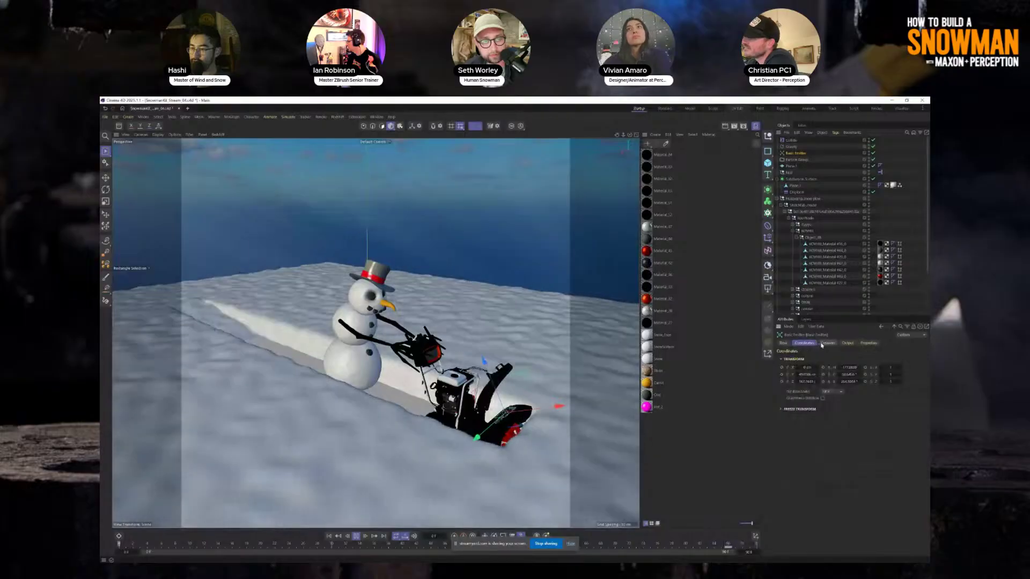
{"action": "left_click", "coordinate": [826, 343]}
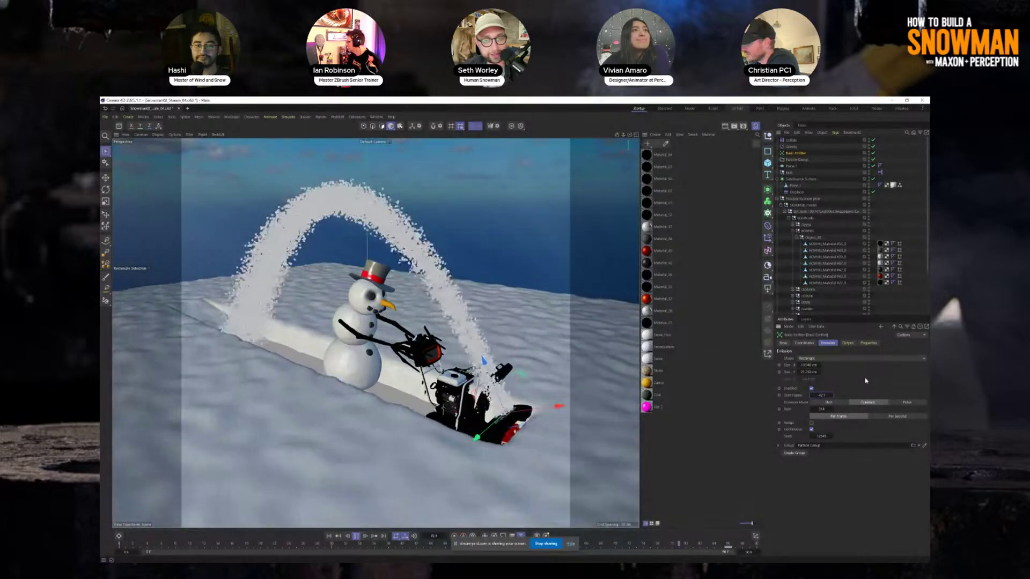
{"action": "left_click", "coordinate": [356, 537]}
{"action": "left_click", "coordinate": [330, 536]}
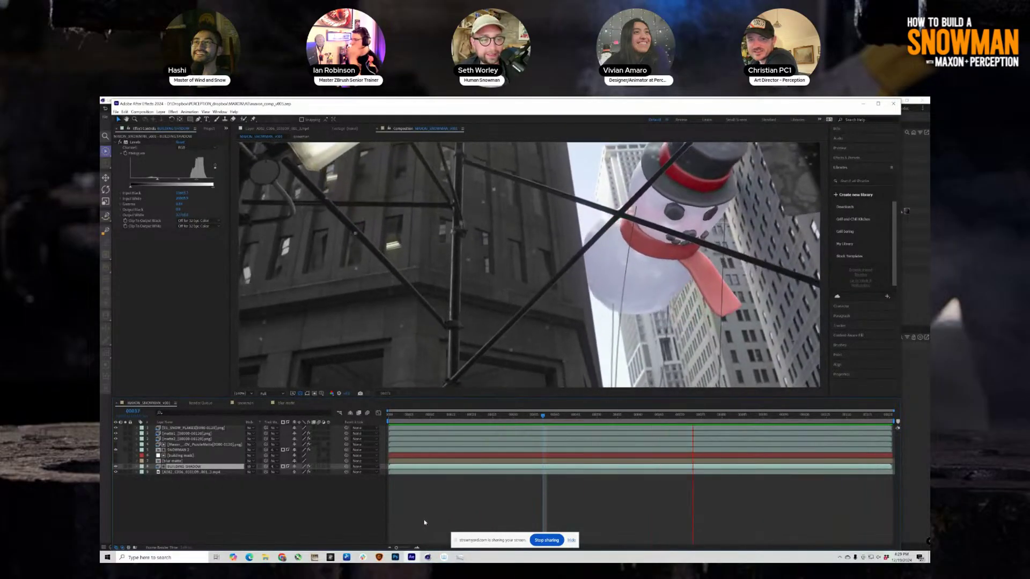
Step: Switch to the Cinema 4D snowfall scene, review its Basic Emitter's emission settings, and return to After Effects
{"action": "left_click", "coordinate": [427, 558]}
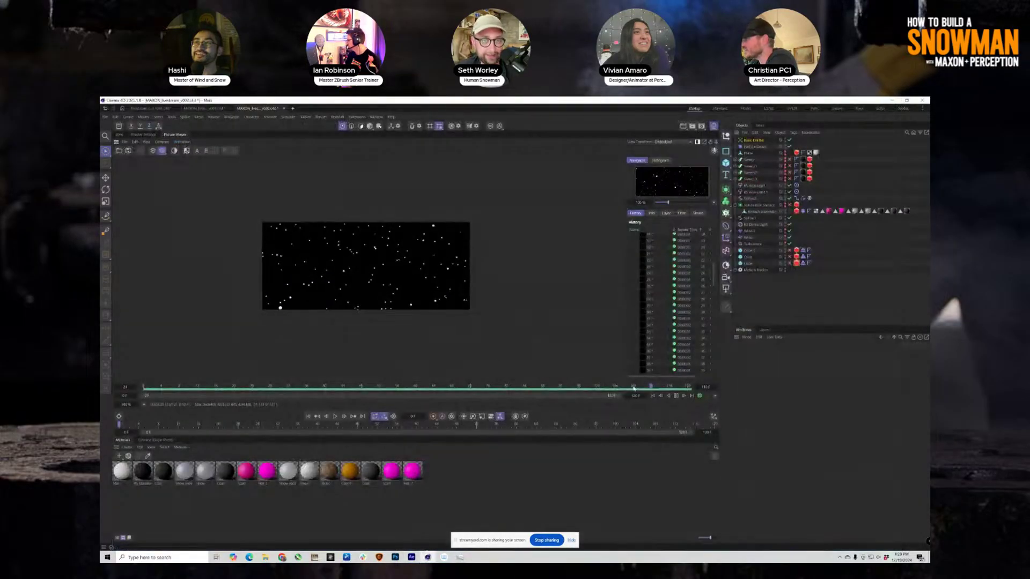
{"action": "left_click", "coordinate": [761, 140]}
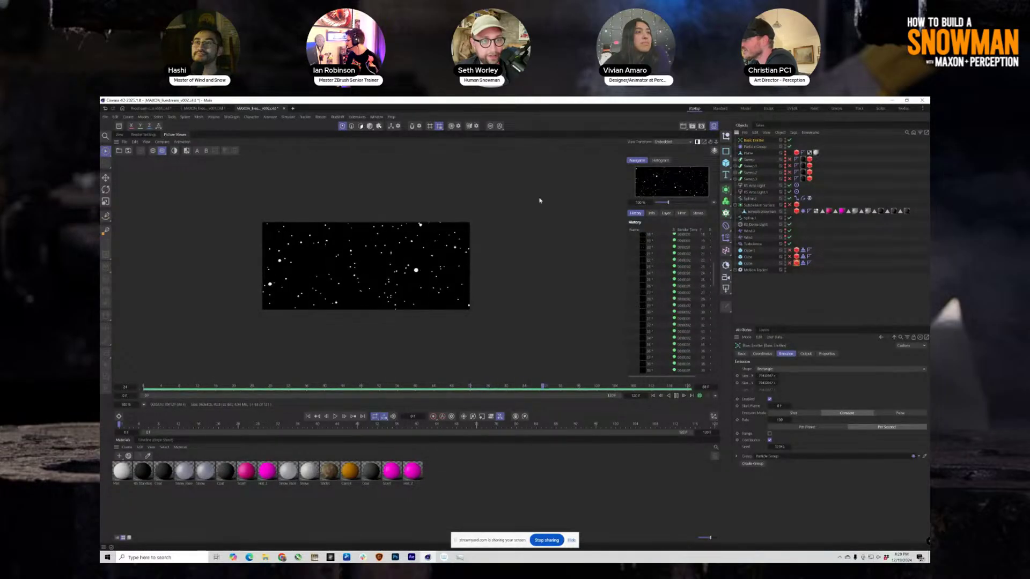
{"action": "left_click", "coordinate": [412, 557]}
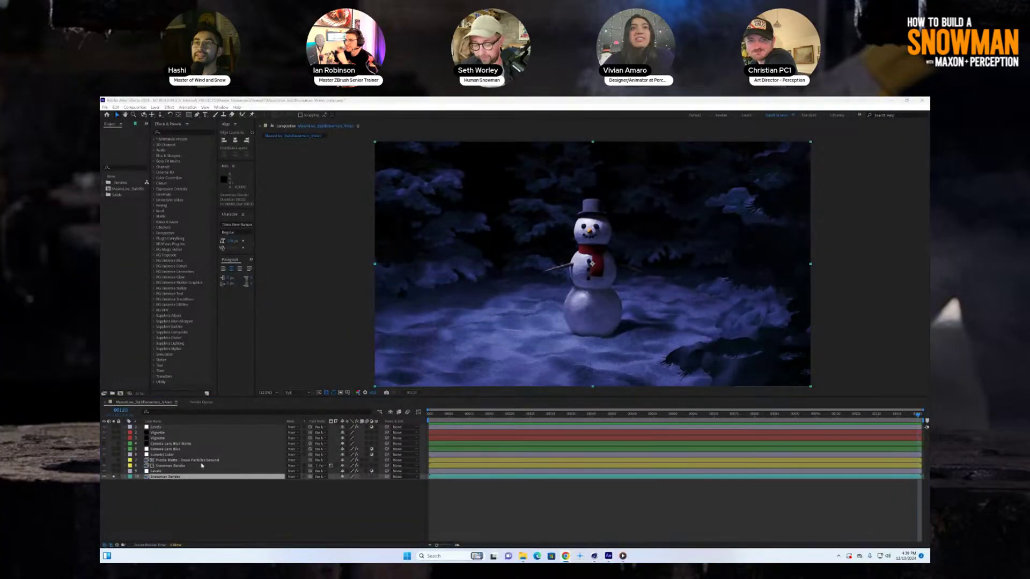
Step: Inspect the masked Snowman Render layer, then select the soloed base Snowman Render and preview its animation
{"action": "left_click", "coordinate": [166, 467]}
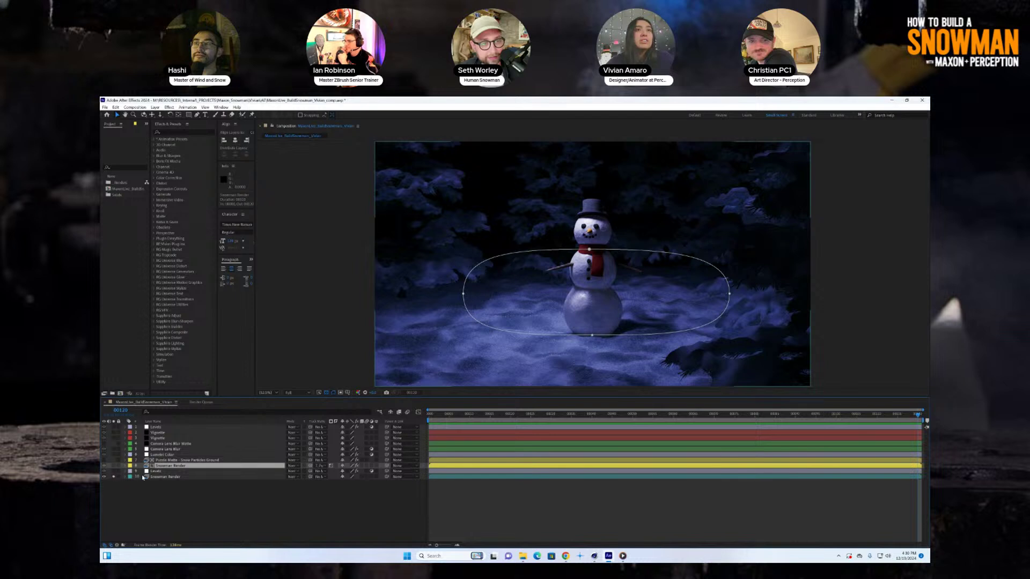
{"action": "left_click", "coordinate": [153, 477]}
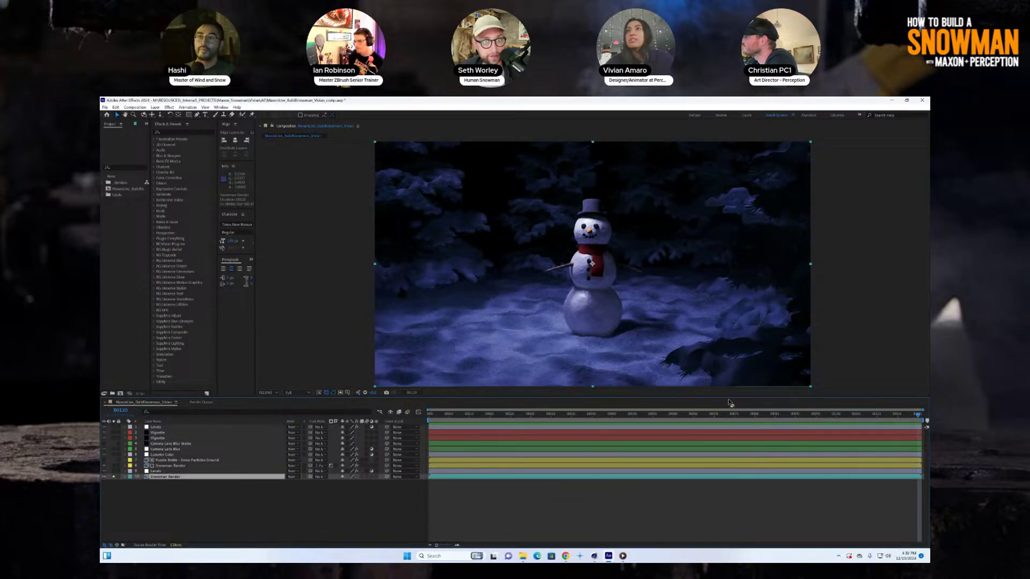
{"action": "key", "text": "space"}
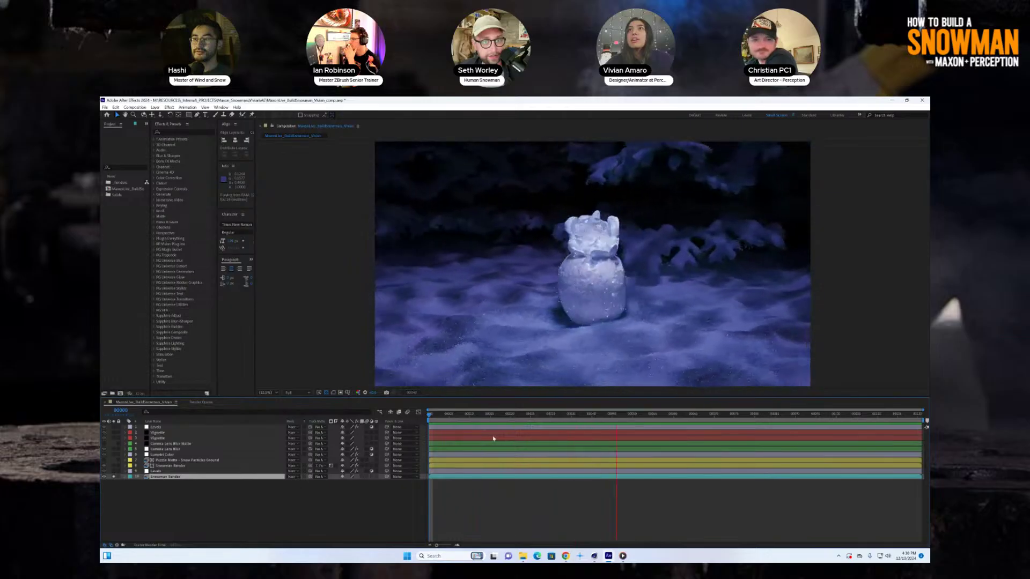
{"action": "key", "text": "space"}
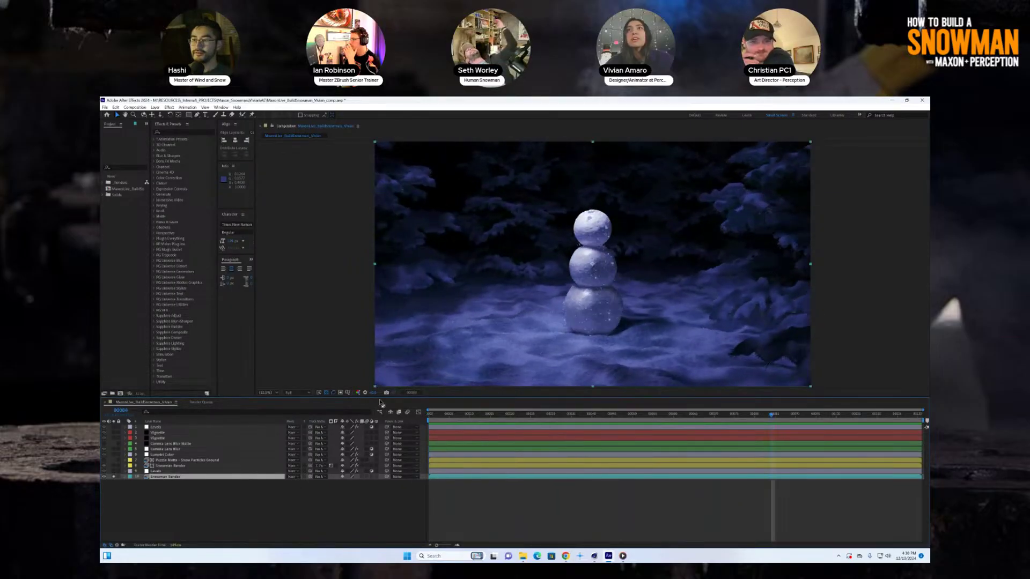
{"action": "key", "text": "space"}
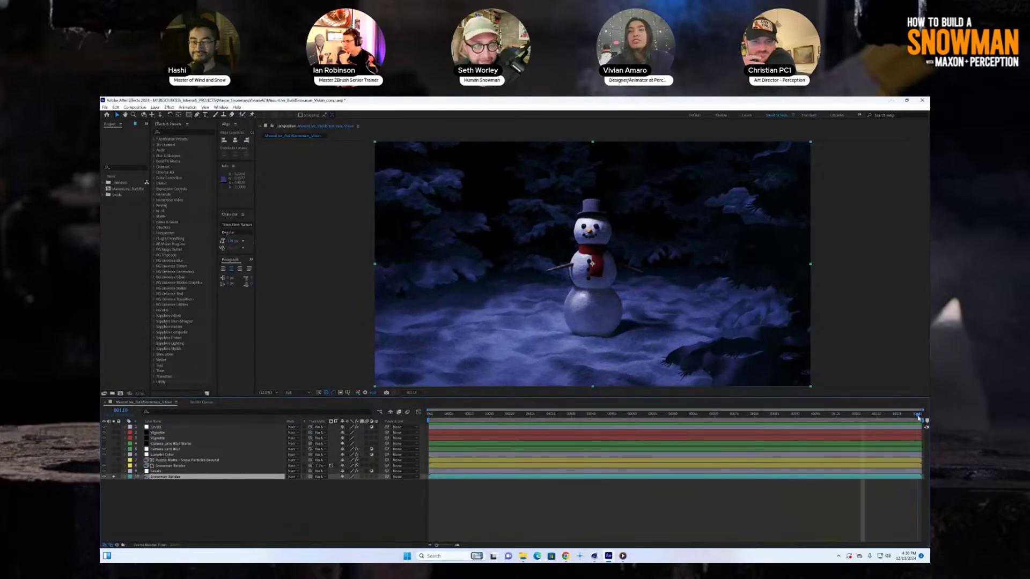
Step: Unsolo the base Snowman Render to view the full composite, then solo the Levels layer above it for comparison
{"action": "left_click", "coordinate": [114, 478]}
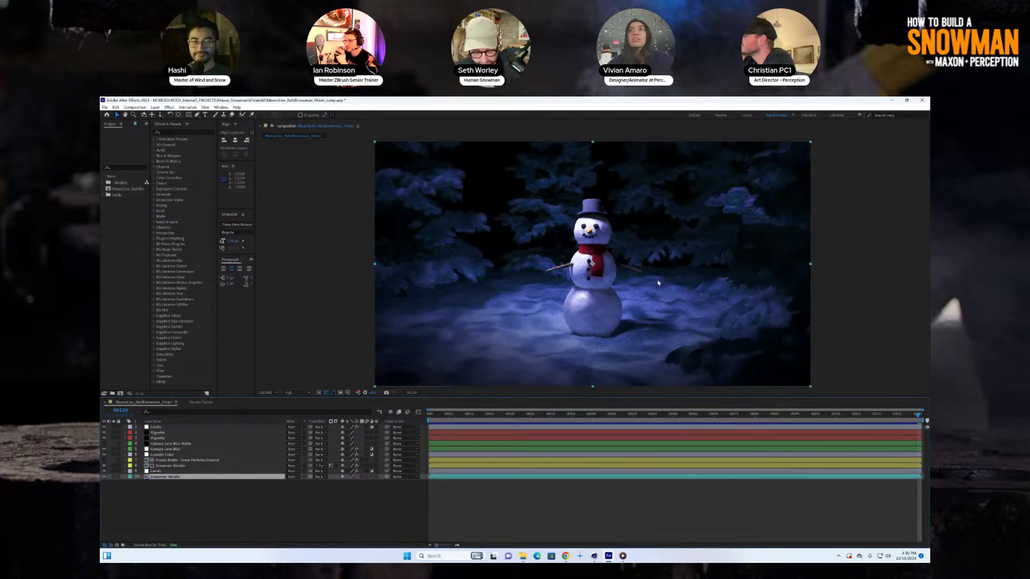
{"action": "left_click", "coordinate": [155, 472]}
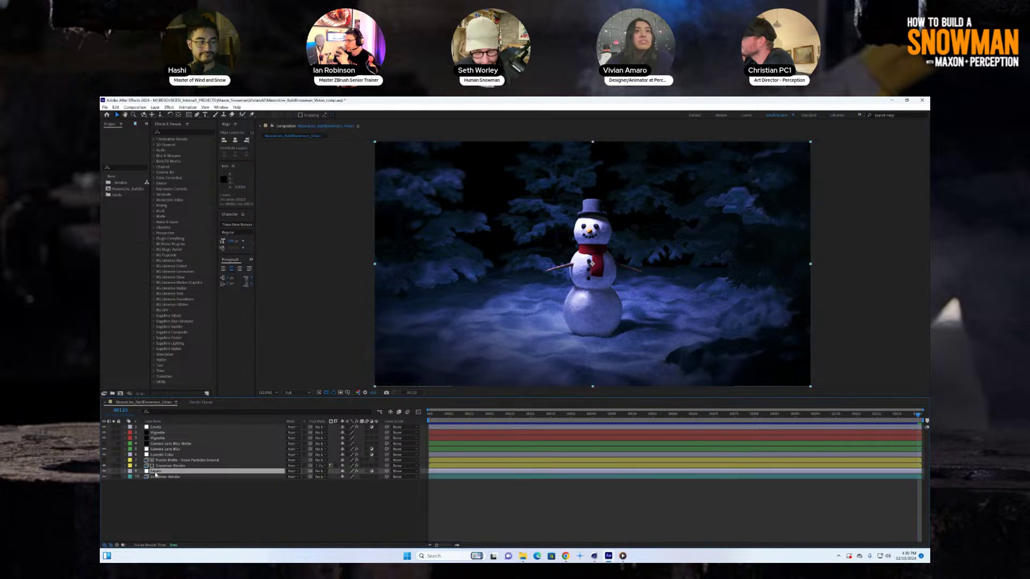
{"action": "left_click", "coordinate": [114, 472]}
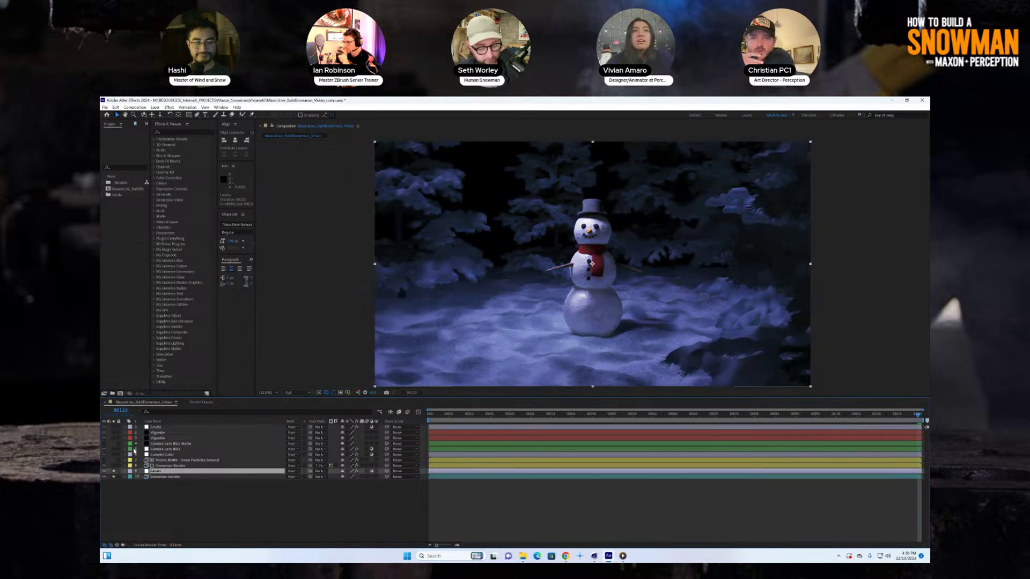
Step: Compare the grade by soloing the Vignette, colour adjustment and Camera Lens Blur layers, then clear the solos
{"action": "left_click", "coordinate": [119, 437]}
{"action": "left_click", "coordinate": [114, 438]}
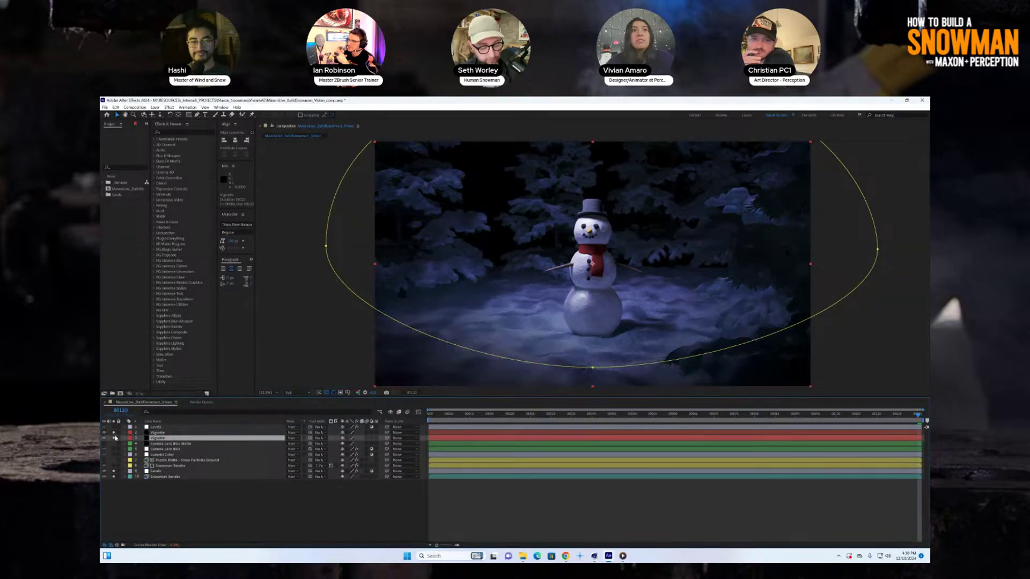
{"action": "left_click", "coordinate": [161, 456]}
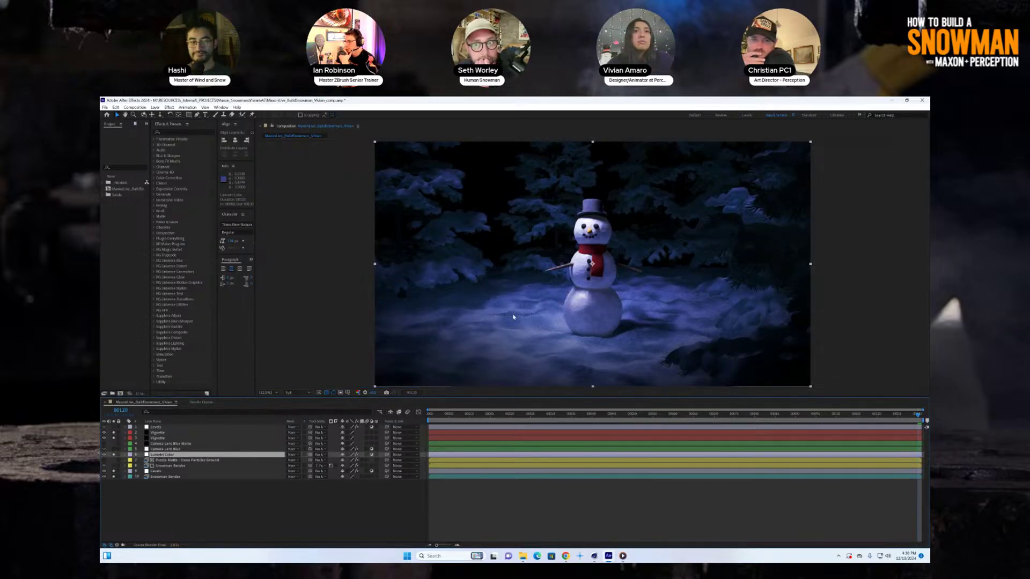
{"action": "left_click", "coordinate": [114, 450]}
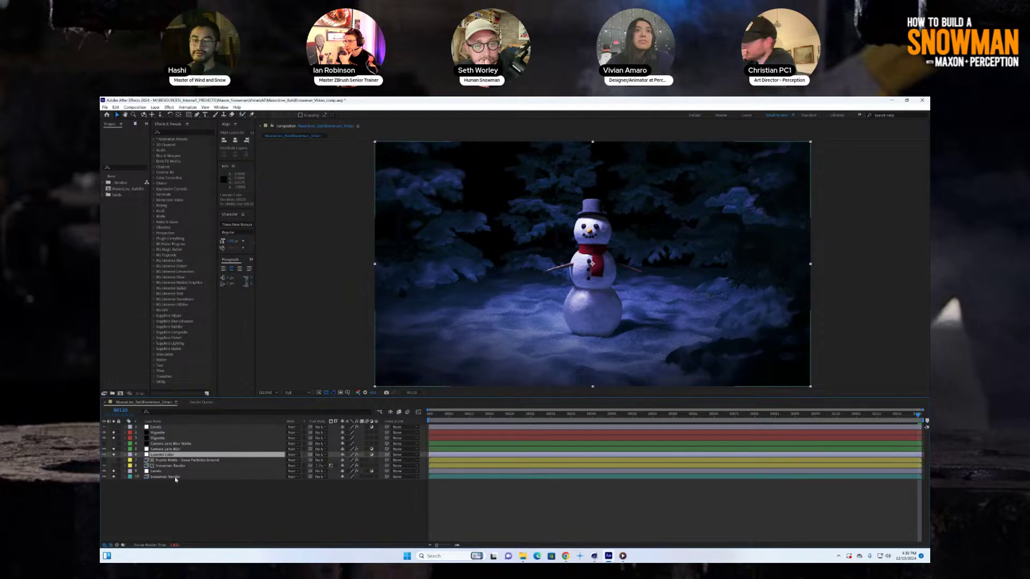
{"action": "left_click", "coordinate": [114, 439]}
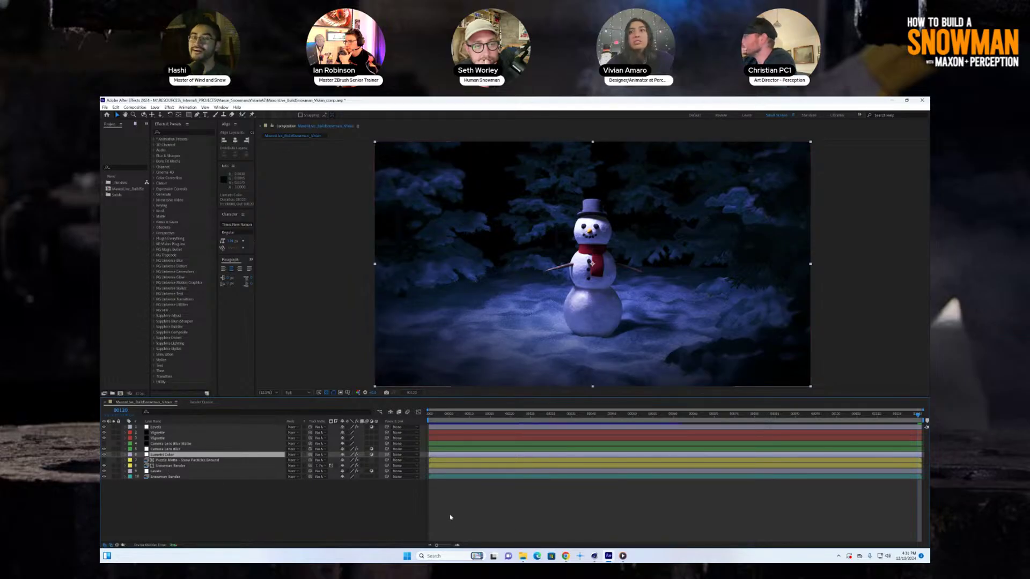
Step: Switch to Media Player, play the rendered snowman build video, pause it and scrub back to the early ice-formation moment
{"action": "left_click", "coordinate": [623, 556]}
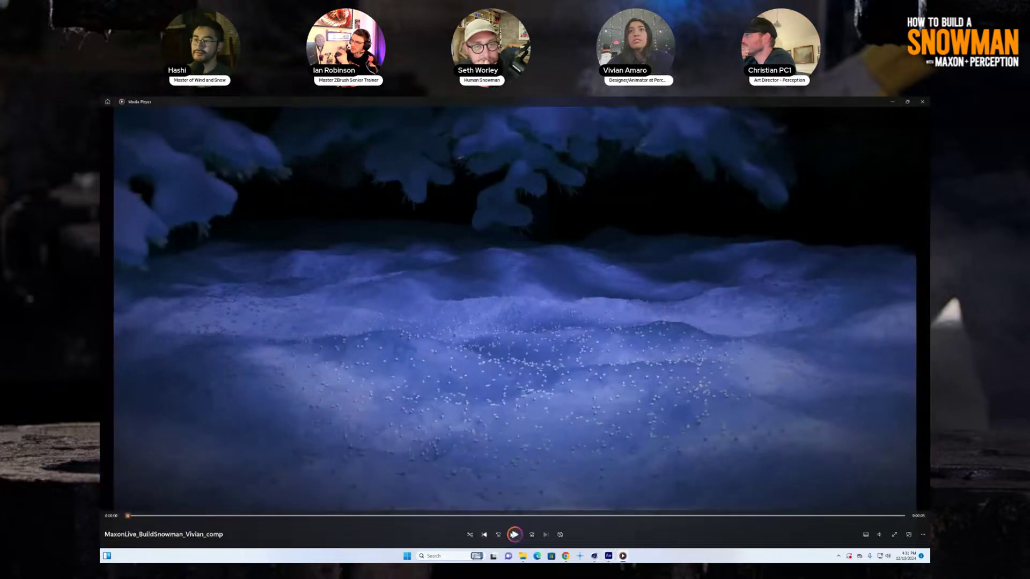
{"action": "left_click", "coordinate": [513, 544]}
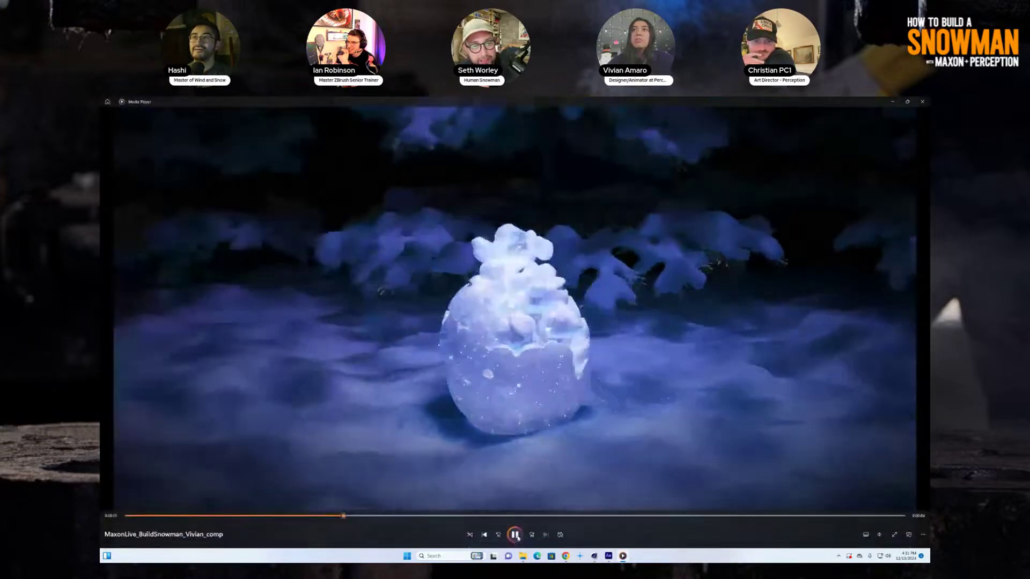
{"action": "left_click", "coordinate": [515, 535]}
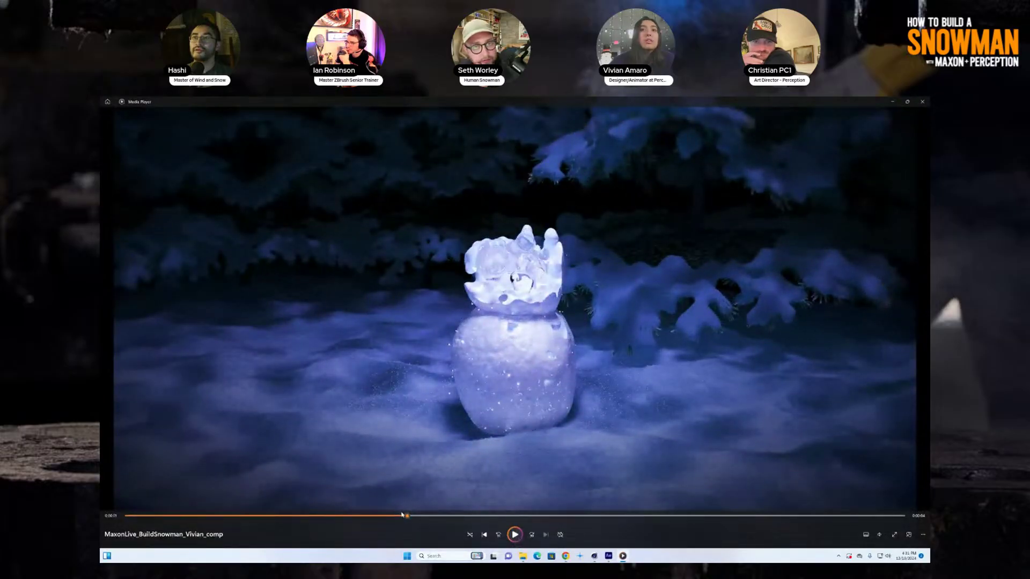
{"action": "left_click_drag", "start_coordinate": [399, 519], "coordinate": [247, 521]}
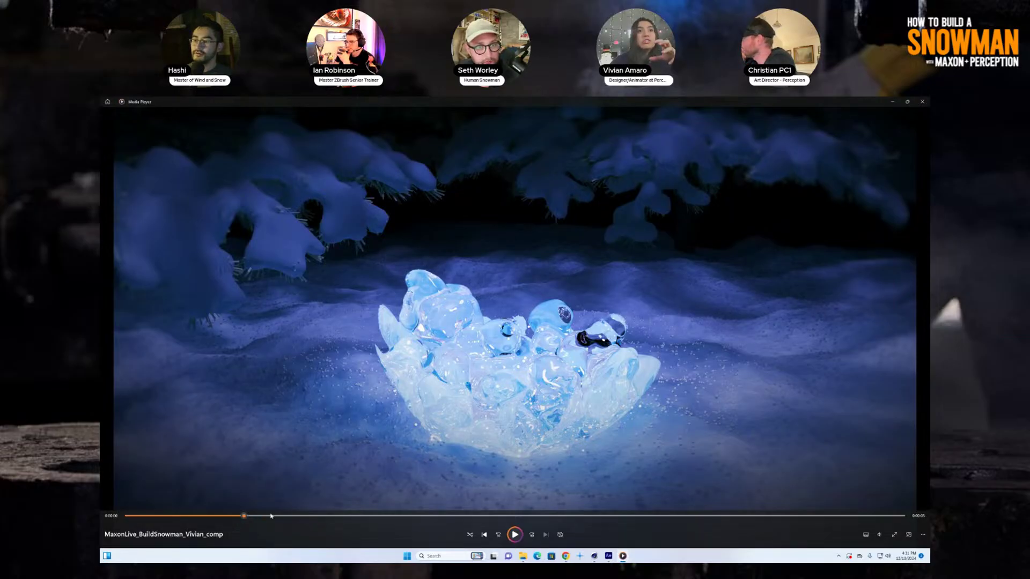
Step: Return the rendered snowman video to its beginning and replay it
{"action": "left_click", "coordinate": [484, 535]}
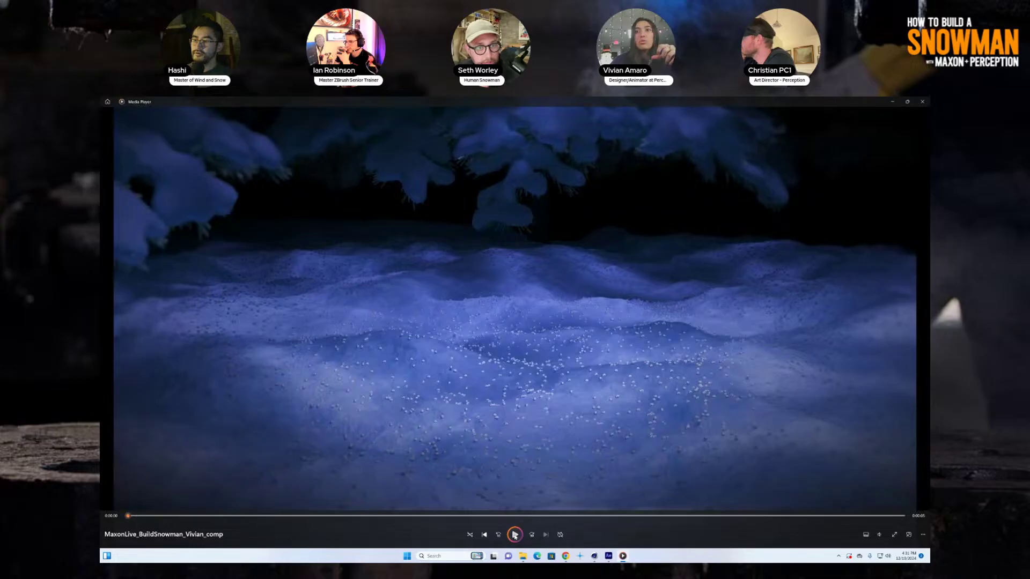
{"action": "left_click", "coordinate": [515, 535]}
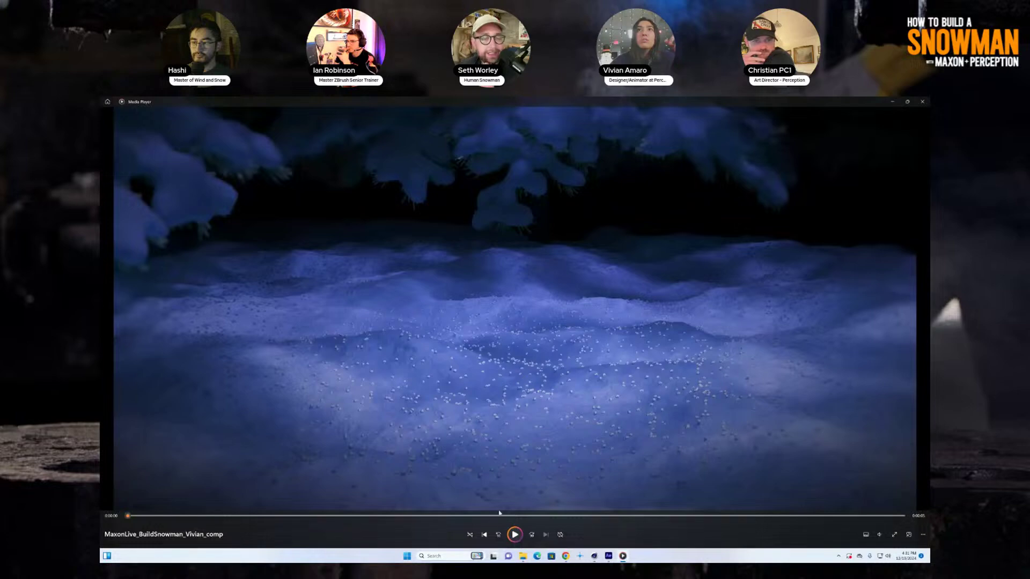
{"action": "left_click", "coordinate": [515, 535]}
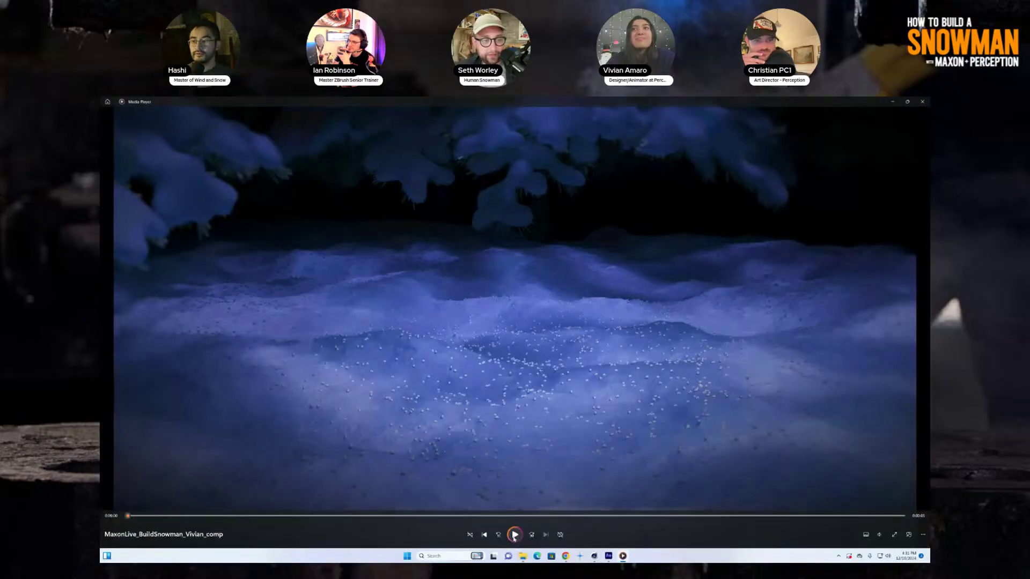
{"action": "left_click", "coordinate": [514, 536]}
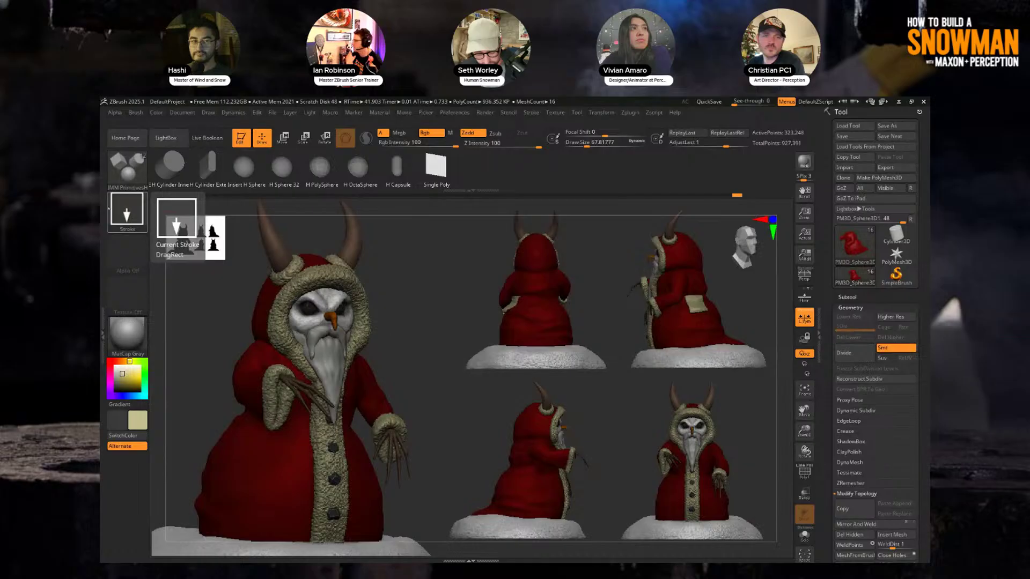
Step: Open the sculpting brush palette in ZBrush for the Krampus snowman
{"action": "left_click", "coordinate": [127, 169]}
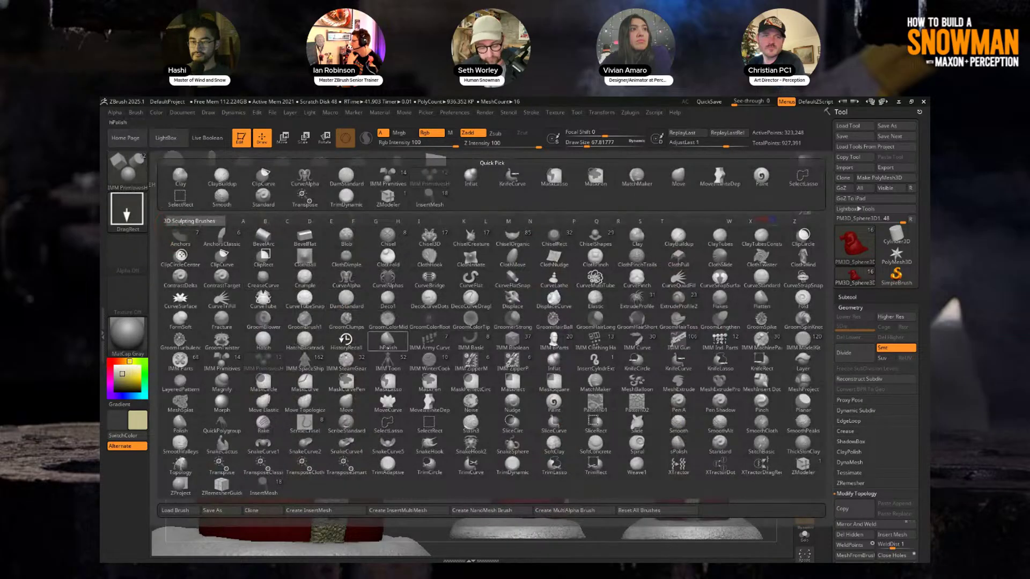